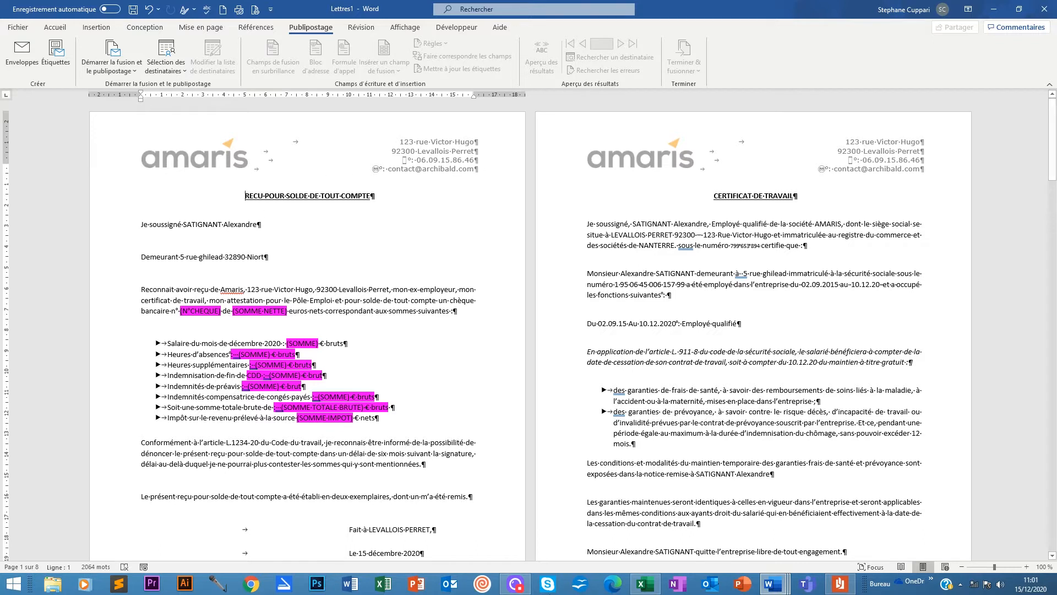
Switch from the Word merge letters to the 'Bdd publi certif final' Excel workbook.
click(644, 585)
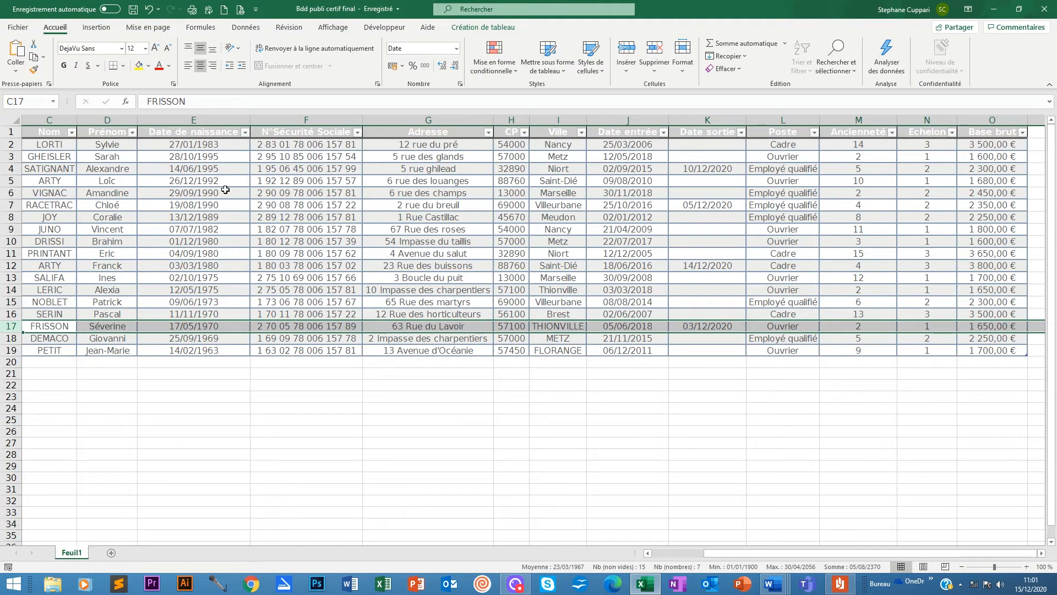
Check E2, the exit dates in K2, K17, K12, K7 and K4, and Niort in I4, then open the receipt PDF.
click(187, 148)
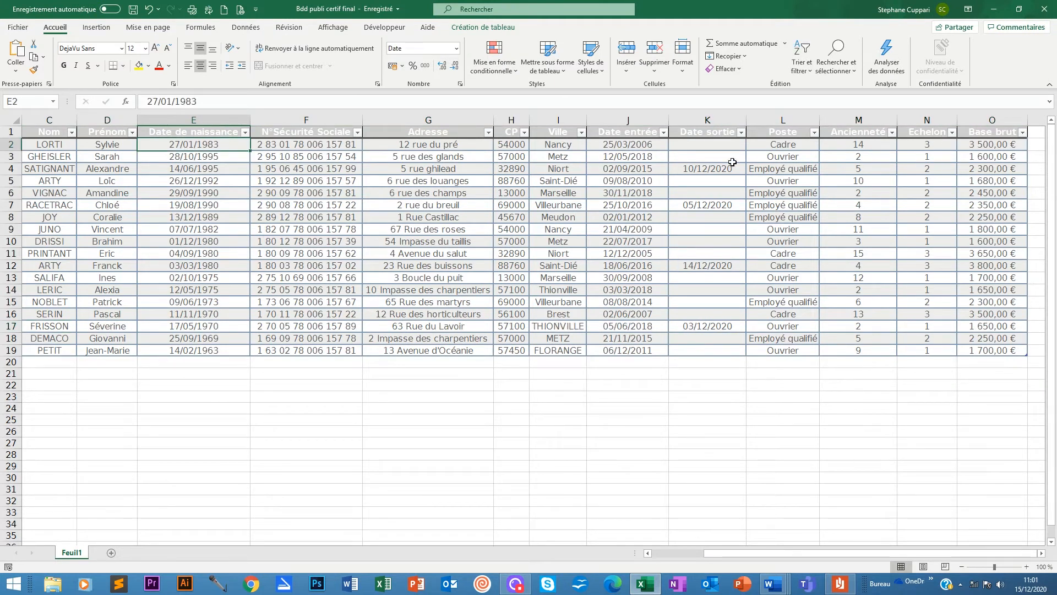
click(684, 149)
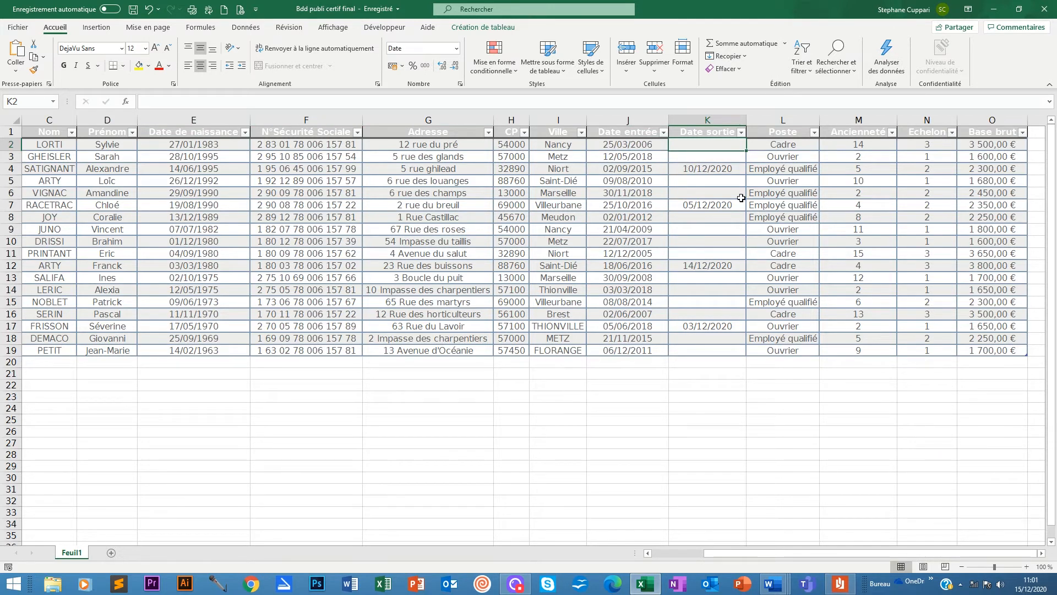
click(697, 326)
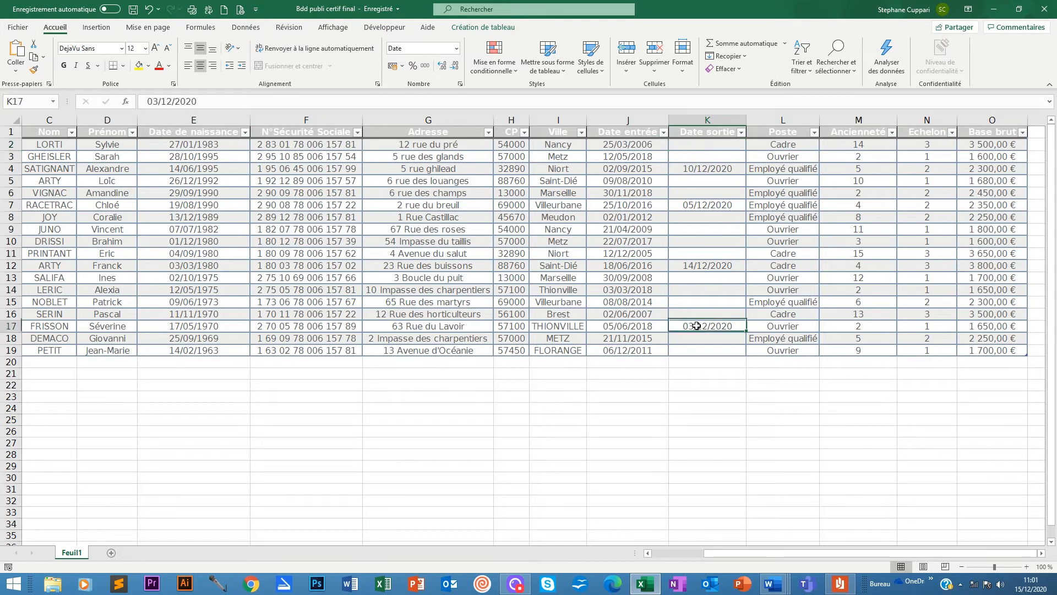
click(705, 264)
click(706, 205)
click(708, 168)
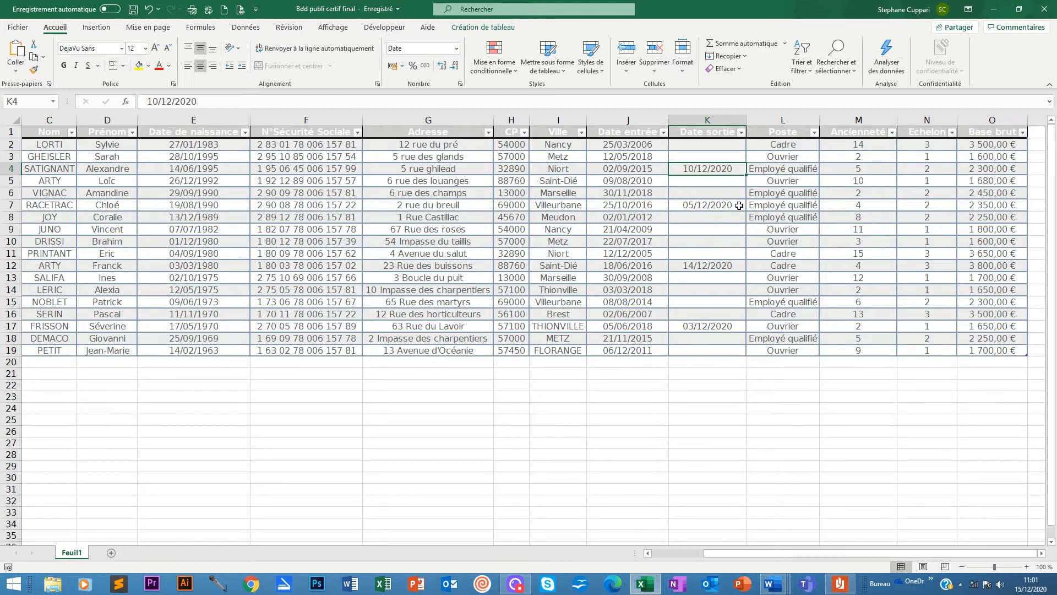
click(573, 168)
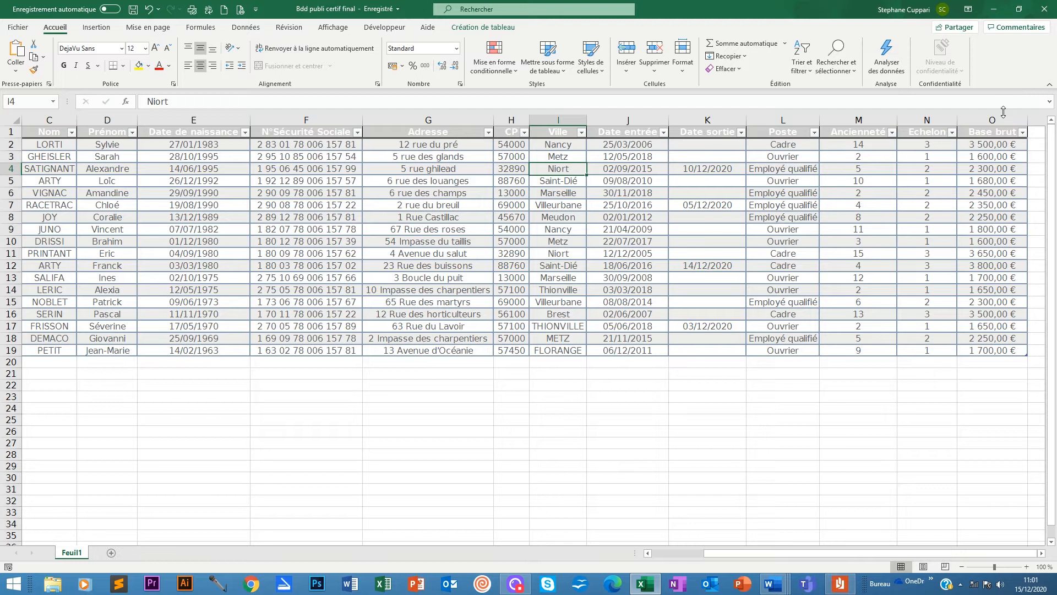
click(997, 11)
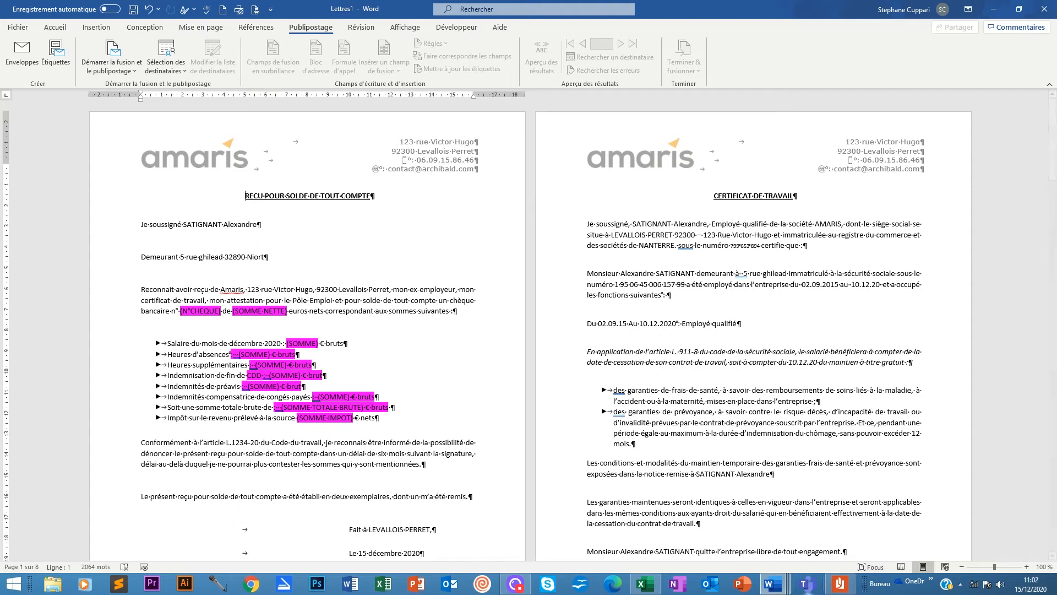
click(839, 583)
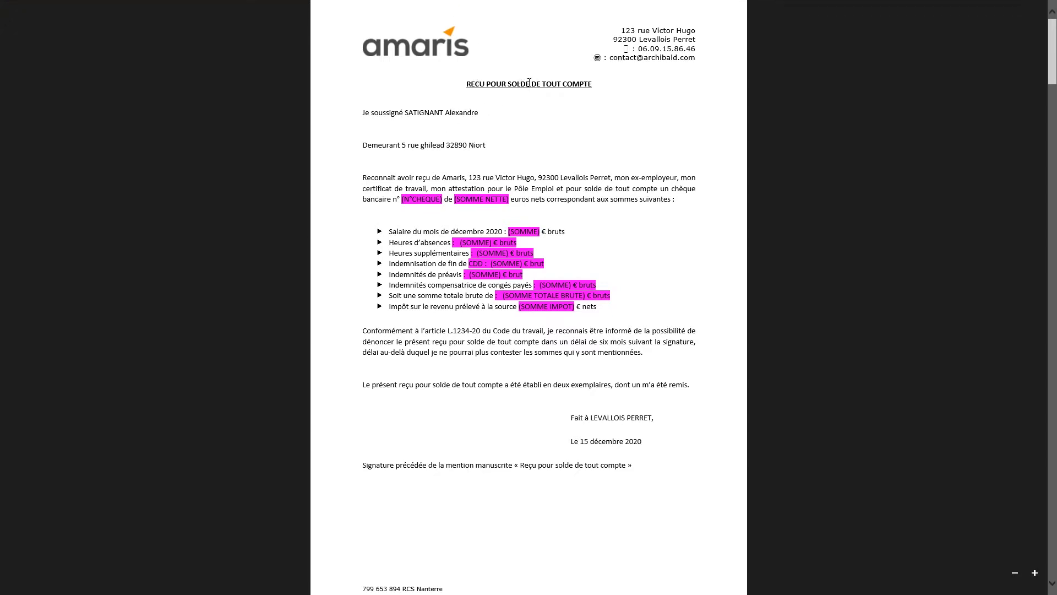
Page through the 8-page receipt and certificate PDF, then minimize the reader to return to Word.
scroll(446, 112, down, 10)
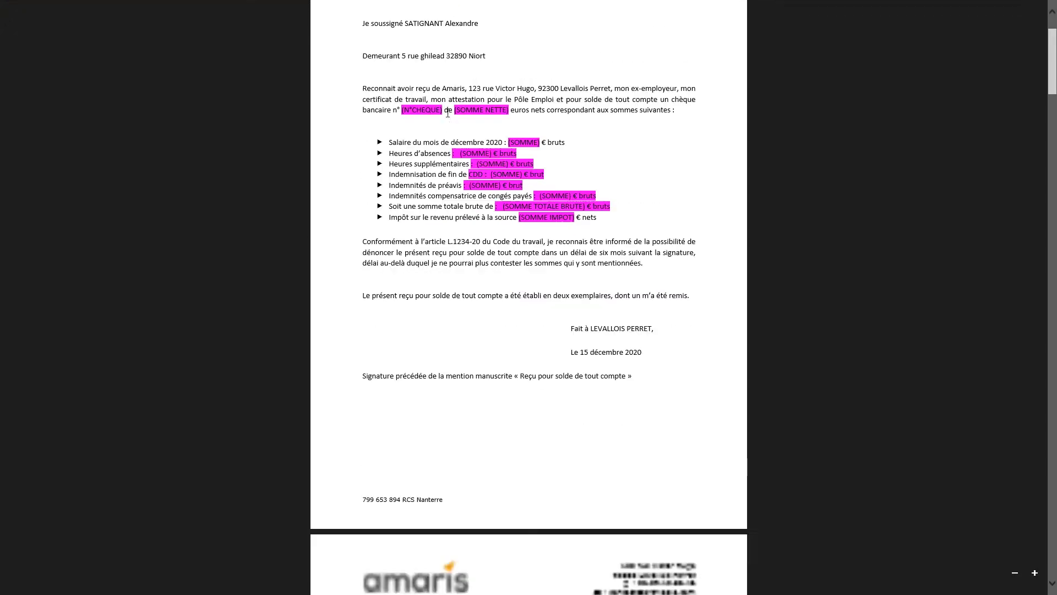
scroll(495, 206, up, 5)
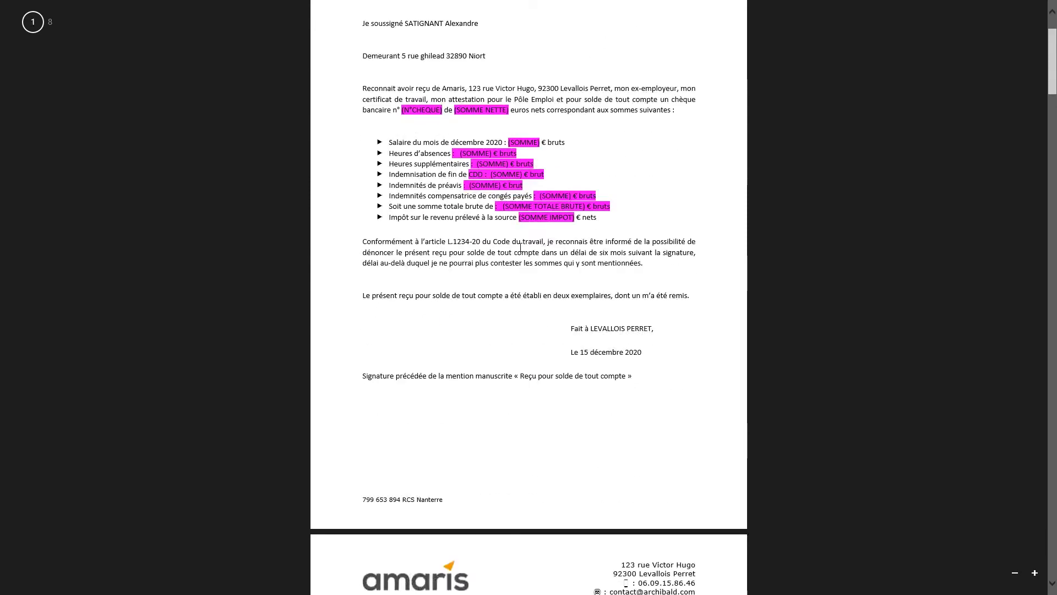
scroll(401, 257, down, 10)
scroll(402, 258, down, 3)
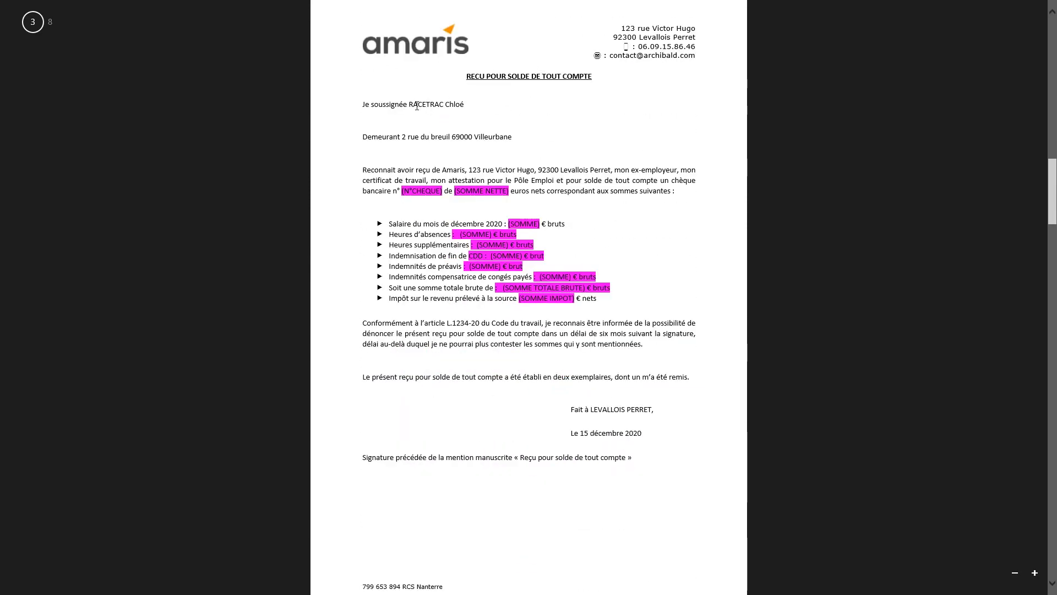
scroll(488, 132, down, 10)
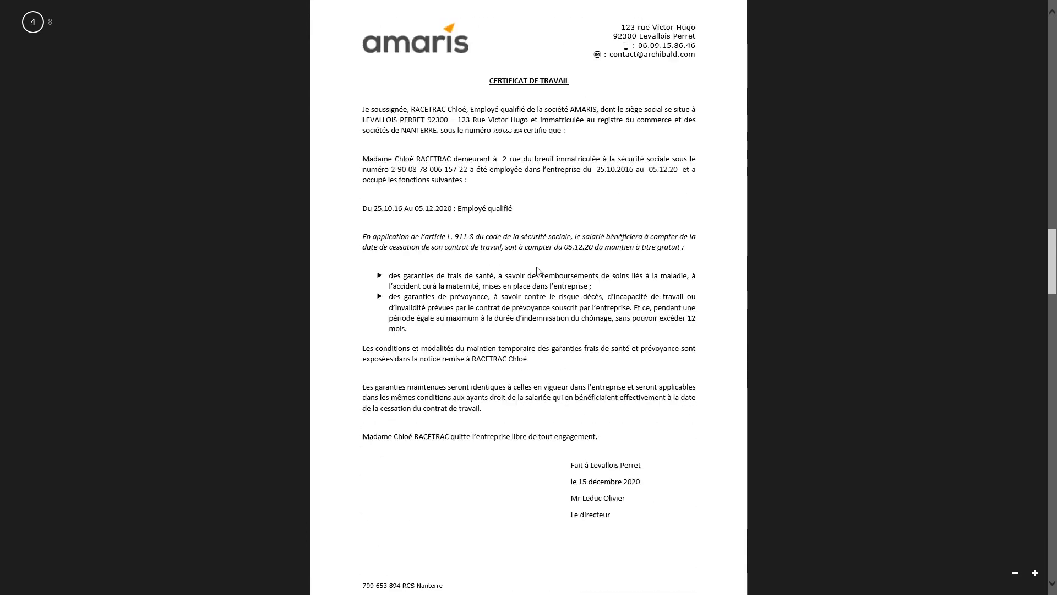
scroll(537, 270, down, 10)
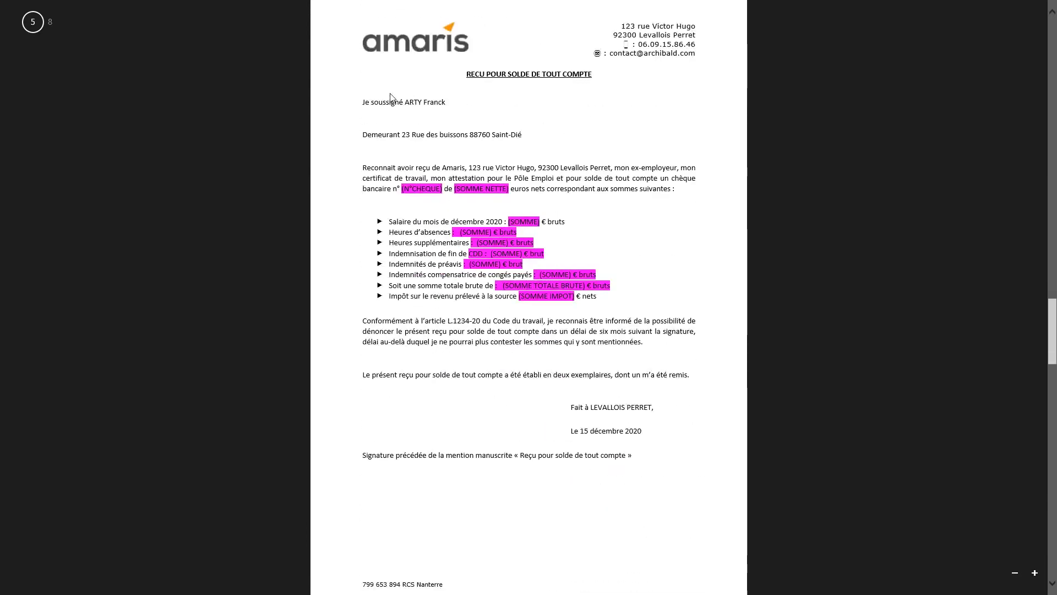
scroll(437, 102, down, 20)
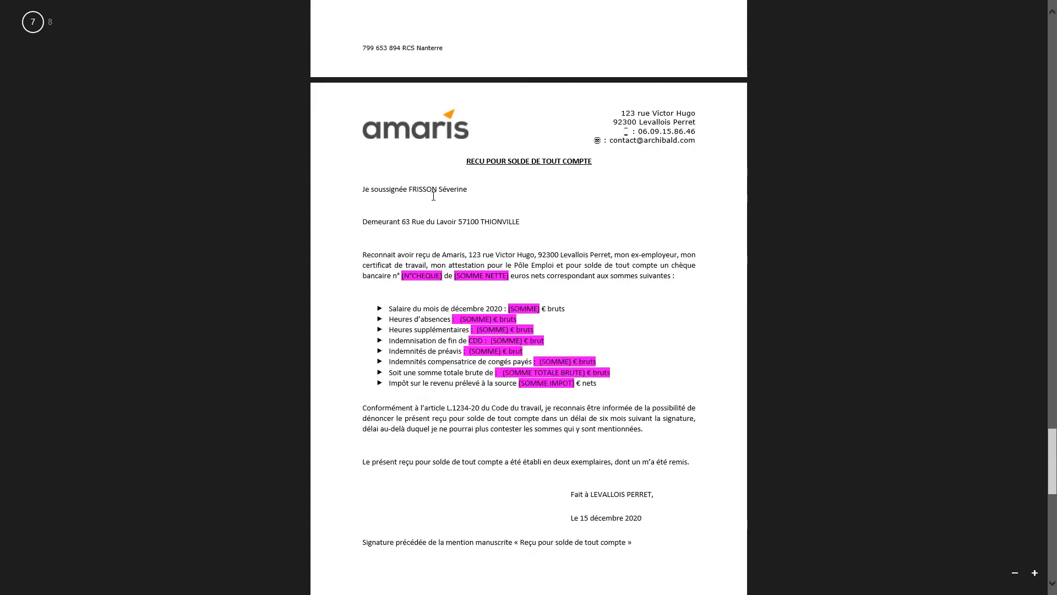
scroll(397, 192, down, 3)
click(1031, 7)
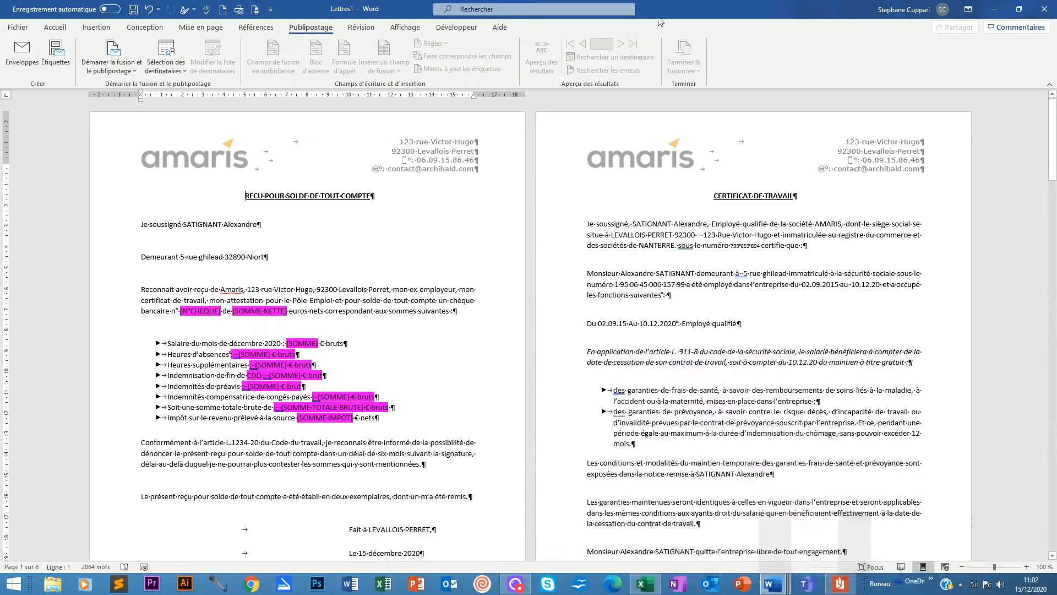
Back in Excel, select employee rows 4, 7, 12 and 17, which have exit dates.
click(636, 589)
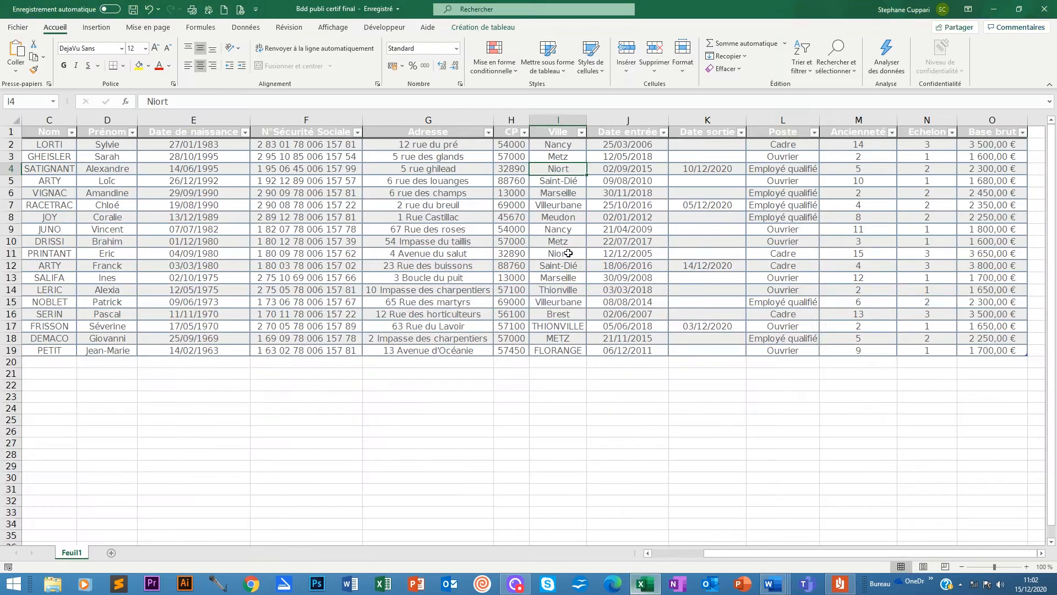
click(5, 168)
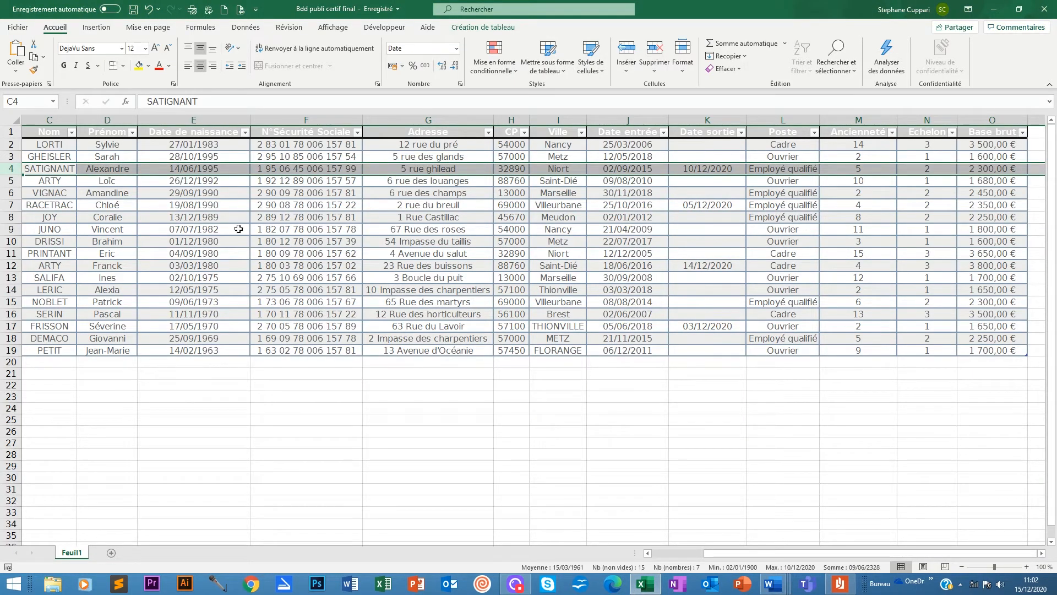
click(15, 205)
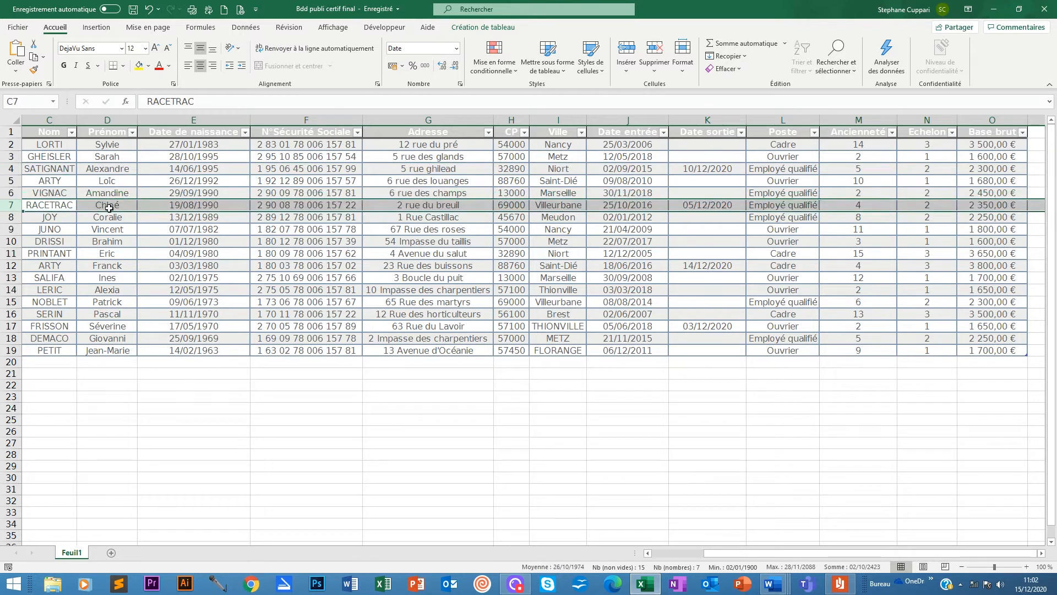
click(19, 264)
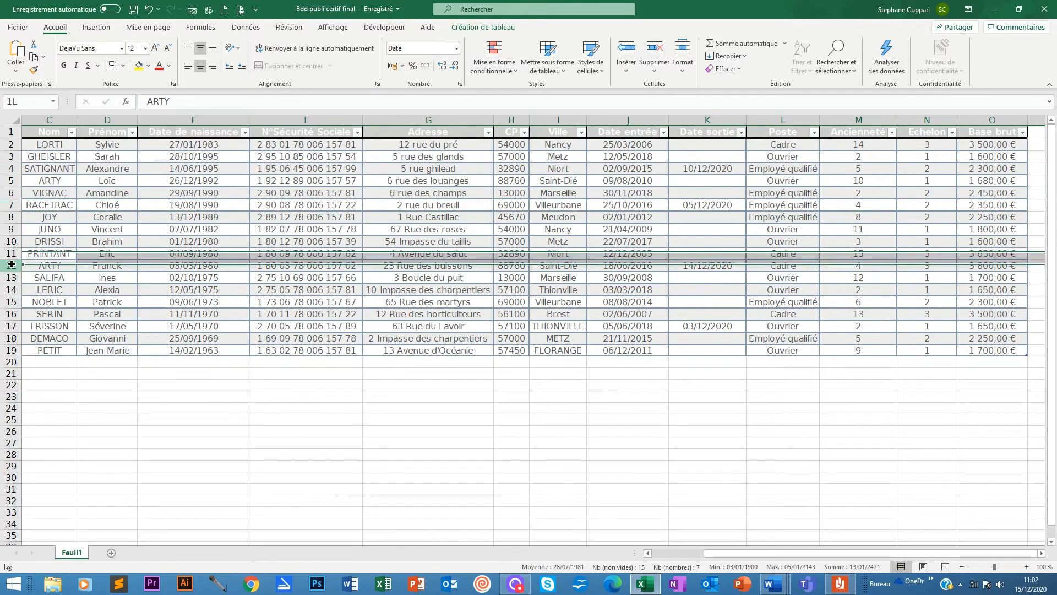
click(12, 326)
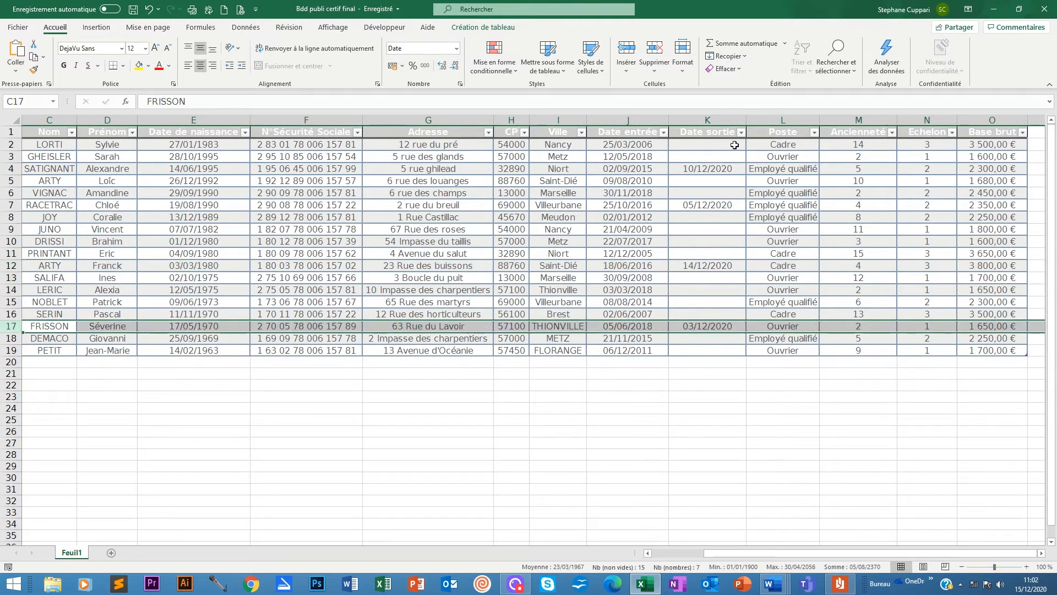
Select the Date sortie values K2:K19, then deselect by clicking an empty cell.
click(713, 143)
drag(713, 142, 701, 350)
click(700, 350)
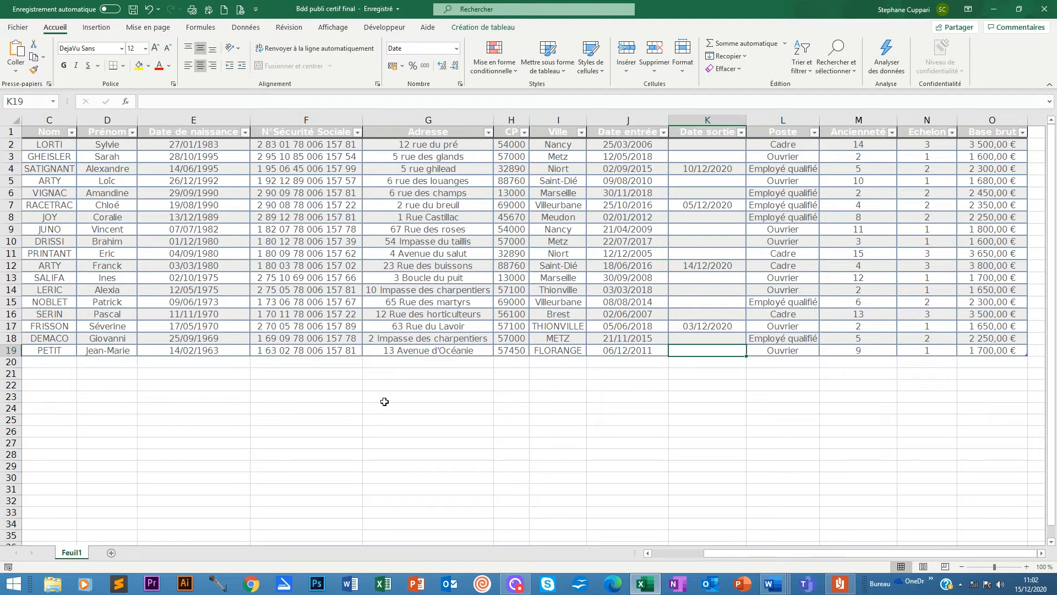
click(372, 374)
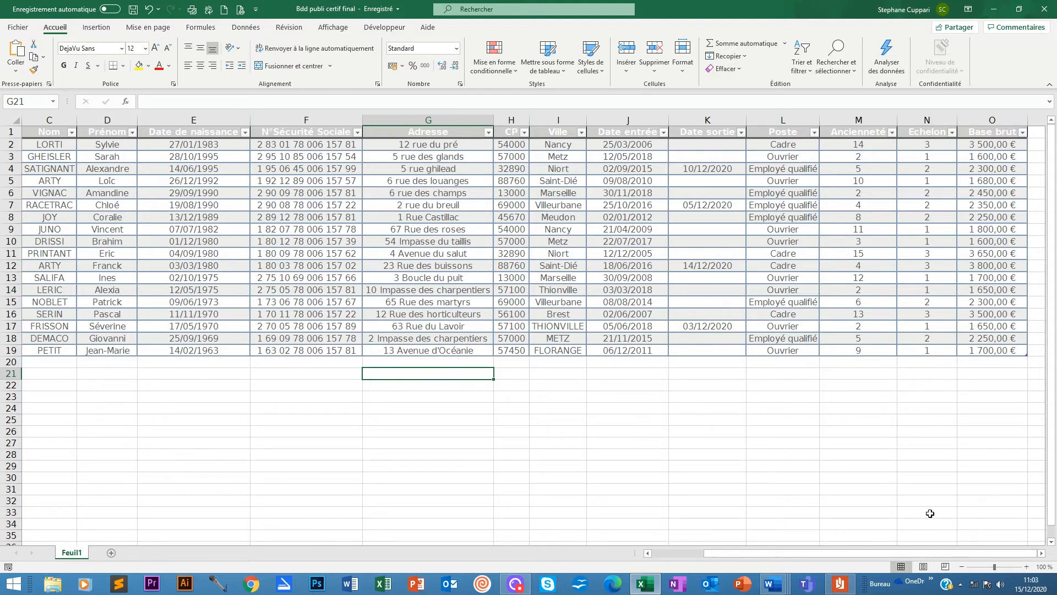
Reopen the merged receipt PDF and review the first receipt page with its unfilled [SOMME] placeholders.
click(836, 589)
scroll(626, 220, down, 15)
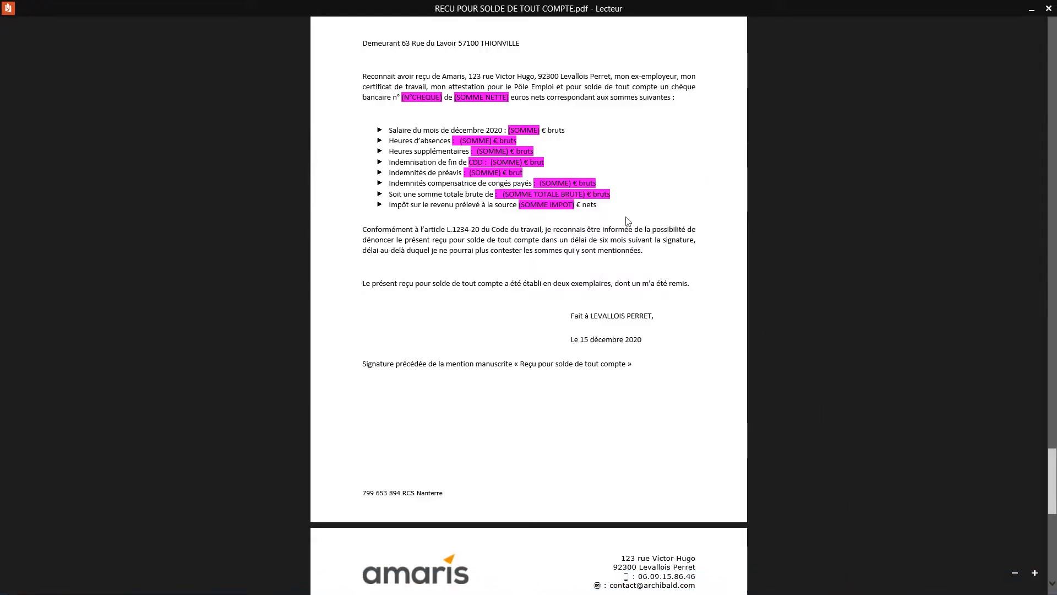
scroll(626, 220, up, 15)
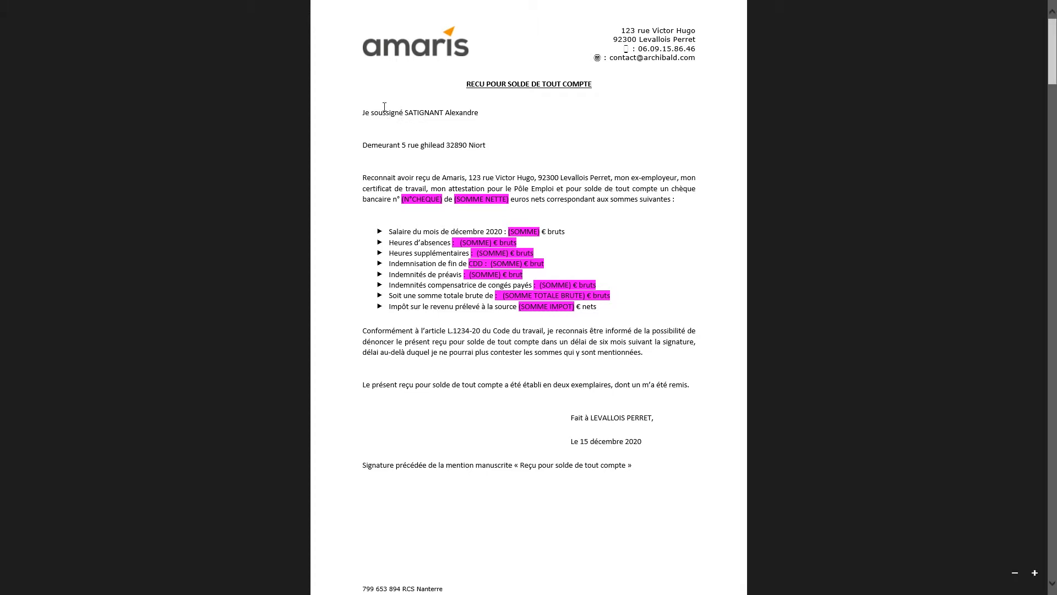
scroll(447, 115, down, 20)
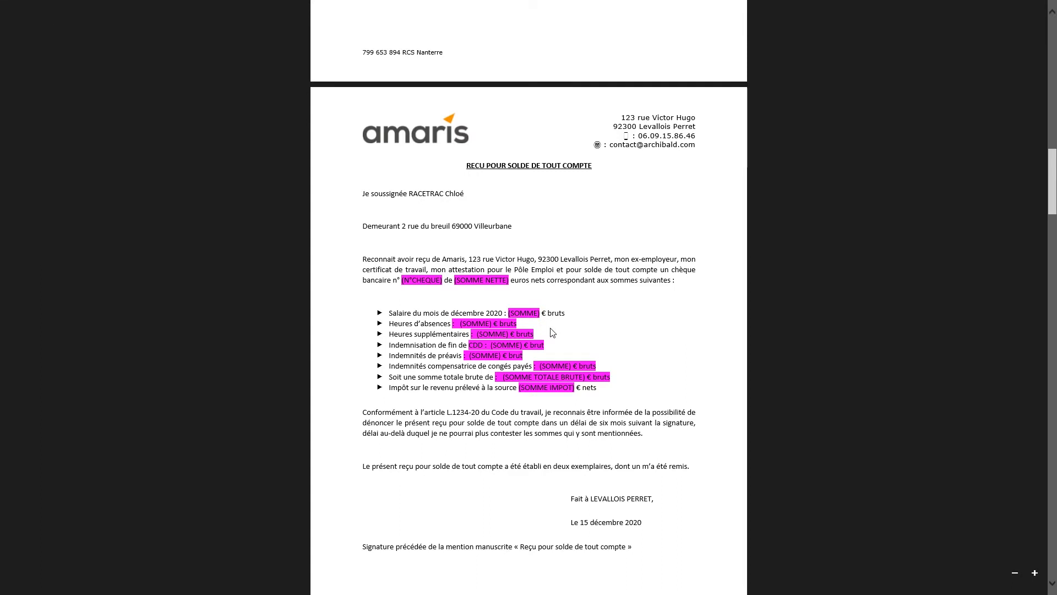
scroll(552, 332, up, 20)
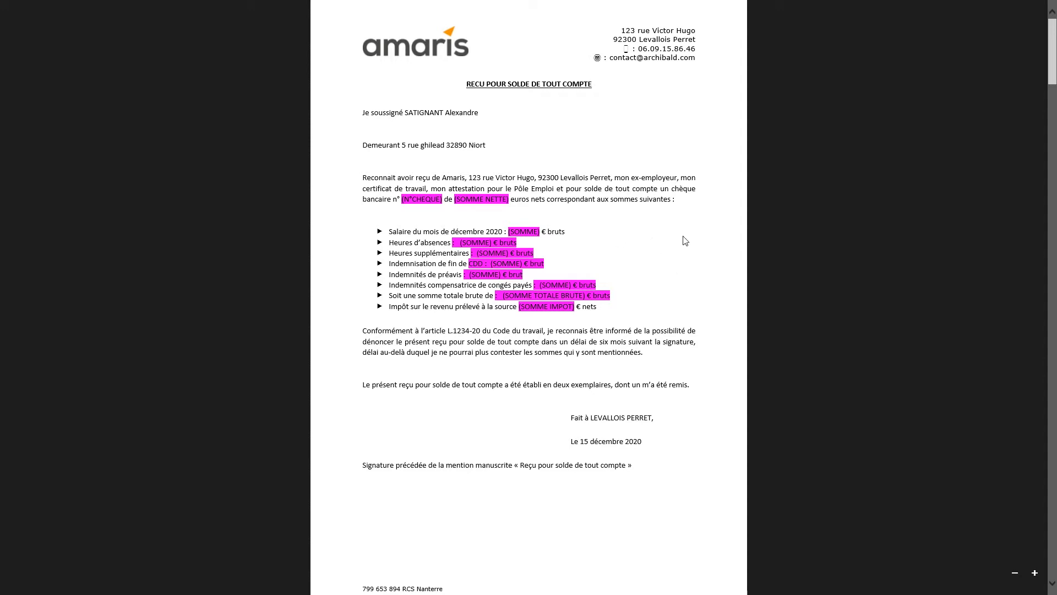
scroll(545, 292, down, 2)
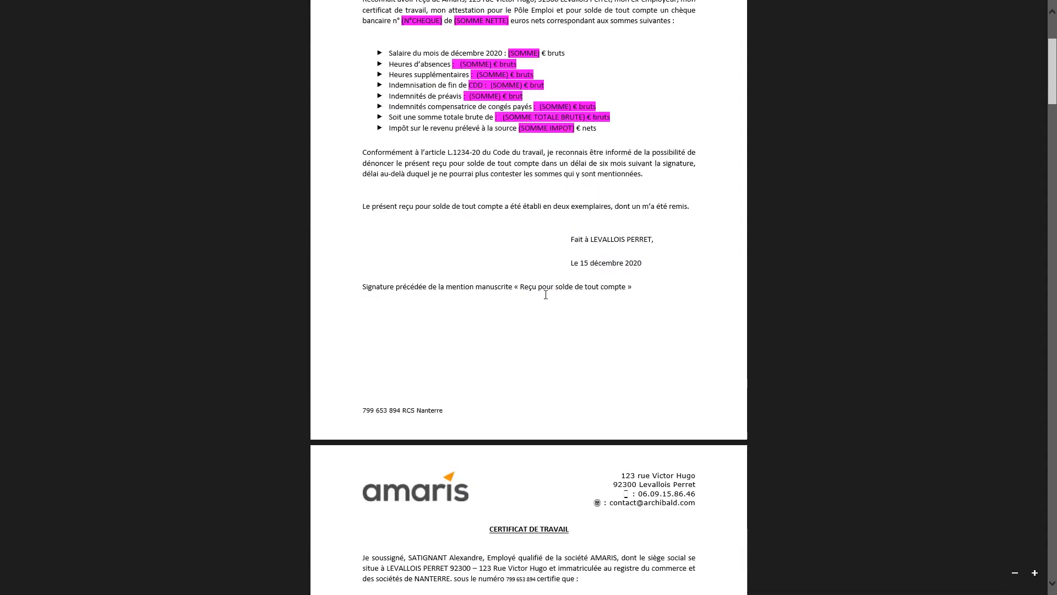
scroll(556, 319, up, 1)
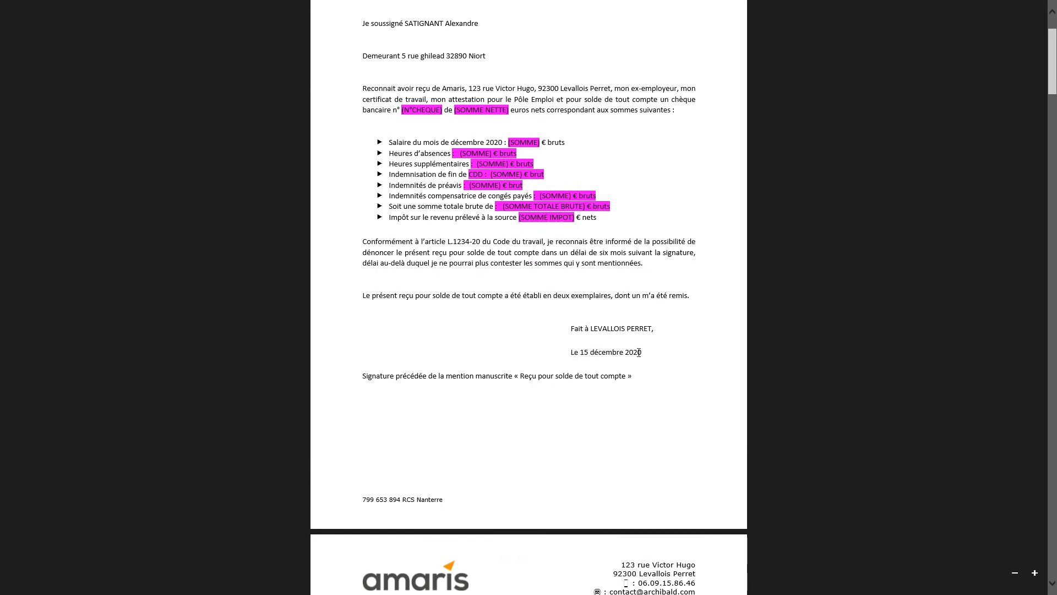
scroll(517, 356, up, 1)
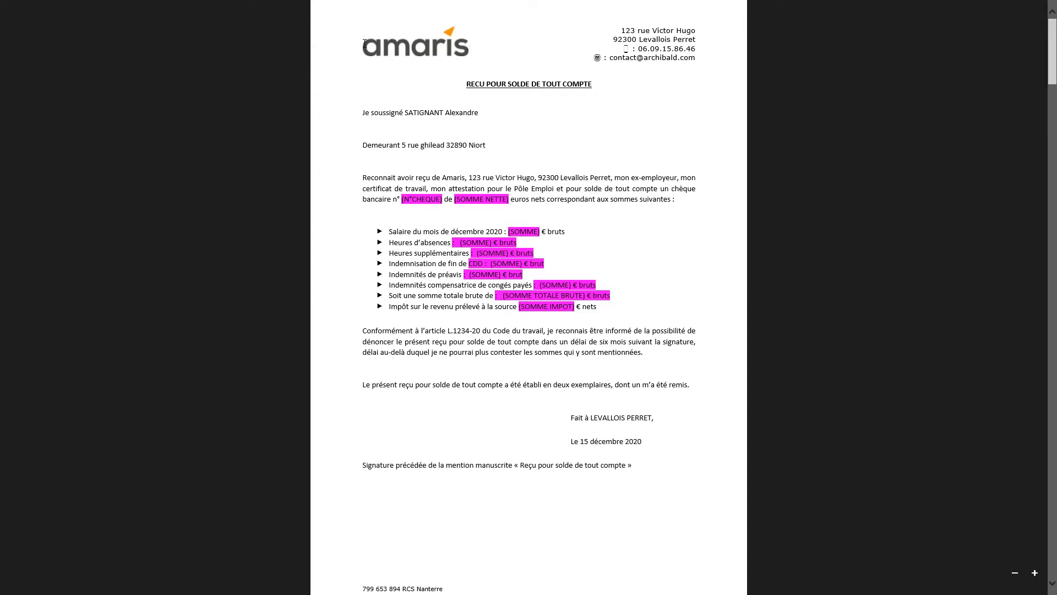
scroll(507, 146, down, 5)
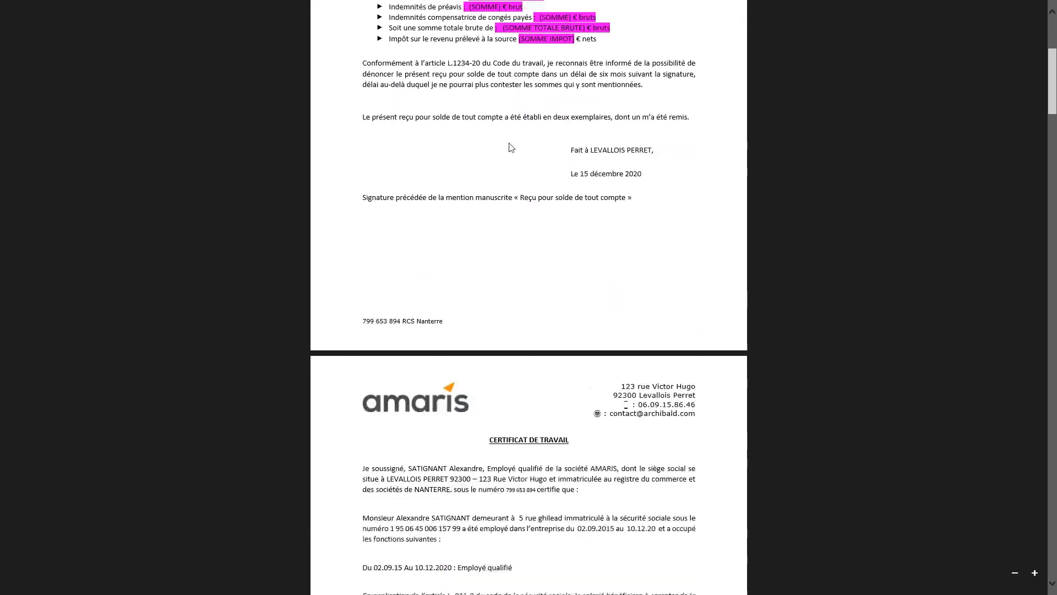
scroll(519, 292, up, 3)
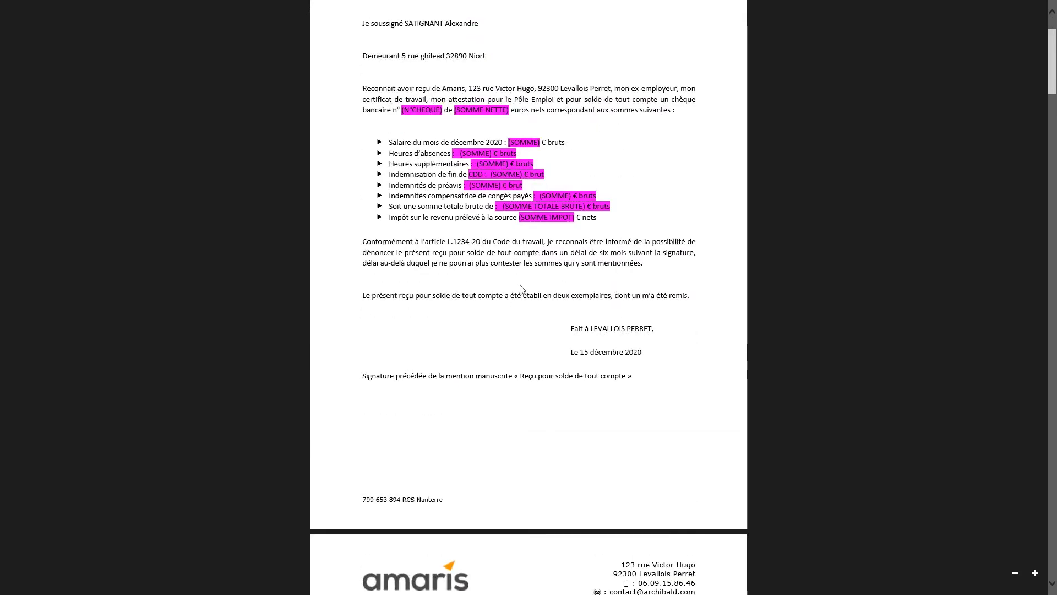
Scroll past the first work certificate to the next receipt page, then minimize the reader.
scroll(553, 264, down, 1)
scroll(552, 264, down, 10)
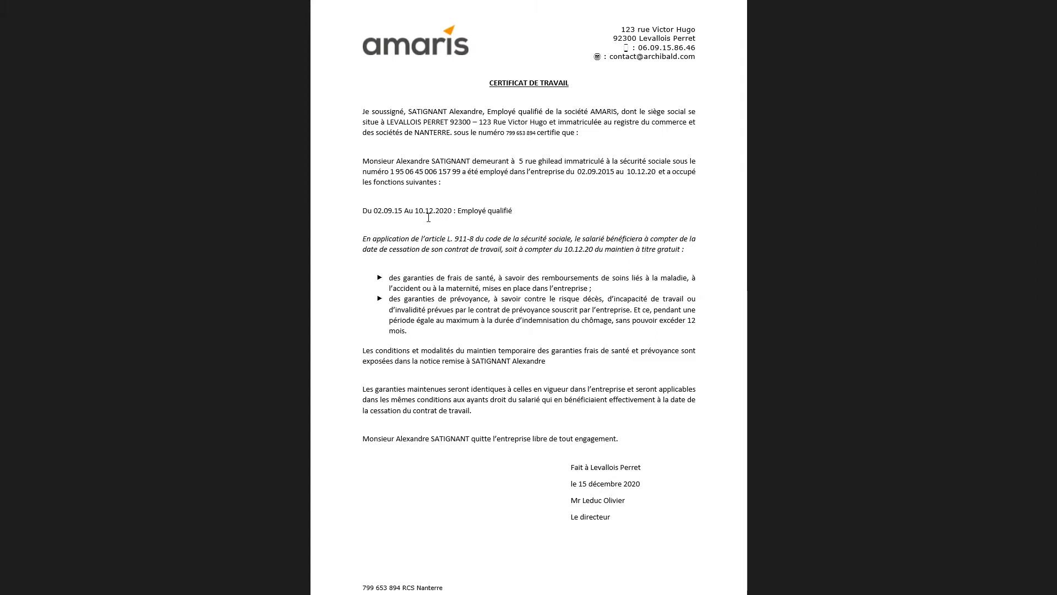
scroll(614, 307, down, 5)
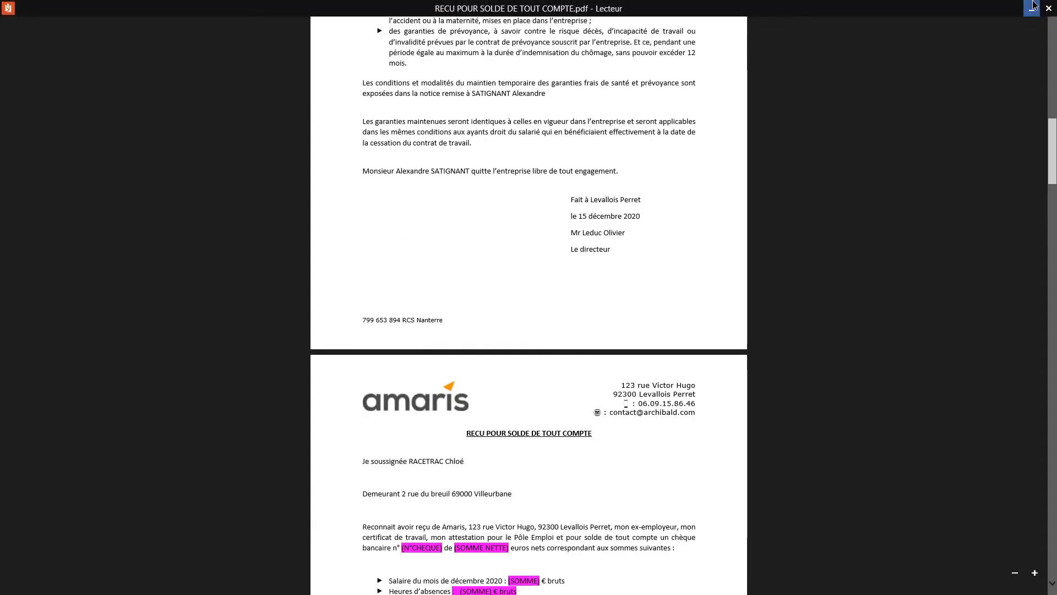
click(1034, 5)
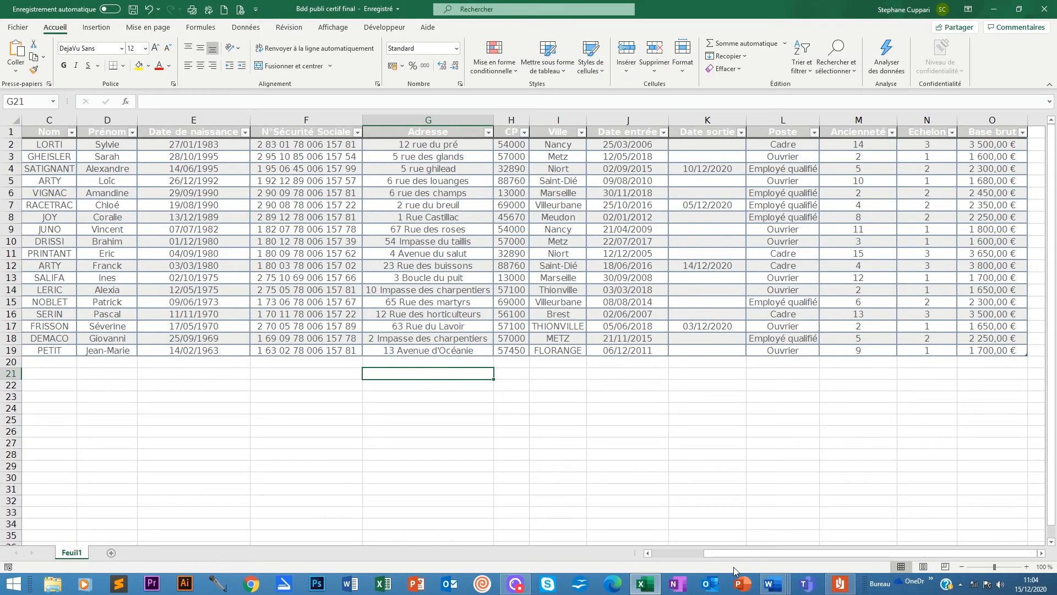
Click into the employee table, then bring up the DOC FIN DE CONTRAT Word template.
click(446, 362)
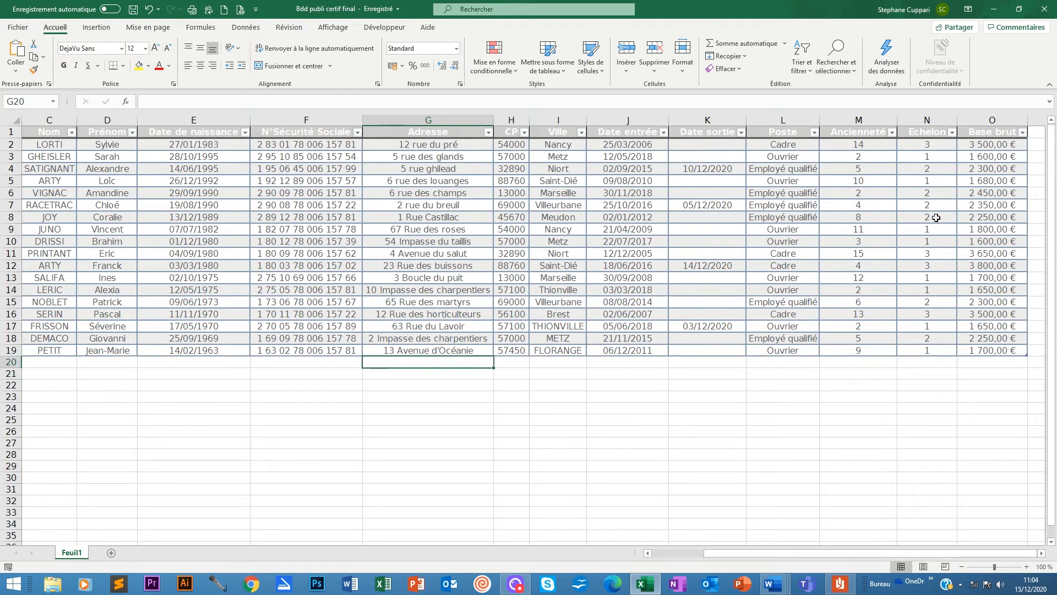
click(556, 371)
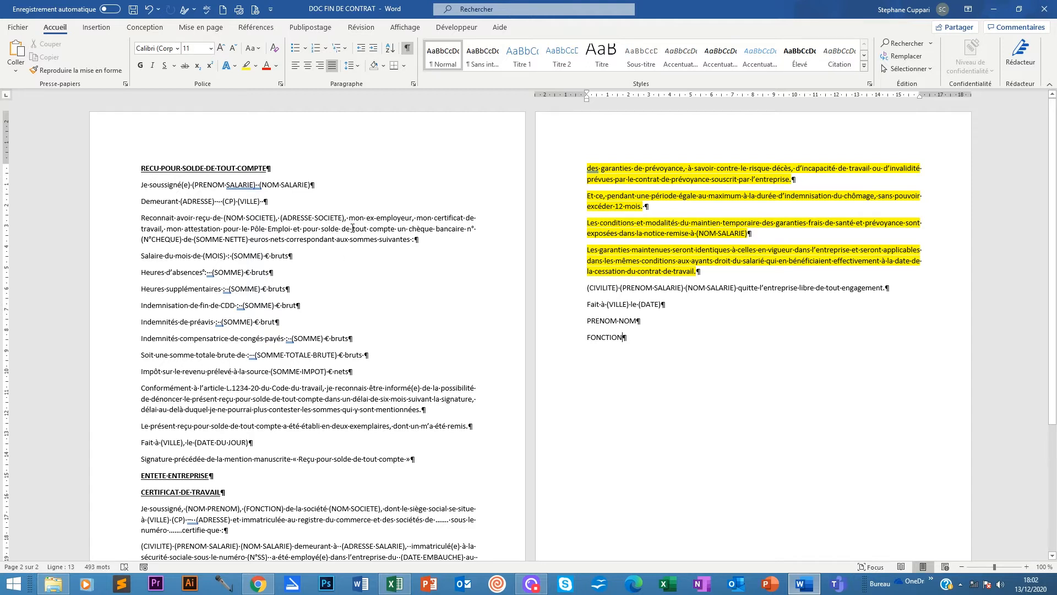
scroll(353, 231, down, 4)
scroll(246, 220, up, 4)
mouse_move(142, 164)
mouse_down()
mouse_move(265, 190)
mouse_move(425, 467)
mouse_up()
click(164, 476)
scroll(164, 369, down, 3)
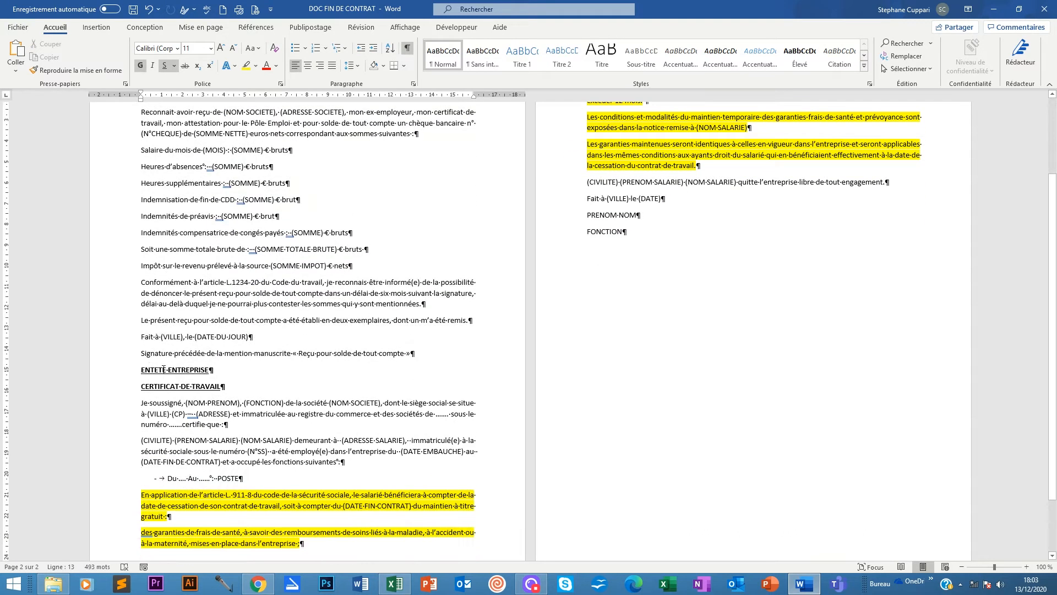
drag(138, 367, 627, 232)
scroll(177, 493, up, 3)
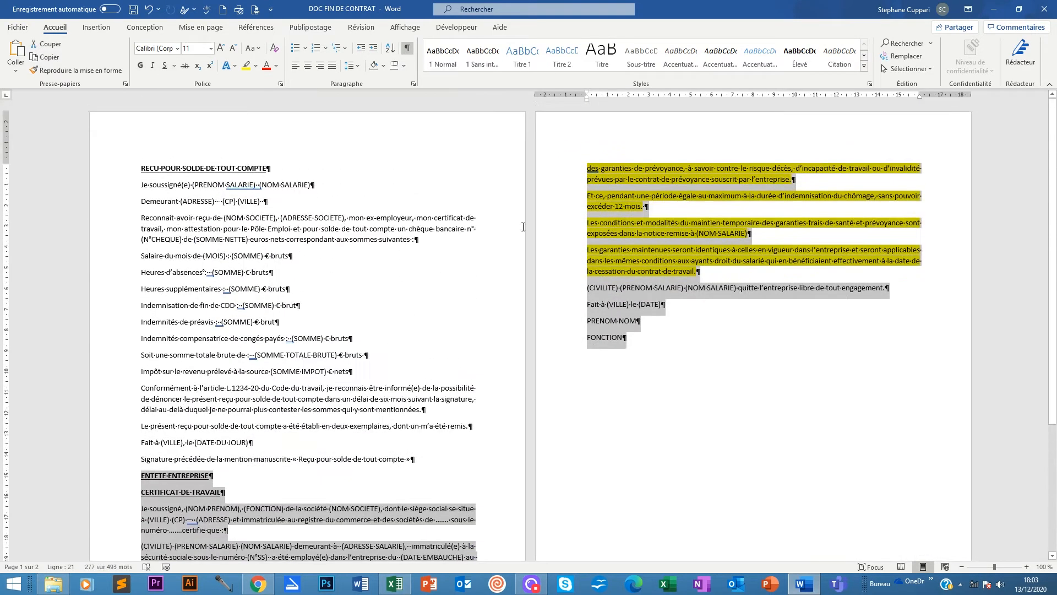
click(298, 494)
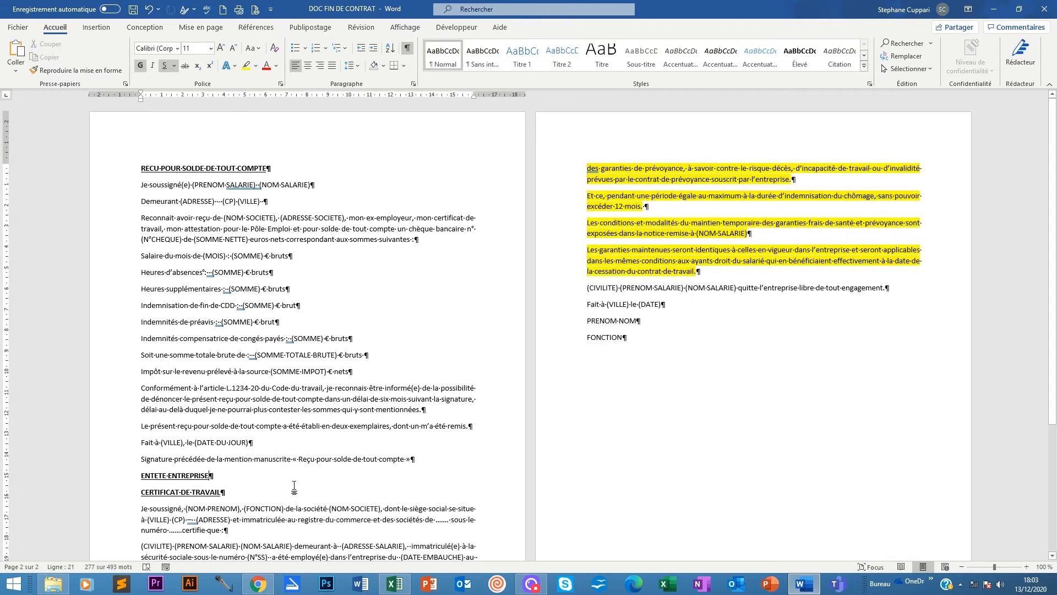
click(140, 165)
click(421, 460)
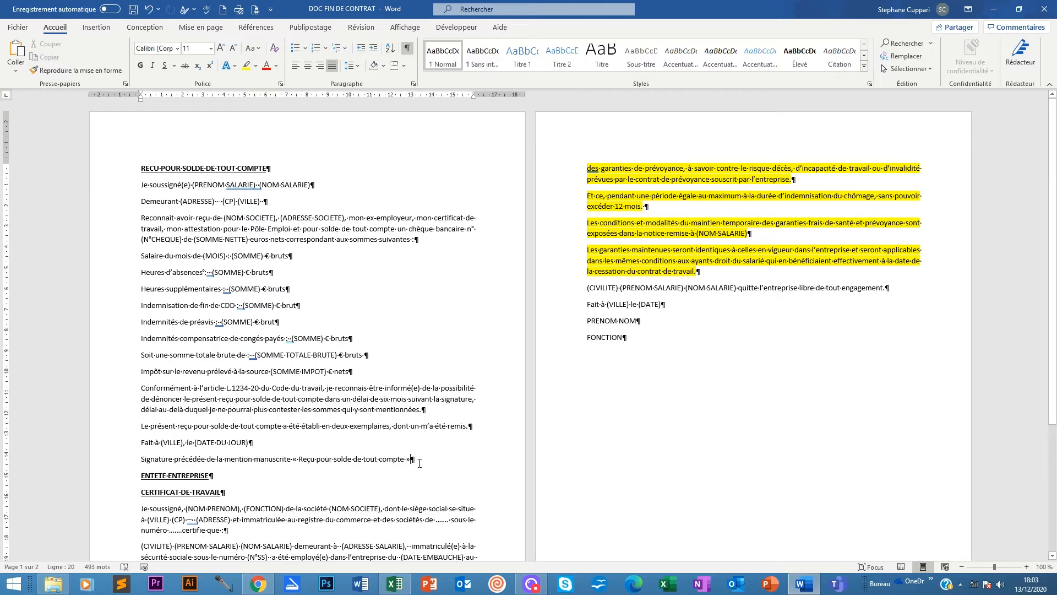
Try a Ctrl+Enter page break after Signature, then remove it and the blank line above ENTETE ENTREPRISE.
key(ctrl+Return)
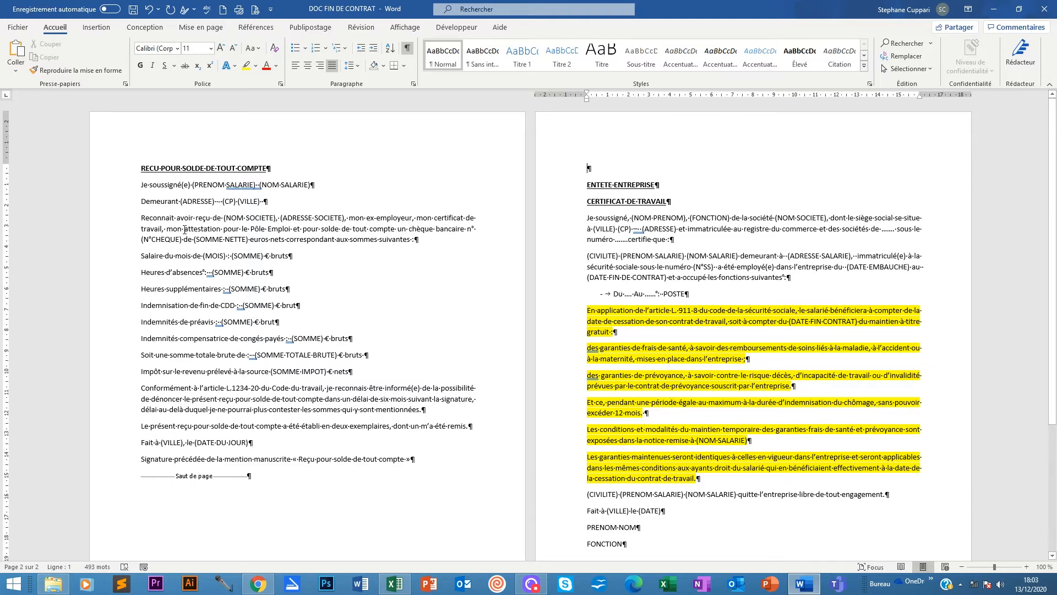
scroll(758, 210, down, 4)
scroll(752, 385, up, 3)
scroll(752, 385, down, 2)
scroll(174, 510, up, 3)
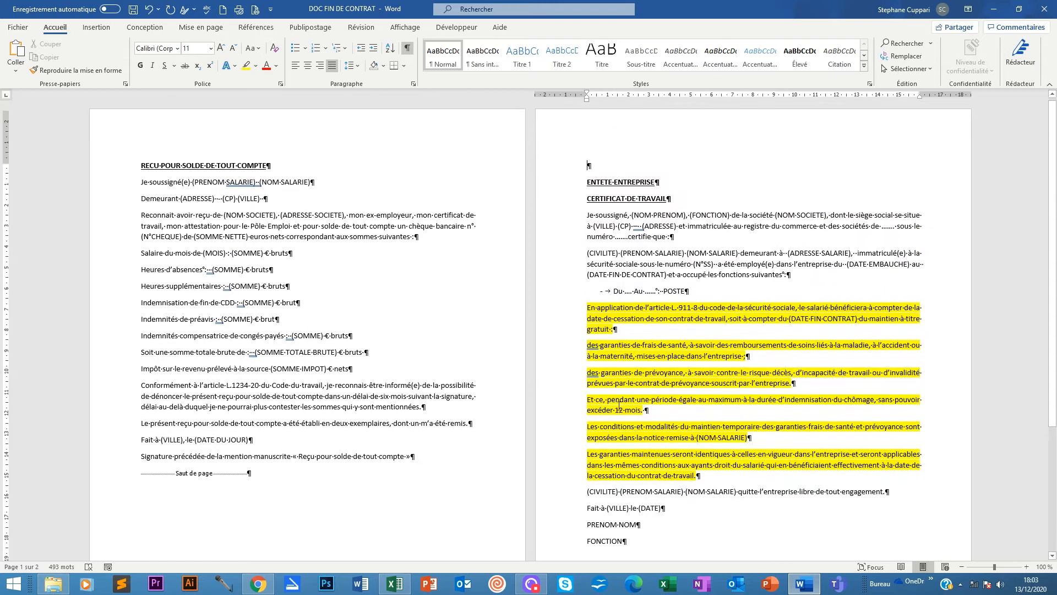
click(108, 476)
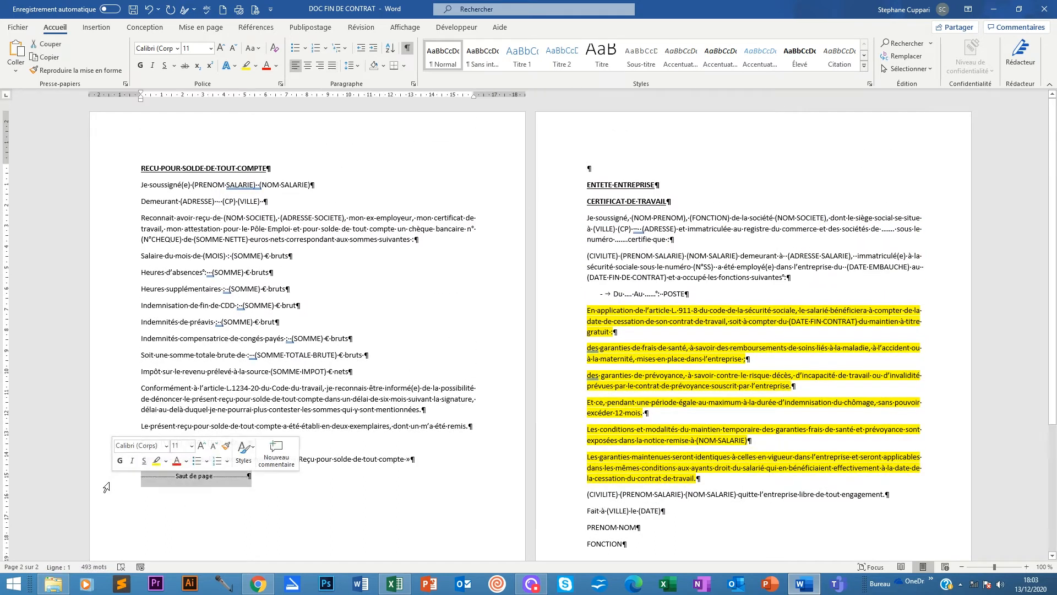
key(Delete)
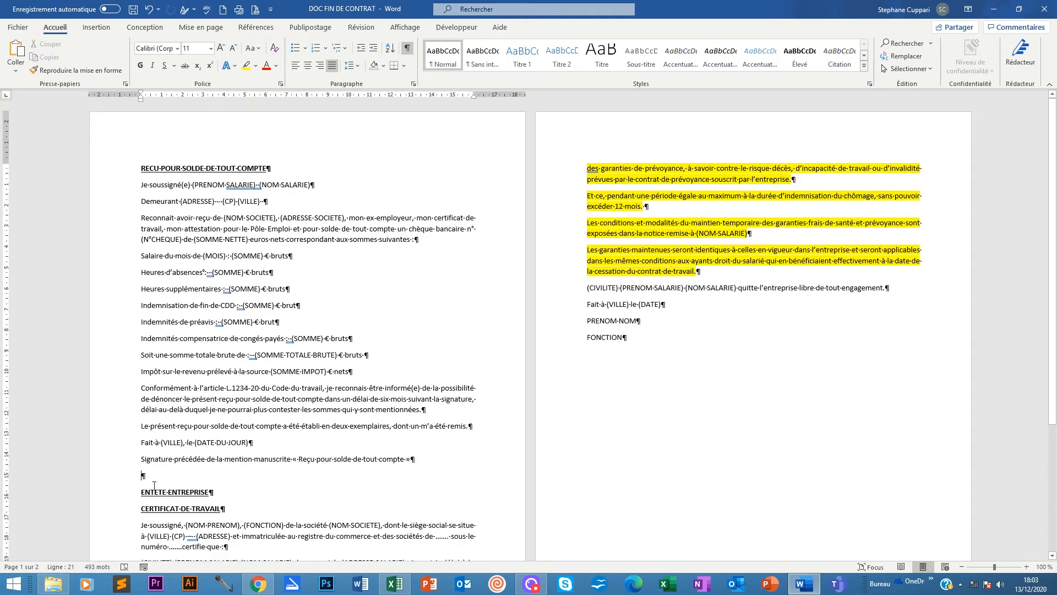
click(145, 490)
key(BackSpace)
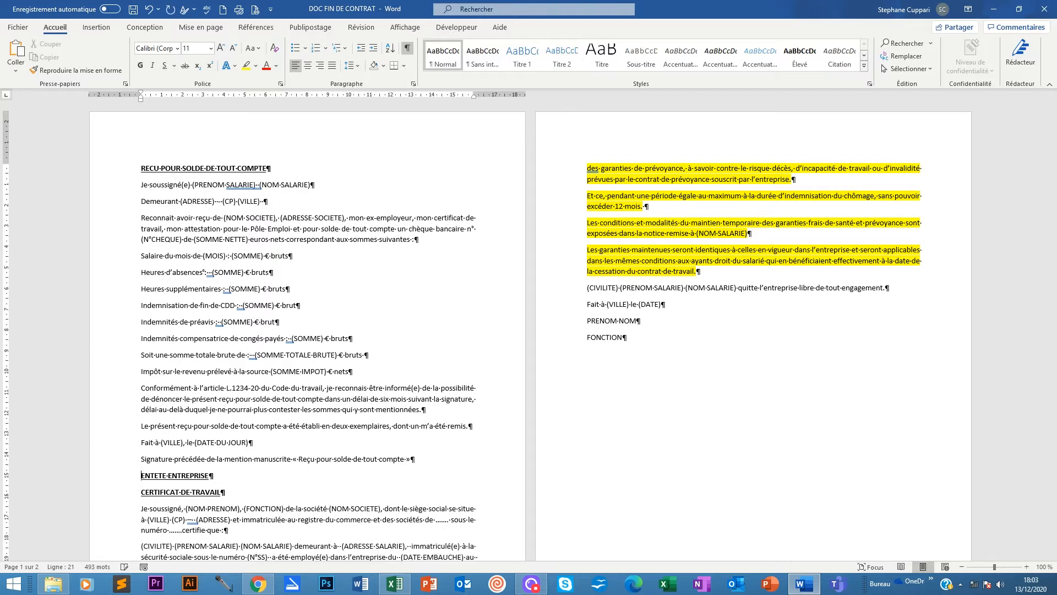
key(Left)
Insert a page break via Mise en page > Sauts de page > Page, placing it on its own line.
click(197, 28)
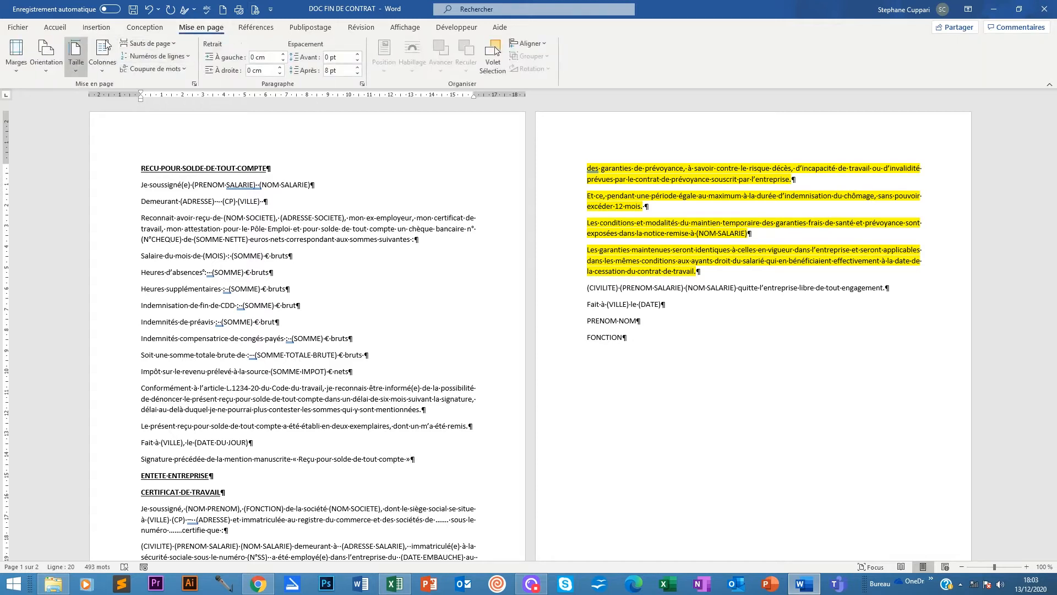
click(174, 43)
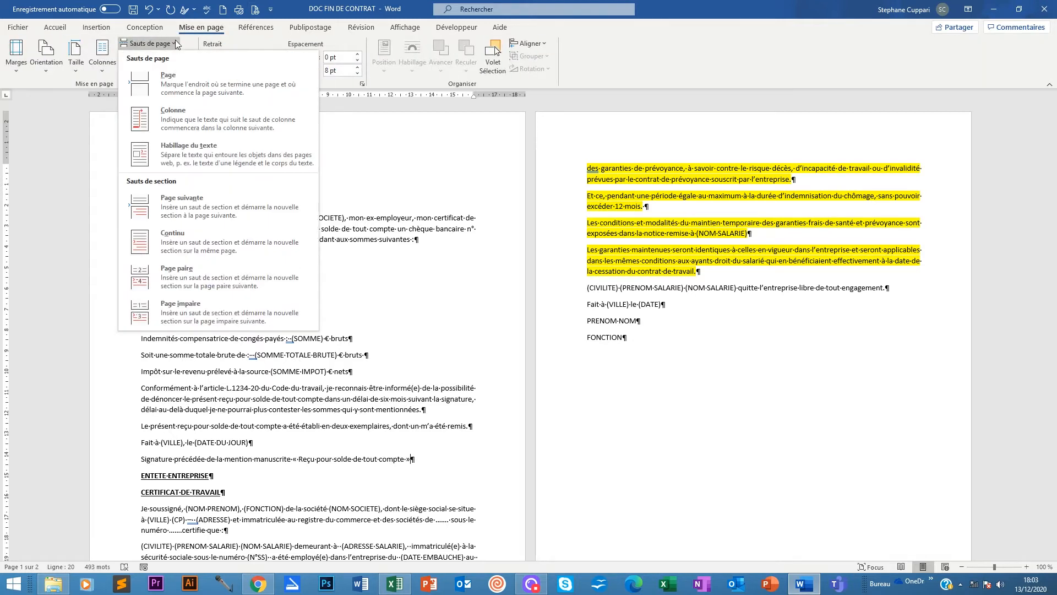
click(172, 87)
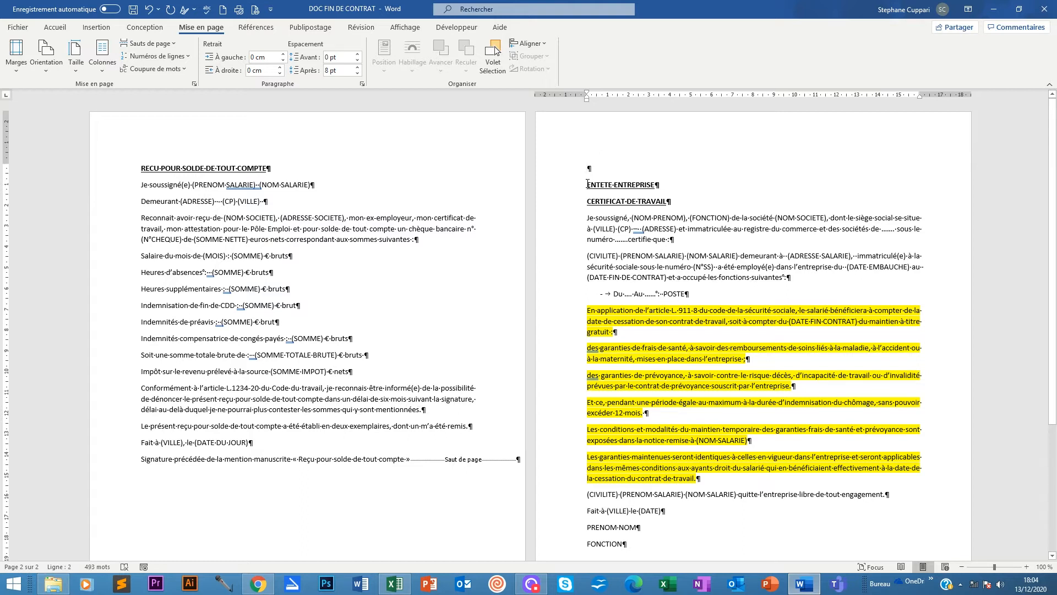
key(BackSpace)
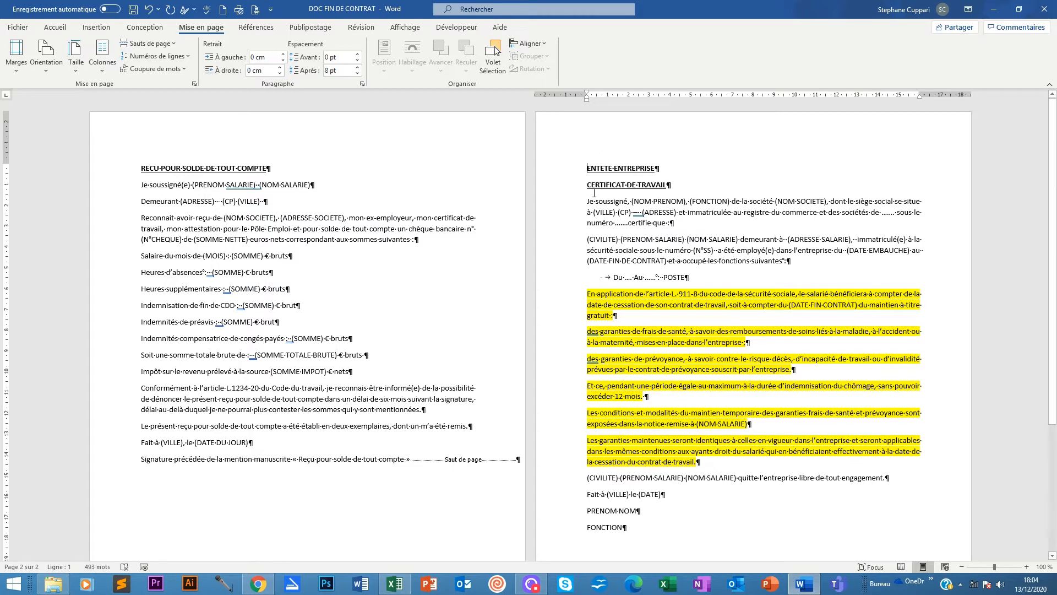
scroll(770, 385, down, 7)
scroll(774, 427, up, 5)
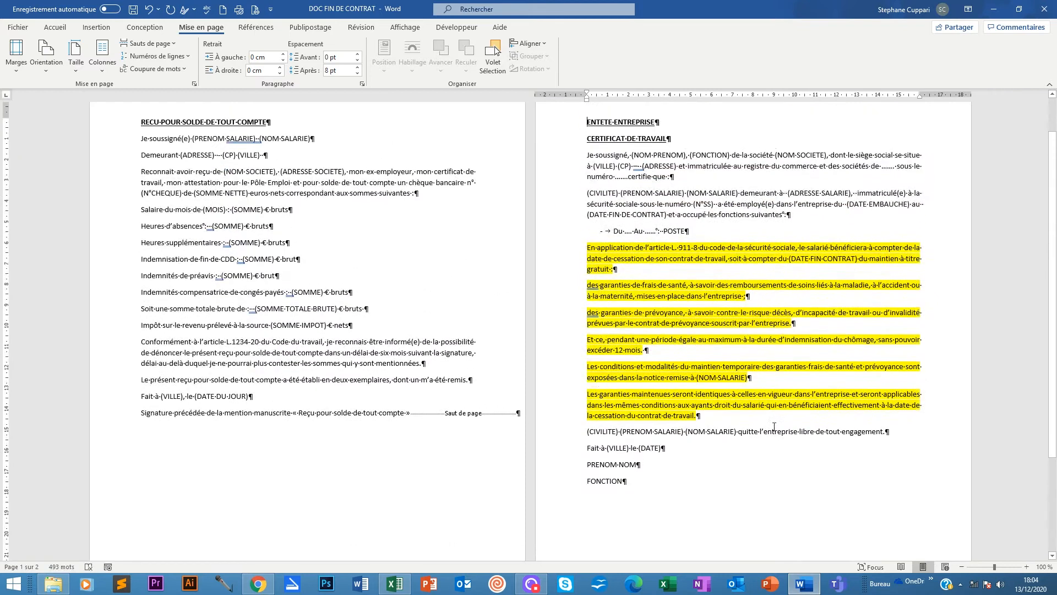
scroll(774, 426, up, 2)
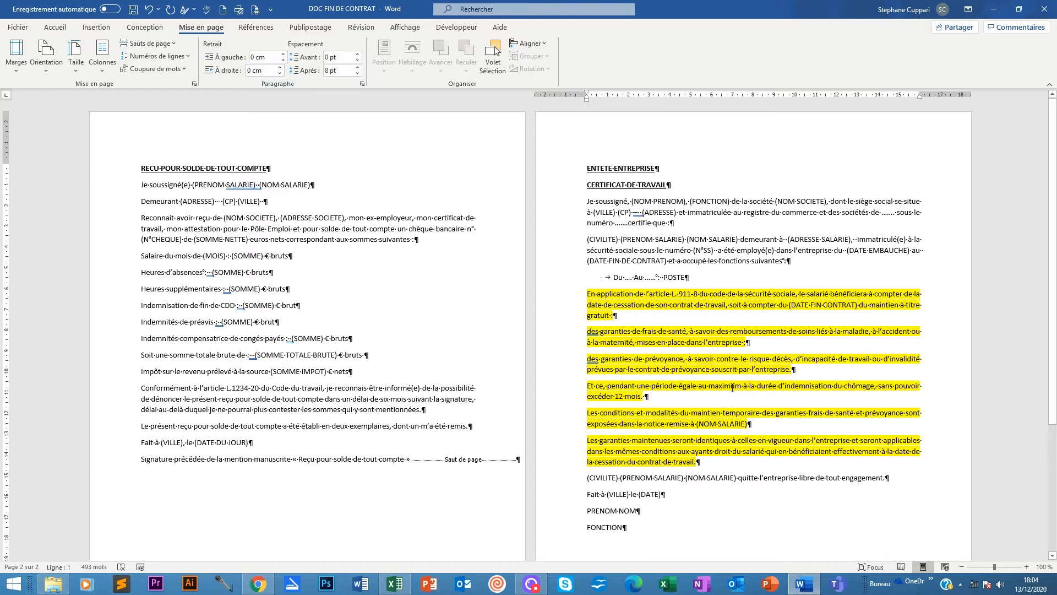
click(416, 459)
key(Return)
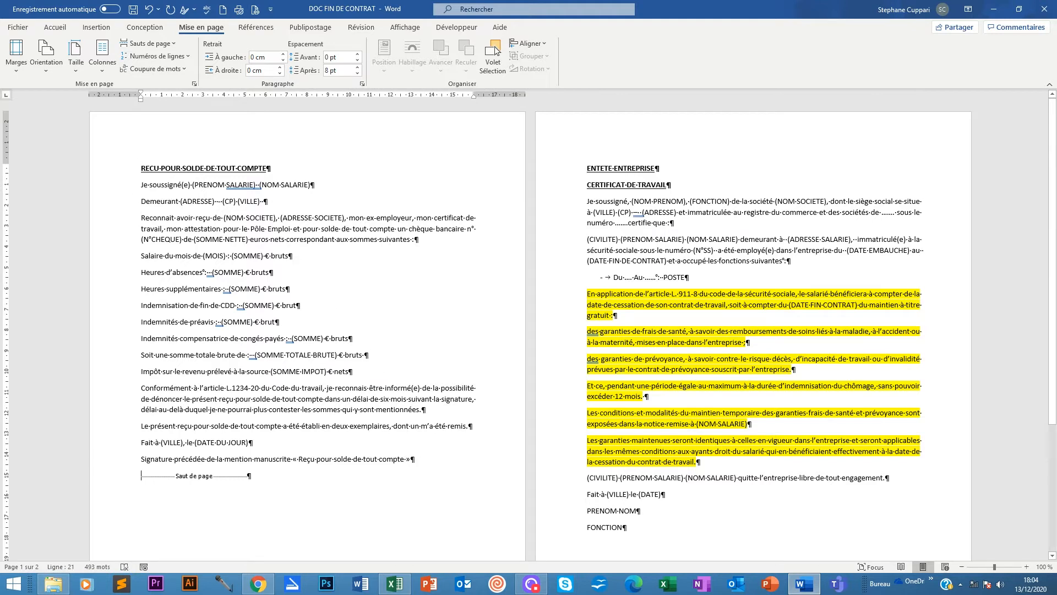
drag(141, 168, 271, 172)
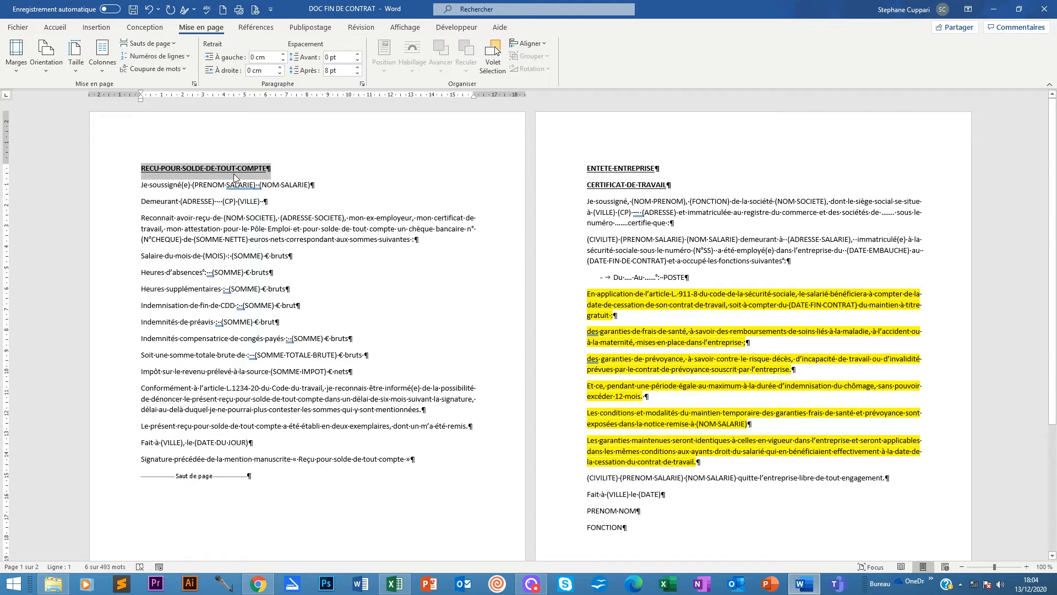
Centre the 'RECU POUR SOLDE DE TOUT COMPTE' title with Centrer on the Accueil tab.
click(142, 175)
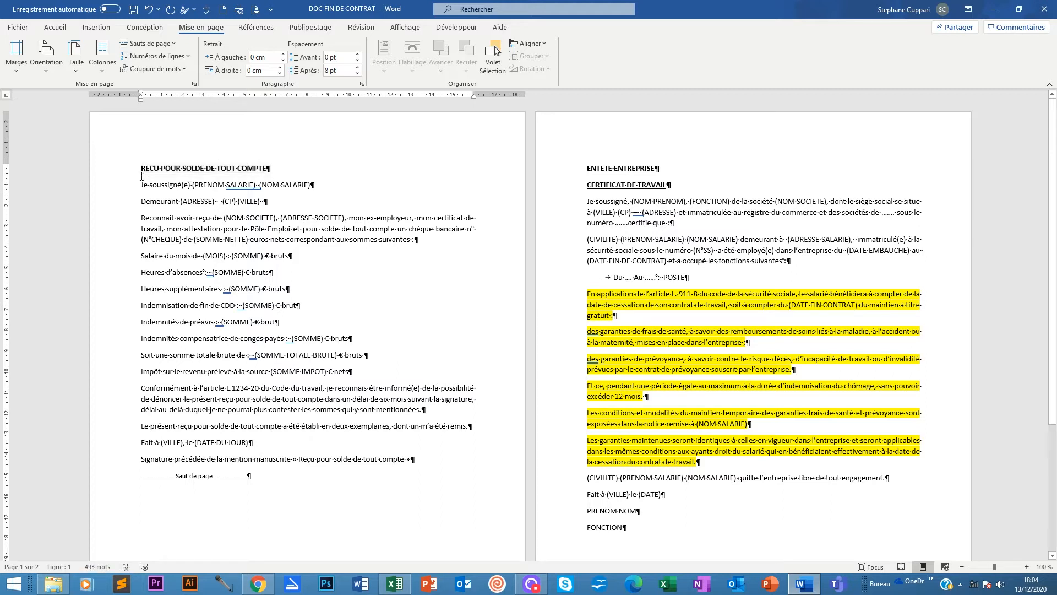
click(55, 27)
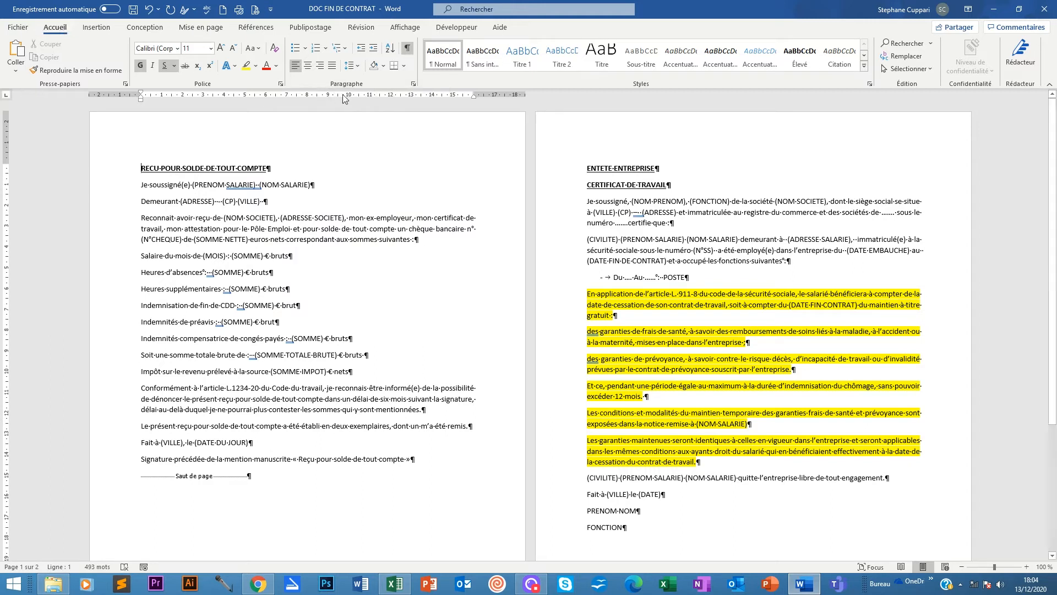
click(309, 66)
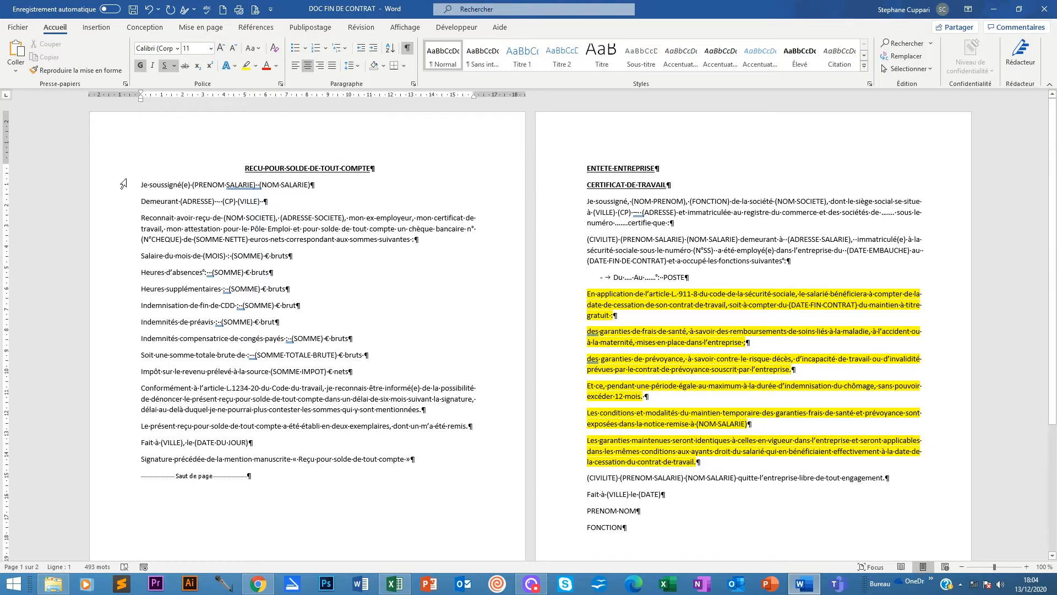
click(140, 189)
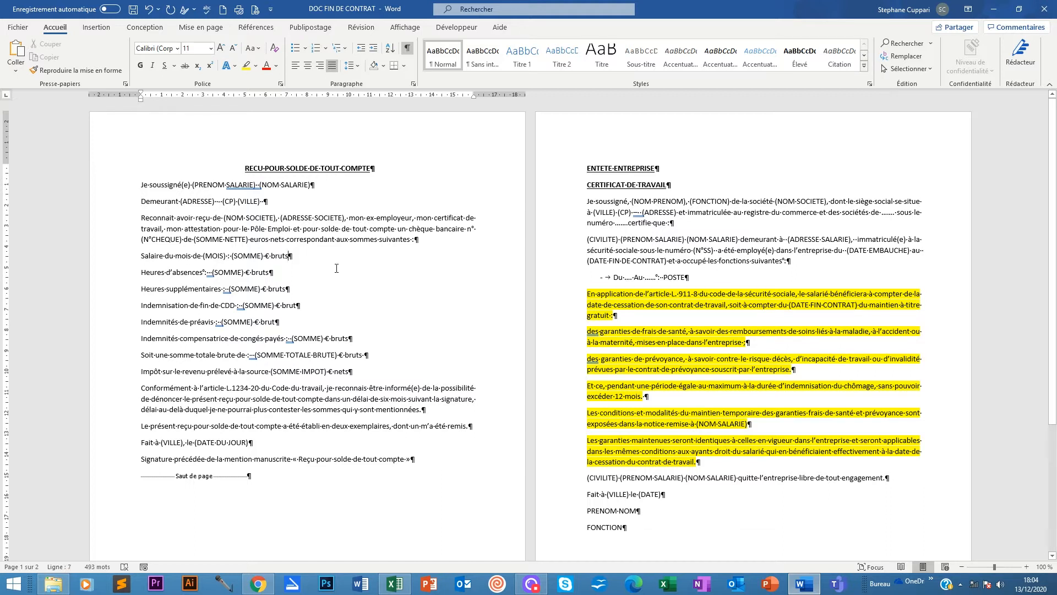
scroll(337, 268, down, 1)
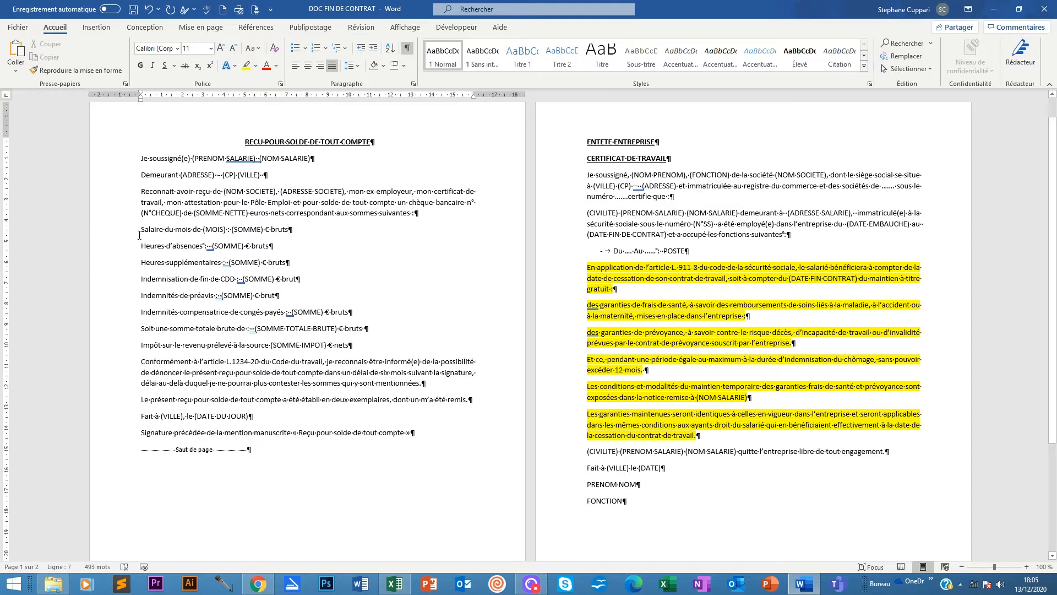
Select the eight amount lines from Salaire du mois to Impôt sur le revenu and open the Puces list.
drag(142, 229, 353, 346)
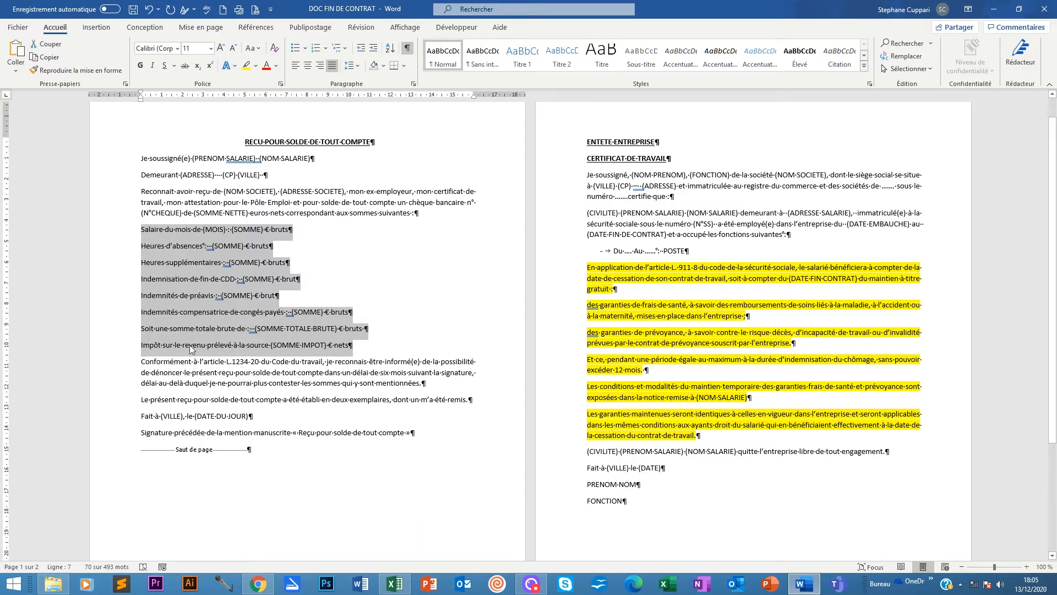
click(375, 346)
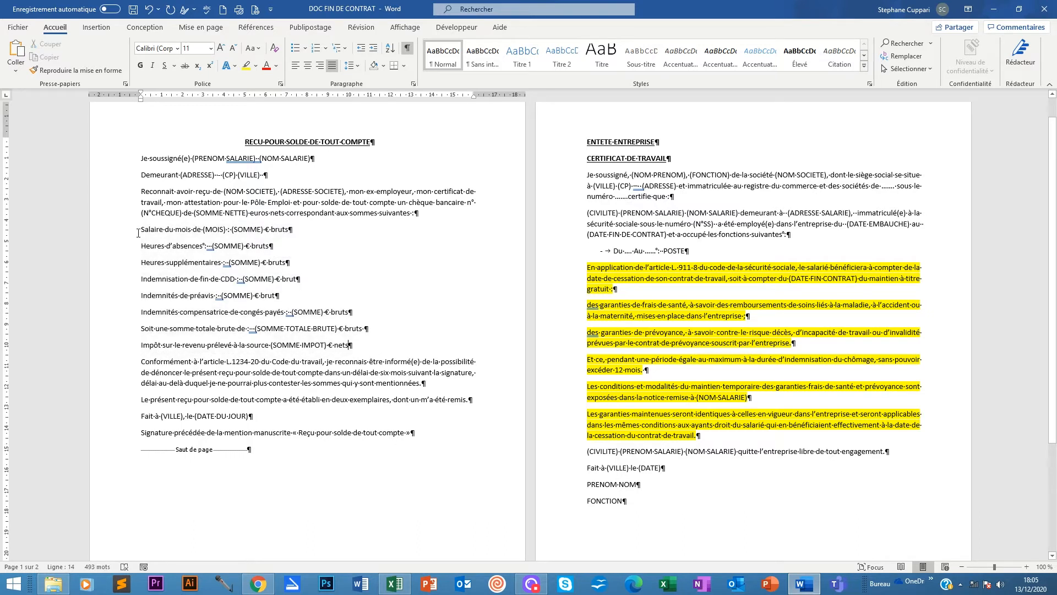
drag(141, 229, 368, 350)
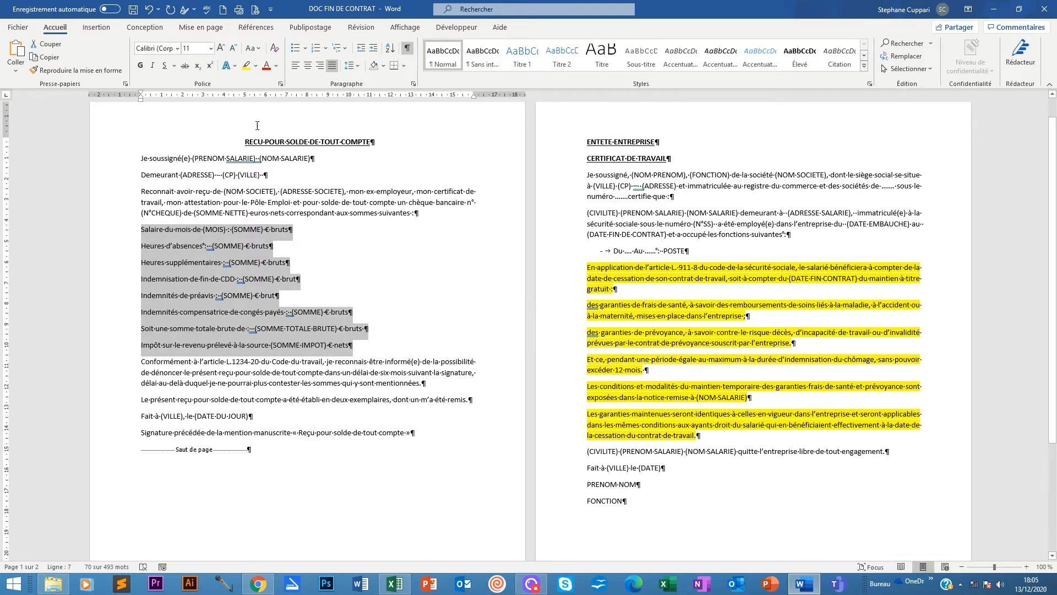
click(305, 49)
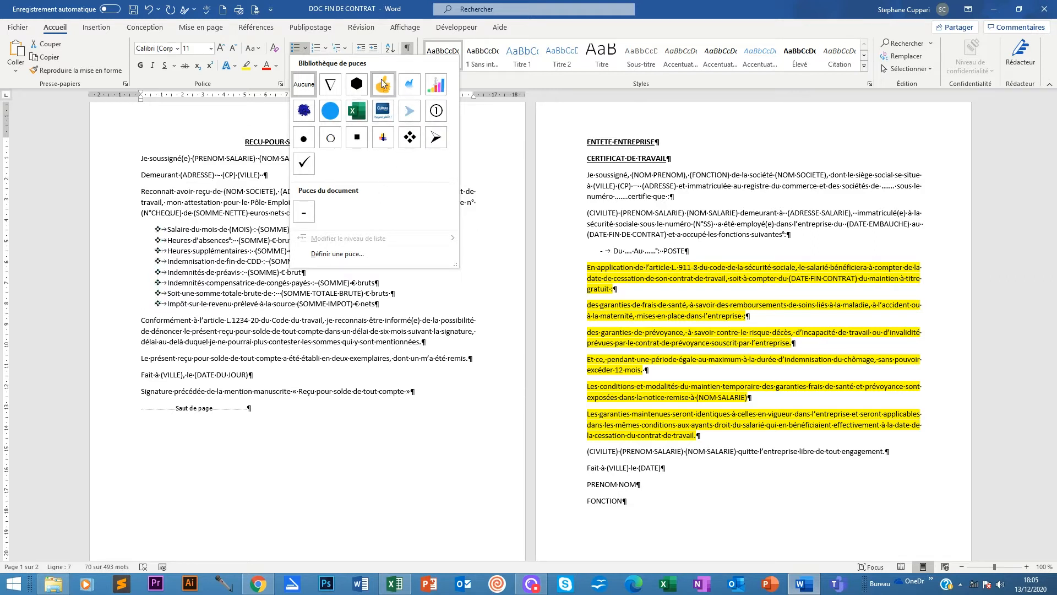
Restart the custom bullet definition from the Puces library and open the symbol chooser.
click(340, 255)
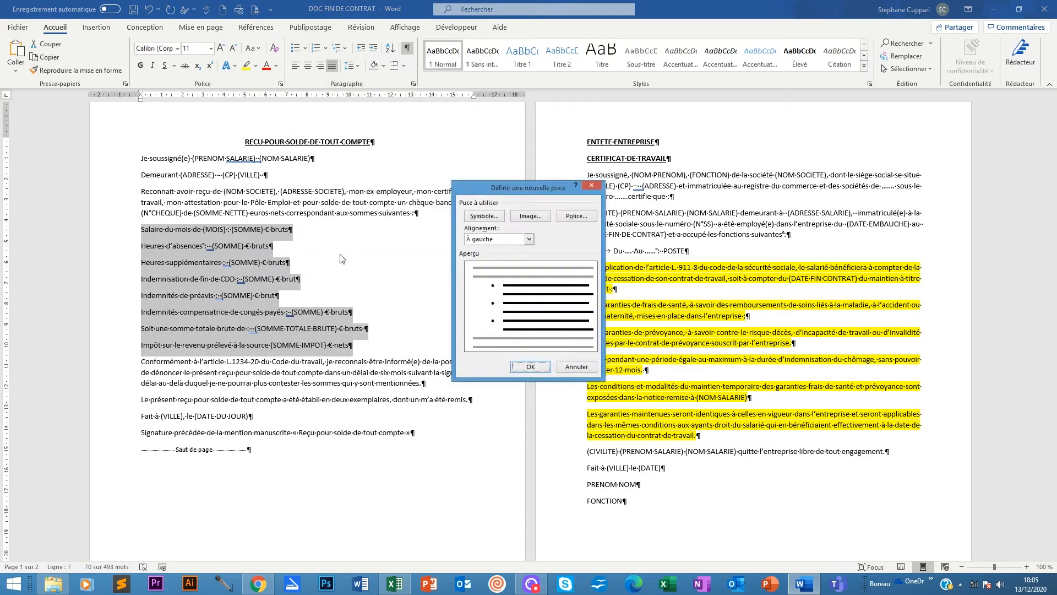
click(576, 366)
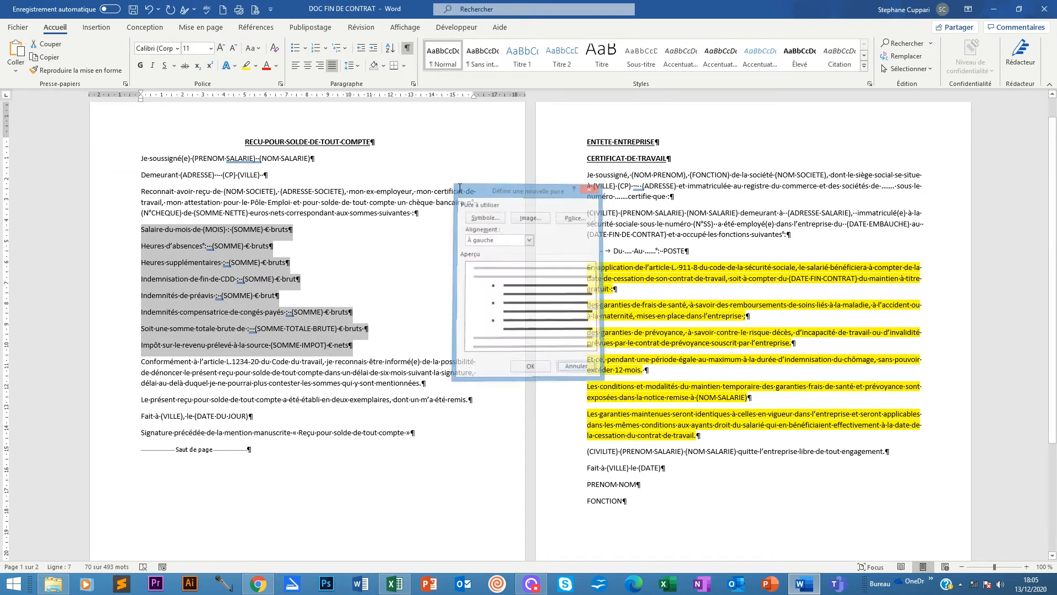
click(305, 48)
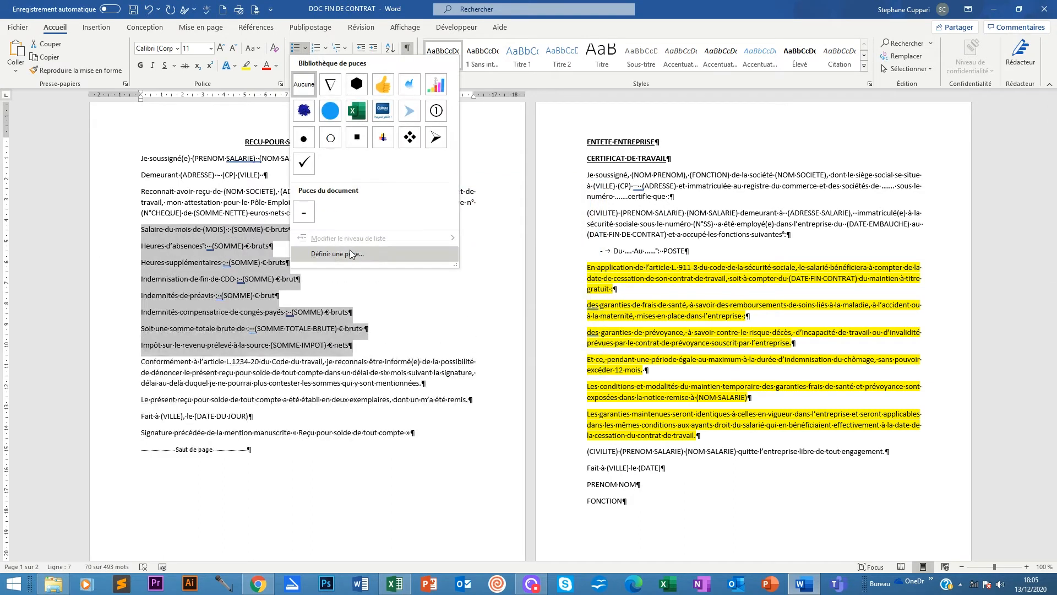
click(335, 255)
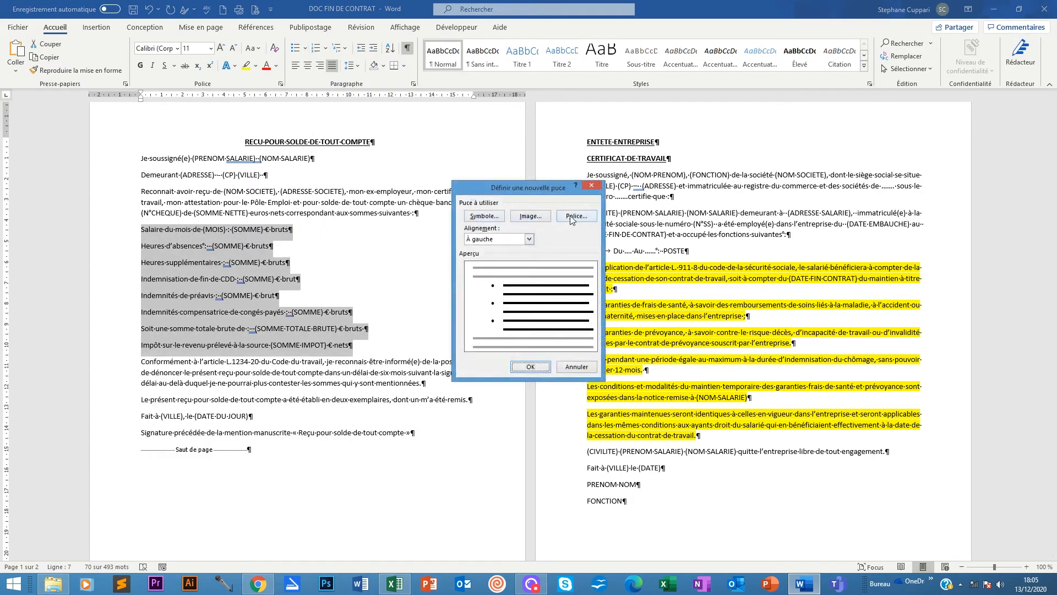
click(485, 216)
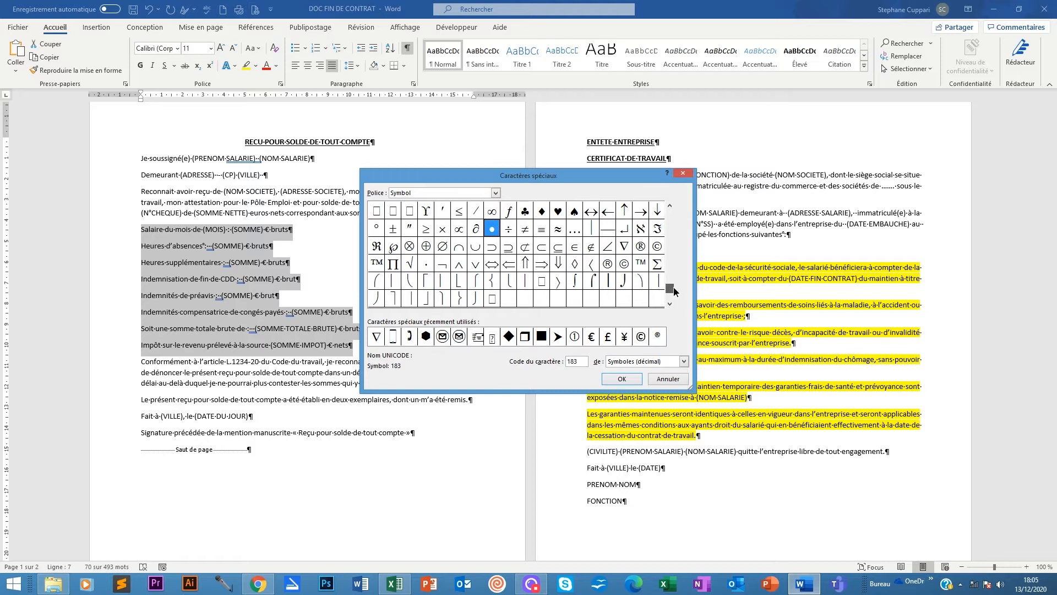
Browse the Symbol character grid, then switch the symbol font to Webdings.
scroll(678, 250, up, 4)
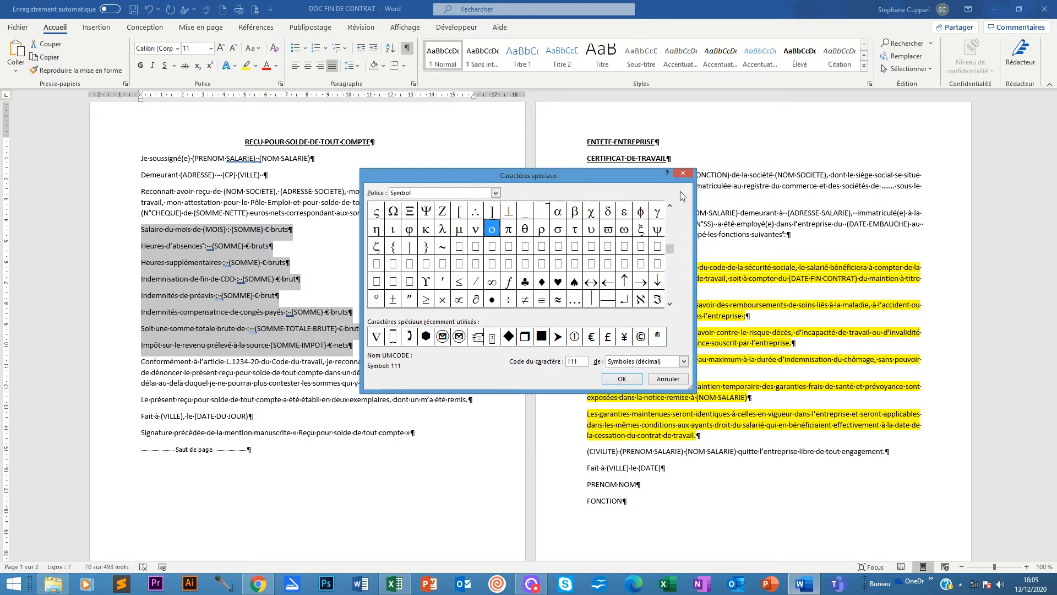
click(669, 207)
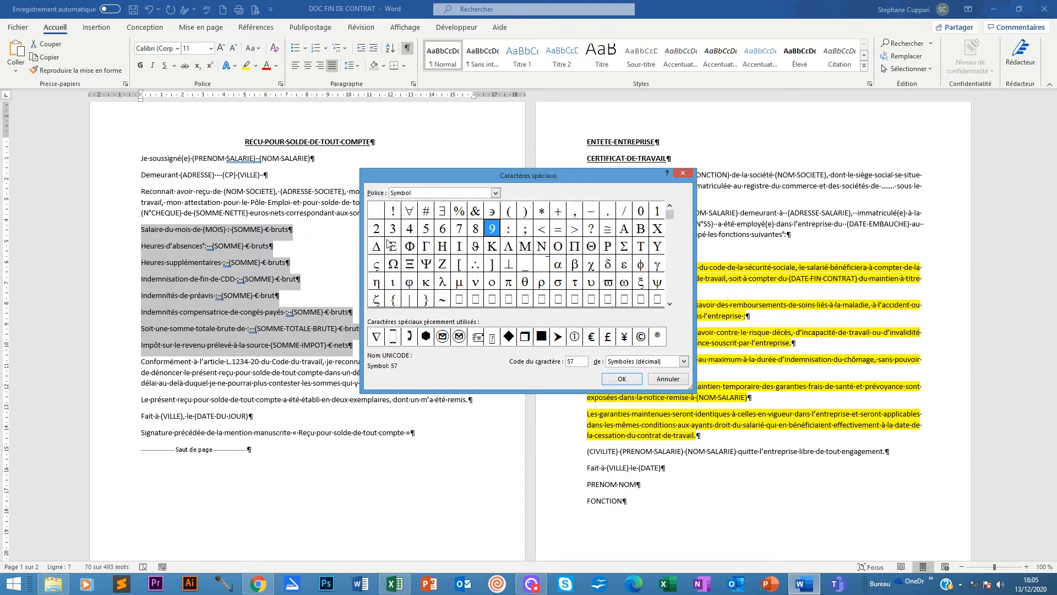
click(670, 303)
click(670, 304)
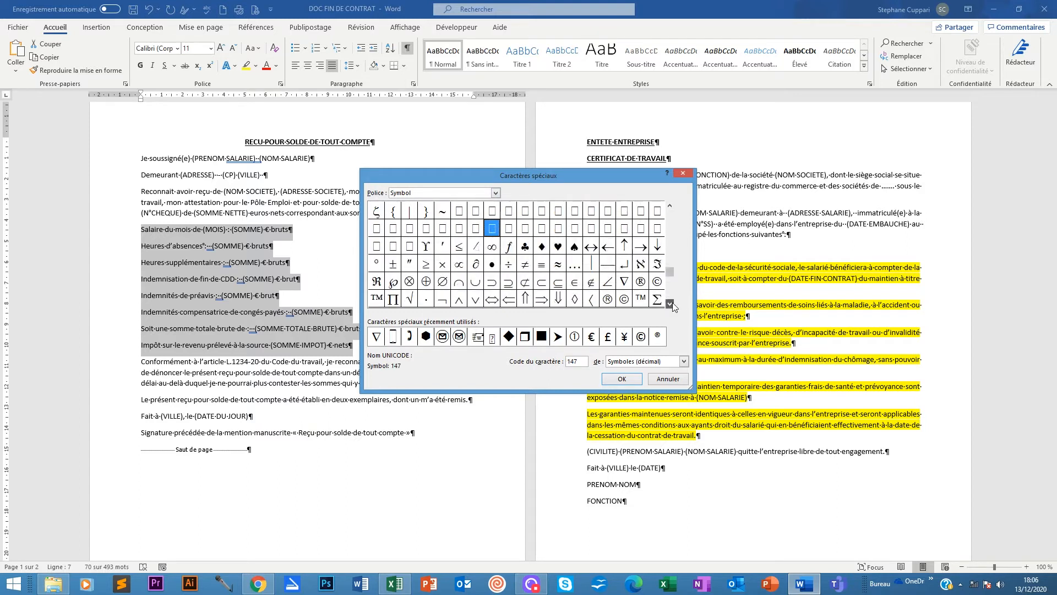
click(670, 303)
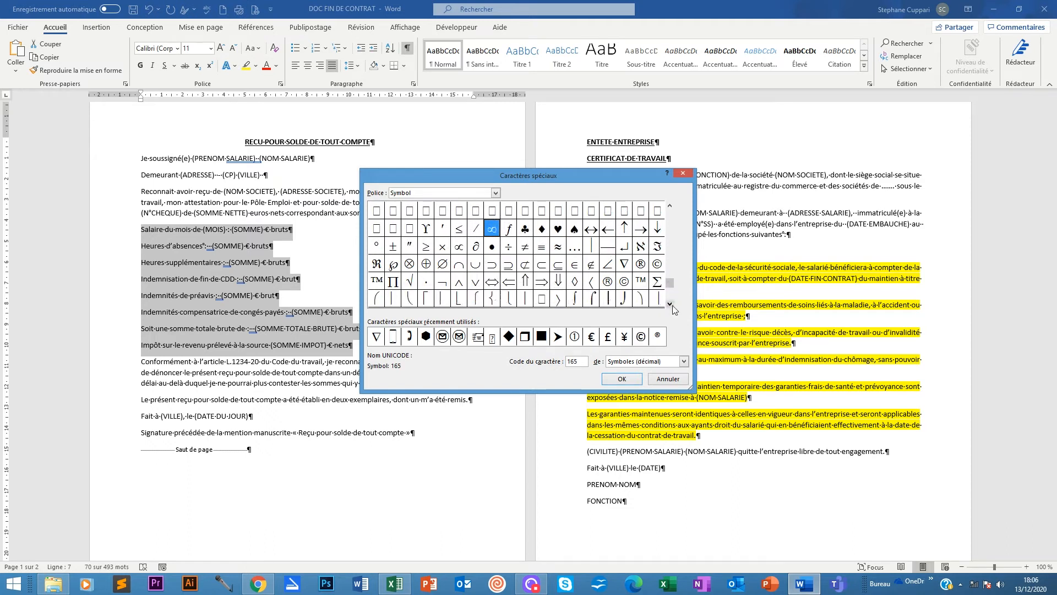
click(670, 303)
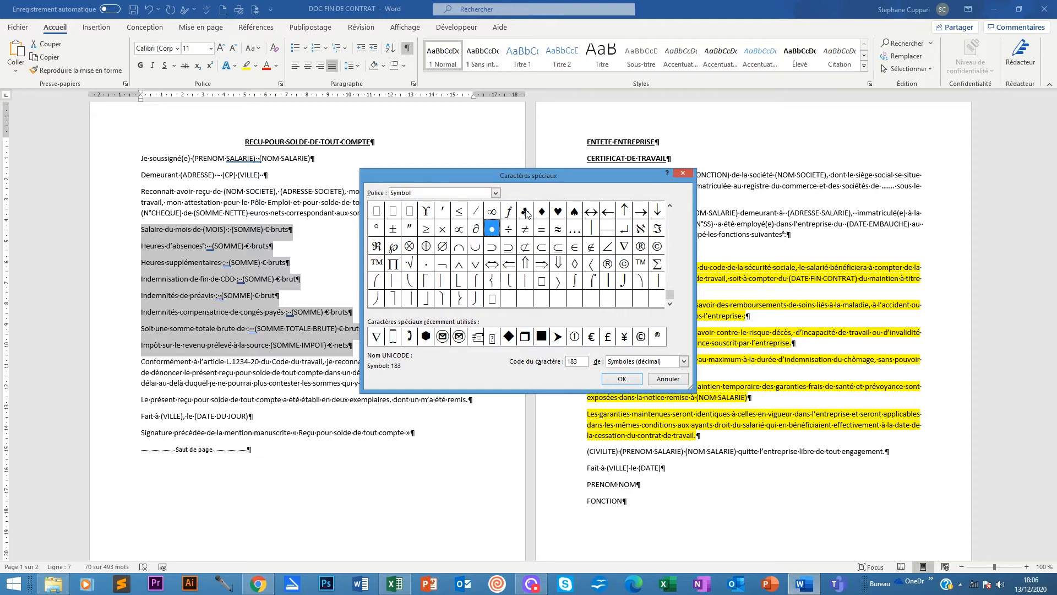
click(495, 192)
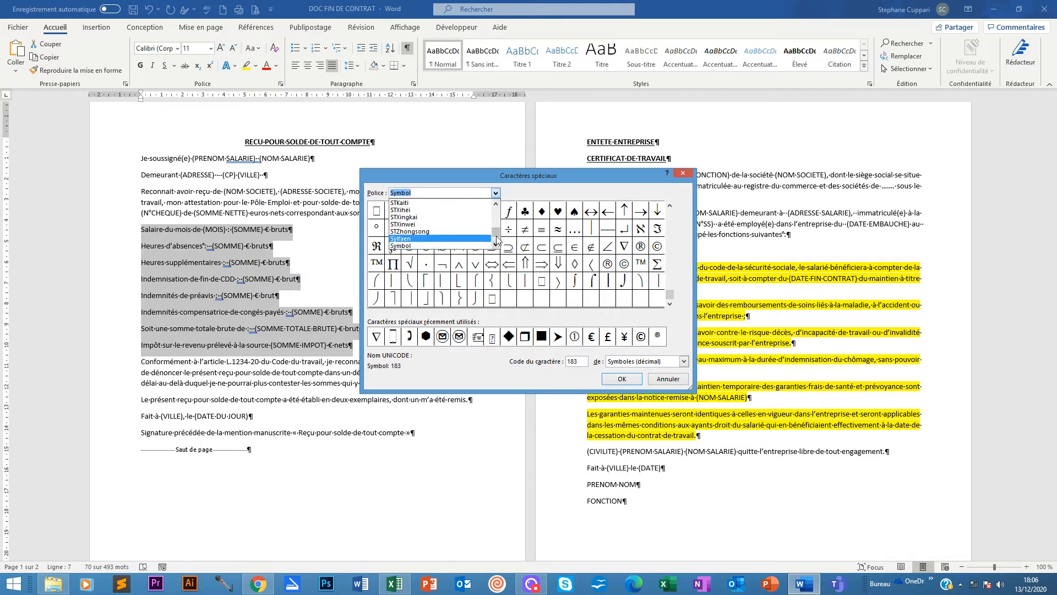
scroll(497, 238, down, 6)
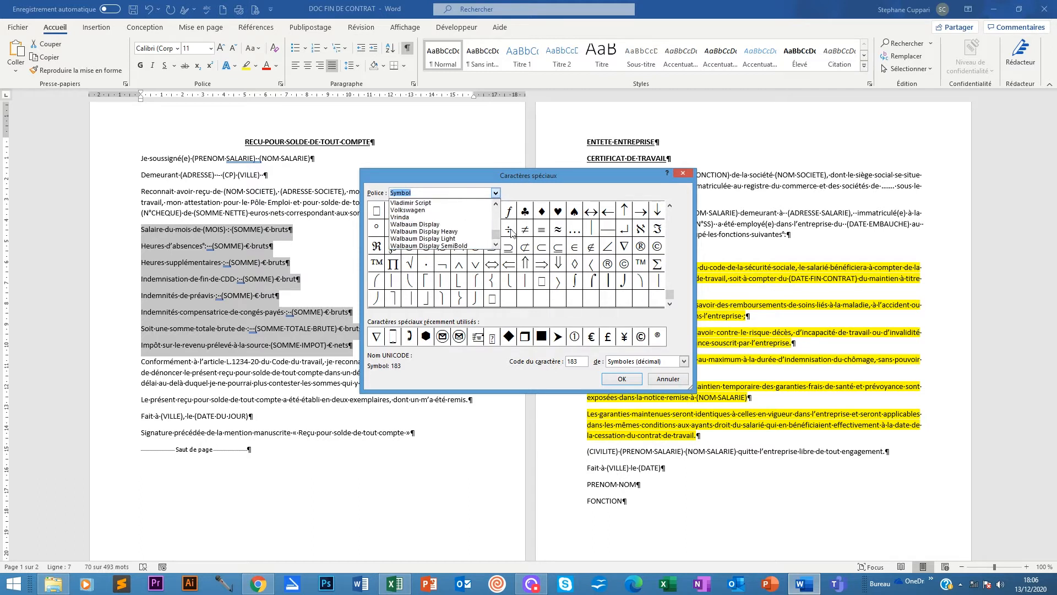
scroll(487, 221, down, 7)
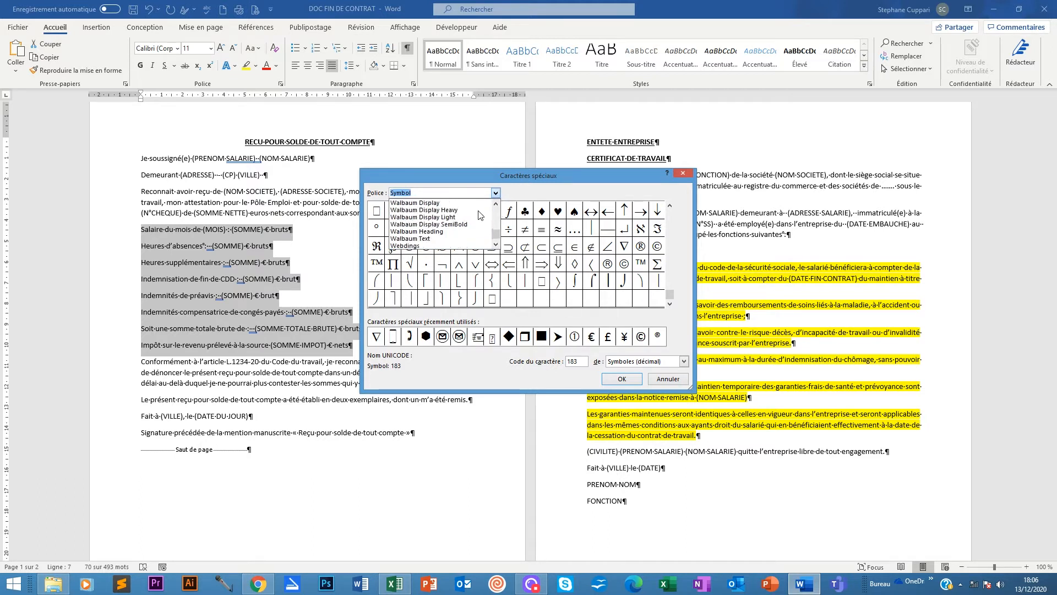
click(418, 226)
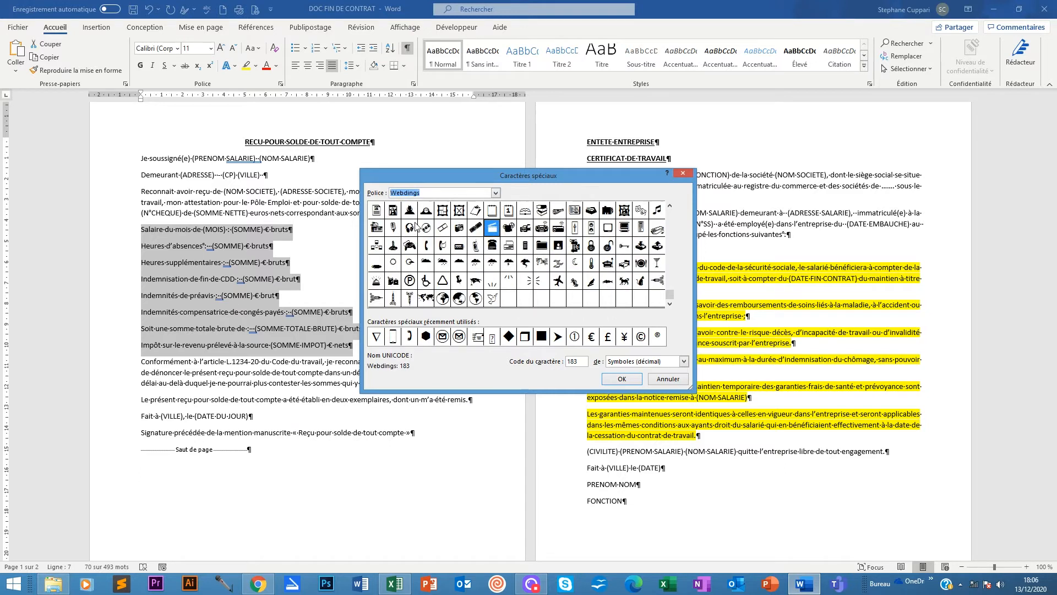
Compare the Wingdings 2 and Wingdings symbol sets for a bullet candidate.
click(496, 194)
click(496, 204)
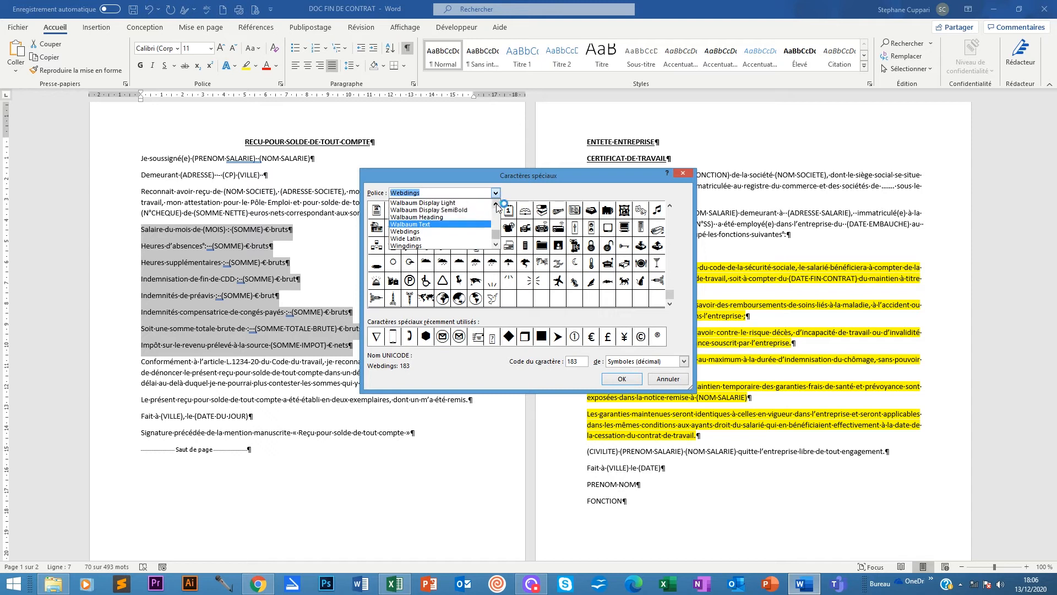
click(497, 204)
click(496, 204)
click(497, 204)
click(496, 244)
click(496, 244)
click(496, 244)
click(496, 243)
click(496, 244)
click(421, 238)
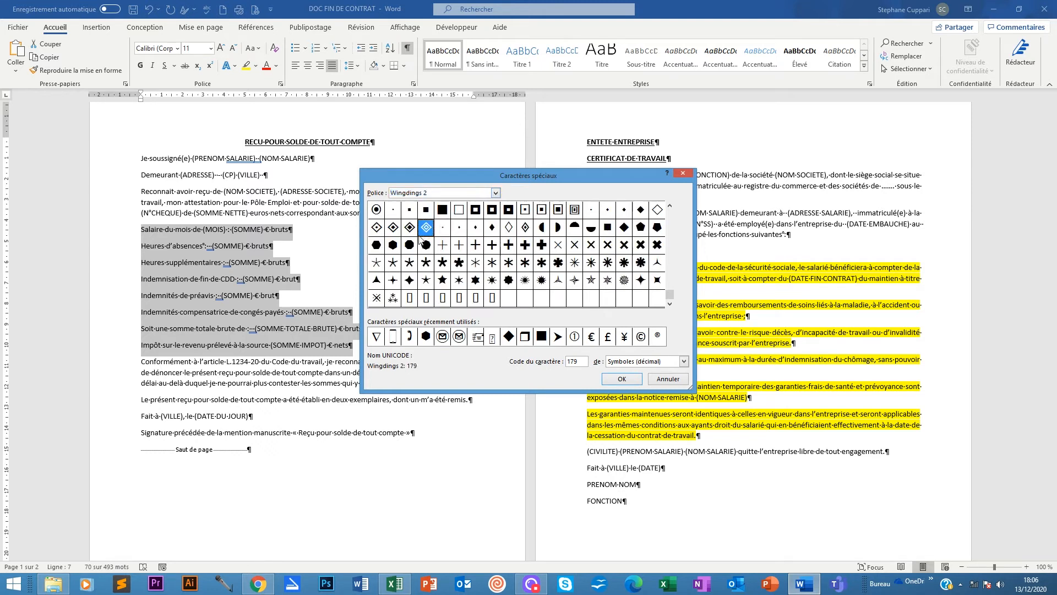
click(496, 193)
click(429, 232)
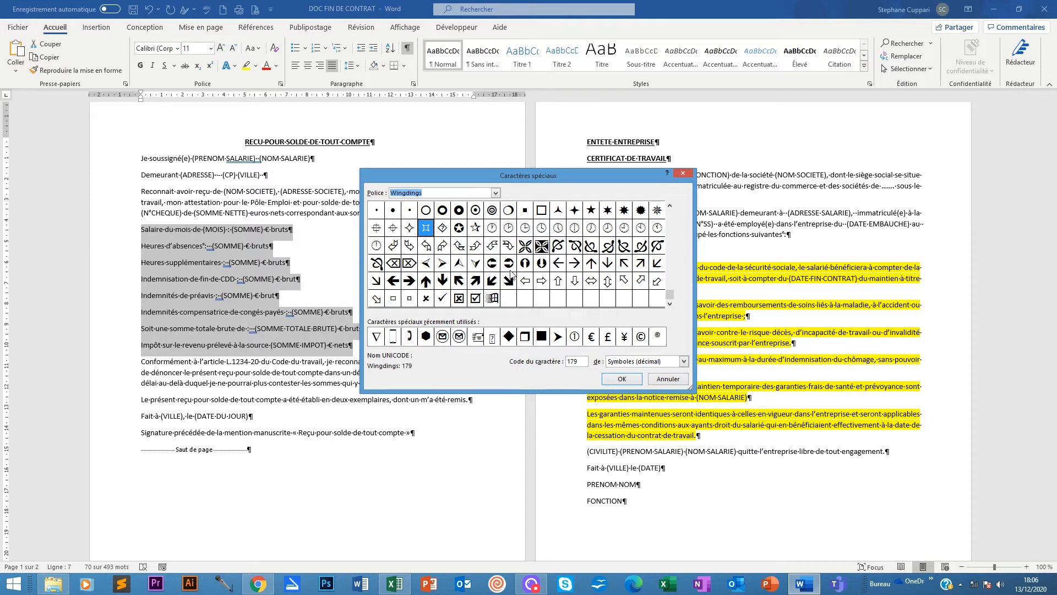
click(497, 193)
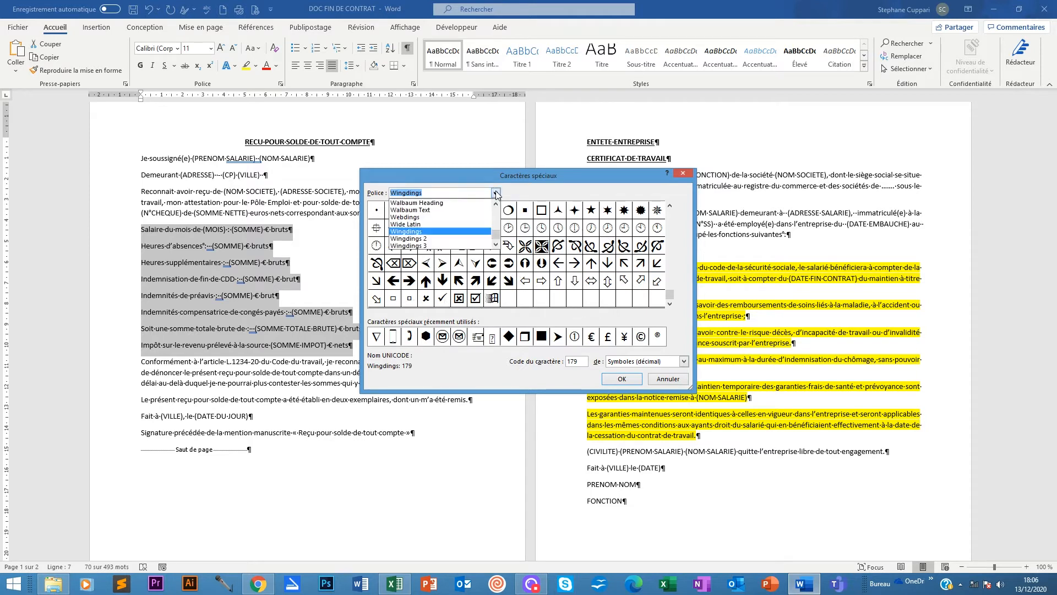
click(479, 233)
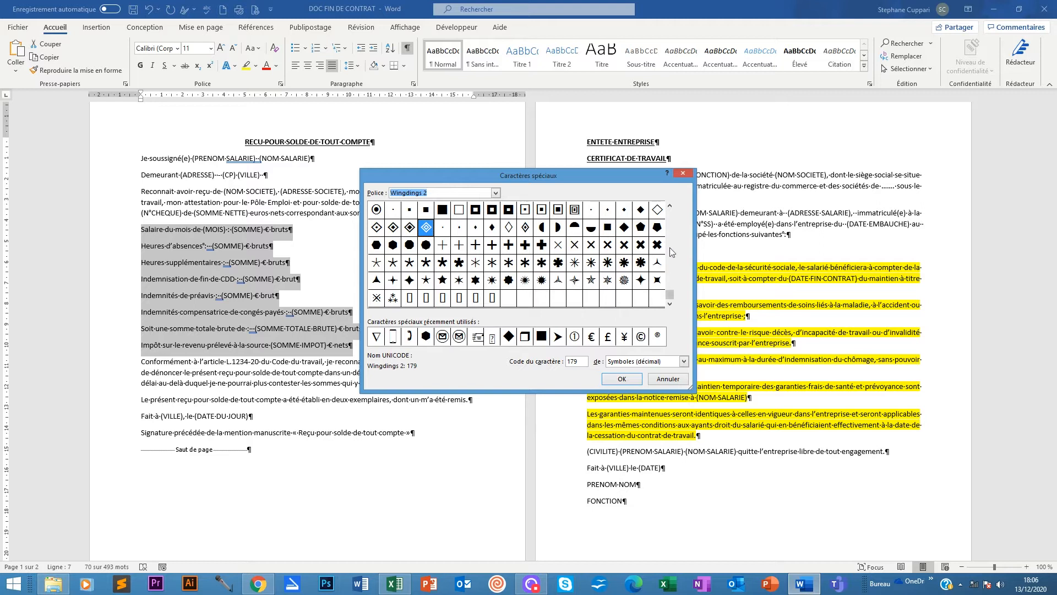
click(670, 206)
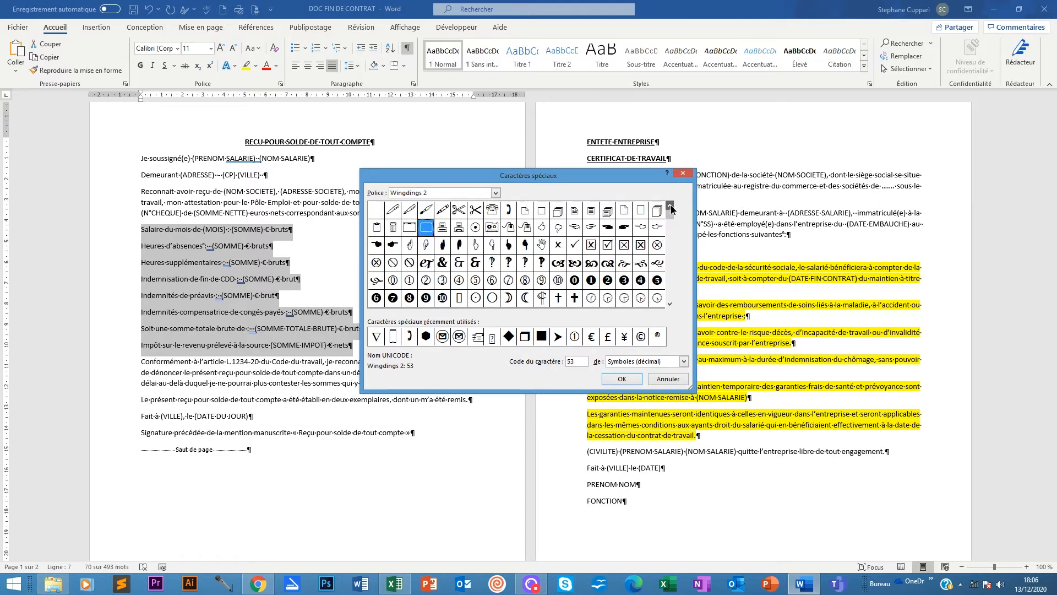
Switch to Wingdings 3 and pick the right-pointing triangle, character code 132.
click(496, 193)
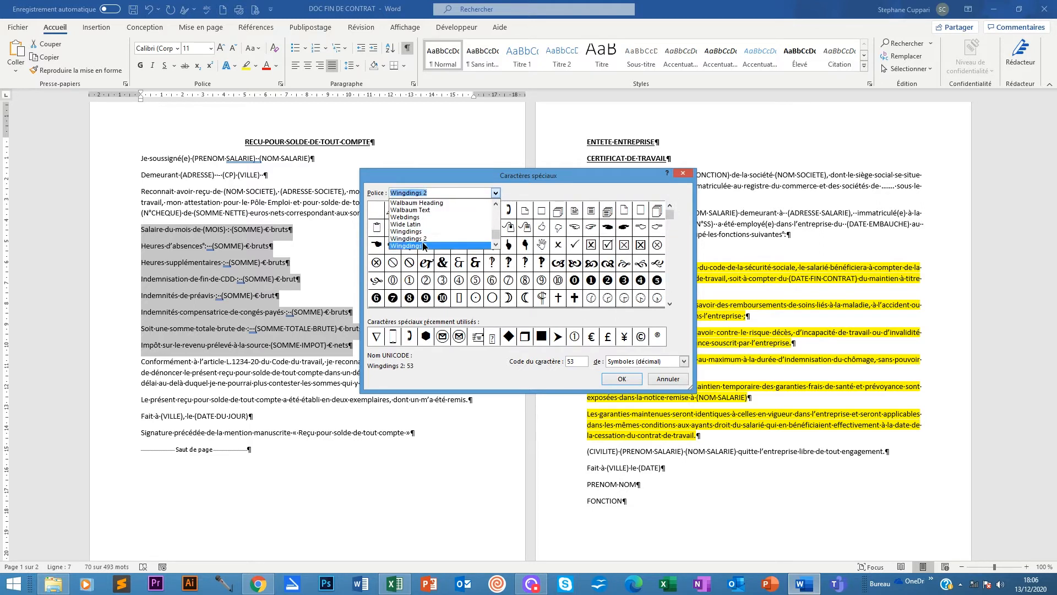
click(424, 245)
click(670, 304)
click(670, 304)
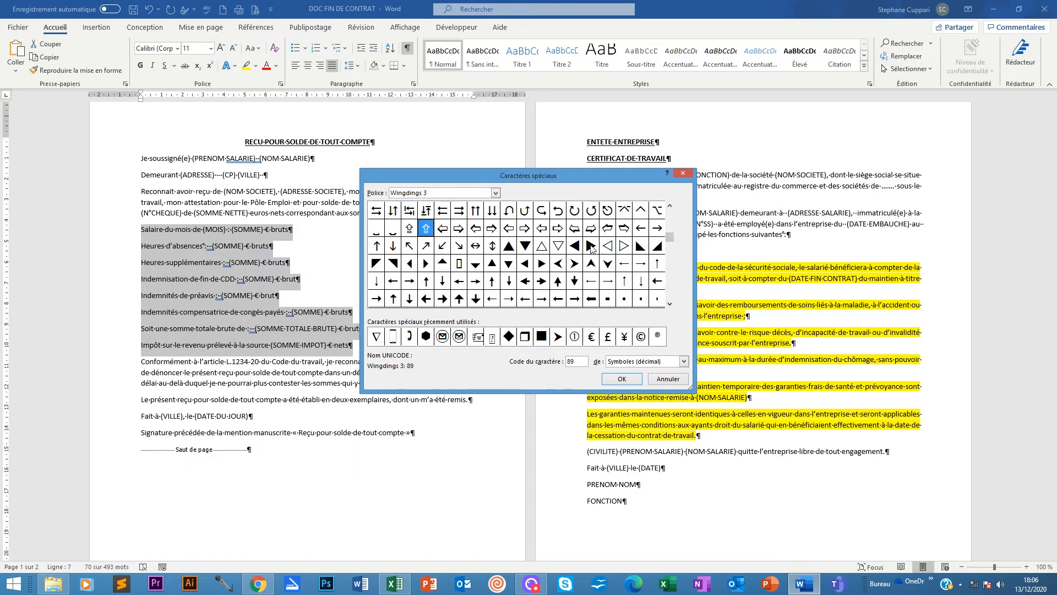
click(670, 304)
click(670, 303)
click(670, 304)
click(670, 304)
click(670, 304)
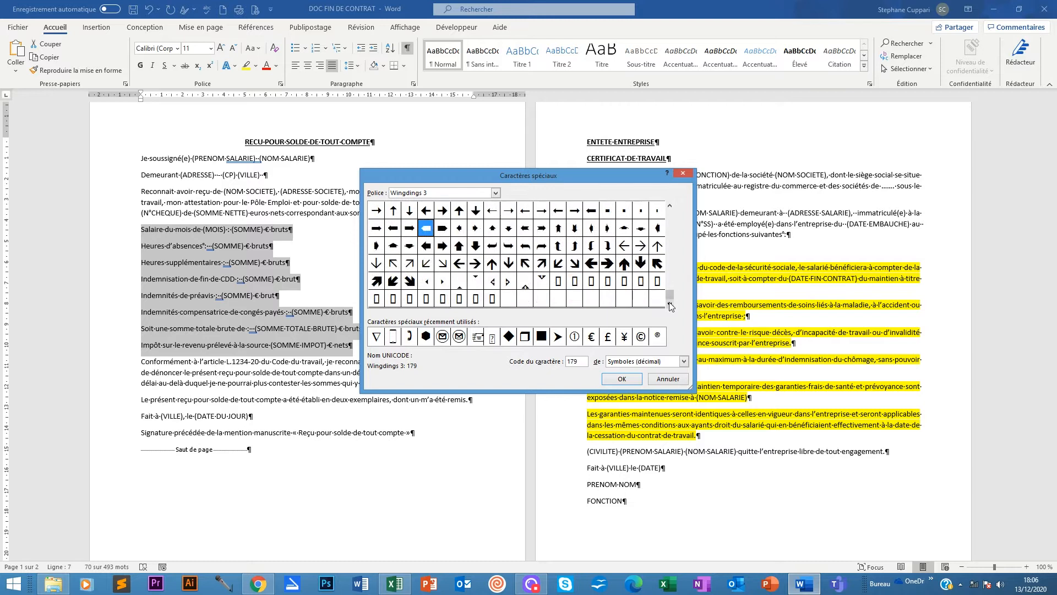
click(670, 205)
click(669, 206)
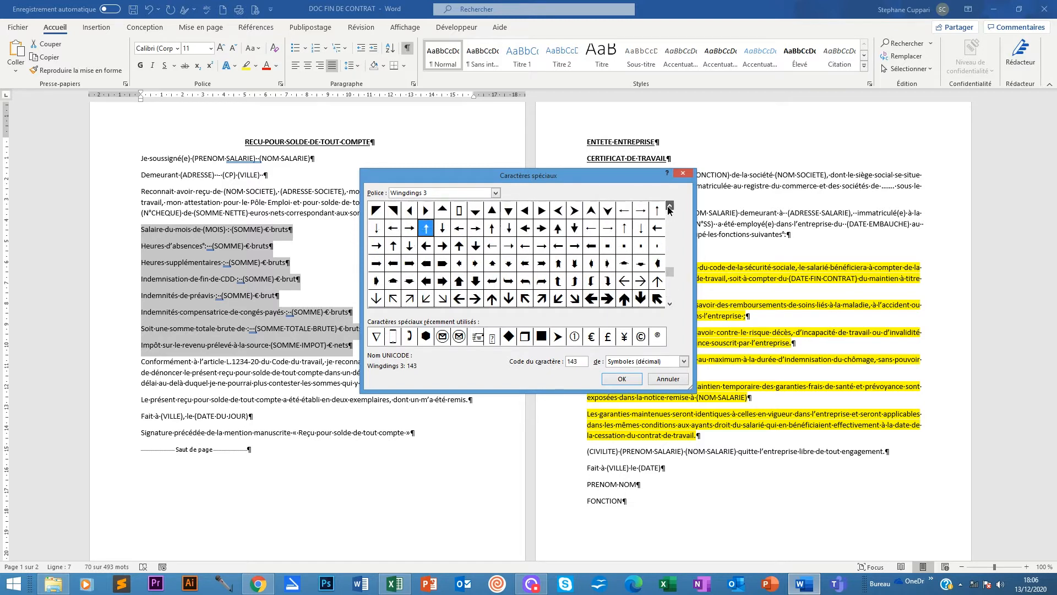
click(670, 207)
click(669, 207)
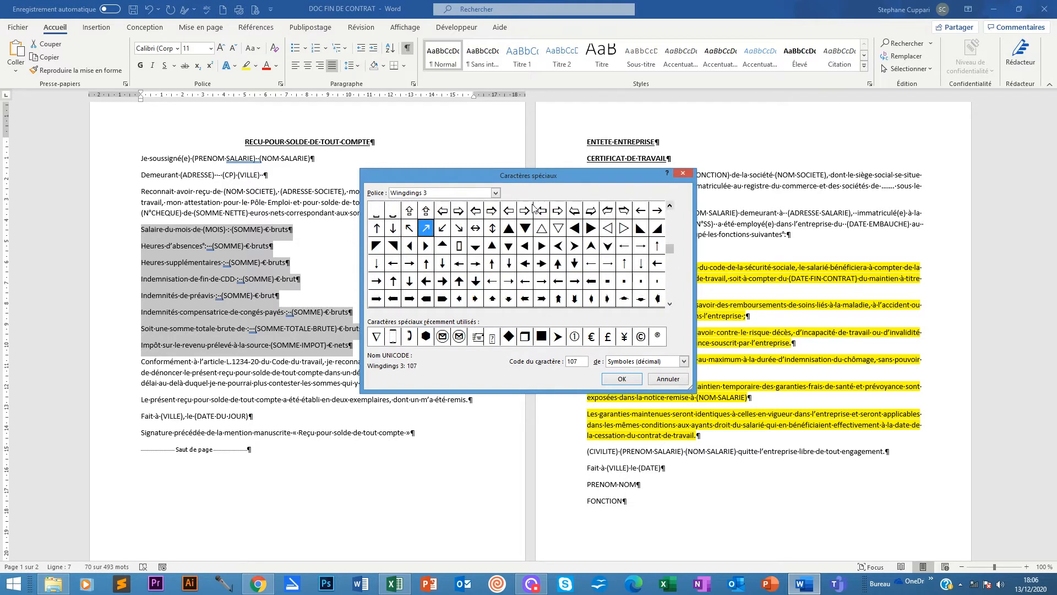
click(542, 248)
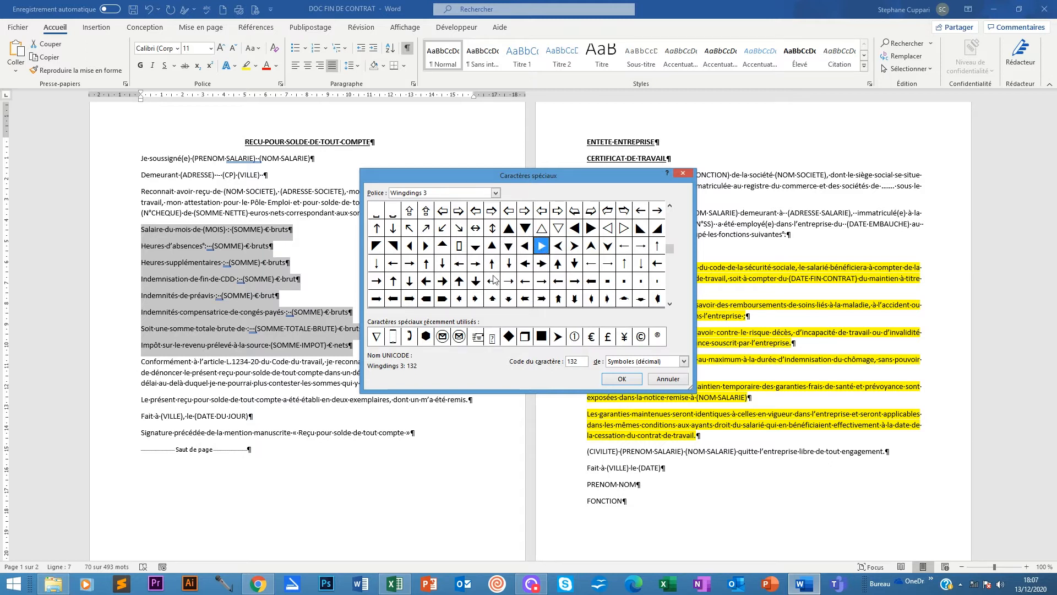
Confirm the Wingdings 3 triangle as the bullet for the eight salary lines.
click(605, 381)
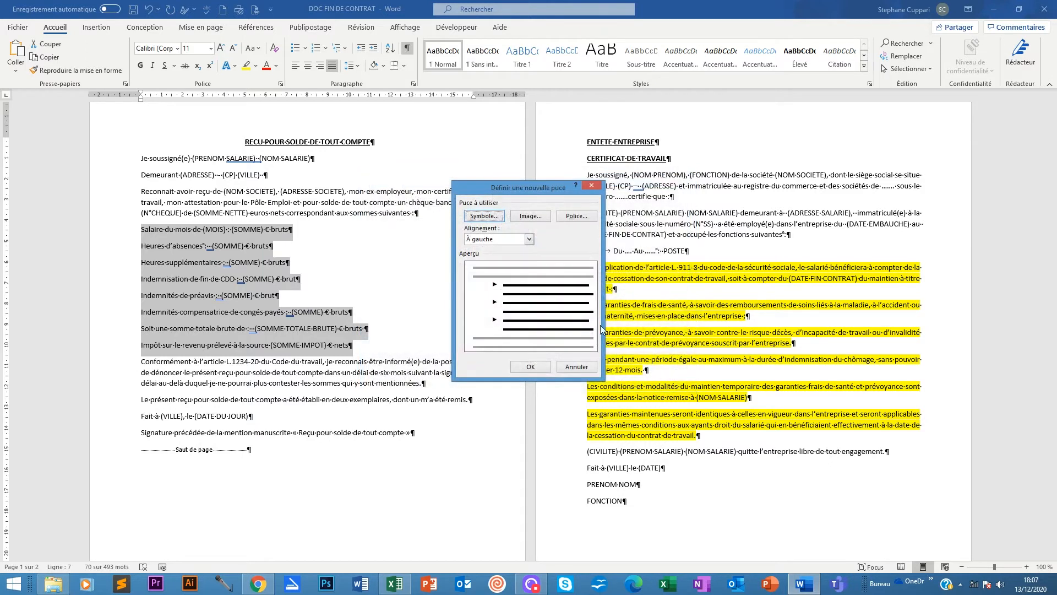
click(520, 367)
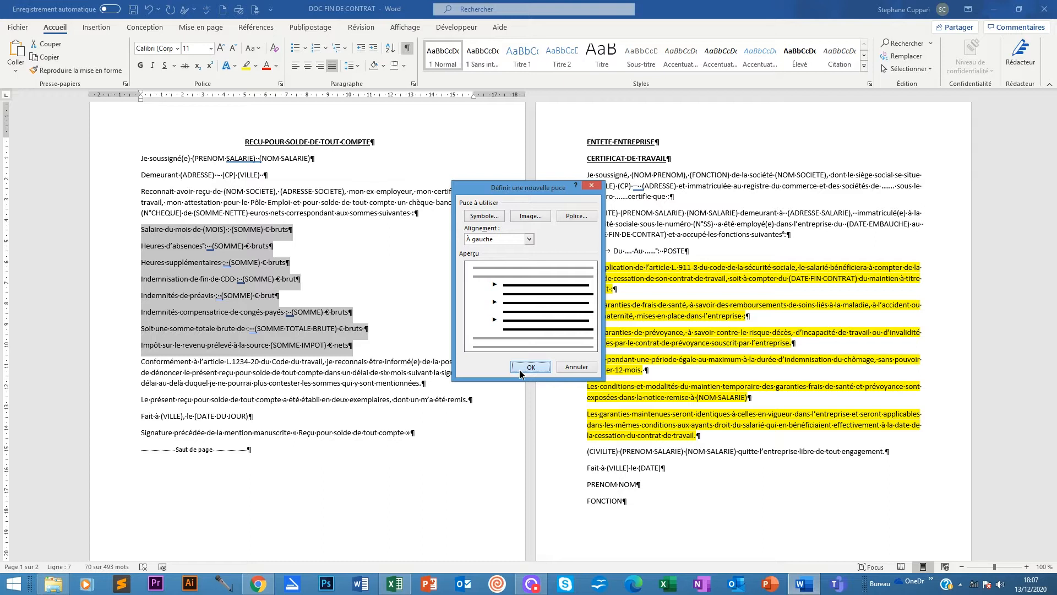
click(329, 231)
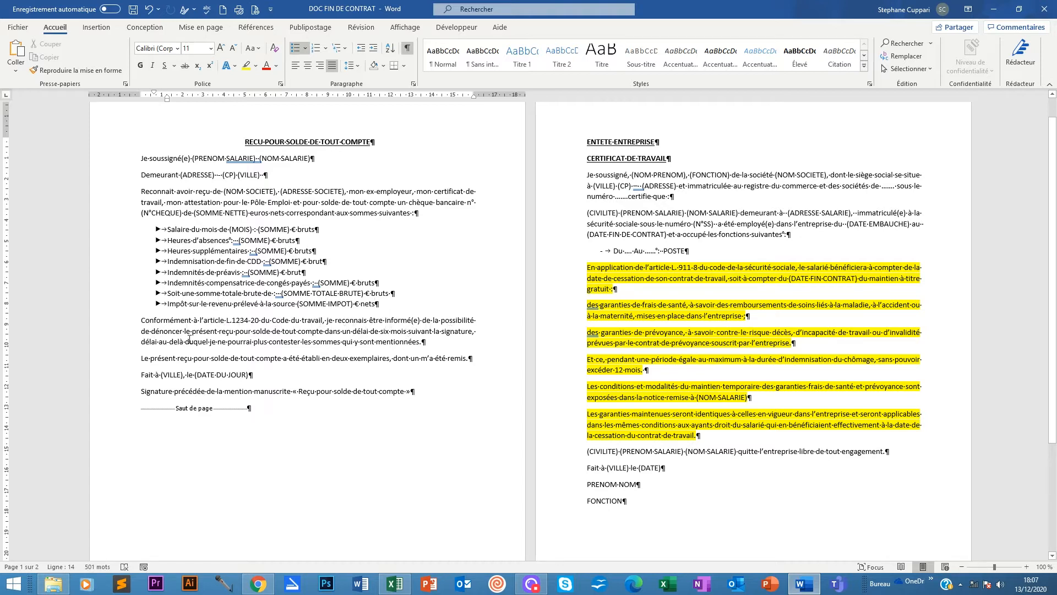
Move 'le (DATE DU JOUR)' onto its own line below 'Fait à (VILLE),'.
click(138, 375)
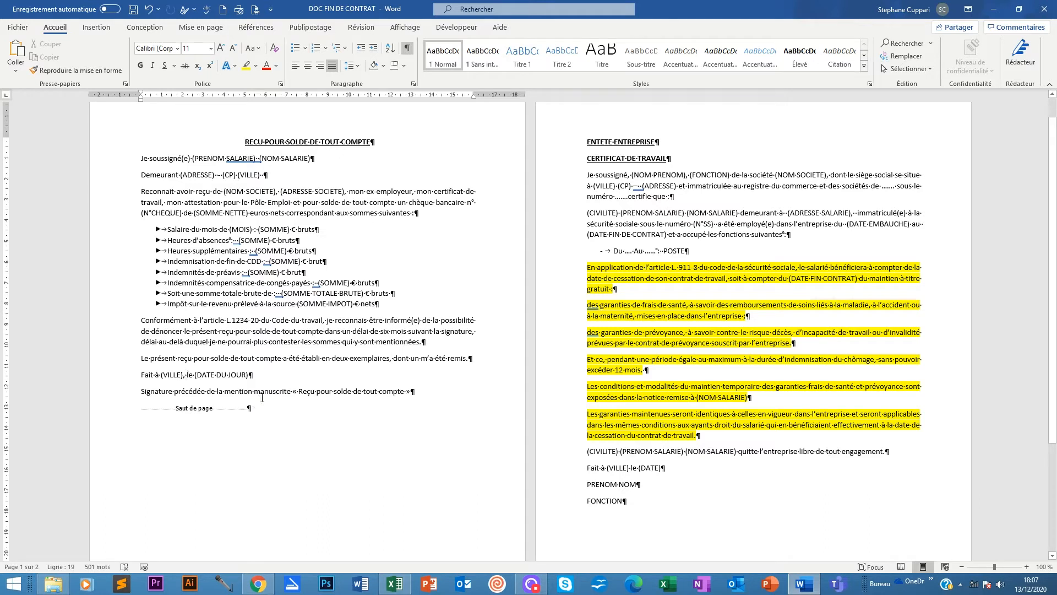
key(BackSpace)
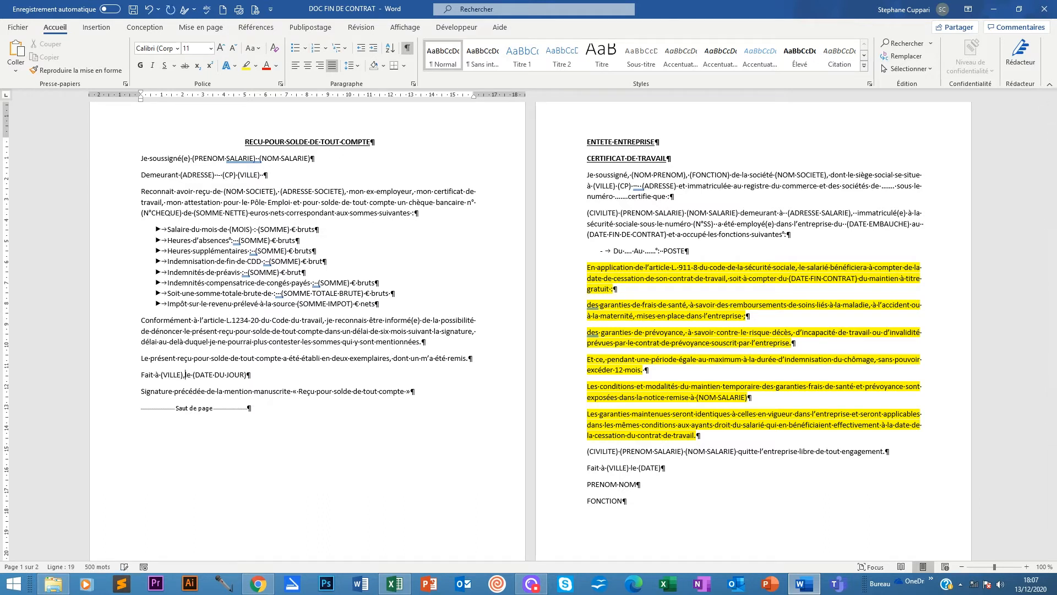
key(Return)
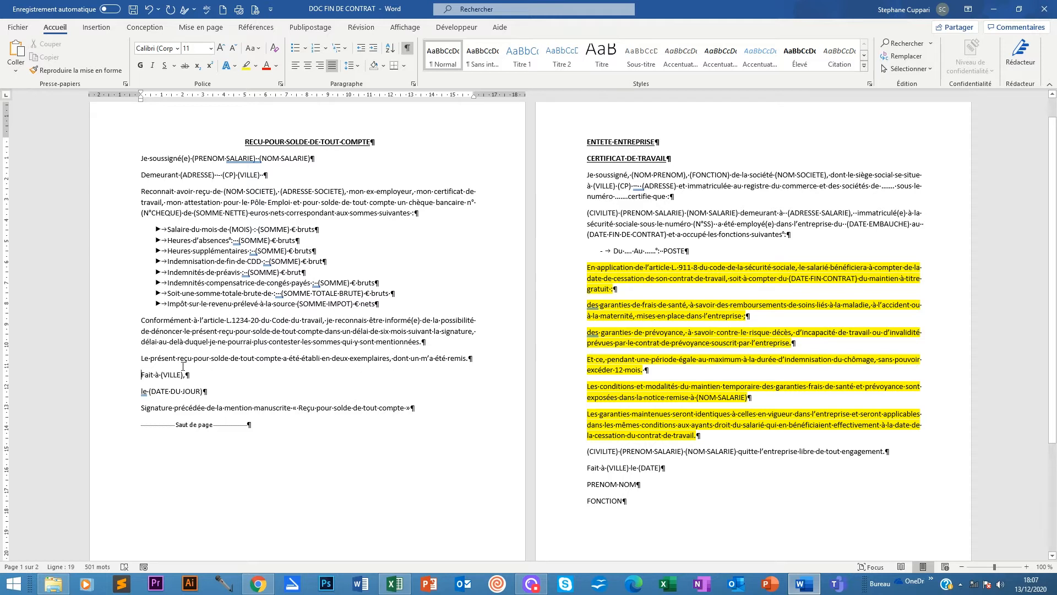
Indent the 'Fait à (VILLE),' and 'le (DATE DU JOUR)' lines with real tabs.
key(Tab)
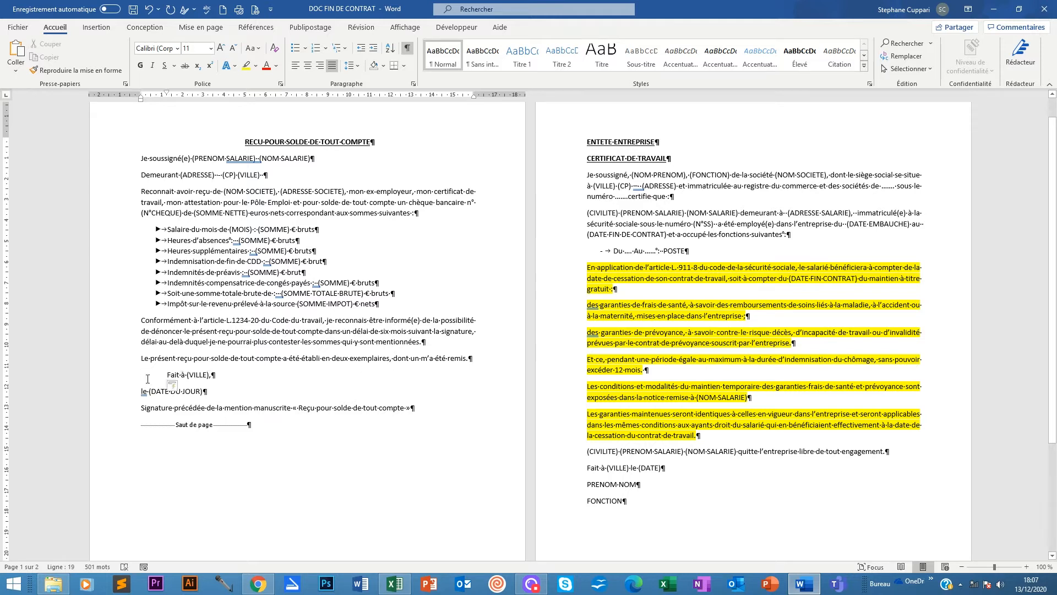
click(182, 387)
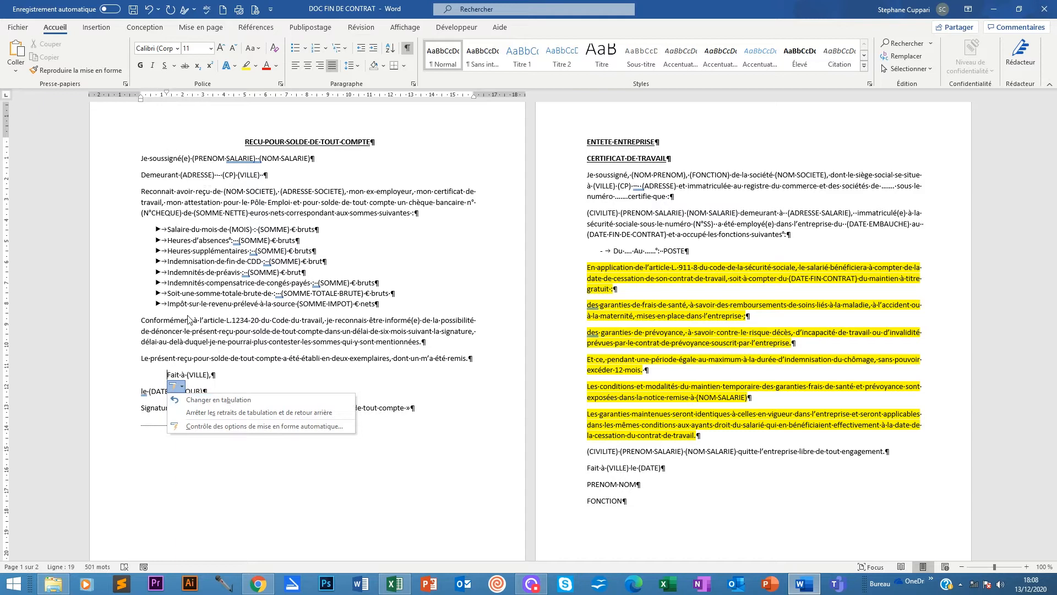
click(204, 400)
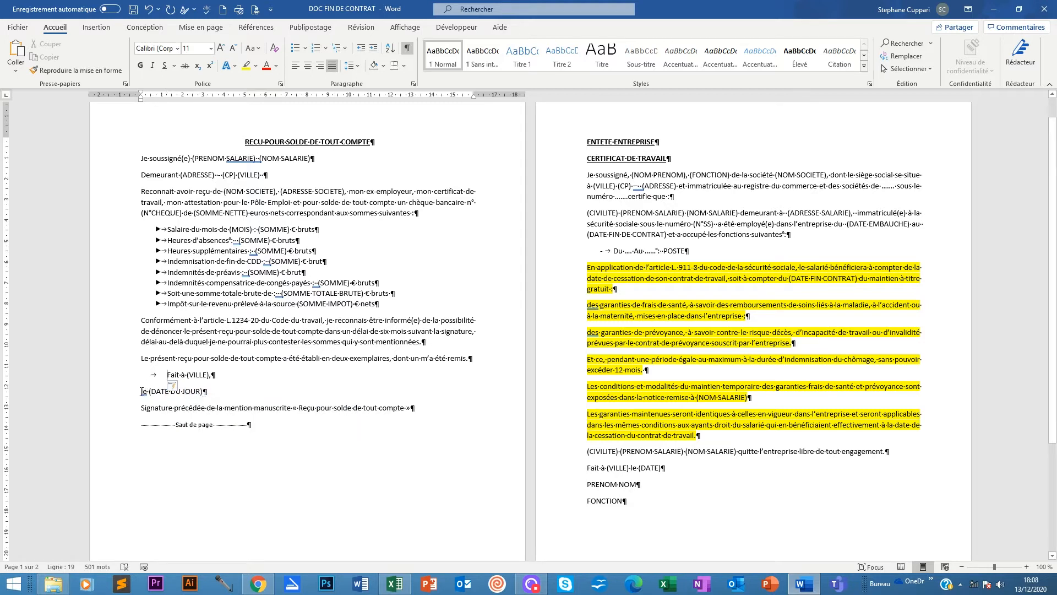
key(Tab)
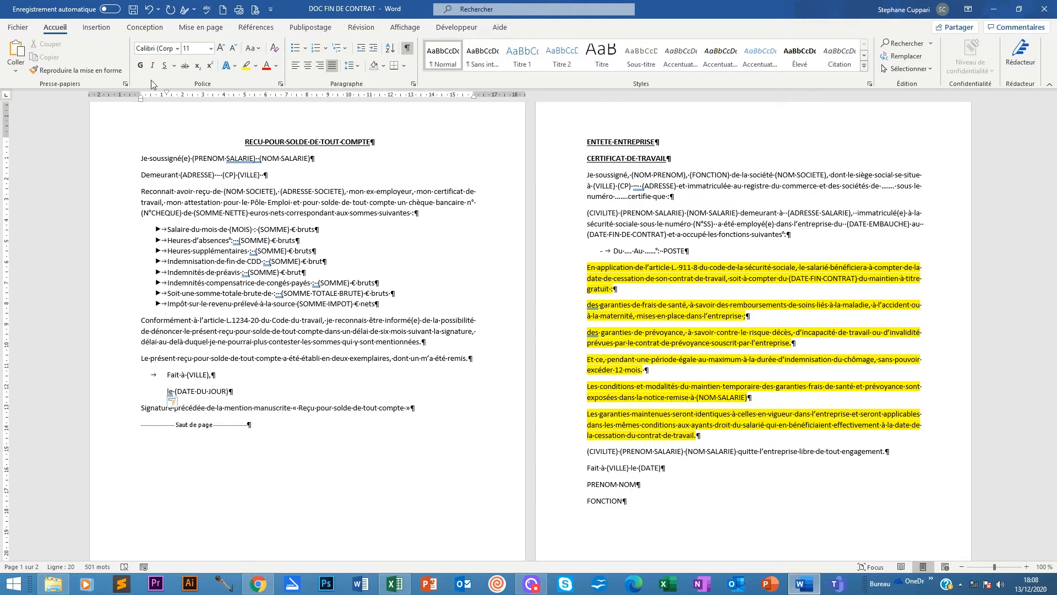
click(181, 403)
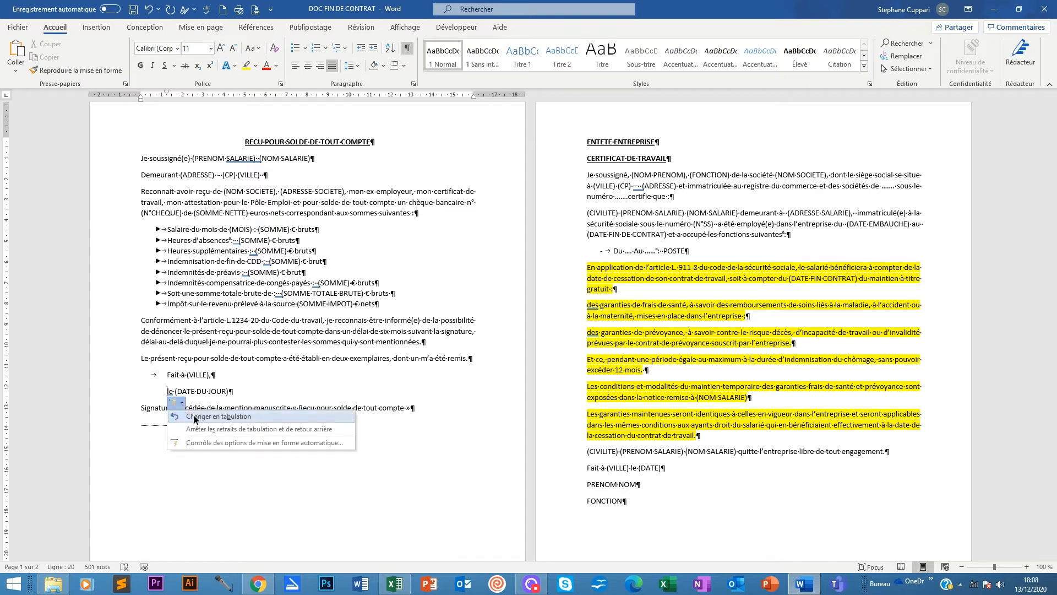
click(187, 416)
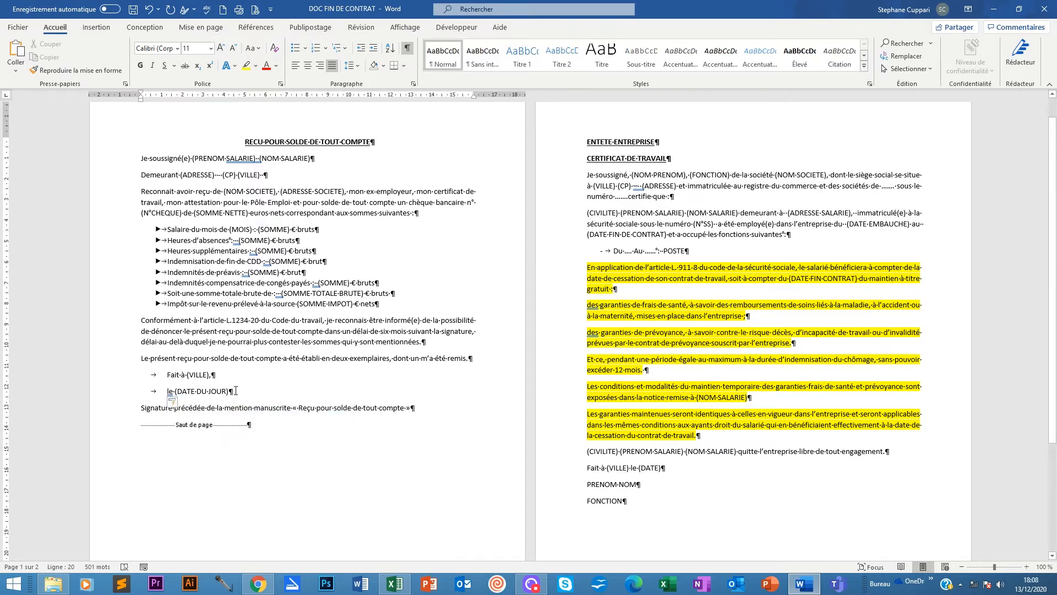
Set a shared tab stop near 10 cm for both closing lines.
drag(228, 391, 168, 378)
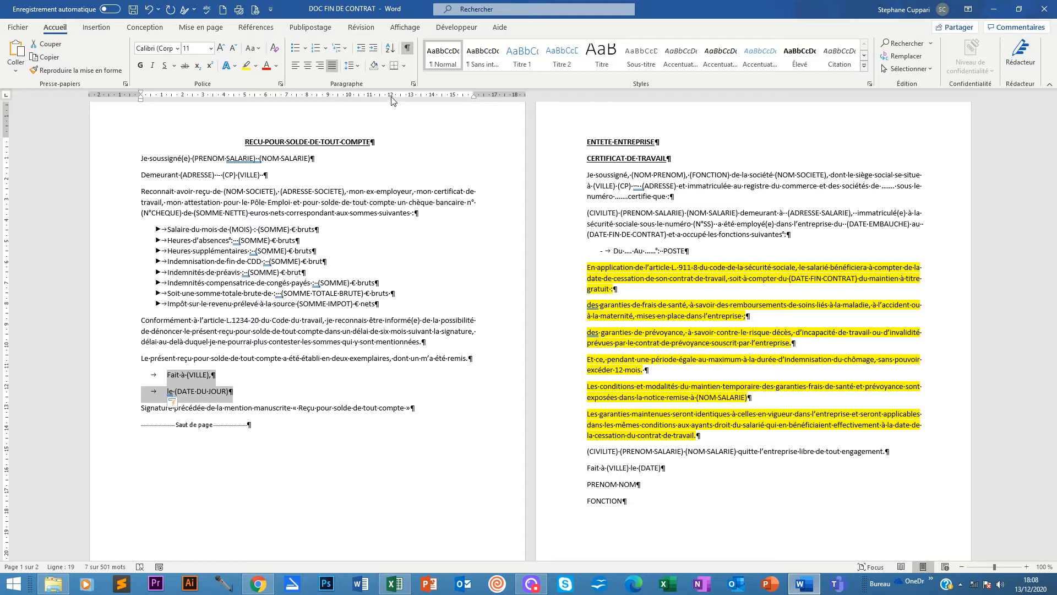
click(348, 98)
click(423, 394)
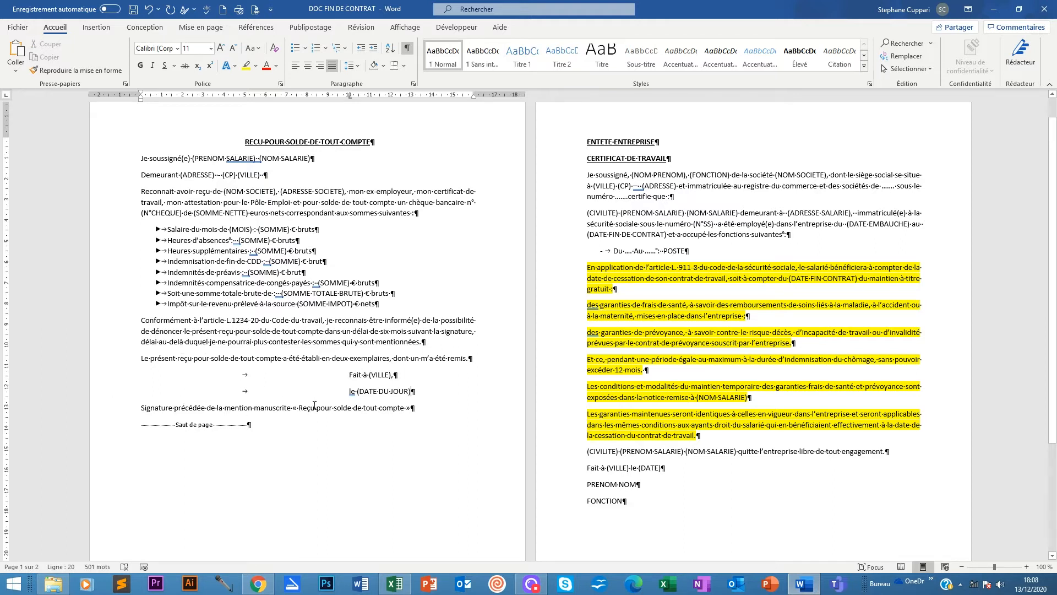
click(418, 409)
scroll(458, 403, up, 1)
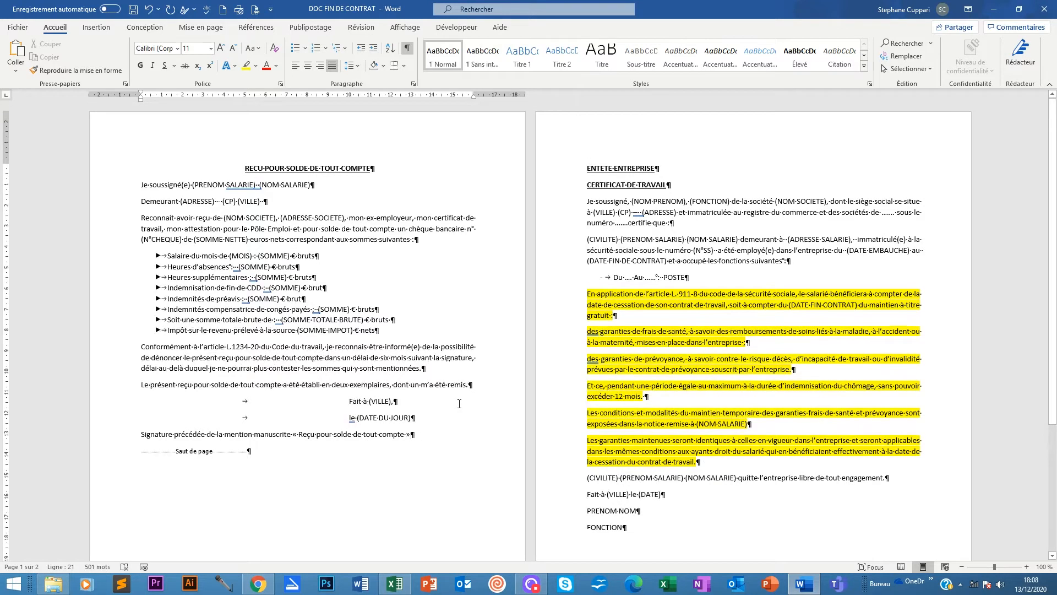
Centre the certificate headings and delete the ENTETE ENTREPRISE line.
scroll(562, 446, down, 2)
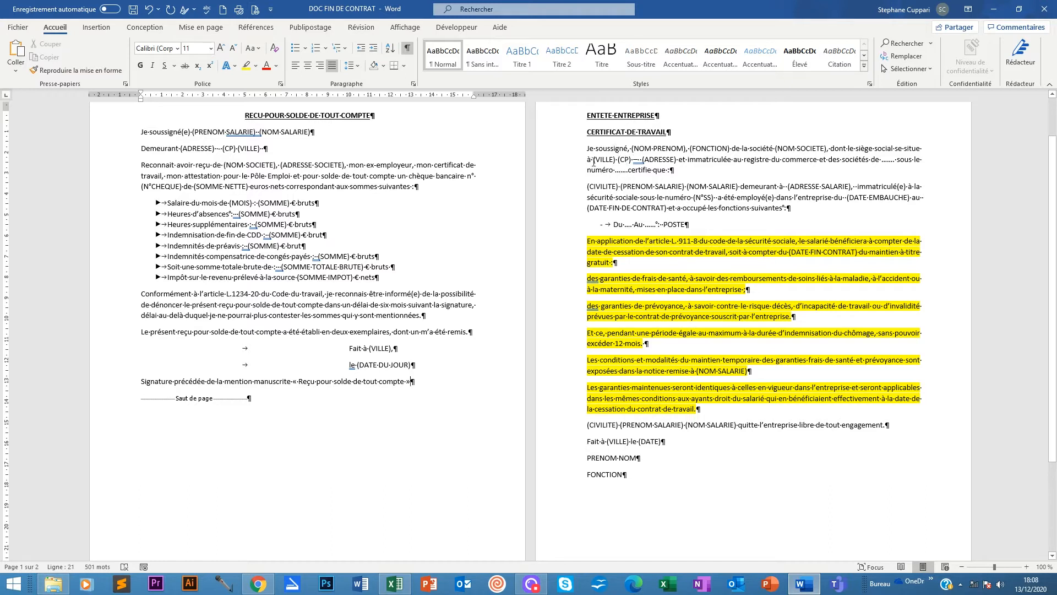
scroll(658, 234, up, 2)
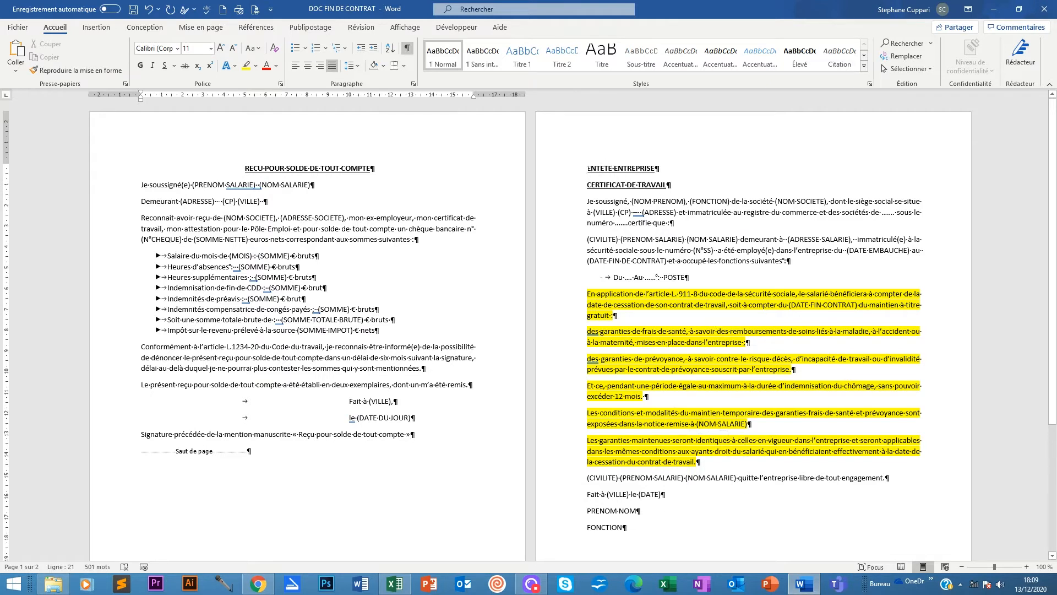
drag(588, 168, 597, 196)
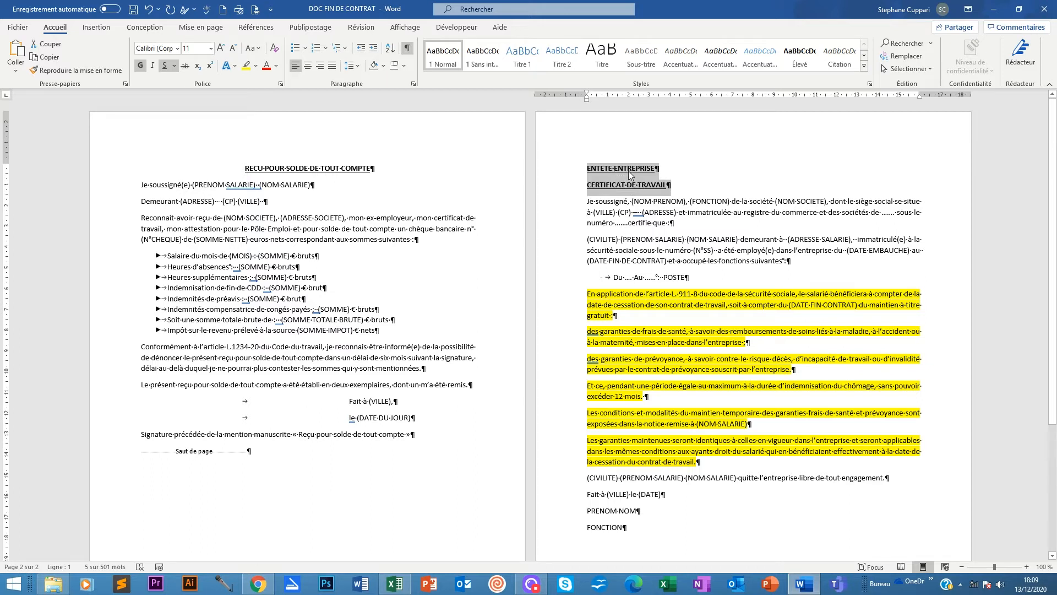
click(309, 66)
click(822, 181)
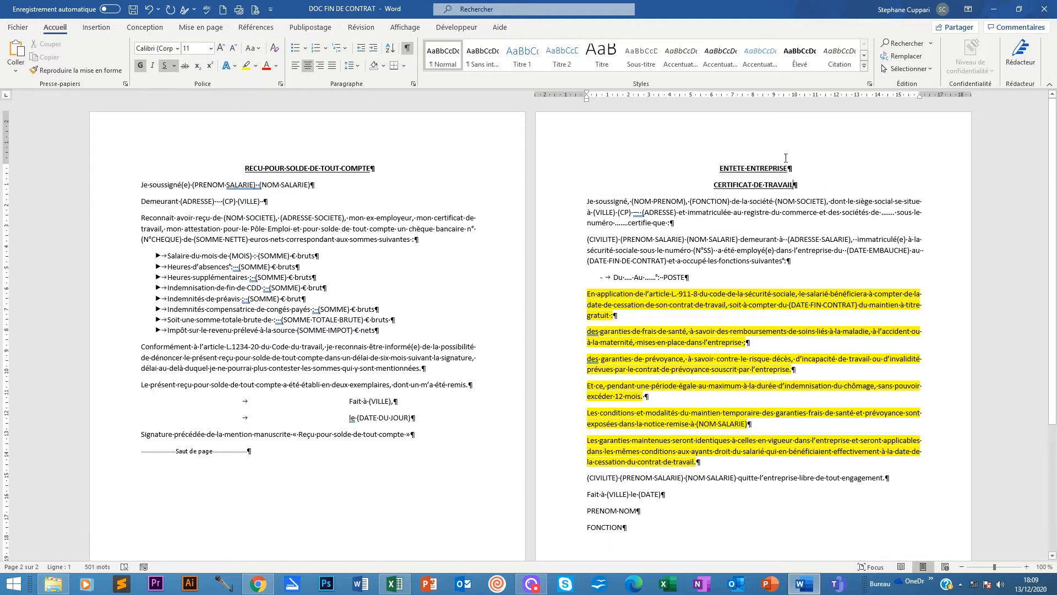
drag(791, 168, 676, 169)
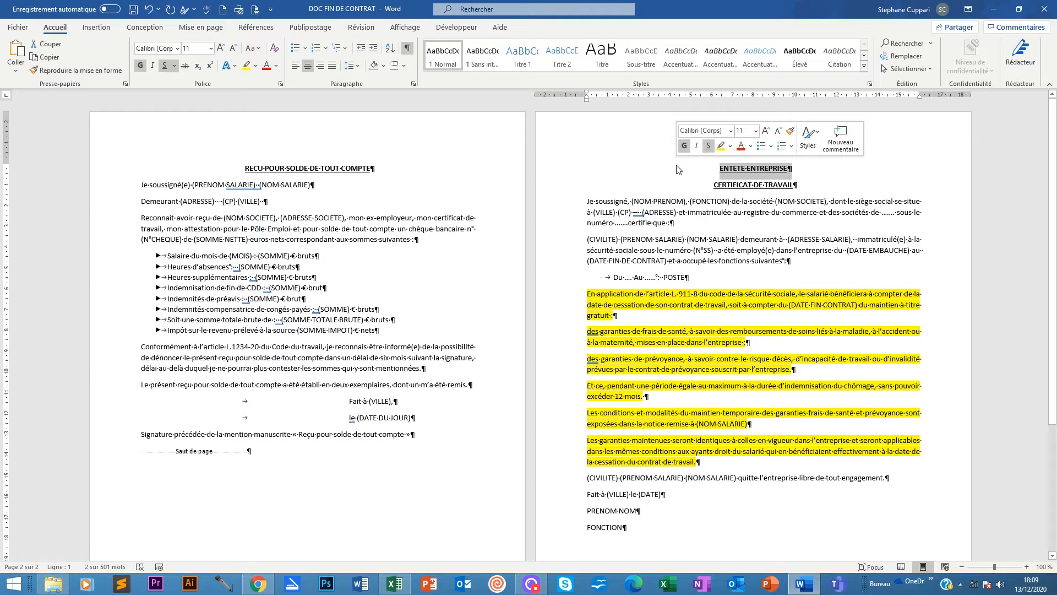
key(Delete)
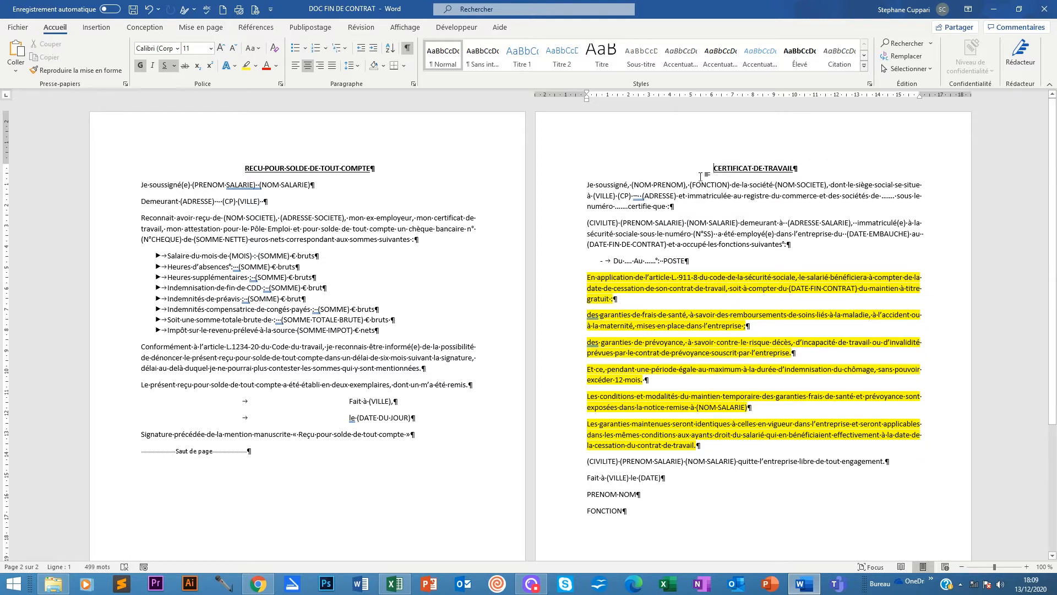
Remove the dash bullet from the 'Du … Au … : POSTE' line.
click(675, 209)
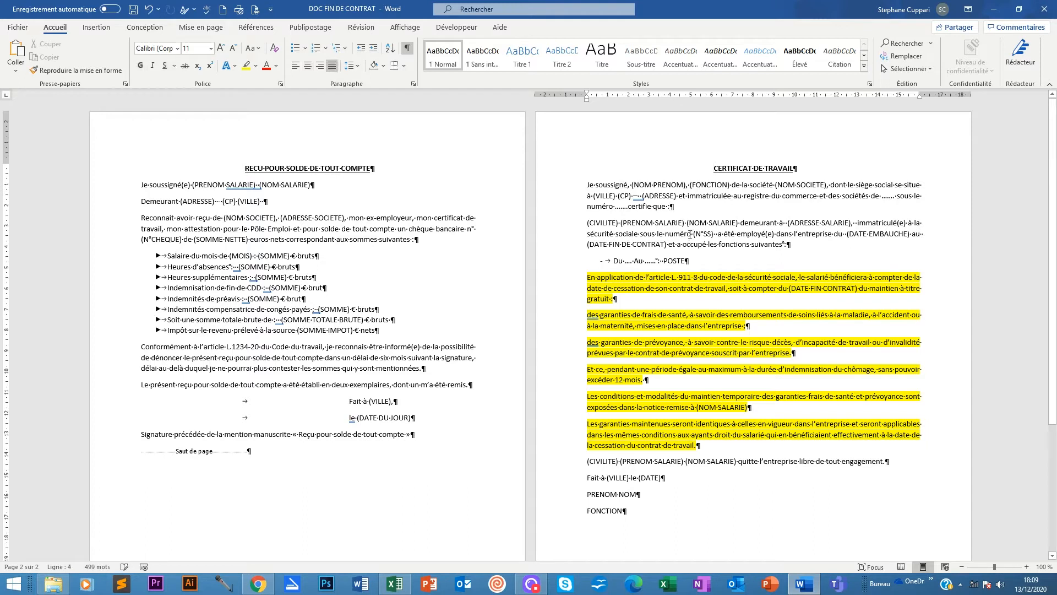
click(615, 259)
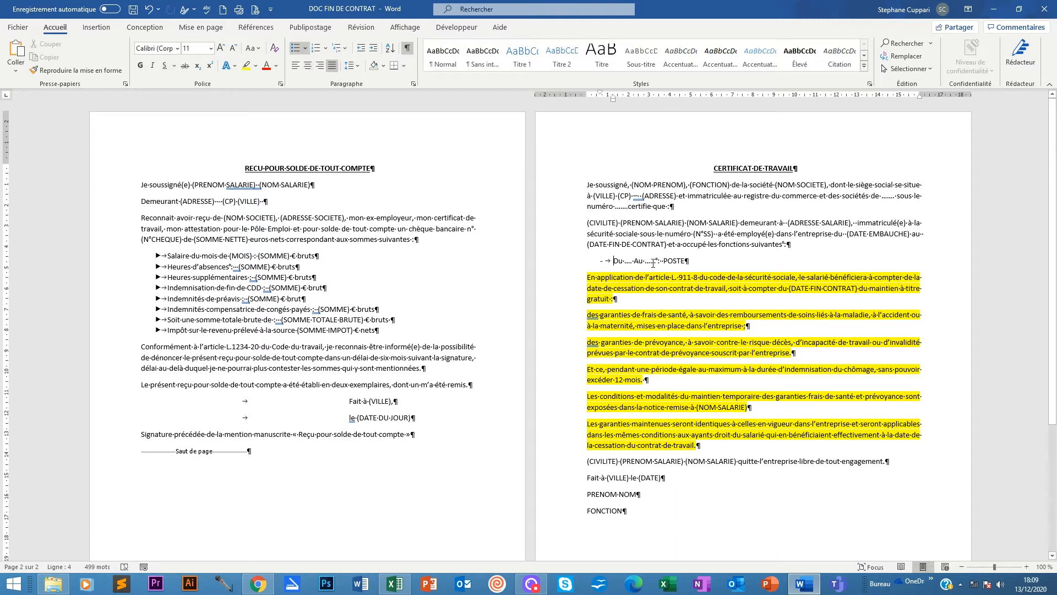
key(ctrl+z)
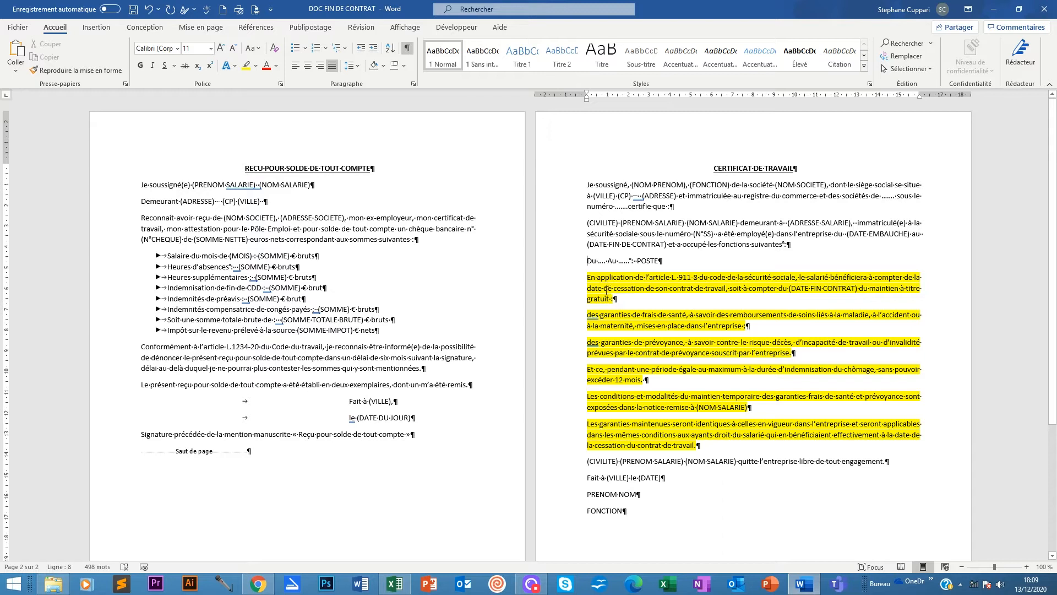
Set the certificate paragraphs' highlight to Aucune couleur.
drag(588, 273, 698, 444)
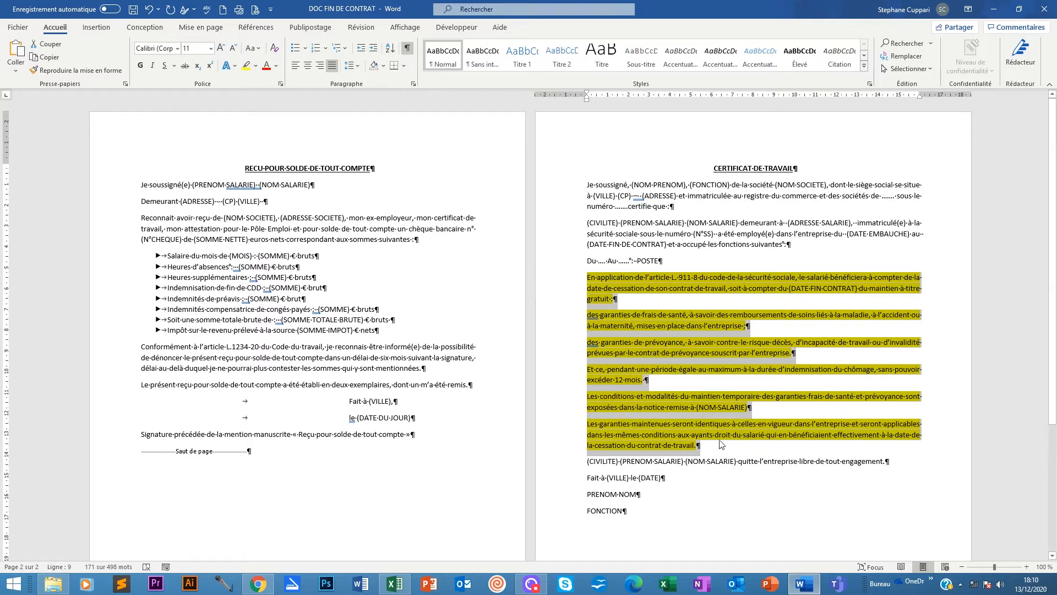
drag(717, 445, 586, 277)
click(255, 65)
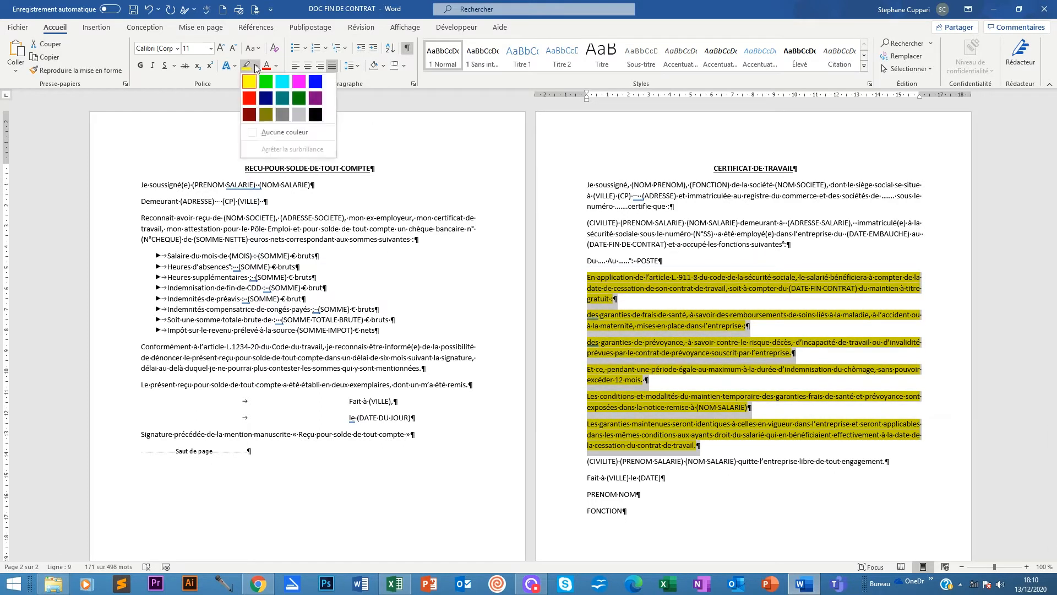
click(274, 133)
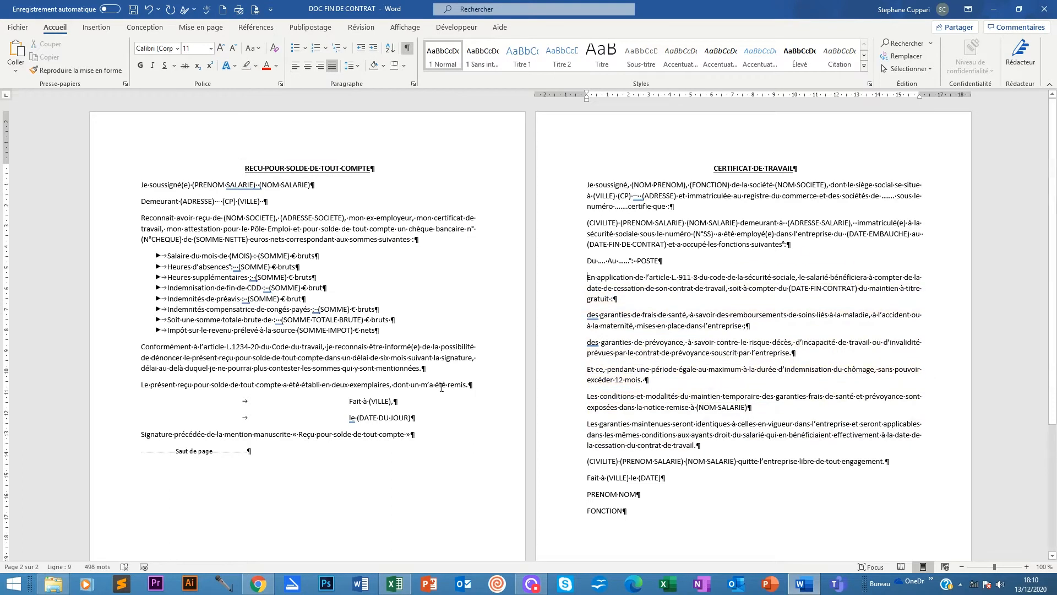
Italicise the 'En application…' paragraph.
triple_click(626, 300)
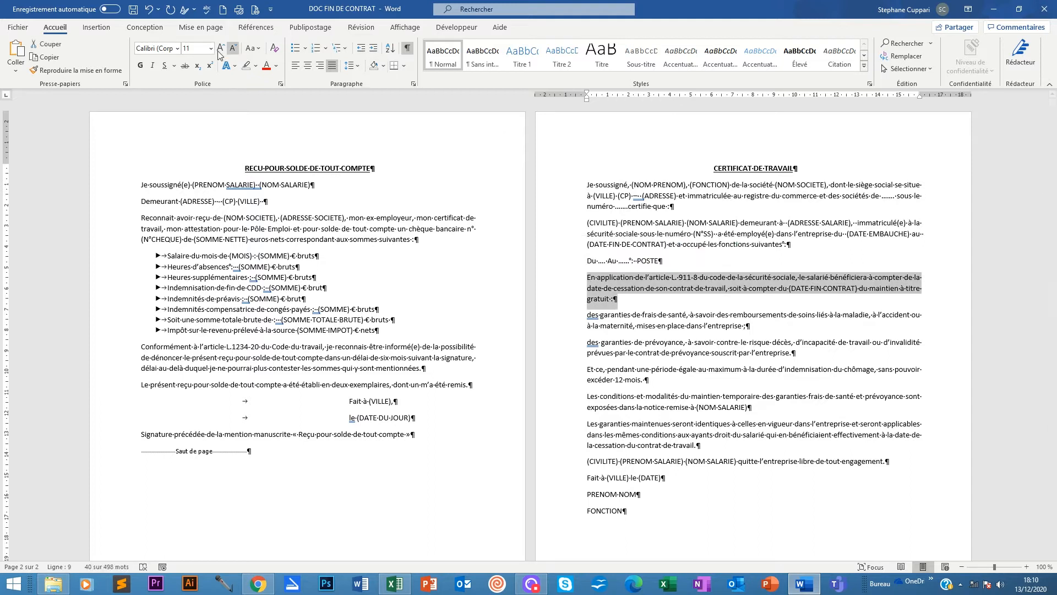
click(154, 65)
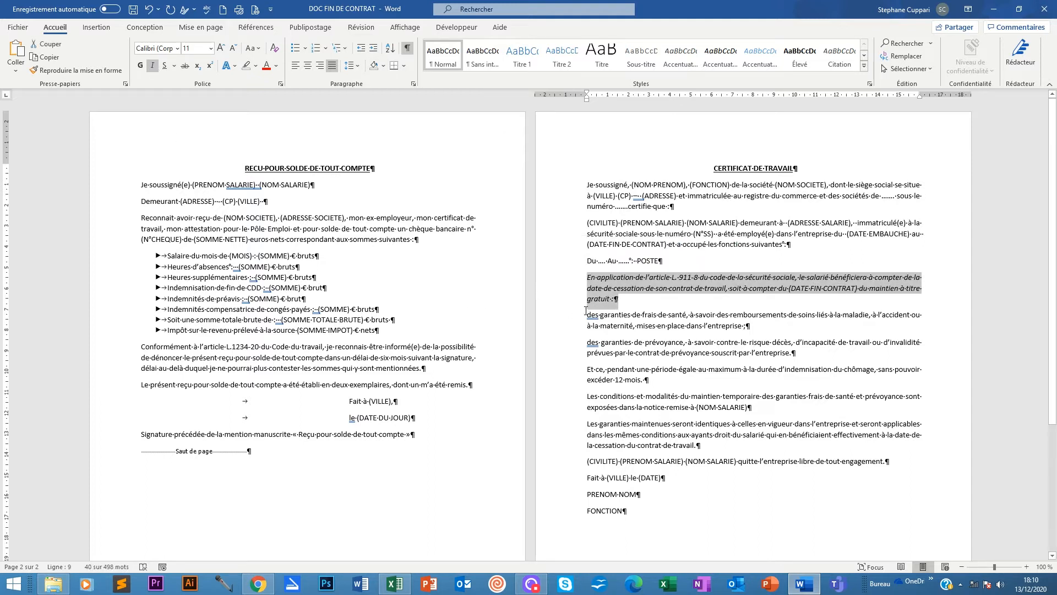
drag(586, 310, 702, 445)
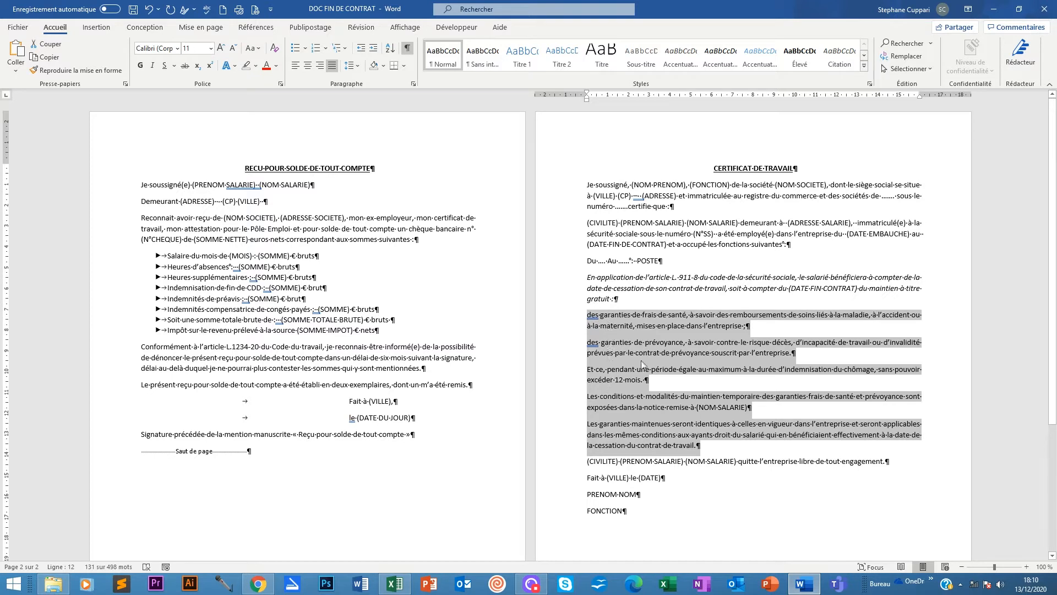
Give the two 'des garanties…' paragraphs the ▶ triangle bullet.
click(676, 343)
drag(588, 315, 796, 353)
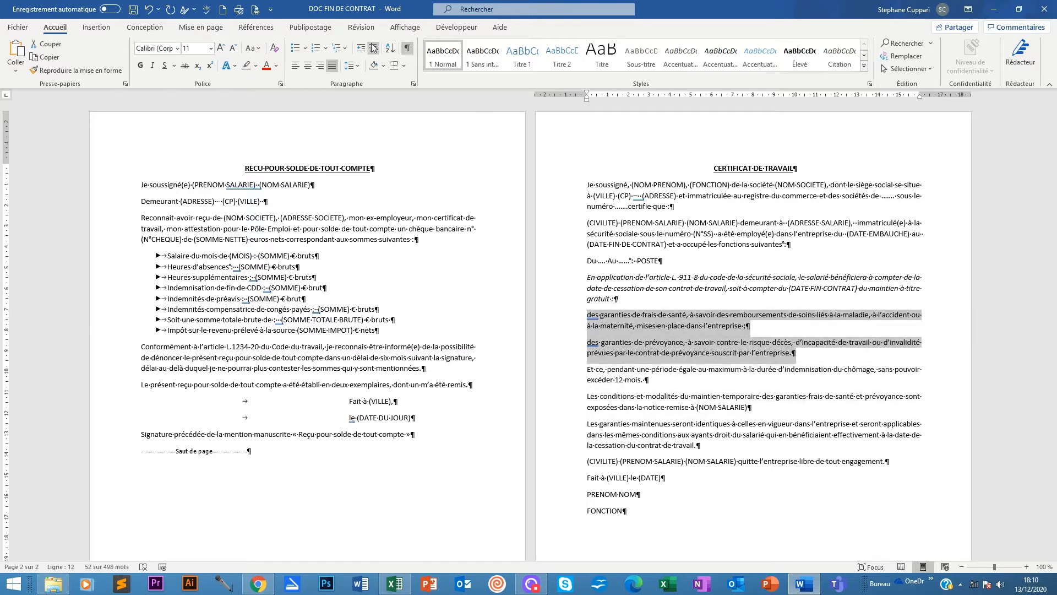
click(306, 49)
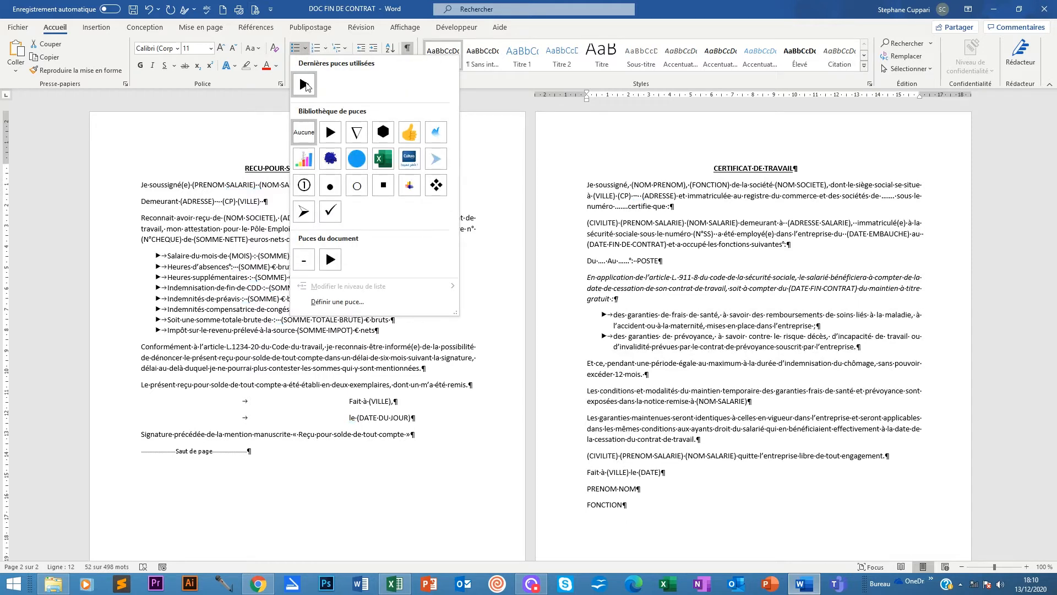
click(413, 2)
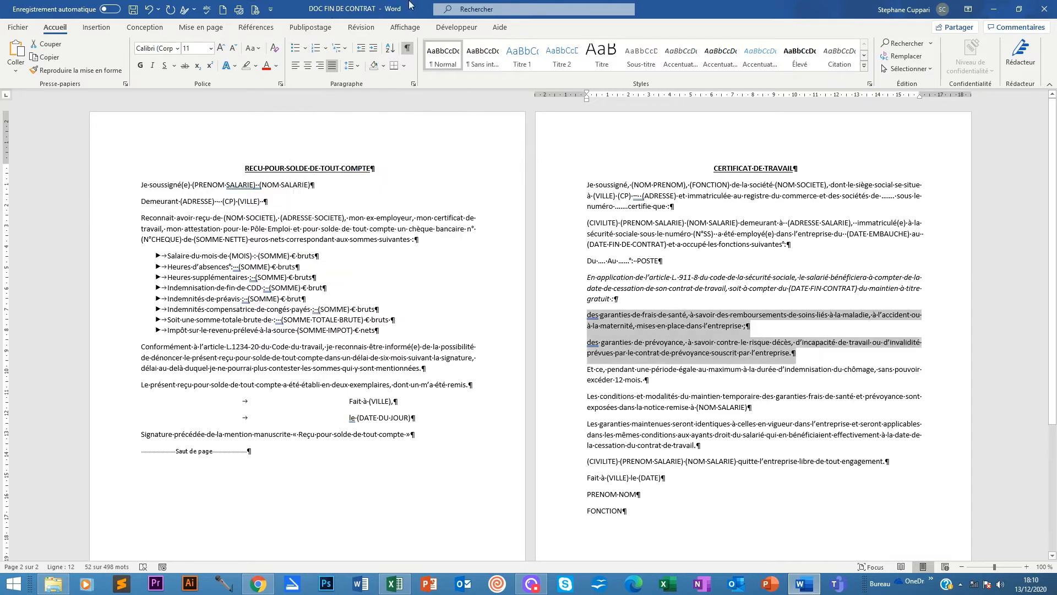
click(294, 49)
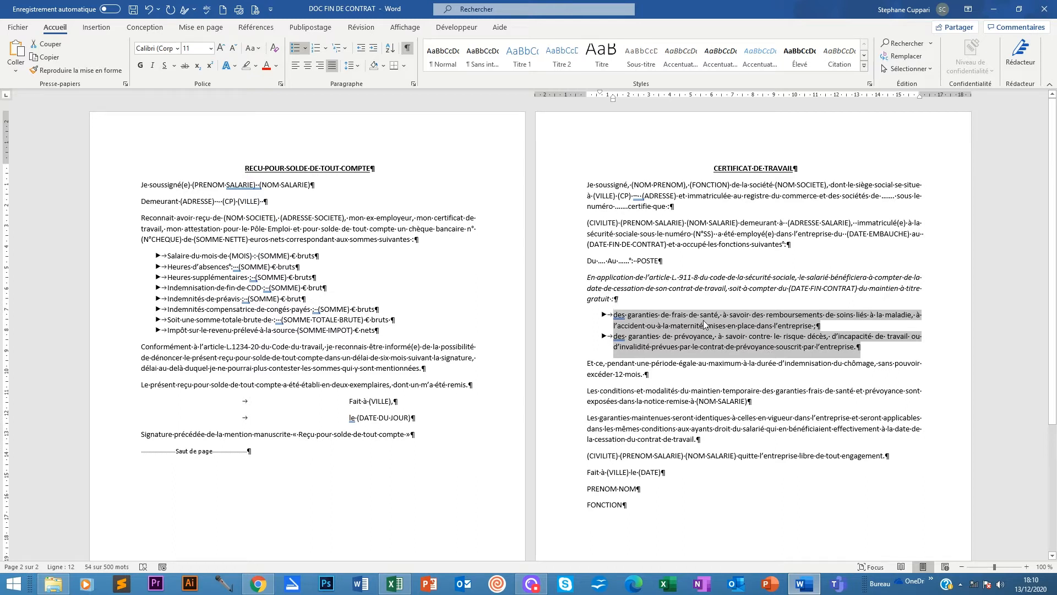
click(870, 350)
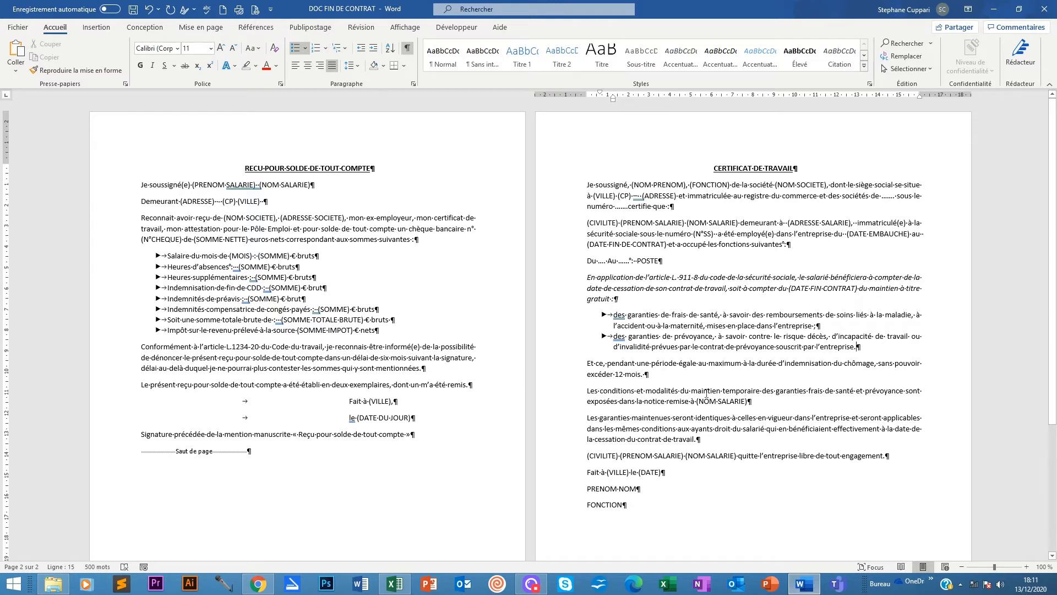
scroll(584, 410, down, 1)
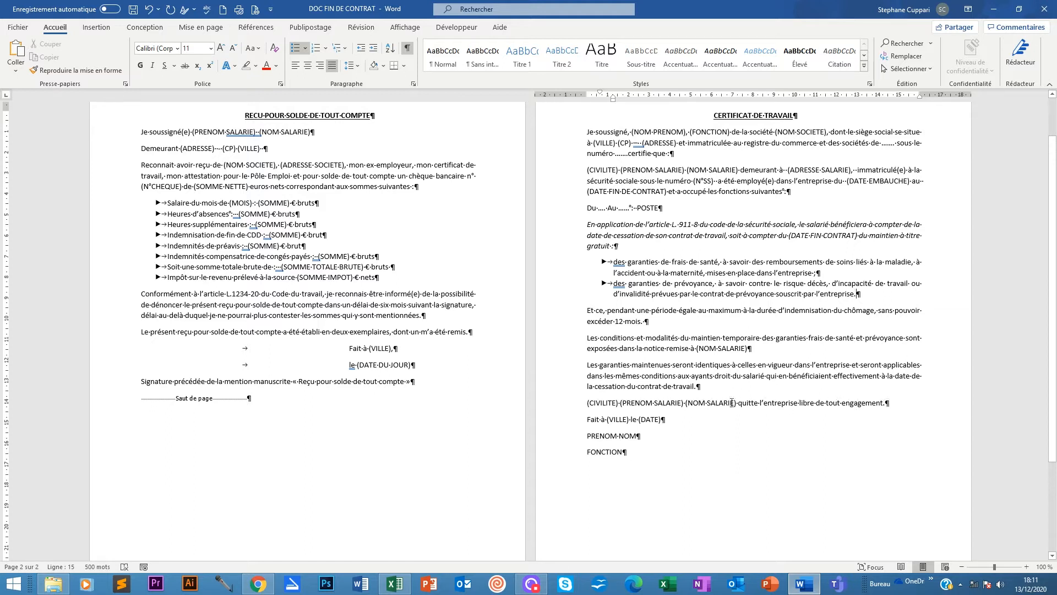
click(587, 418)
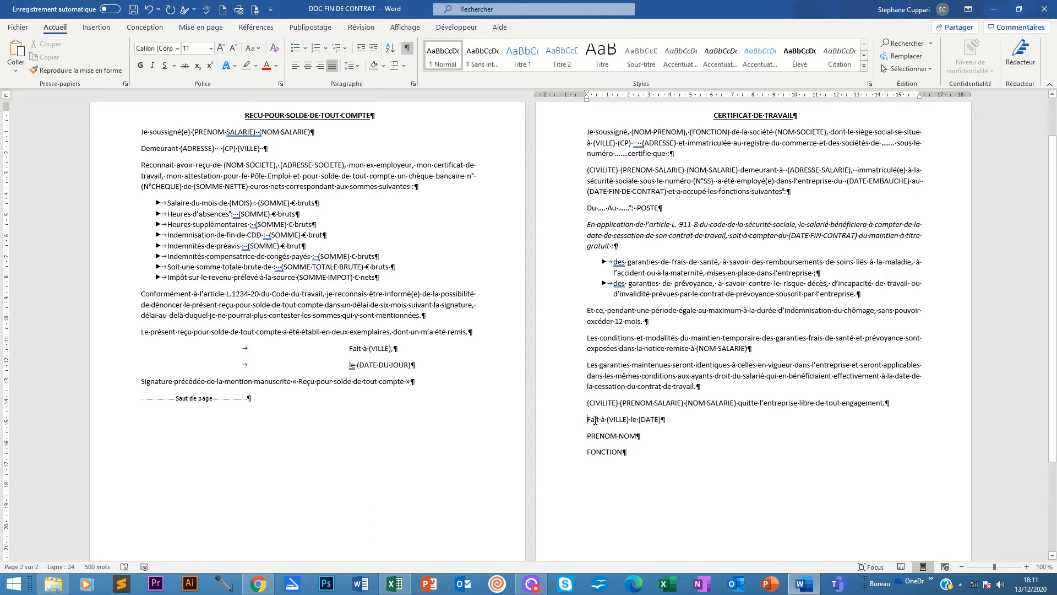
Tab the certificate's 'Fait à (VILLE) le (DATE)' line to a stop near 10 cm.
key(Tab)
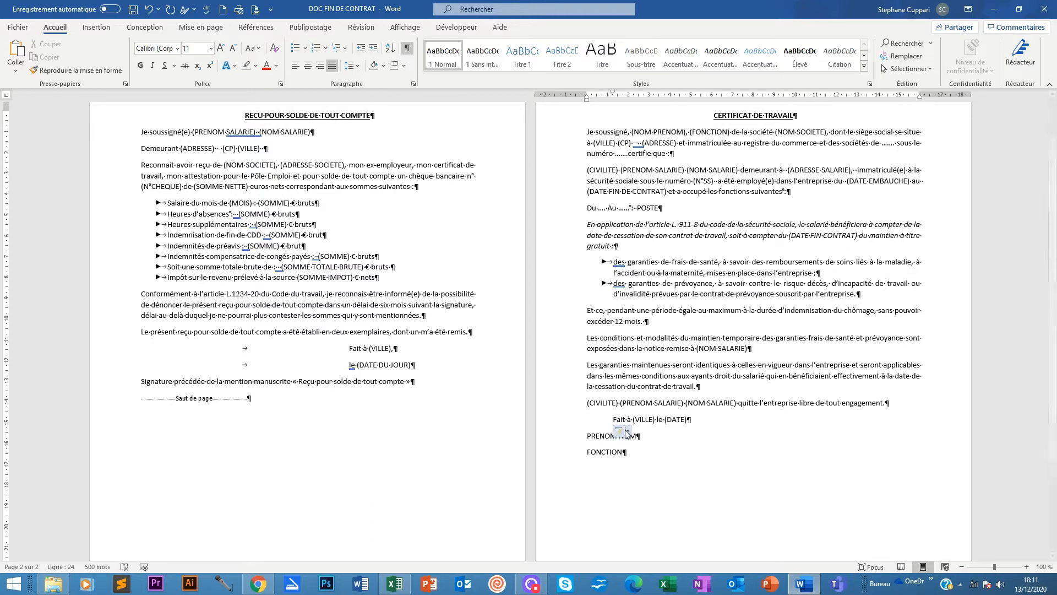
click(626, 434)
click(647, 448)
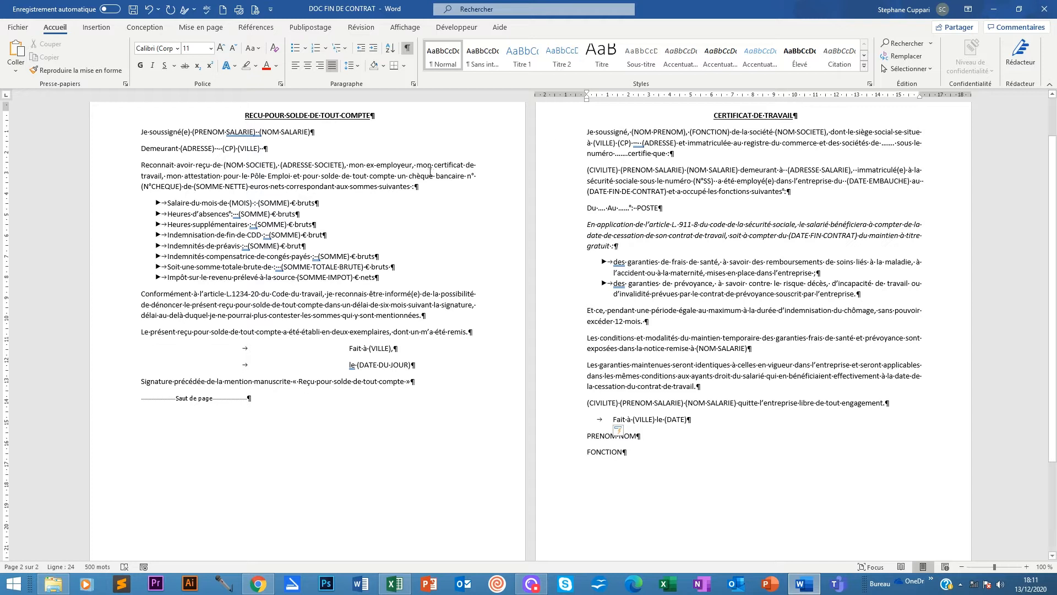
click(415, 348)
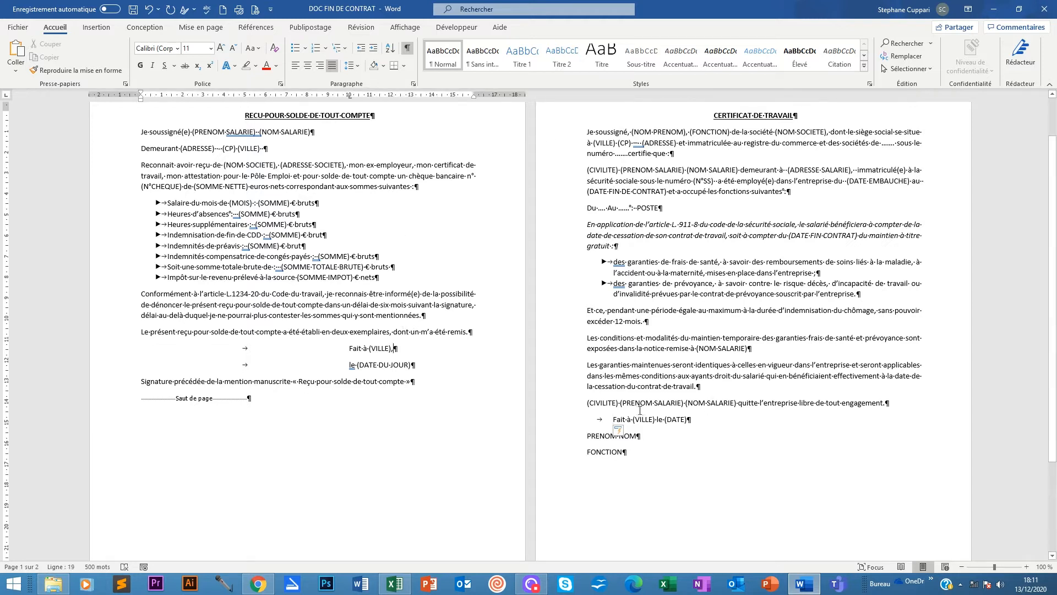
click(612, 419)
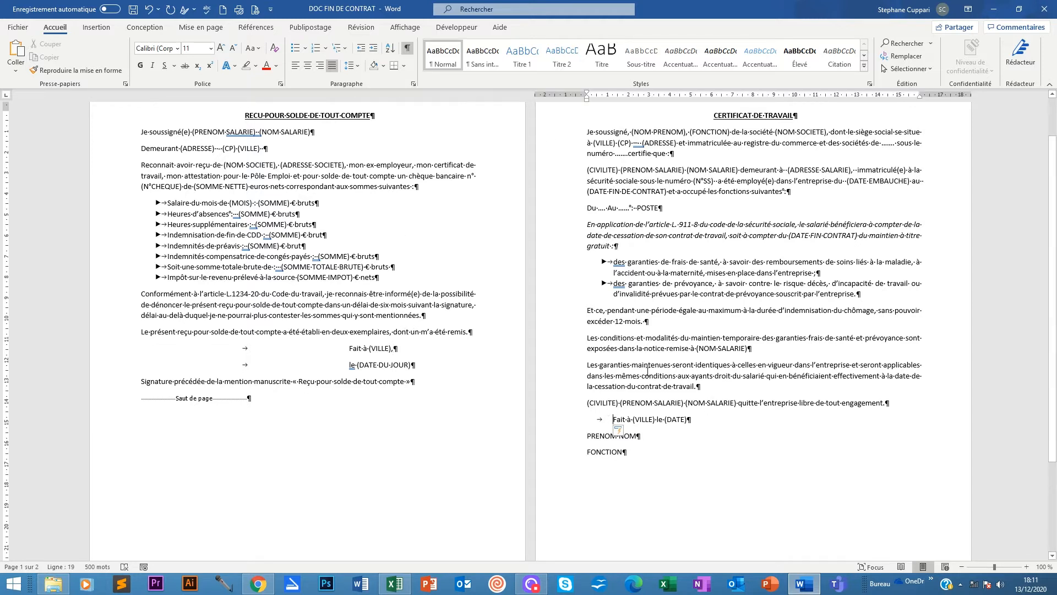
click(797, 96)
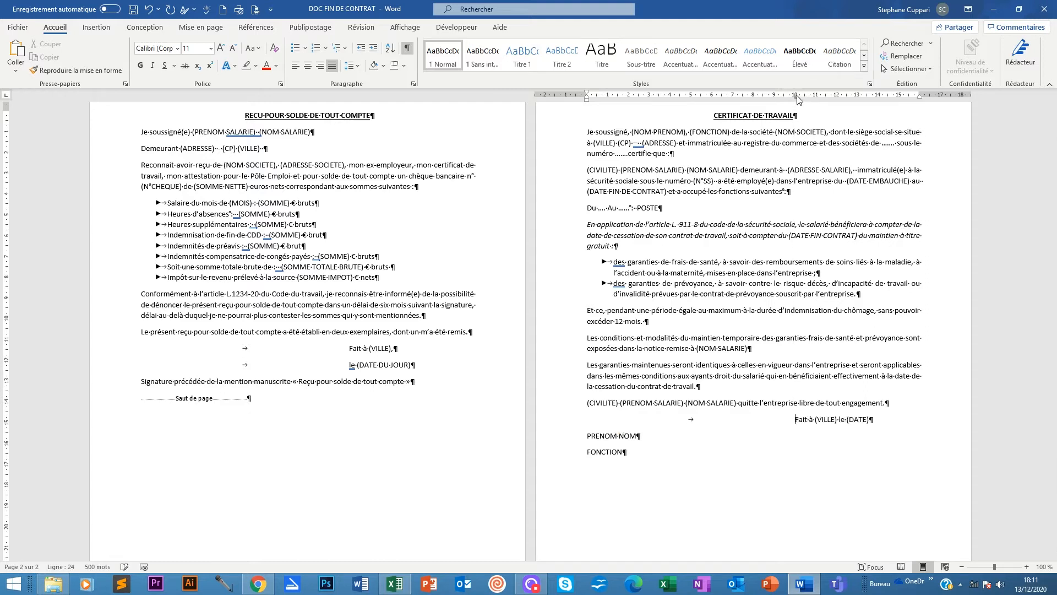
Align the PRENOM NOM and FONCTION lines on the same 10 cm tab stop.
click(587, 436)
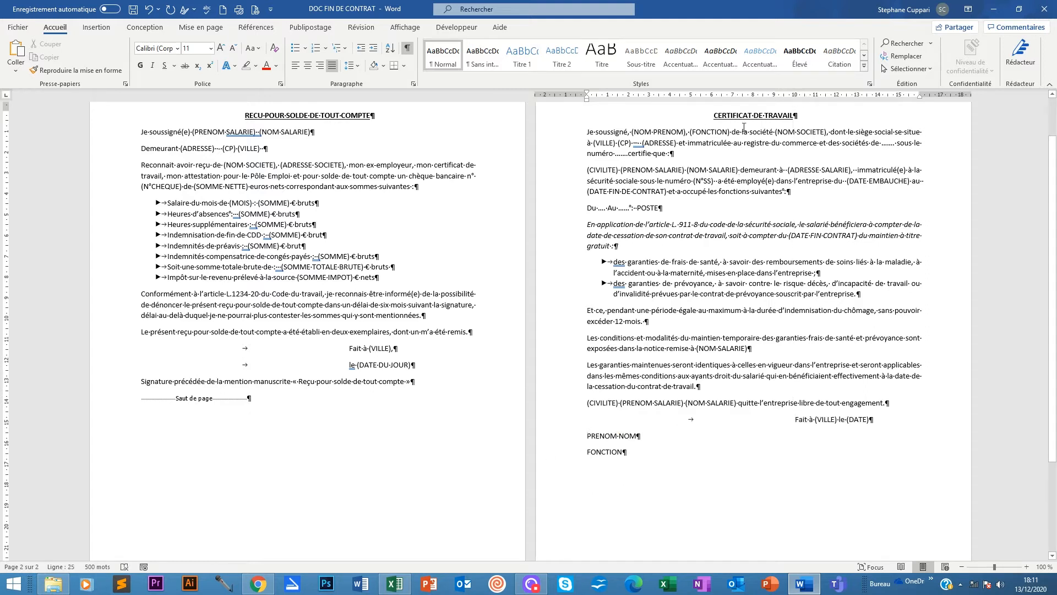
key(Tab)
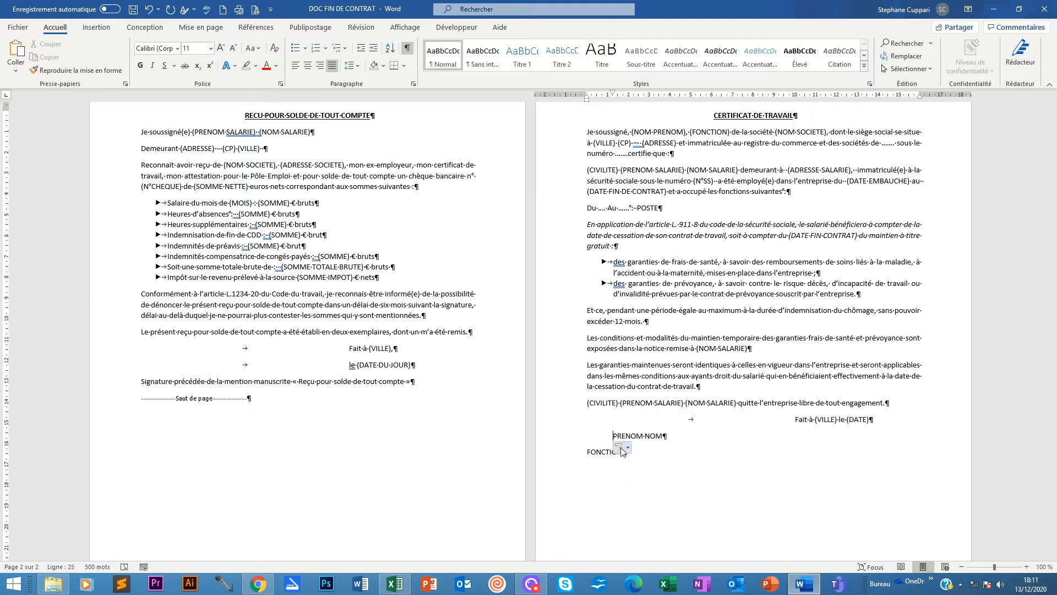
click(627, 447)
click(633, 465)
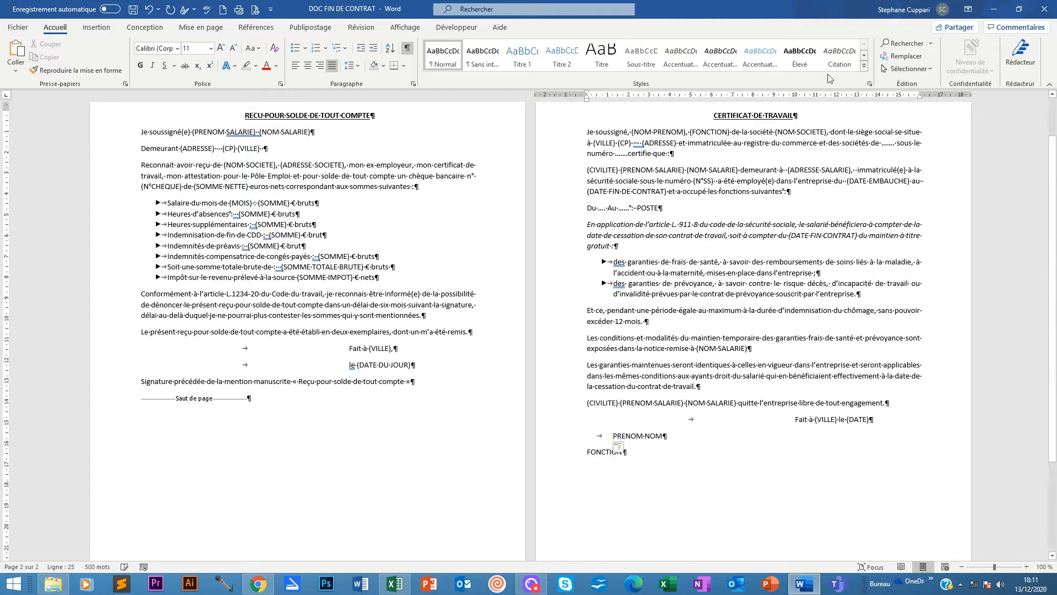
click(796, 94)
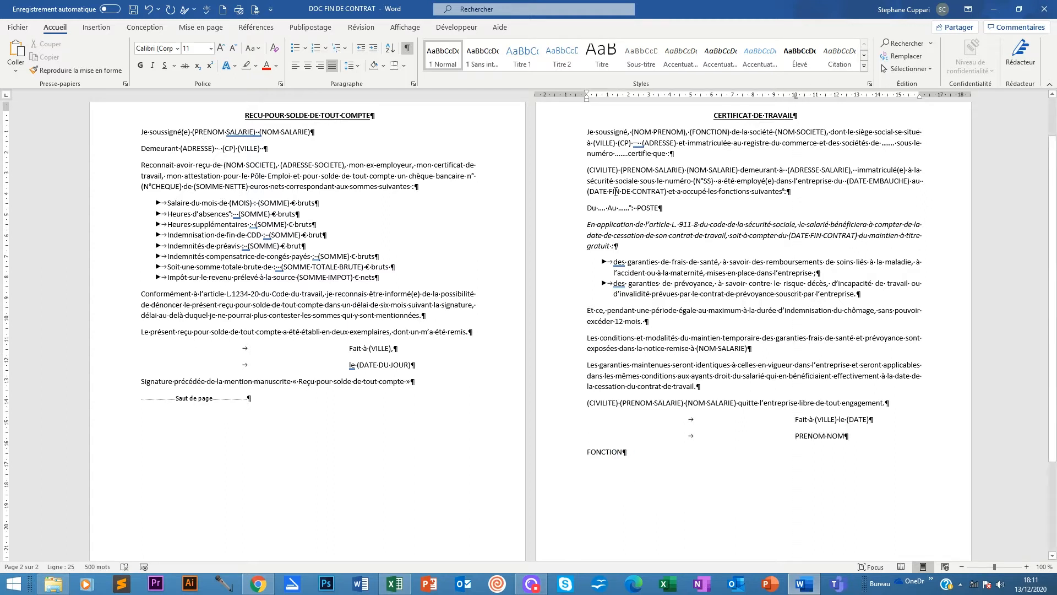
click(584, 450)
key(Tab)
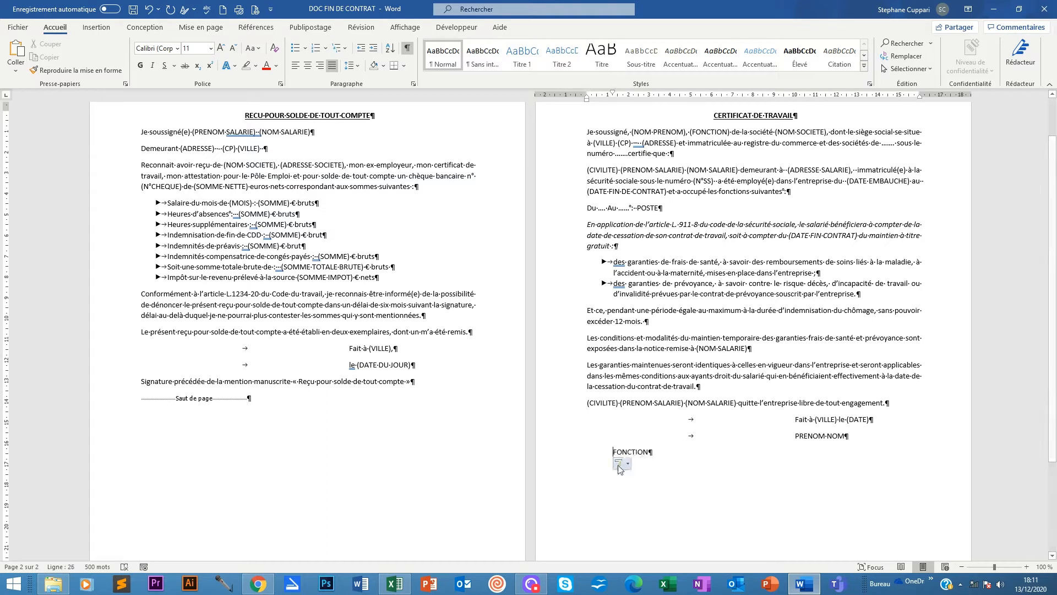
click(629, 464)
click(660, 476)
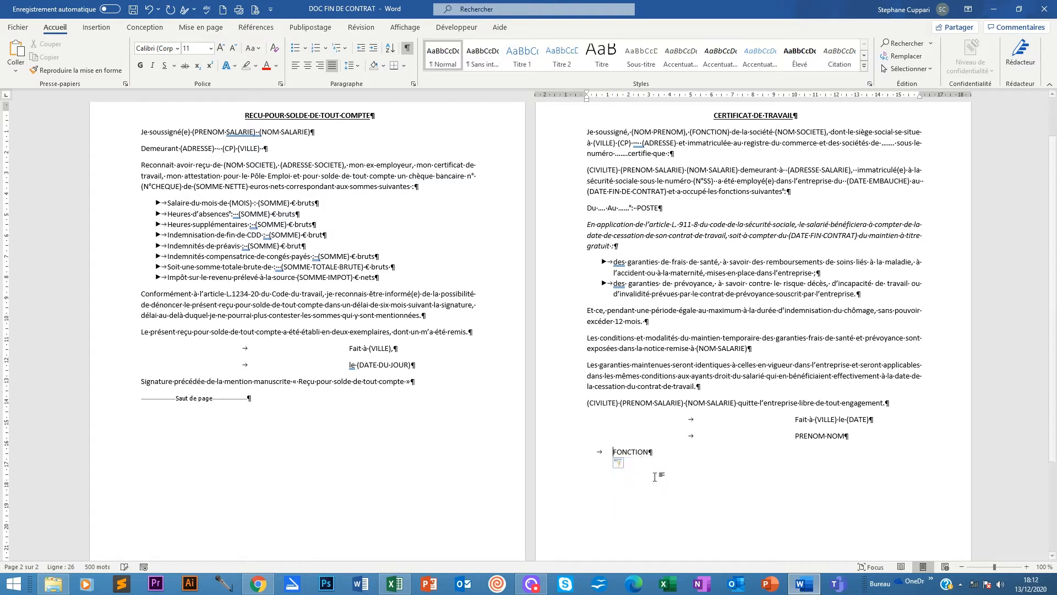
click(796, 95)
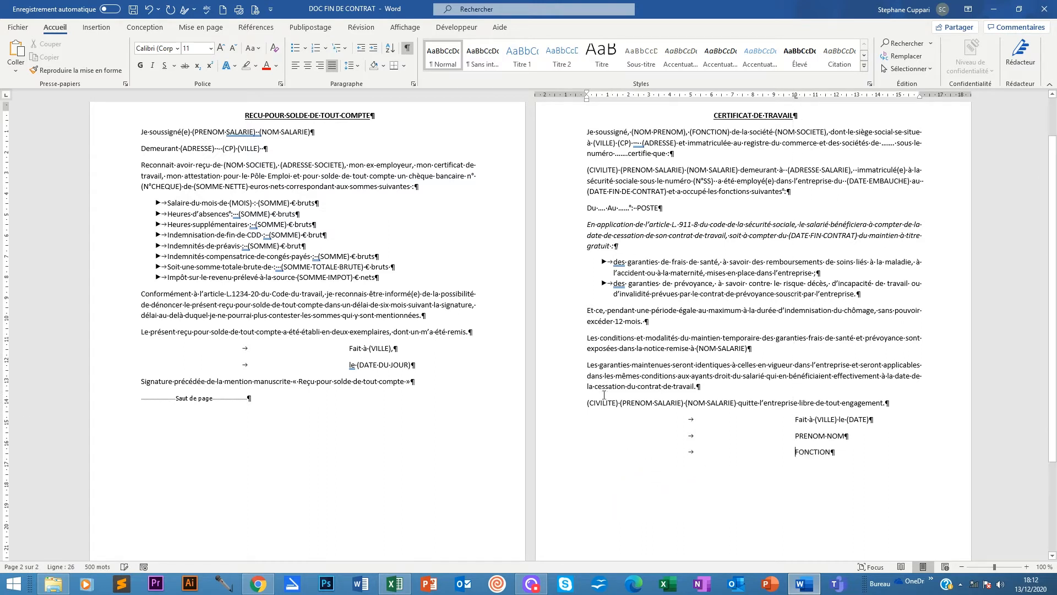
scroll(801, 435, up, 1)
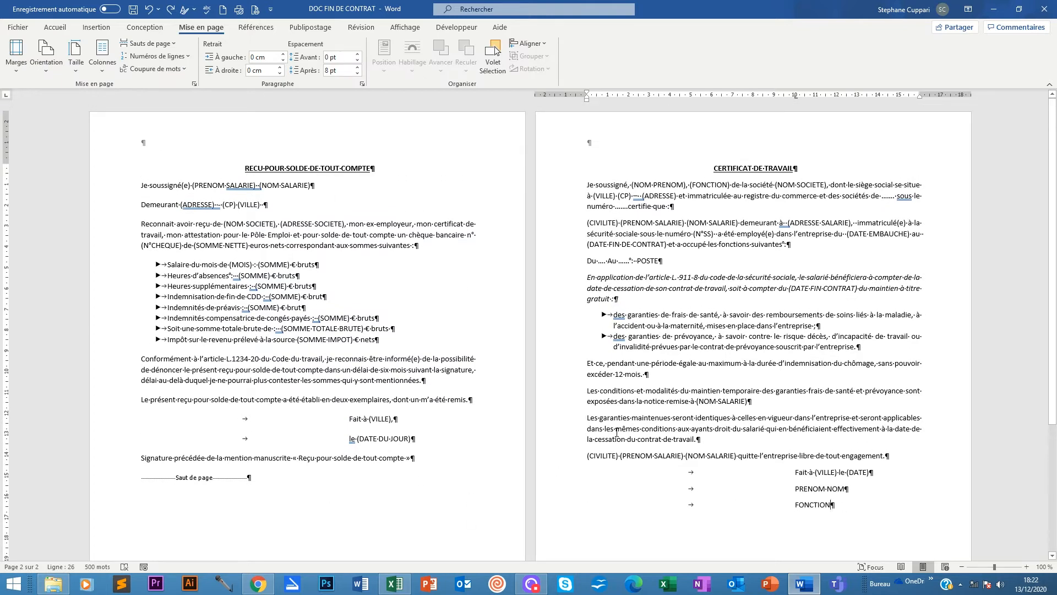
Open the still-empty page header of 'DOC FIN DE CONTRAT' for editing.
scroll(615, 441, down, 4)
scroll(614, 490, up, 4)
click(247, 168)
key(shift+Down)
key(shift+Down)
key(shift+Down)
key(shift+Down)
key(shift+Down)
key(shift+Down)
key(shift+Down)
key(shift+Down)
key(shift+Down)
key(shift+Down)
key(shift+Down)
key(shift+Down)
key(shift+Down)
key(shift+Down)
key(shift+Down)
key(shift+Down)
key(shift+Down)
key(shift+Down)
key(shift+Down)
key(shift+Down)
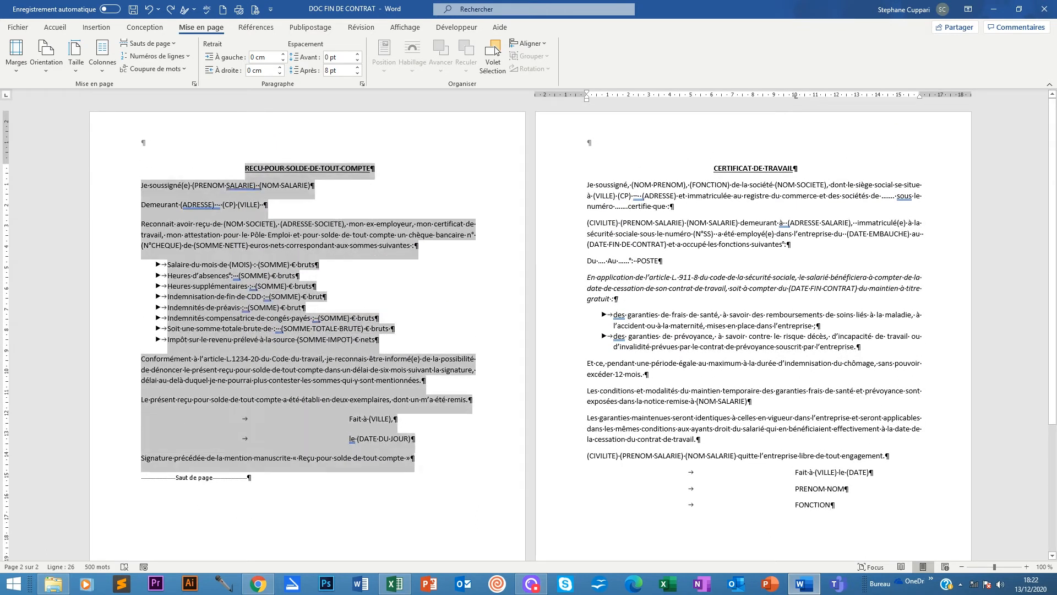
drag(426, 464, 427, 465)
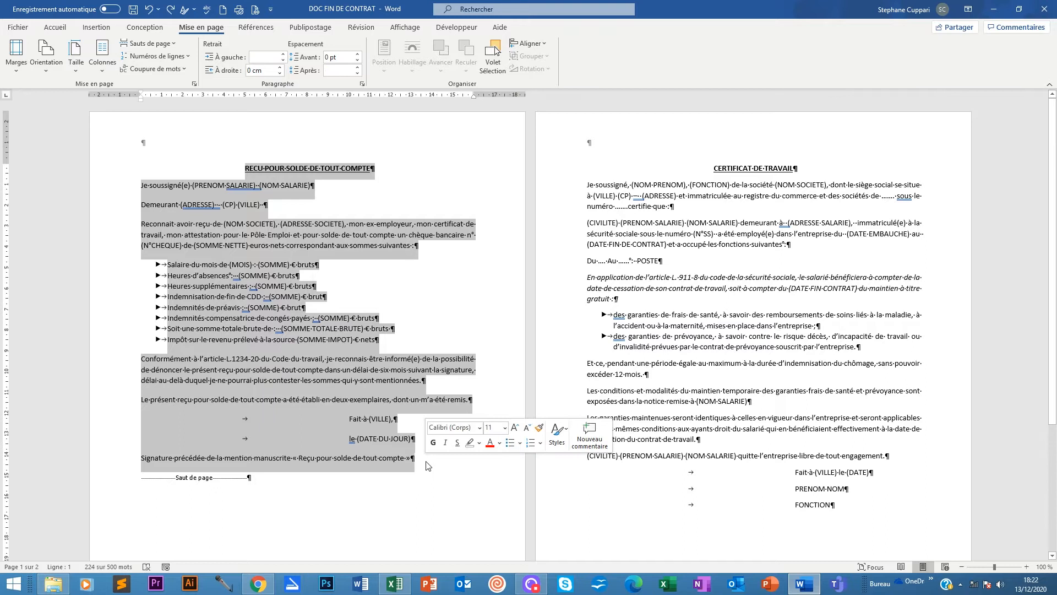
click(715, 168)
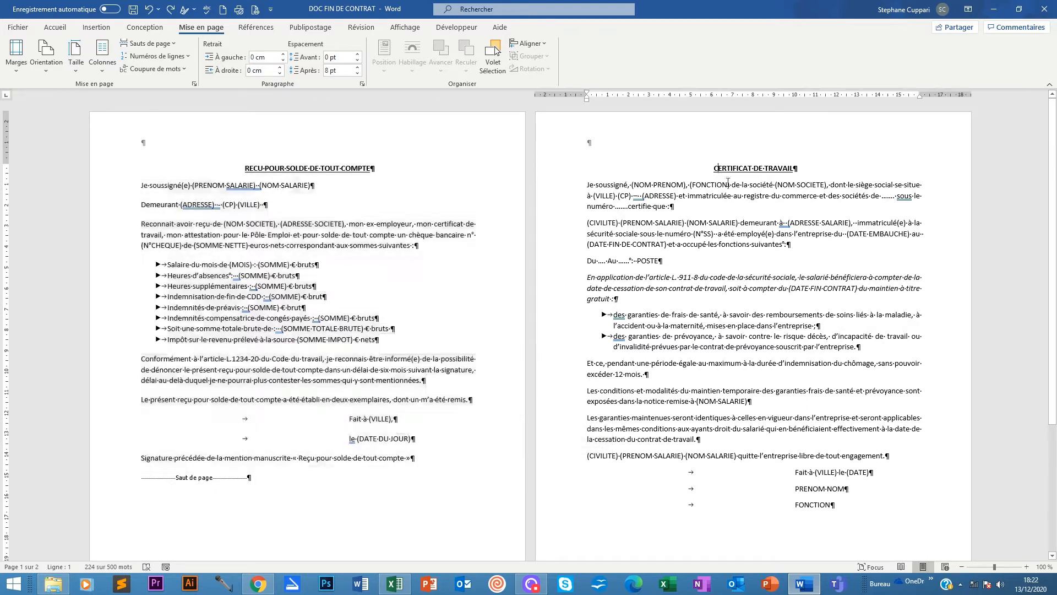
key(ctrl+End)
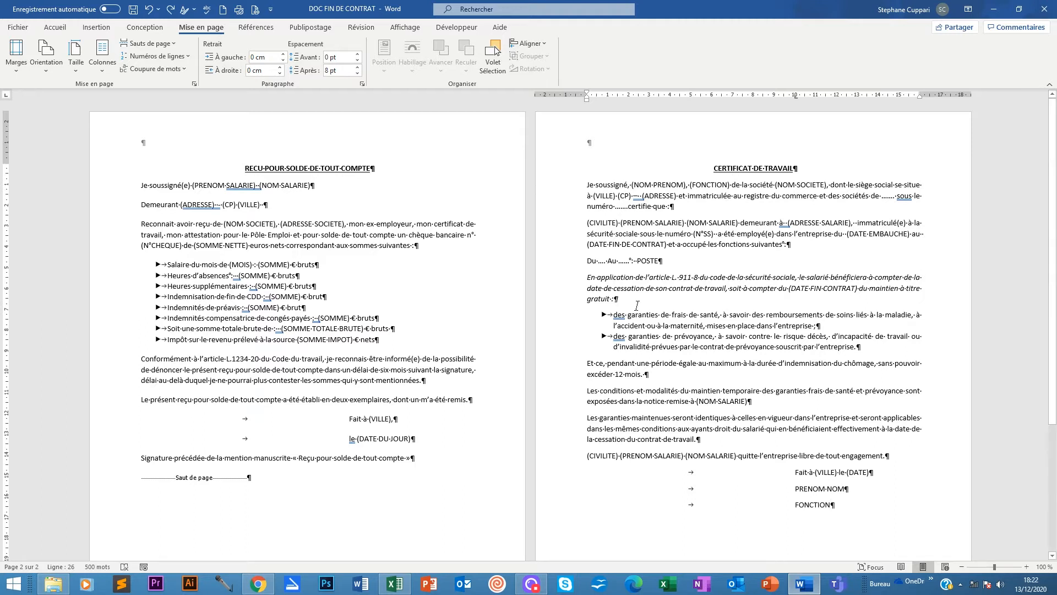
double_click(175, 133)
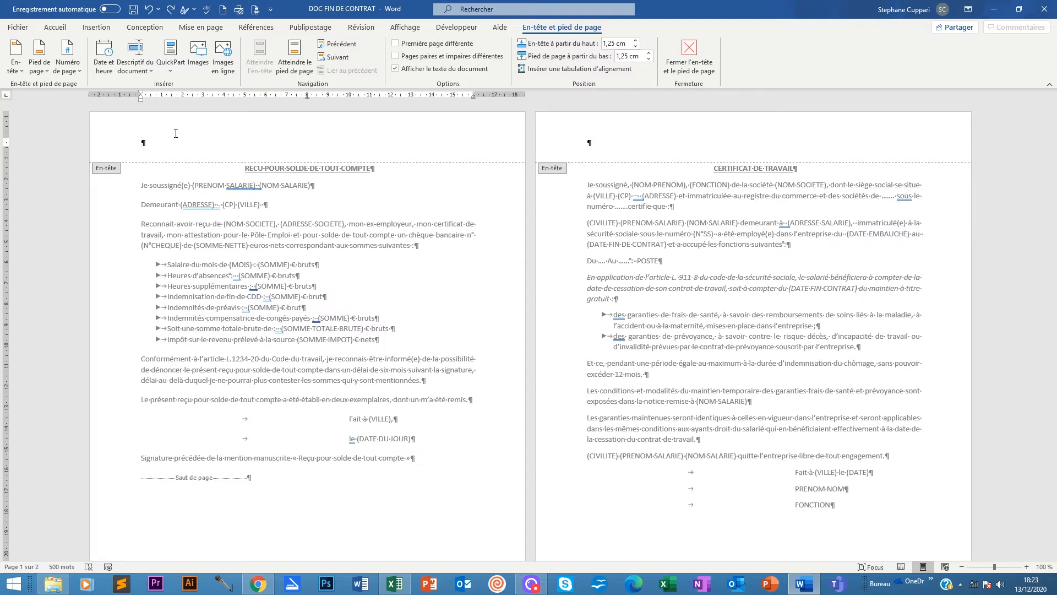
Insert the saved Amaris header from Général and delete the empty line under its logo.
click(97, 28)
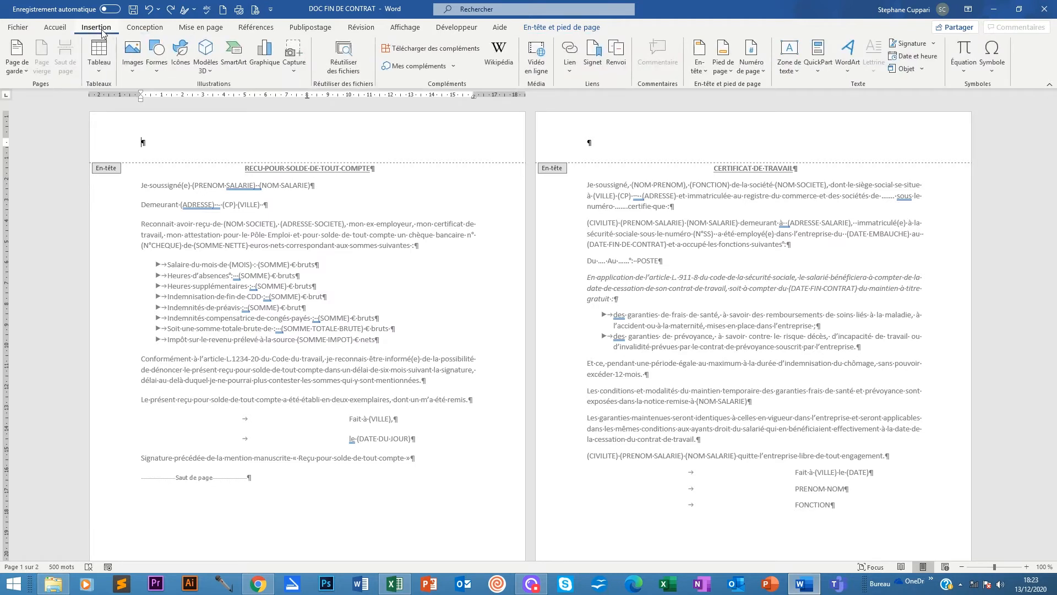
click(698, 67)
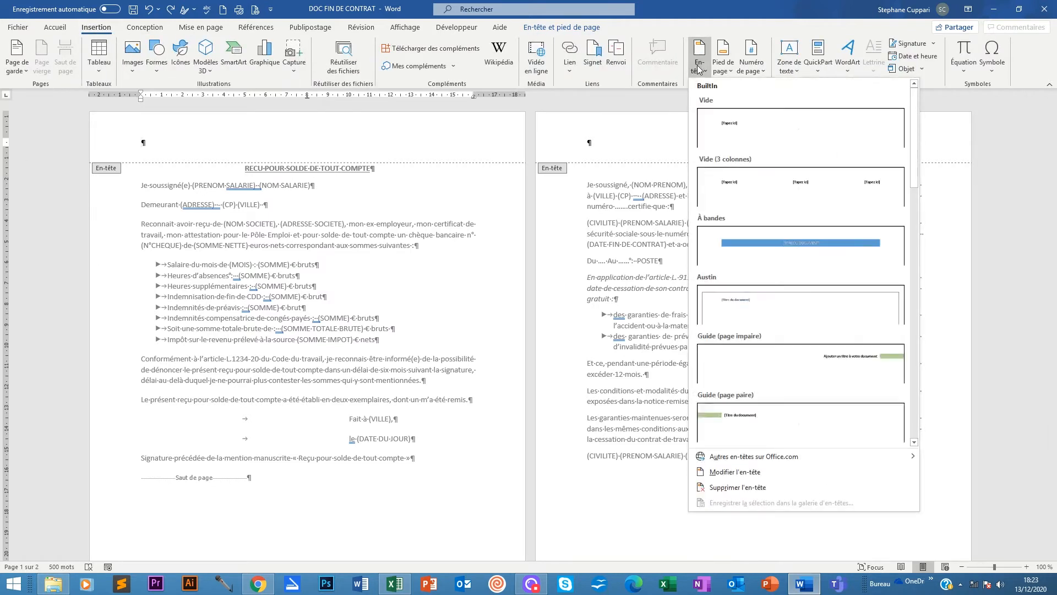
click(914, 442)
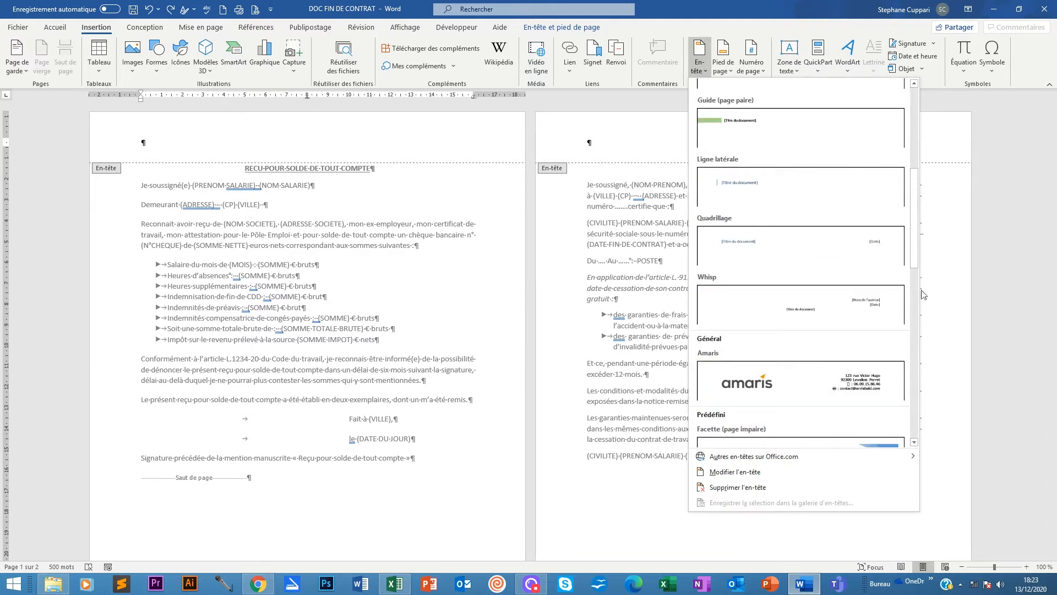
drag(914, 186, 918, 228)
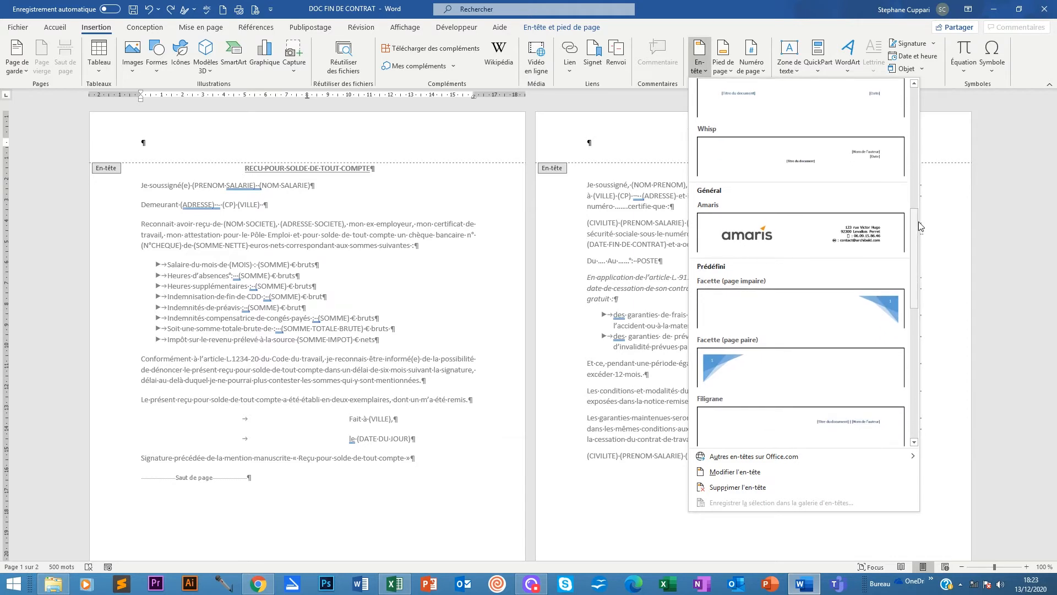
click(758, 238)
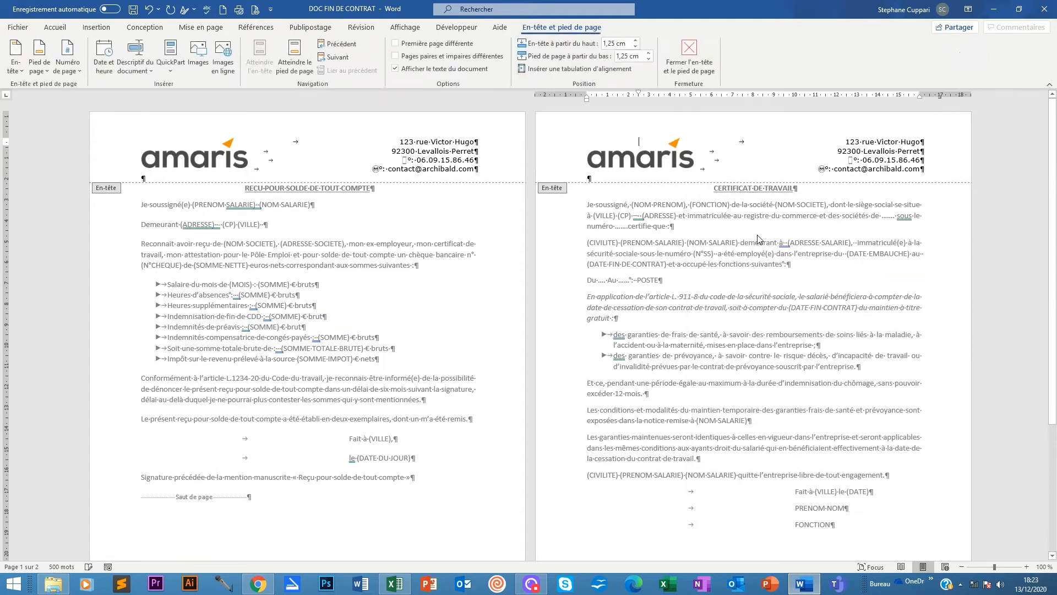
click(144, 178)
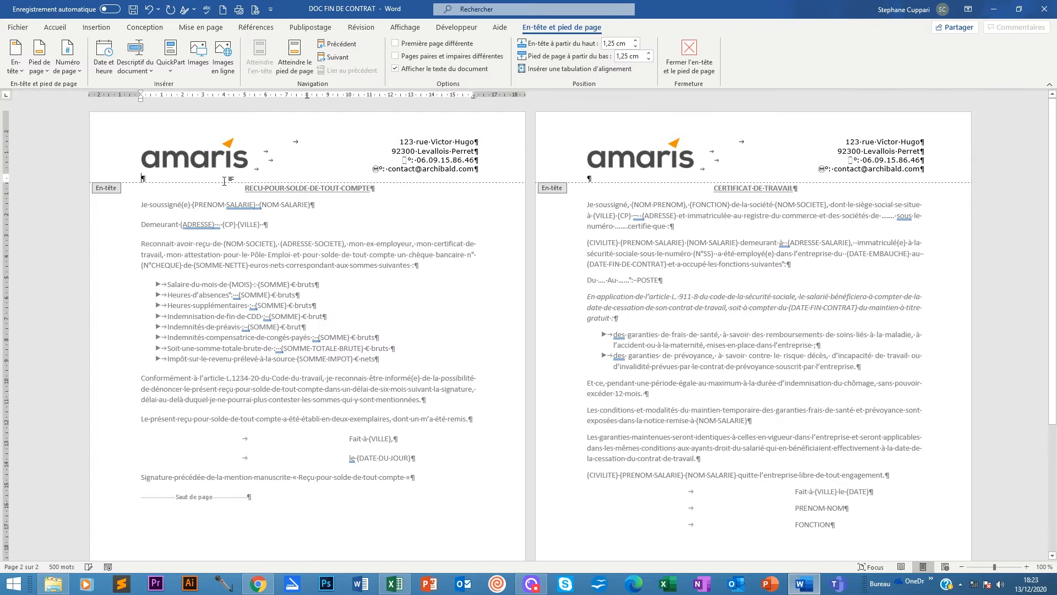
key(BackSpace)
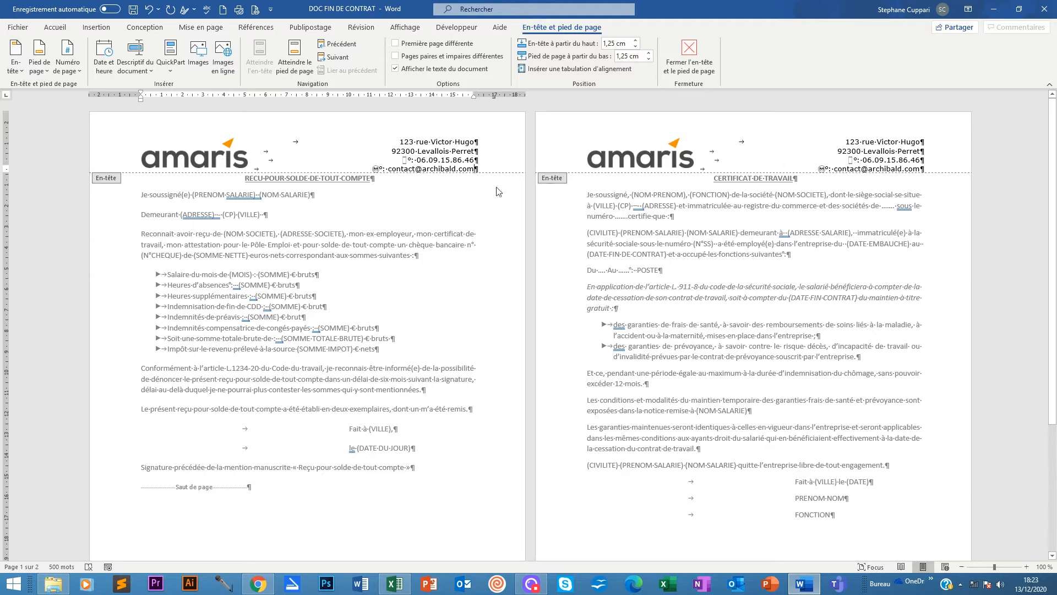
Insert the Amaris footer with the RCS Nanterre registration line on the receipt page and remove the empty line below it.
scroll(157, 495, down, 5)
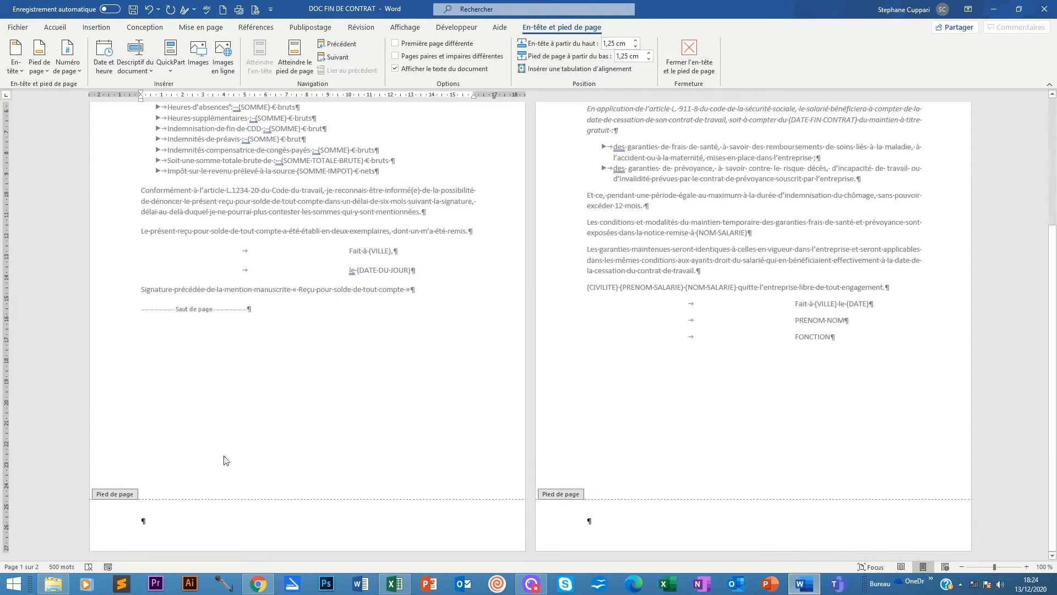
scroll(224, 460, up, 5)
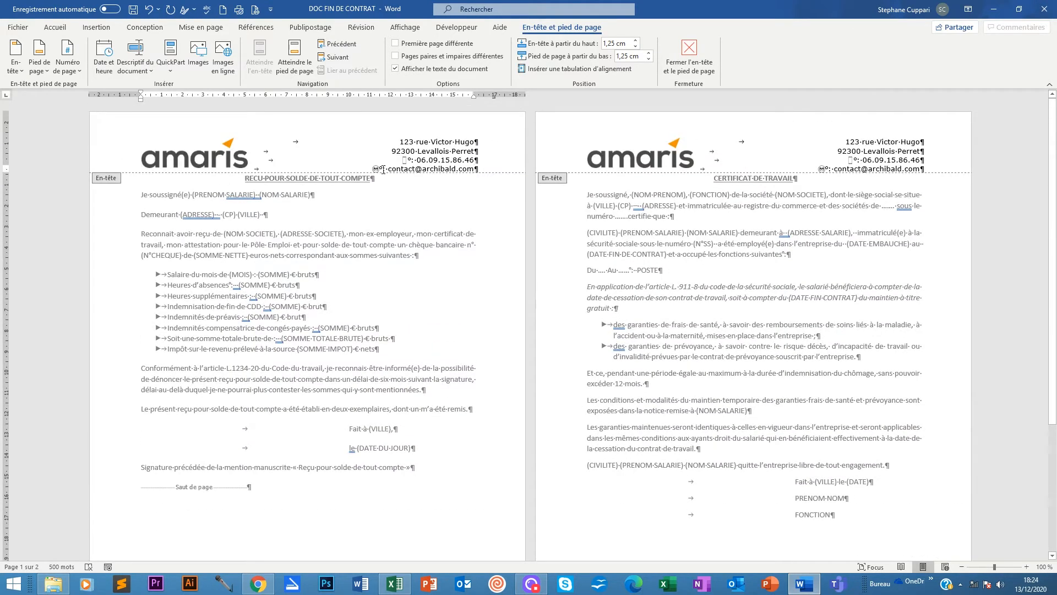
scroll(292, 362, down, 5)
click(186, 544)
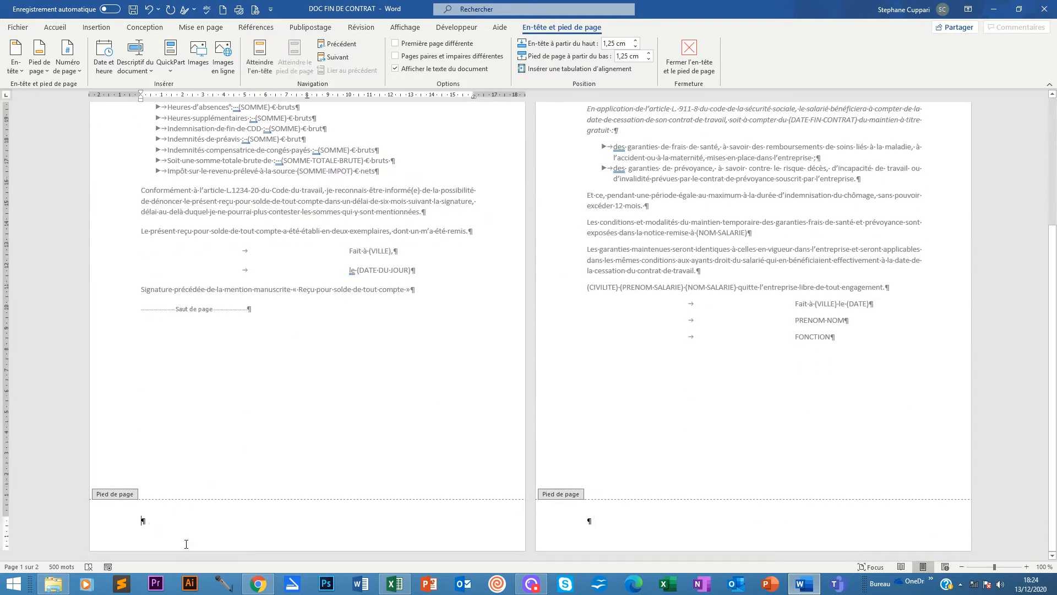
click(95, 28)
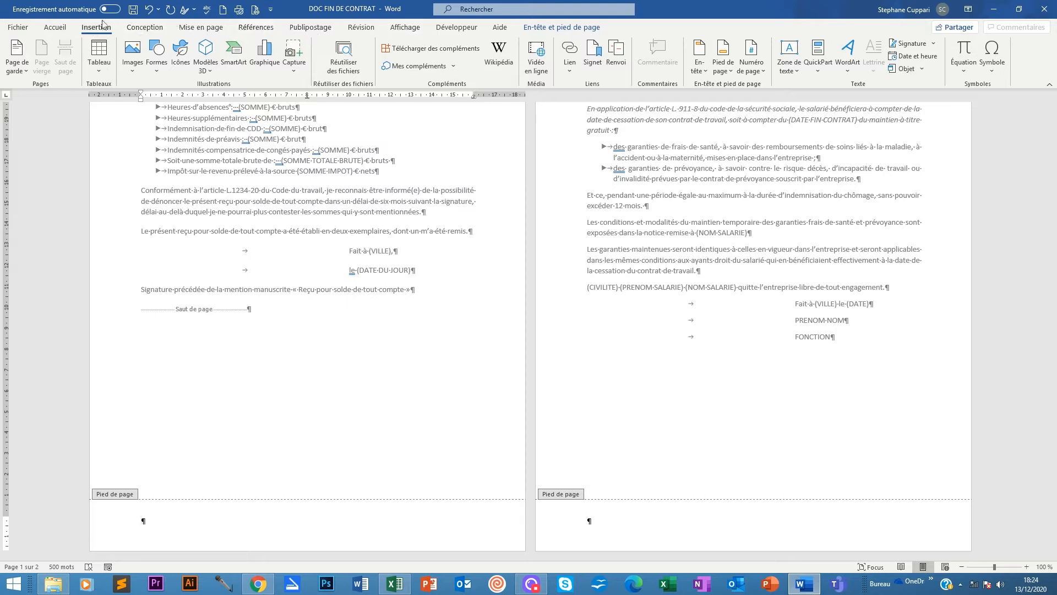
click(567, 28)
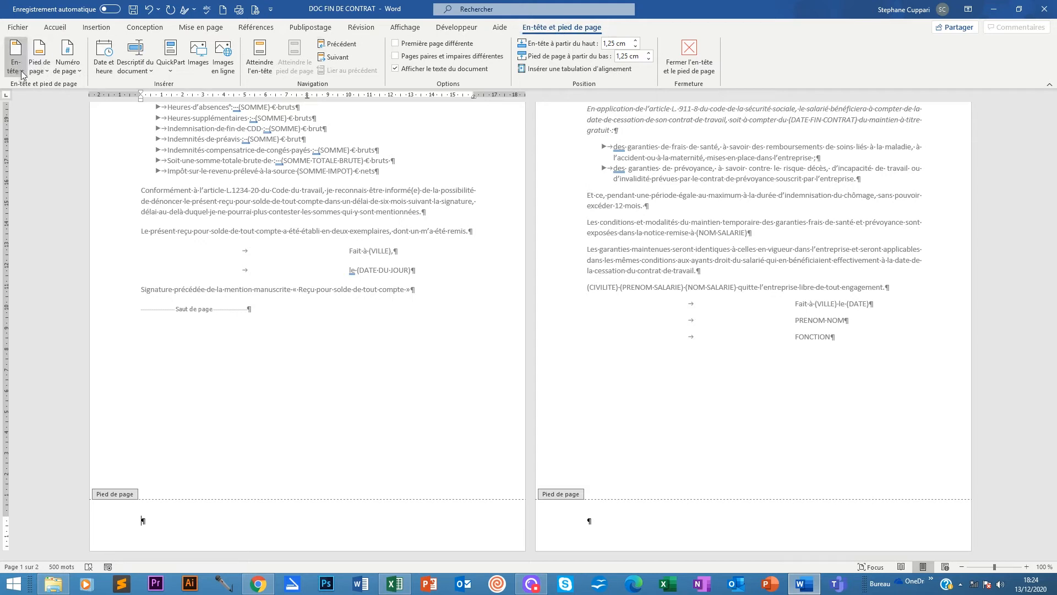
click(46, 71)
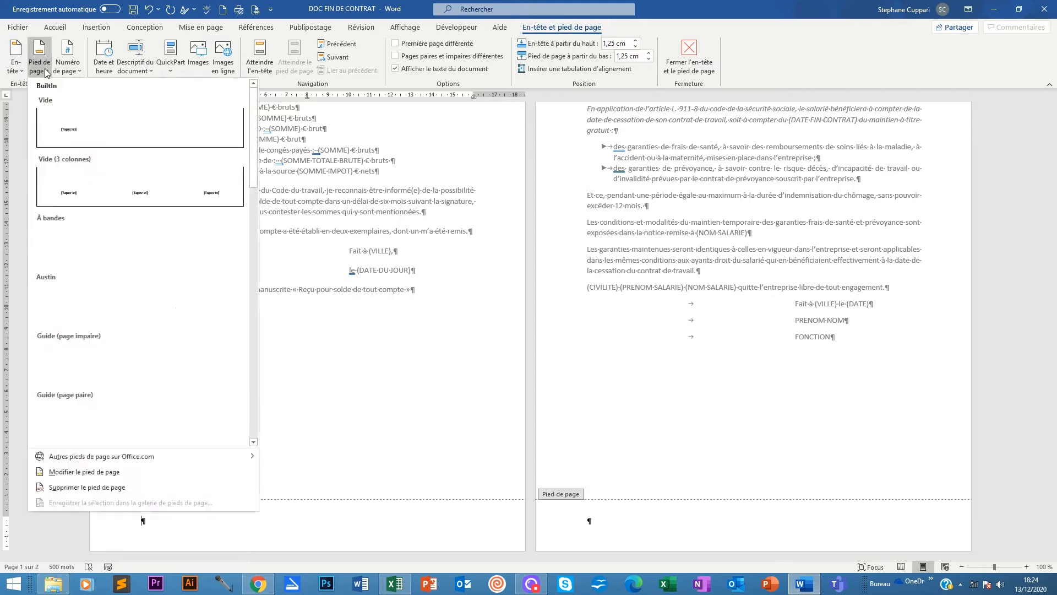
click(253, 442)
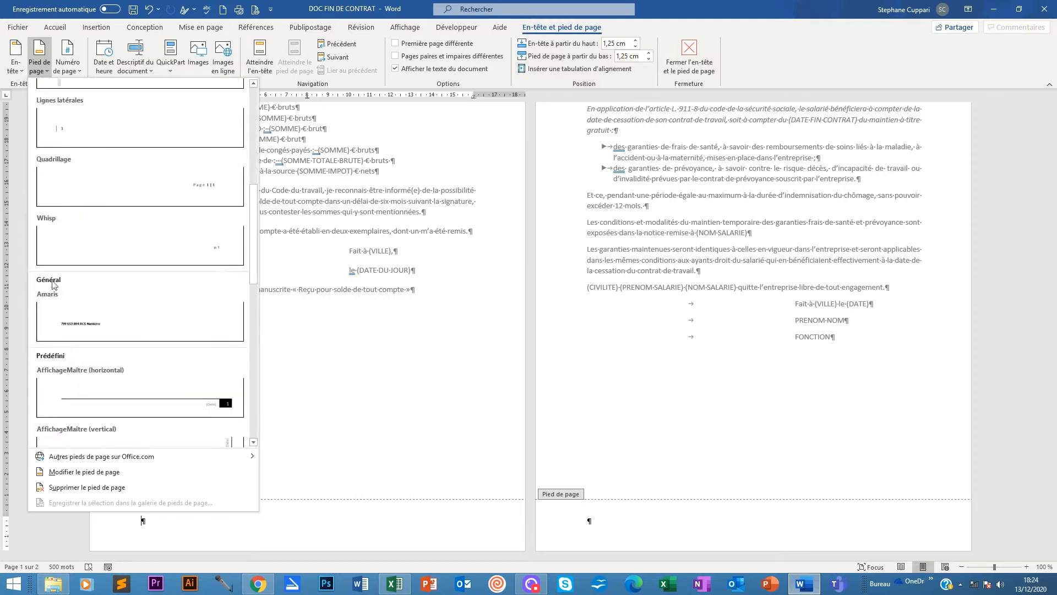
click(59, 318)
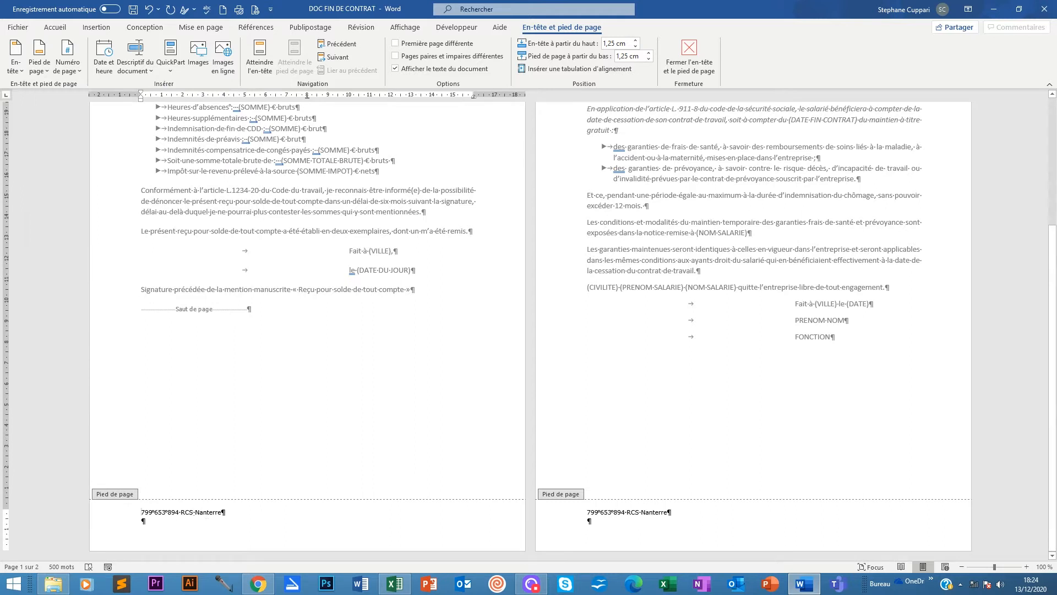
key(BackSpace)
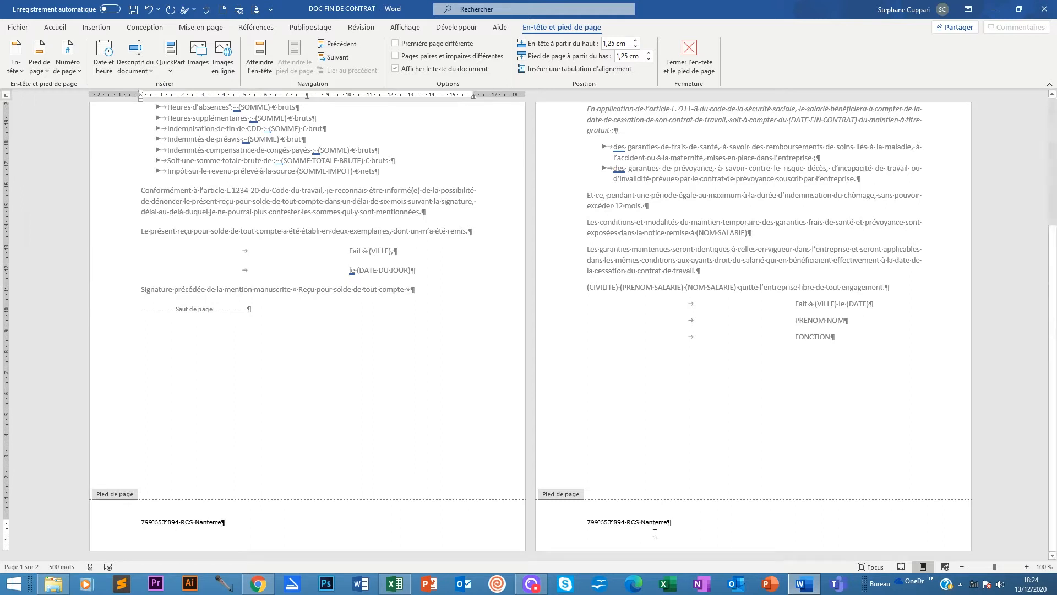
Check the certificate page's footer, then return to editing the document body.
click(688, 520)
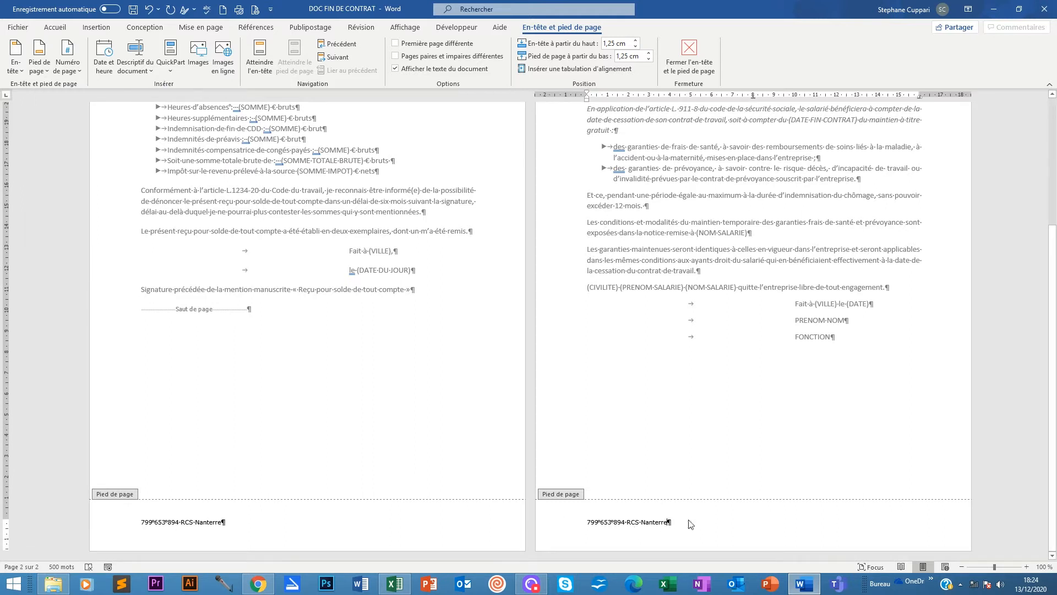
scroll(688, 520, up, 3)
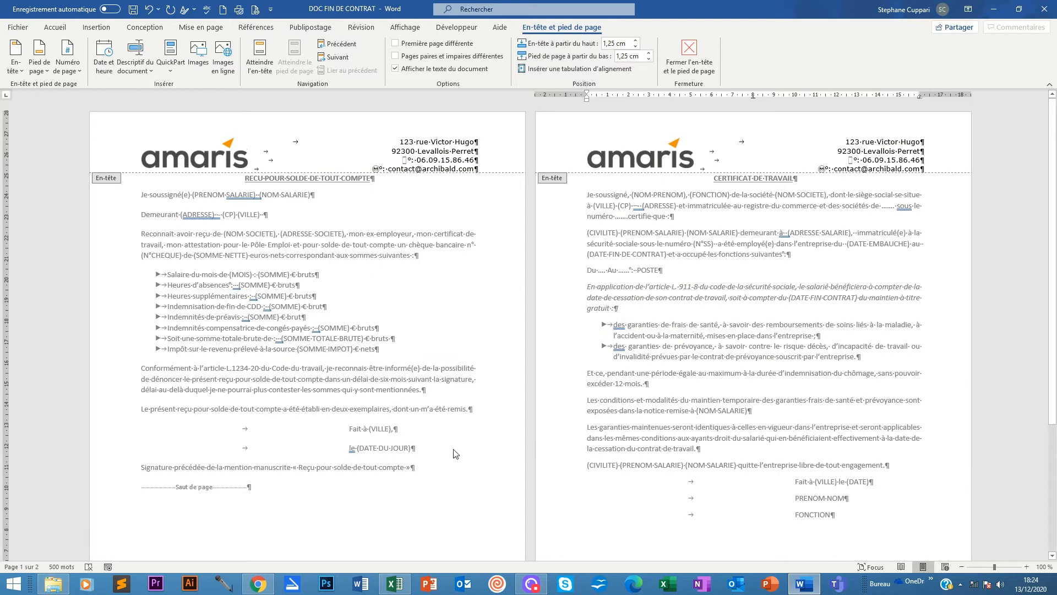
scroll(394, 347, down, 4)
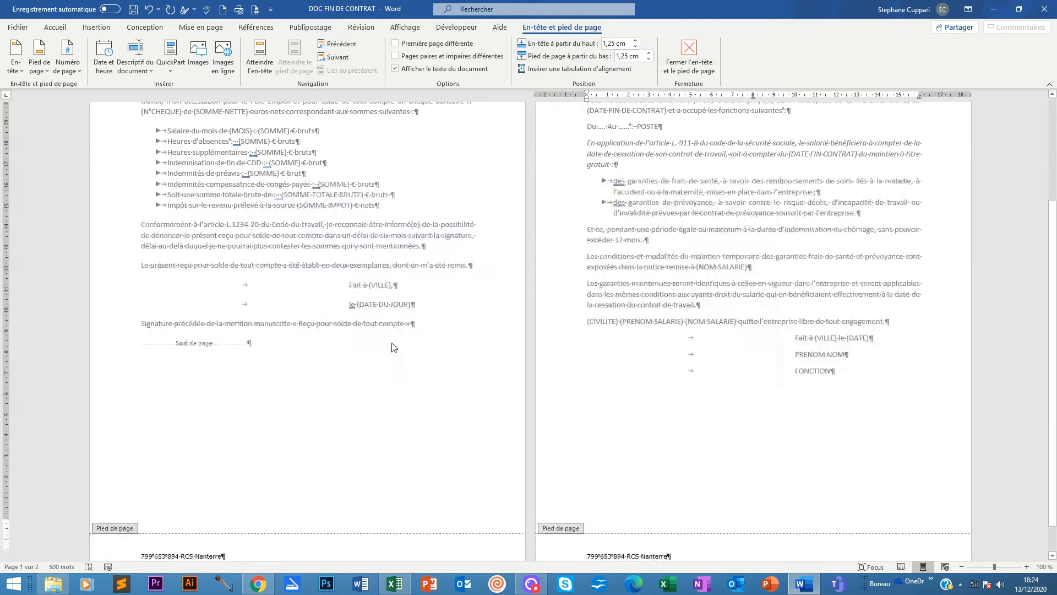
scroll(367, 233, up, 3)
double_click(385, 235)
scroll(425, 275, up, 2)
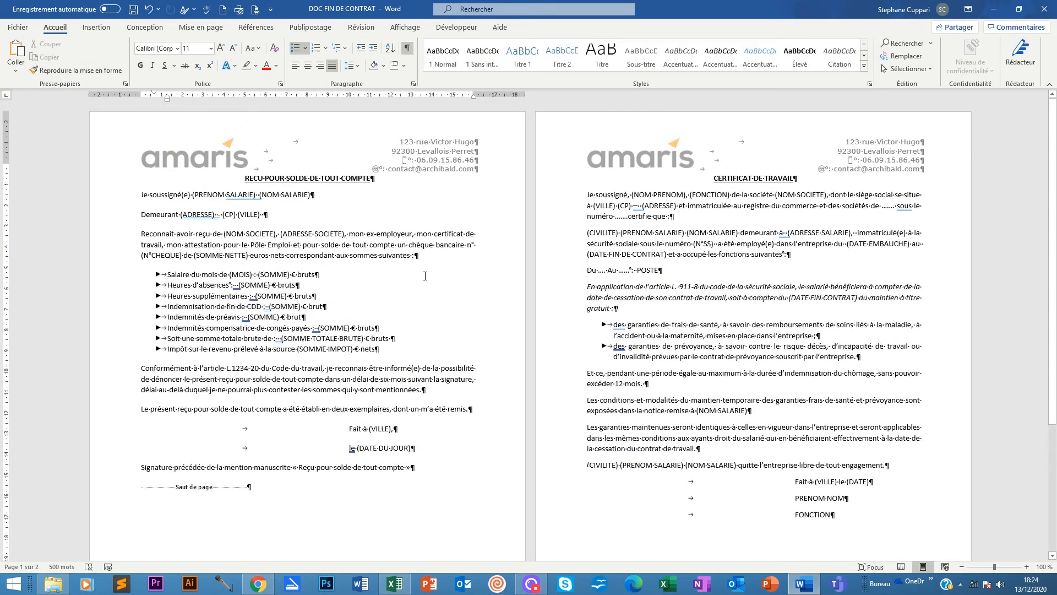
Give the RECU POUR SOLDE DE TOUT COMPTE title 24 pt spacing before and 24 pt after.
click(238, 177)
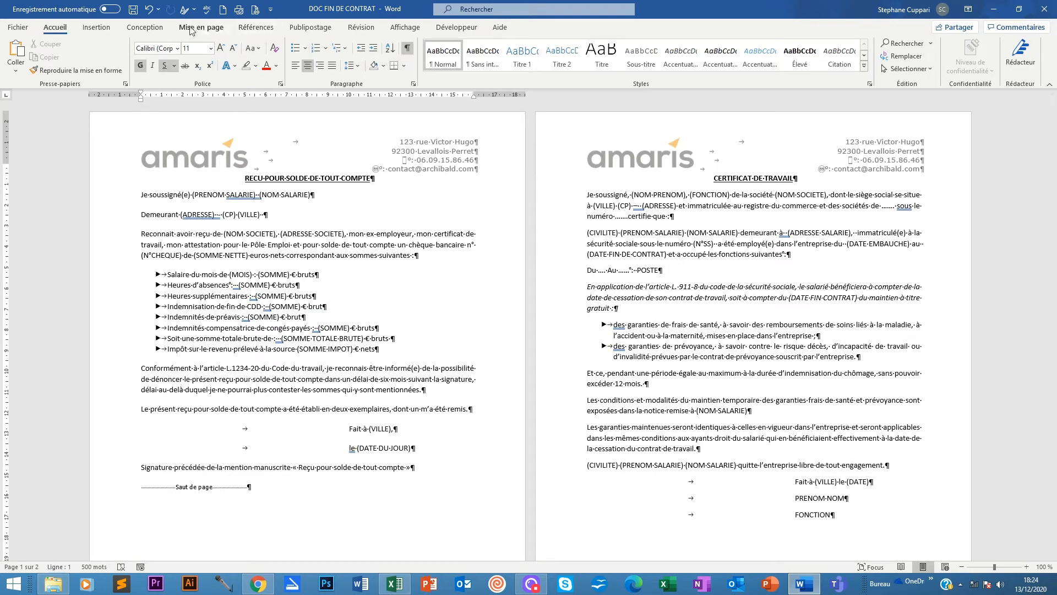
click(201, 27)
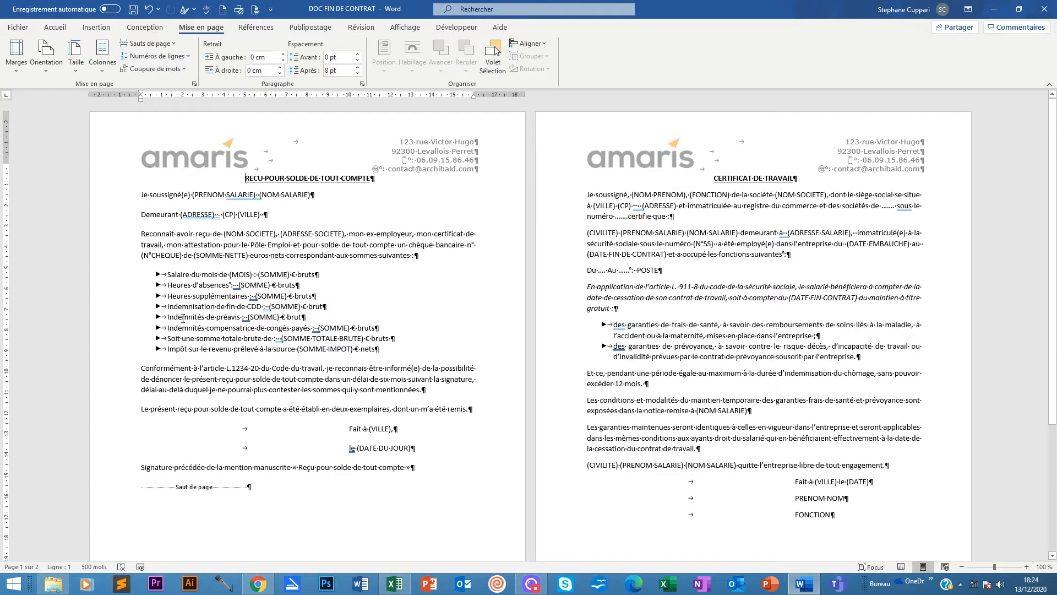
scroll(257, 374, down, 5)
scroll(258, 373, up, 5)
click(358, 55)
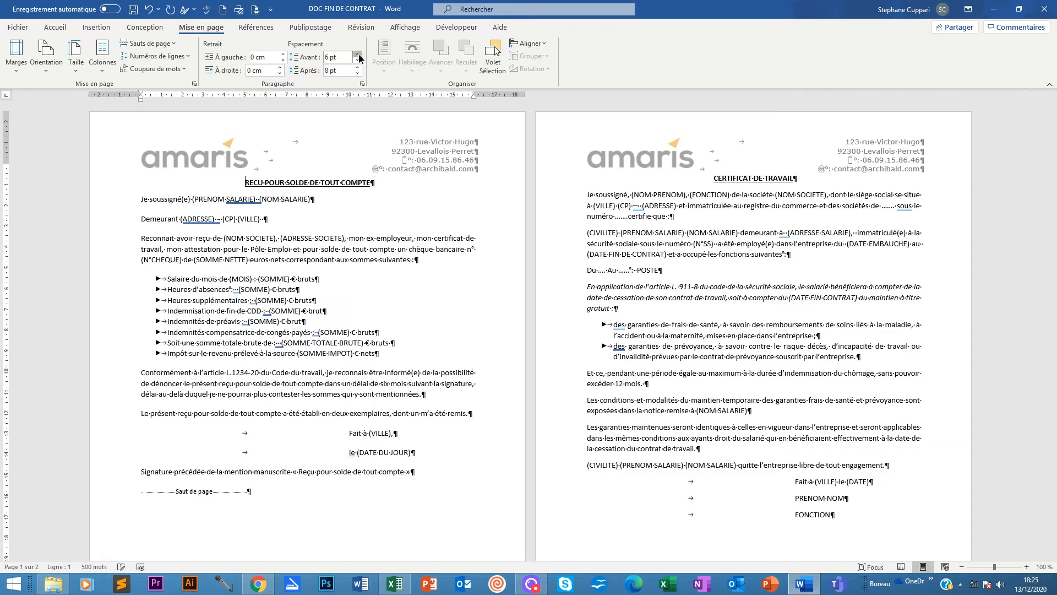
click(358, 55)
click(358, 55)
click(358, 55)
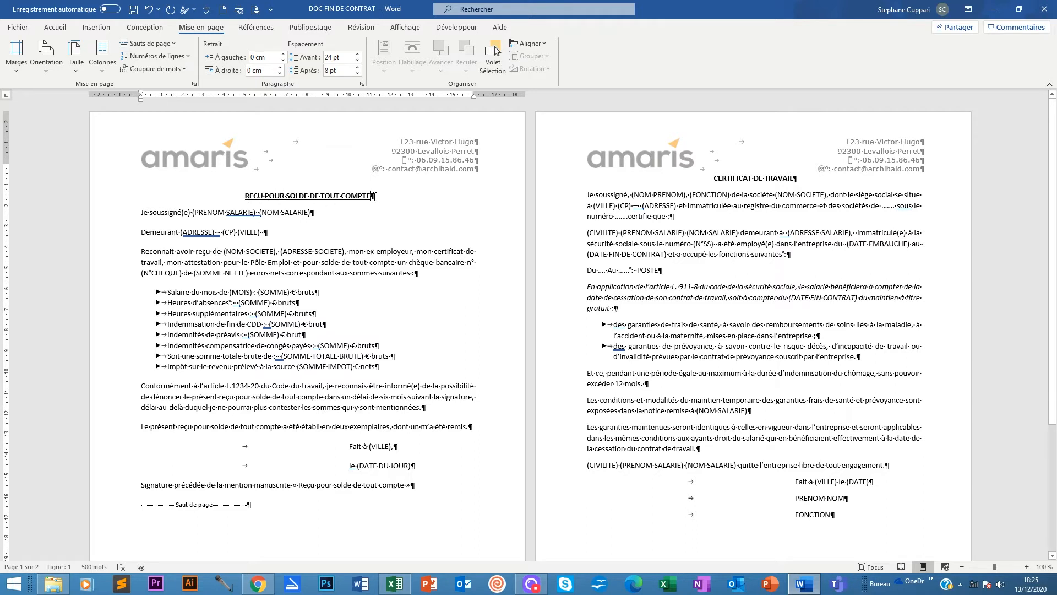
click(357, 67)
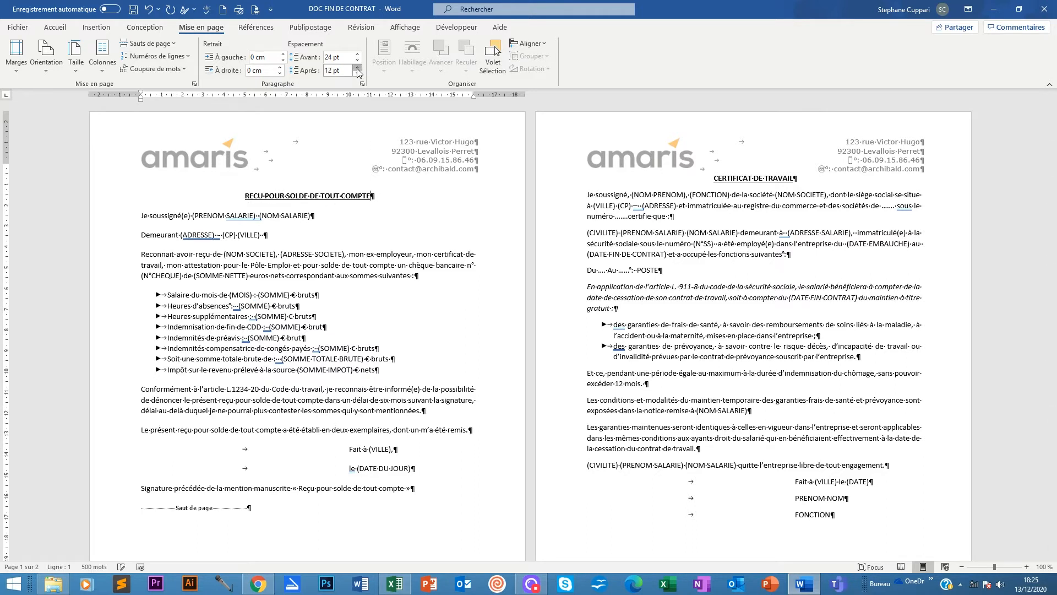
click(356, 68)
click(357, 68)
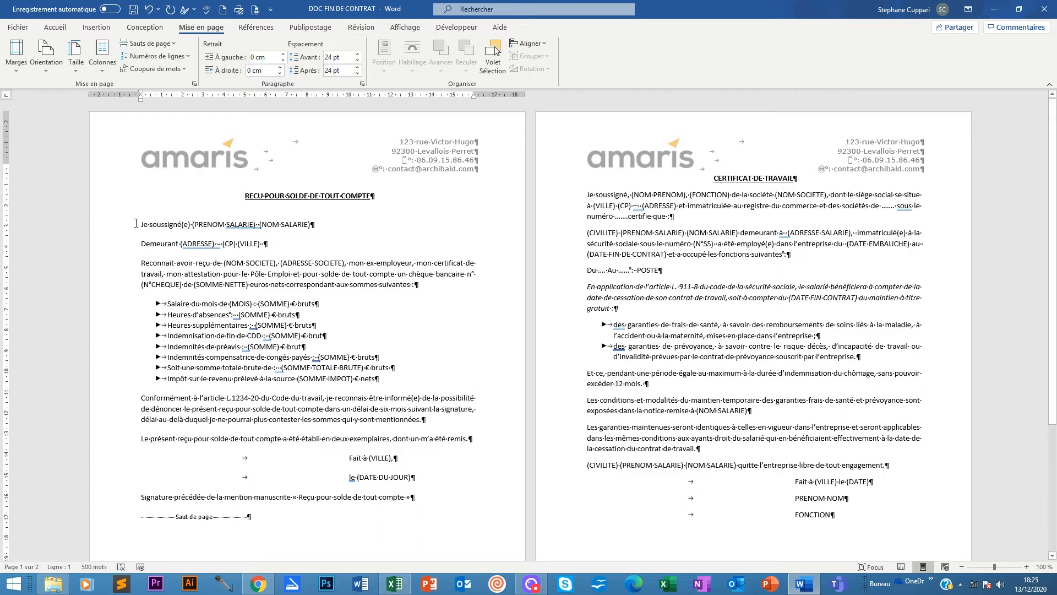
Set 30 pt spacing after the receipt's body paragraphs.
drag(141, 224, 471, 441)
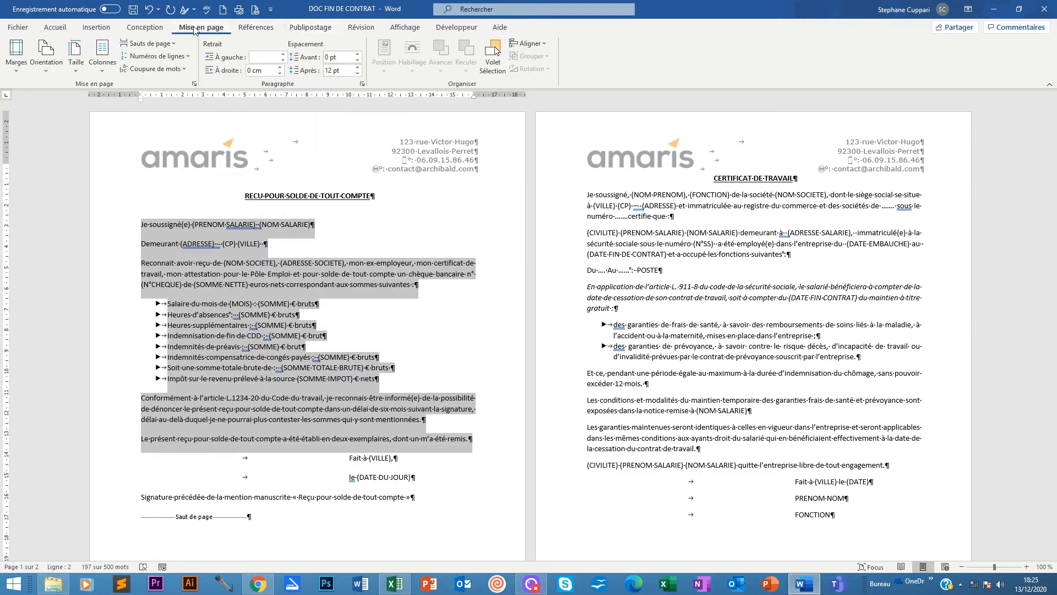
click(359, 67)
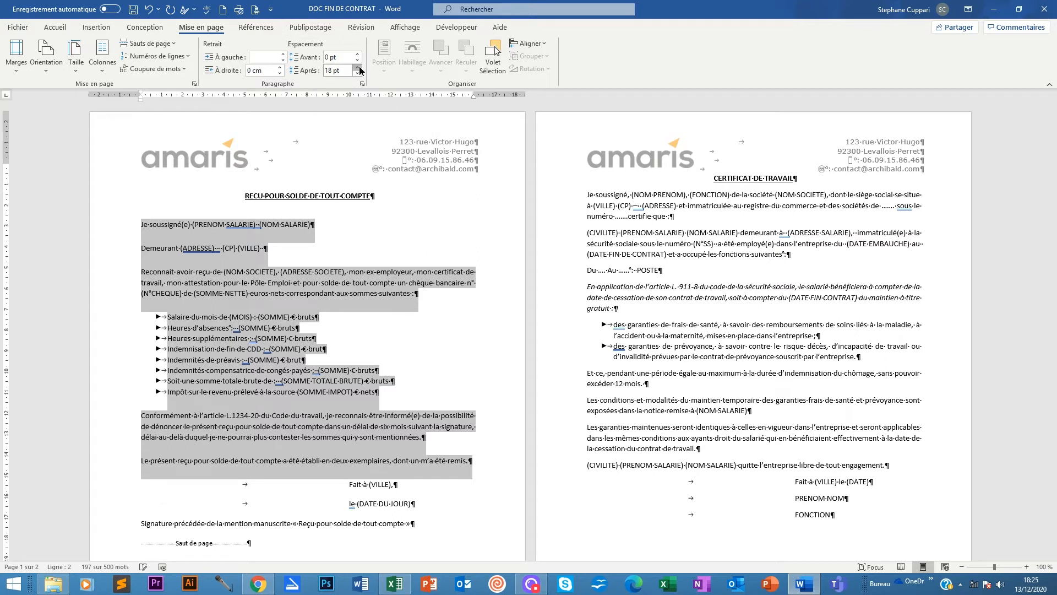
click(358, 67)
click(358, 67)
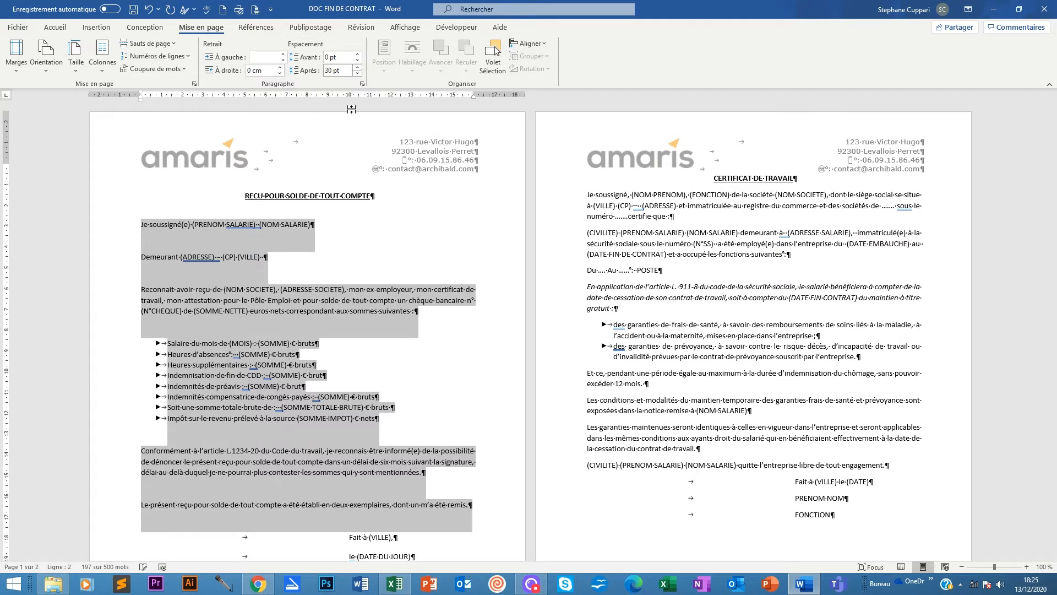
scroll(349, 255, down, 5)
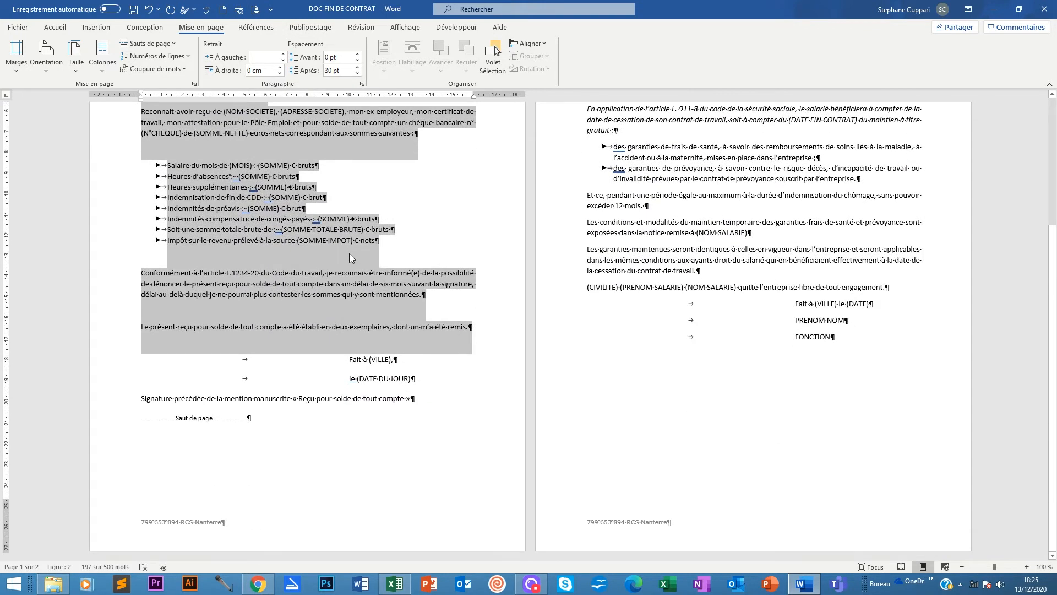
click(355, 379)
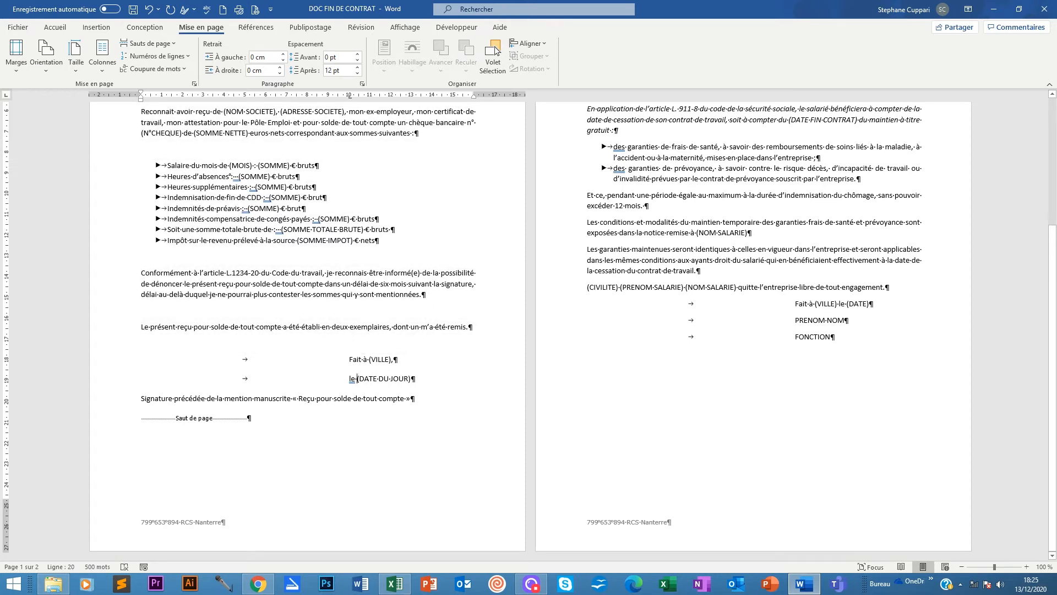
Set 18 pt spacing after the 'Fait à {VILLE},', date and Signature lines.
mouse_move(349, 359)
mouse_down()
mouse_move(397, 375)
mouse_move(414, 399)
mouse_up()
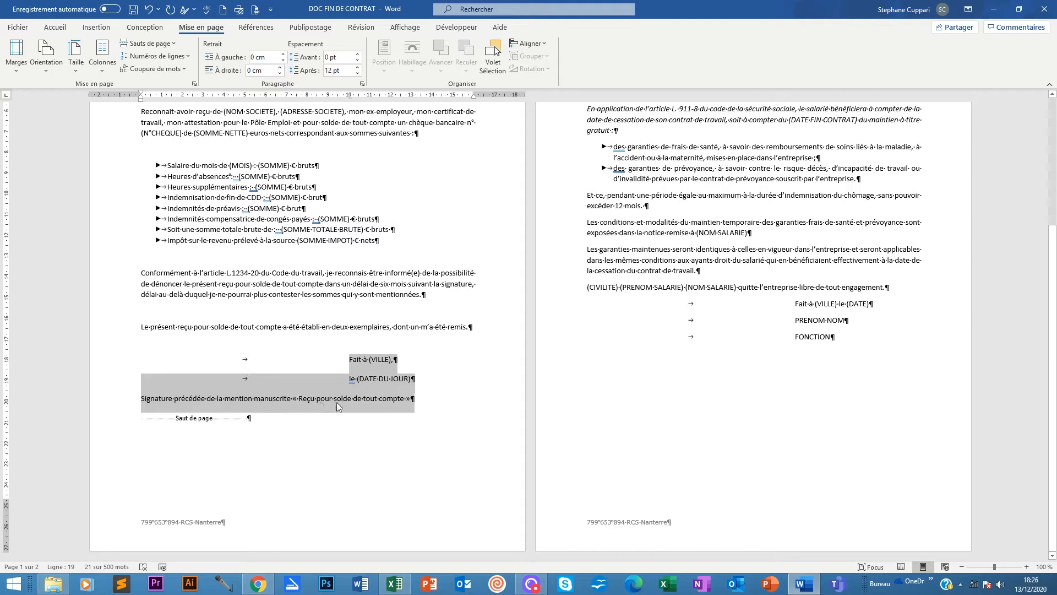
scroll(361, 402, up, 5)
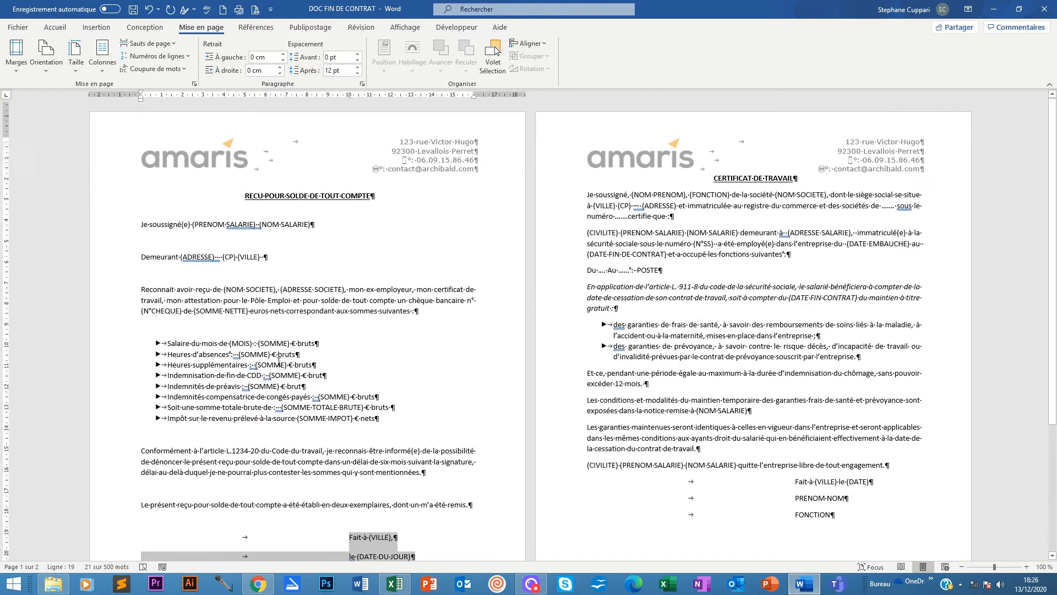
scroll(340, 305, down, 5)
click(424, 405)
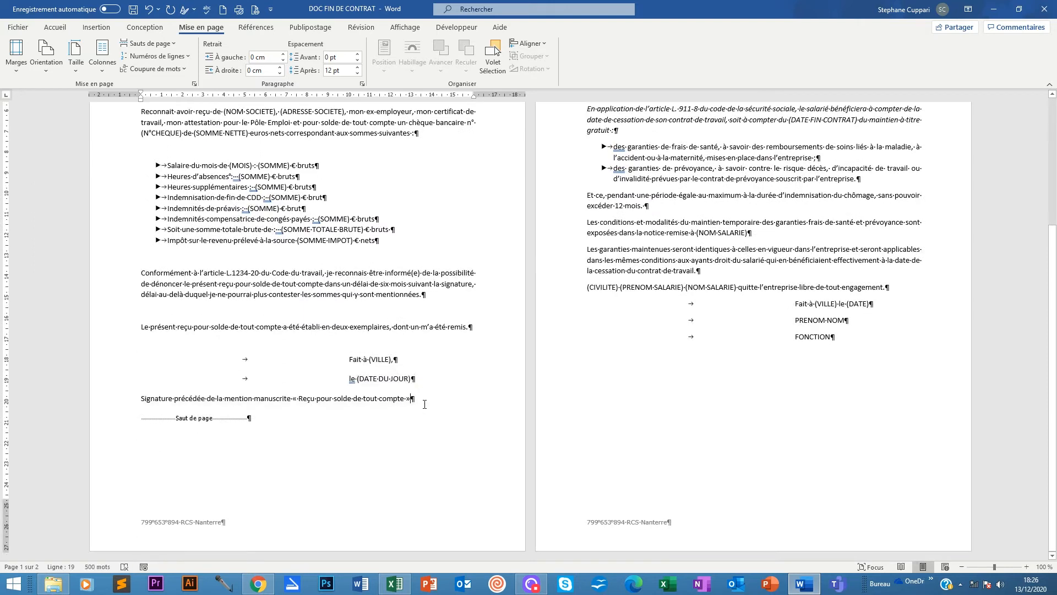
scroll(425, 405, up, 5)
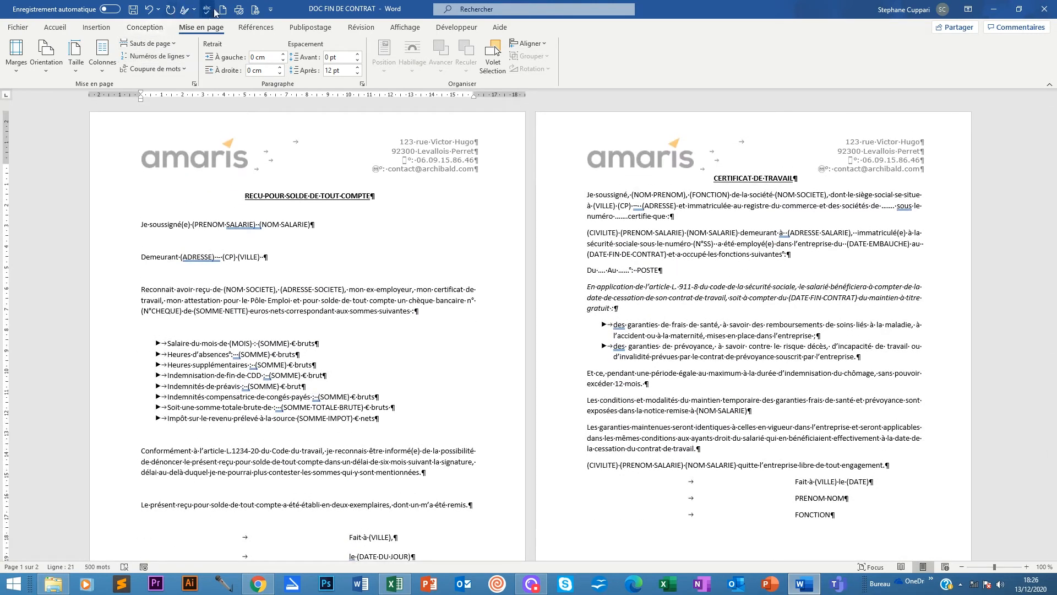
scroll(365, 486, down, 1)
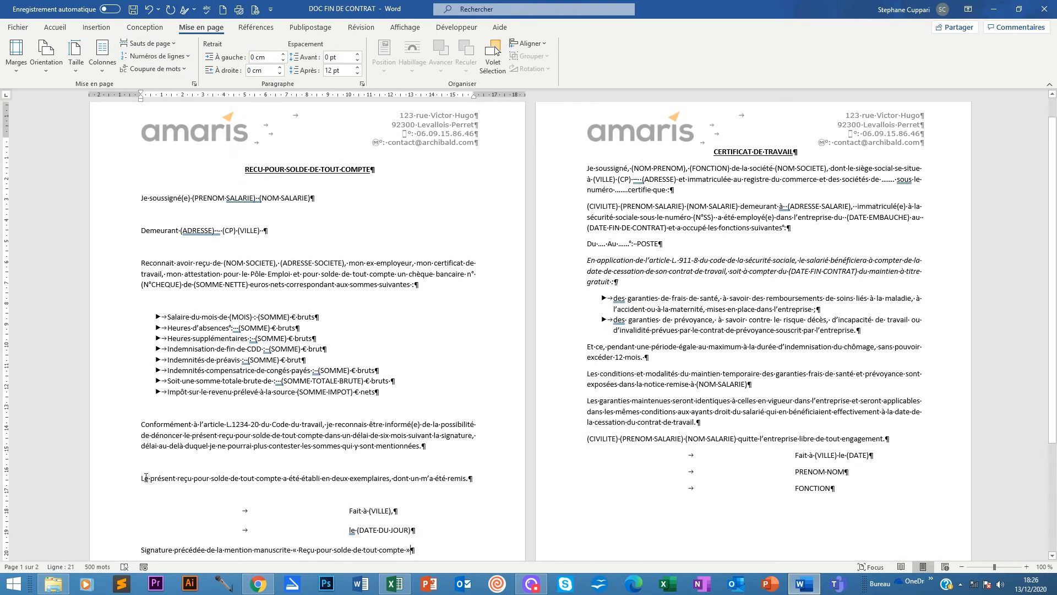
drag(142, 476, 416, 541)
click(372, 510)
drag(355, 511, 413, 549)
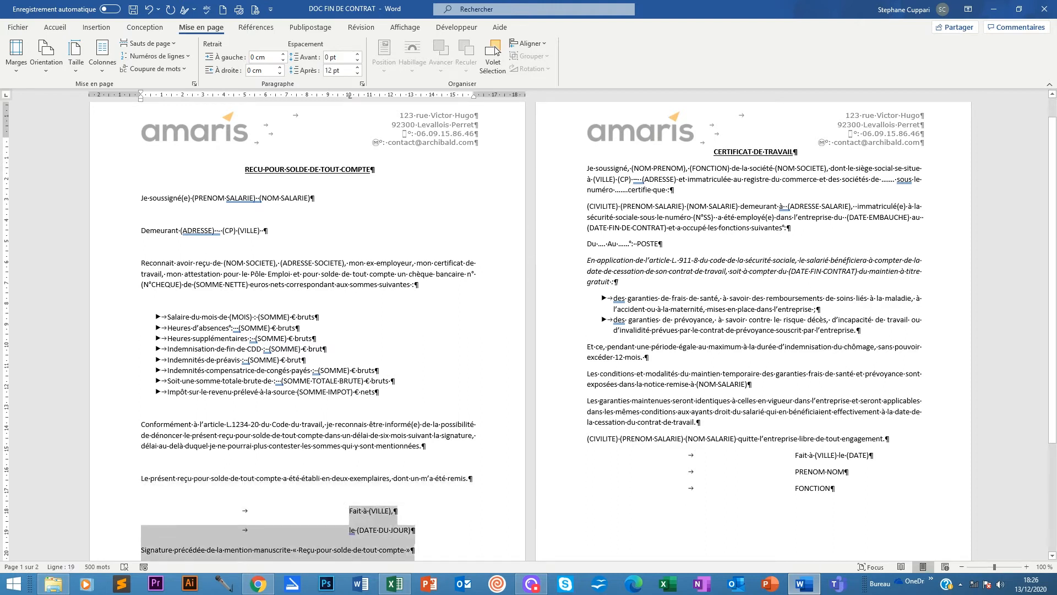
click(358, 67)
scroll(339, 381, down, 5)
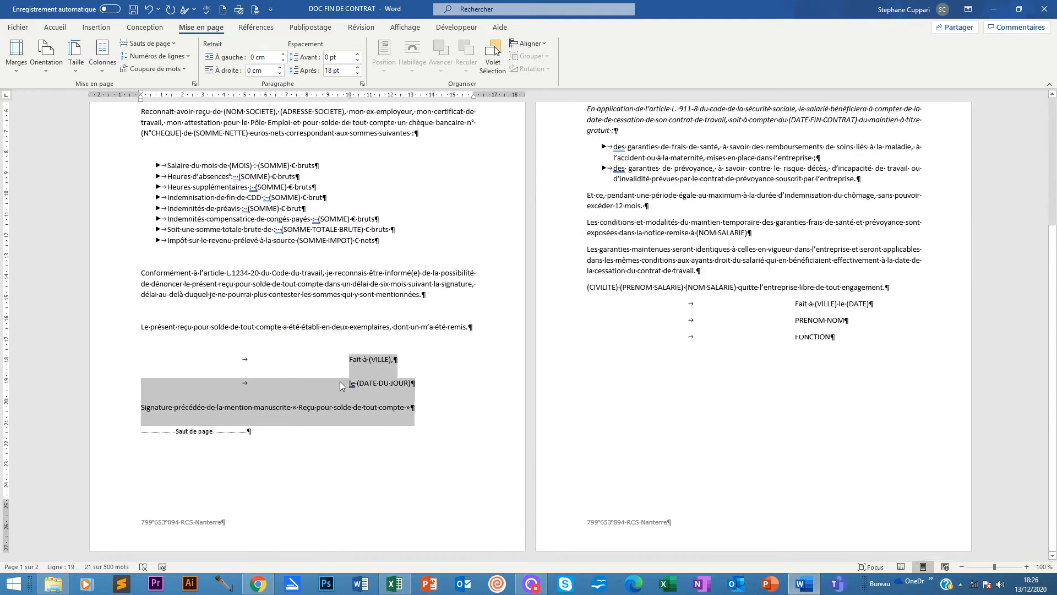
click(396, 402)
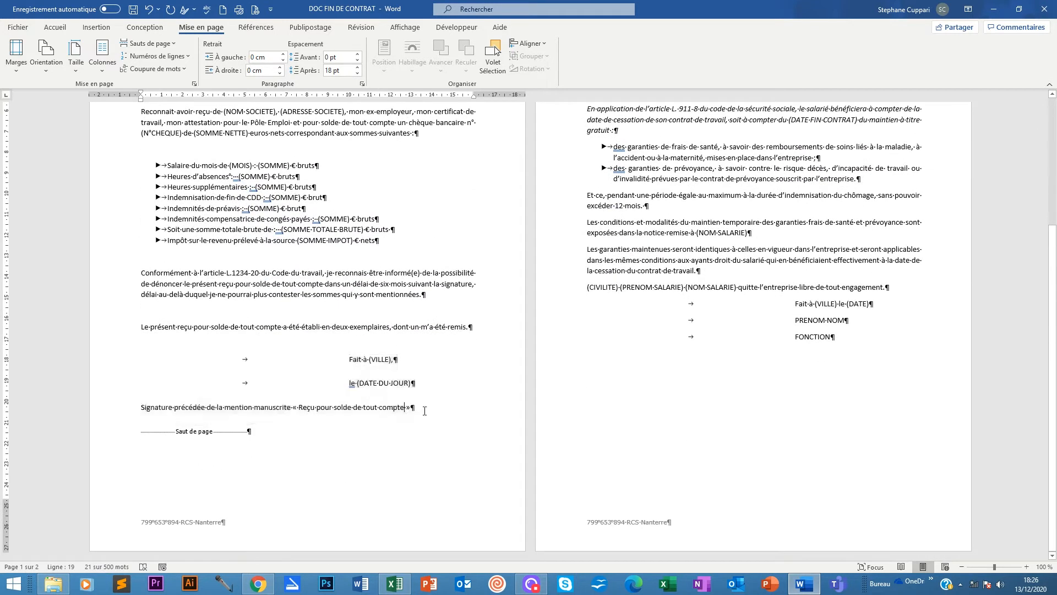
scroll(426, 410, up, 5)
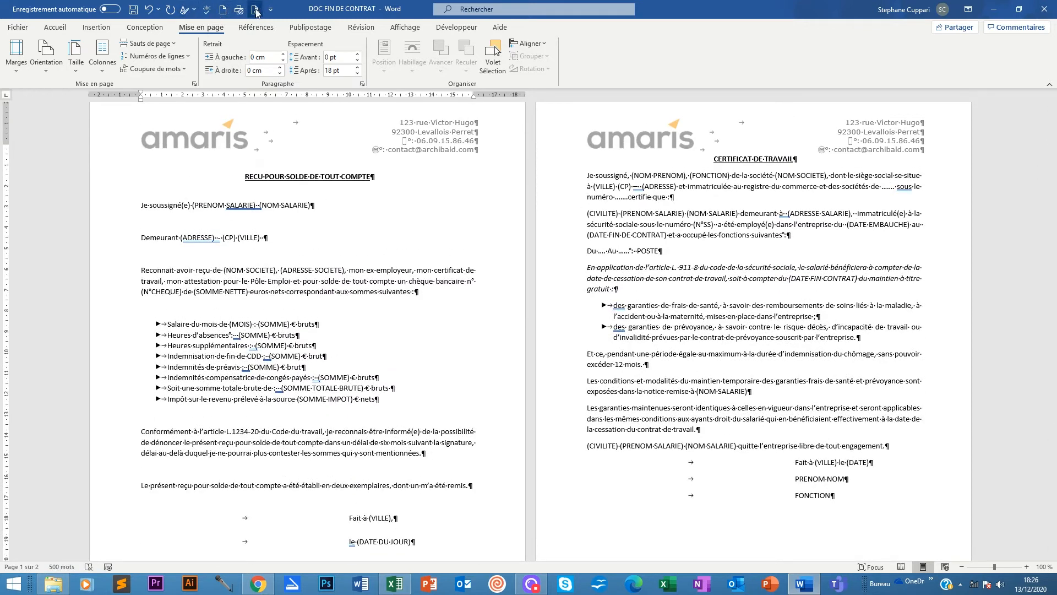
click(256, 10)
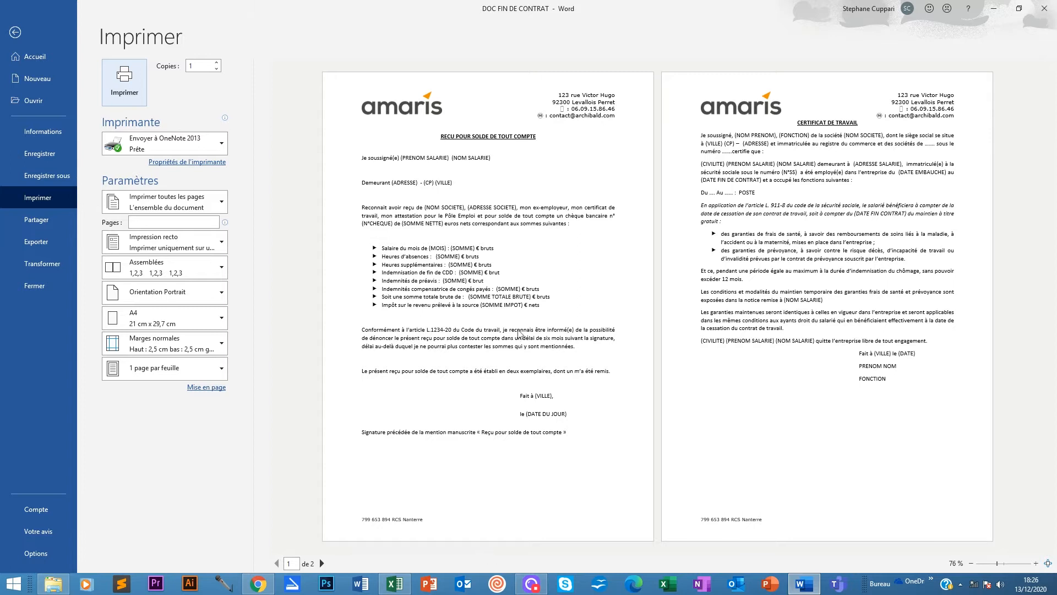
click(15, 32)
scroll(341, 495, up, 5)
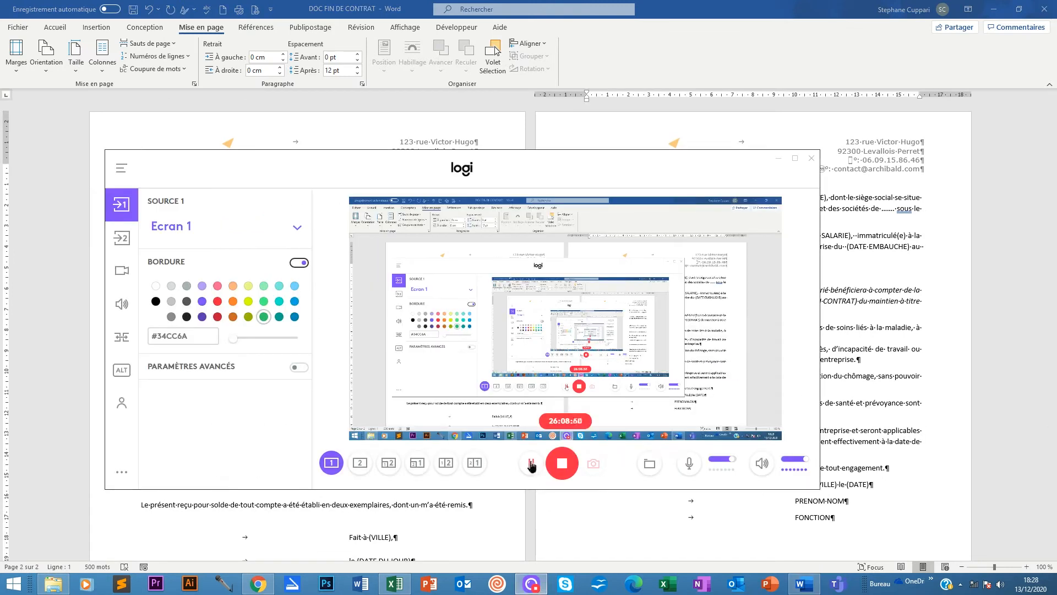
click(777, 160)
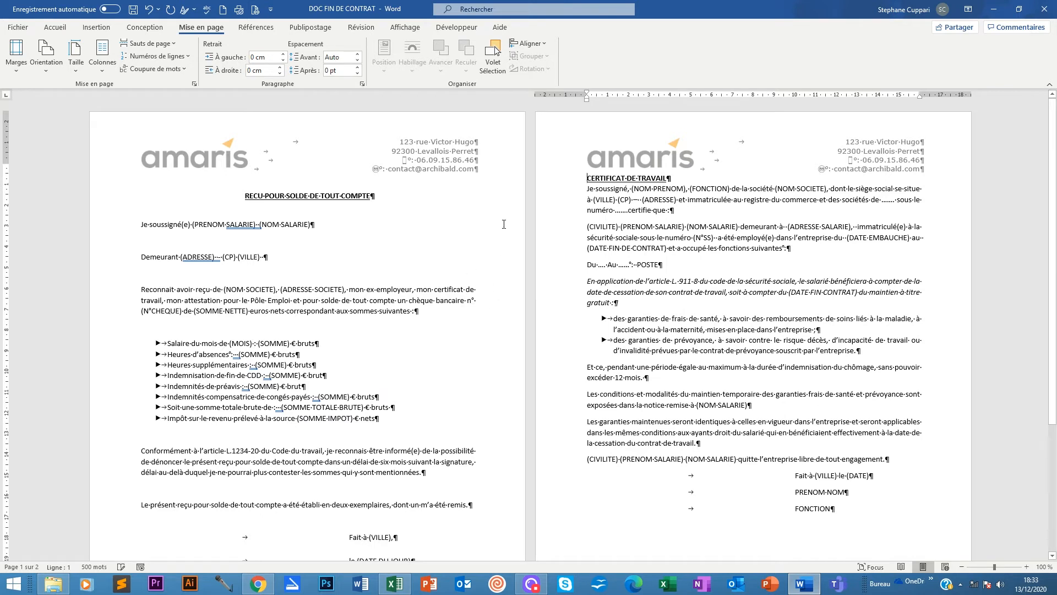
scroll(563, 310, down, 5)
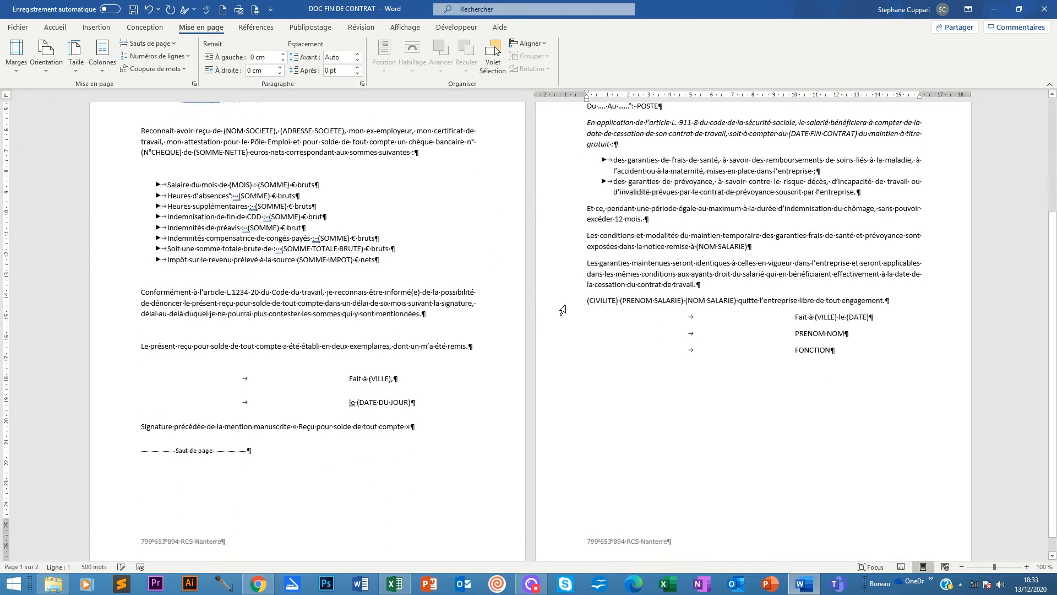
scroll(563, 310, up, 5)
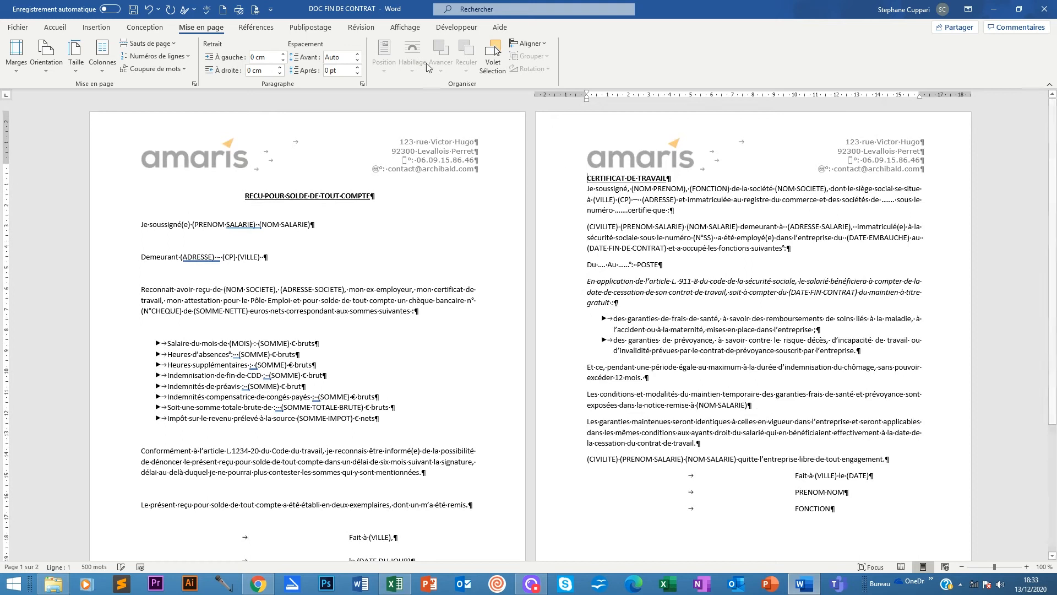
Try several larger values for the space before CERTIFICAT DE TRAVAIL, settling on 6 pt.
click(358, 55)
click(358, 55)
click(358, 55)
click(358, 55)
click(357, 55)
click(358, 55)
click(358, 55)
click(358, 61)
click(358, 61)
click(358, 61)
click(358, 61)
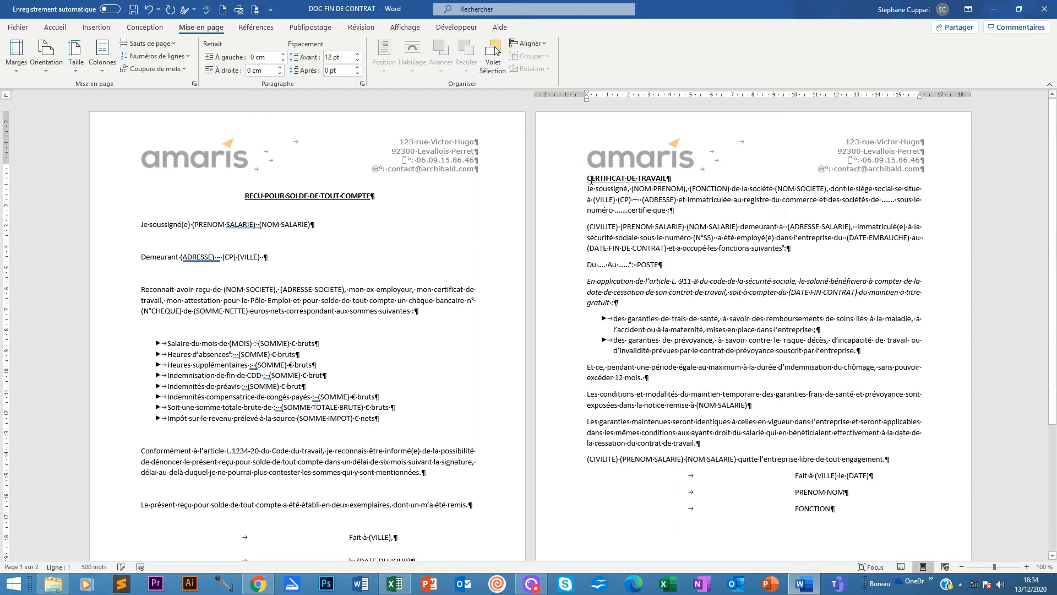
click(358, 54)
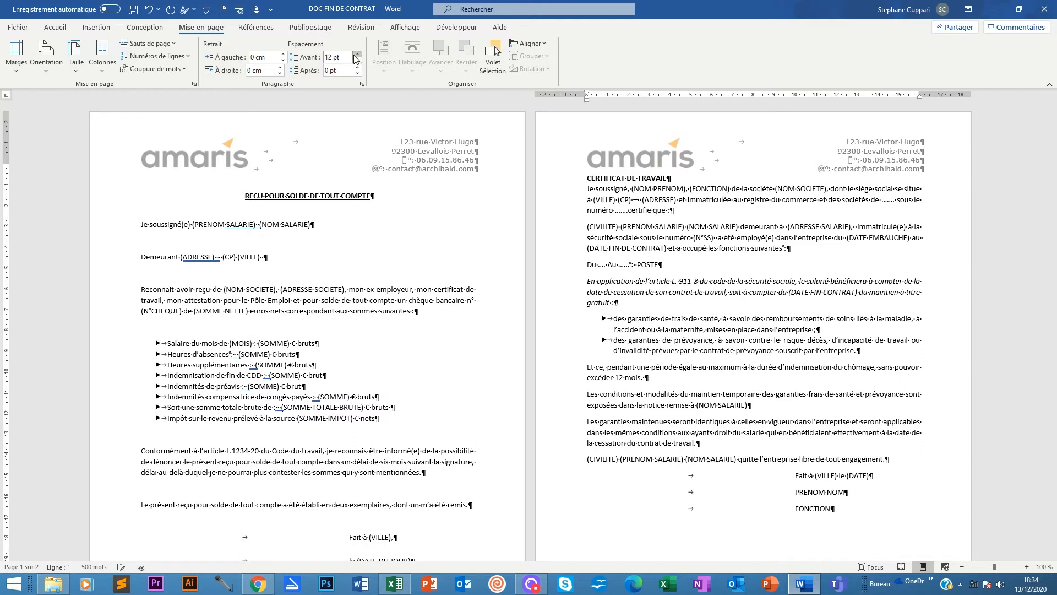
click(357, 55)
click(357, 54)
click(358, 61)
click(358, 60)
Select the receipt's 'Saut de page' line and deselect it unchanged, then switch to the Accueil ribbon.
scroll(210, 287, down, 3)
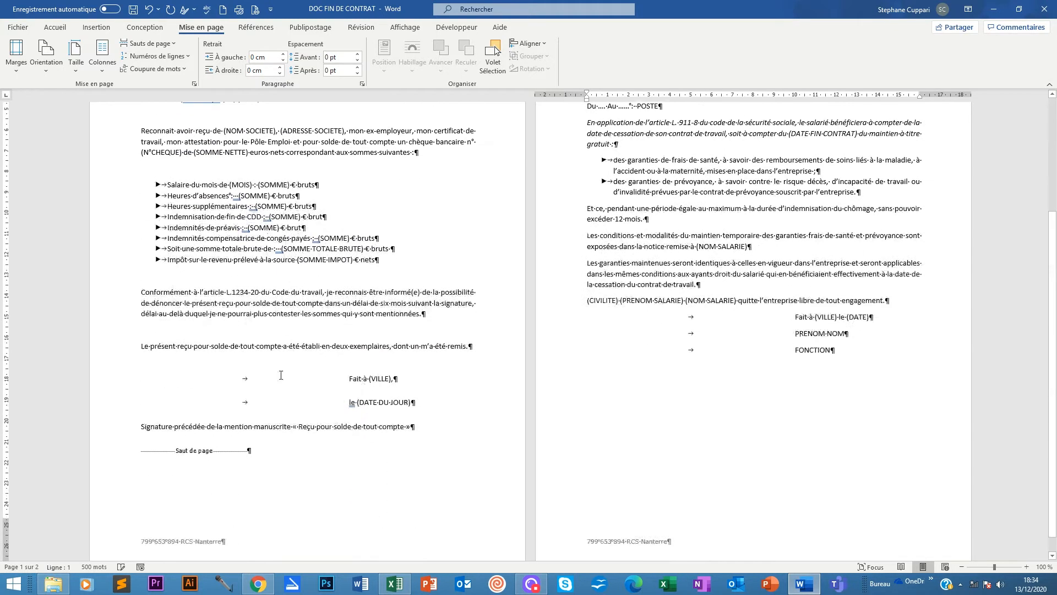
click(258, 454)
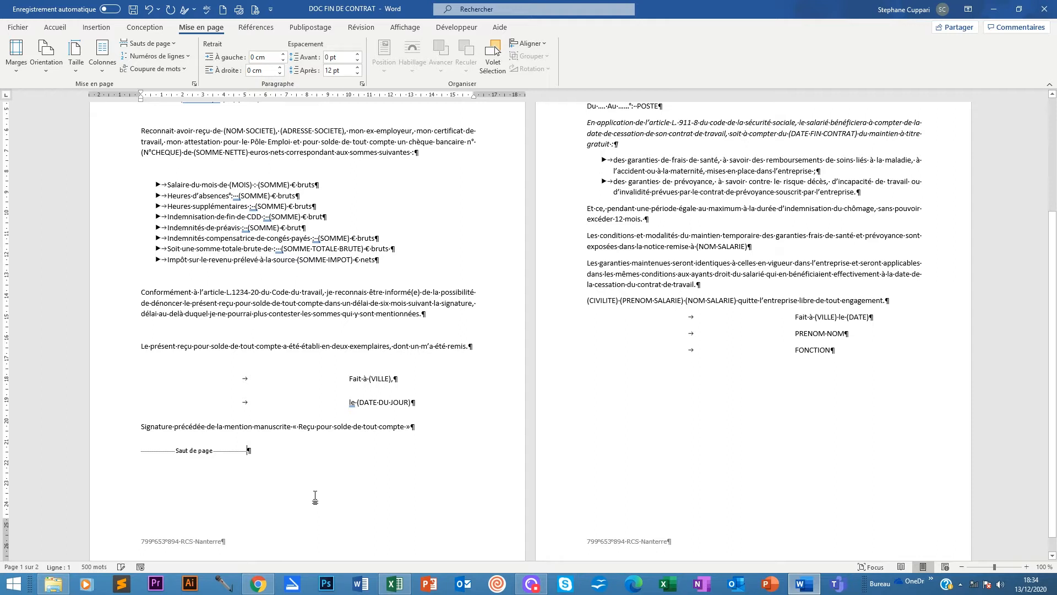
scroll(315, 498, up, 2)
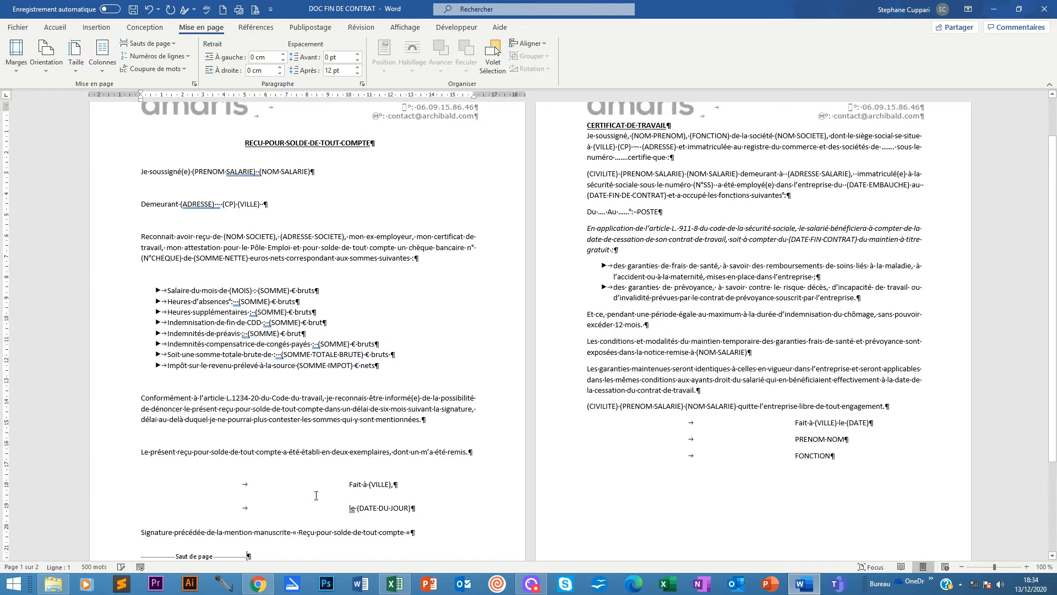
scroll(316, 496, down, 2)
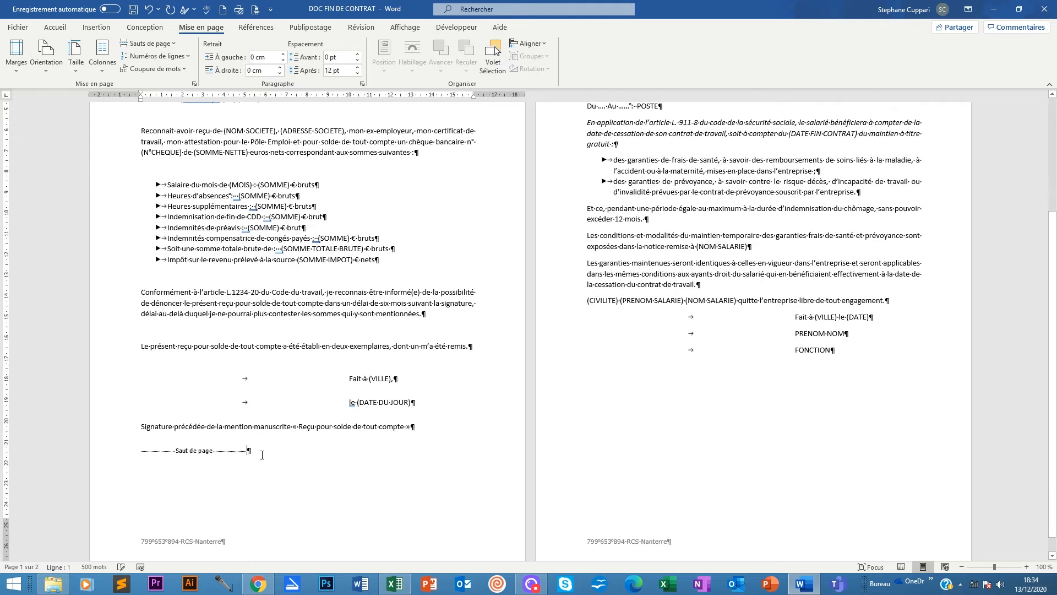
key(shift+Left)
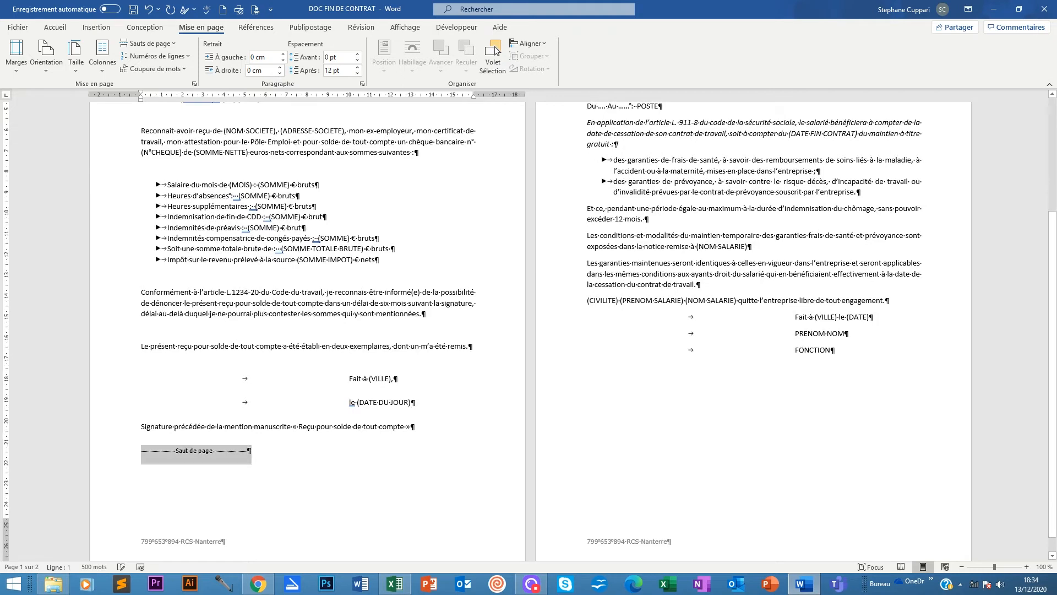
drag(253, 450, 81, 450)
drag(81, 451, 247, 450)
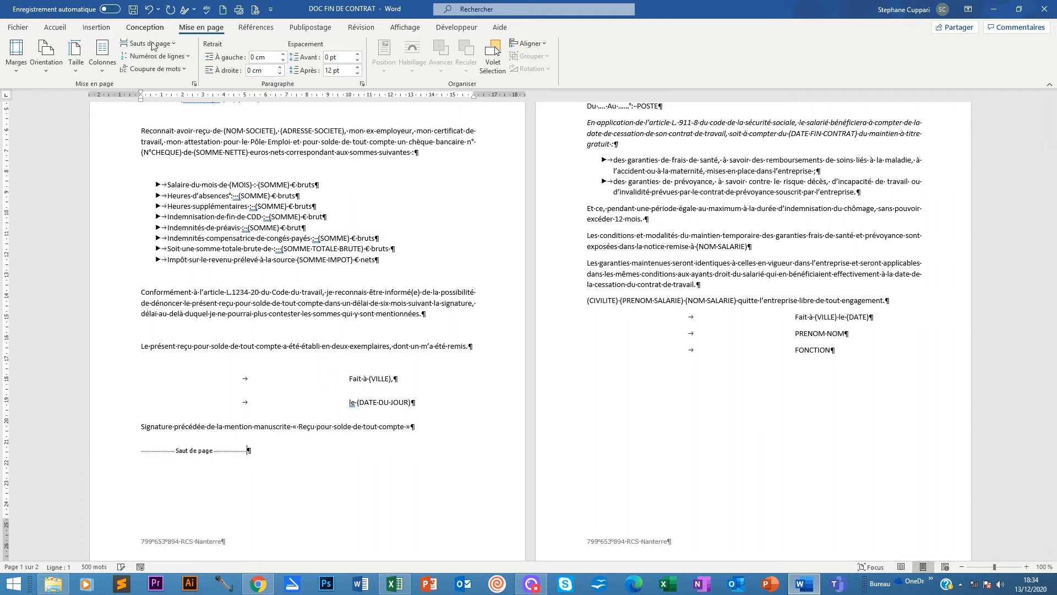
scroll(589, 182, up, 5)
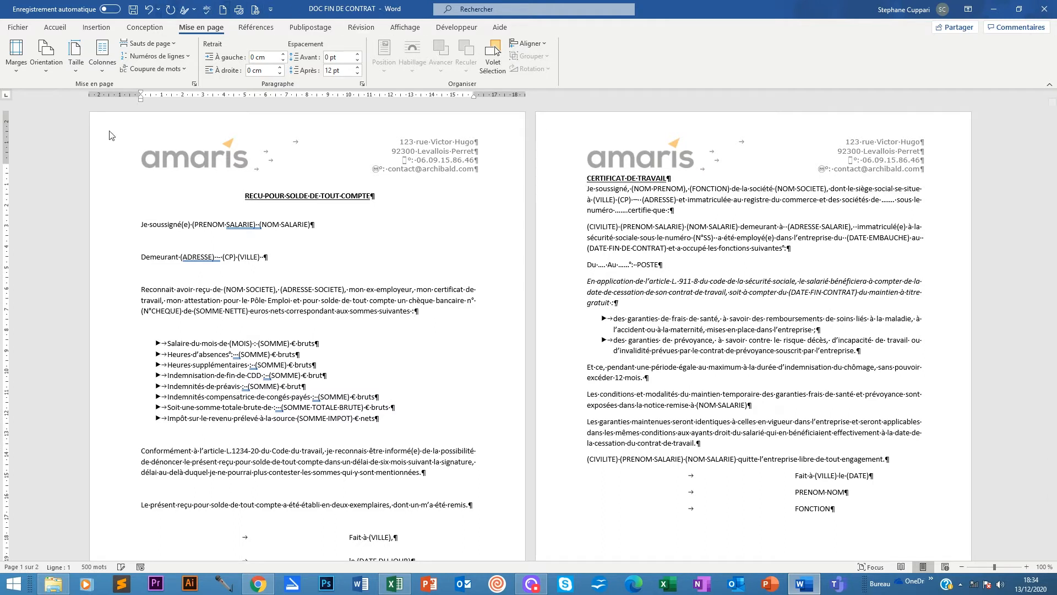
scroll(260, 409, down, 4)
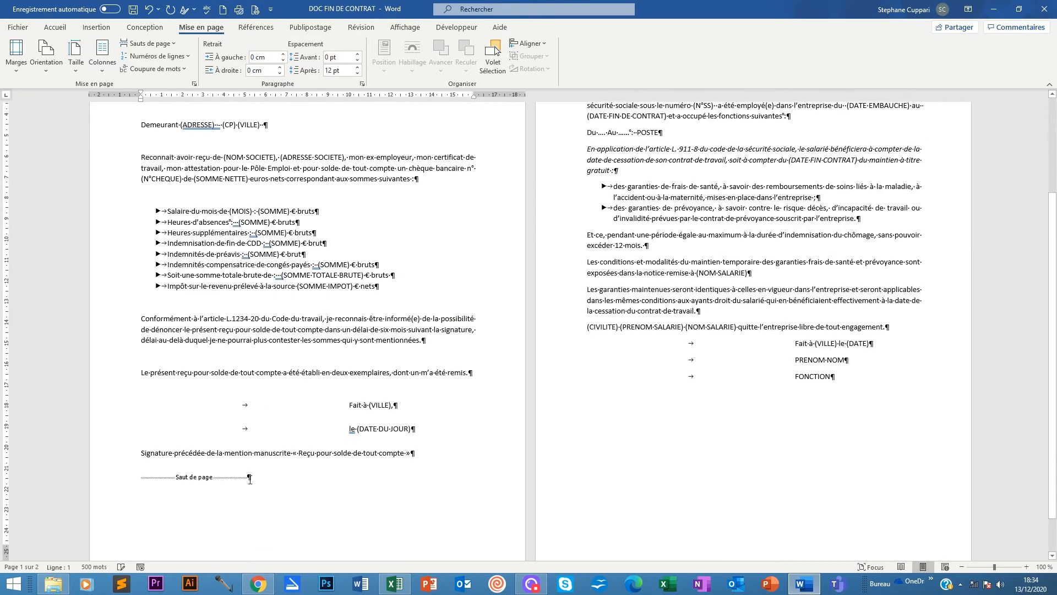
scroll(249, 477, down, 1)
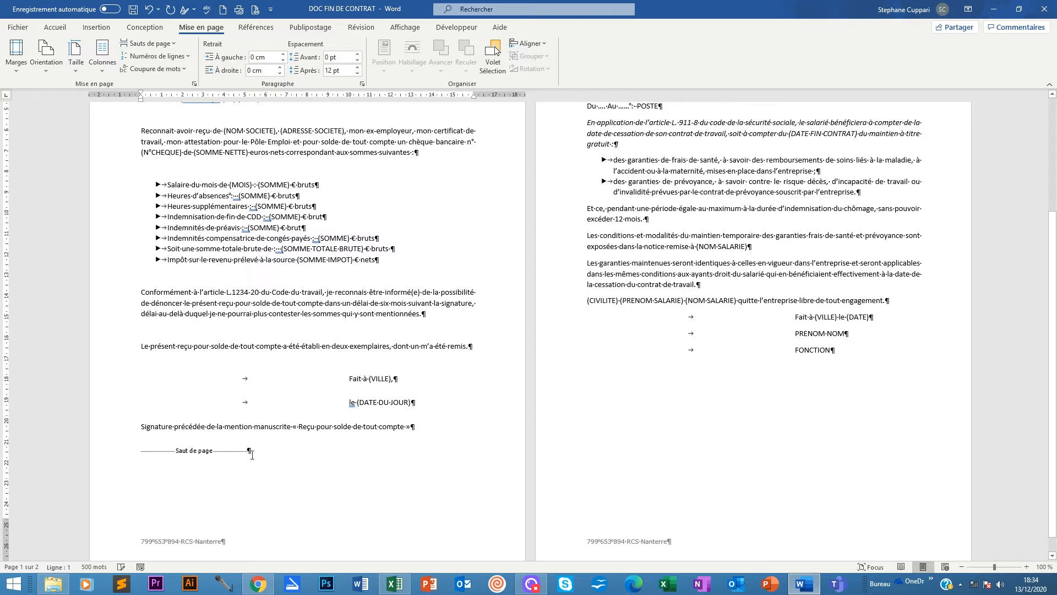
click(55, 26)
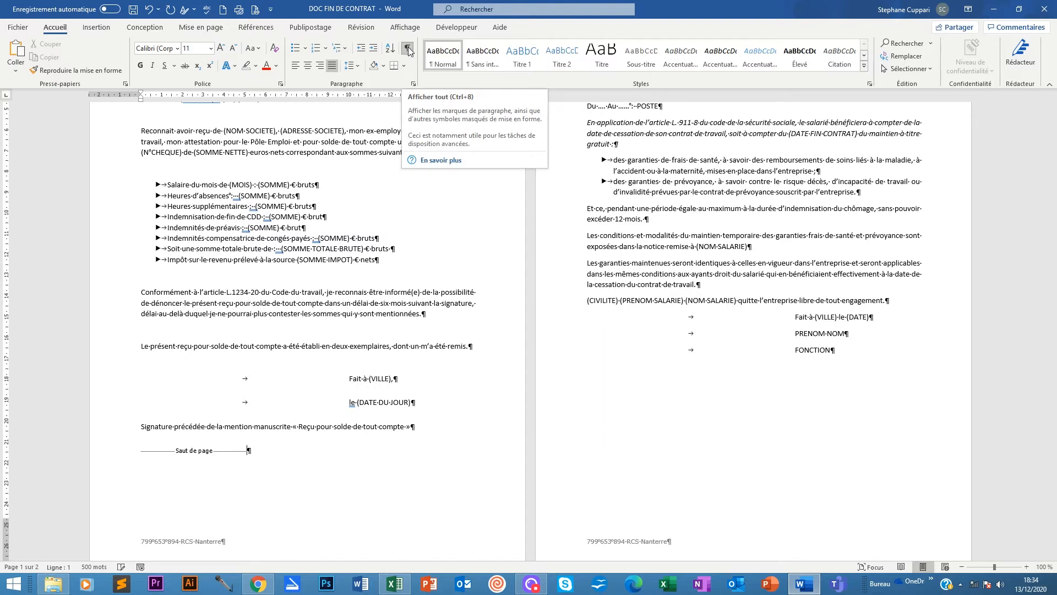
Place the caret after the receipt's page break and open the Mise en page Sauts de page list.
click(260, 452)
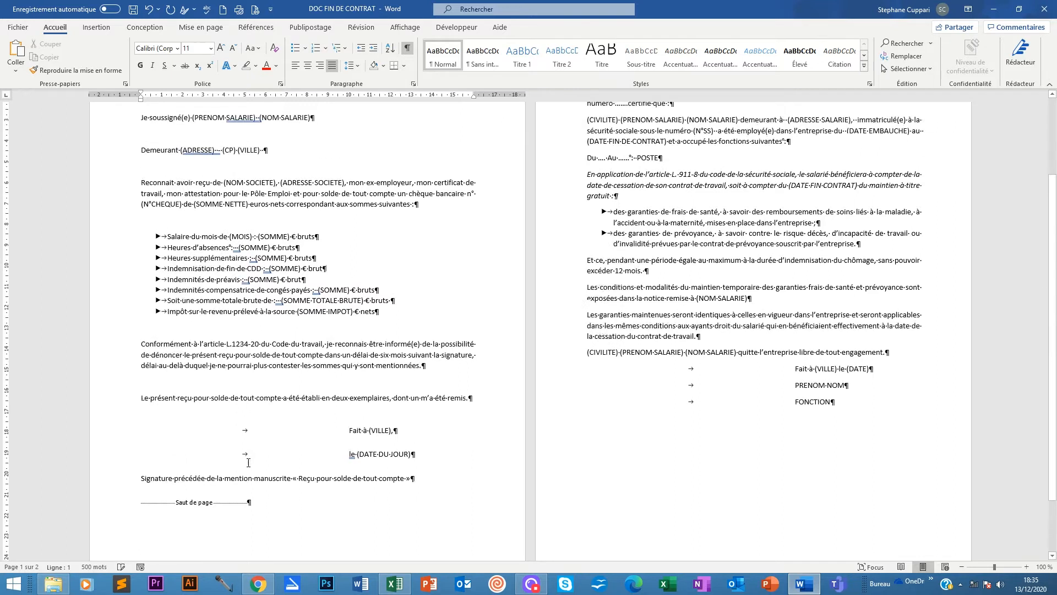
scroll(313, 485, up, 2)
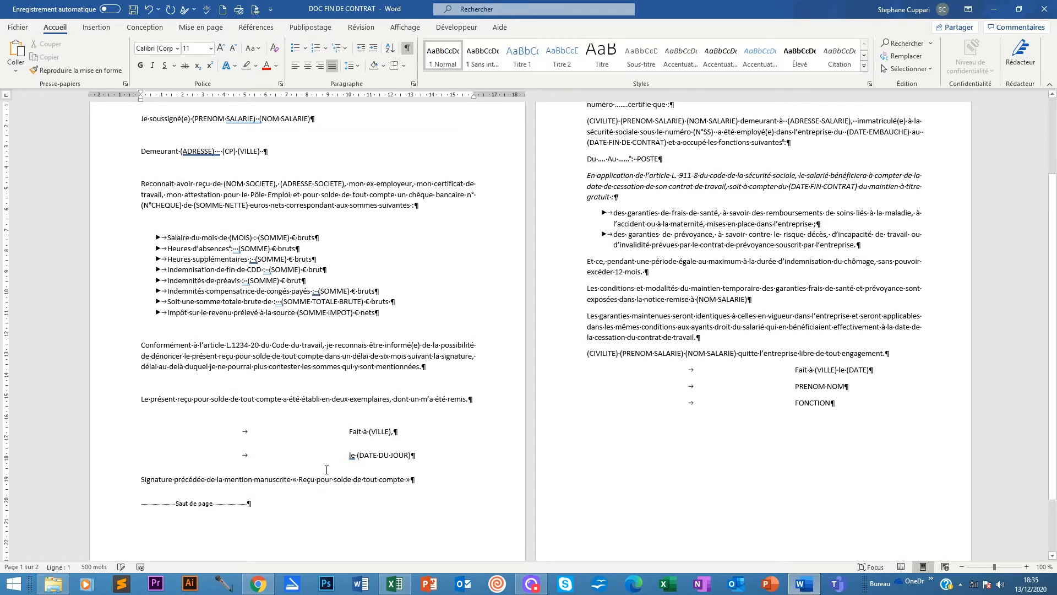
scroll(327, 470, up, 4)
scroll(327, 470, down, 5)
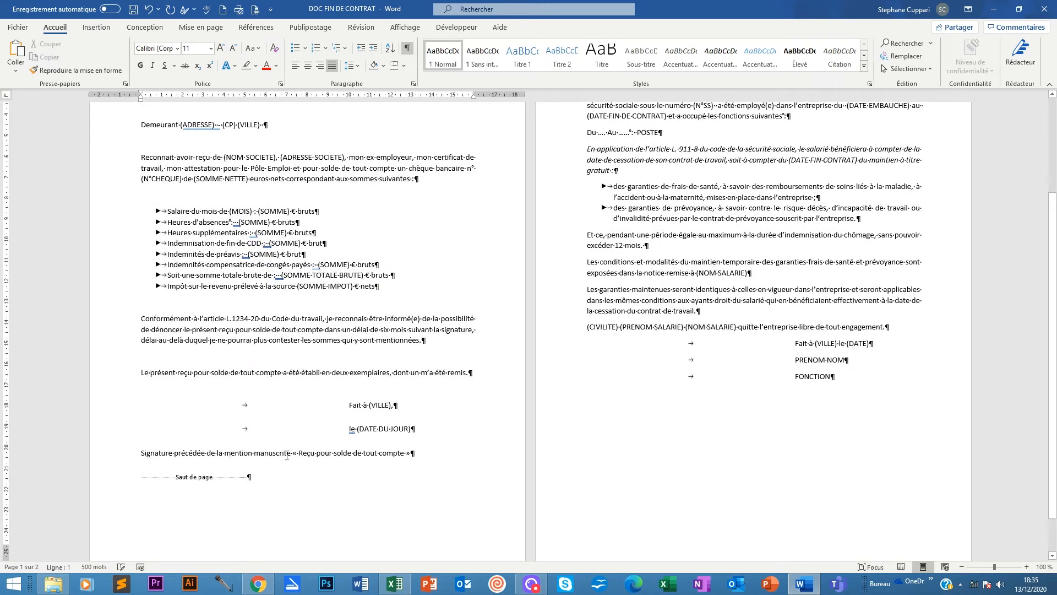
click(86, 28)
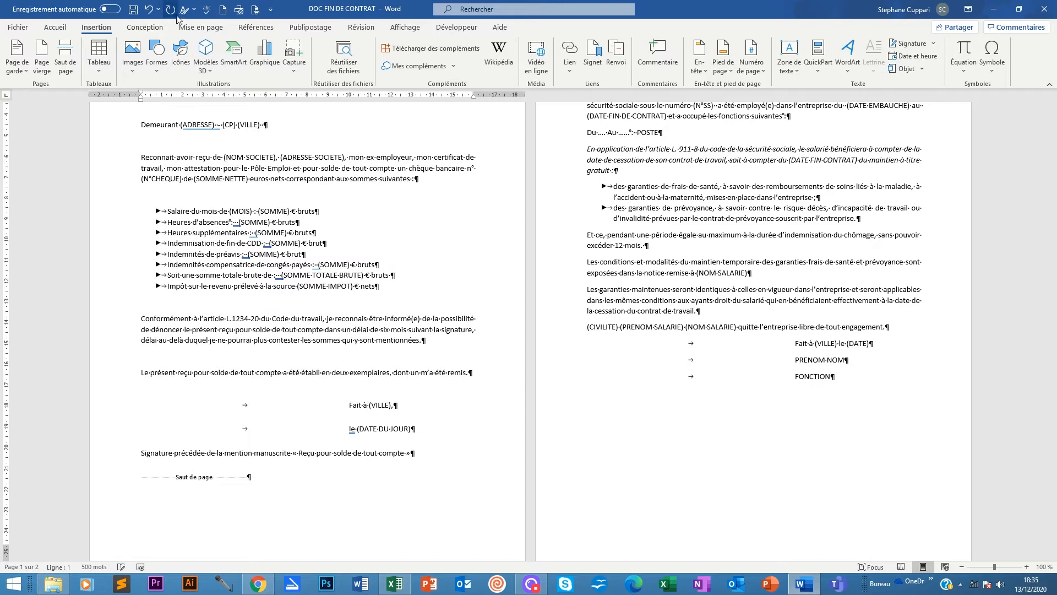
click(196, 27)
click(174, 43)
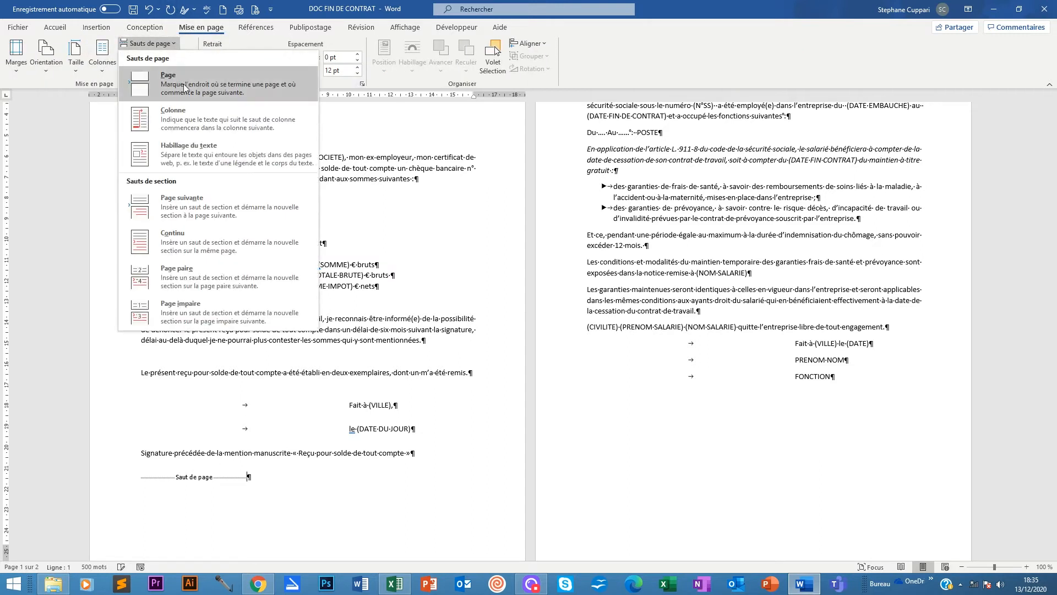
Insert a Page suivante section break after the page break, then undo it.
click(185, 204)
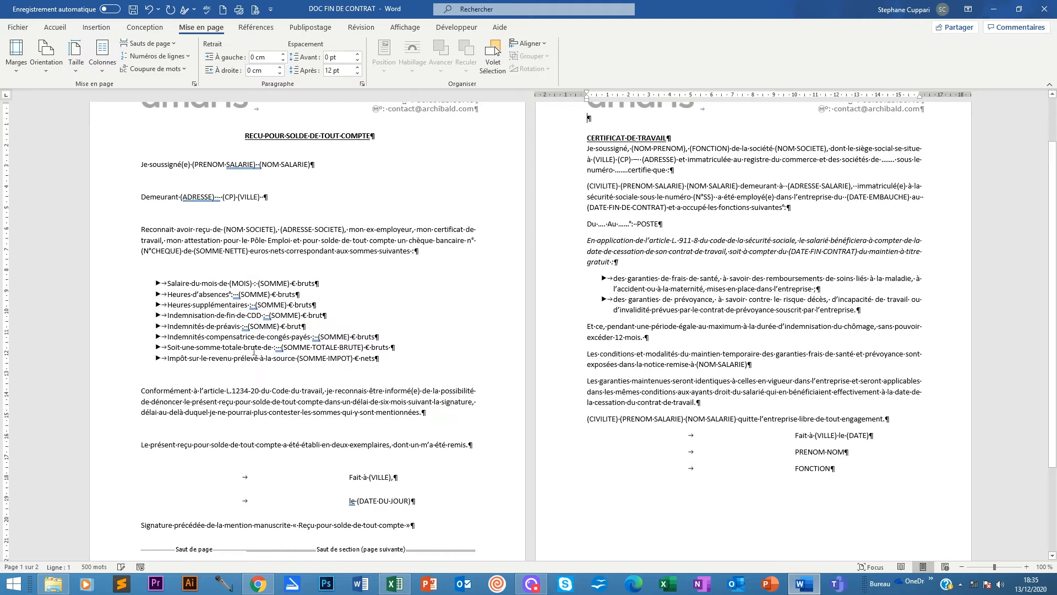
scroll(253, 351, down, 4)
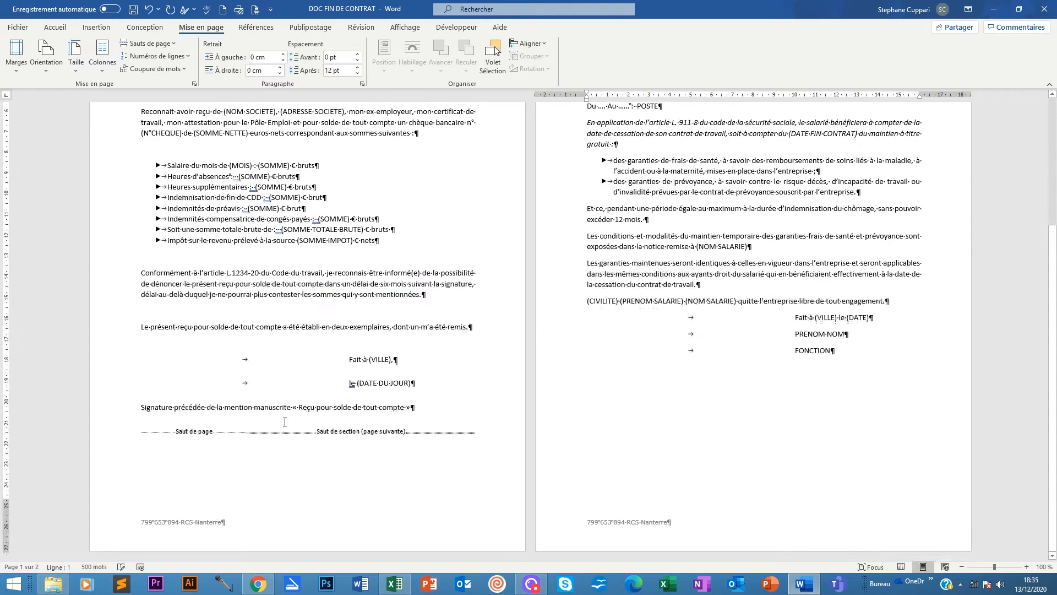
double_click(244, 431)
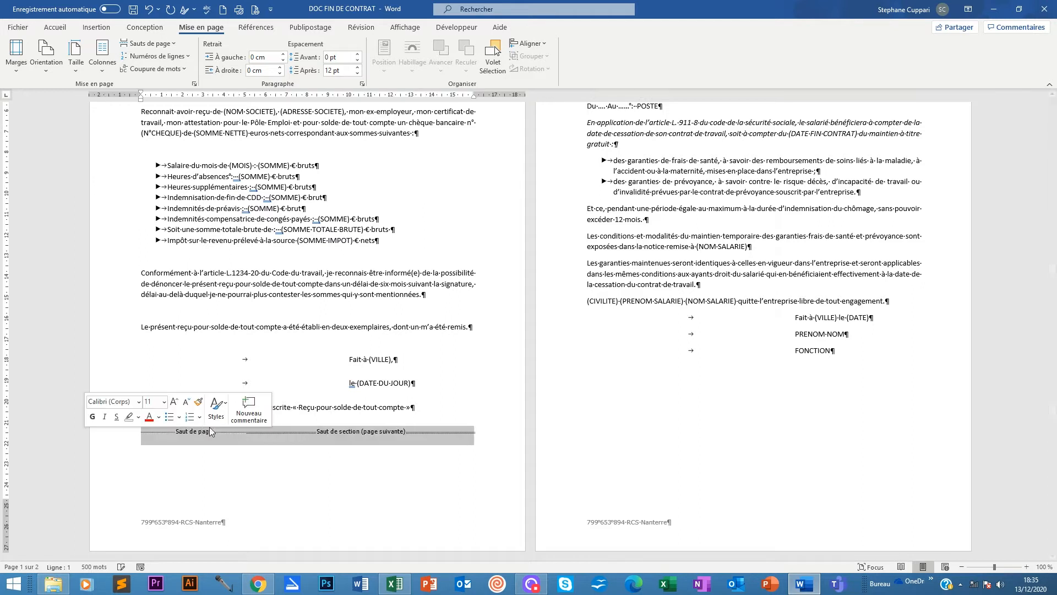
click(242, 431)
mouse_move(244, 431)
mouse_down()
mouse_move(140, 431)
mouse_move(240, 439)
mouse_up()
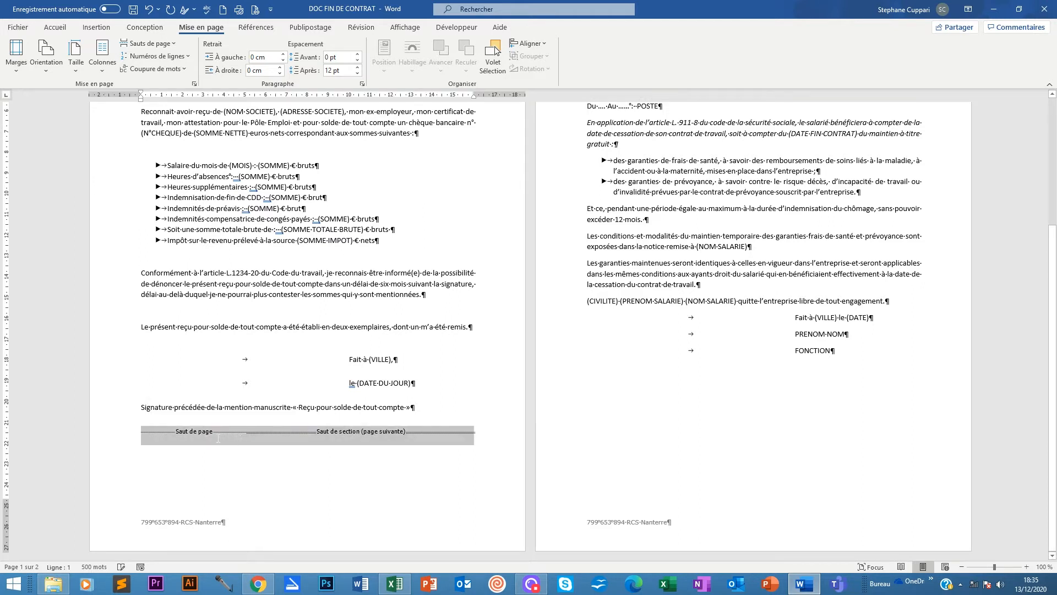
click(269, 441)
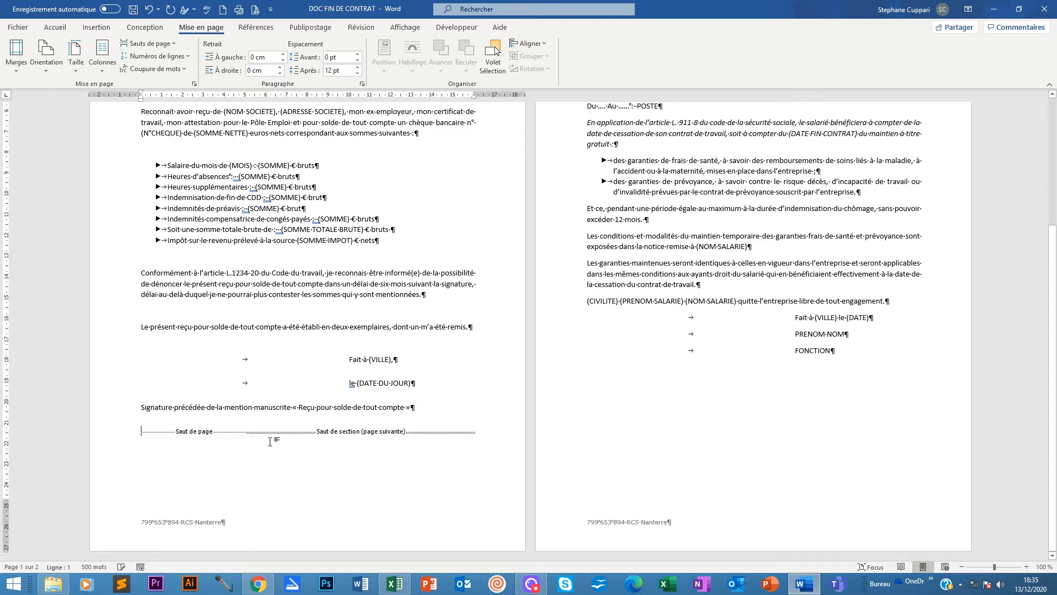
key(ctrl+z)
Delete the old page break and insert a Page suivante section break in its place.
drag(249, 432, 176, 432)
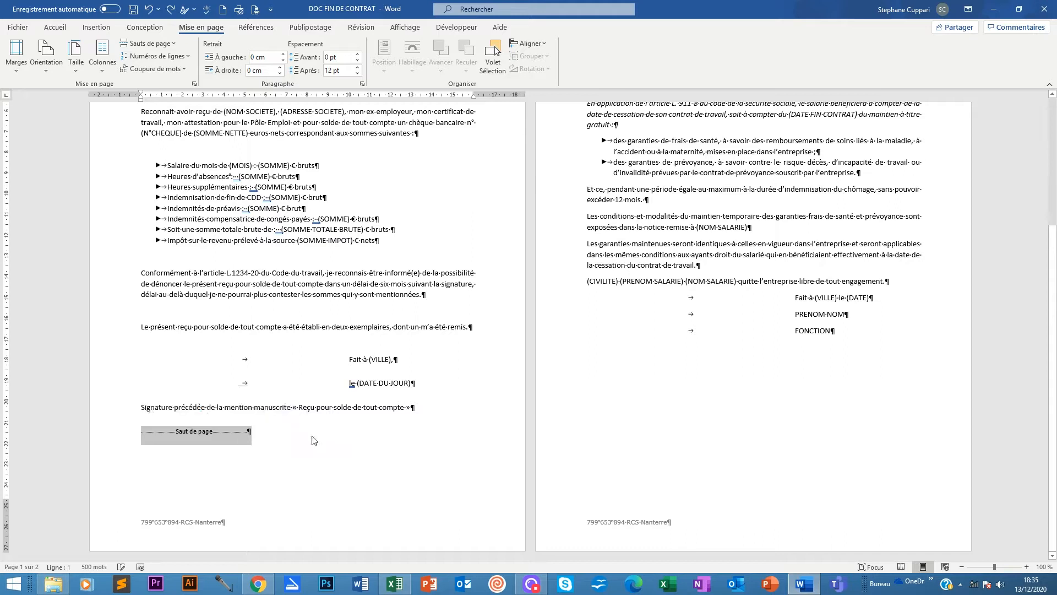
click(247, 431)
click(167, 431)
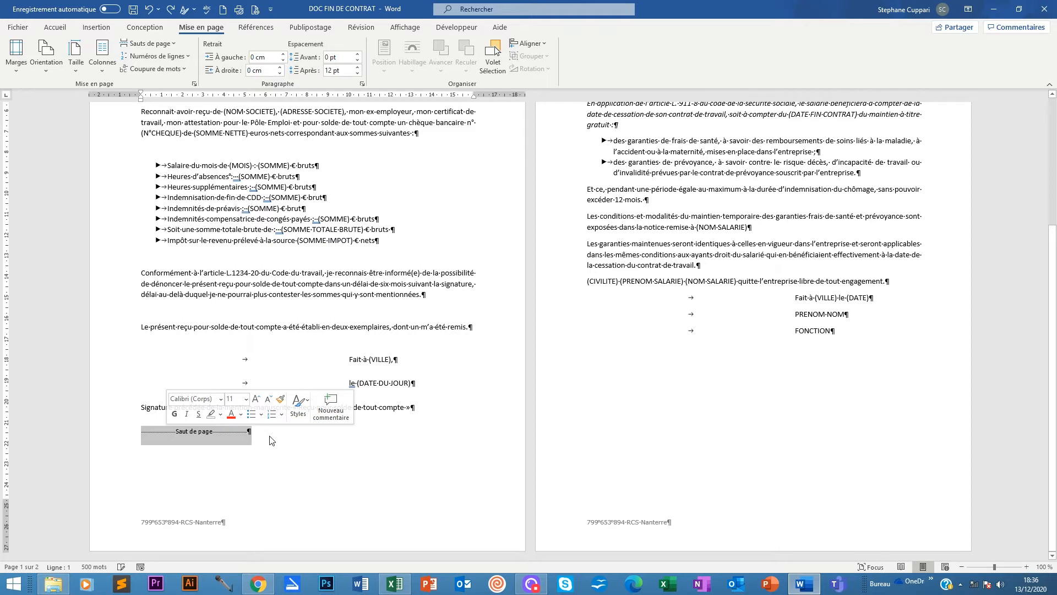
key(Delete)
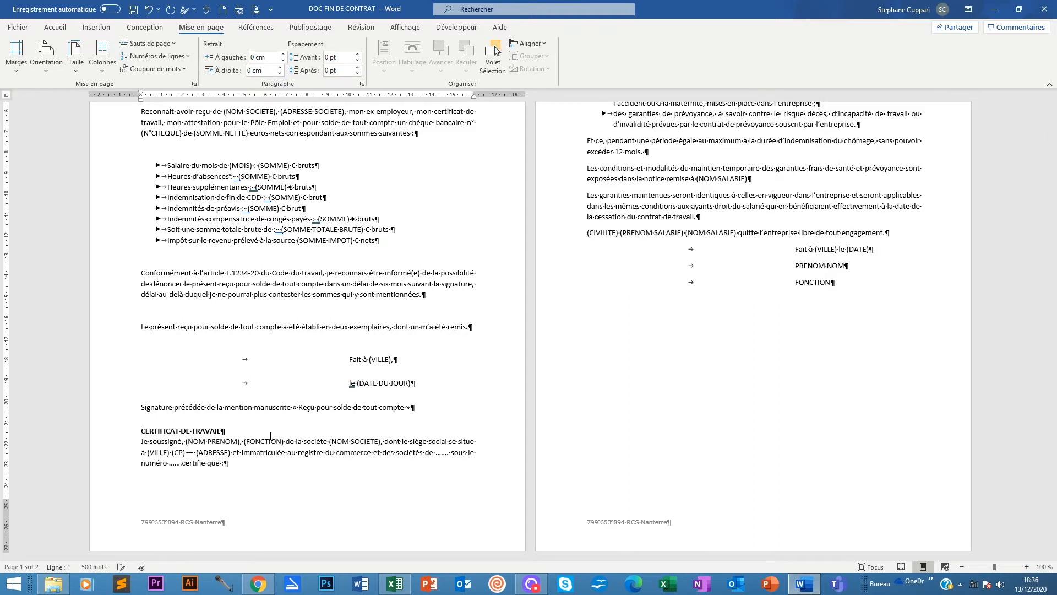
click(171, 45)
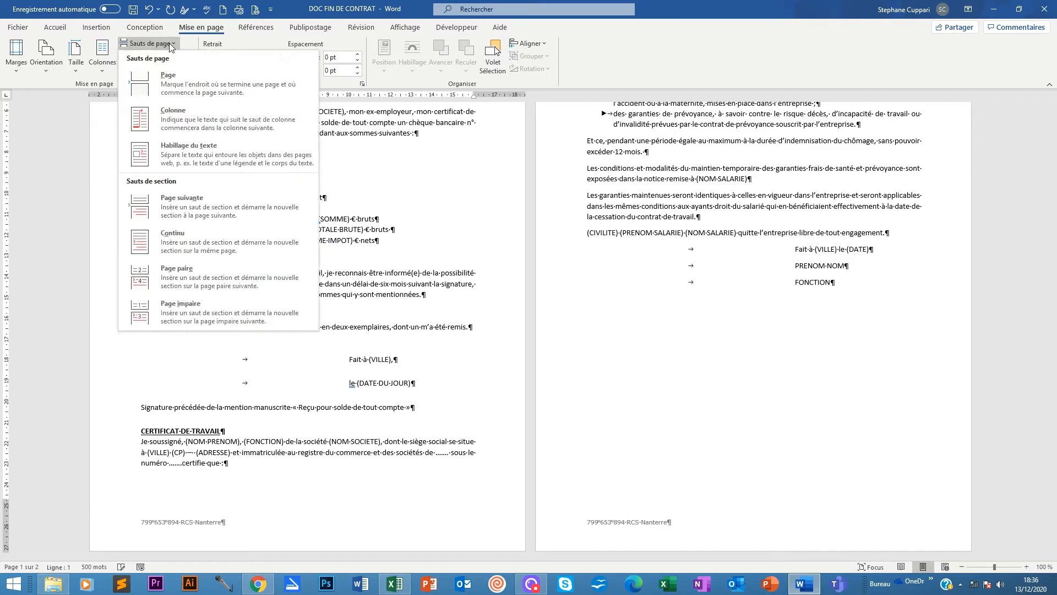
click(171, 201)
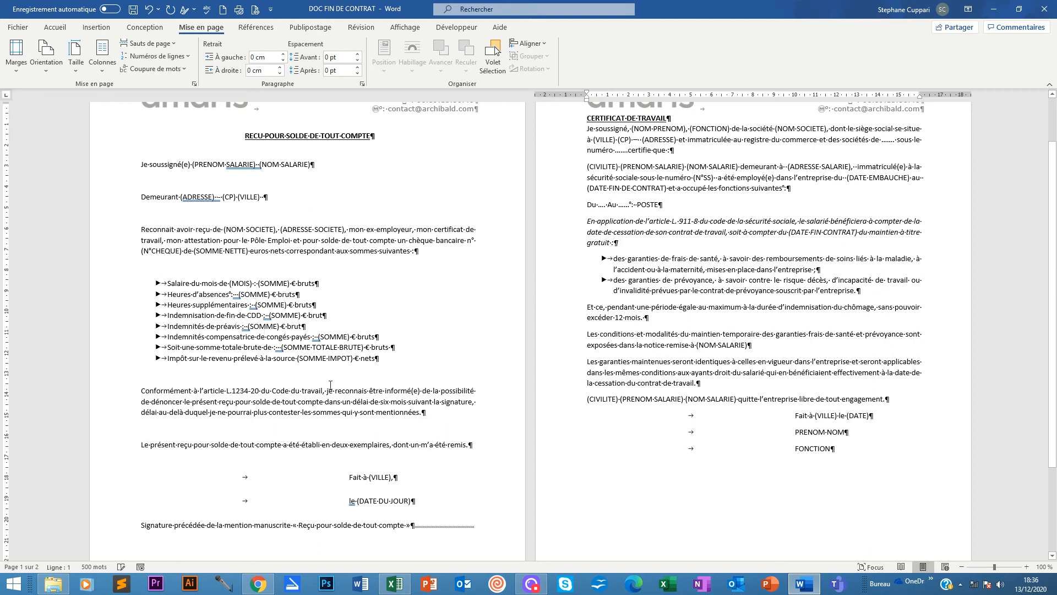
Raise the space before the CERTIFICAT DE TRAVAIL title to 24 pt, comparing it with the receipt title.
scroll(352, 476, up, 2)
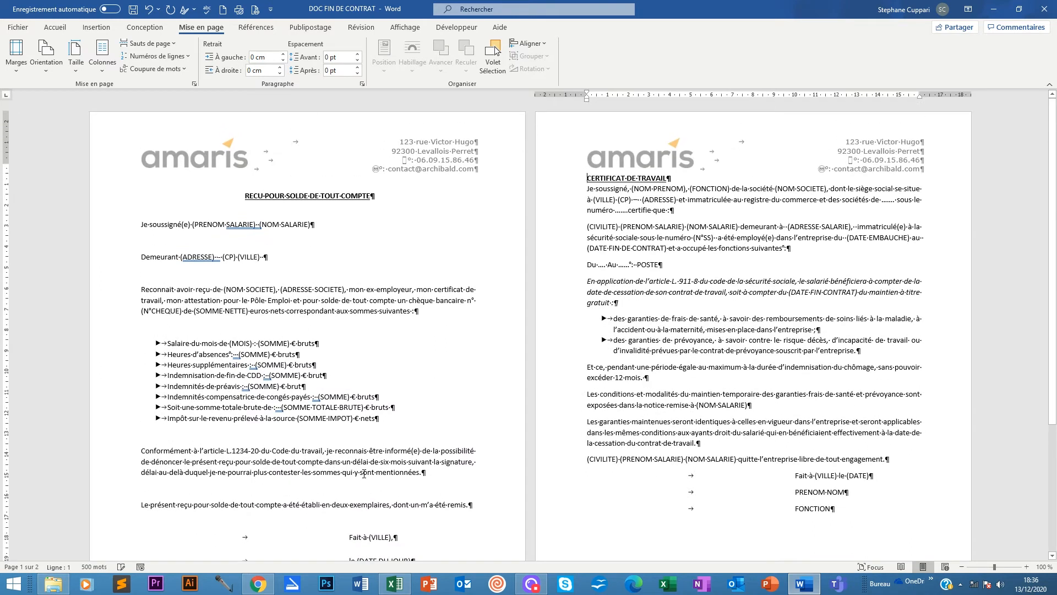
scroll(363, 473, down, 5)
scroll(589, 164, up, 5)
click(358, 54)
click(359, 54)
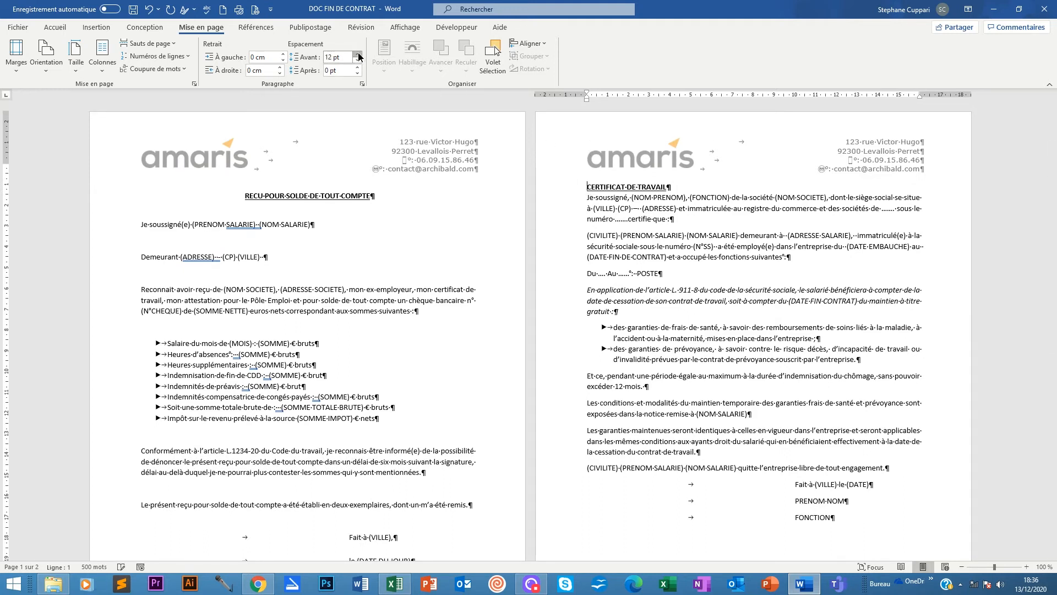
click(359, 54)
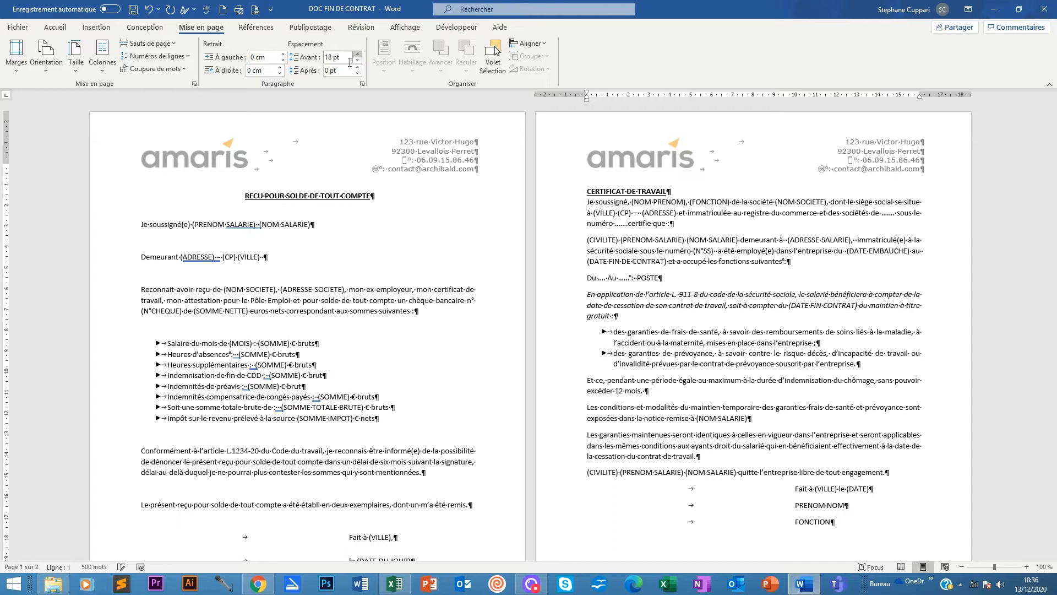
click(246, 196)
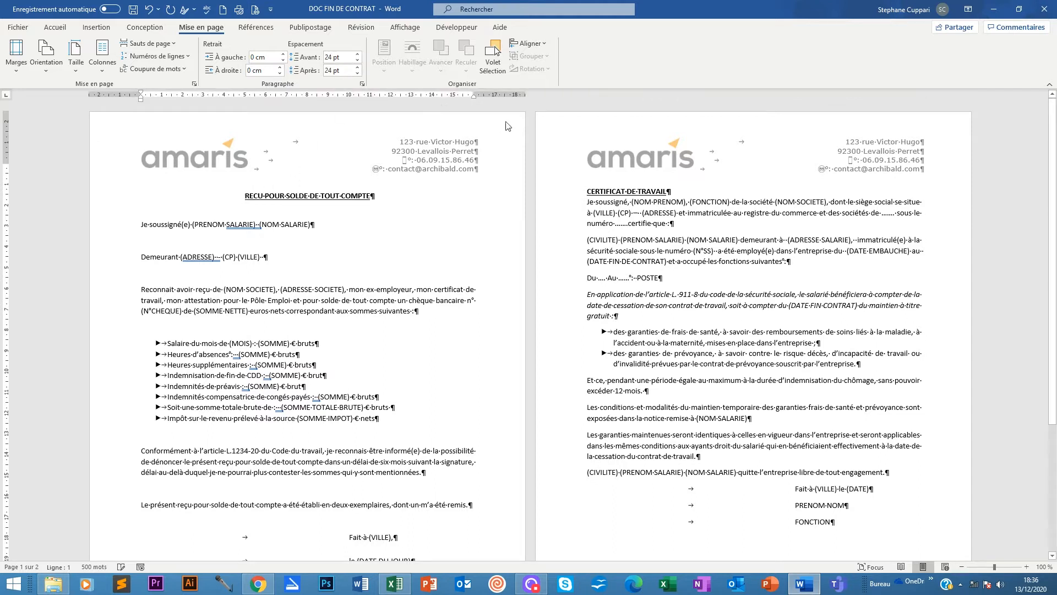
click(589, 193)
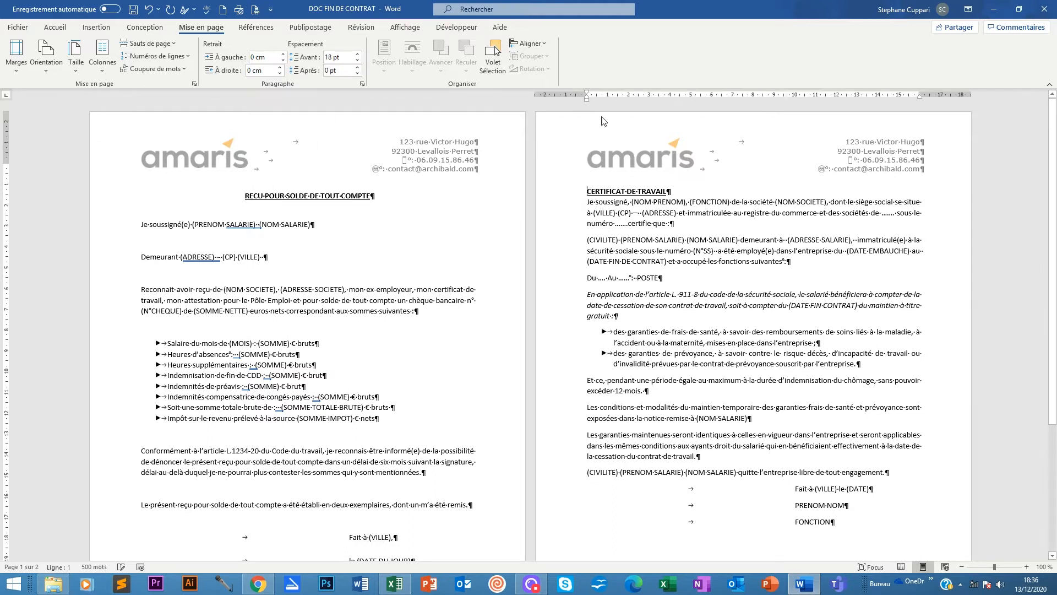
click(357, 54)
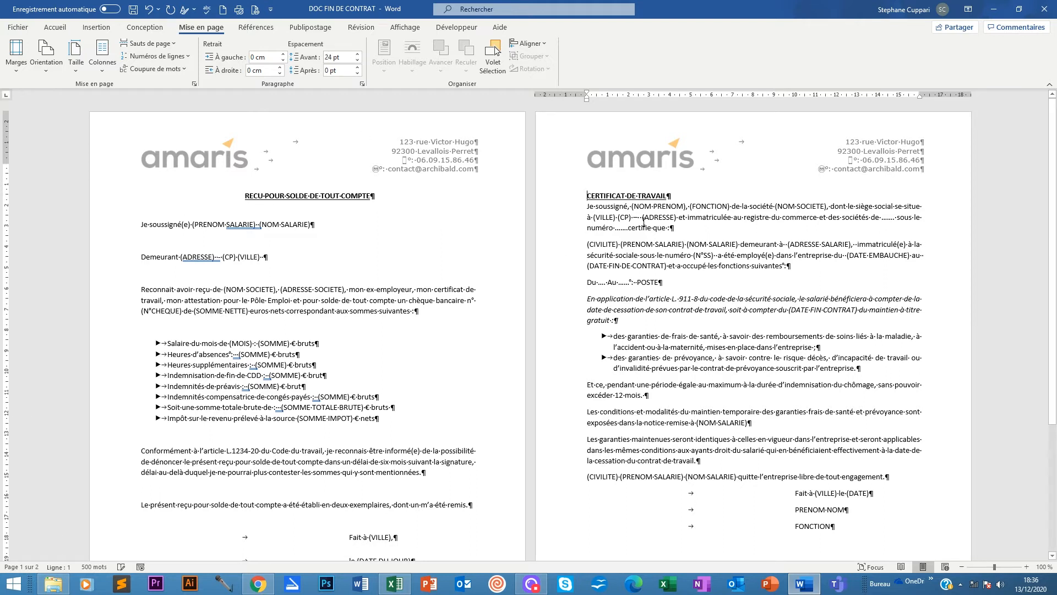
click(379, 196)
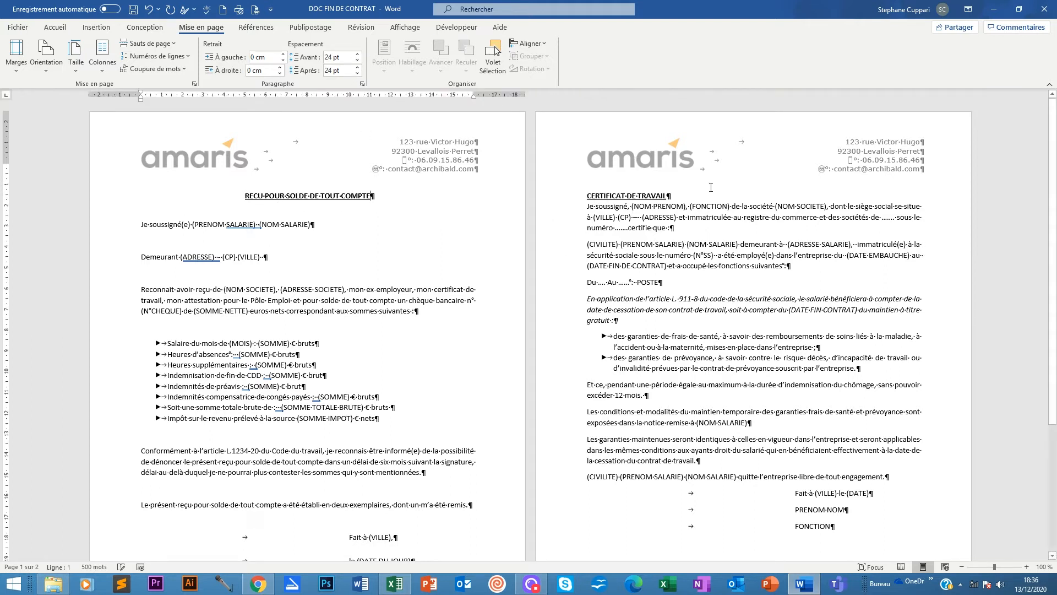
click(664, 197)
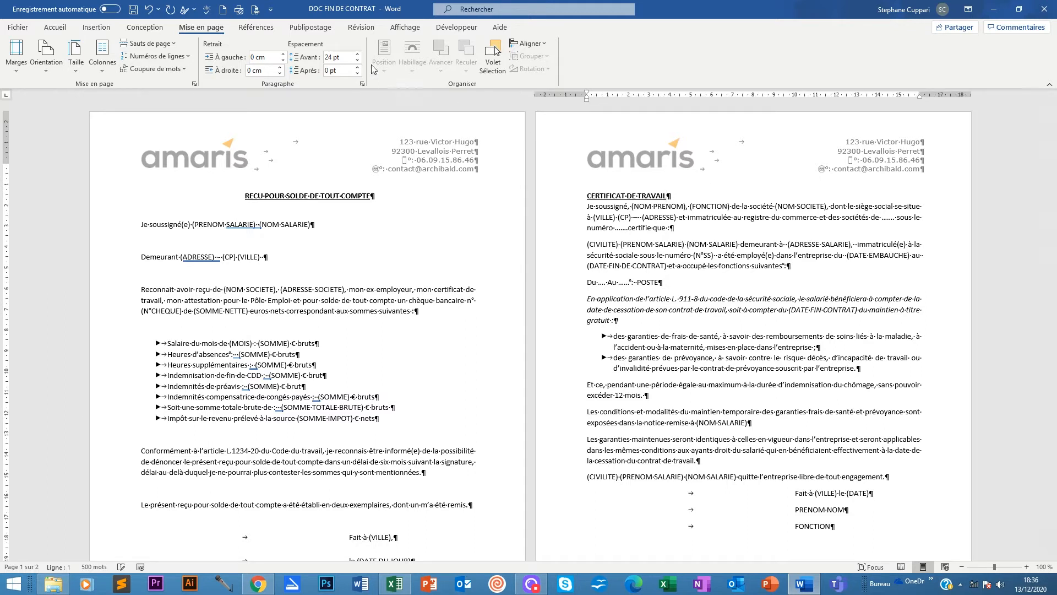
Add 24 pt of space after the CERTIFICAT DE TRAVAIL title.
click(357, 67)
click(357, 68)
click(357, 67)
click(357, 67)
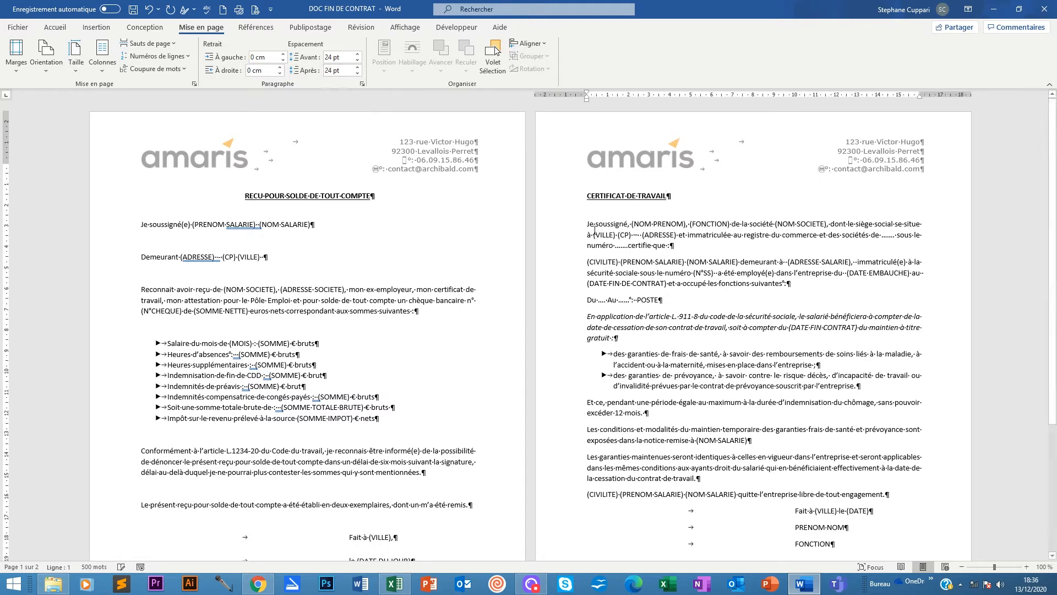
click(143, 223)
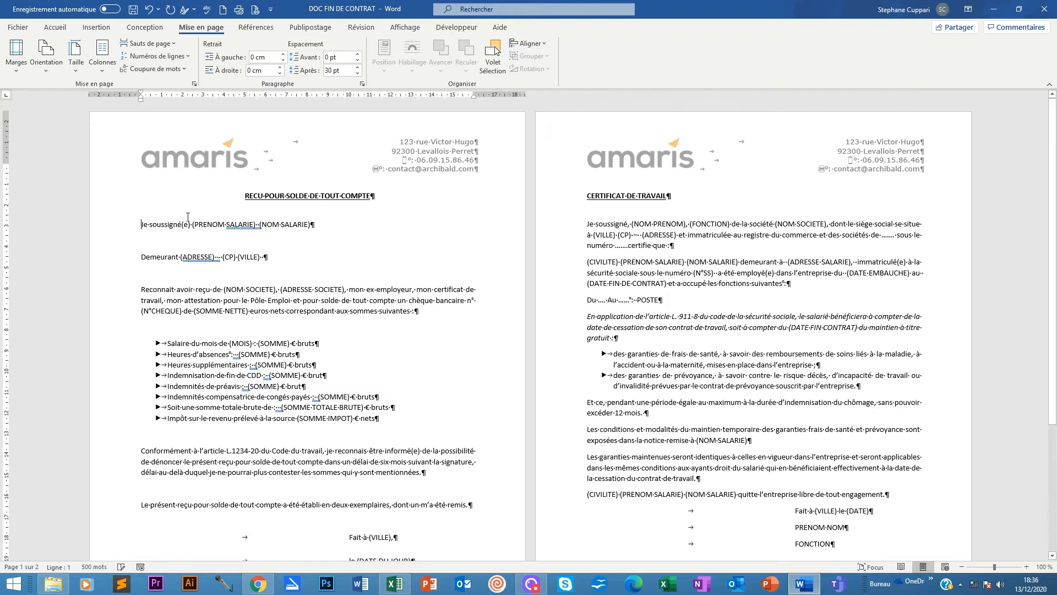
scroll(643, 445, down, 5)
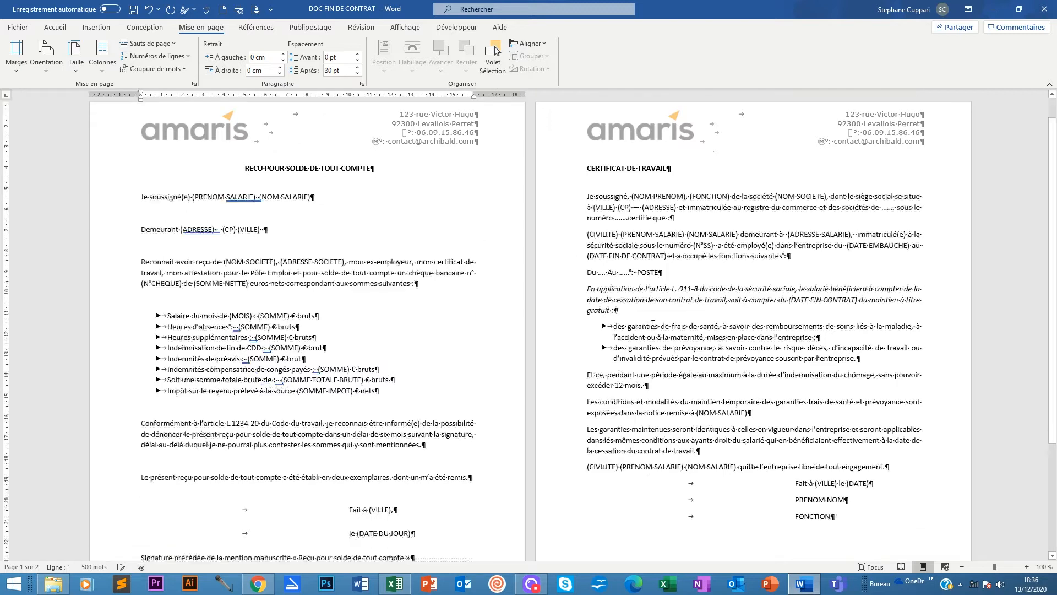
scroll(805, 465, up, 3)
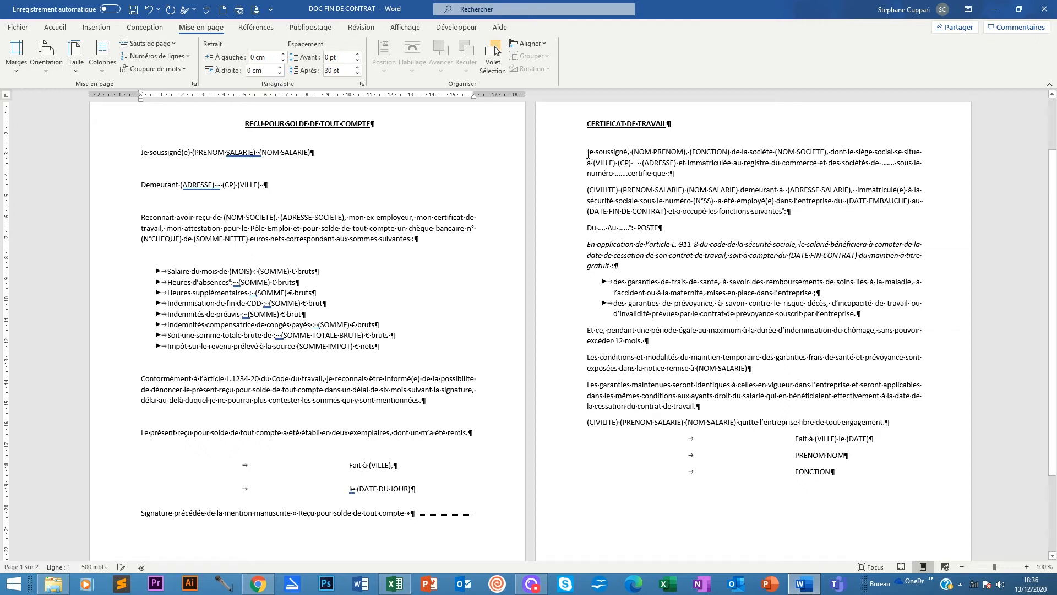
Set 24 pt spacing after the certificate's body paragraphs, then place the caret in its title.
drag(588, 152, 889, 423)
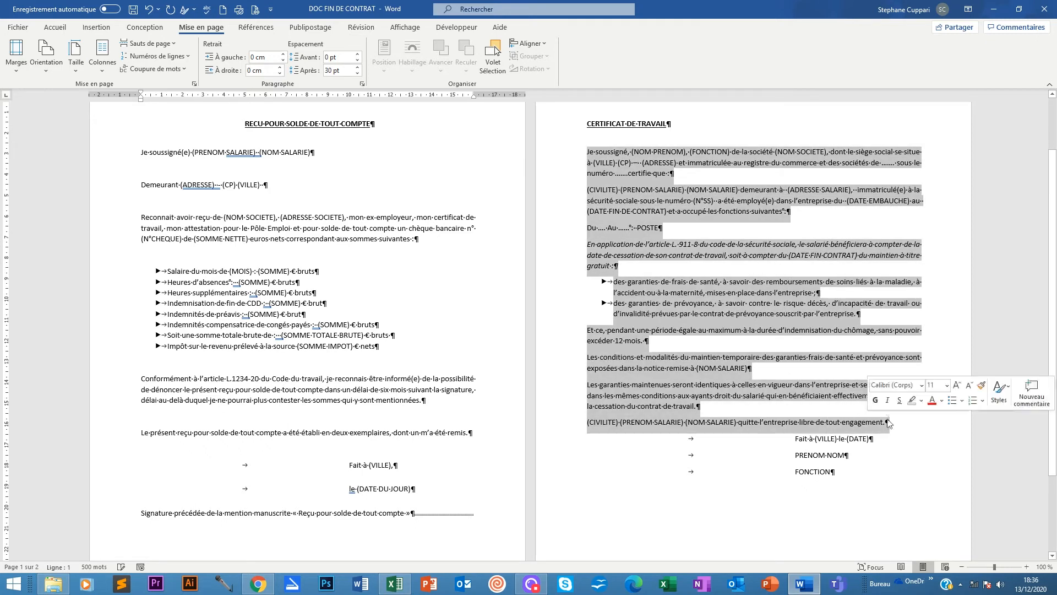
scroll(661, 414, down, 3)
scroll(661, 414, up, 5)
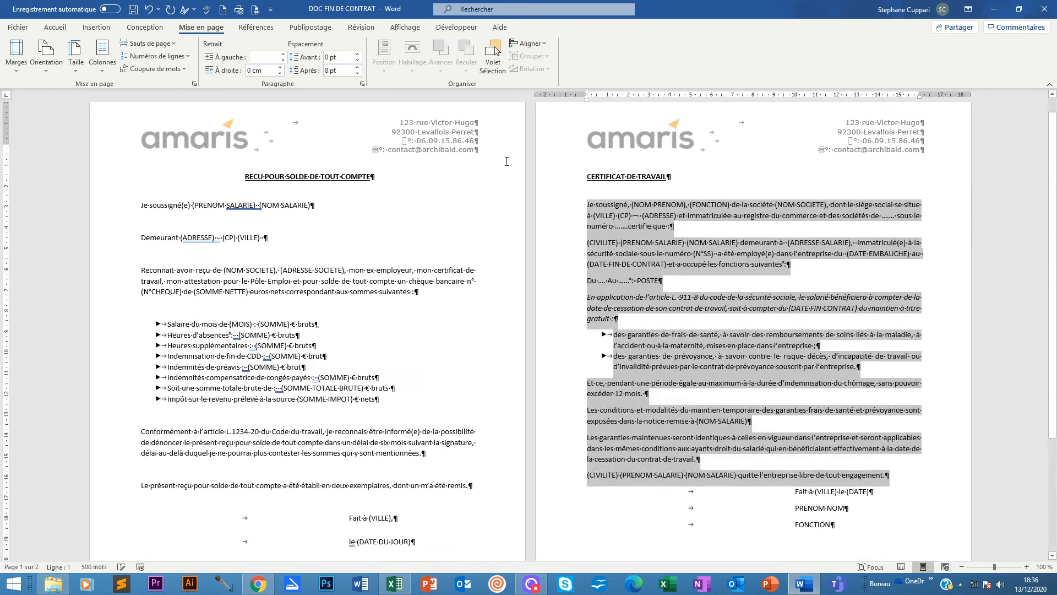
click(357, 67)
click(358, 67)
click(358, 67)
click(357, 67)
scroll(595, 426, down, 10)
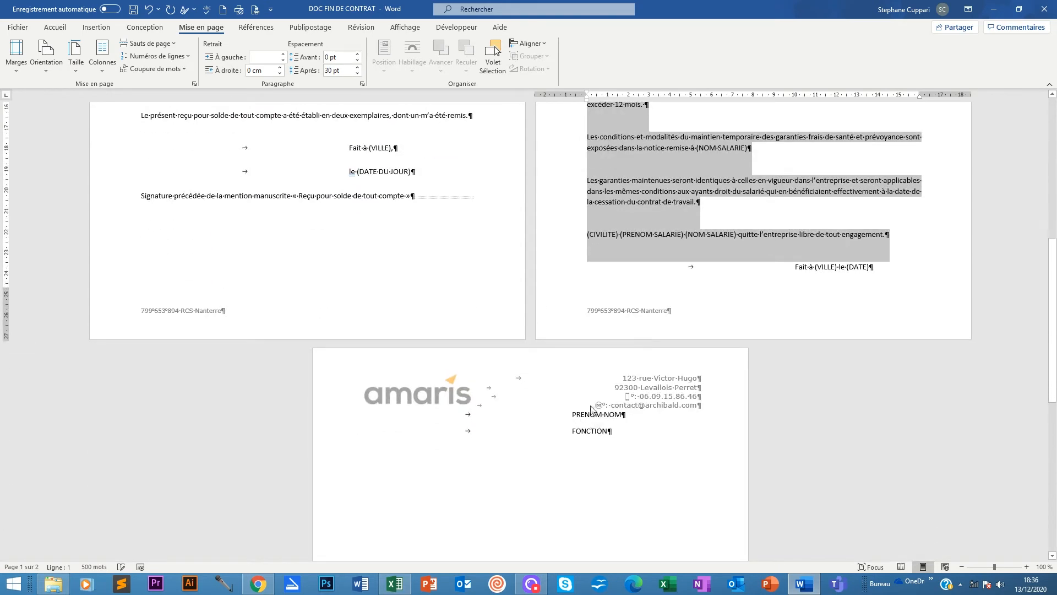
scroll(597, 410, up, 10)
scroll(650, 366, up, 1)
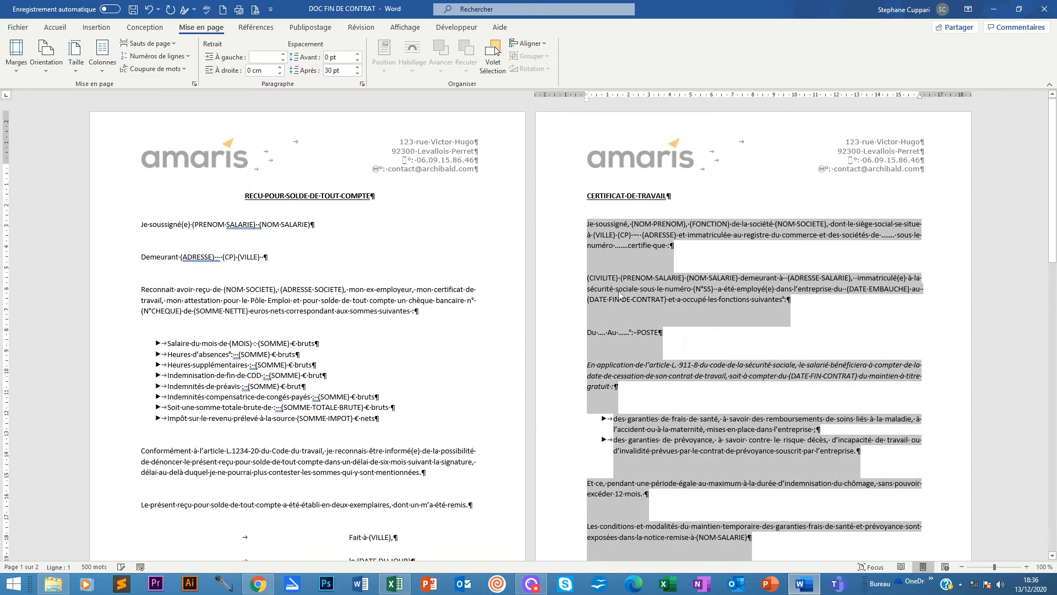
scroll(625, 249, down, 9)
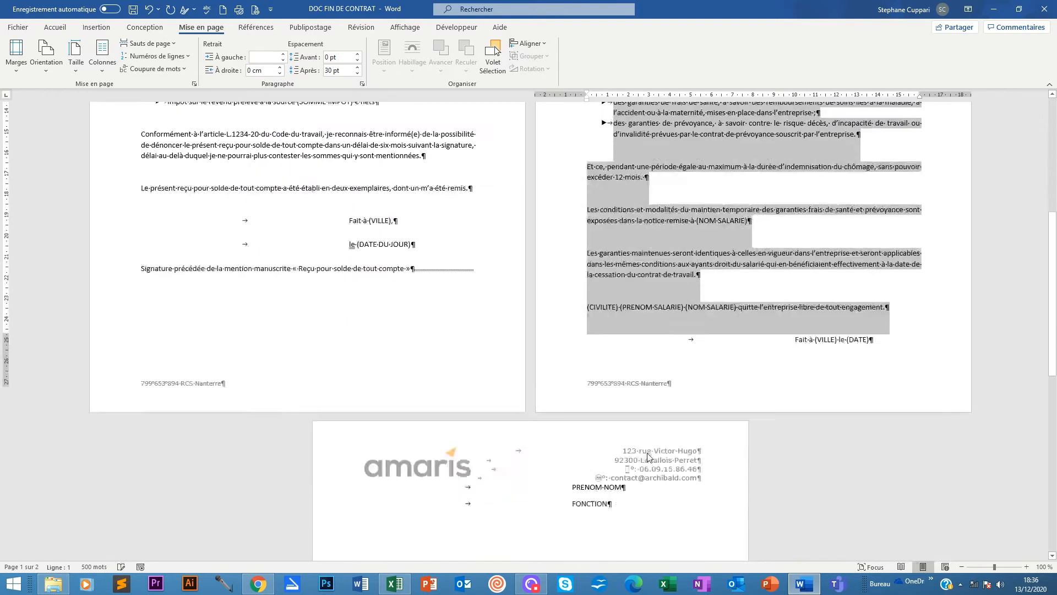
scroll(585, 494, up, 8)
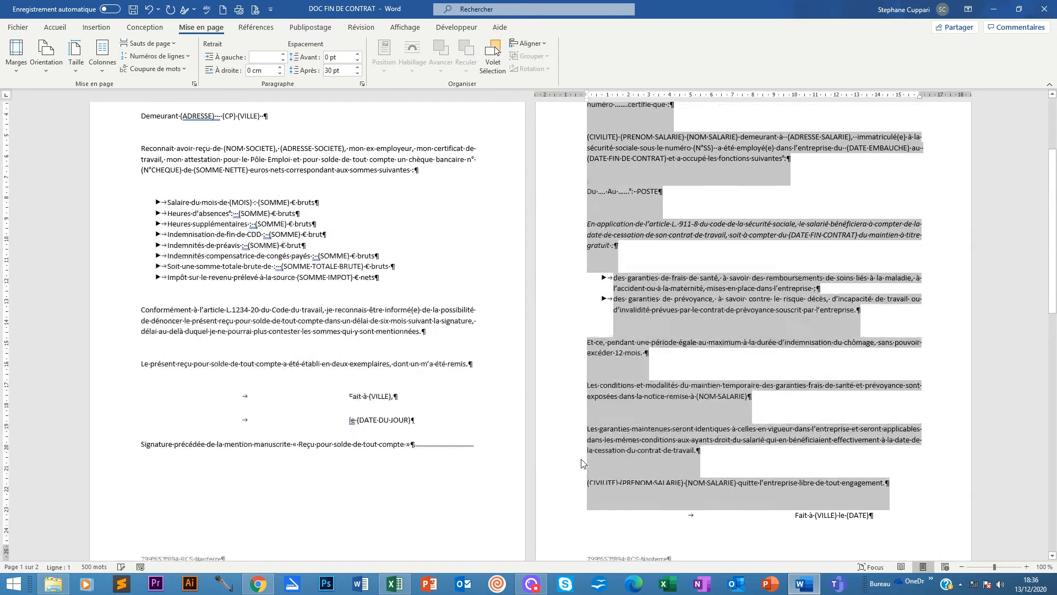
click(357, 73)
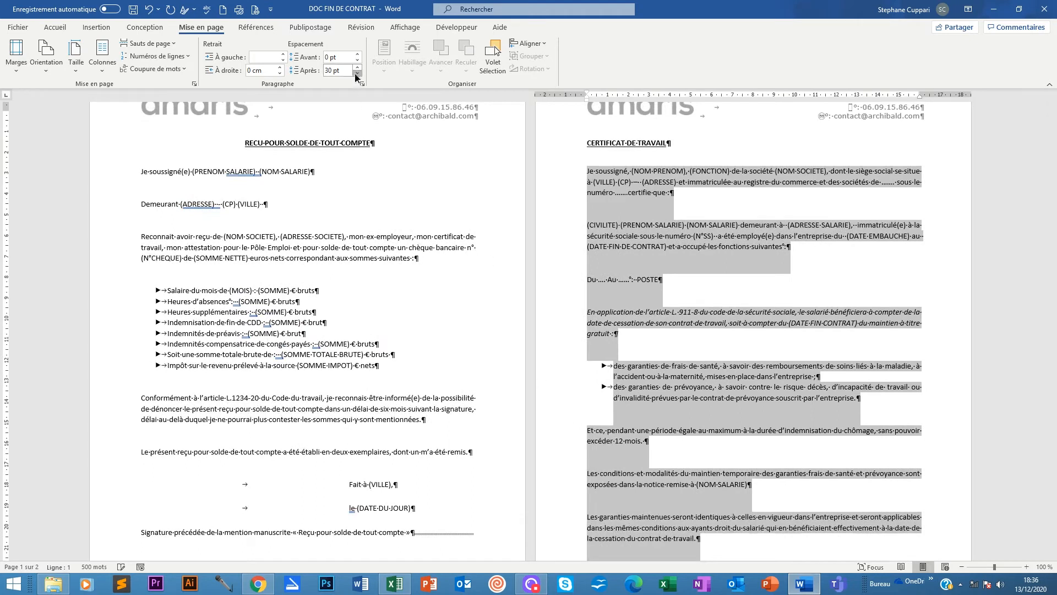
scroll(657, 422, down, 3)
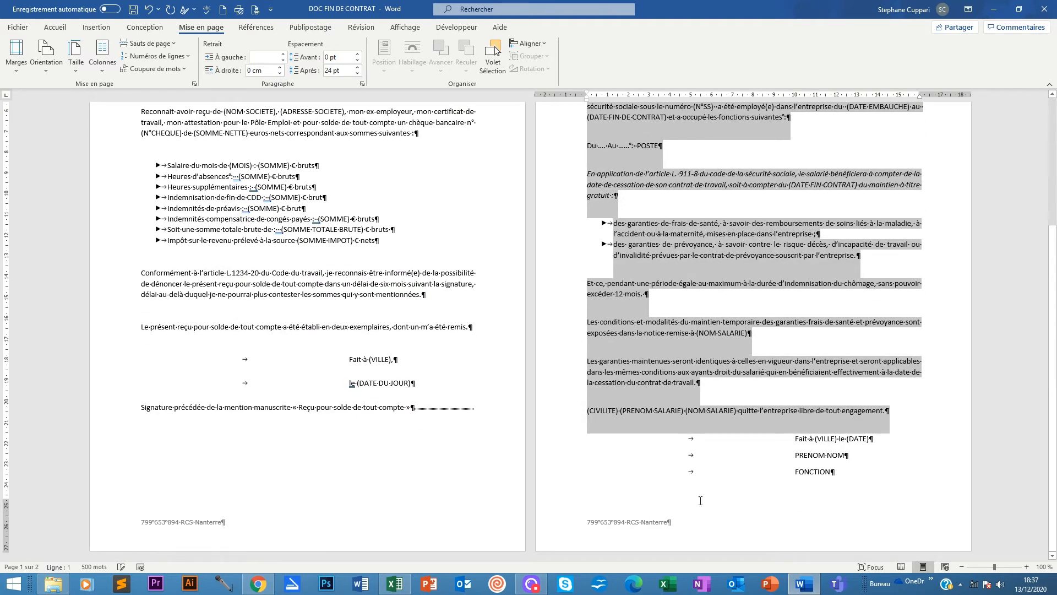
scroll(797, 305, up, 5)
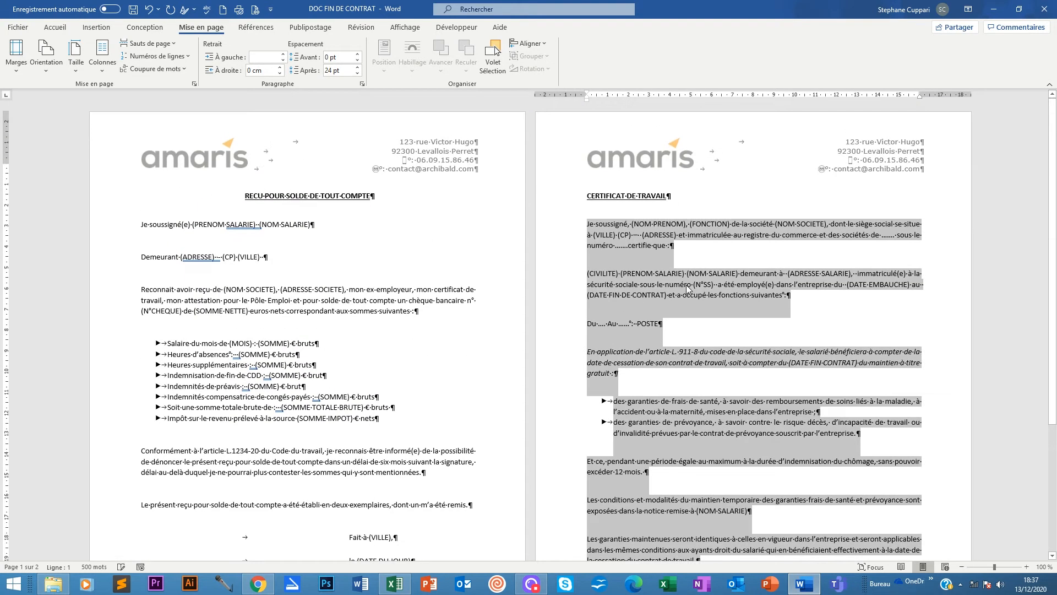
click(584, 213)
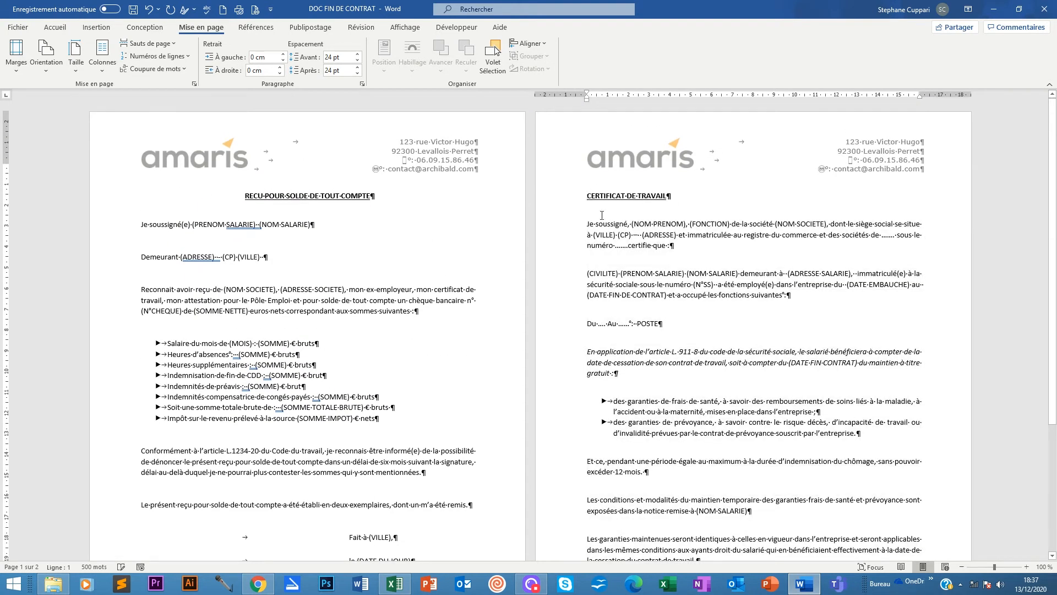
Centre the CERTIFICAT DE TRAVAIL title on page two to match the receipt title.
click(55, 27)
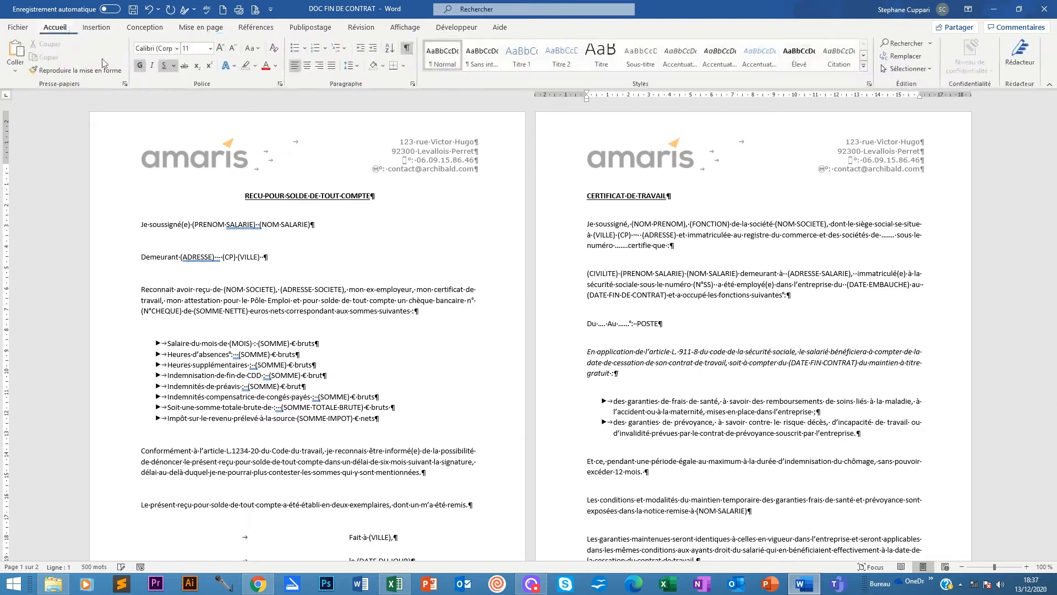
click(308, 66)
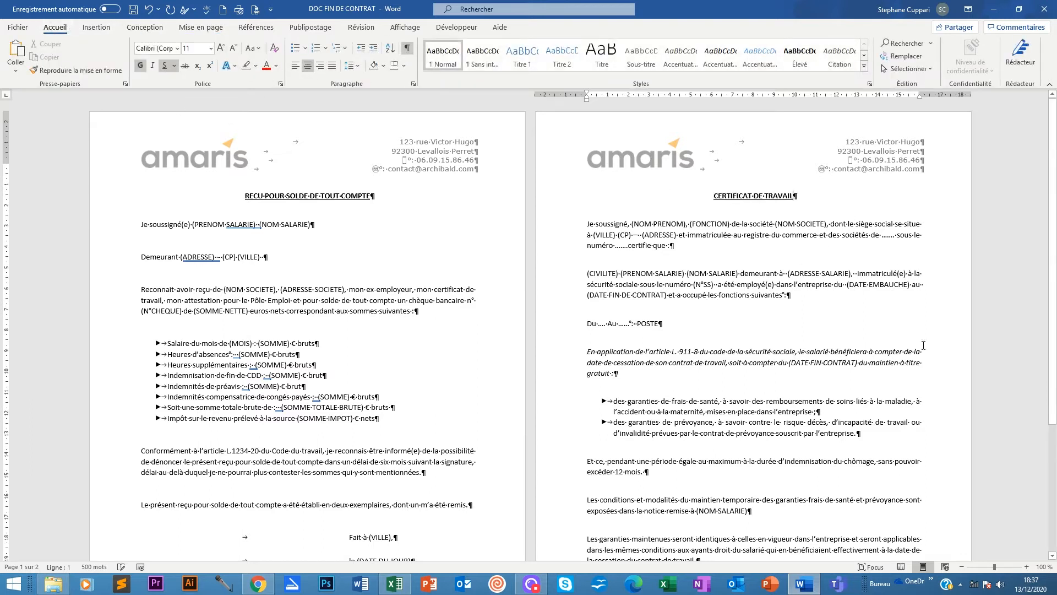
scroll(925, 347, down, 3)
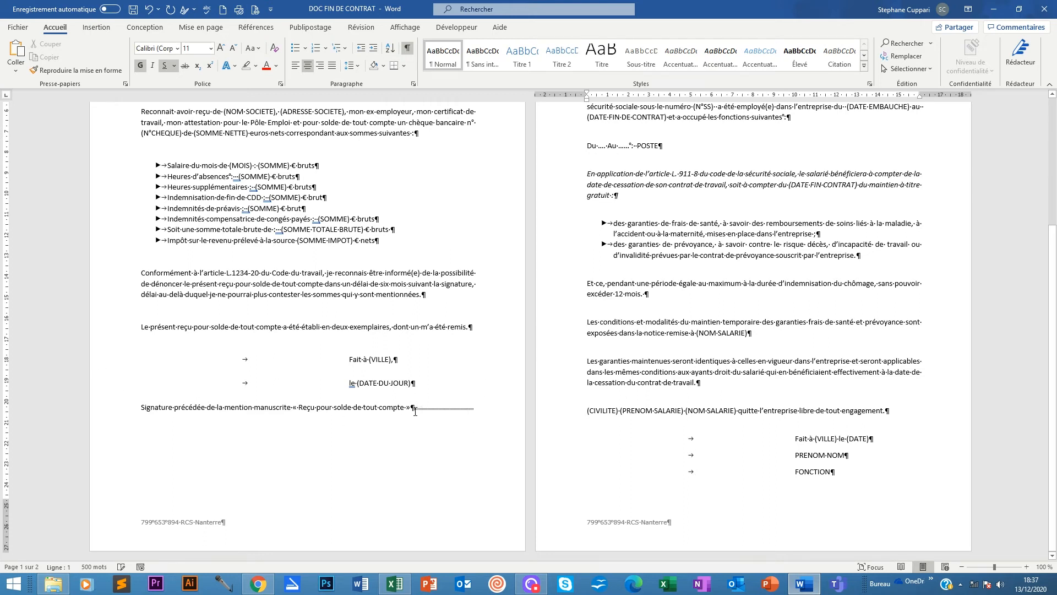
scroll(617, 432, up, 3)
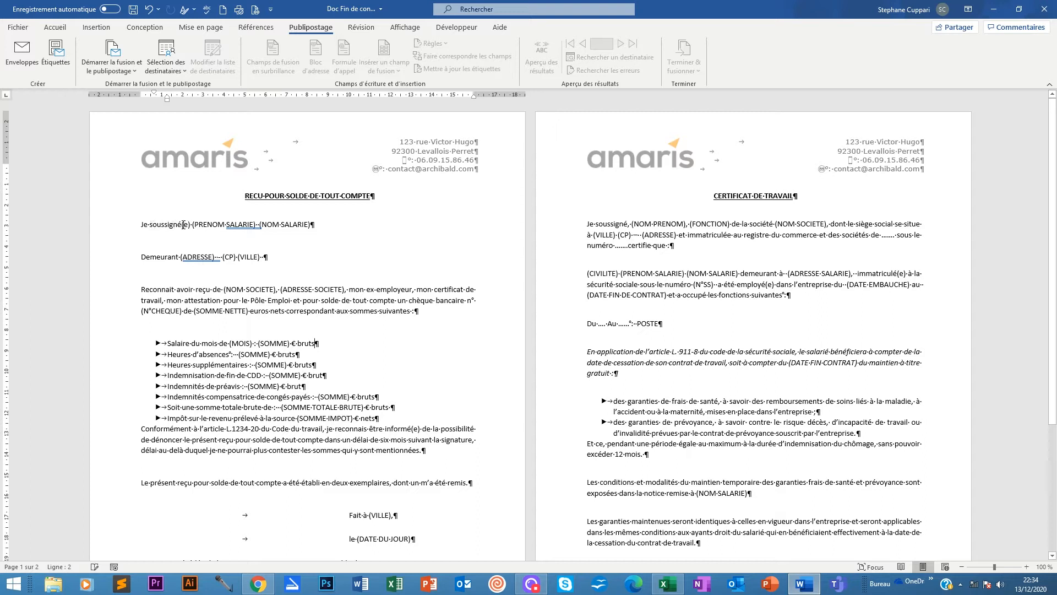
Highlight 'soussigné(e)' in the receipt's first body line in turquoise.
drag(148, 225, 172, 230)
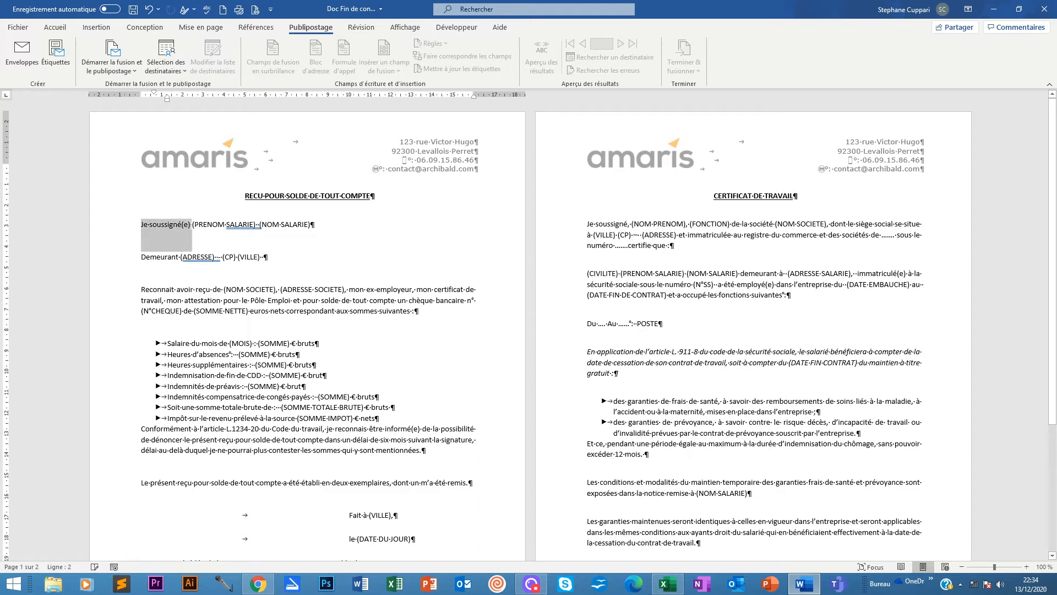
click(173, 228)
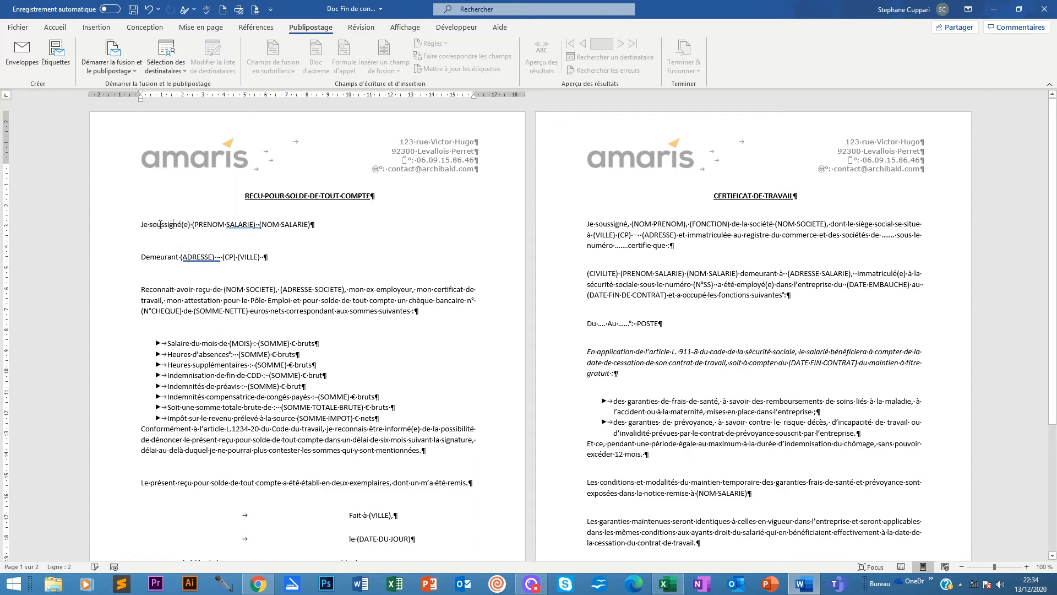
drag(150, 224, 191, 225)
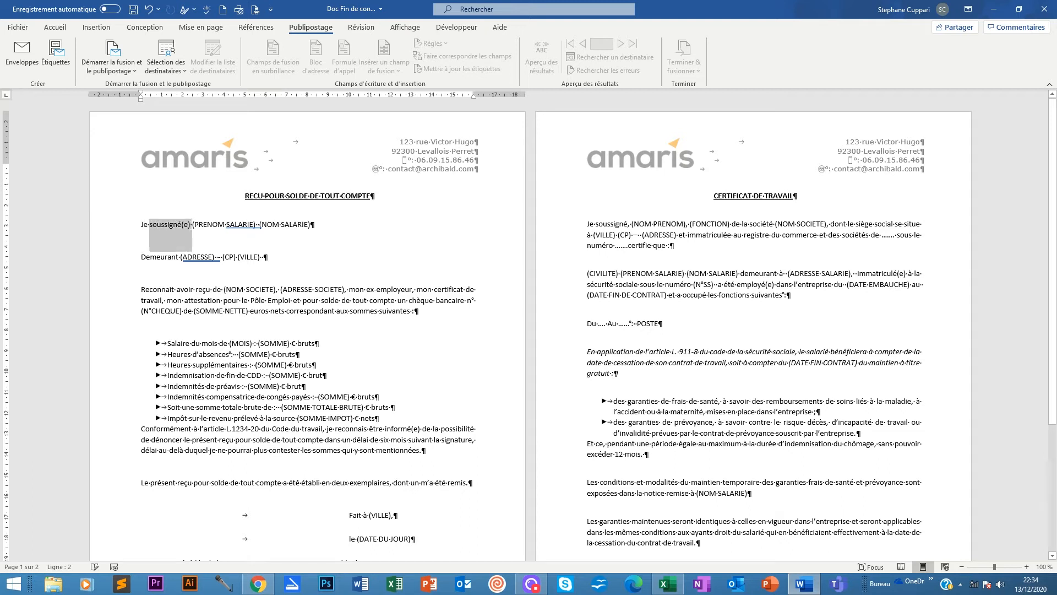
click(55, 27)
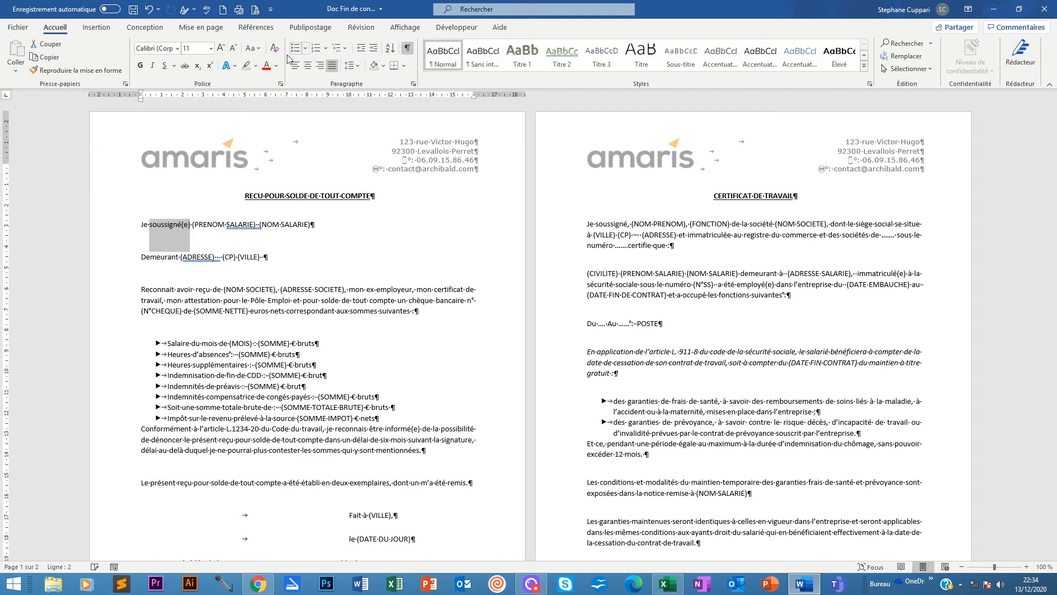
click(256, 66)
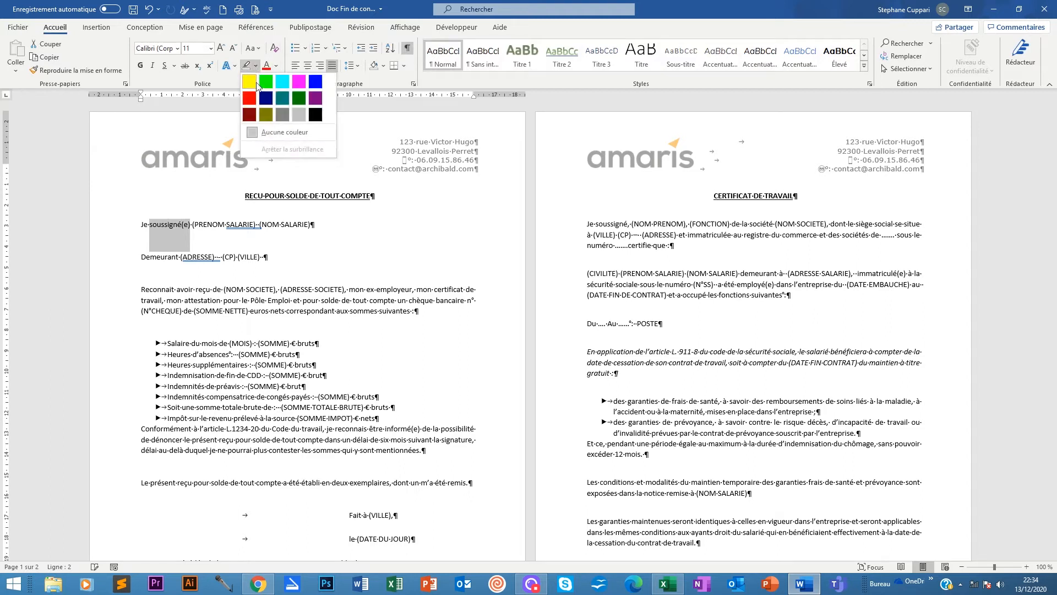
click(281, 83)
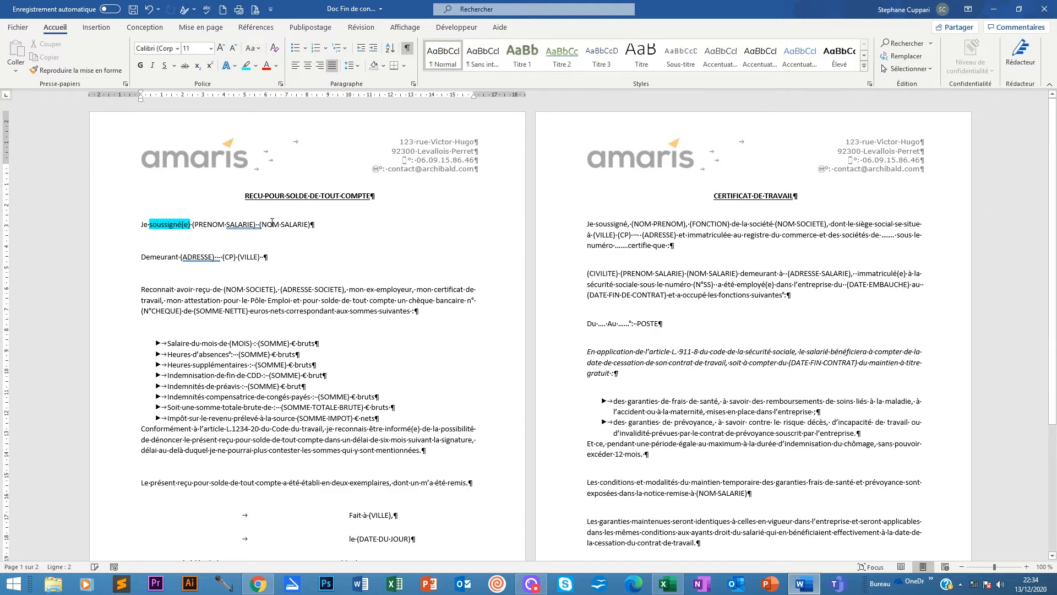
Highlight the (PRENOM SALARIE) (NOM SALARIE) and address, postcode, city placeholders in bright green.
drag(311, 226, 193, 227)
click(256, 66)
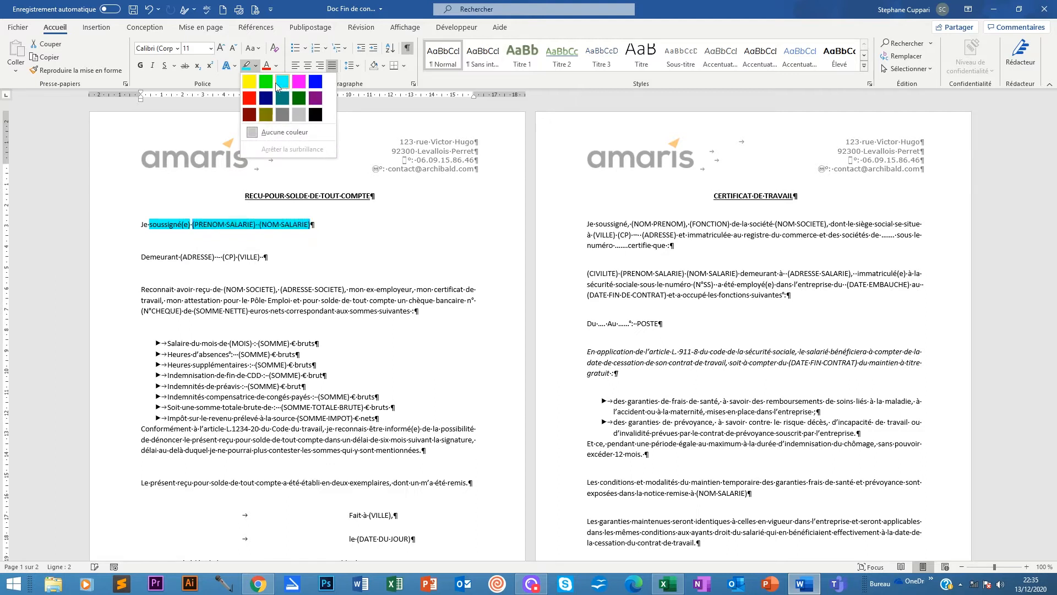
click(266, 82)
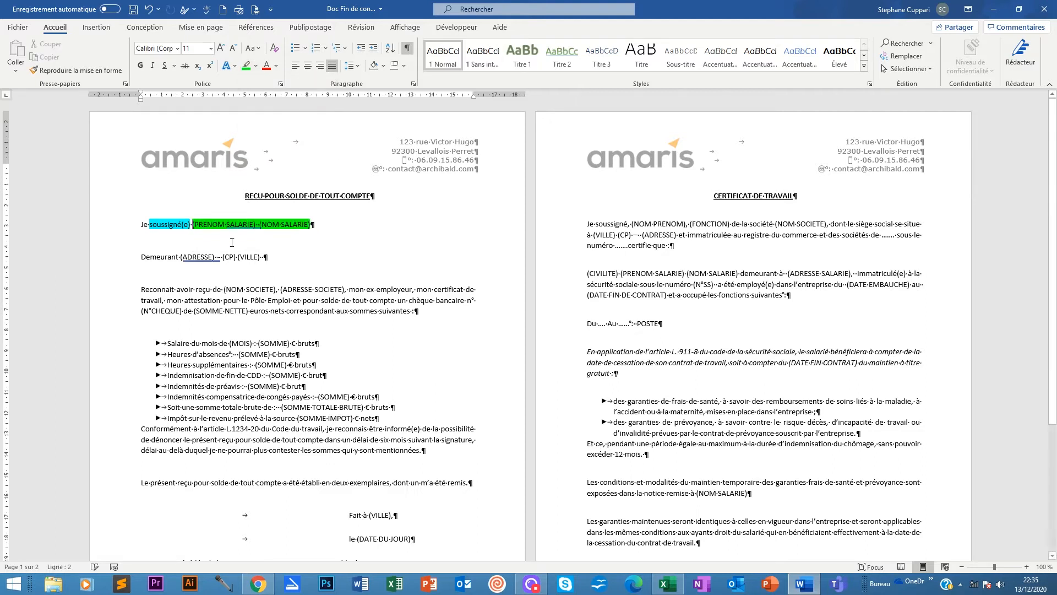
click(230, 257)
drag(271, 256, 183, 256)
click(247, 65)
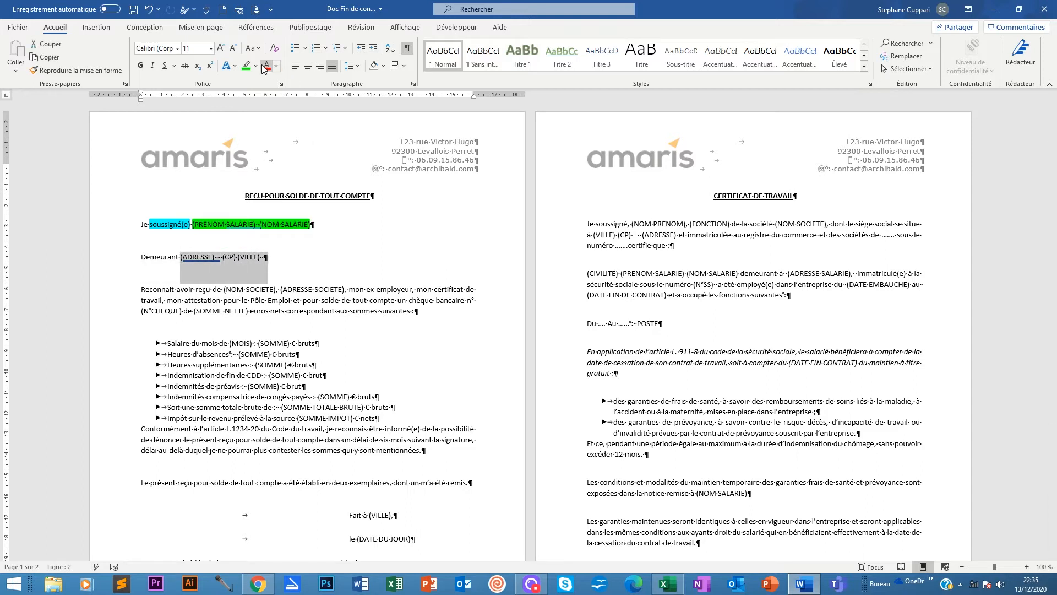
click(191, 152)
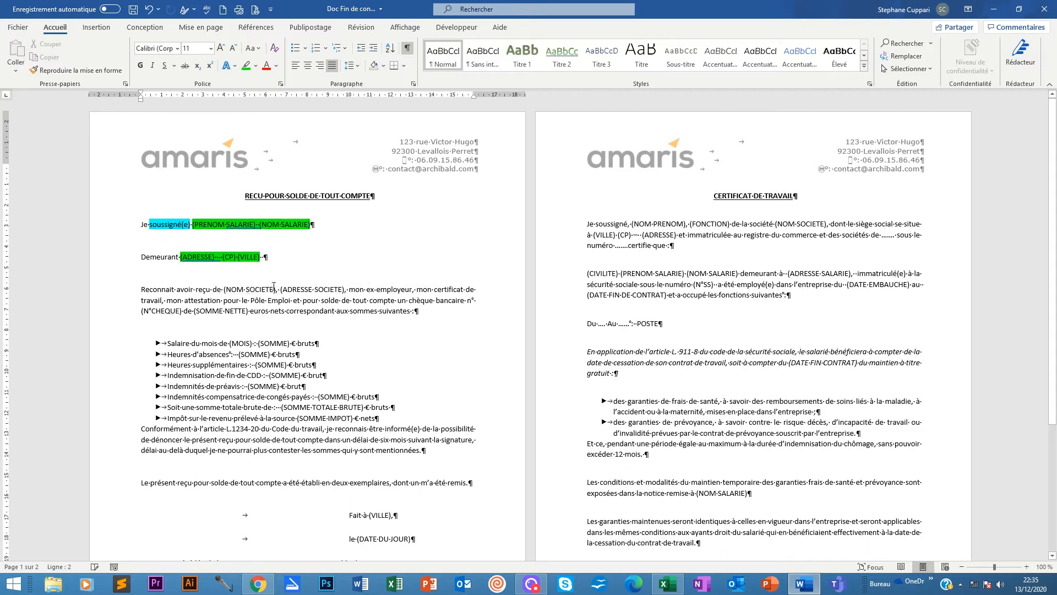
Replace the company name placeholder with 'Amaris'.
key(BackSpace)
key(BackSpace)
key(BackSpace)
key(BackSpace)
key(BackSpace)
key(BackSpace)
key(BackSpace)
key(BackSpace)
key(BackSpace)
key(BackSpace)
key(BackSpace)
key(BackSpace)
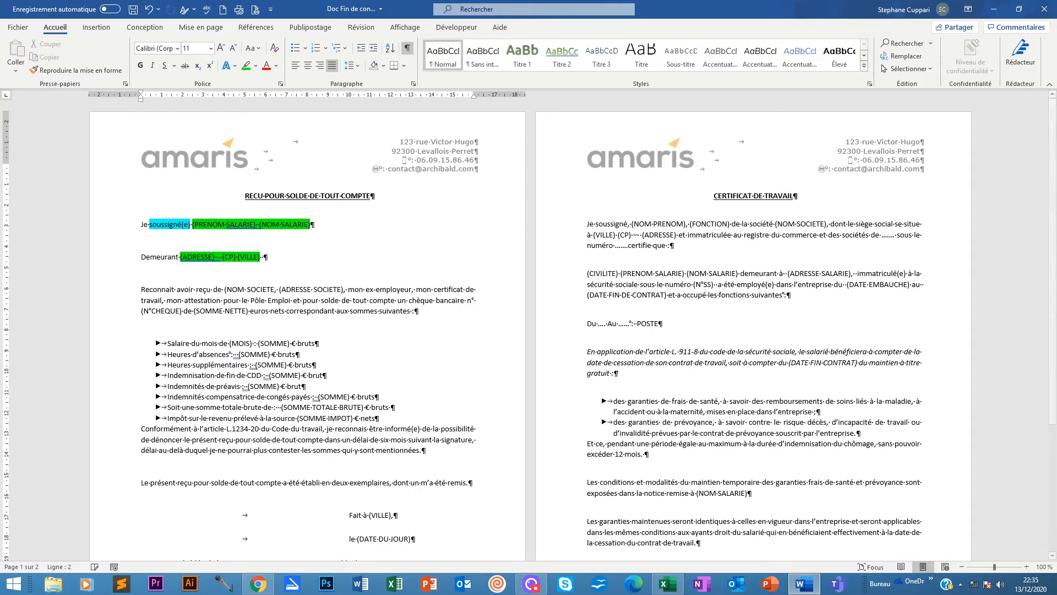
key(BackSpace)
key(BackSpace)
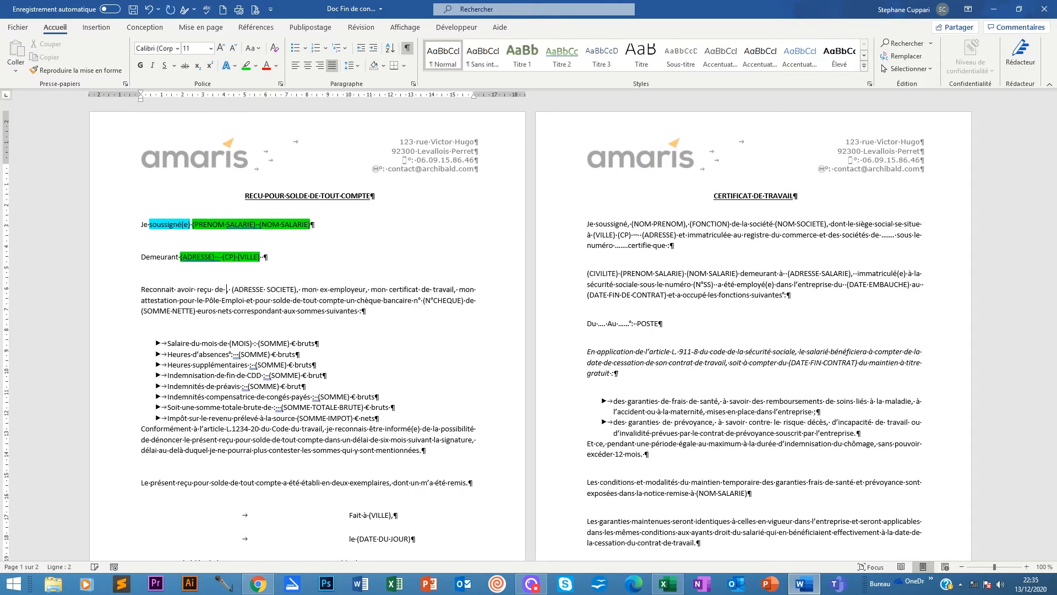
text(Amaris)
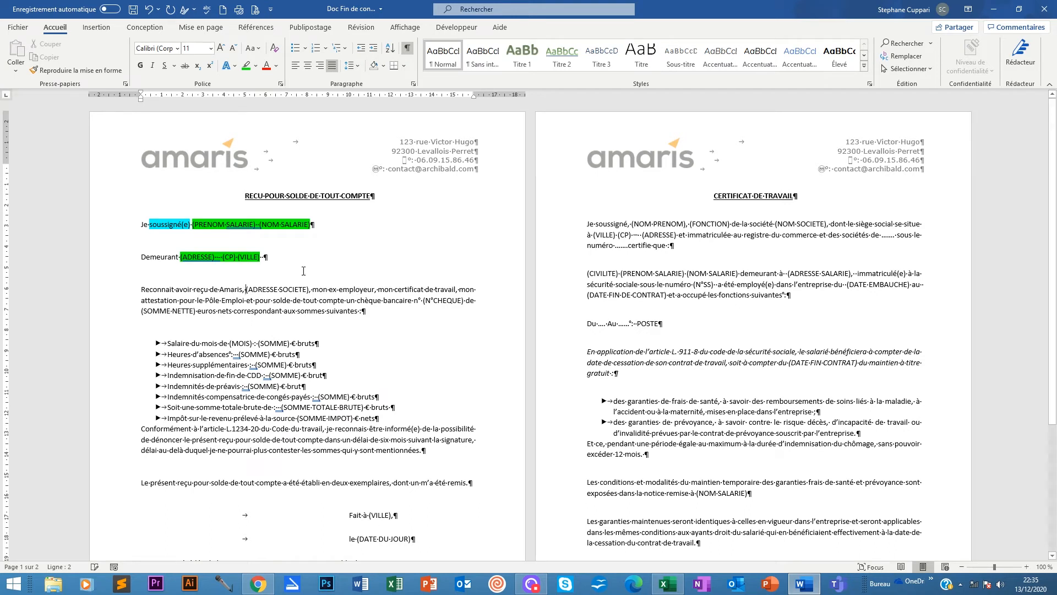
Replace (ADRESSE SOCIETE) with '123 rue Victor Hugo, 92300 Levallois Perret'.
key(BackSpace)
key(BackSpace)
key(BackSpace)
key(BackSpace)
key(BackSpace)
key(BackSpace)
key(BackSpace)
key(BackSpace)
key(BackSpace)
key(BackSpace)
key(BackSpace)
key(BackSpace)
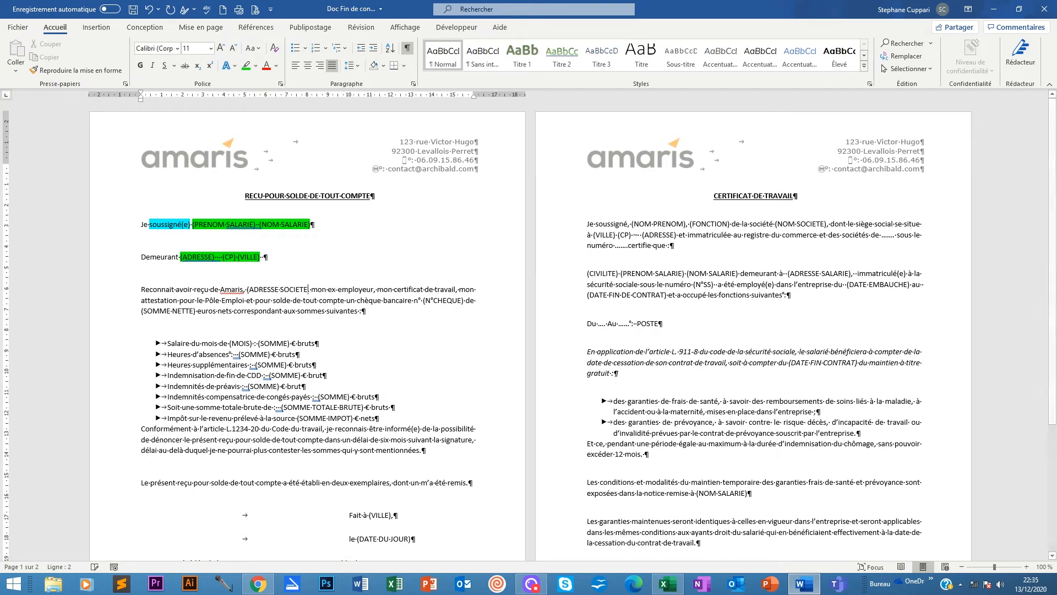
key(BackSpace)
key(BackSpace)
key(BackSpace)
key(BackSpace)
key(BackSpace)
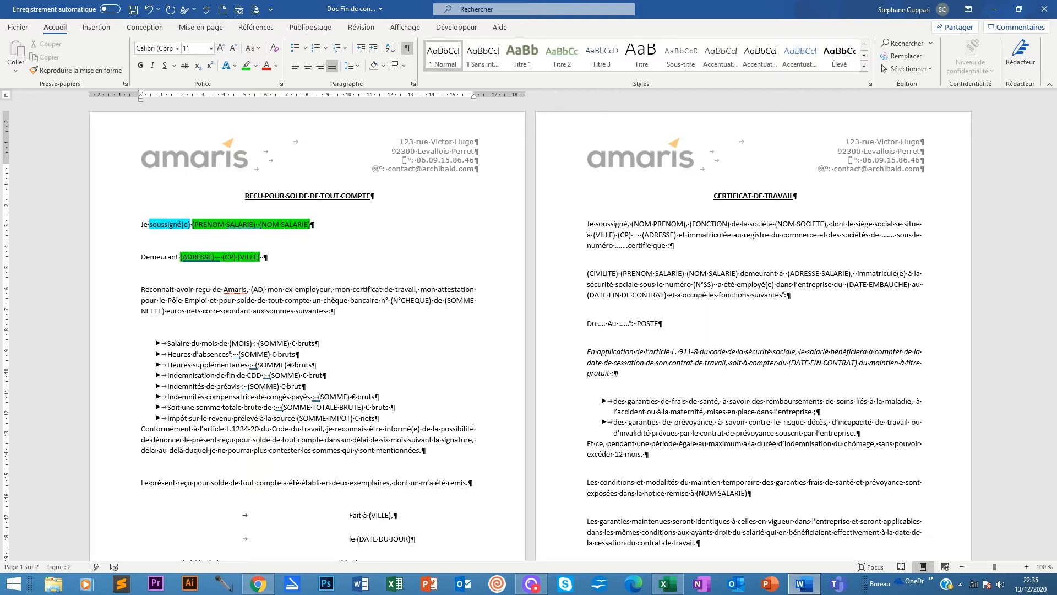
text(123 rue)
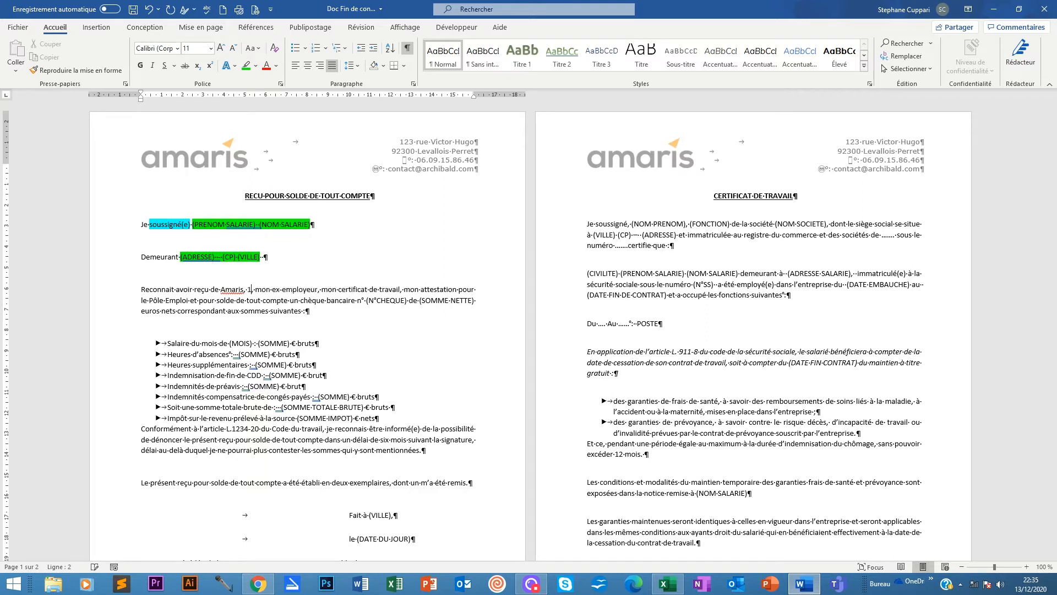
text( Victor Hugo,)
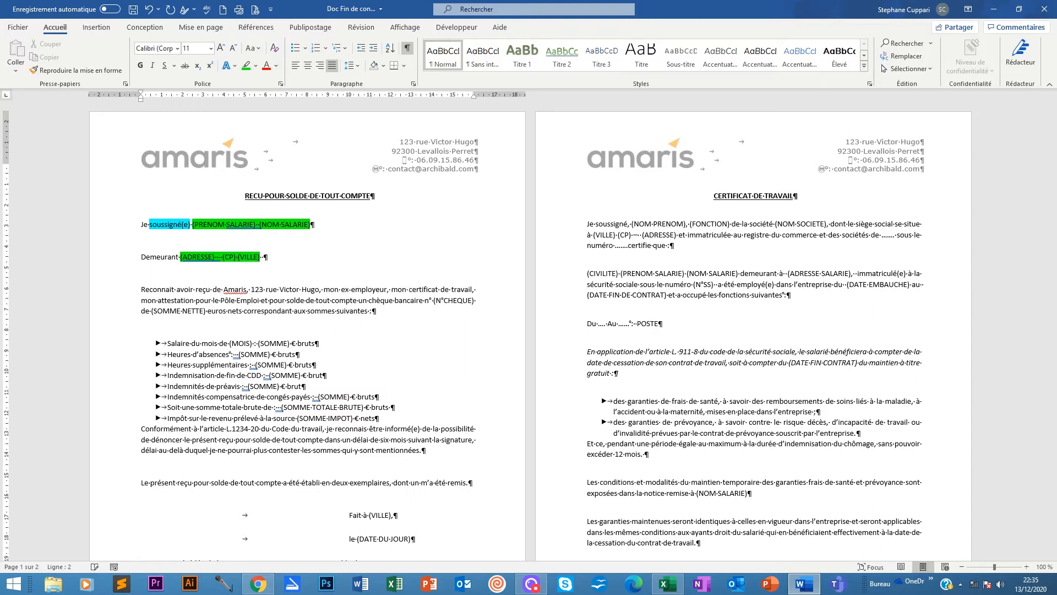
text( 93 )
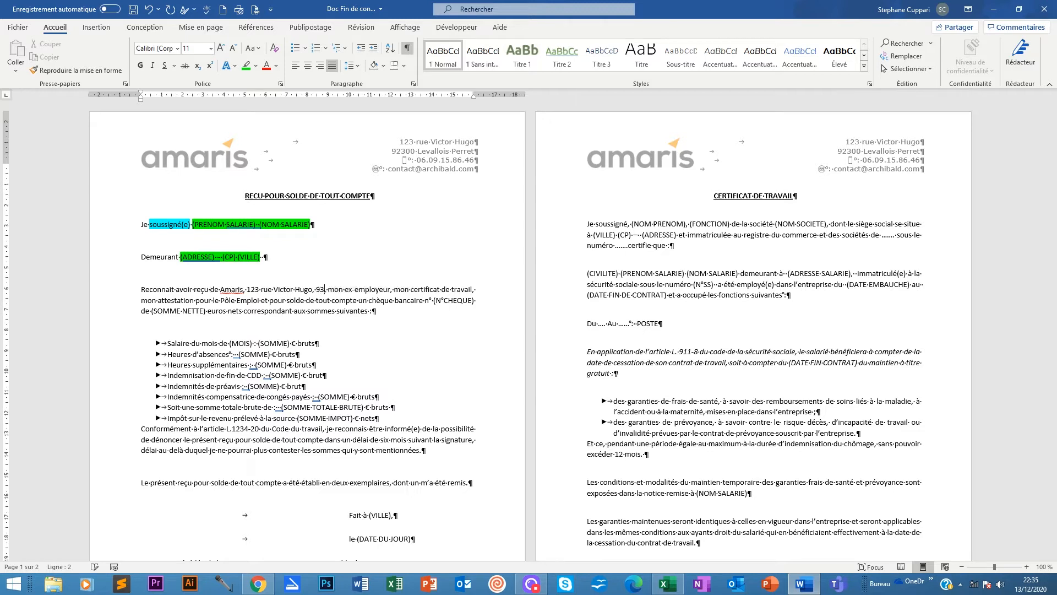
text(2)
key(BackSpace)
key(BackSpace)
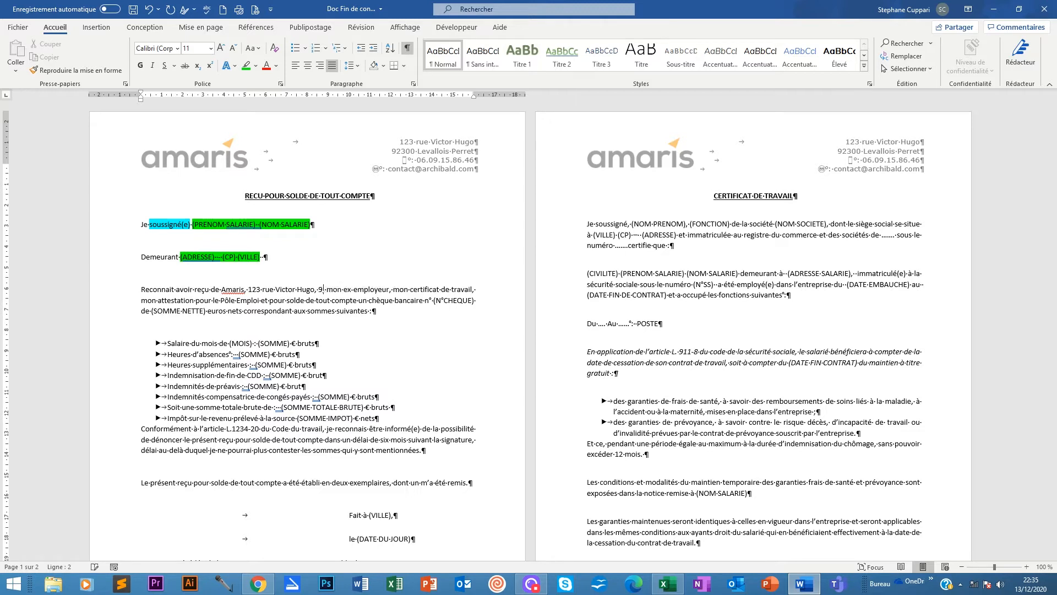
text(2300 Le)
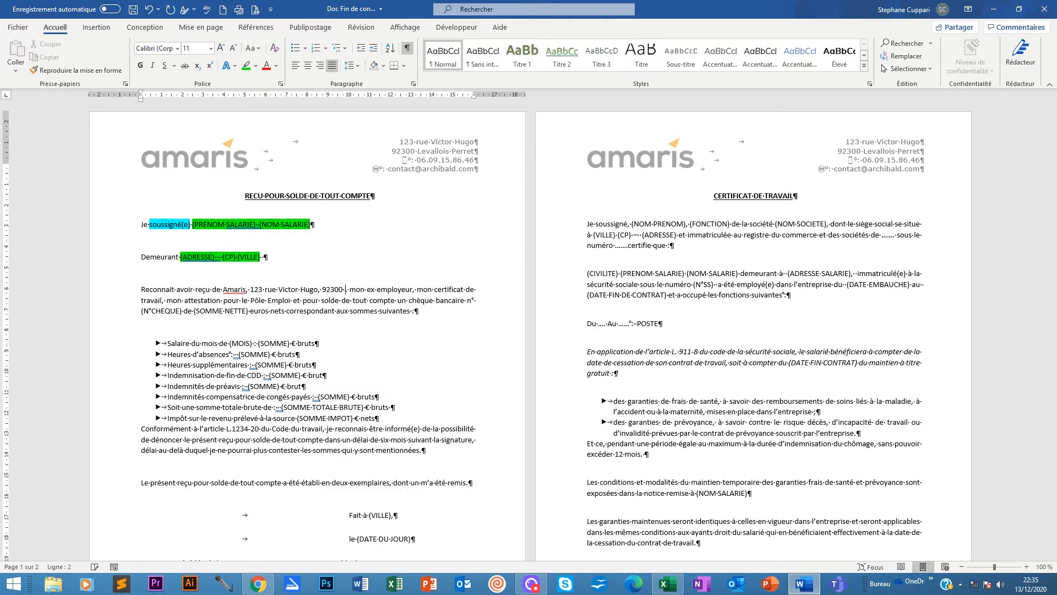
text(vallois )
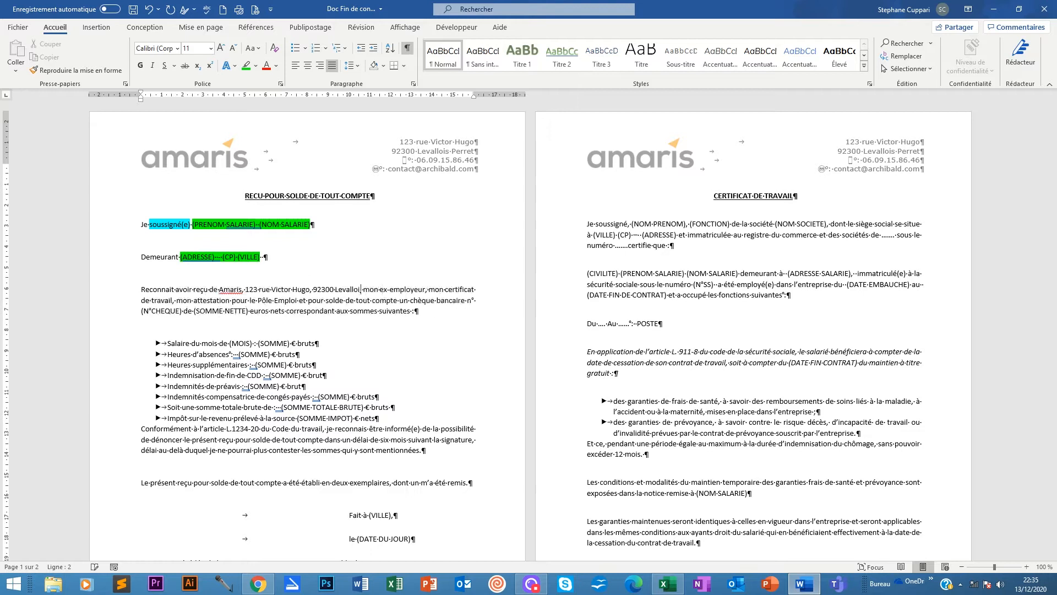
text(Perret,)
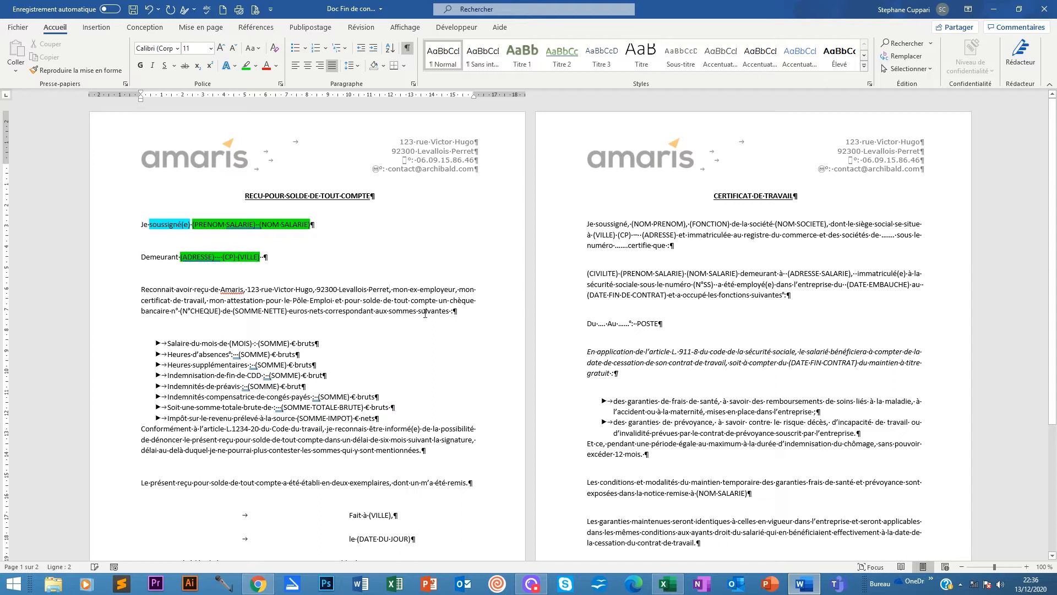
click(178, 312)
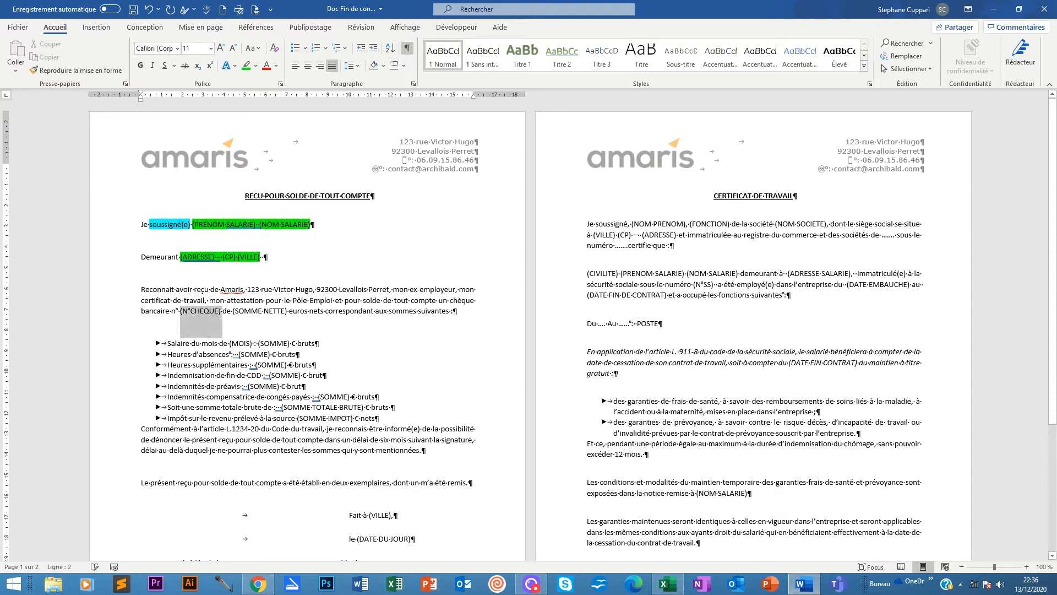
Highlight the (N°CHEQUE) placeholder in magenta.
drag(181, 311, 220, 312)
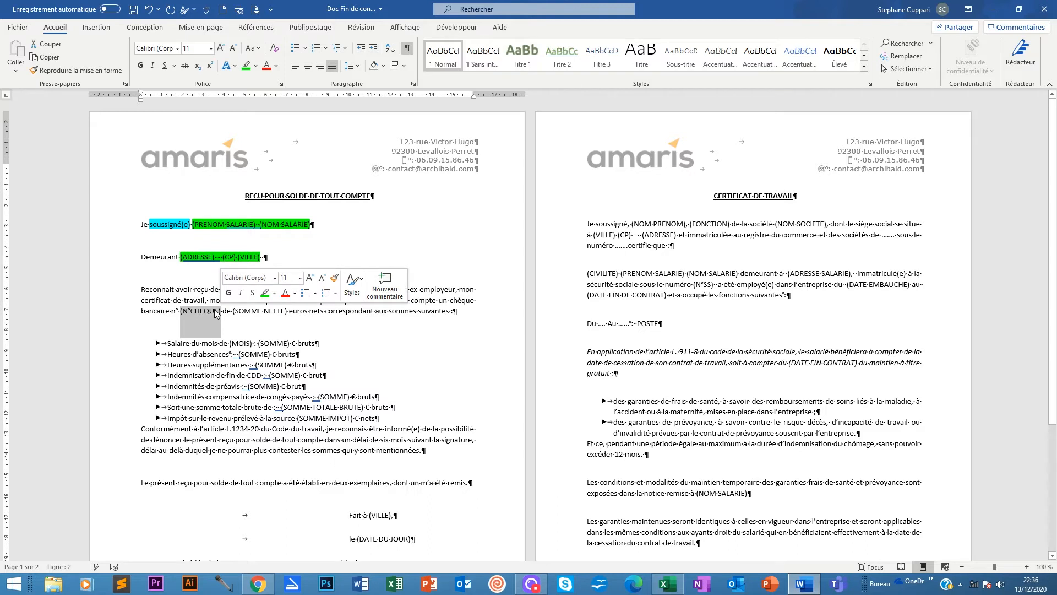
click(256, 66)
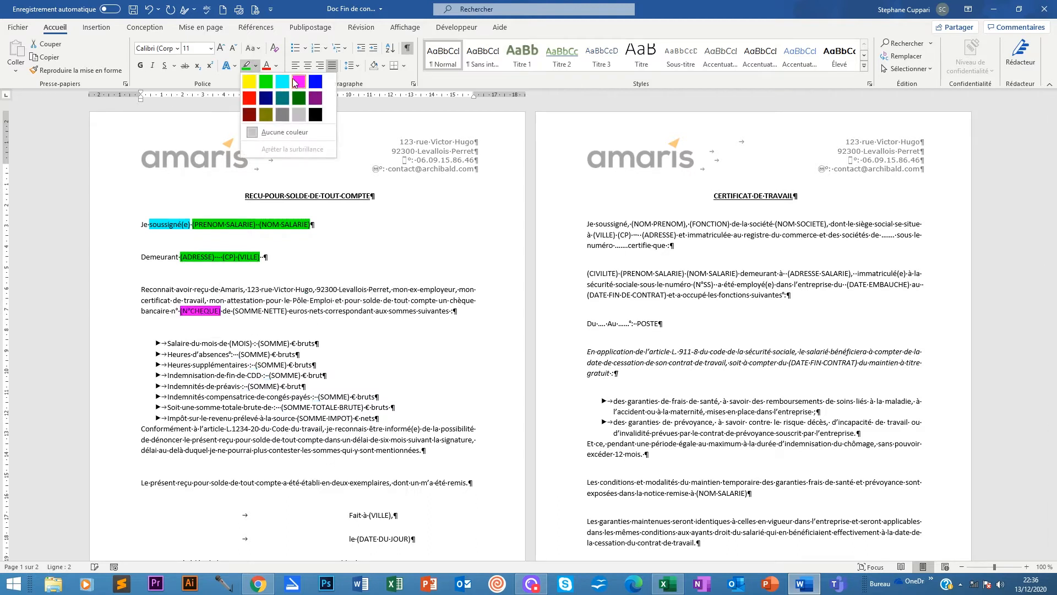
click(298, 82)
click(226, 320)
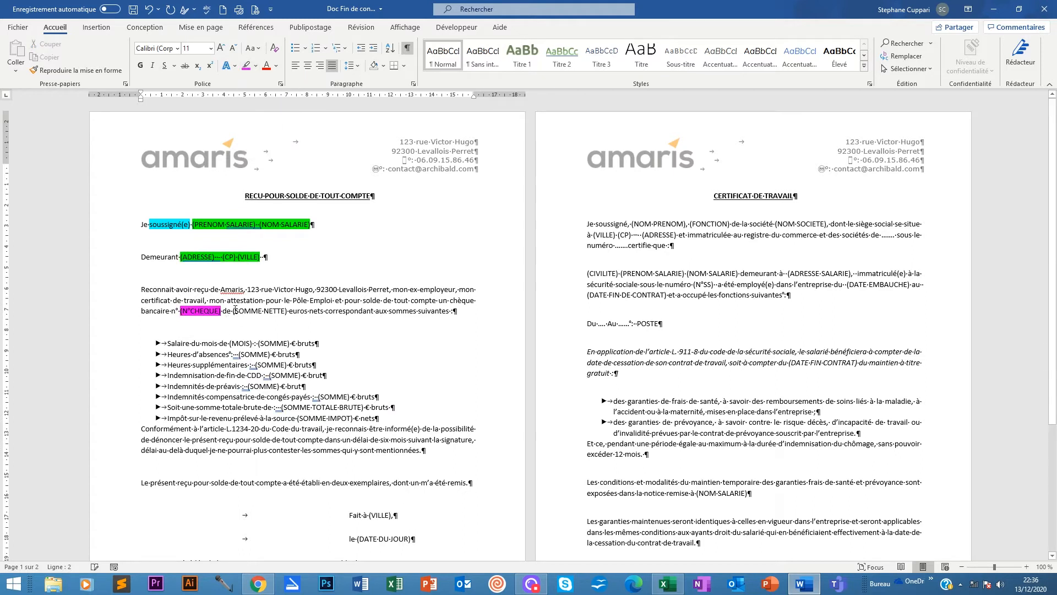
Highlight (SOMME NETTE) in magenta too, then delete (MOIS) from the salary line.
drag(233, 311, 287, 312)
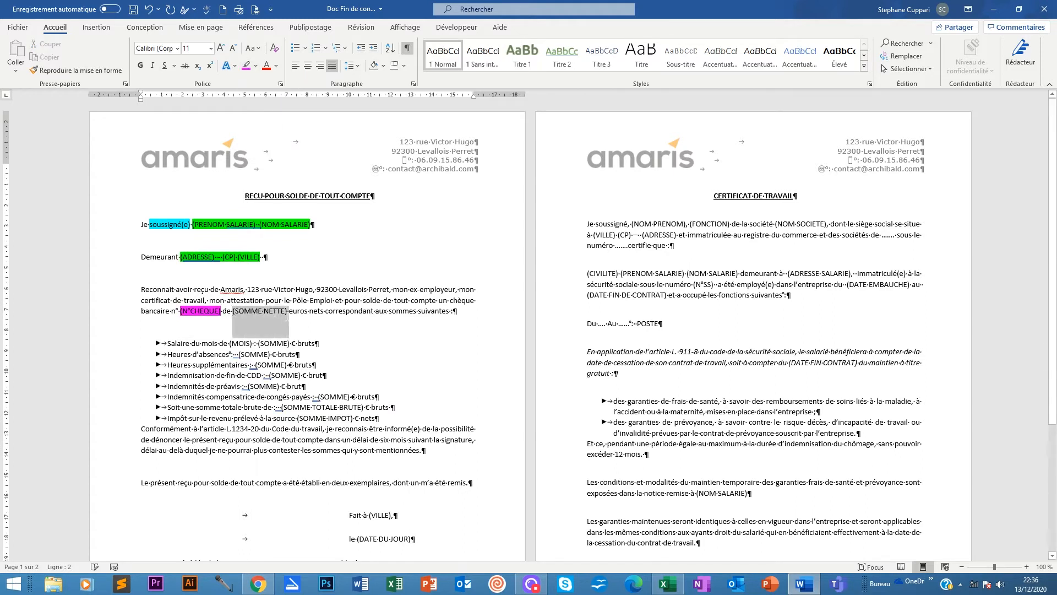
click(247, 66)
click(277, 269)
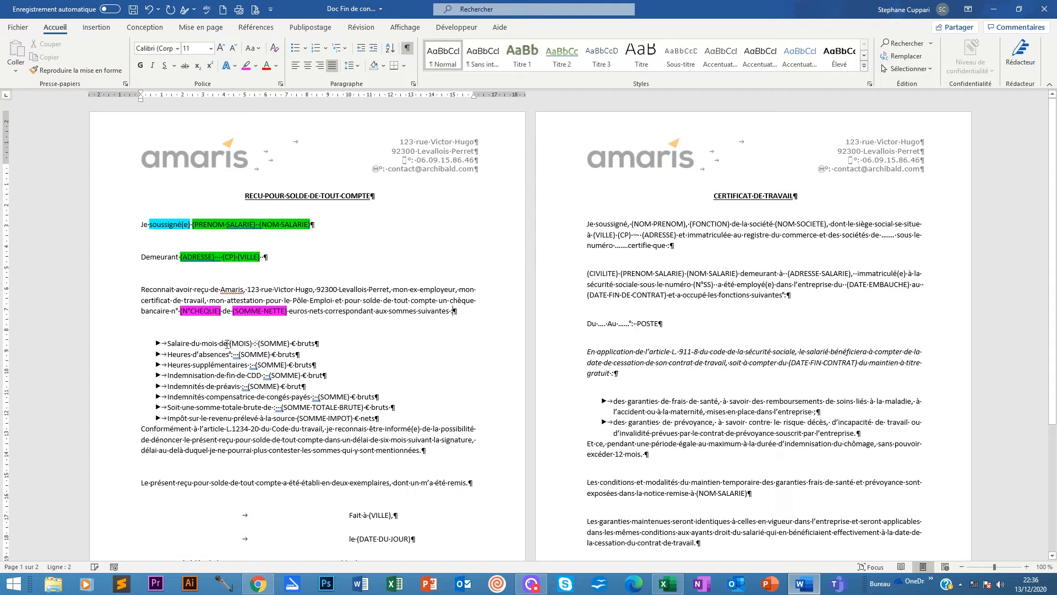
click(251, 343)
key(BackSpace)
key(BackSpace)
key(BackSpace)
key(BackSpace)
key(BackSpace)
key(BackSpace)
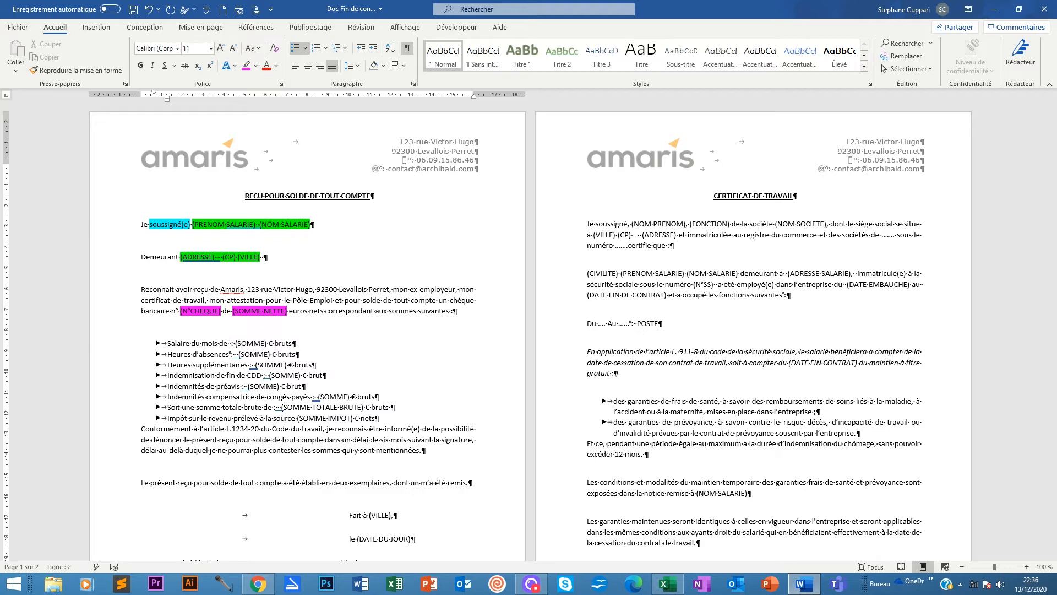
Insert an auto-updating date field in the 'décembre 20' month-year format into the salary line.
click(94, 30)
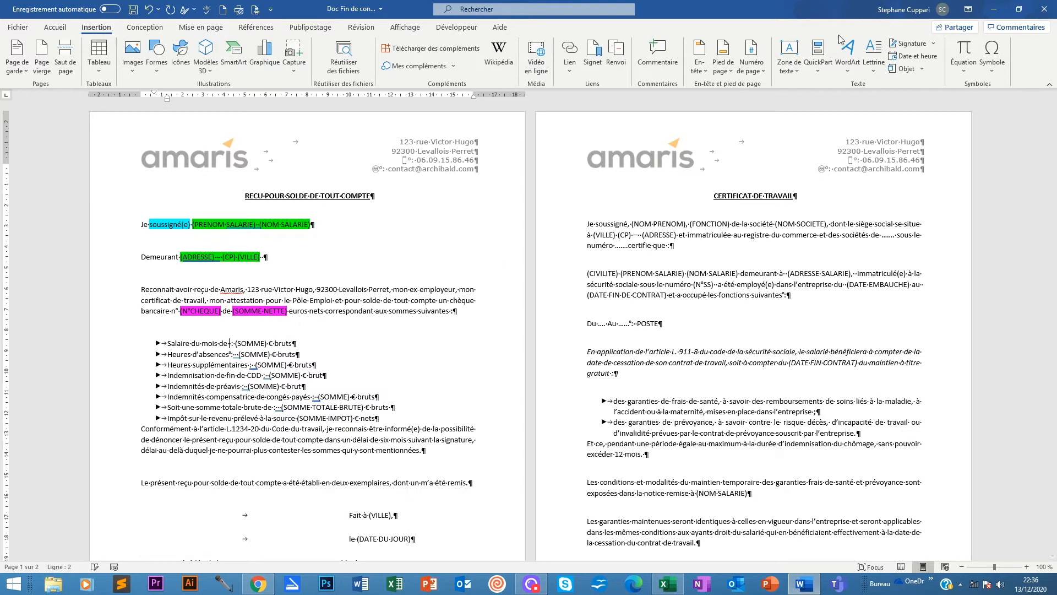
click(893, 57)
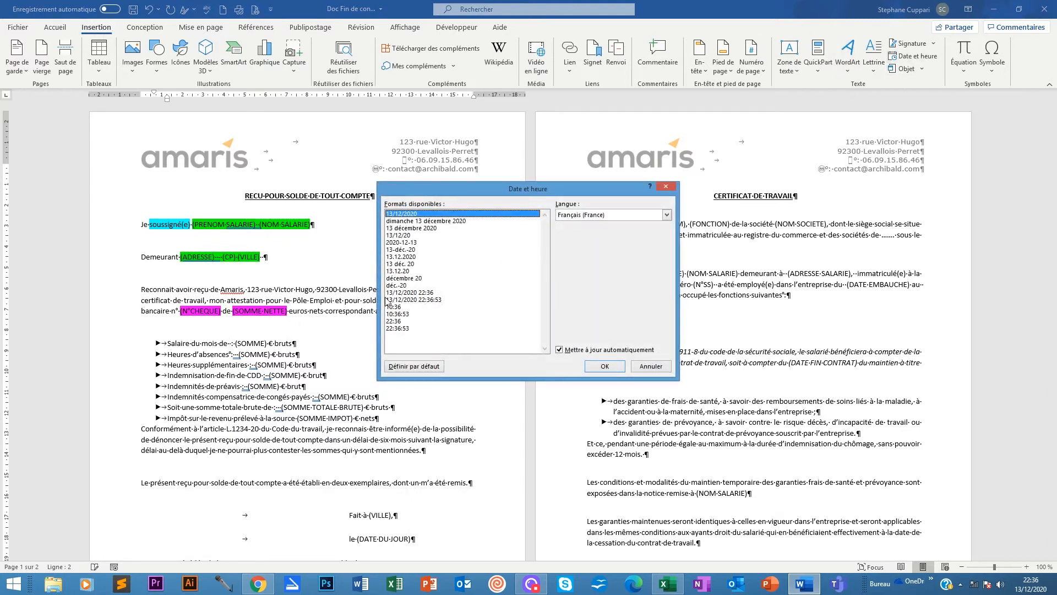
click(406, 279)
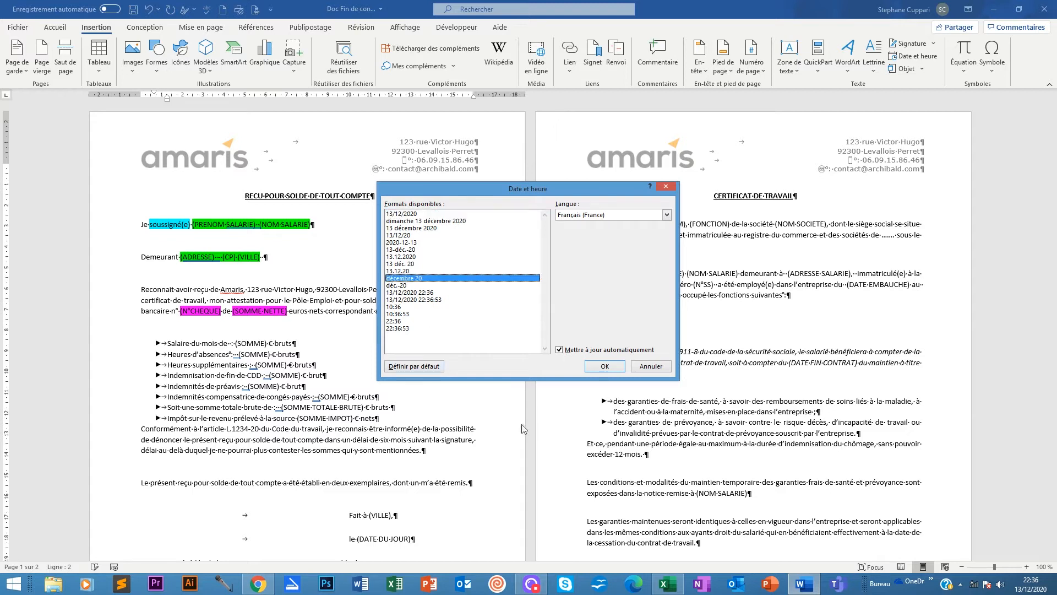
click(605, 364)
click(604, 365)
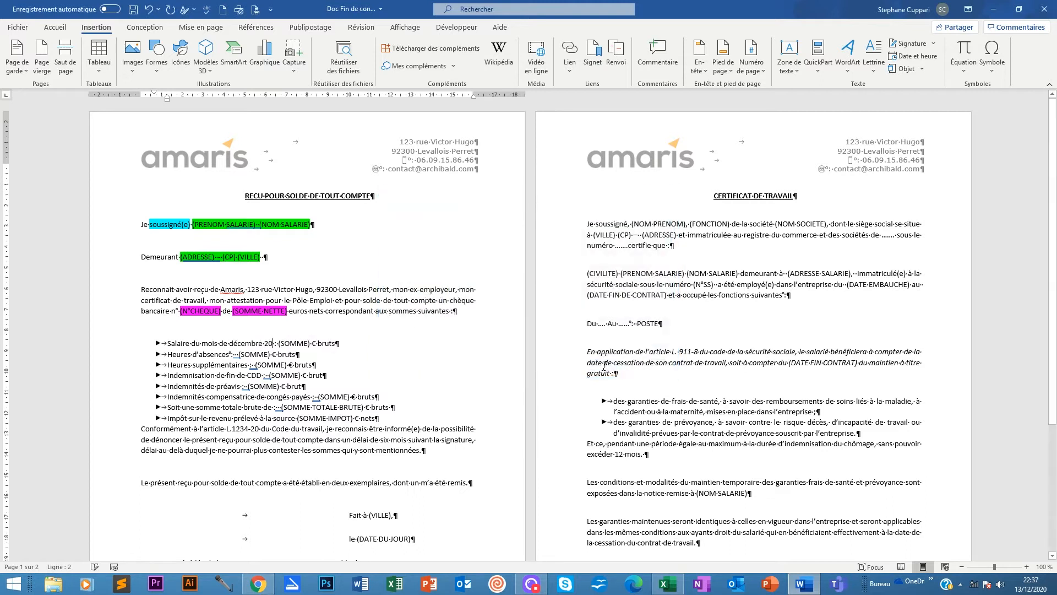
Update the date field, view its field code, then switch back to showing the date.
right_click(252, 343)
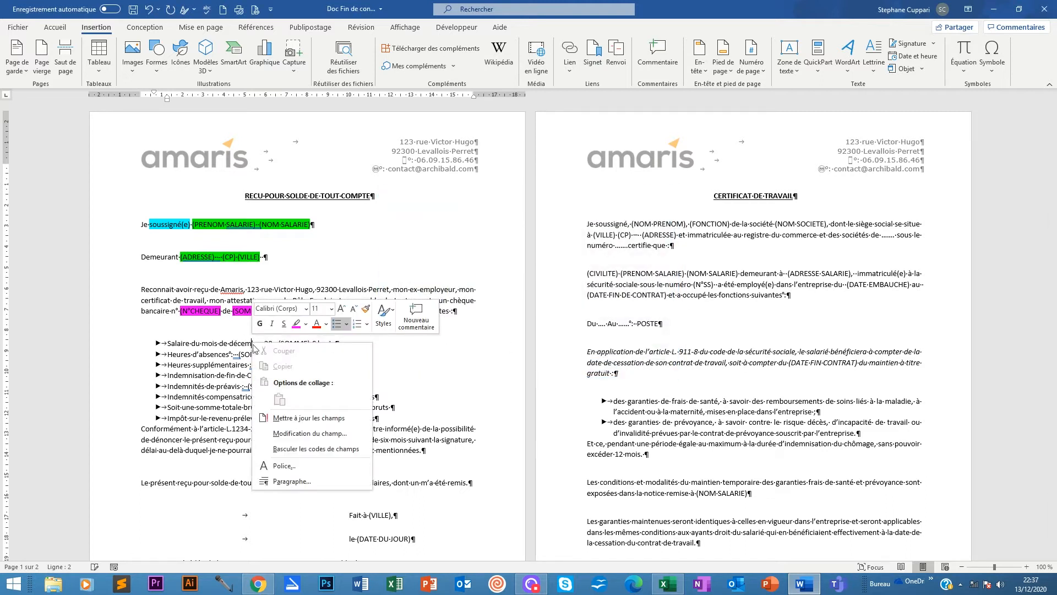
click(314, 418)
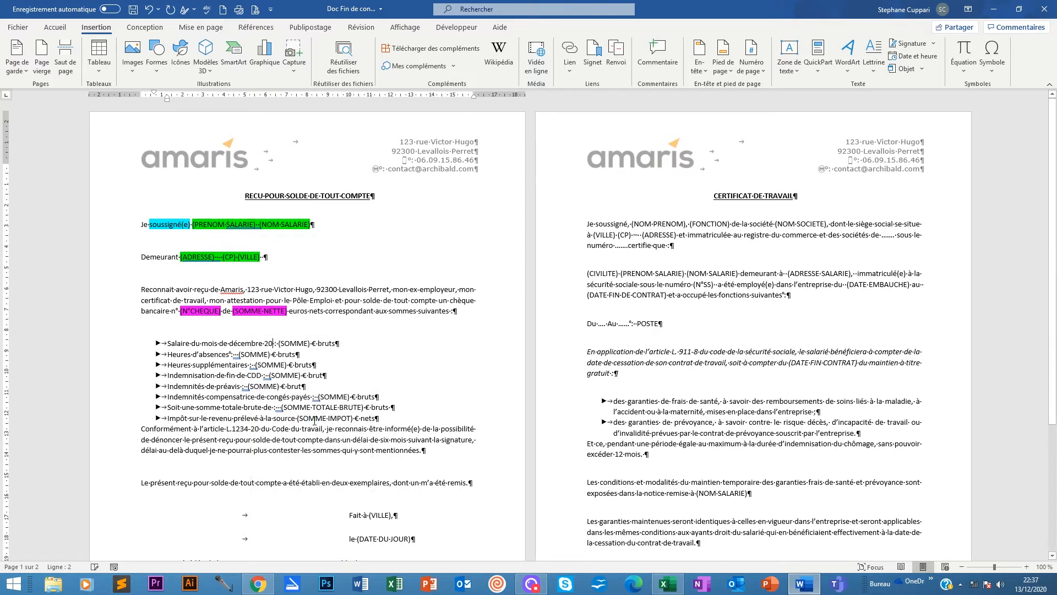
right_click(245, 343)
click(297, 443)
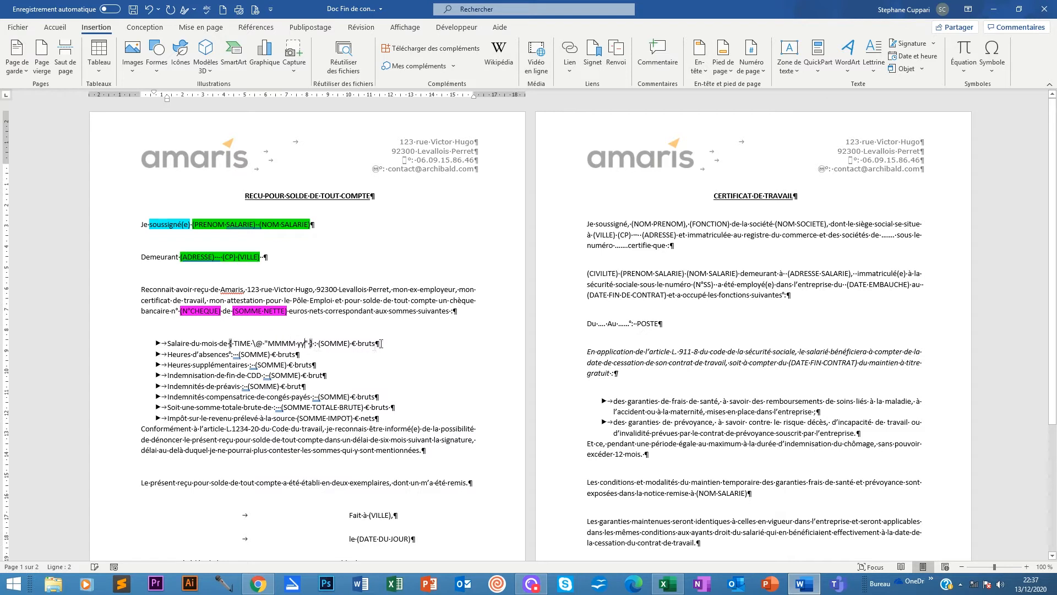
key(shift+F9)
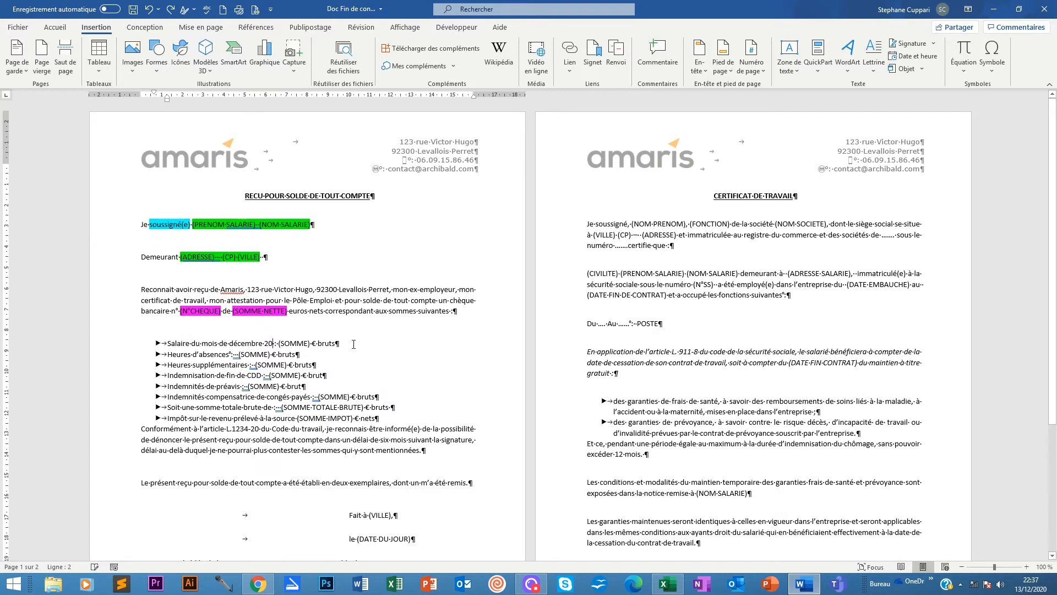
Edit the salary line's date field code to the 'MMMM yyyy' format for a four-digit year.
right_click(252, 343)
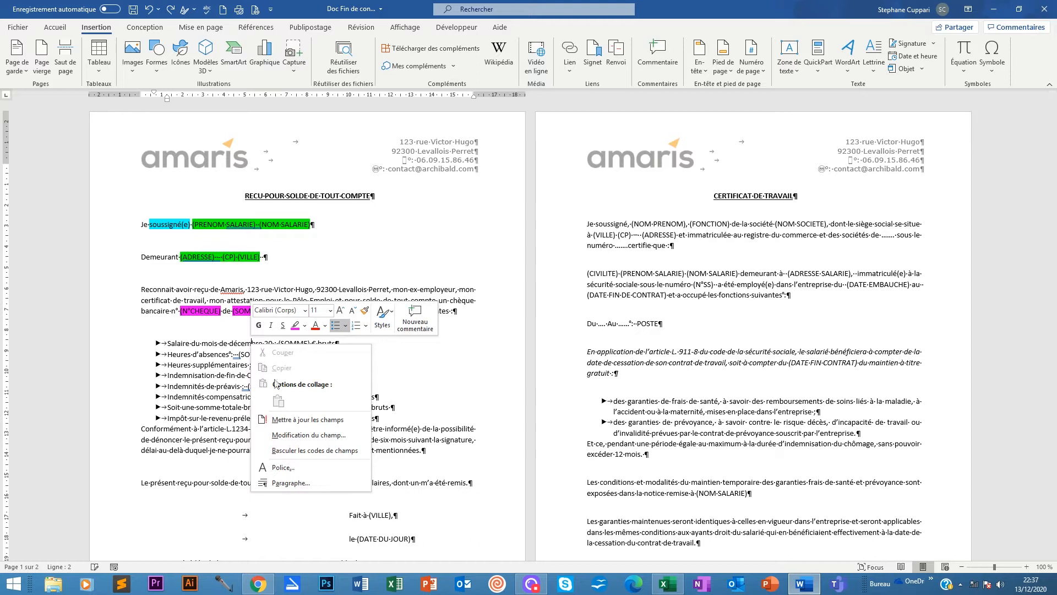
click(299, 450)
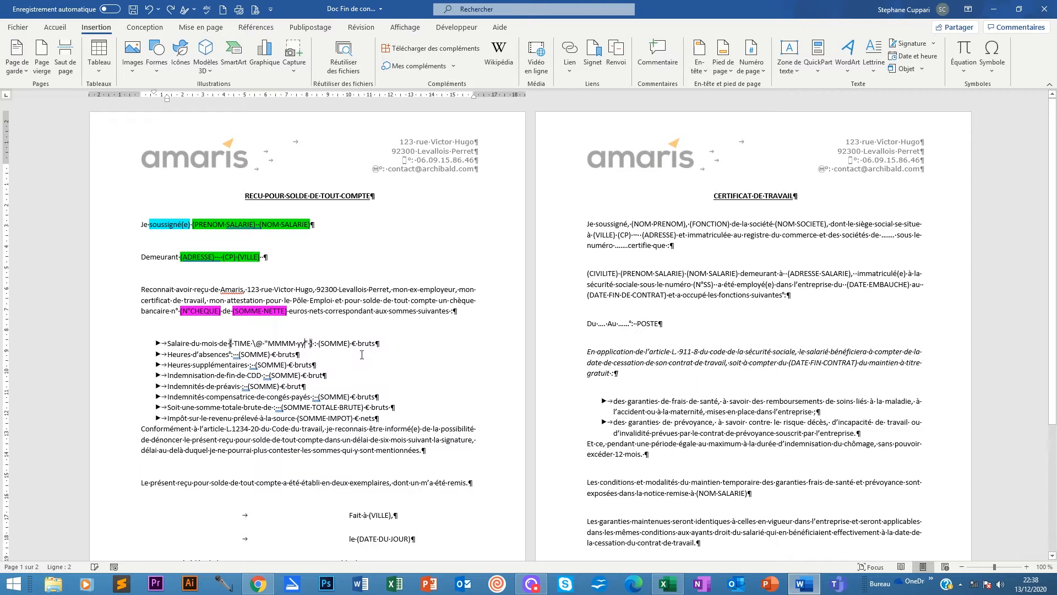
text(yy)
right_click(280, 339)
key(Escape)
right_click(281, 341)
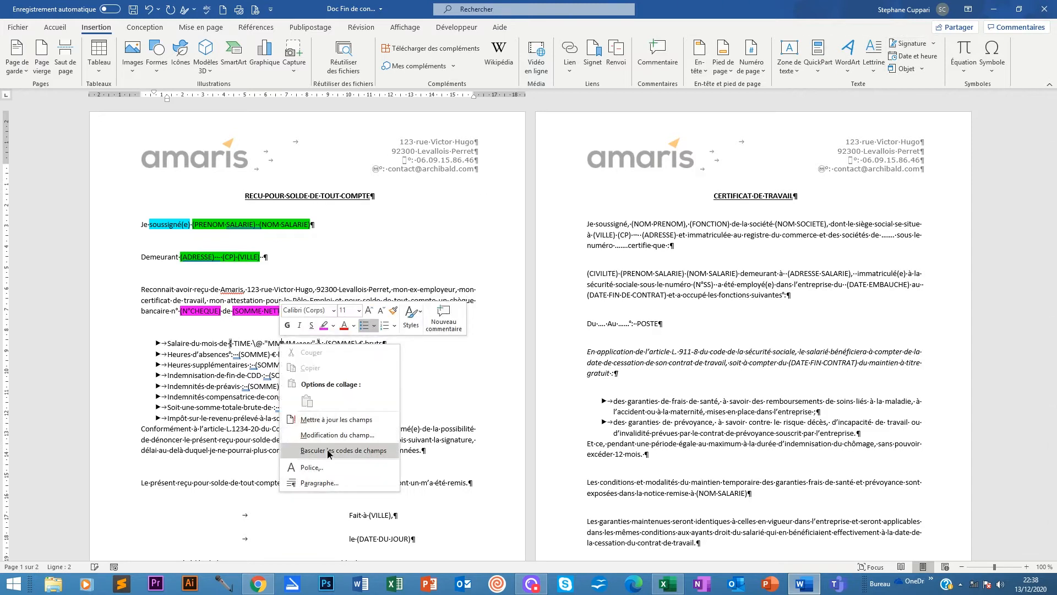
click(329, 450)
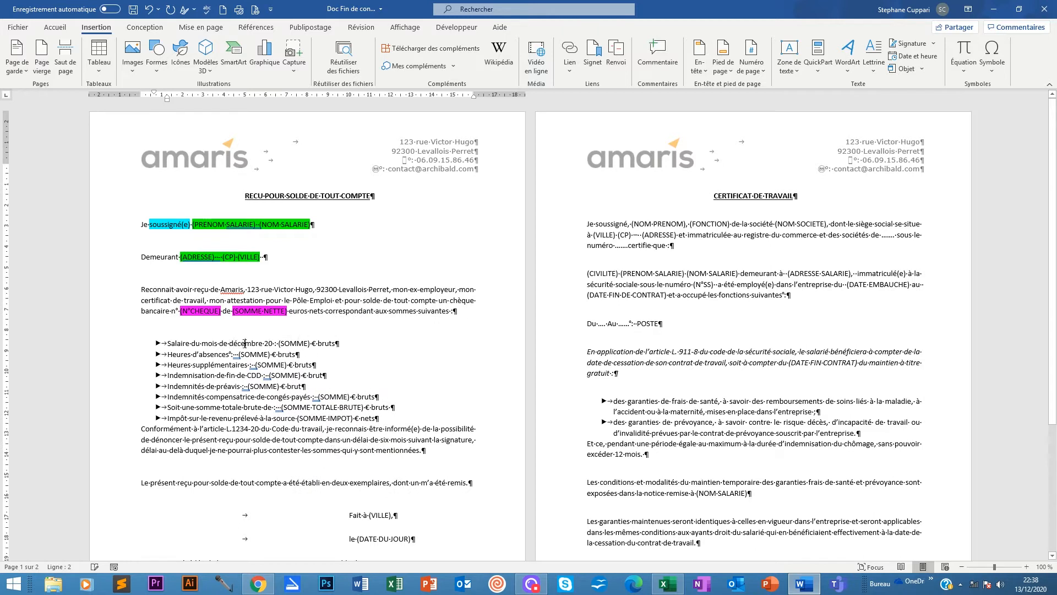
right_click(245, 344)
click(303, 452)
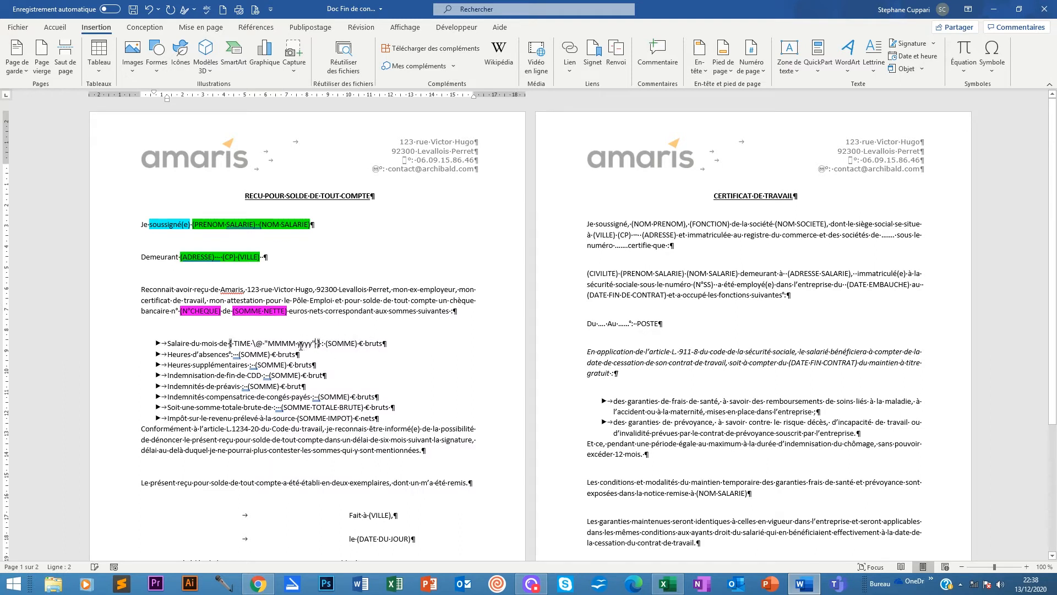
click(313, 344)
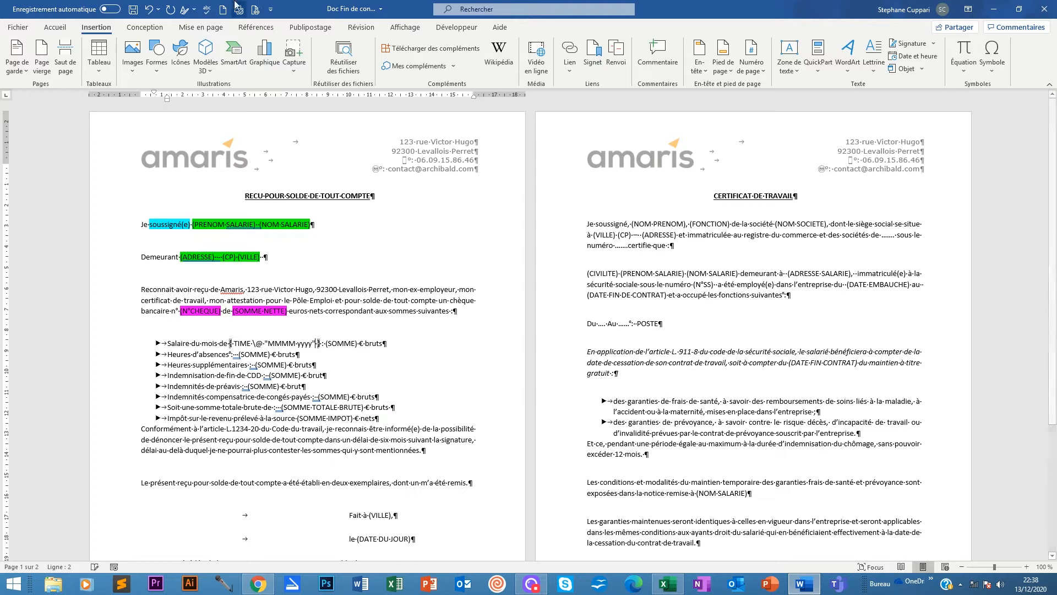
Update the date field so it reads décembre 2020, then select the month word.
click(310, 26)
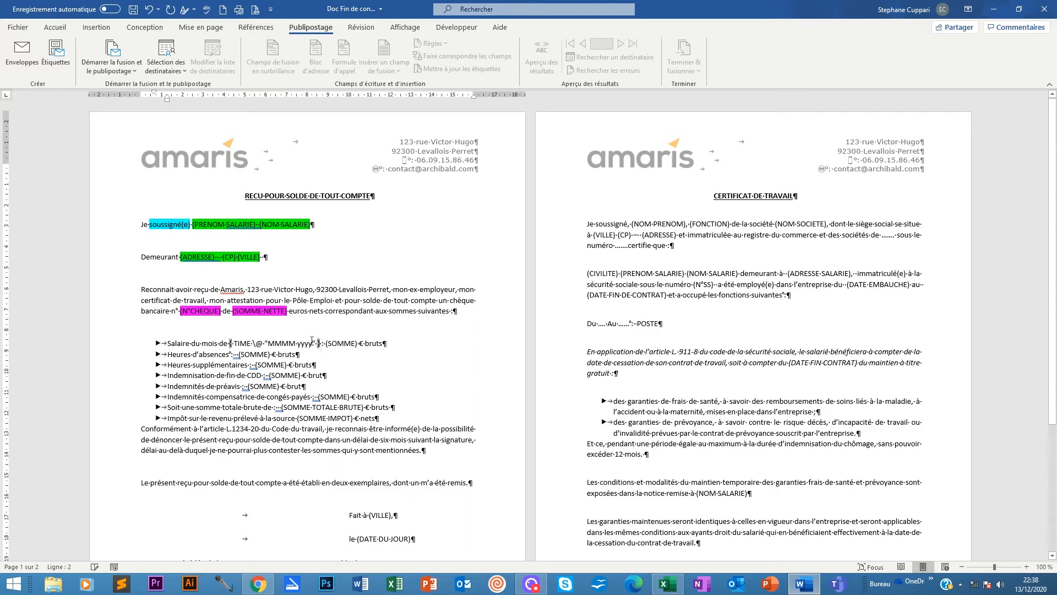
right_click(284, 346)
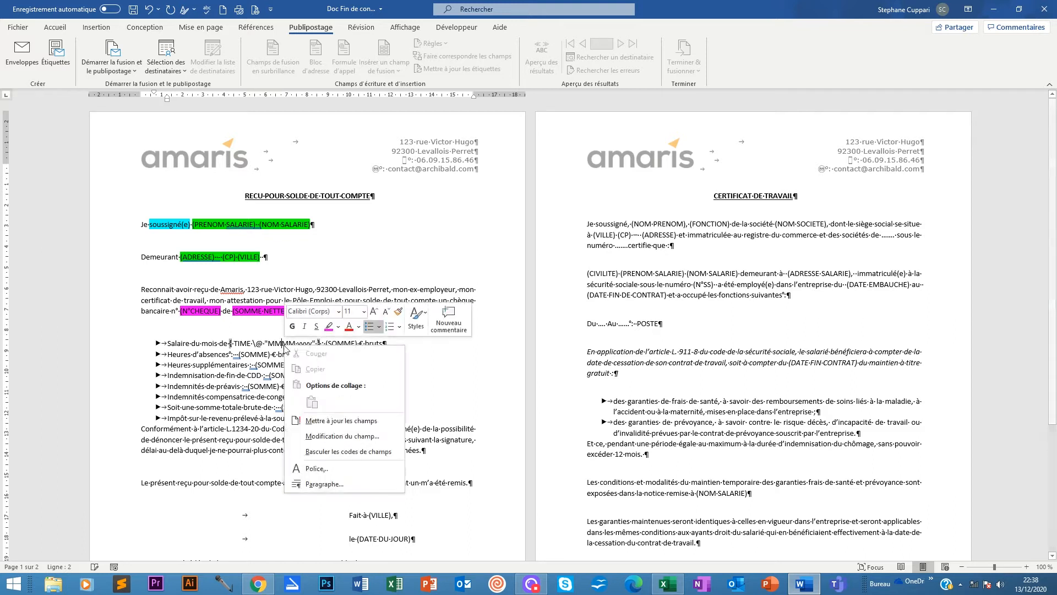
click(343, 423)
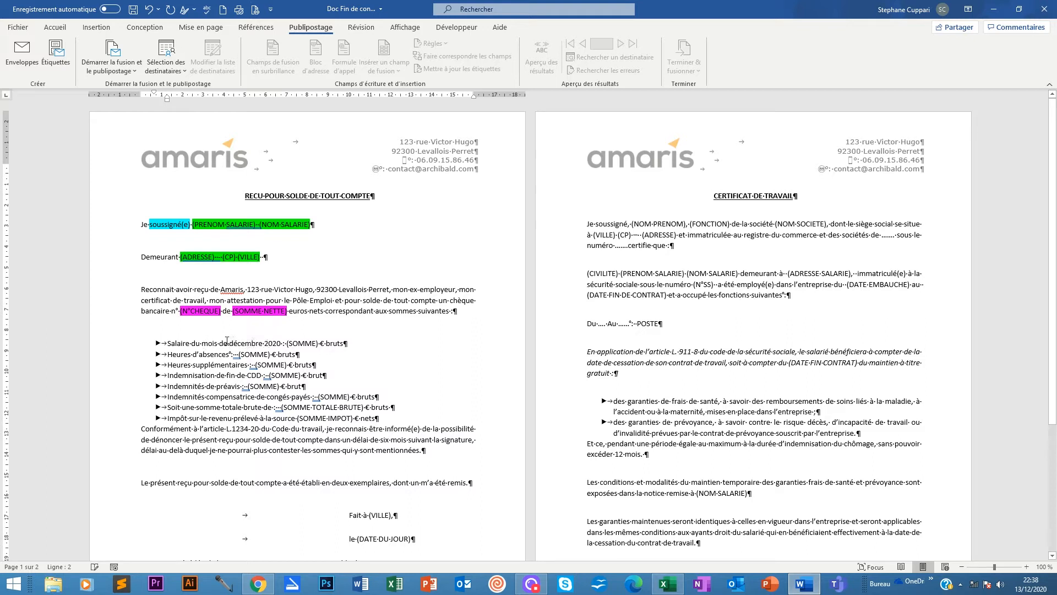
drag(229, 343, 263, 342)
click(50, 28)
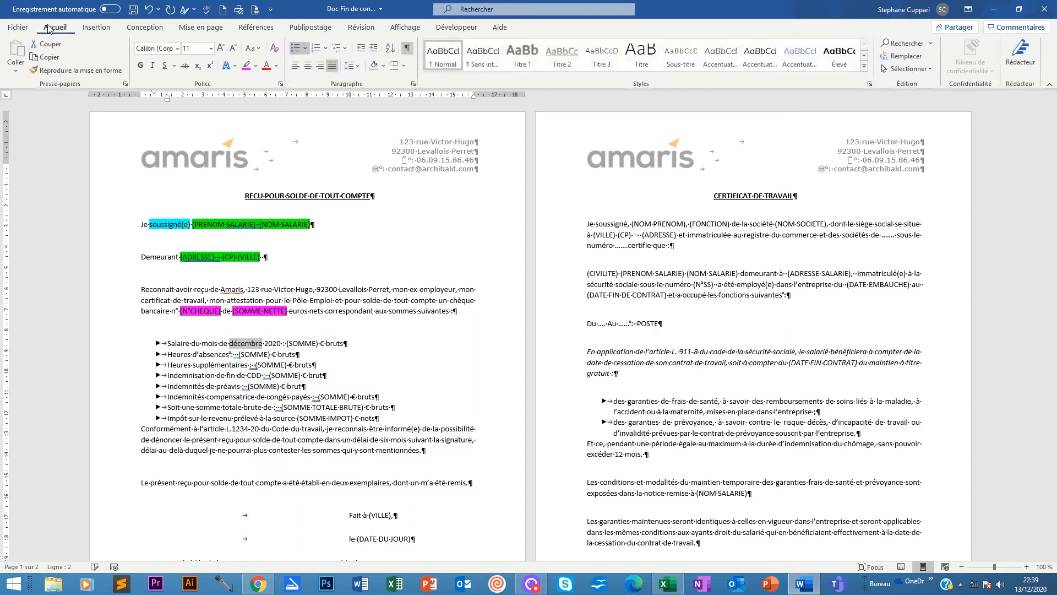
Try the Change Case options on the month, leaving it as DECEMBRE.
click(260, 48)
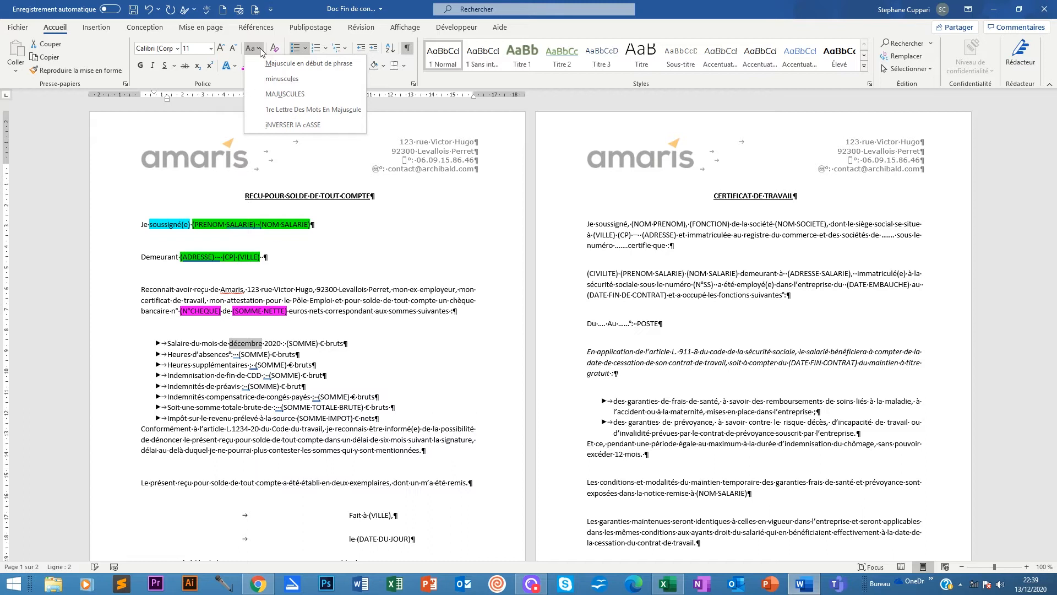
click(288, 64)
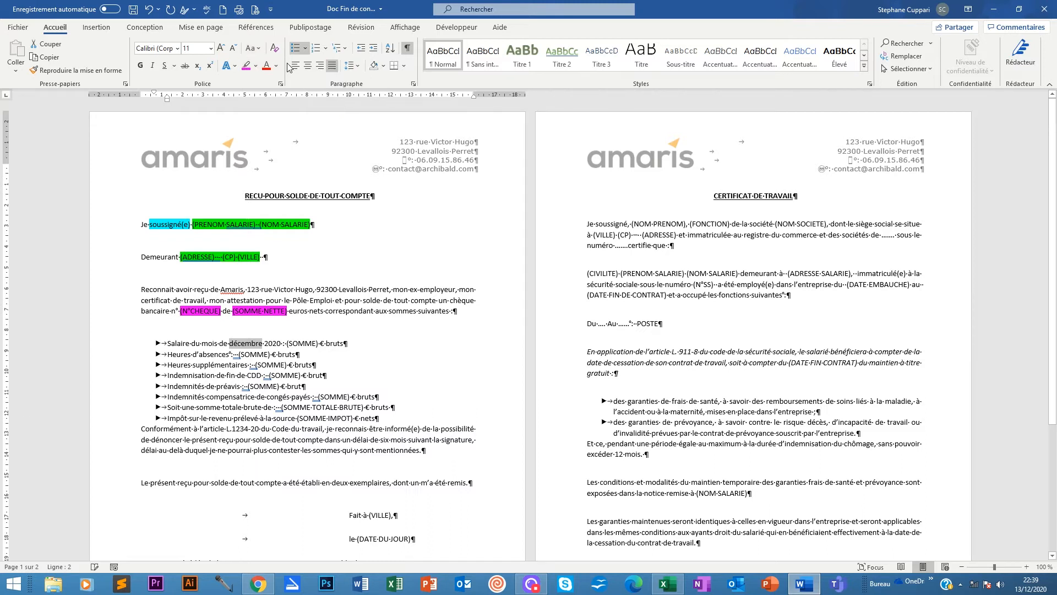
click(260, 48)
click(272, 94)
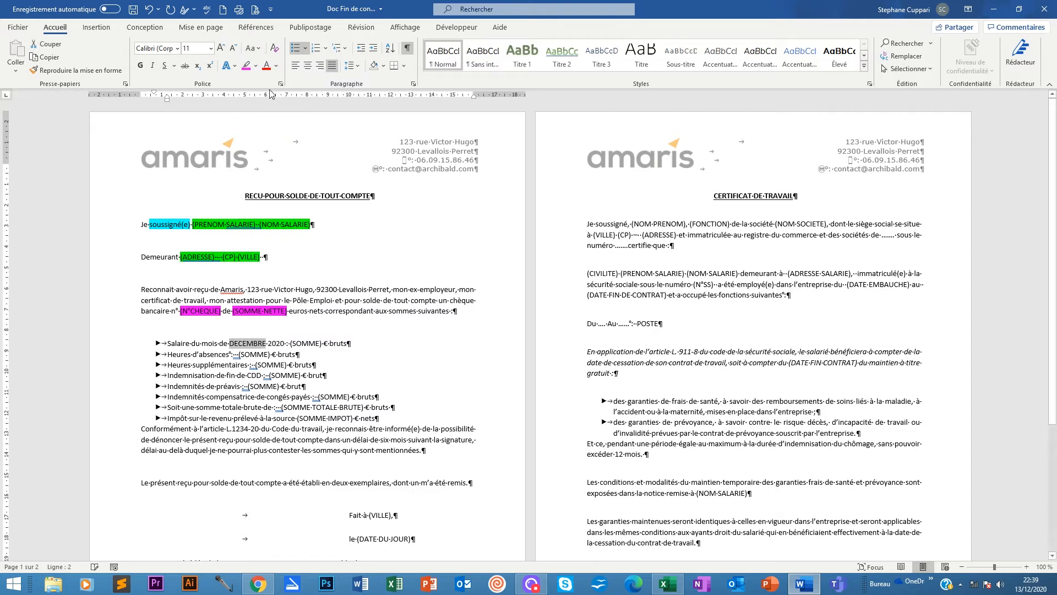
click(257, 49)
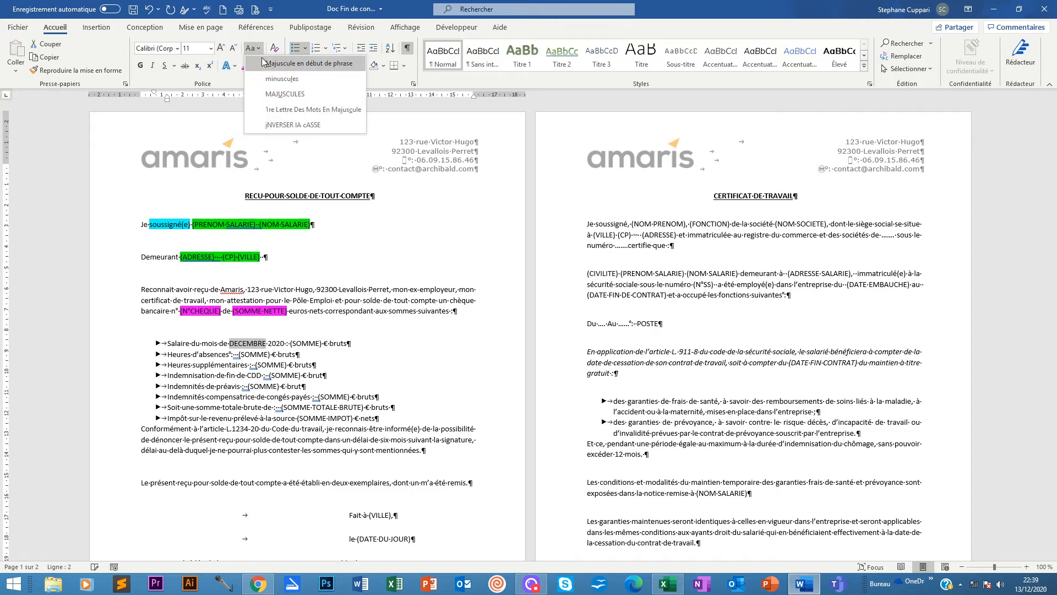
click(290, 109)
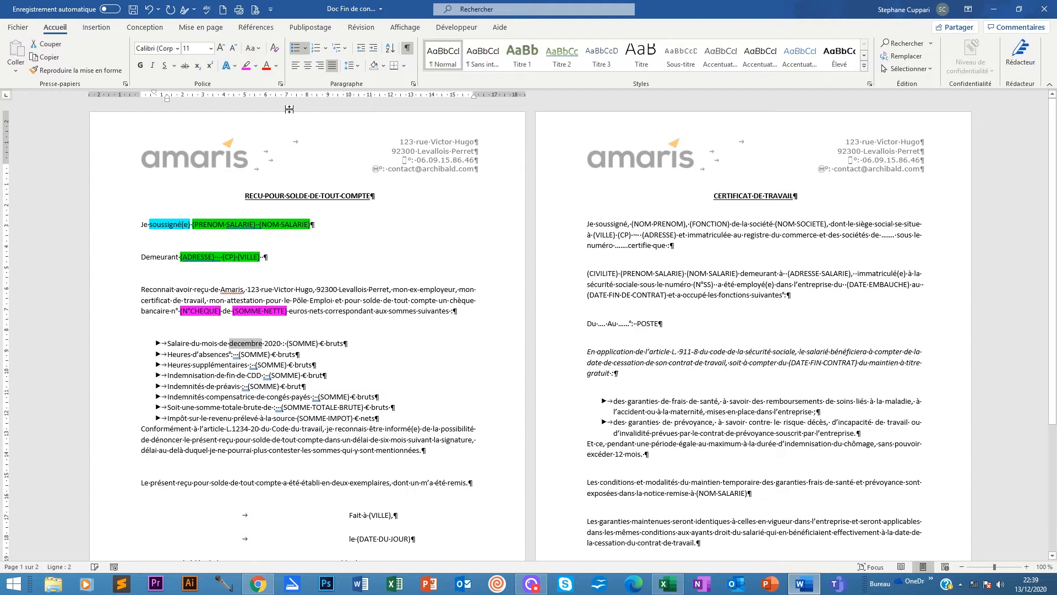
click(254, 48)
click(274, 113)
click(253, 48)
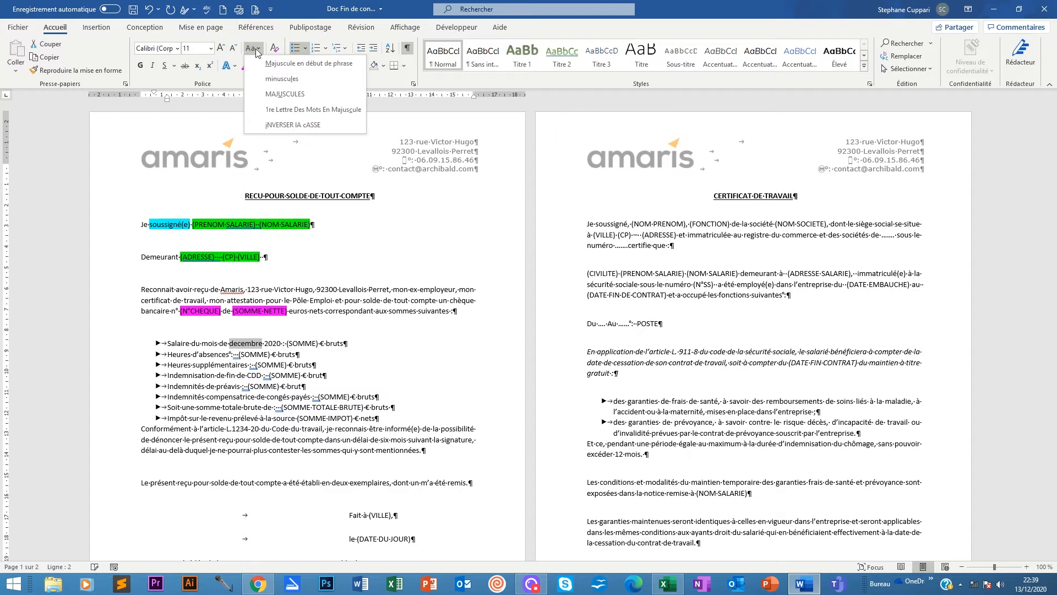
click(285, 125)
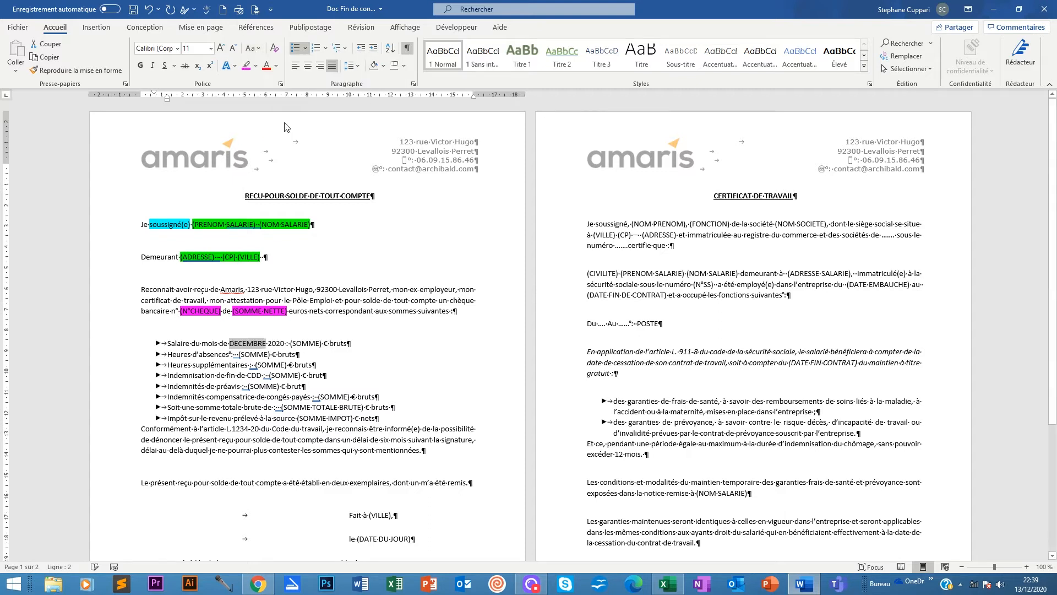
click(260, 50)
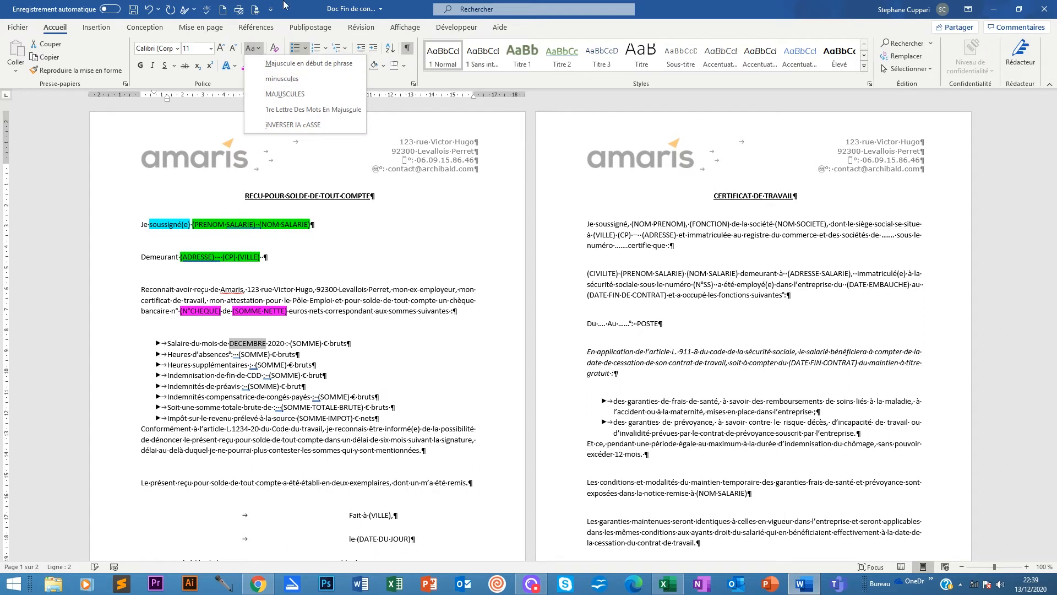
click(284, 3)
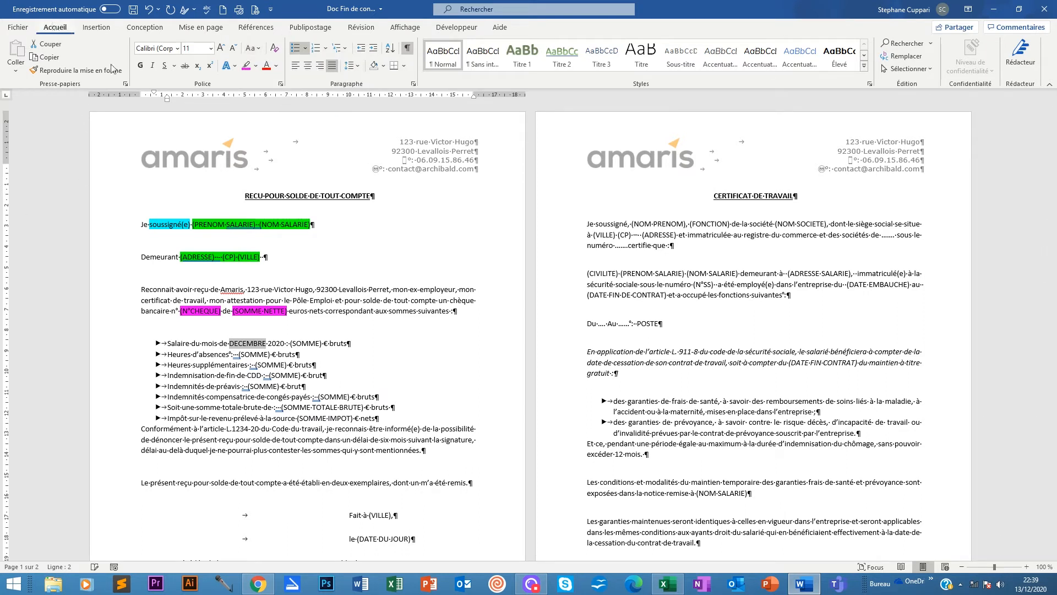
click(258, 50)
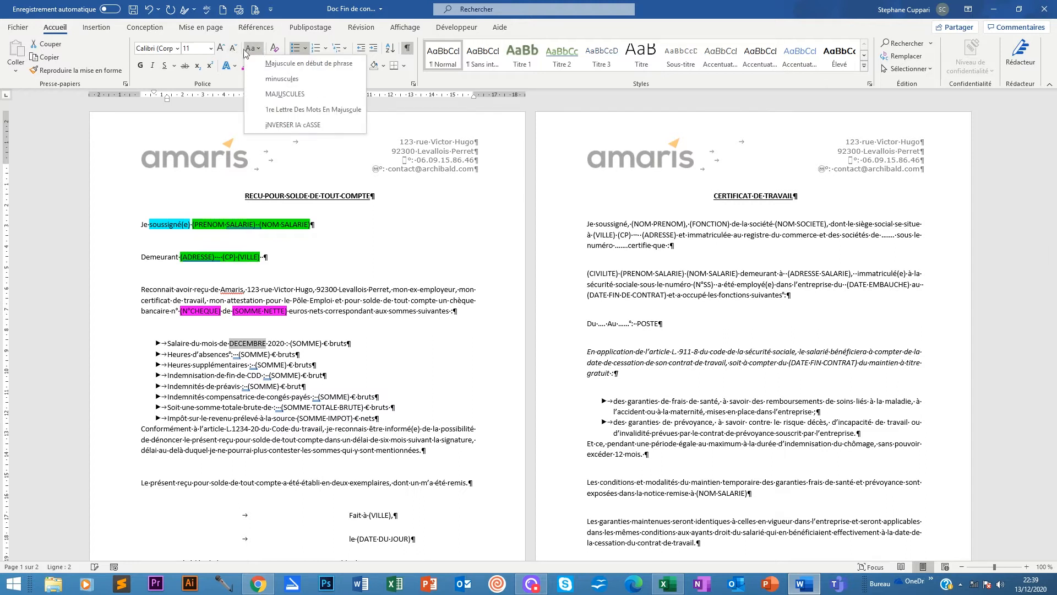
click(281, 94)
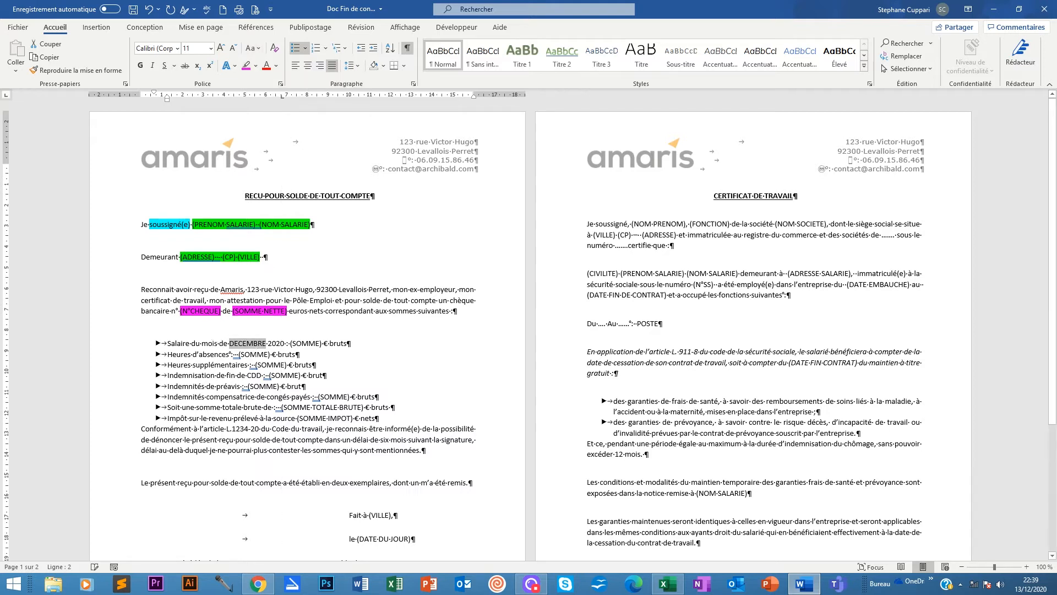
click(264, 343)
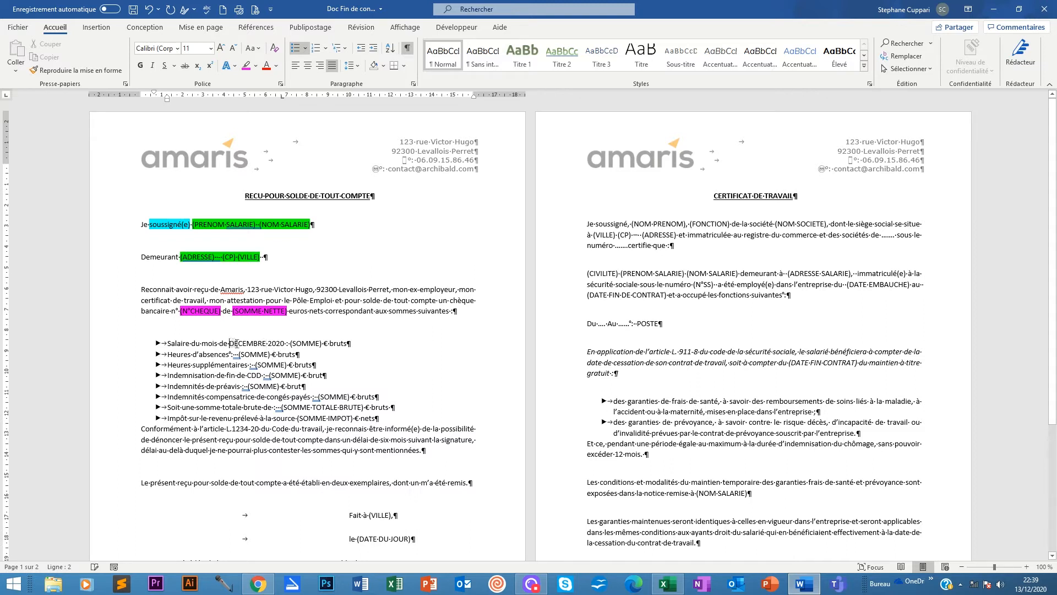
Switch the month to lowercase with Shift+F3, then set it back to UPPERCASE DECEMBRE.
shift+click(266, 344)
key(shift+F3)
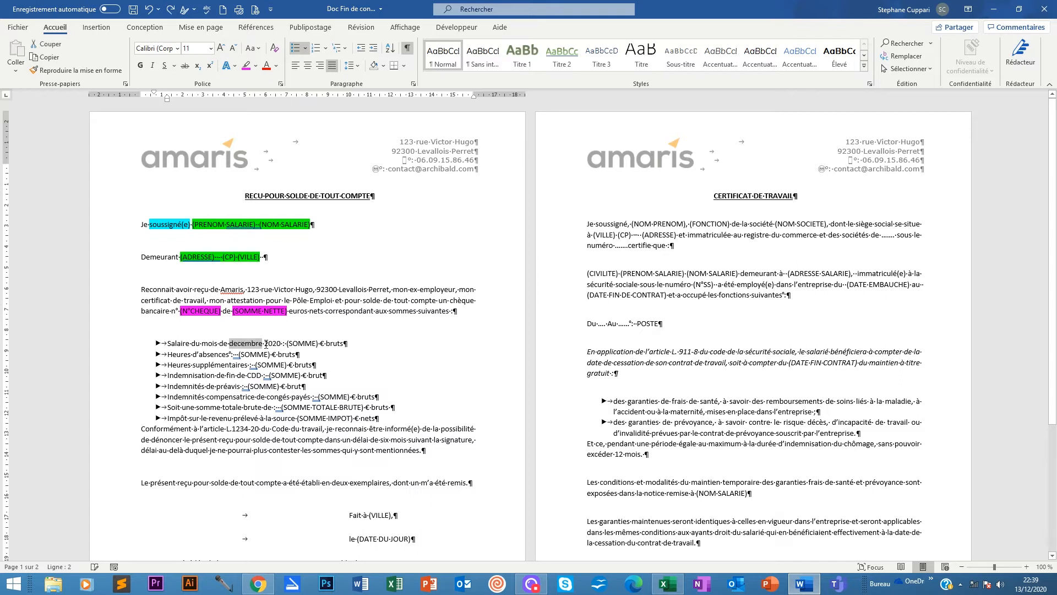
click(265, 344)
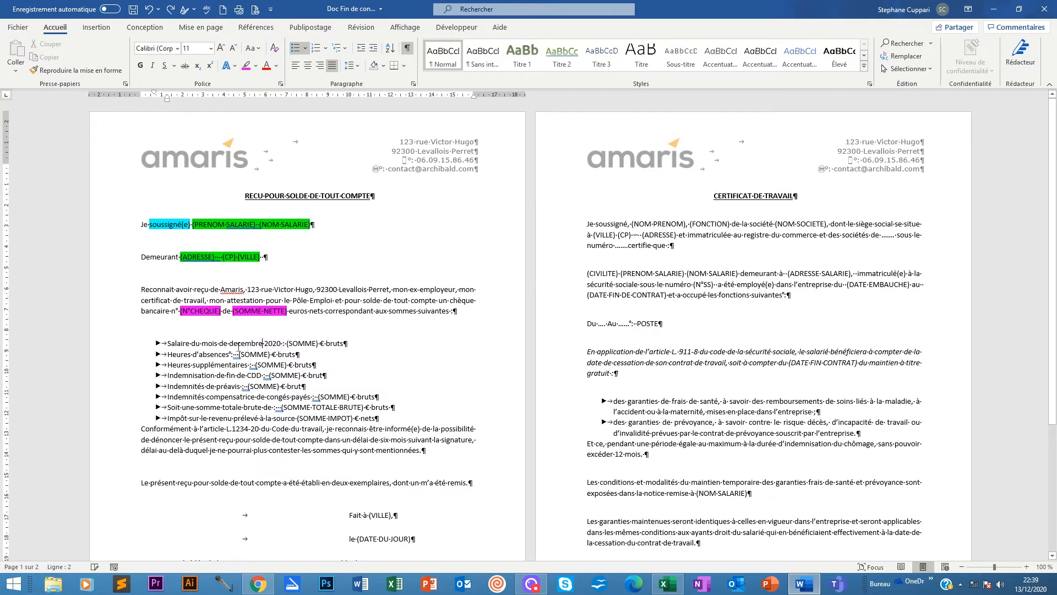
drag(229, 343, 264, 343)
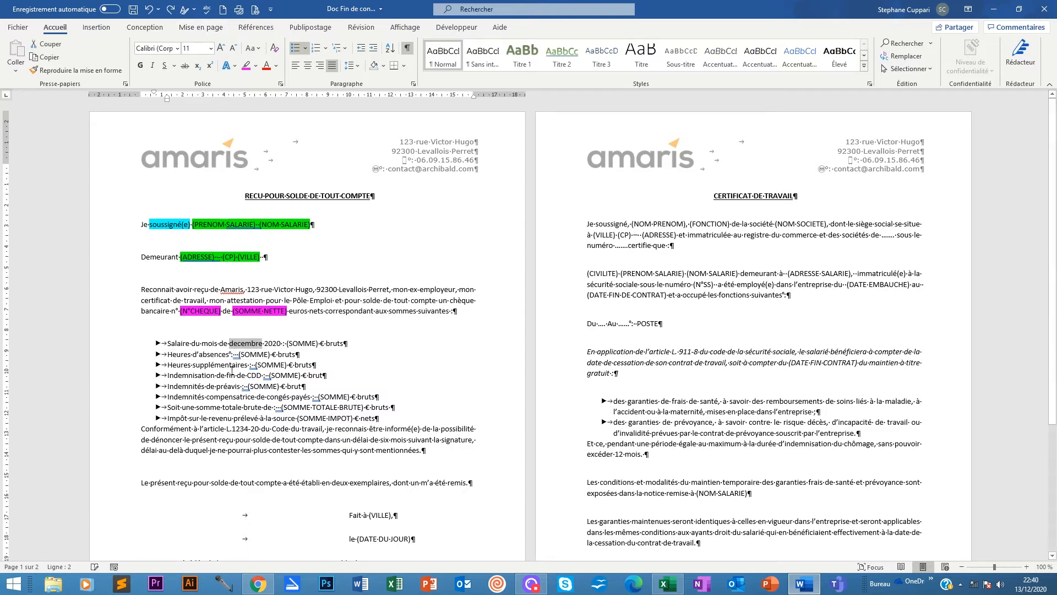
click(260, 49)
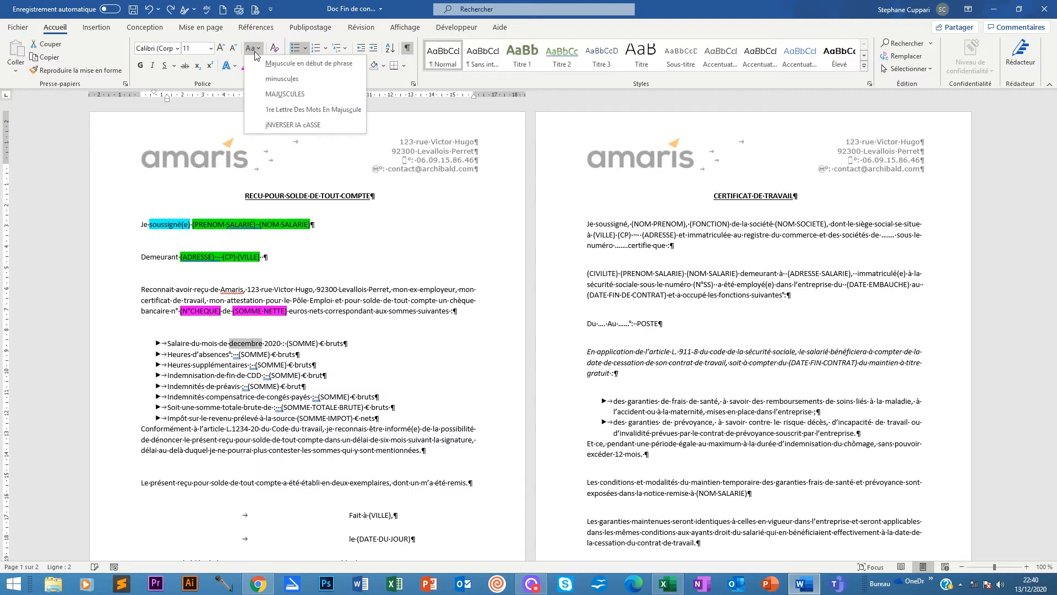
click(289, 94)
click(354, 351)
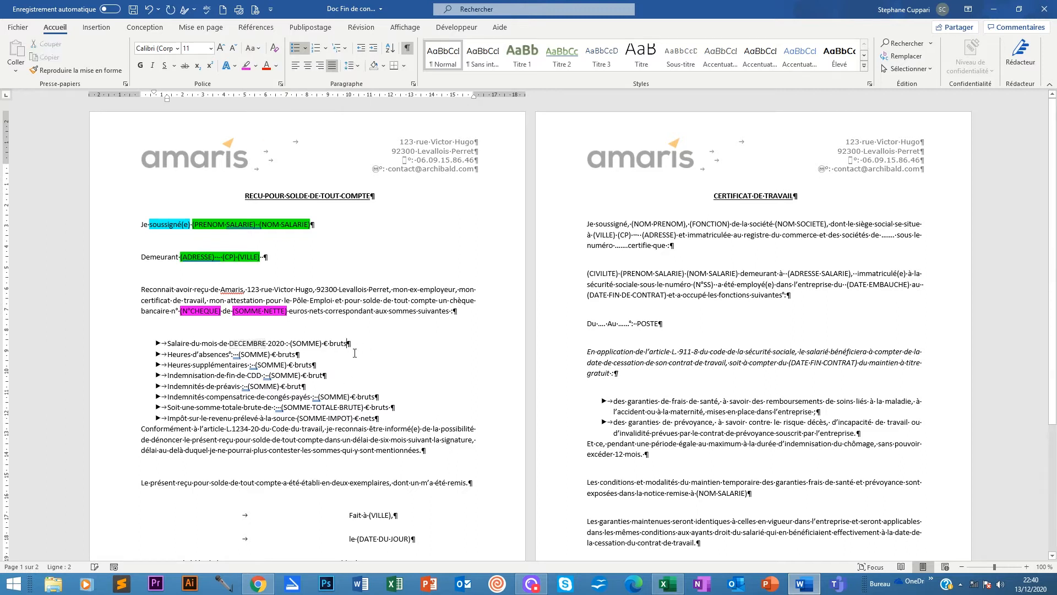
Highlight (SOMME) and the second and third bullets' amounts in magenta, excluding paragraph marks.
drag(290, 344, 323, 343)
click(246, 65)
click(366, 342)
click(233, 354)
drag(234, 354, 301, 355)
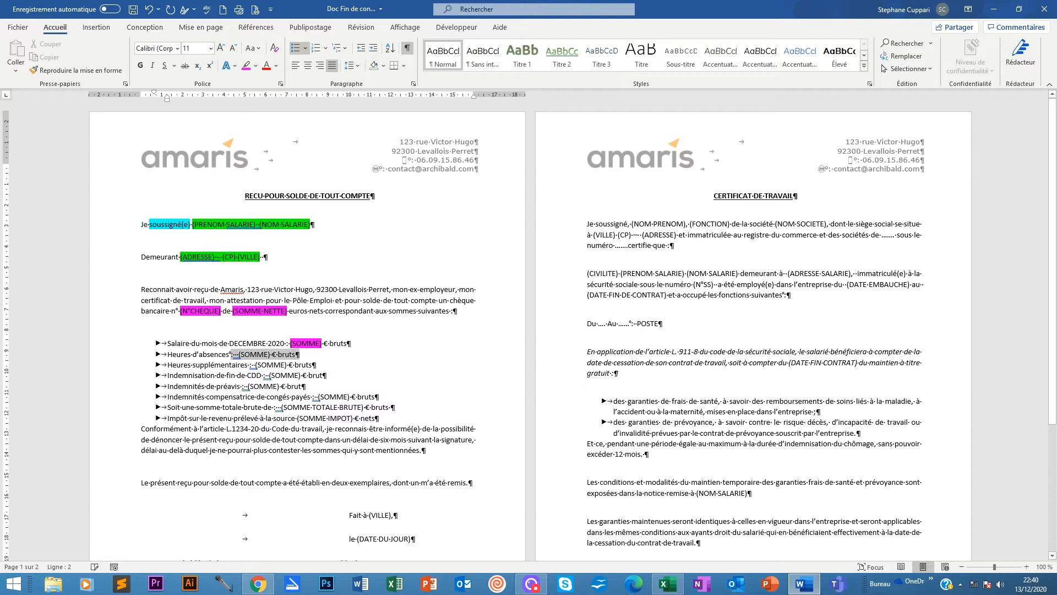
click(254, 358)
drag(231, 355, 293, 355)
click(246, 65)
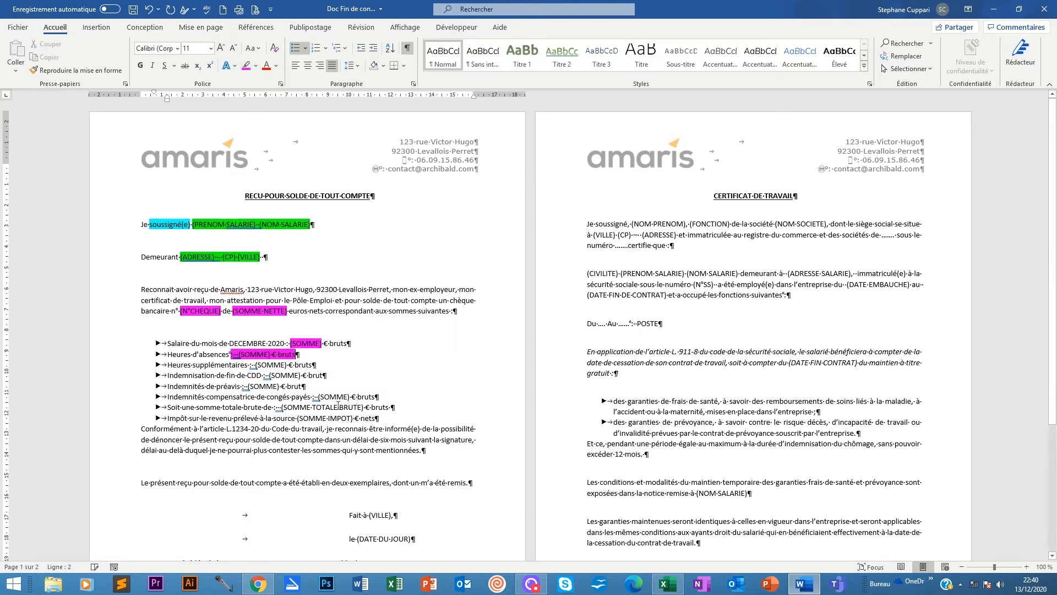
drag(250, 365, 324, 368)
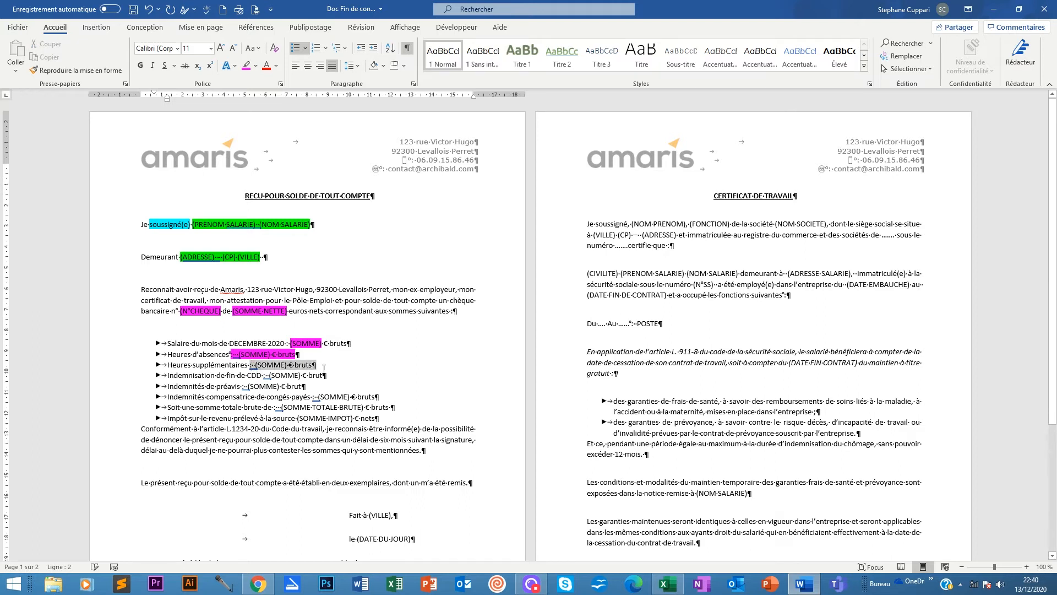
click(246, 66)
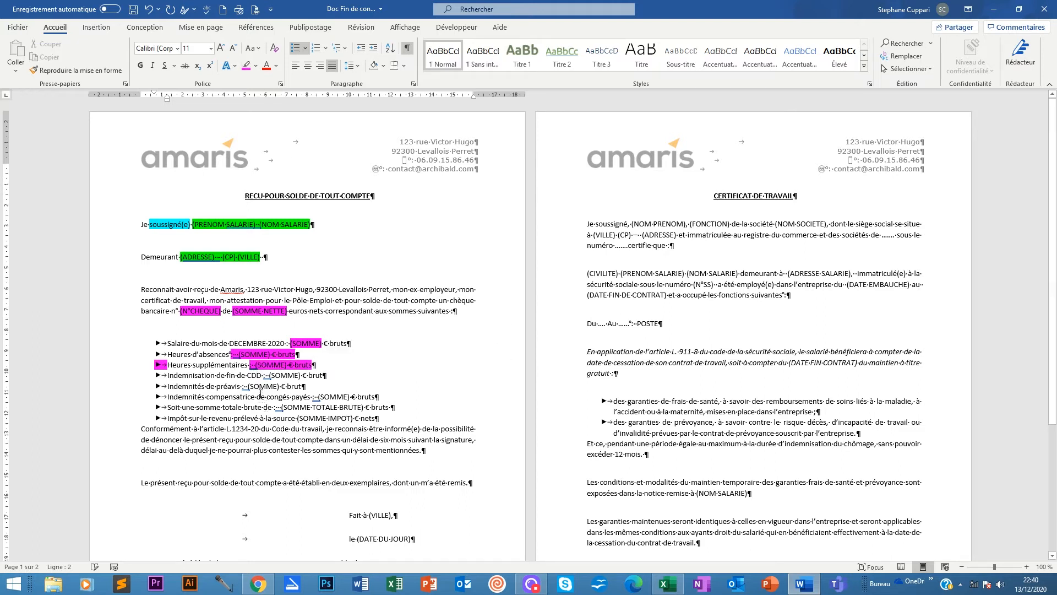
key(ctrl+z)
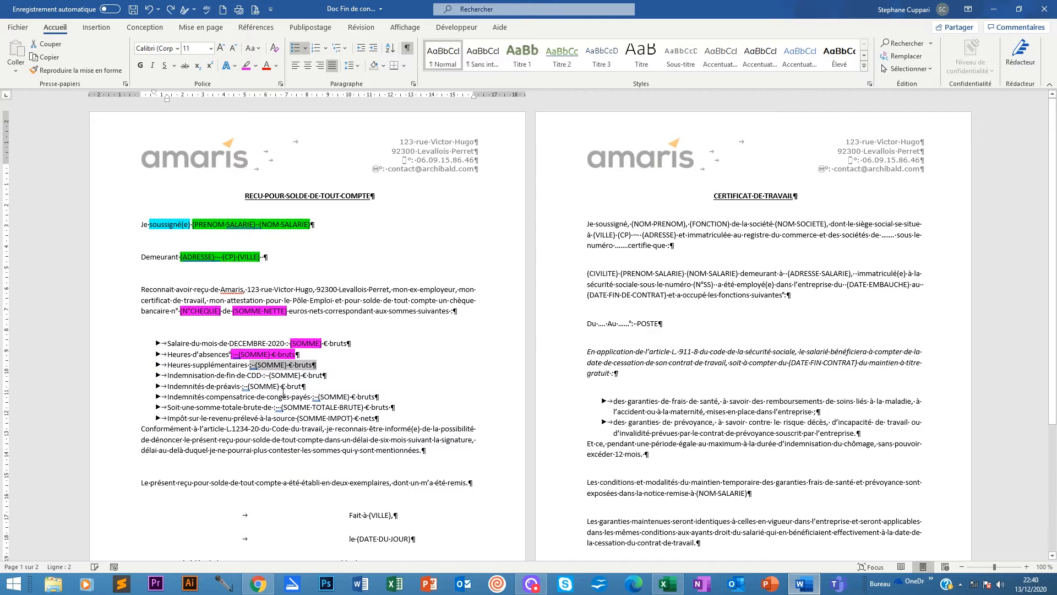
click(312, 365)
drag(312, 366, 256, 366)
click(246, 65)
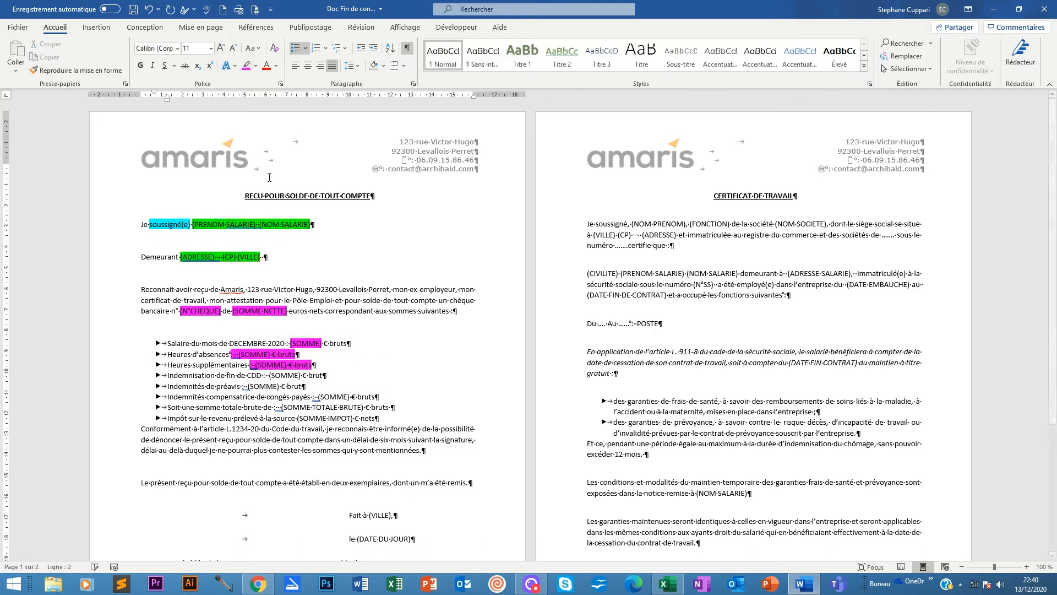
Highlight the fourth to sixth bullet amounts, (SOMME TOTALE BRUTE) and (SOMME IMPOT) in magenta.
drag(324, 376, 266, 377)
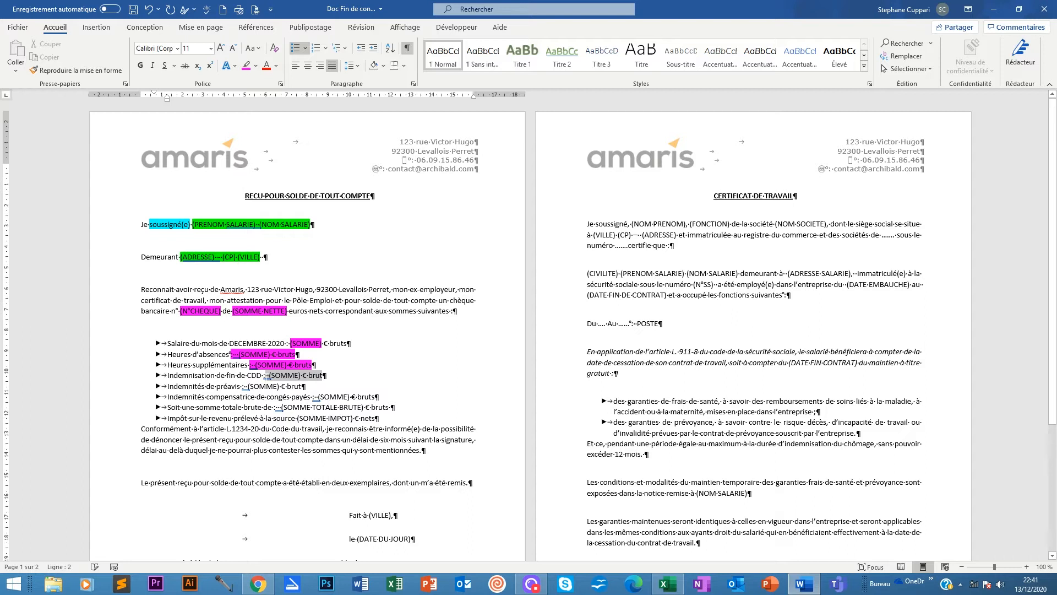
drag(266, 377, 247, 377)
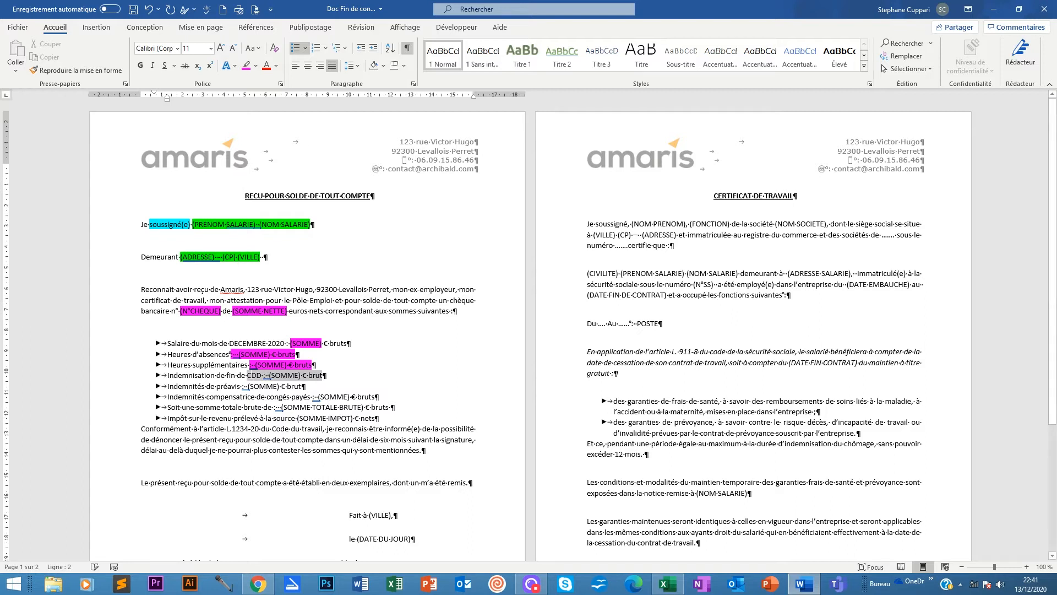
click(246, 65)
click(316, 387)
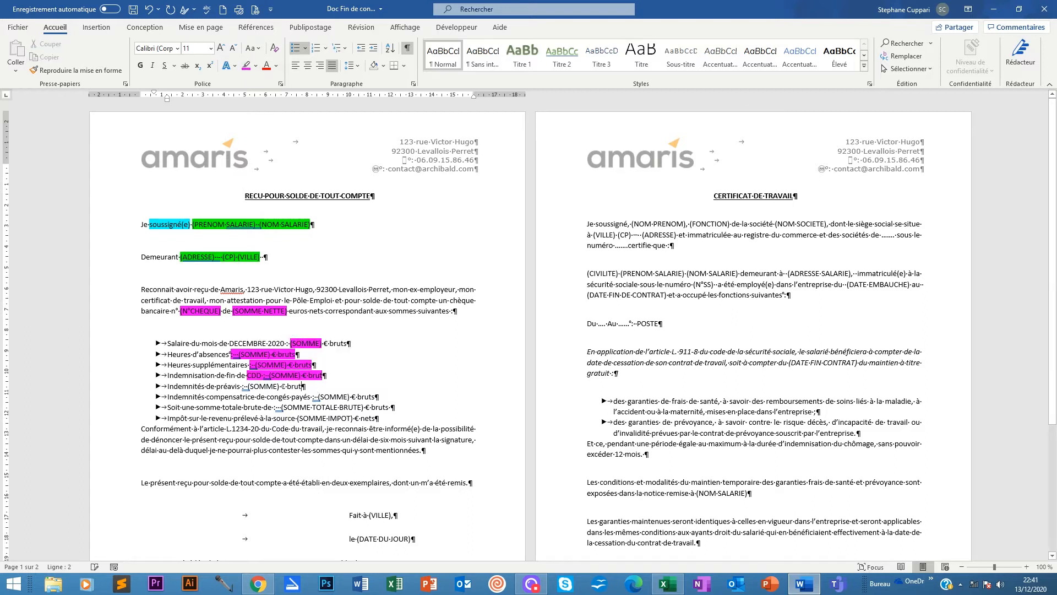
drag(303, 385, 242, 386)
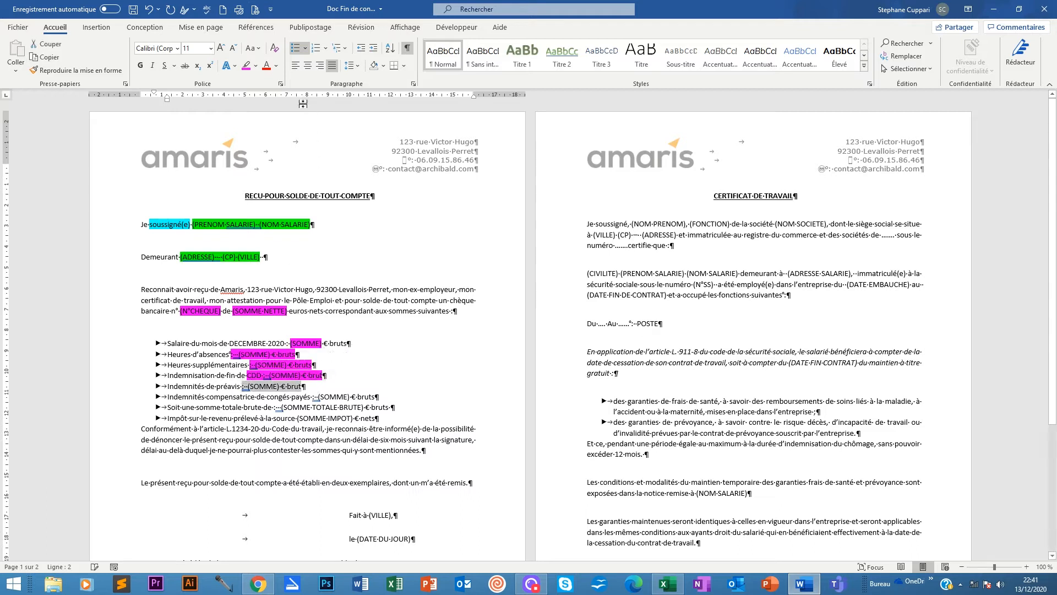
click(246, 64)
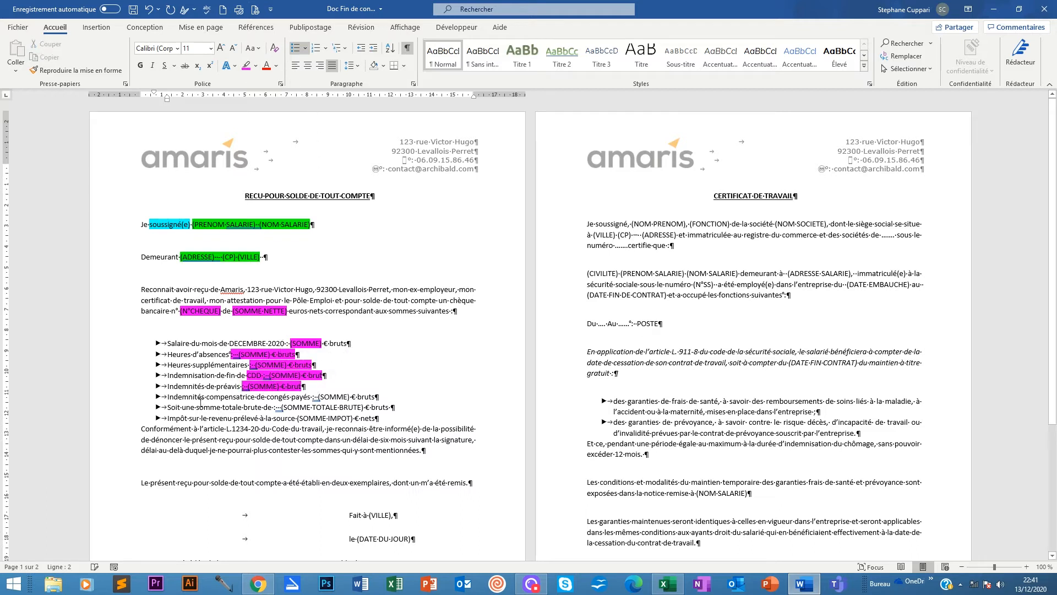
drag(380, 397, 312, 397)
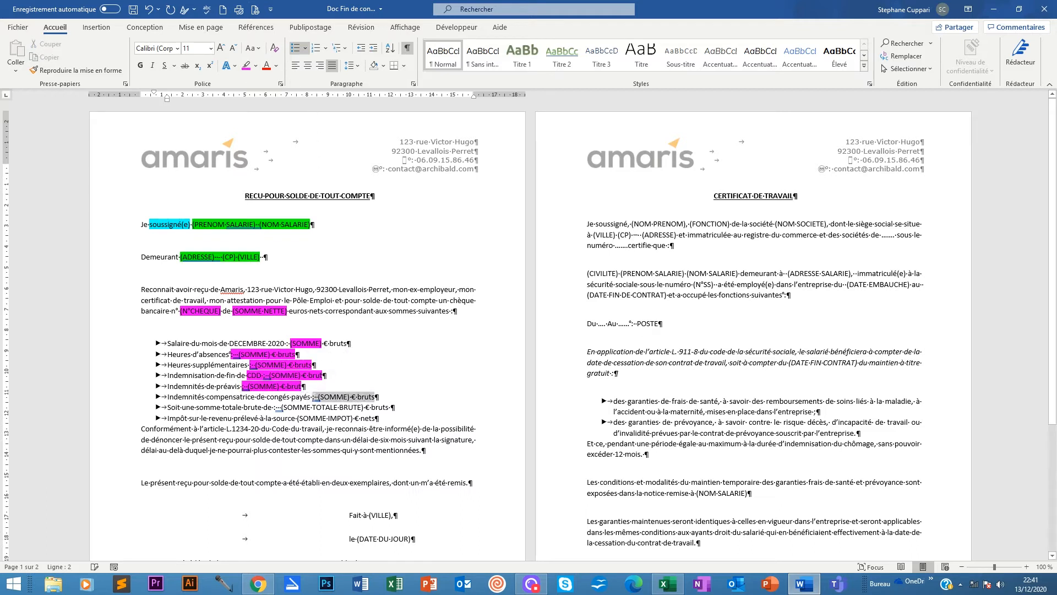
click(246, 64)
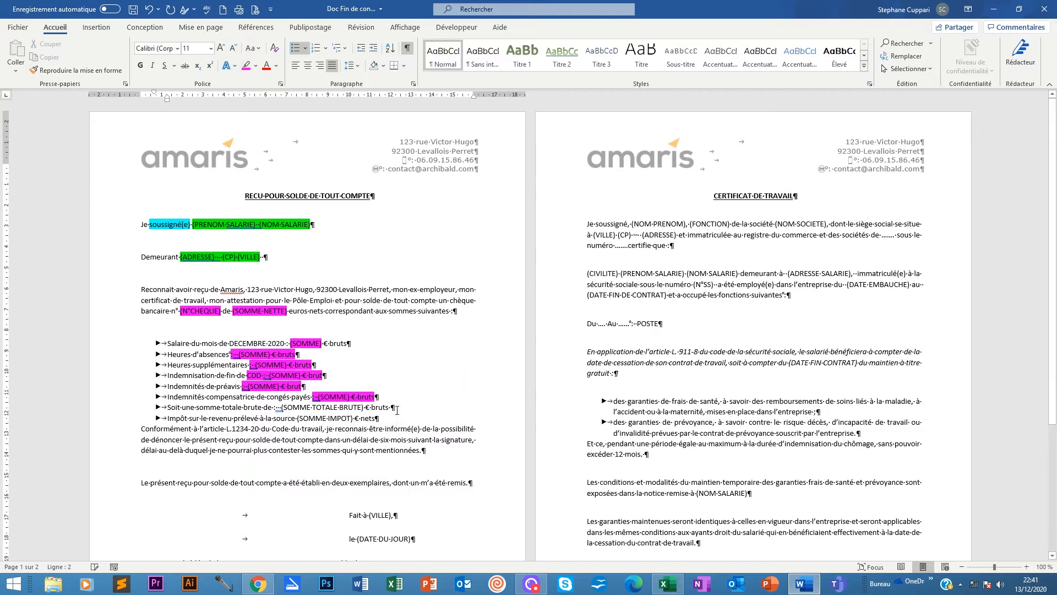
drag(397, 410, 274, 407)
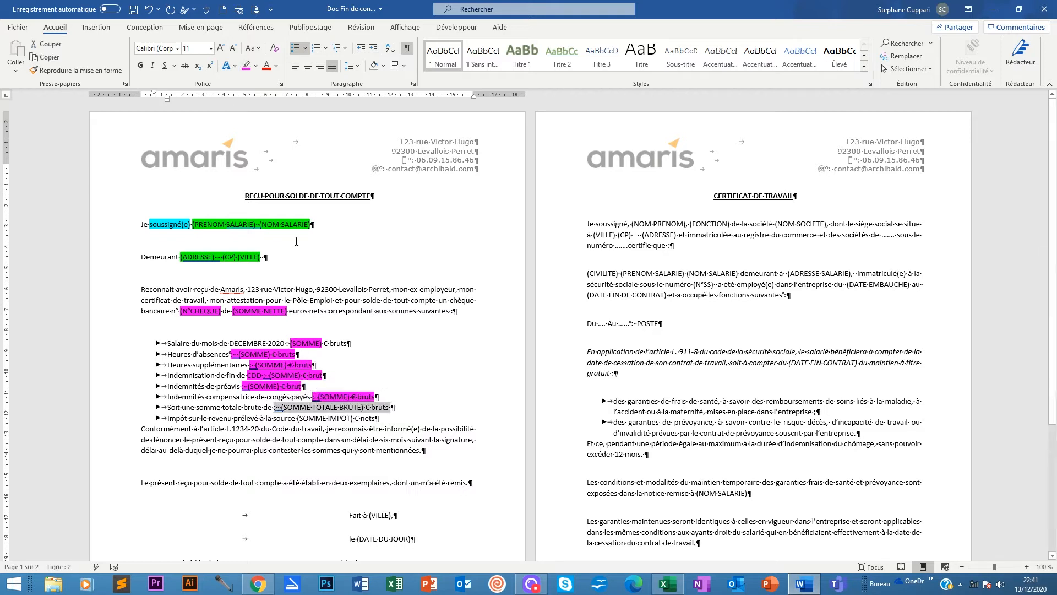
click(244, 65)
click(382, 424)
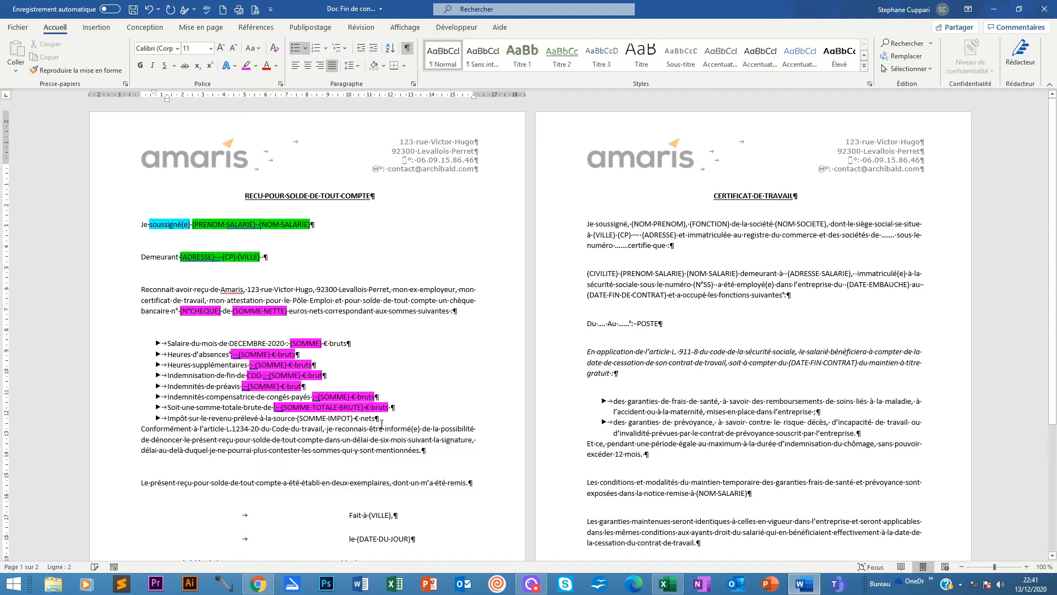
drag(353, 419, 300, 418)
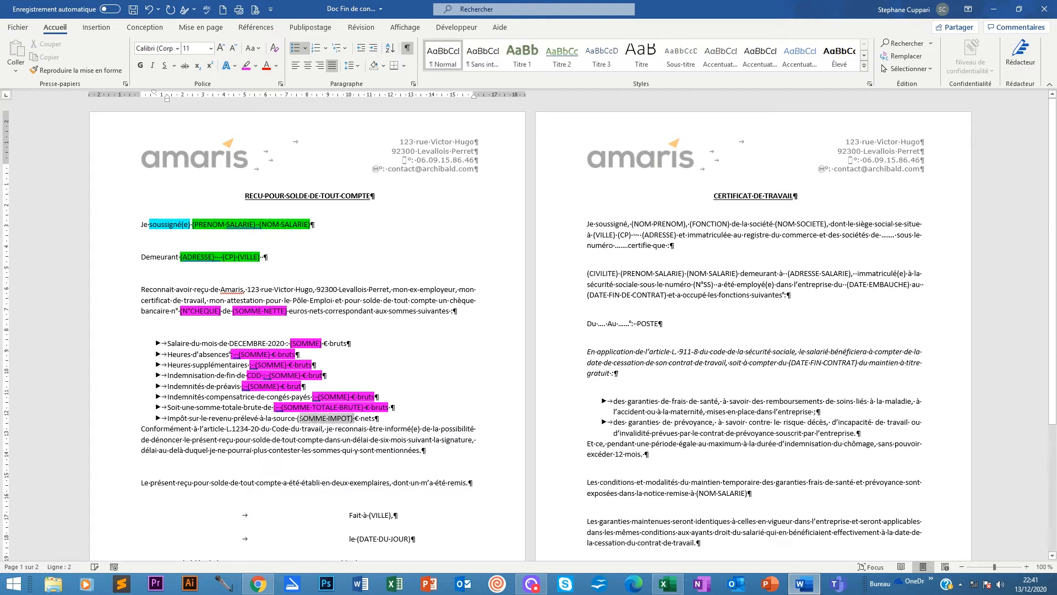
click(245, 66)
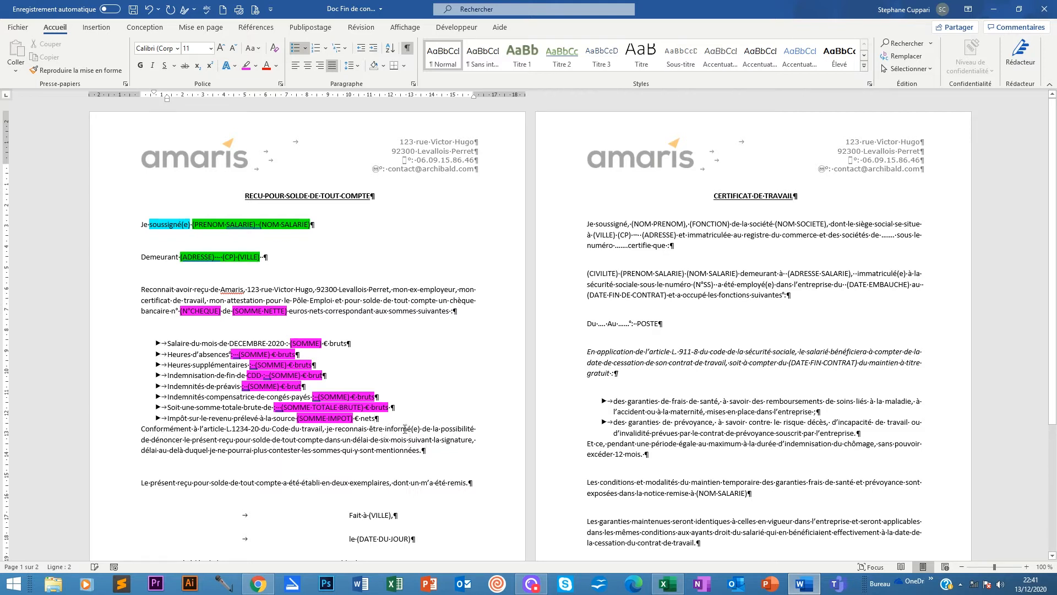
Try 12 pt Spacing Before on the Layout tab, then reset it to 0 pt.
scroll(401, 445, down, 3)
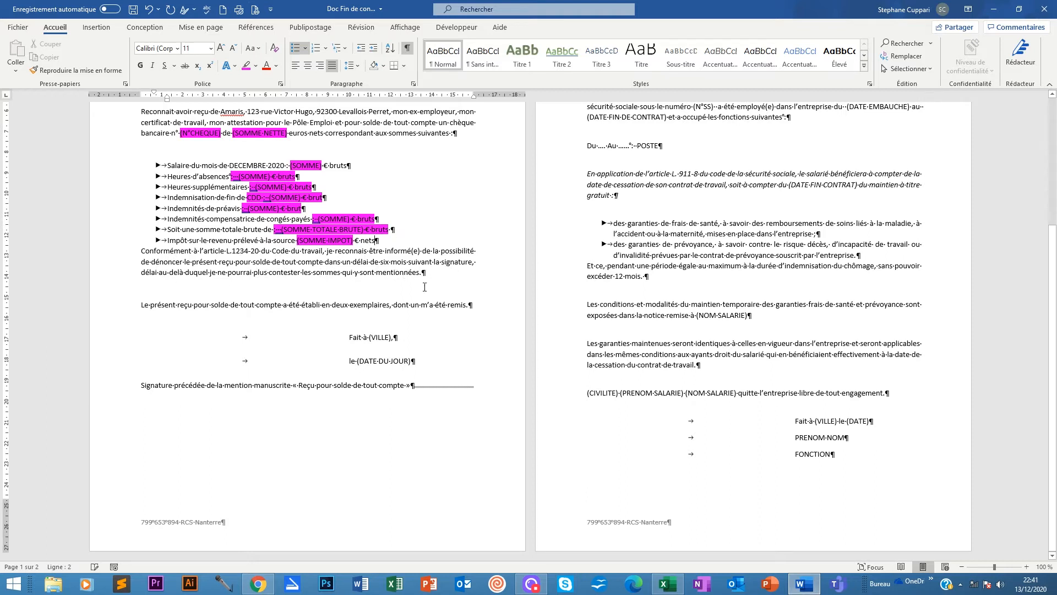
click(201, 27)
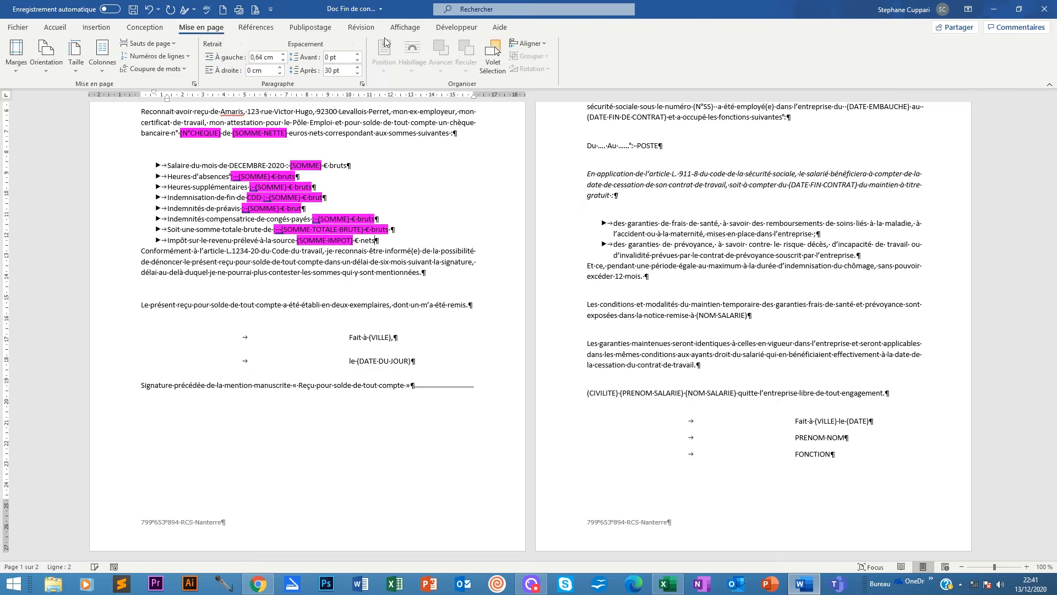
click(358, 54)
click(358, 54)
click(357, 59)
click(358, 59)
click(67, 30)
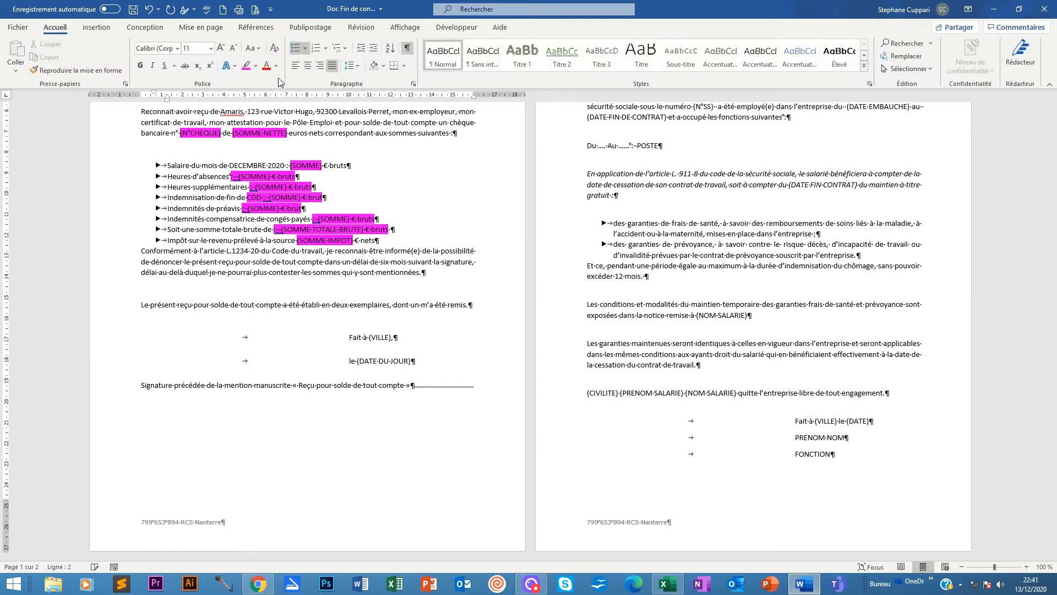
Apply 2,5 line spacing after the bulleted amounts list.
click(358, 66)
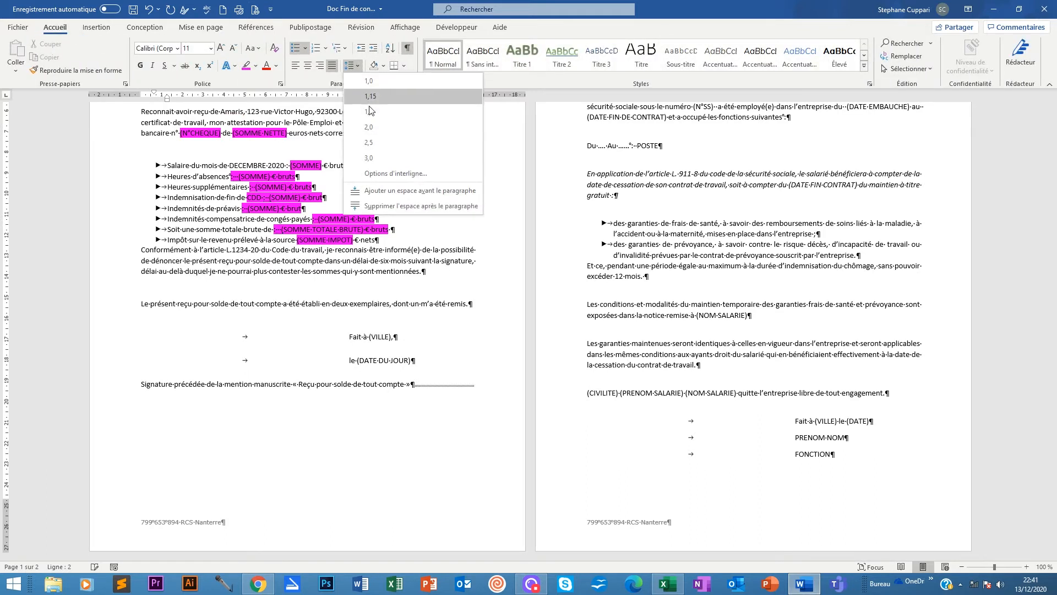
click(375, 143)
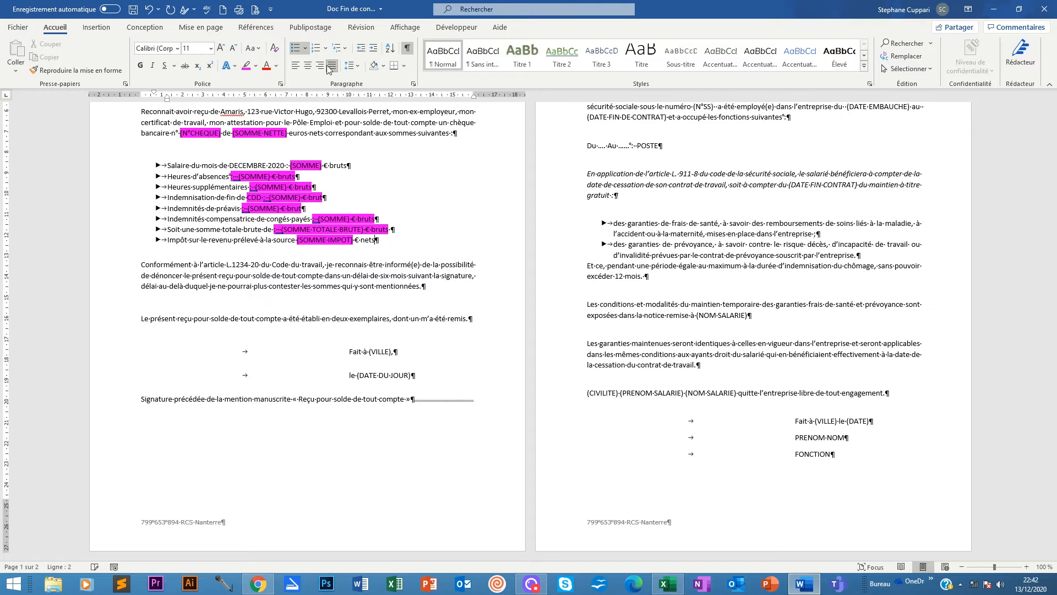
click(358, 66)
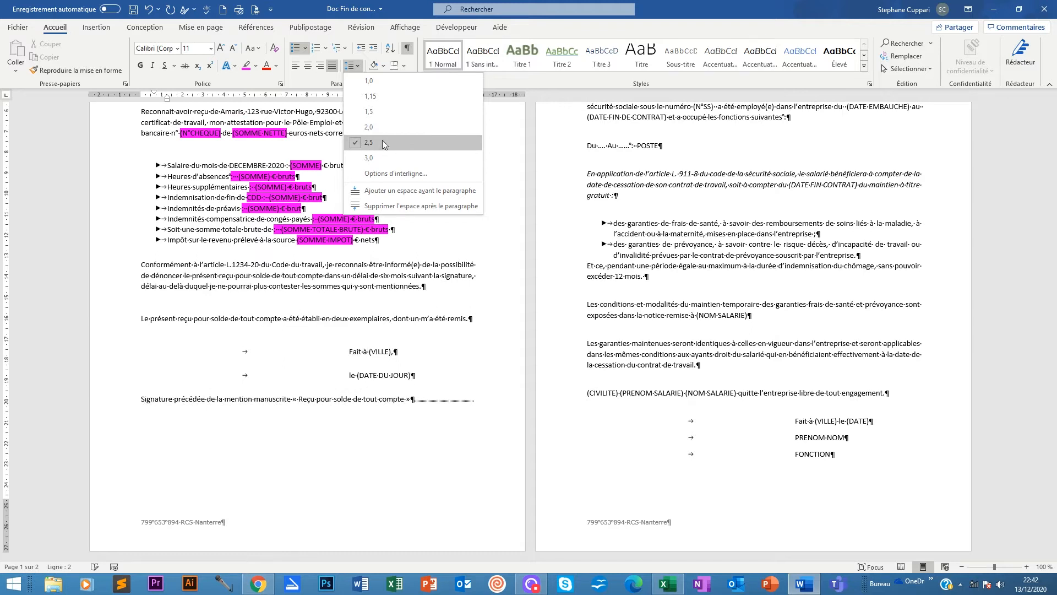
click(434, 290)
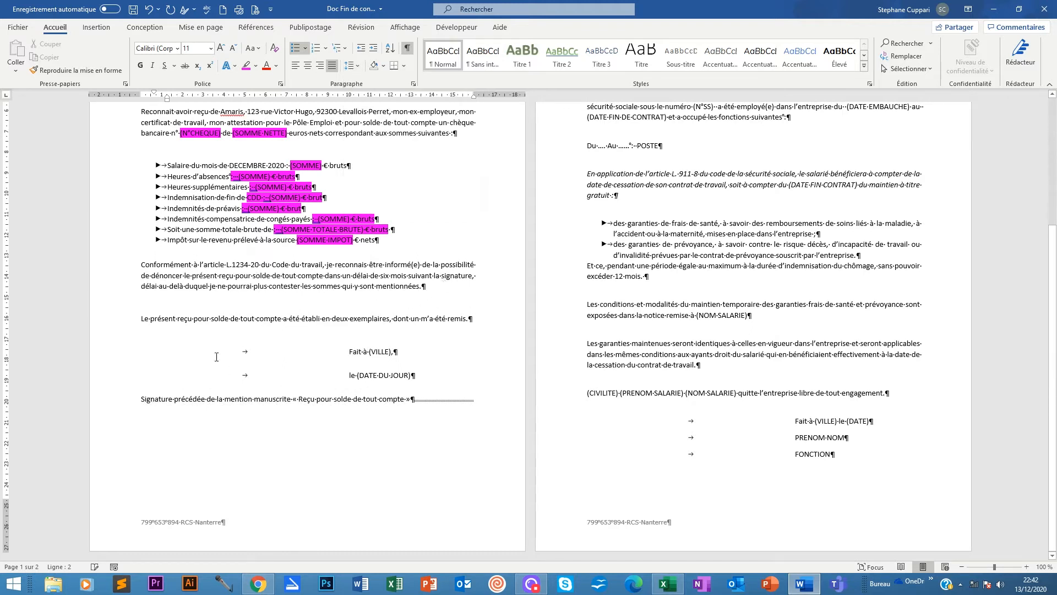
click(149, 319)
Replace (VILLE) in the Fait à line with 'LEVALLOIS PERRET,'.
click(471, 322)
drag(392, 352, 371, 352)
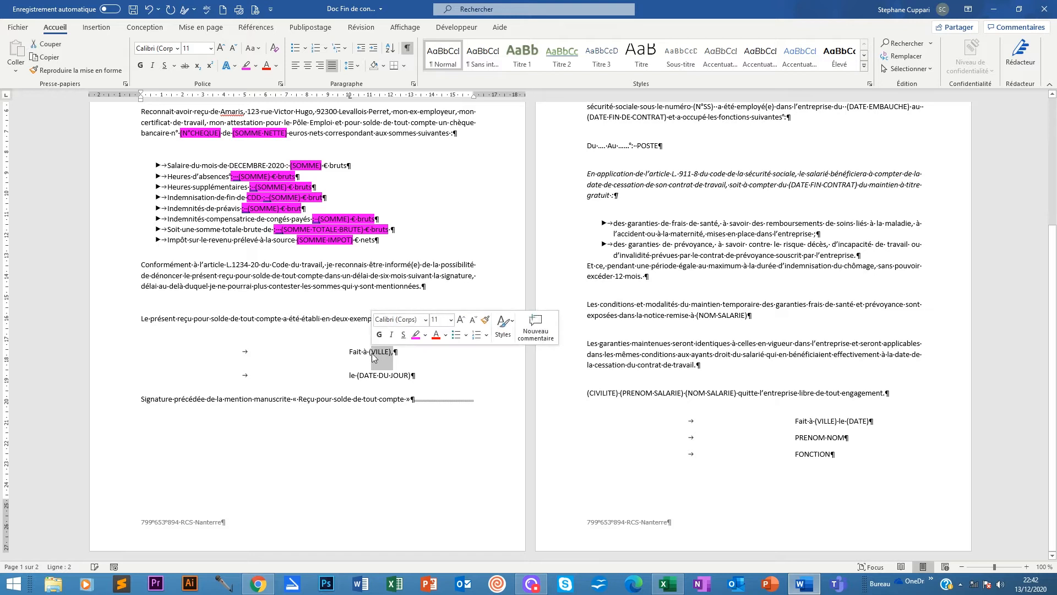
text(L)
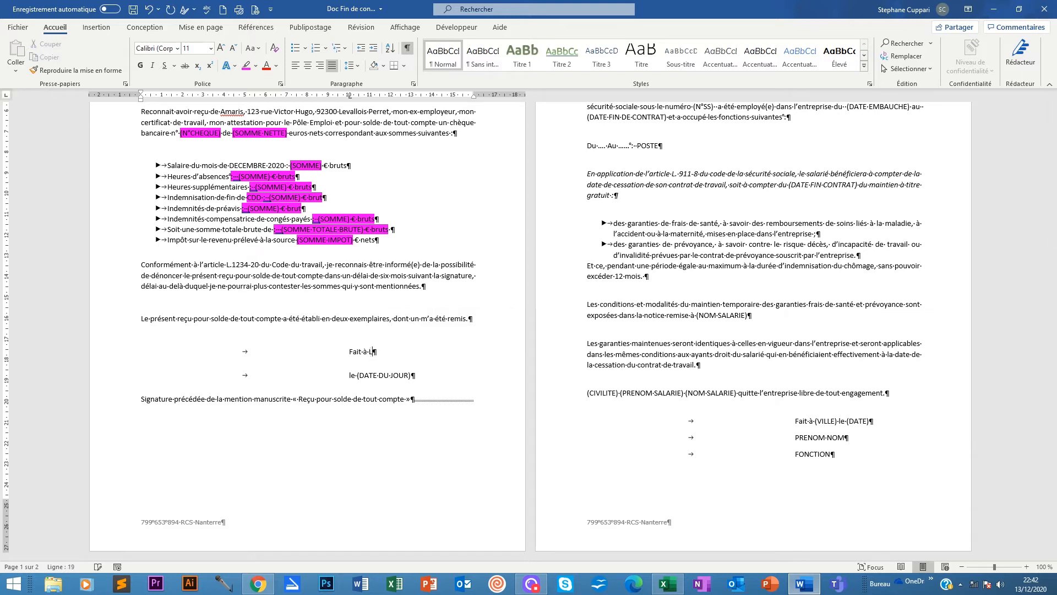
text(EVALLOIS· PERRET)
scroll(376, 355, up, 4)
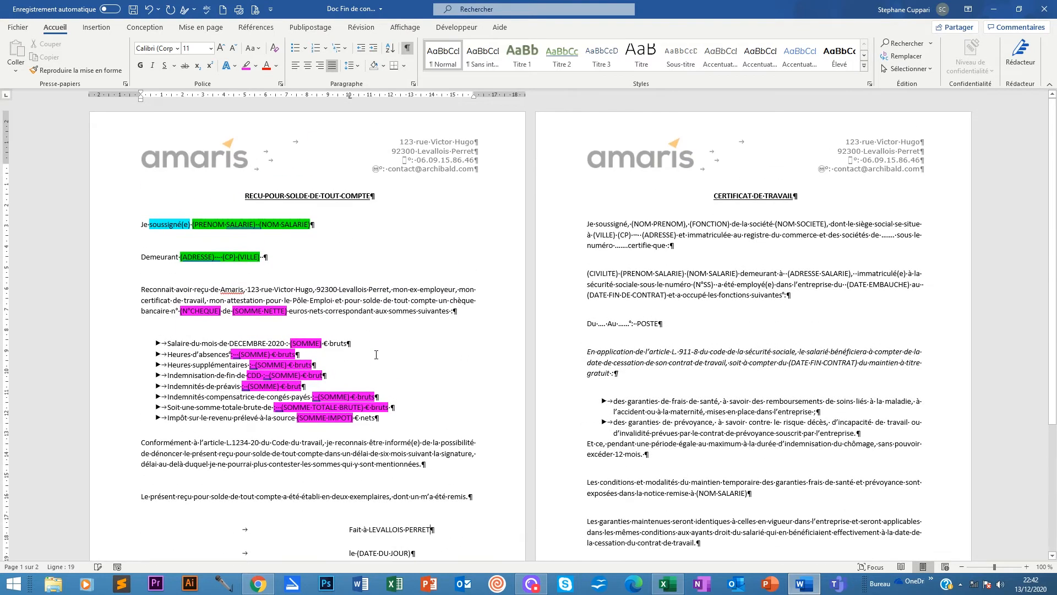
scroll(376, 355, down, 3)
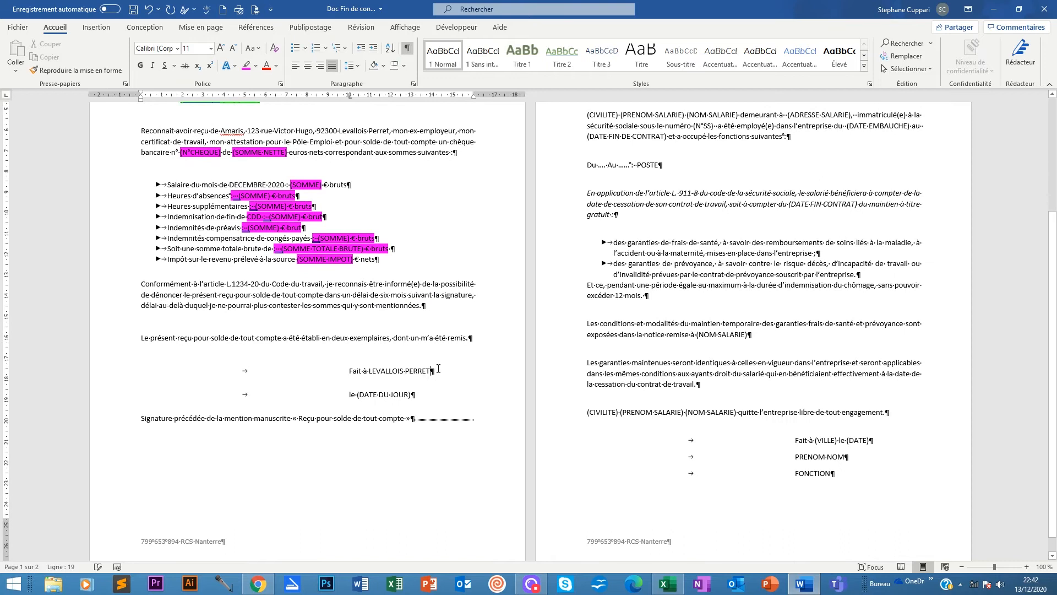
text(,)
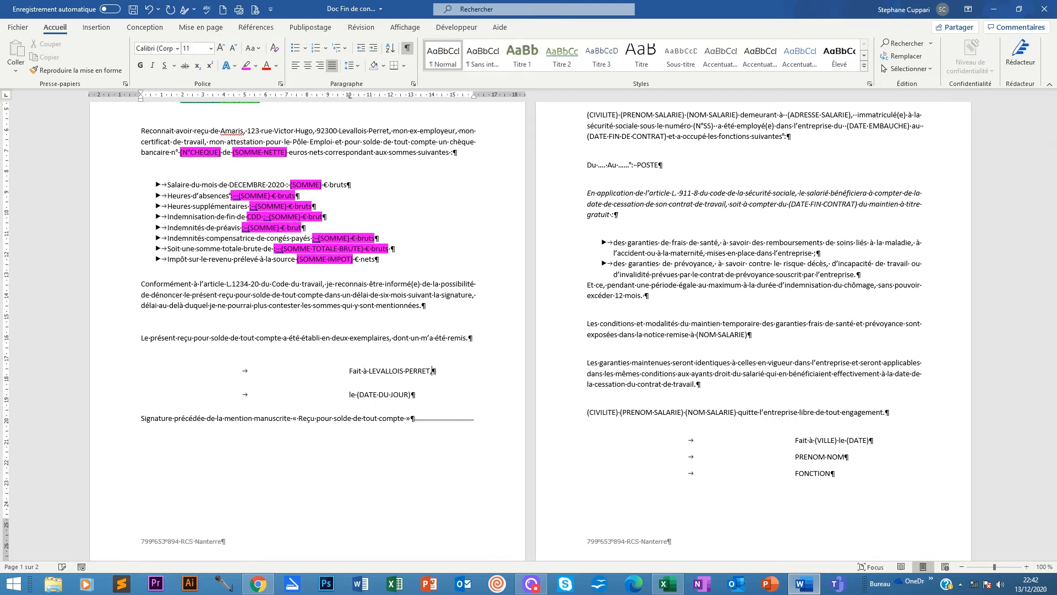
Delete the (DATE DU JOUR) placeholder on the date line.
key(Down)
drag(414, 395, 356, 395)
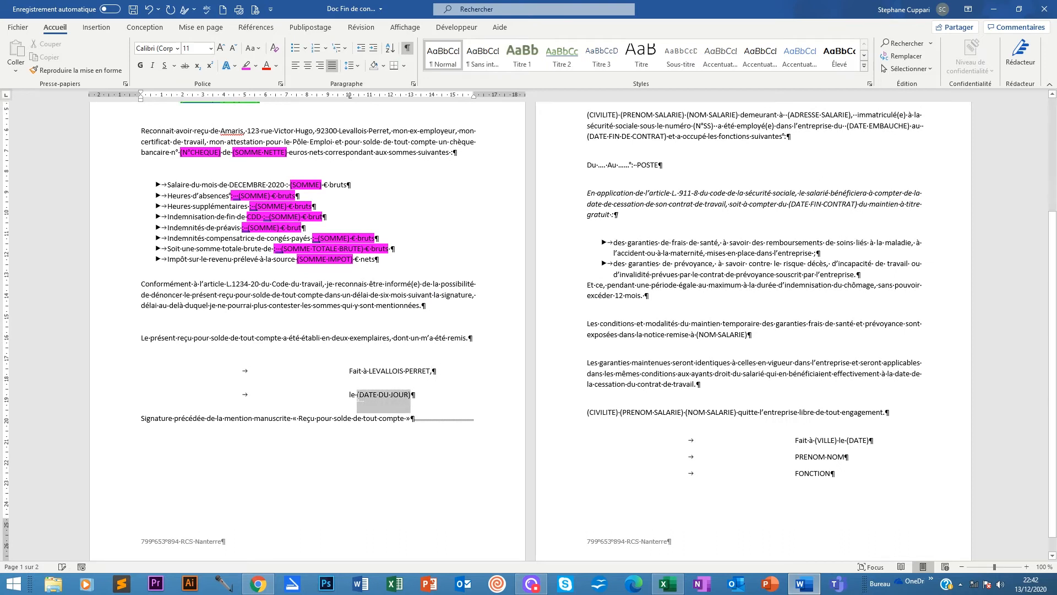
key(BackSpace)
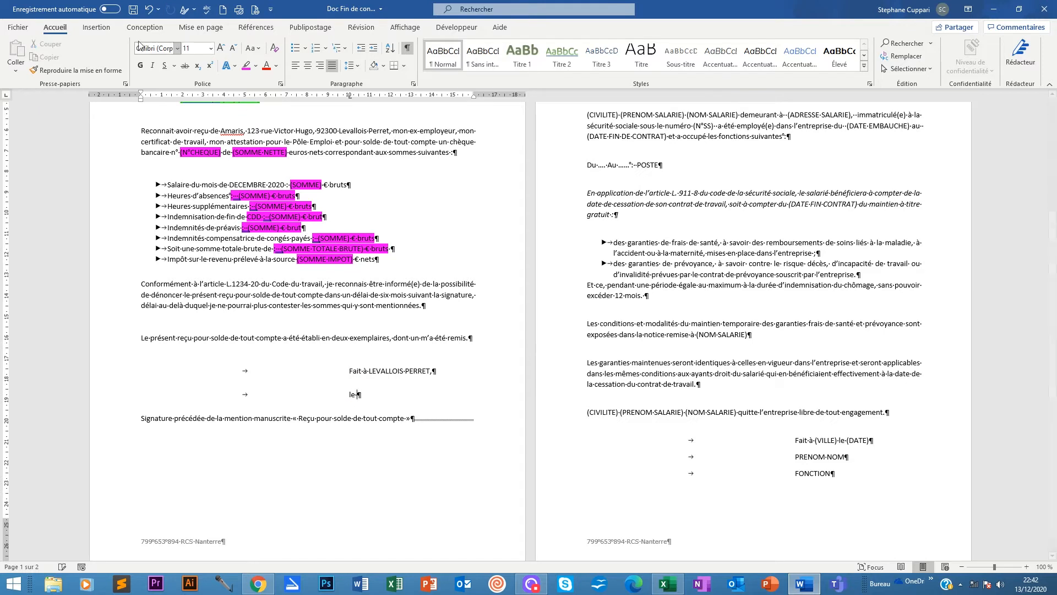
Insert the date 13 décembre 2020 in day-month-year format after 'le'.
click(96, 27)
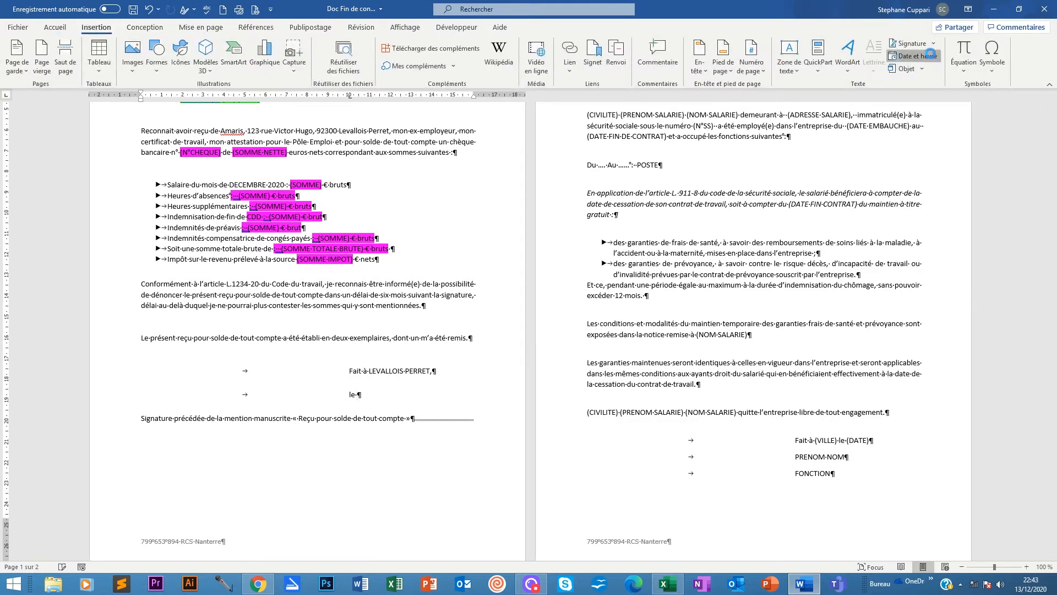
click(914, 56)
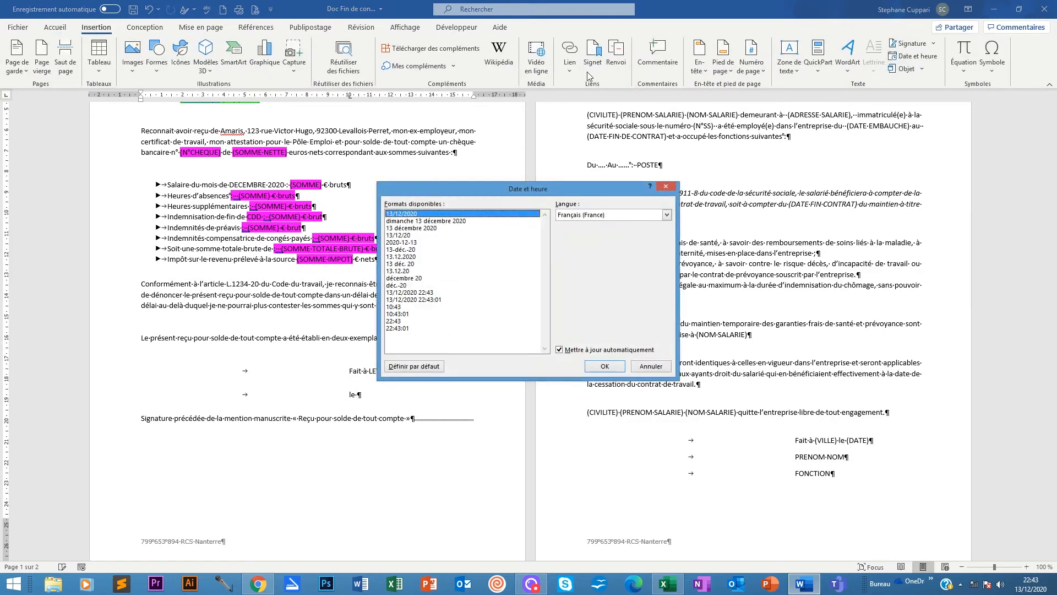
click(411, 221)
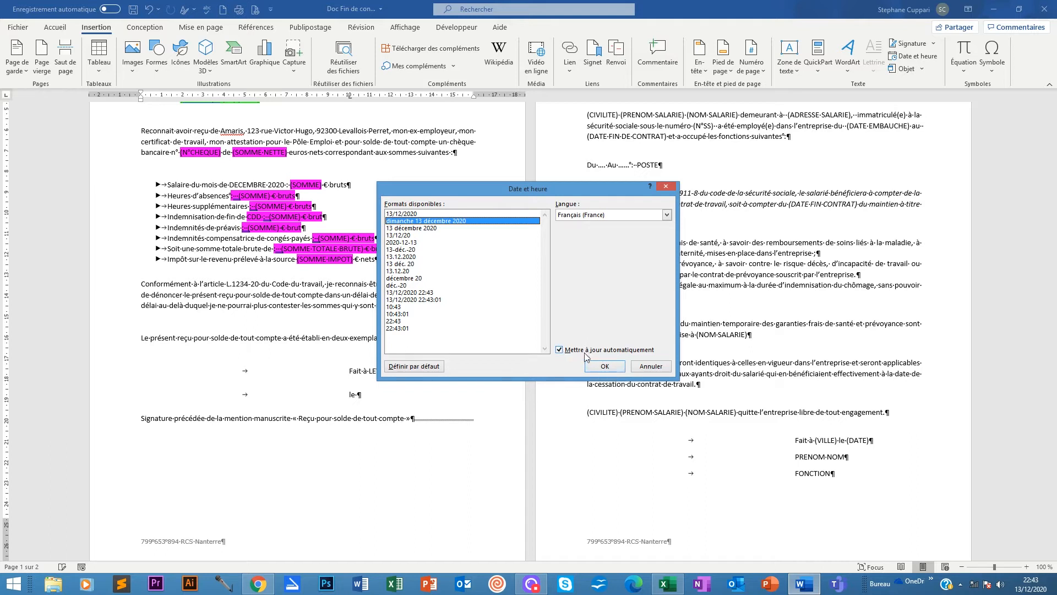
click(410, 228)
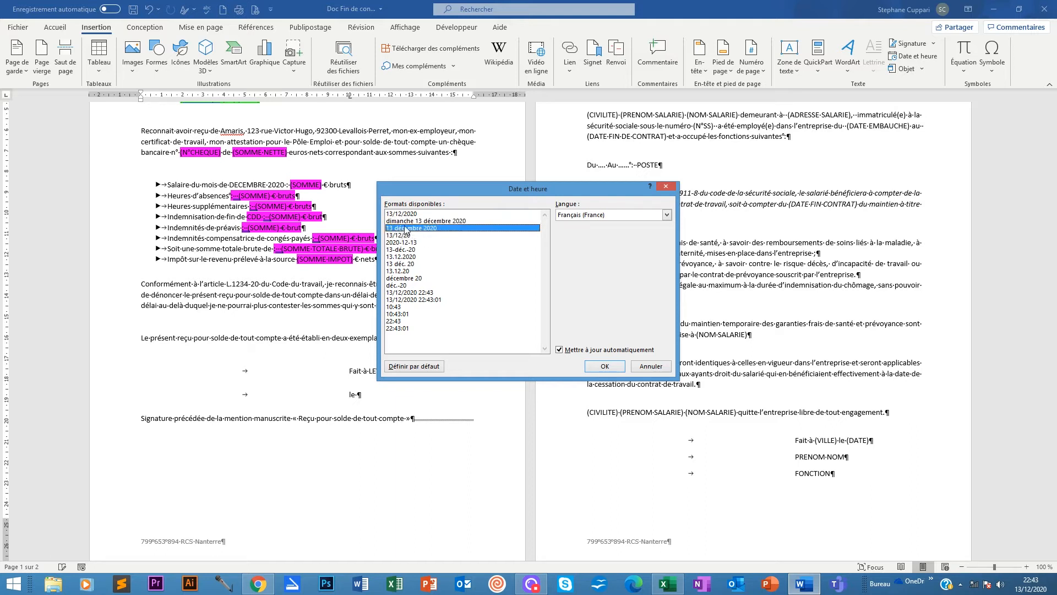
click(605, 366)
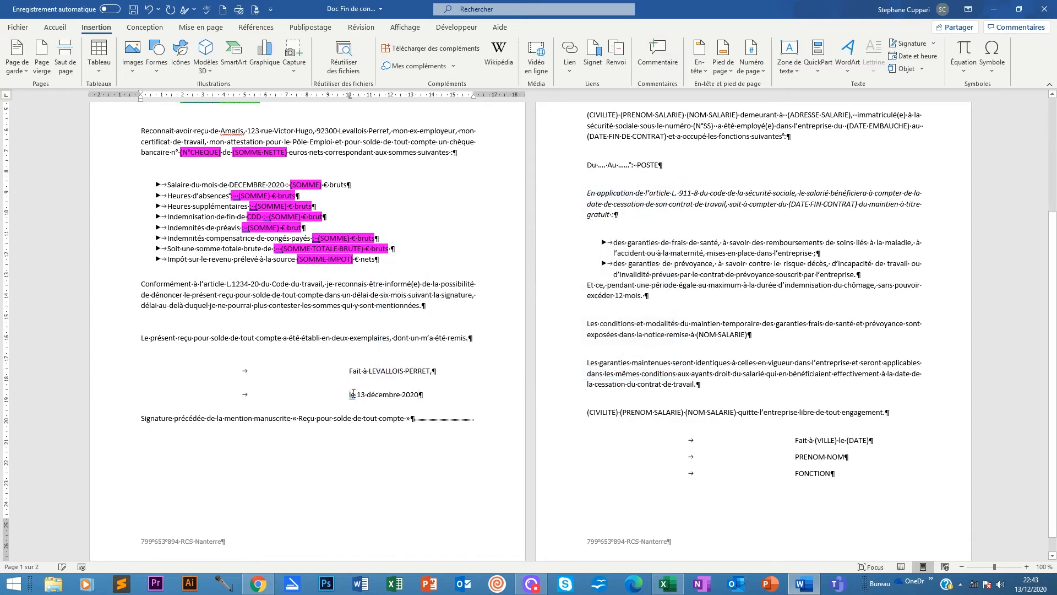
Accept the grammar suggestion capitalising 'le' to 'Le'.
drag(349, 395, 356, 397)
right_click(355, 397)
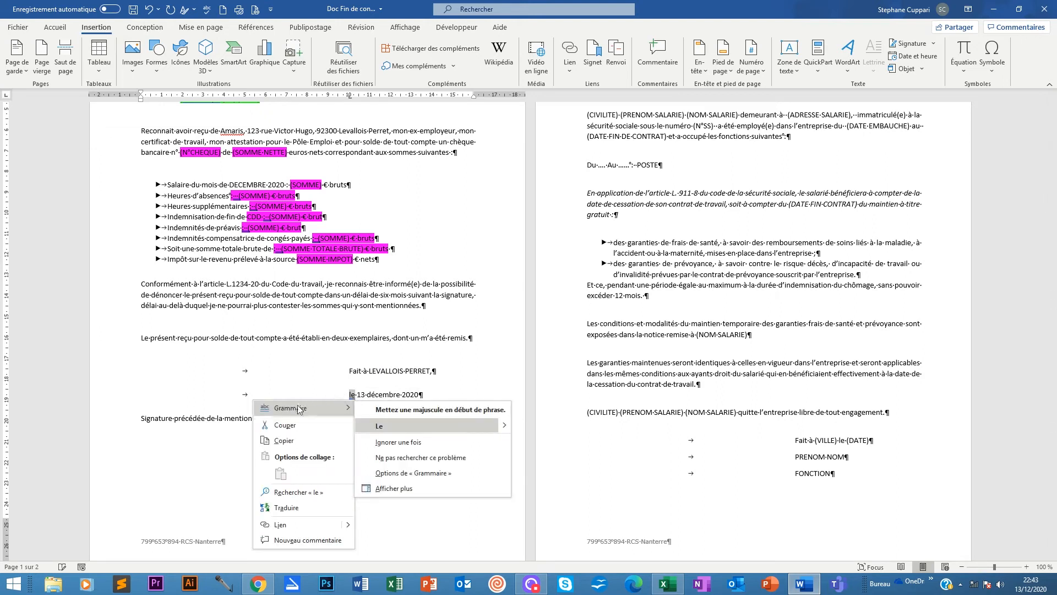
click(382, 429)
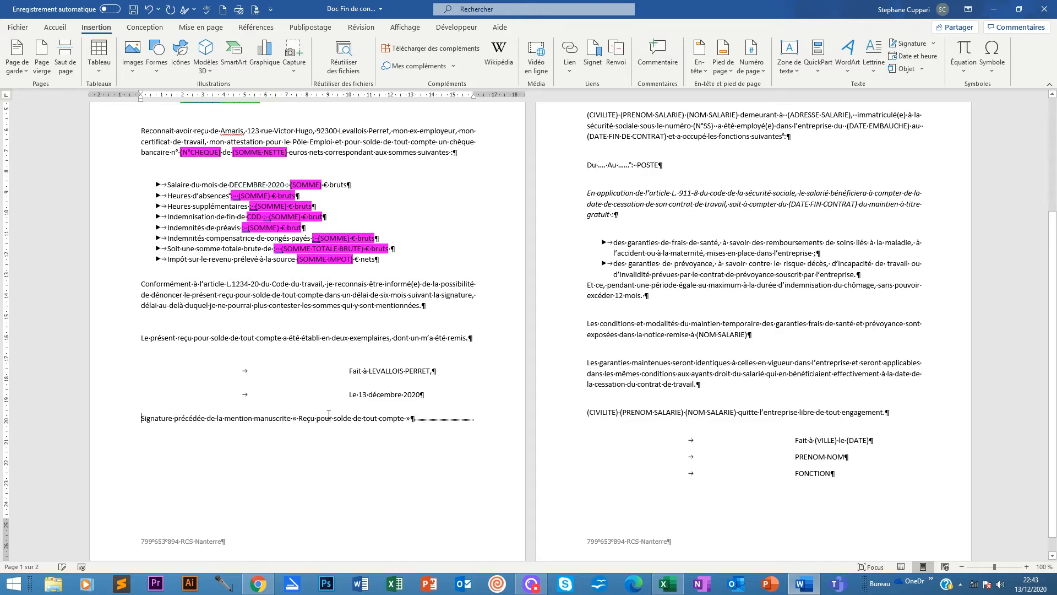
Highlight the certificate's (NOM PRENOM) and (FONCTION) placeholders in bright green.
scroll(256, 429, up, 5)
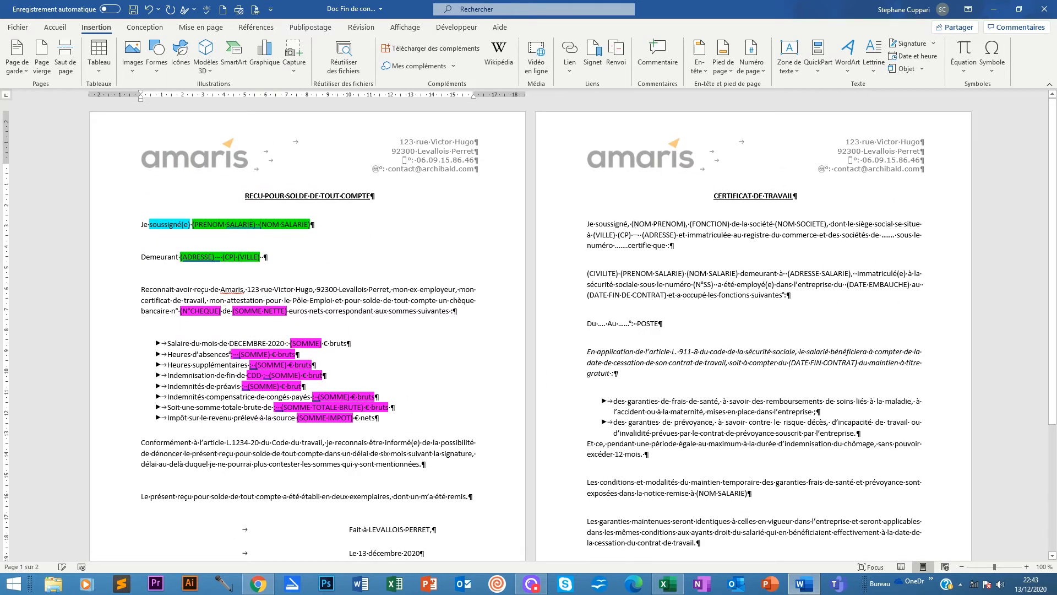
drag(633, 223, 684, 224)
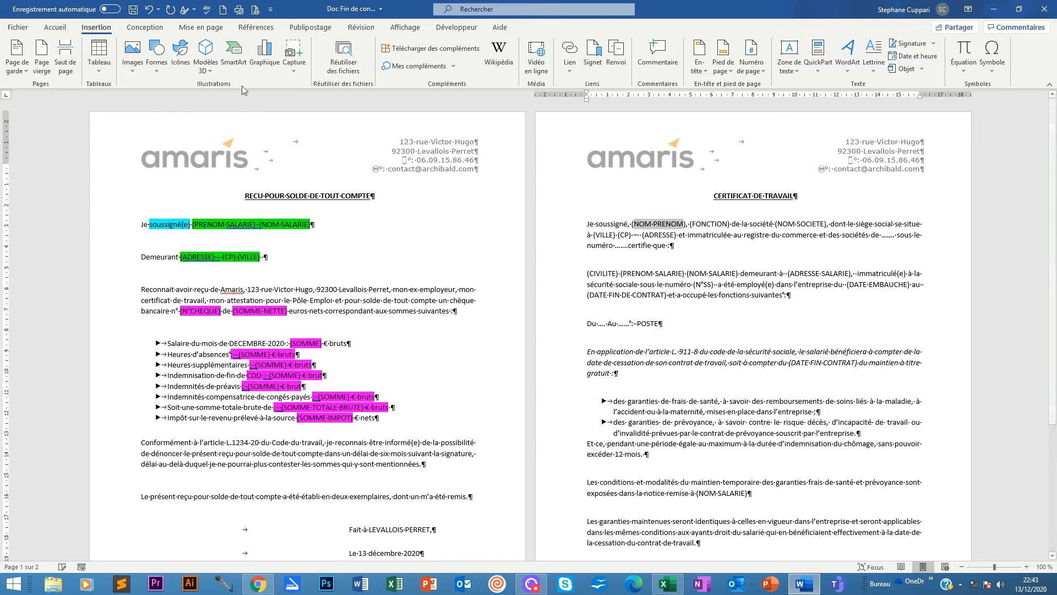
click(55, 27)
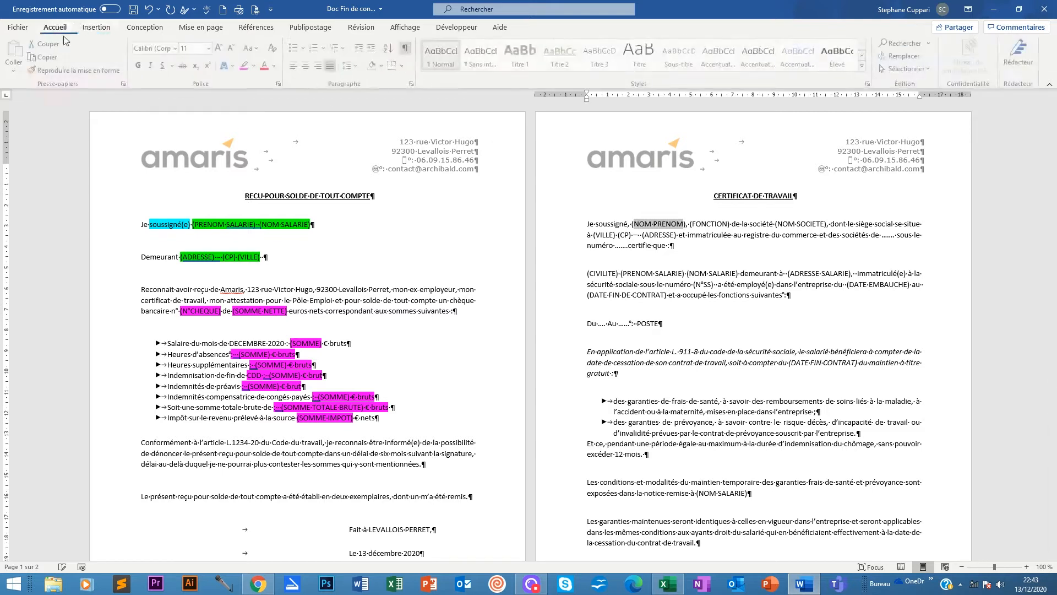
click(257, 65)
click(263, 77)
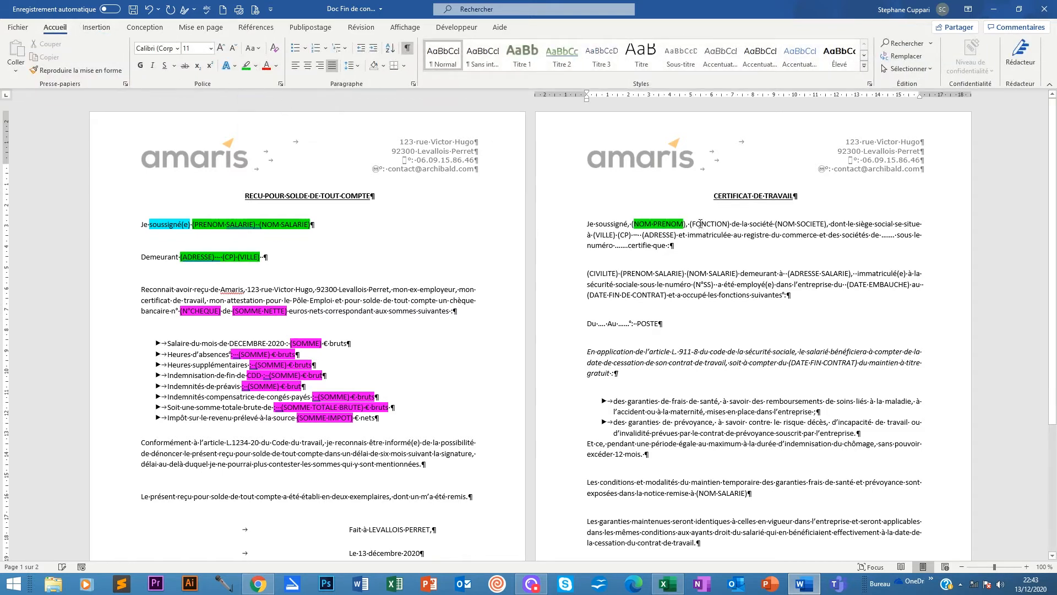
drag(690, 223, 729, 224)
click(246, 65)
drag(780, 223, 823, 224)
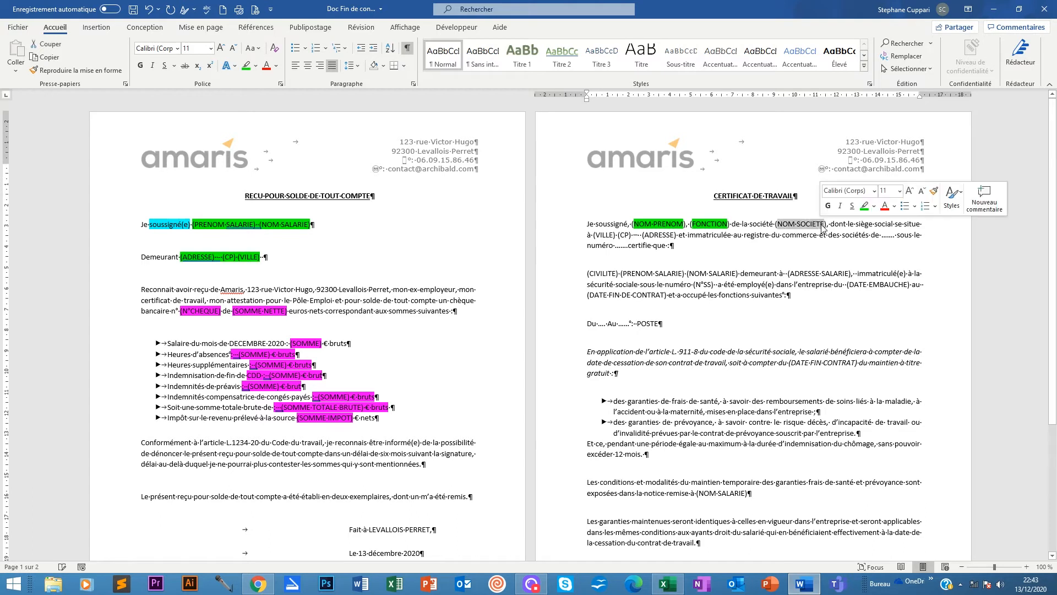
Replace the (NOM SOCIETE) placeholder with AMARIS.
key(Delete)
key(Delete)
key(BackSpace)
key(BackSpace)
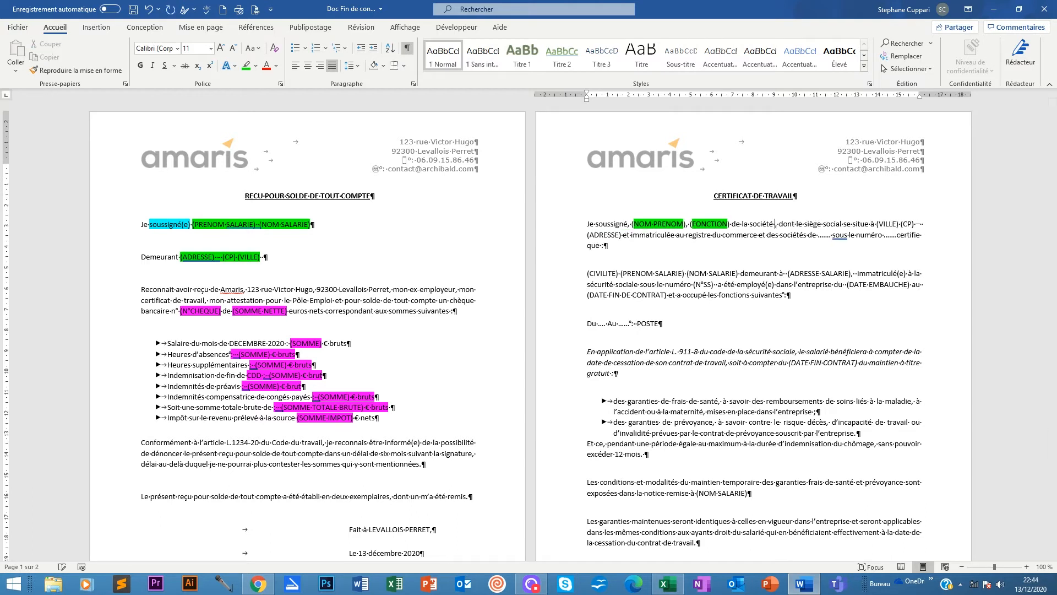
key(Delete)
text(AMARIS)
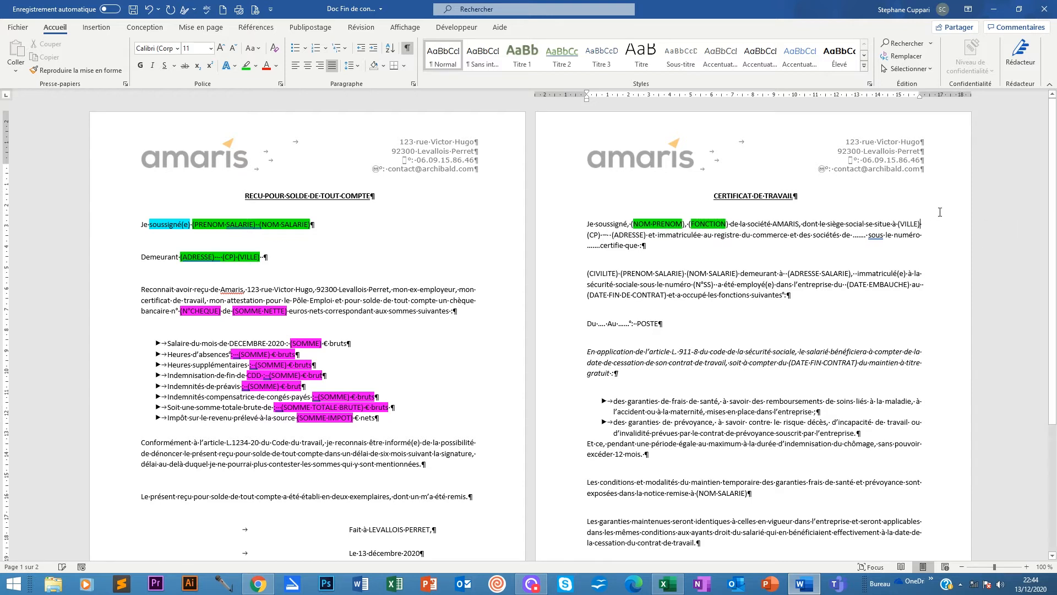
Fill in the head office as LEVALLOIS PERRET, 93200, Rue Victor Hugo address.
key(BackSpace)
key(BackSpace)
key(BackSpace)
key(BackSpace)
key(BackSpace)
key(BackSpace)
key(BackSpace)
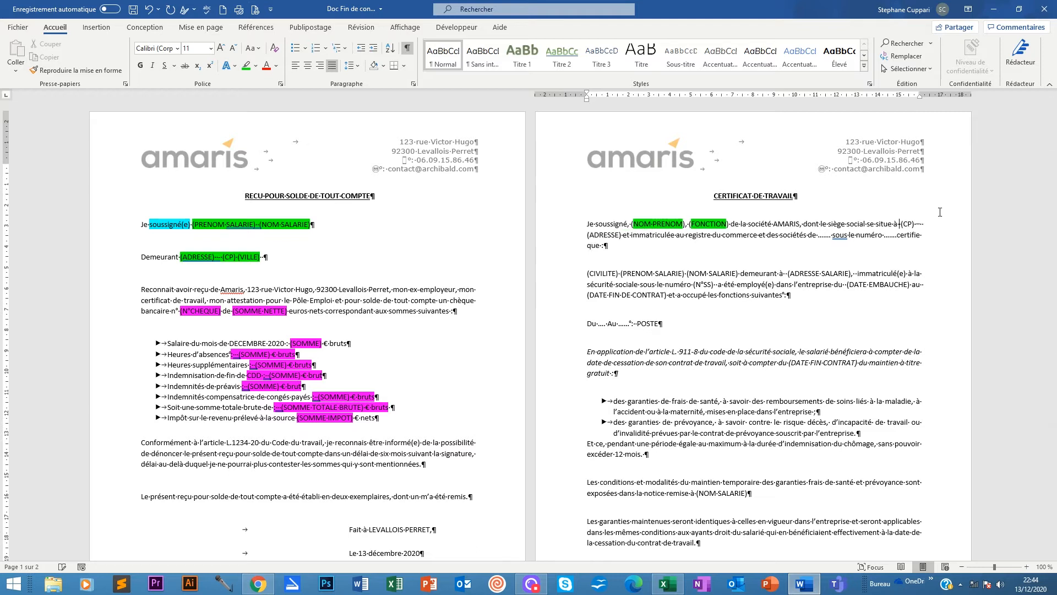
text(LEVALLOIS)
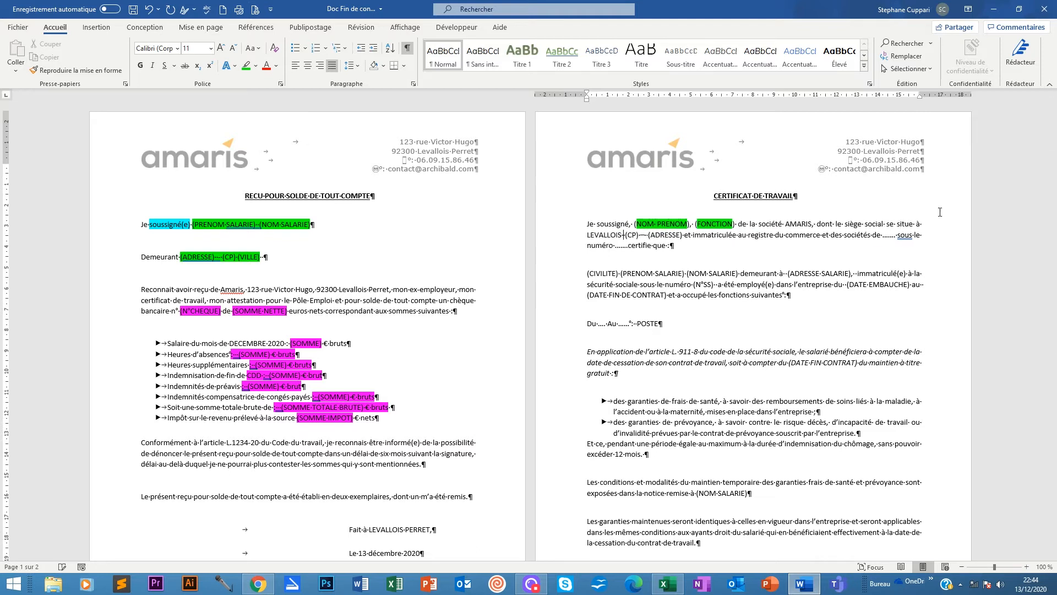
text( PERRET)
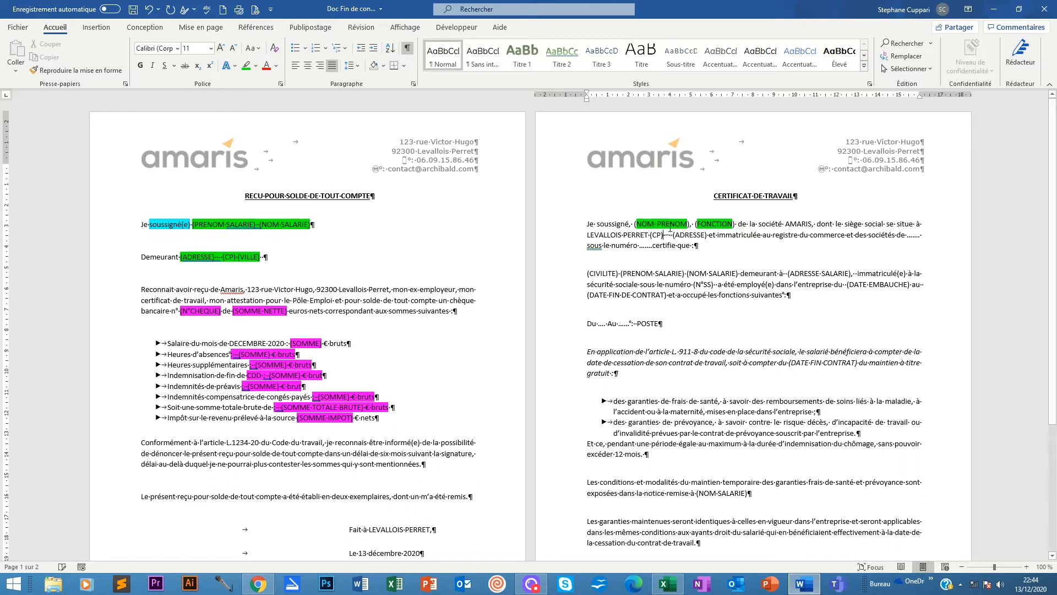
key(Delete)
key(Delete)
key(Delete)
key(Delete)
key(Delete)
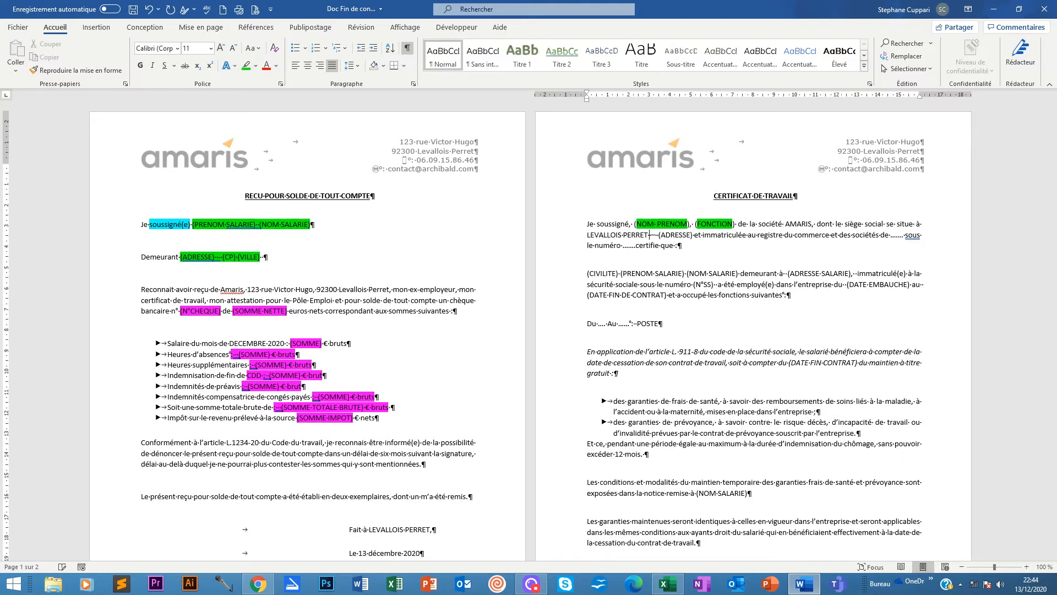
text(93200)
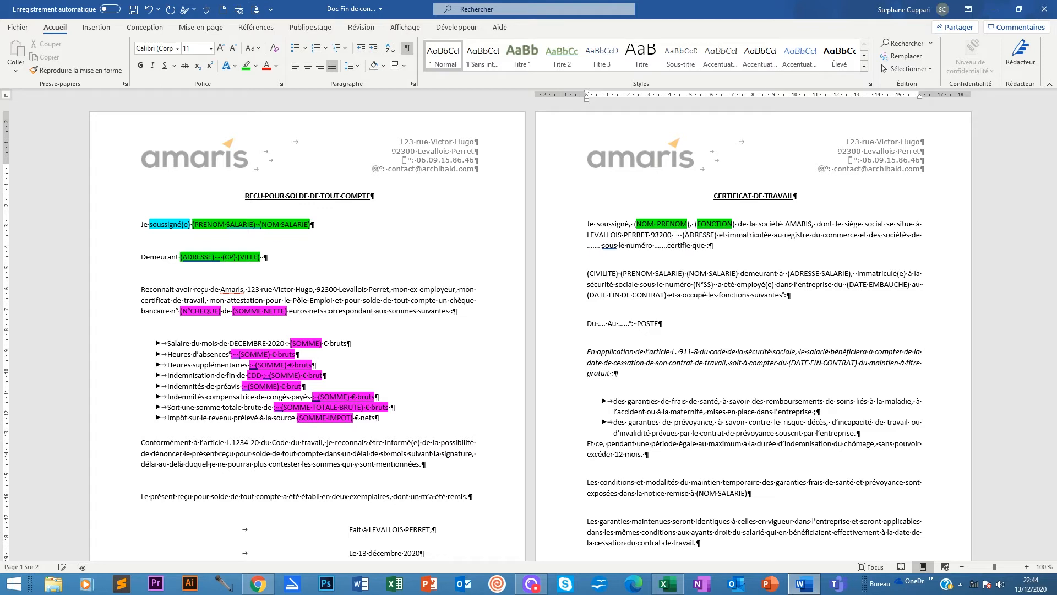
key(BackSpace)
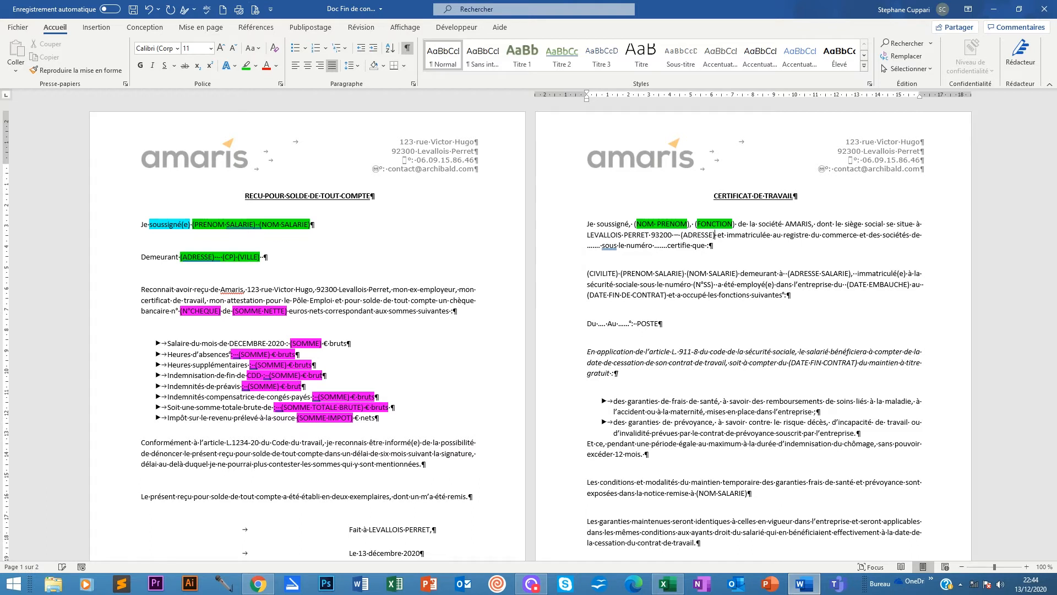
key(BackSpace)
key(BackSpace)
key(BackSpace)
key(BackSpace)
key(BackSpace)
key(BackSpace)
key(BackSpace)
key(BackSpace)
key(BackSpace)
key(BackSpace)
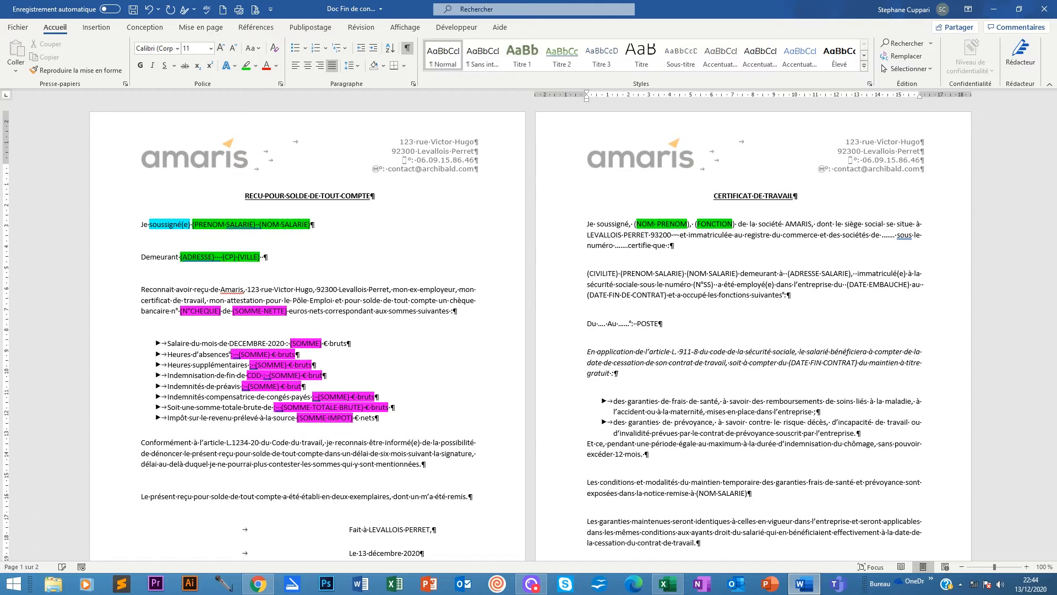
text(123 RUE VI)
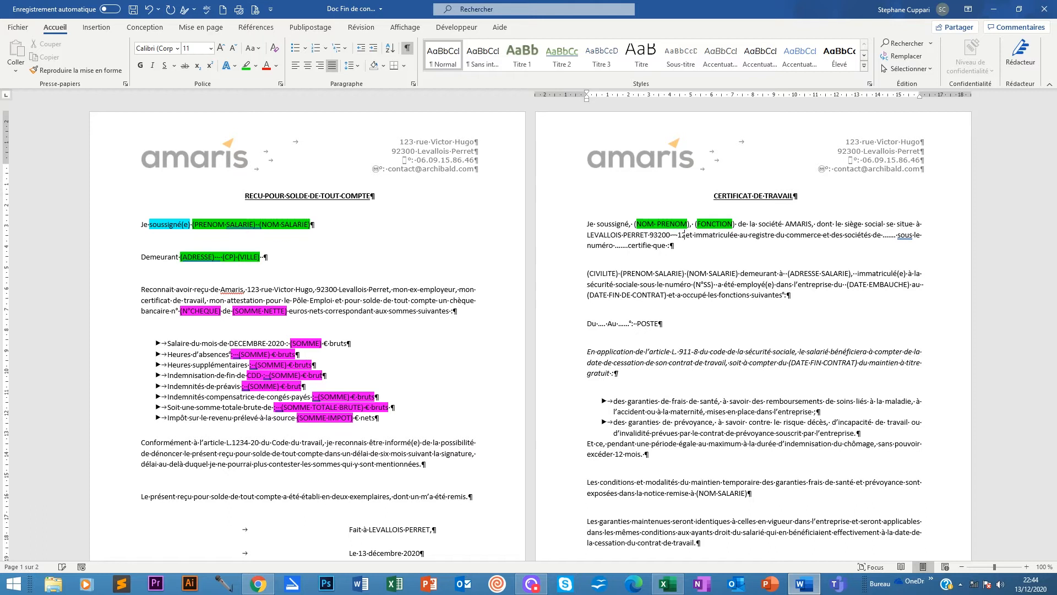
text(CTOR)
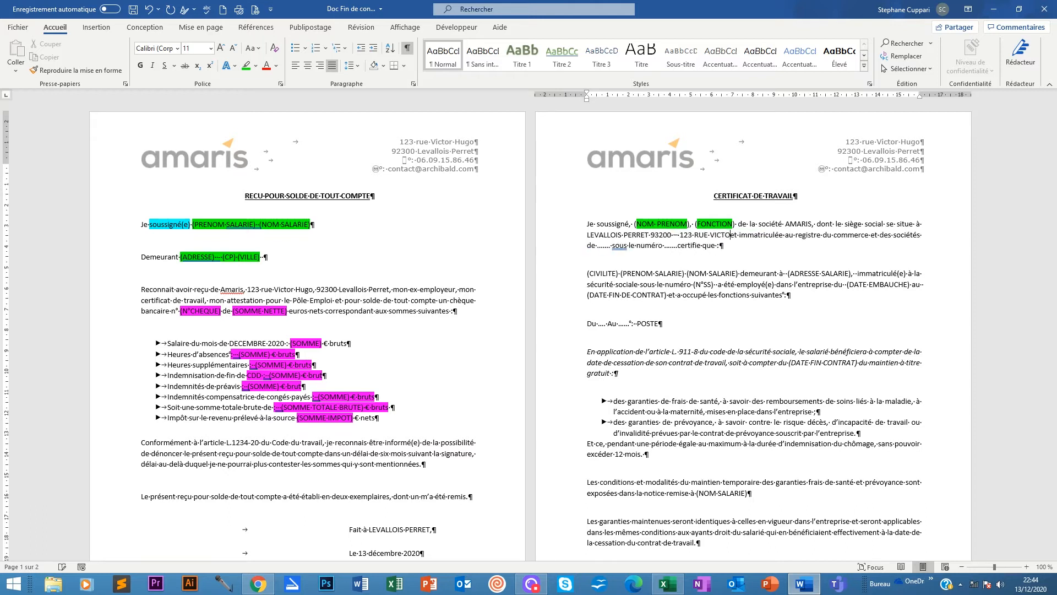
key(BackSpace)
key(BackSpace)
key(BackSpace)
key(BackSpace)
key(BackSpace)
key(BackSpace)
key(BackSpace)
key(BackSpace)
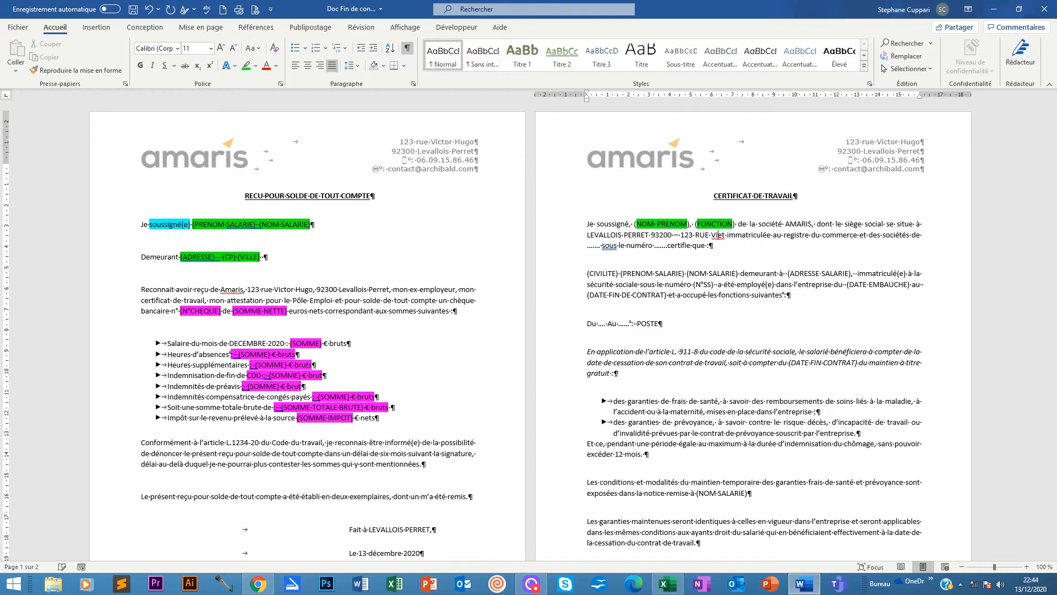
key(BackSpace)
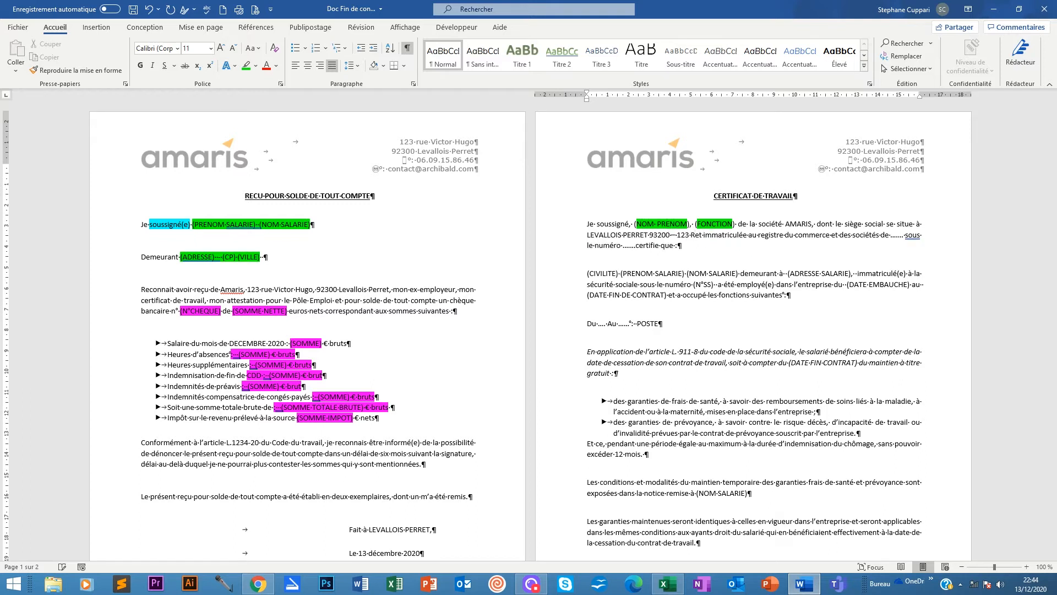
text(ue Victor)
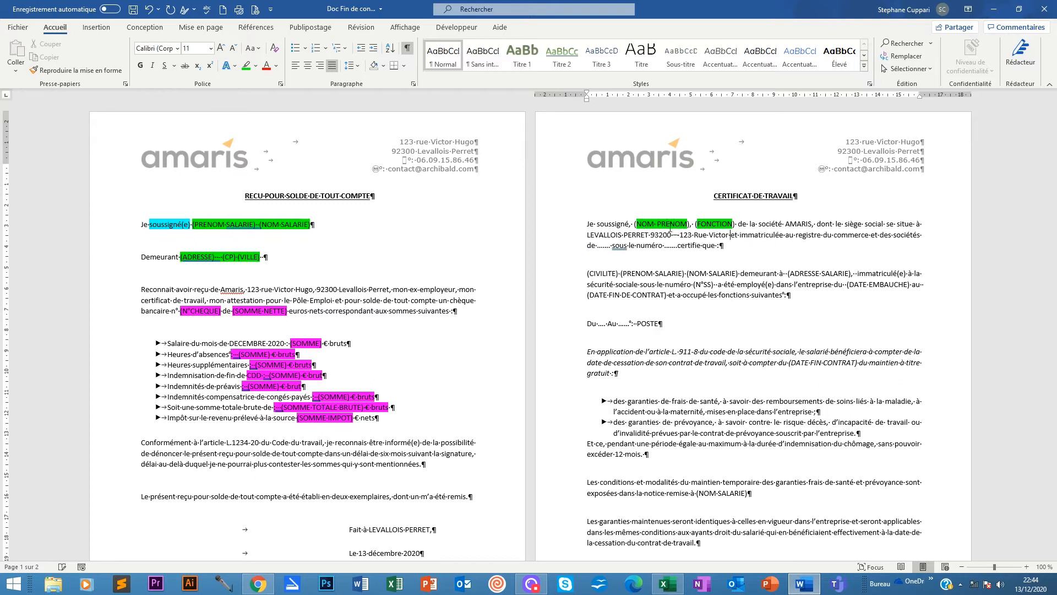
text( Hug)
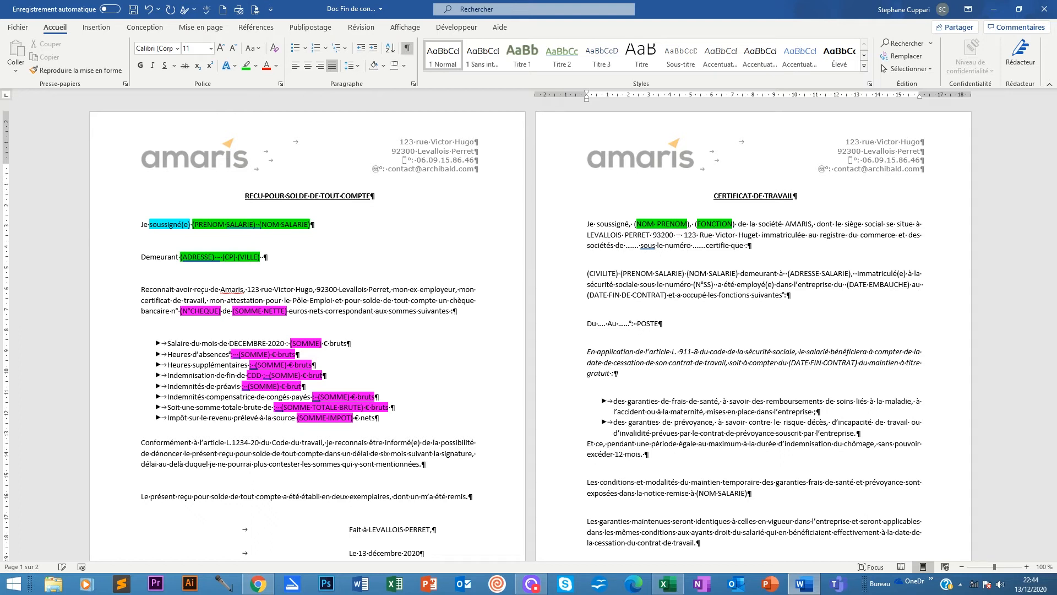
text(o)
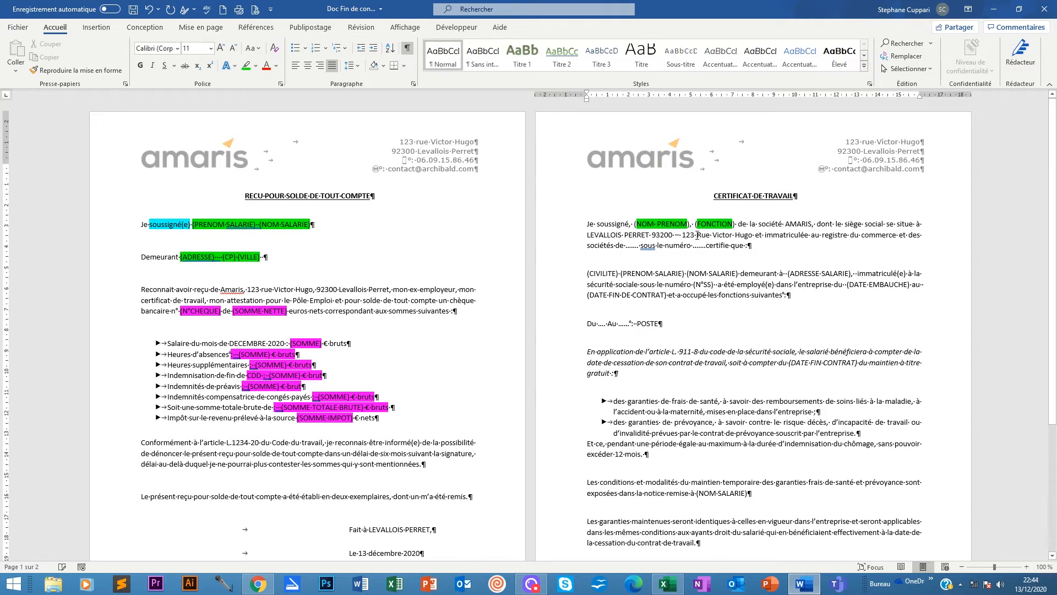
Correct the postcode from 93200 to 92300.
double_click(657, 236)
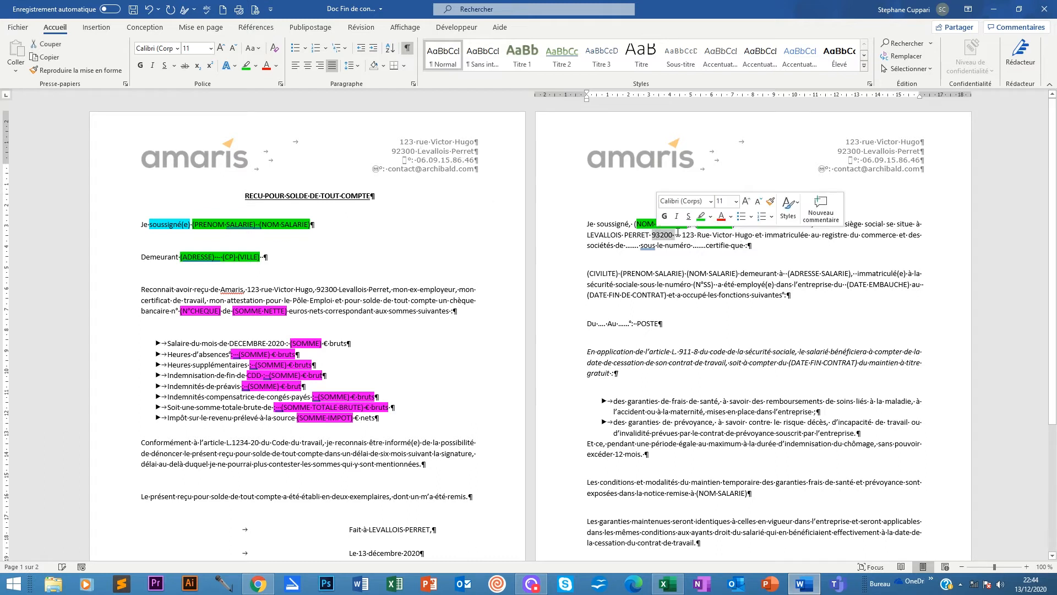
click(661, 235)
key(BackSpace)
text(2)
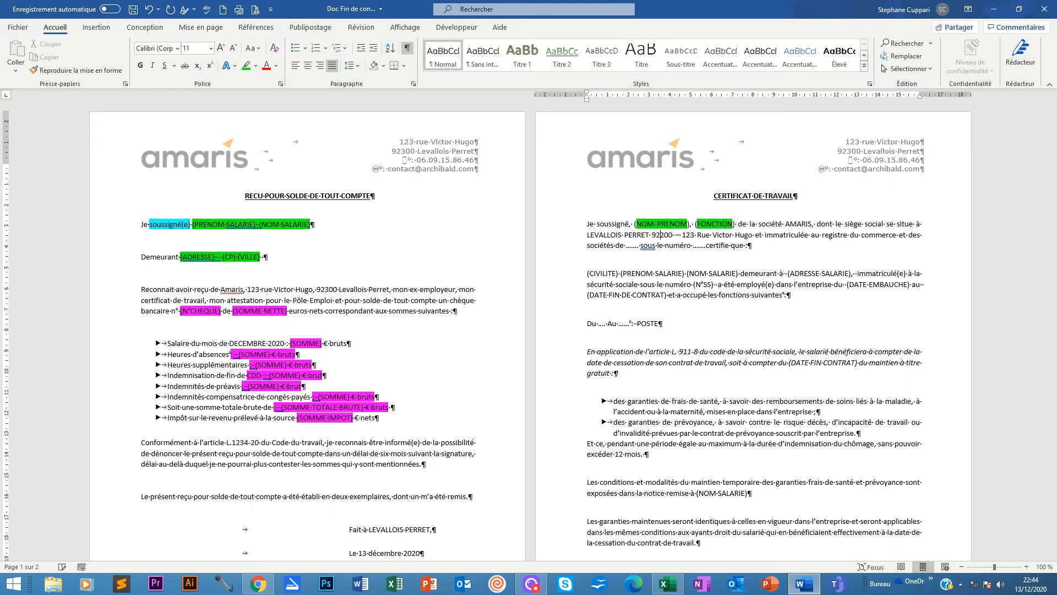
key(BackSpace)
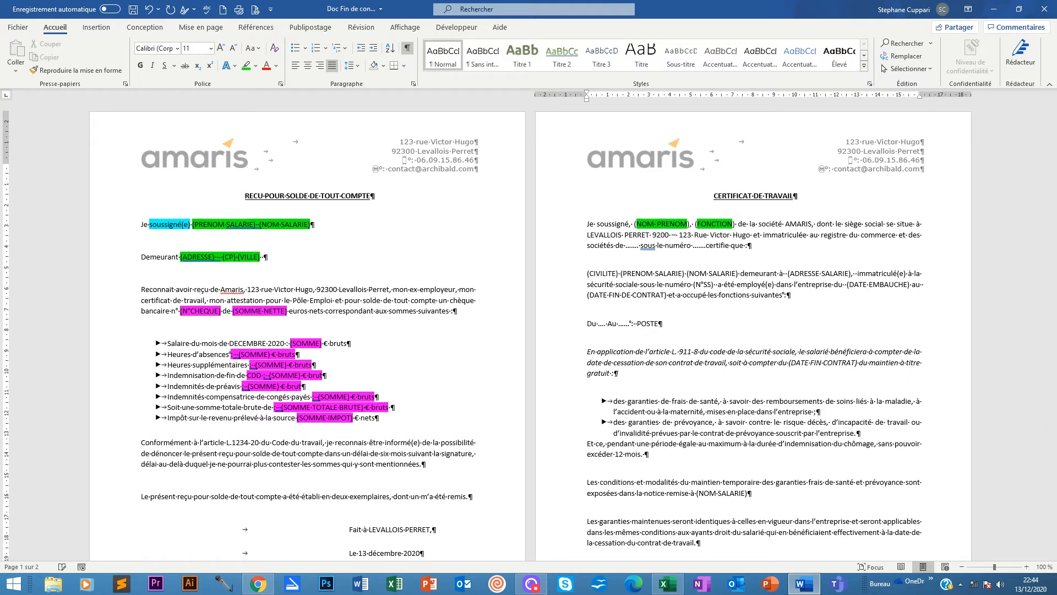
text(3)
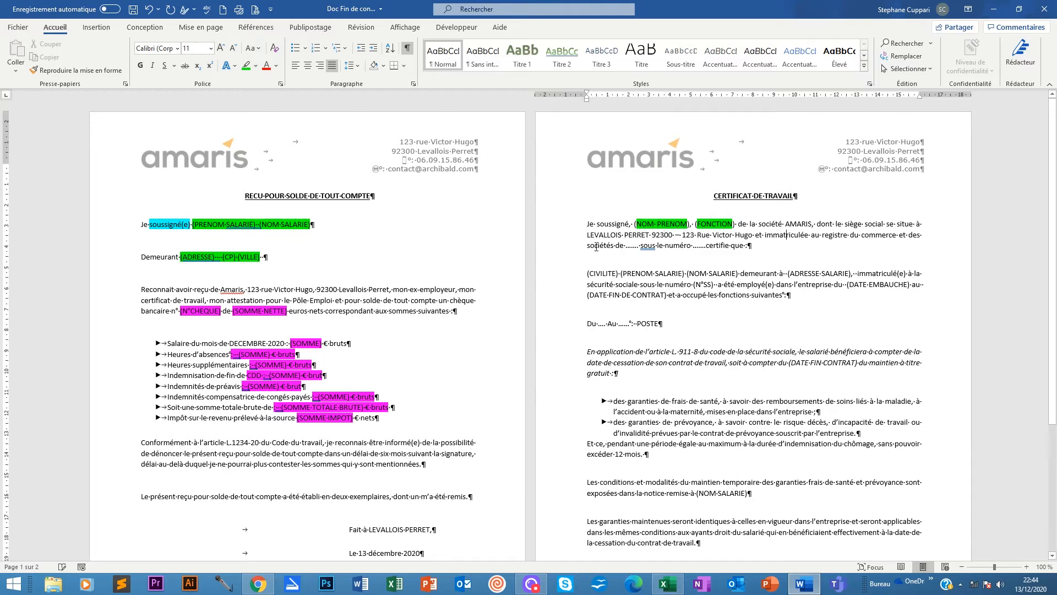
Replace the dots after 'sociétés de' with NANTERRE instead of PARIS.
drag(637, 246, 627, 249)
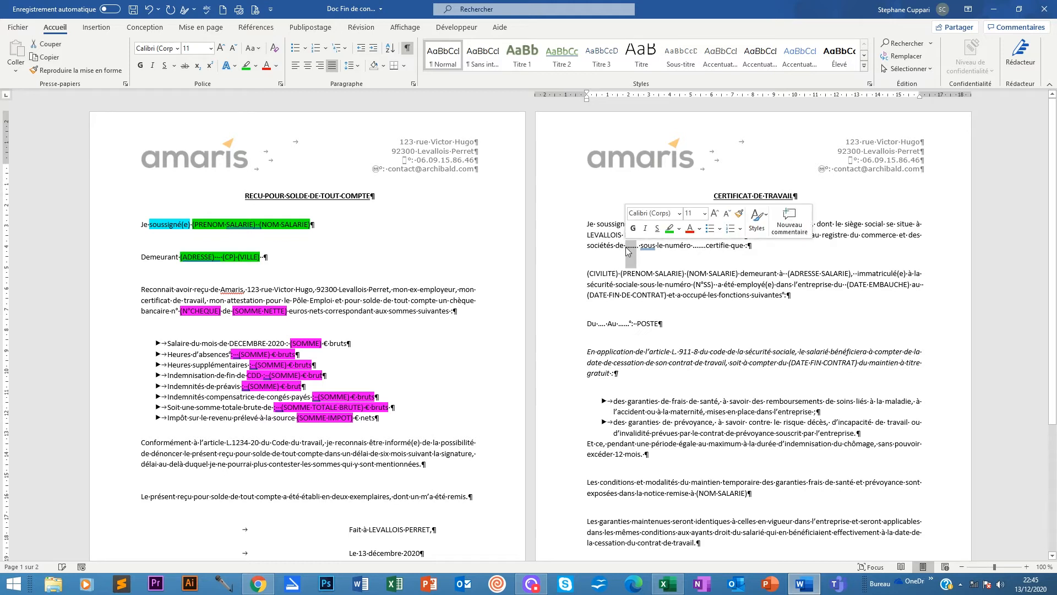
text(P)
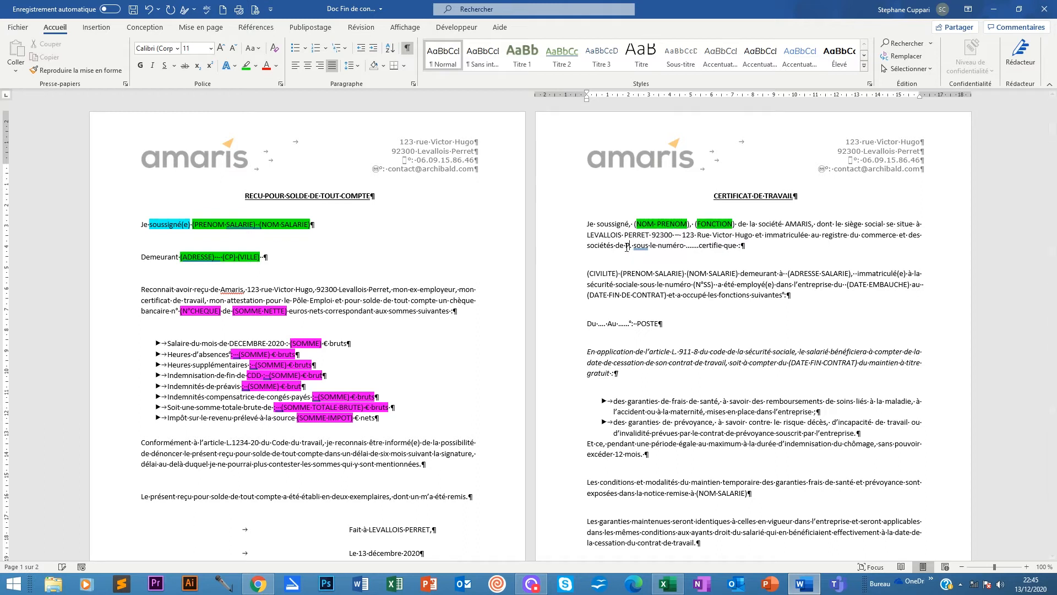
text(ARIS)
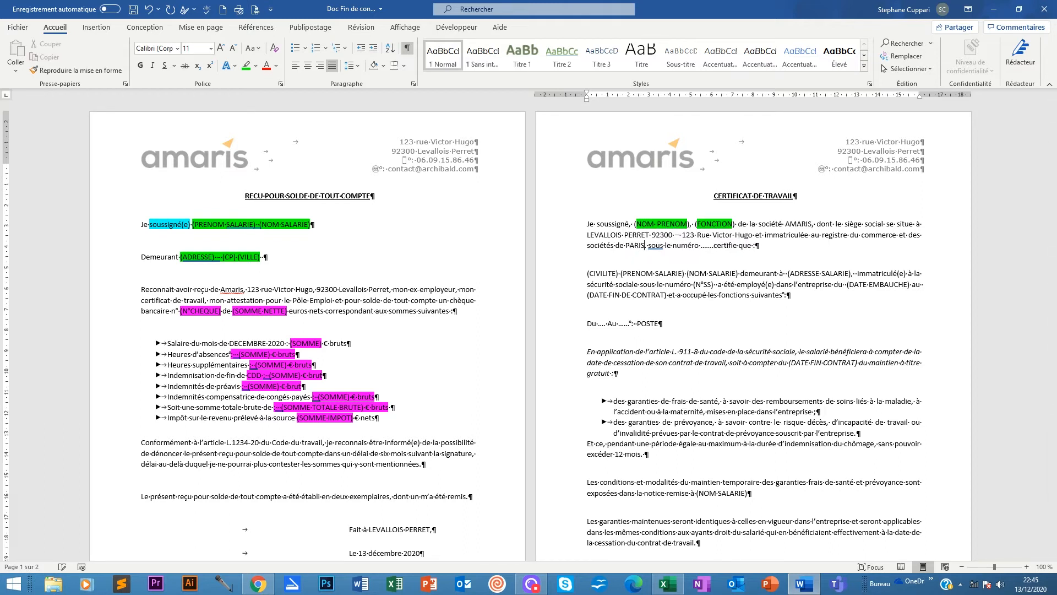
scroll(166, 468, down, 8)
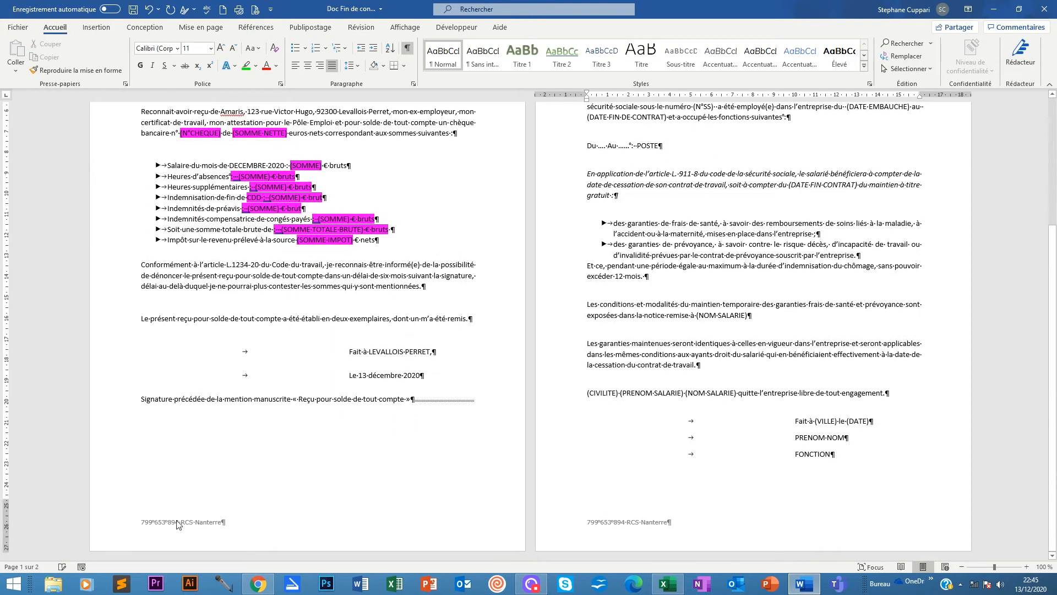
scroll(206, 512, up, 7)
scroll(206, 512, up, 1)
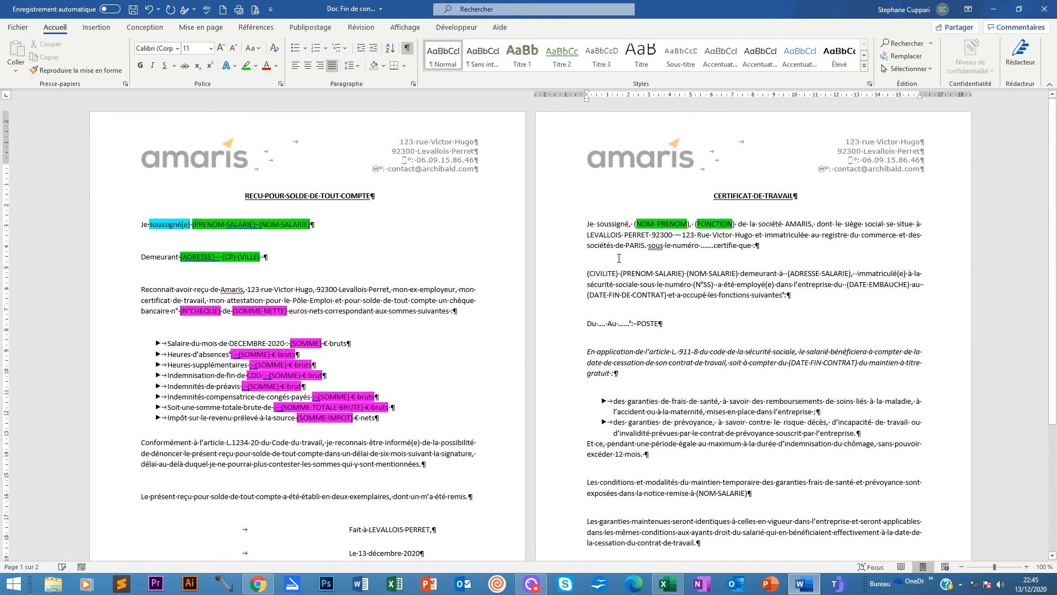
key(BackSpace)
key(BackSpace)
key(BackSpace)
key(BackSpace)
key(BackSpace)
key(BackSpace)
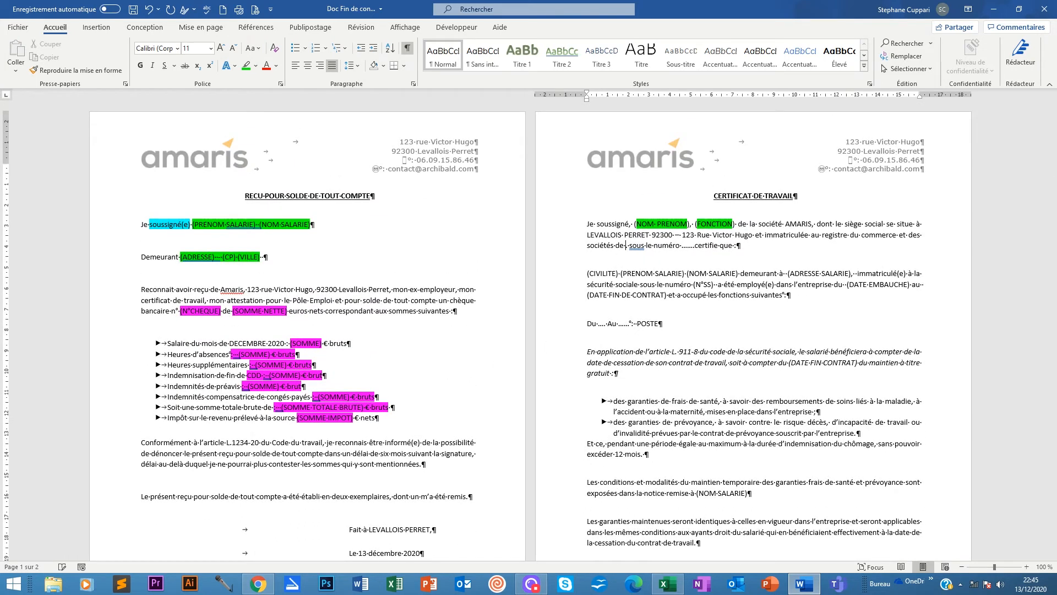
text(NANTERRE.)
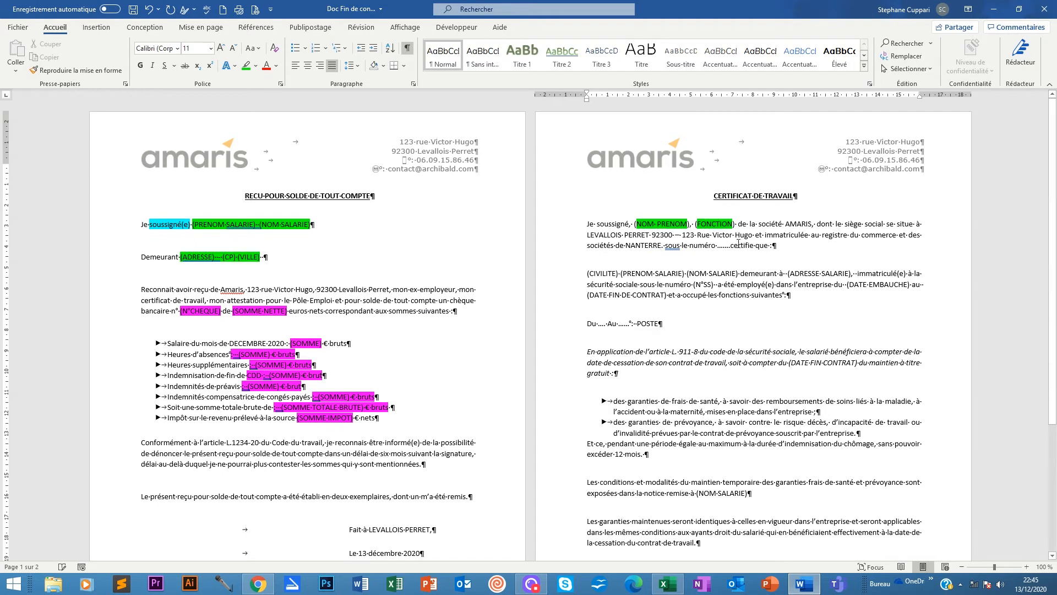
scroll(529, 327, down, 8)
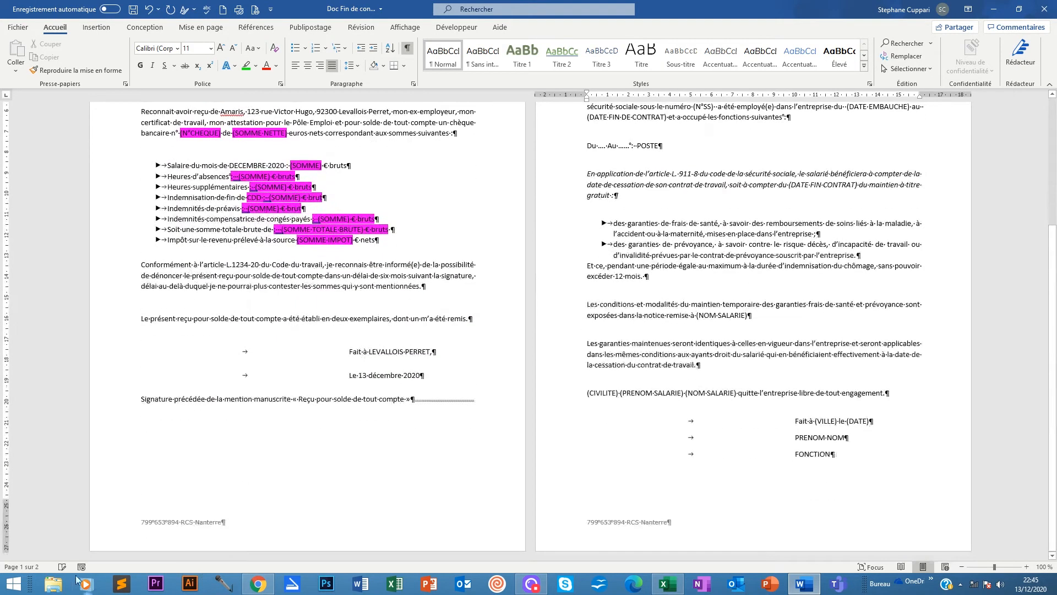
Copy the footer's registration number and paste it after 'sous le numéro'.
click(146, 525)
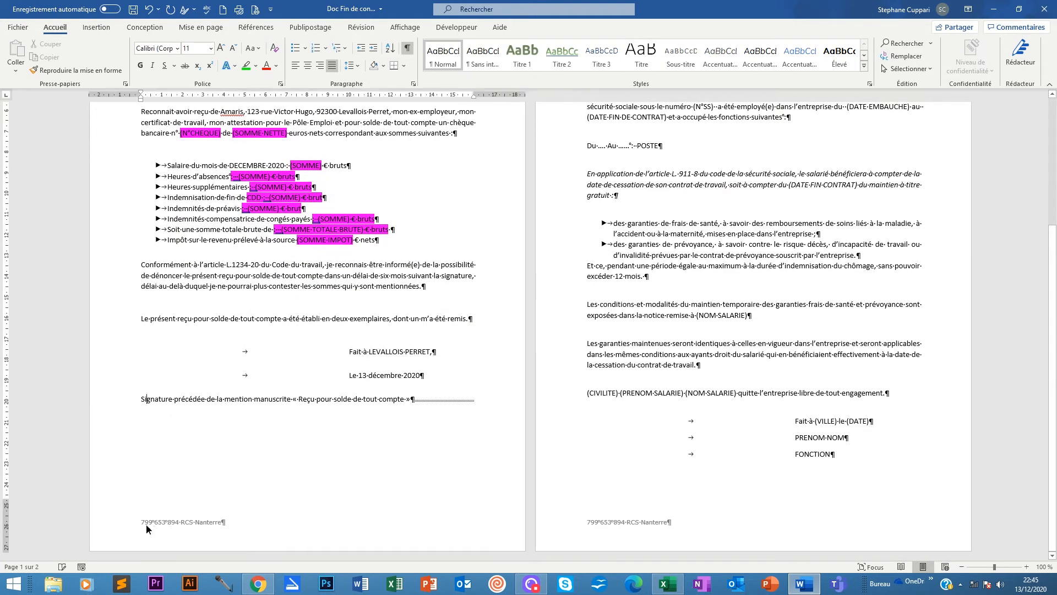
double_click(146, 523)
drag(142, 522, 184, 522)
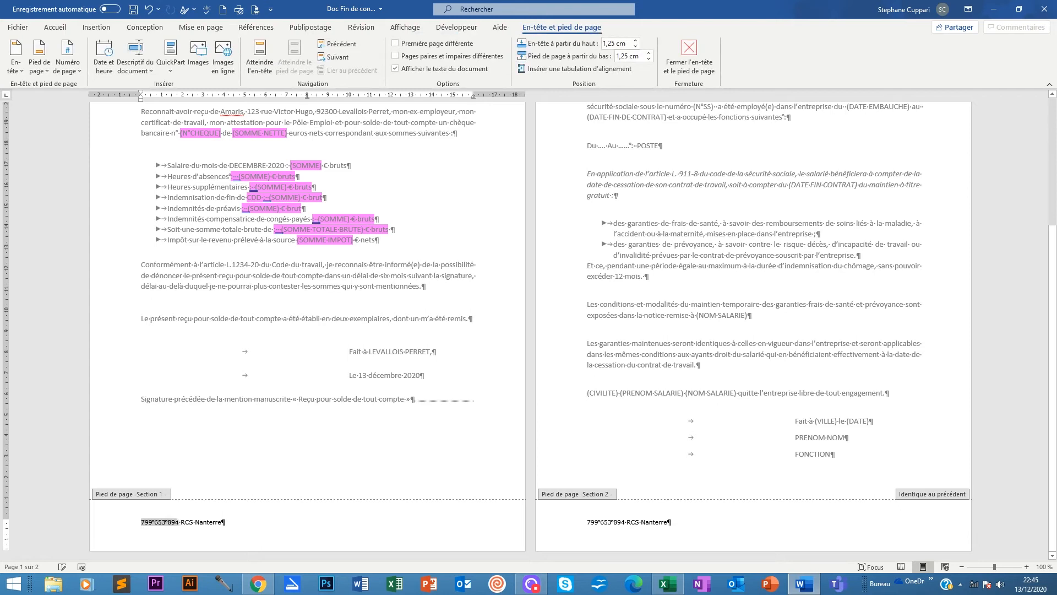
right_click(172, 522)
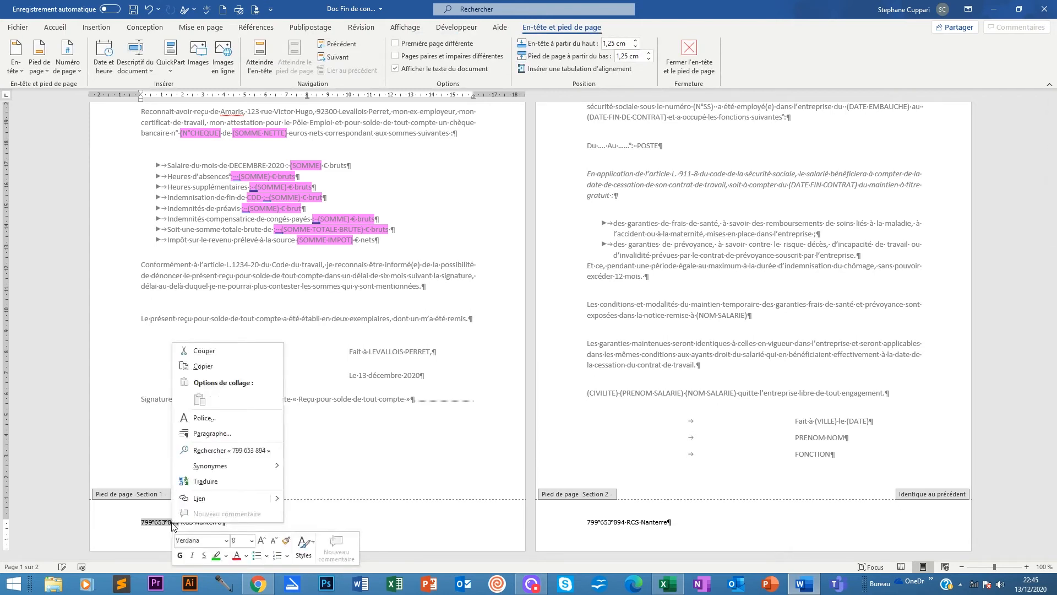
click(203, 366)
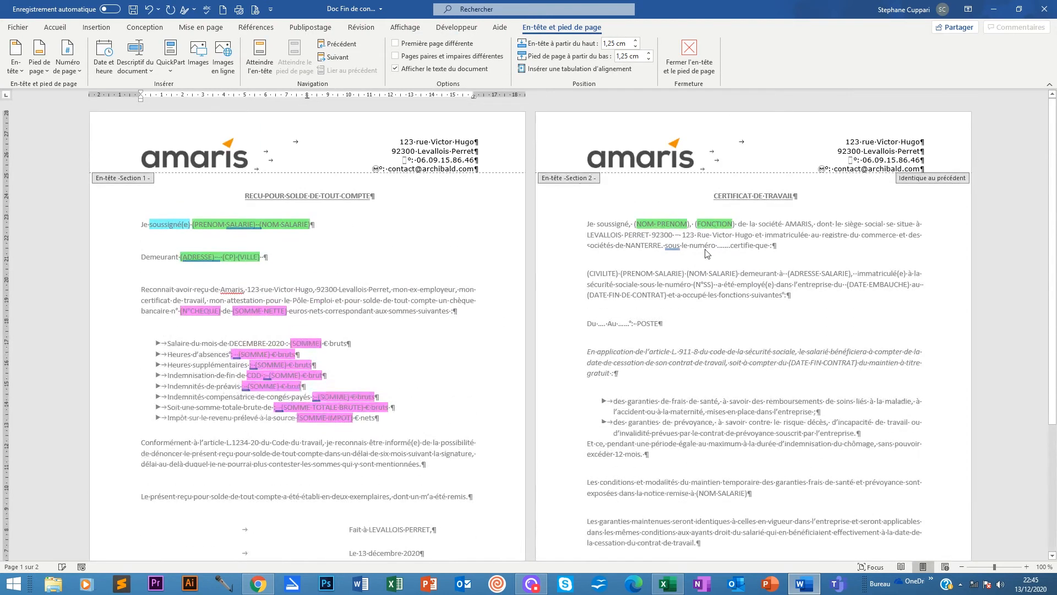
double_click(737, 243)
scroll(686, 257, up, 3)
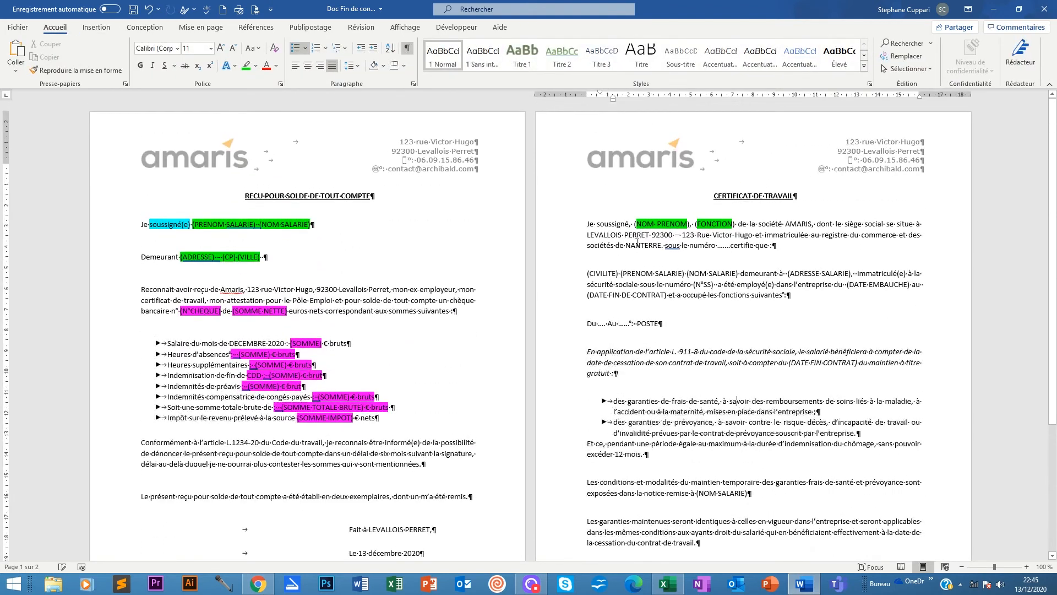
click(730, 245)
key(BackSpace)
key(BackSpace)
key(BackSpace)
key(BackSpace)
key(BackSpace)
key(BackSpace)
key(BackSpace)
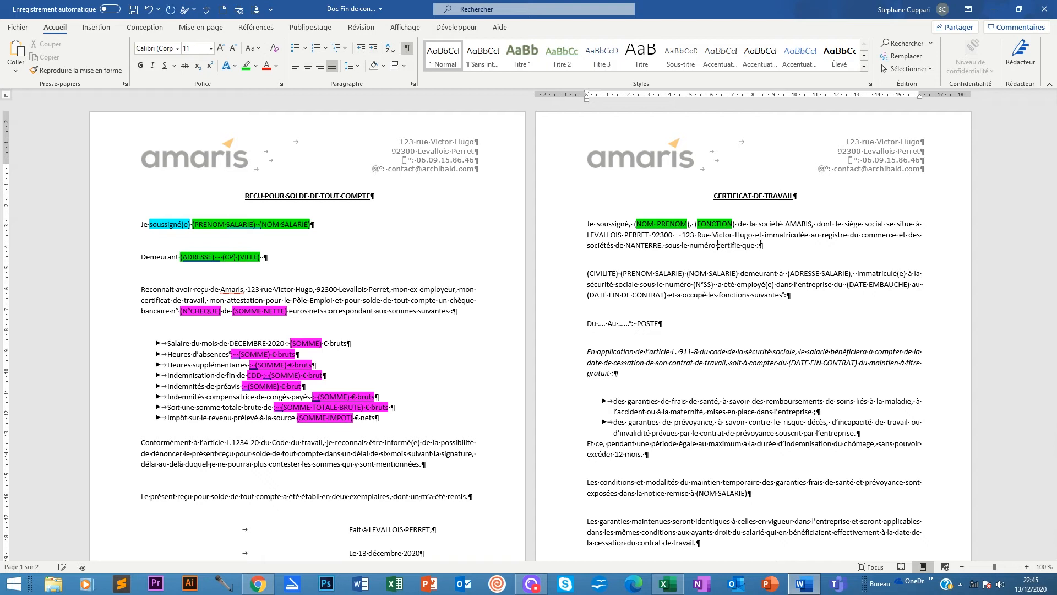
key(ctrl+v)
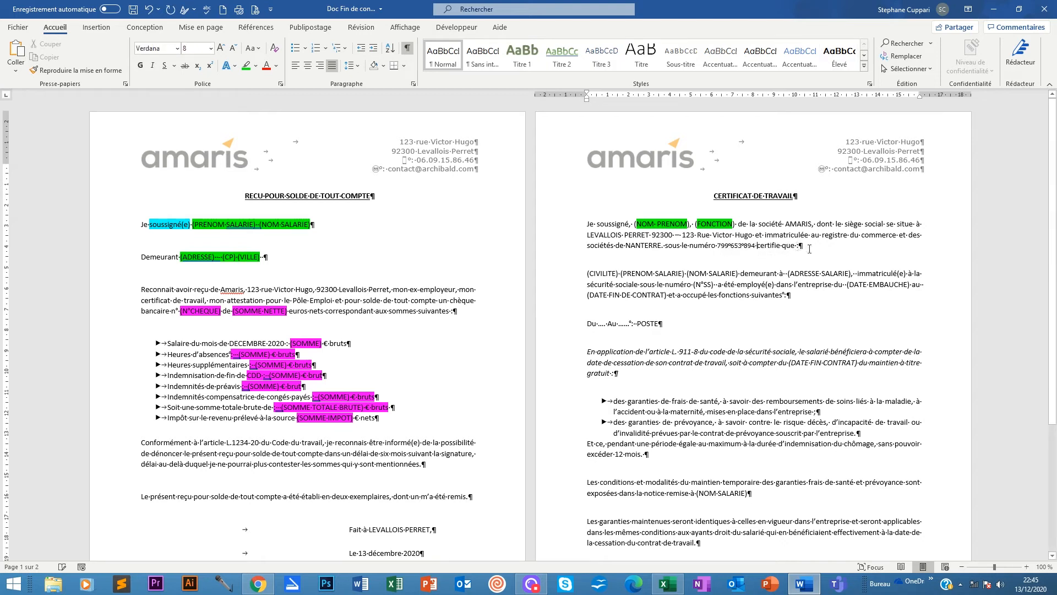
click(809, 249)
Highlight the (CIVILITE) (PRENOM SALARIE) (NOM SALARIE) and (ADRESSE SALARIE) fields green.
drag(587, 274, 730, 274)
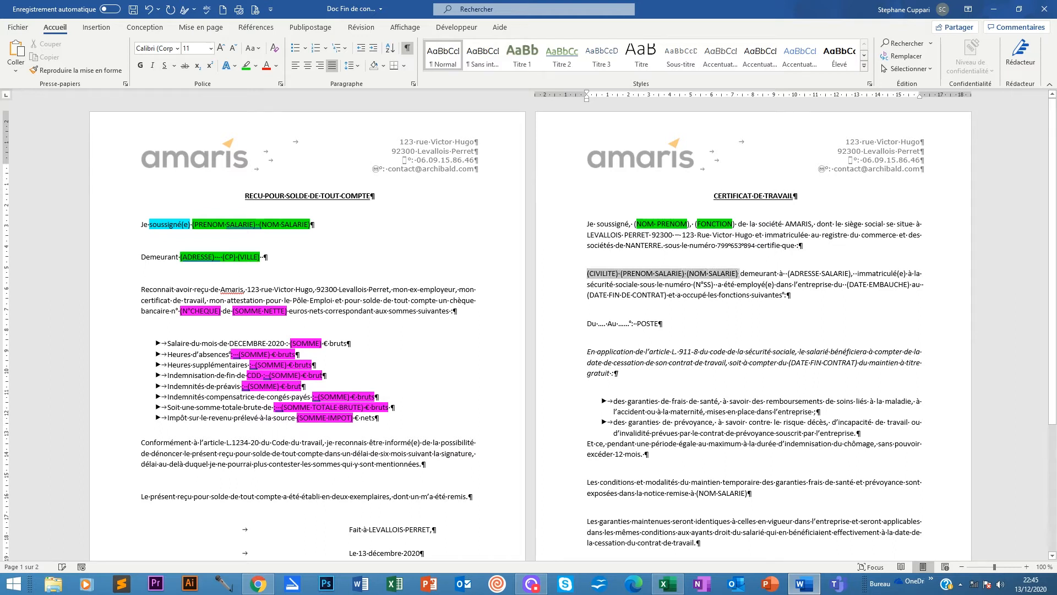
click(246, 65)
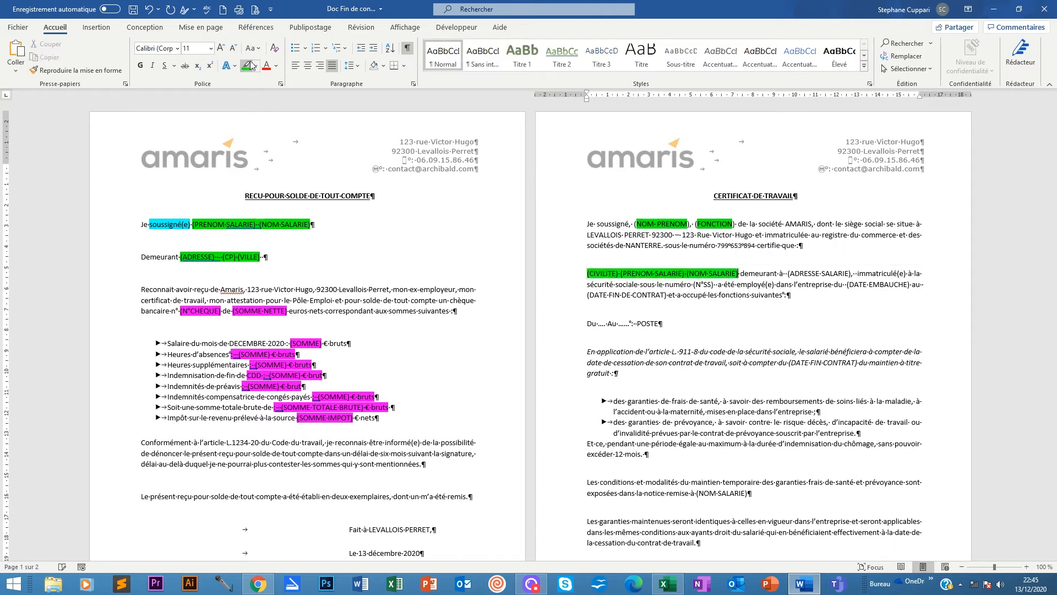
drag(787, 274, 847, 274)
click(246, 65)
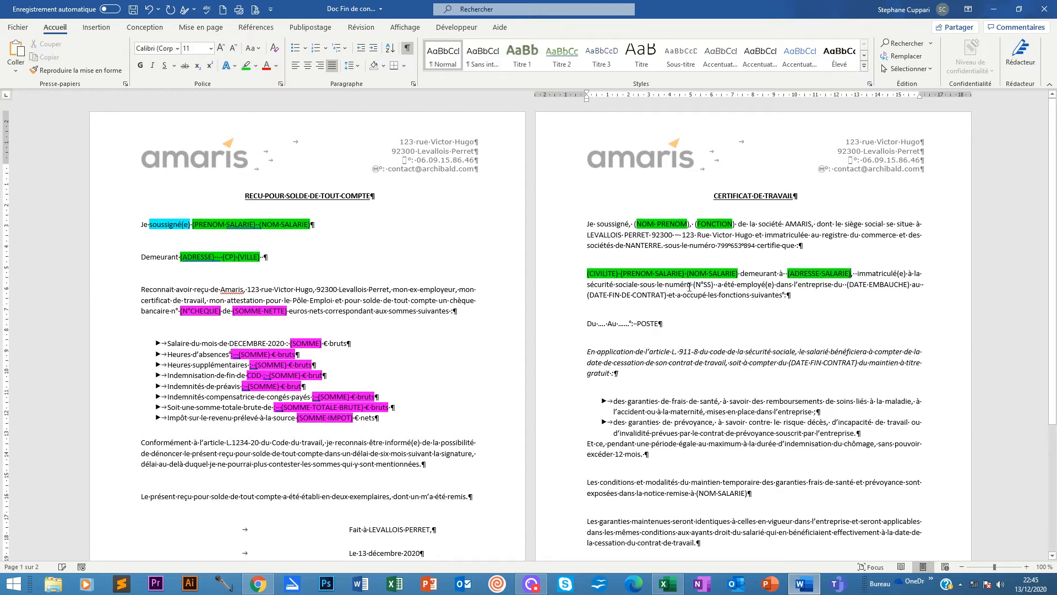
Highlight the (N°SS) field and the hiring and contract end dates green.
drag(693, 285, 712, 285)
click(244, 67)
drag(847, 284, 666, 300)
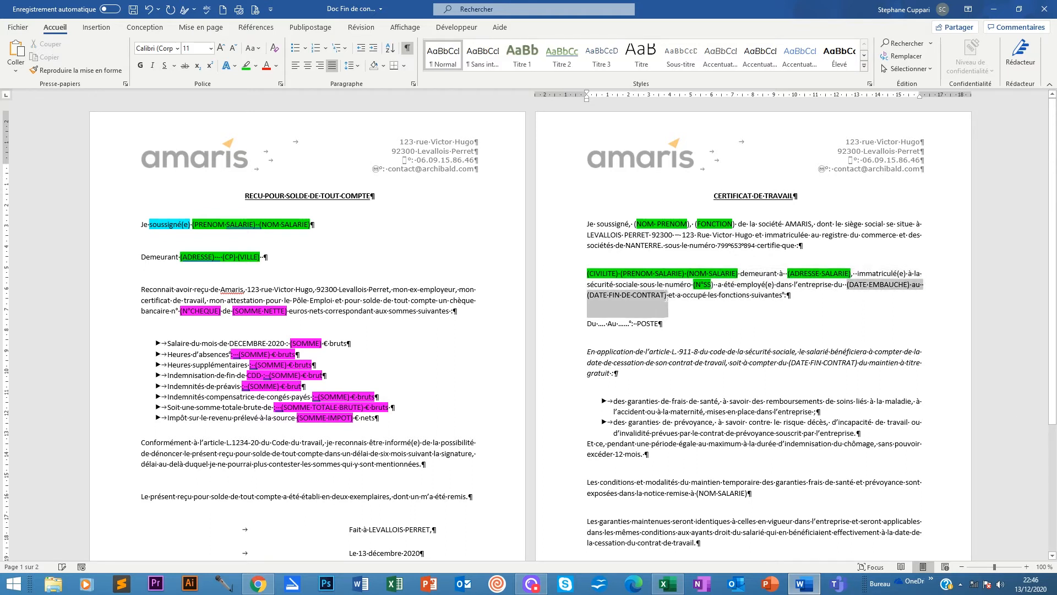
click(244, 66)
click(820, 298)
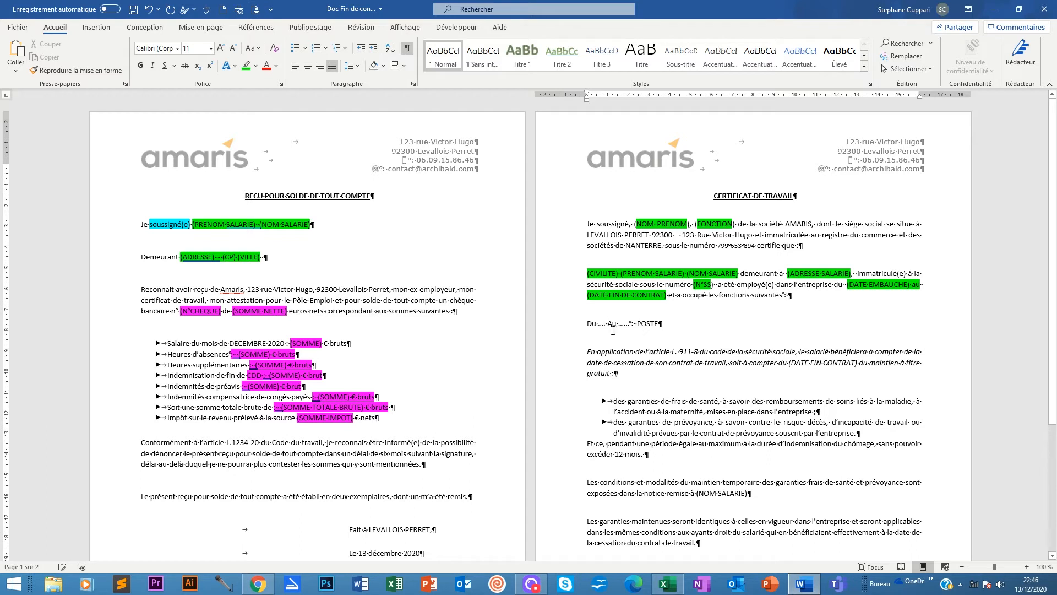
Highlight the dots after Du and Au, and the word POSTE, green.
key(shift+Left)
key(shift+Left)
key(shift+Left)
key(shift+Left)
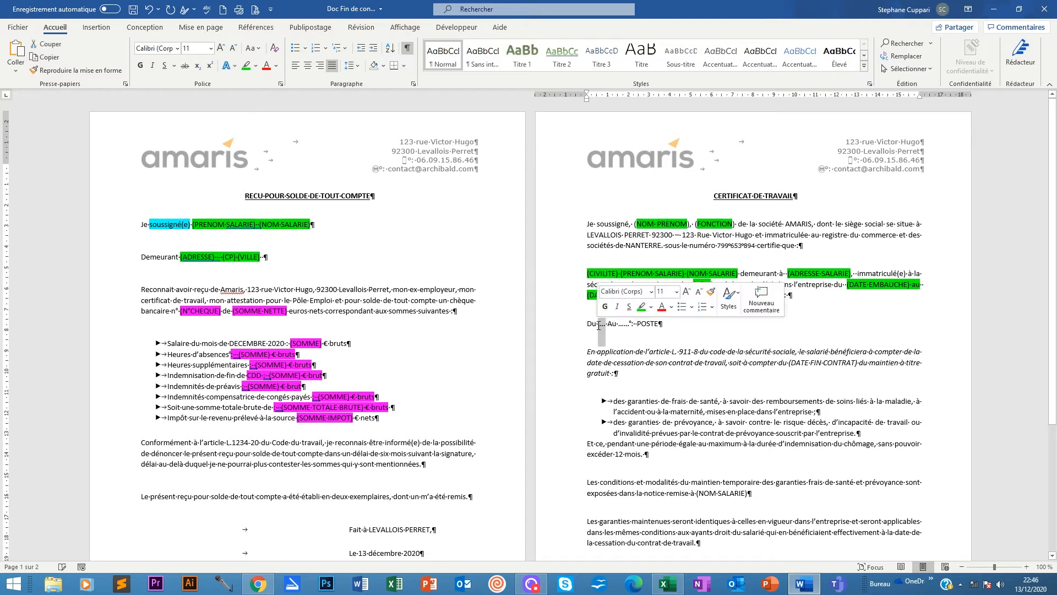
click(245, 68)
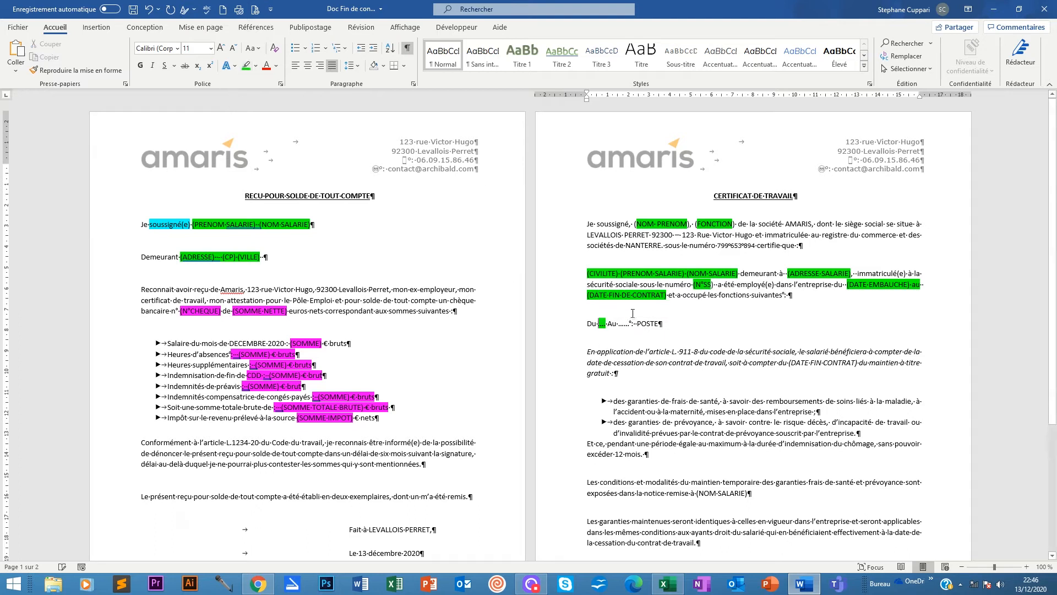
key(shift+Left)
key(shift+Left)
key(shift+Left)
key(shift+Left)
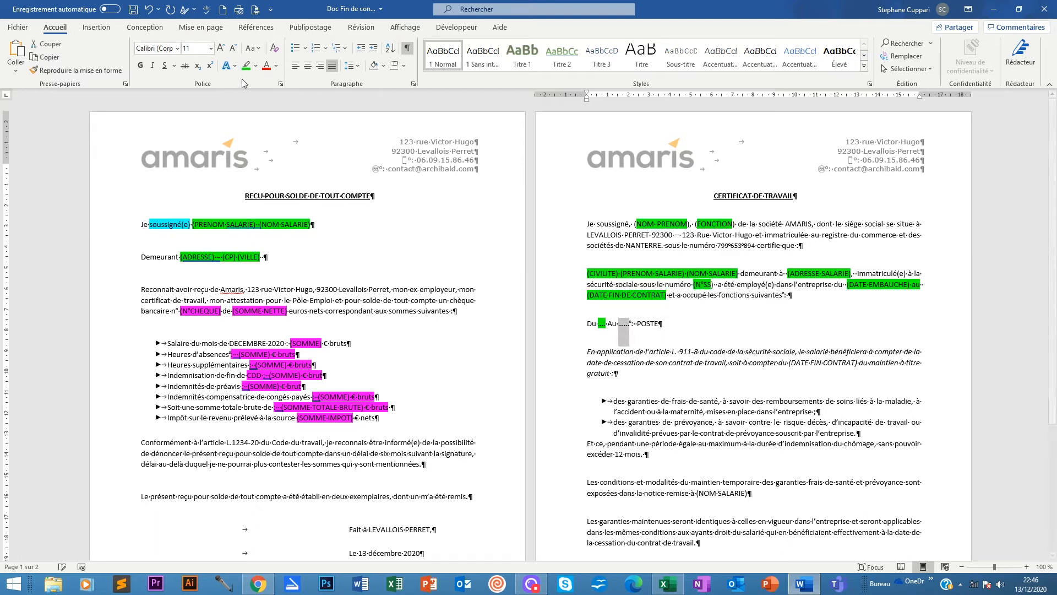
click(245, 68)
drag(657, 324, 637, 324)
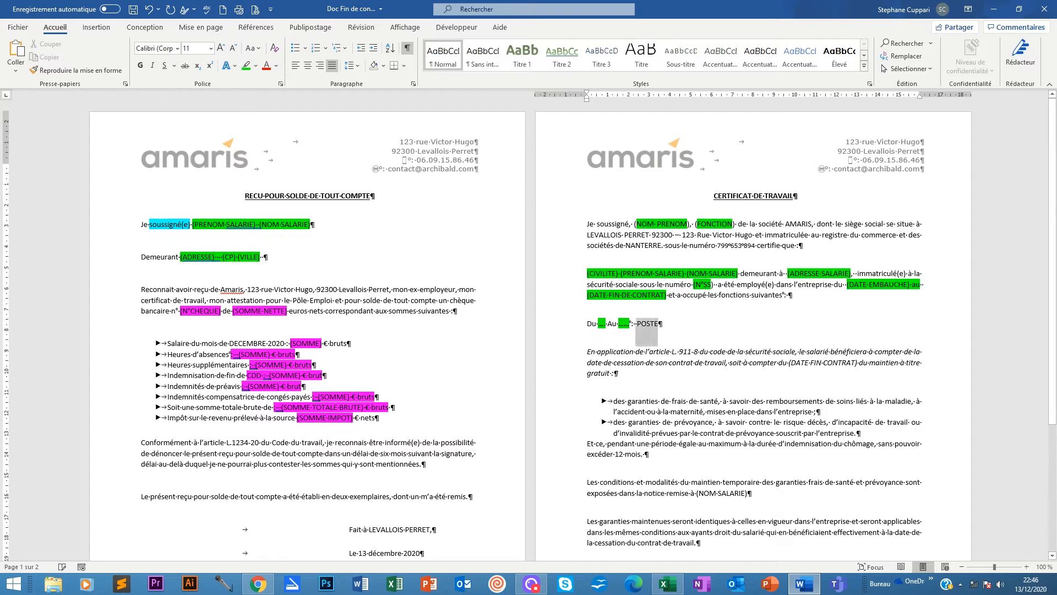
click(246, 66)
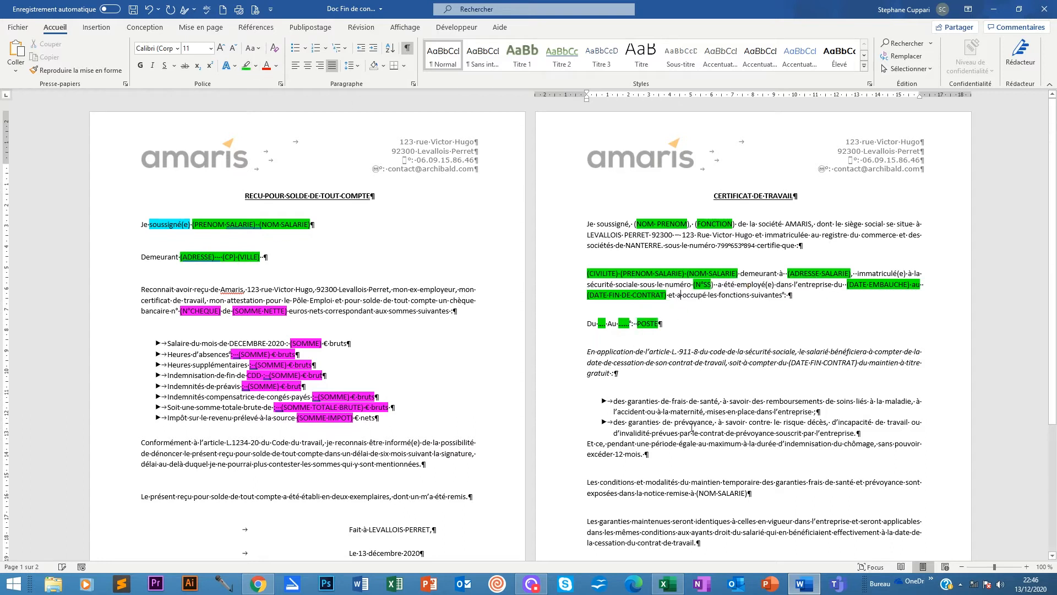
Highlight the civility and name fields on the certificate's closing line green.
scroll(691, 426, down, 3)
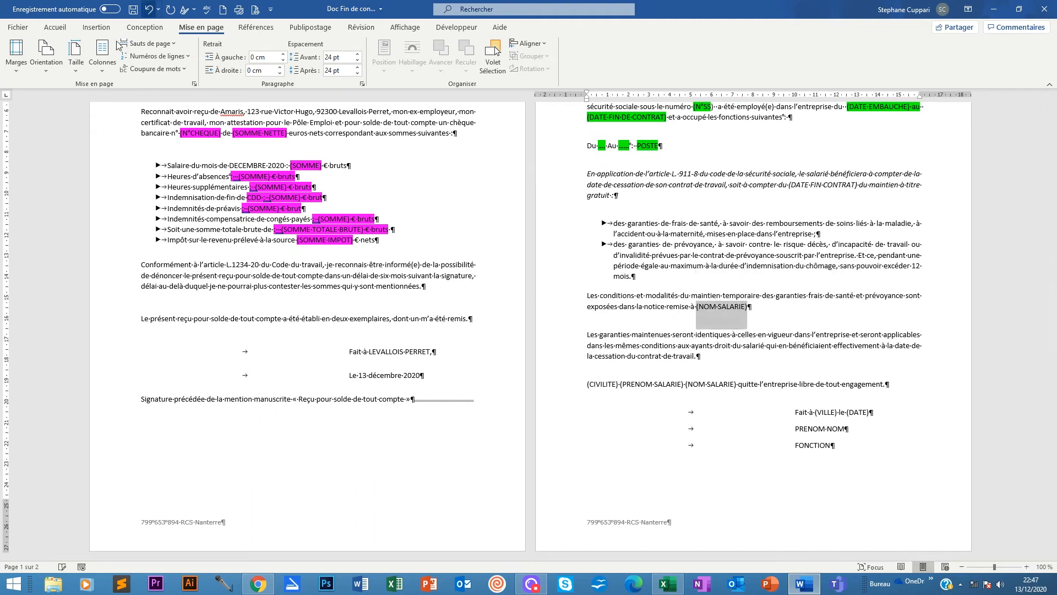
click(55, 27)
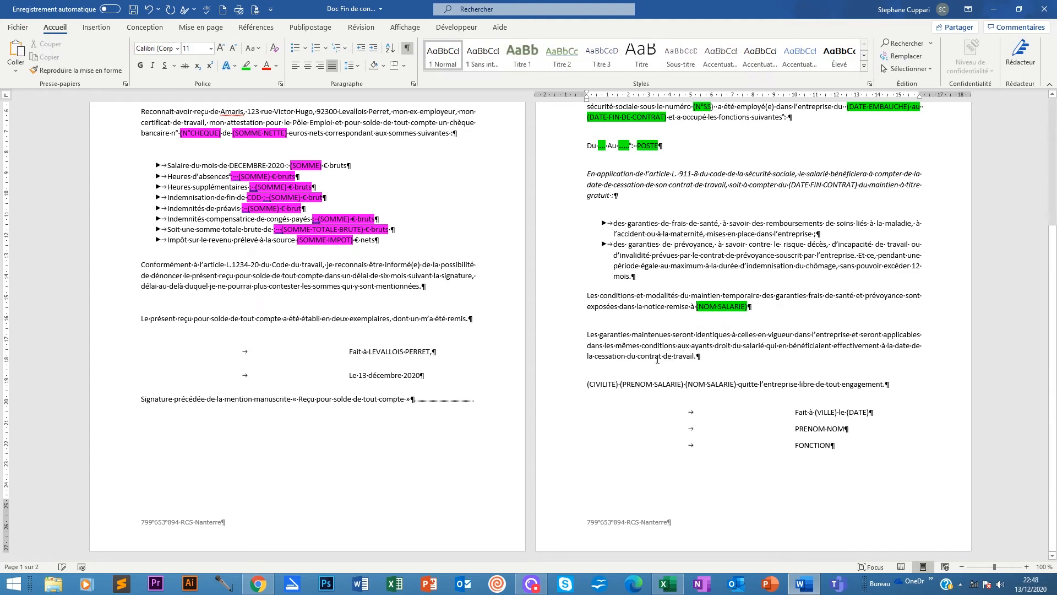
drag(588, 384, 734, 383)
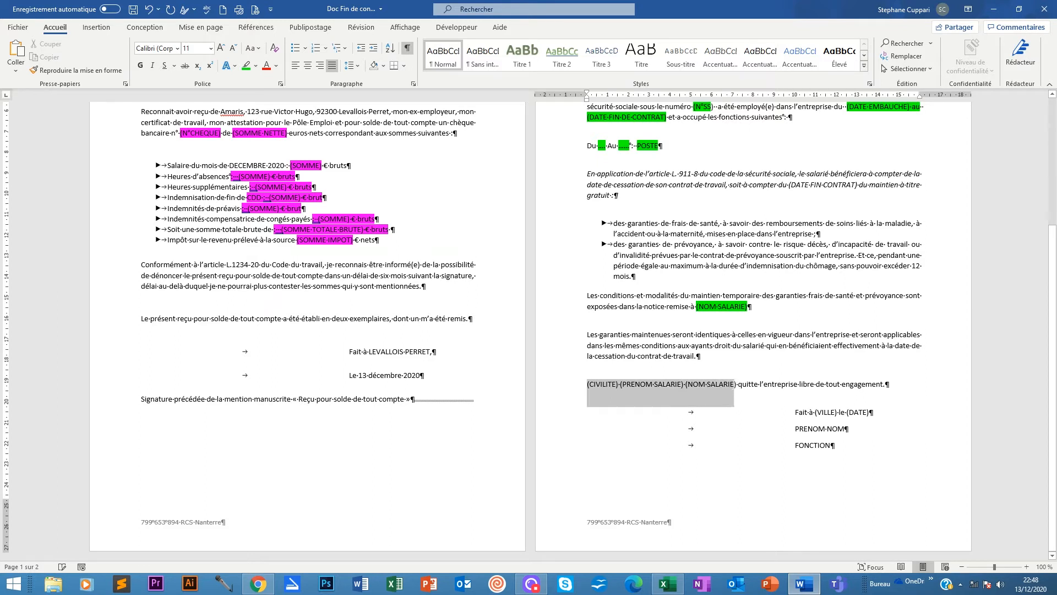
click(736, 383)
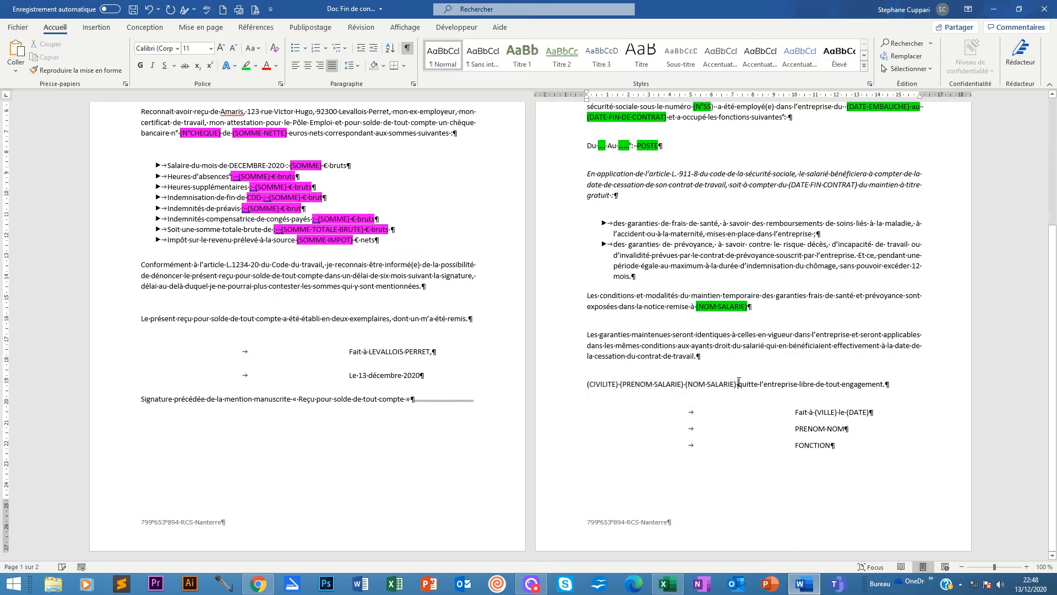
drag(736, 383, 588, 406)
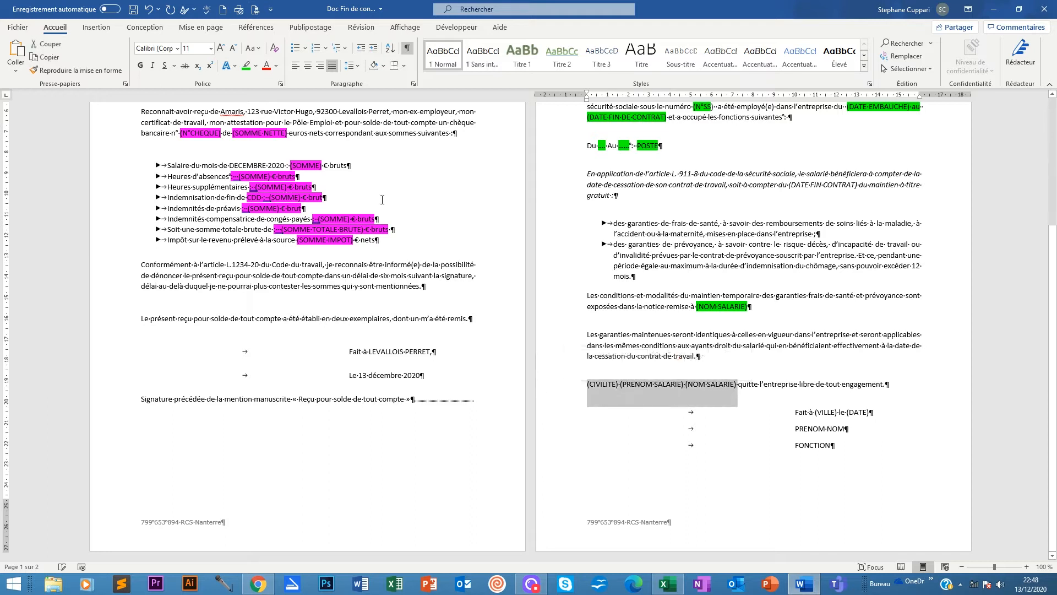
click(247, 67)
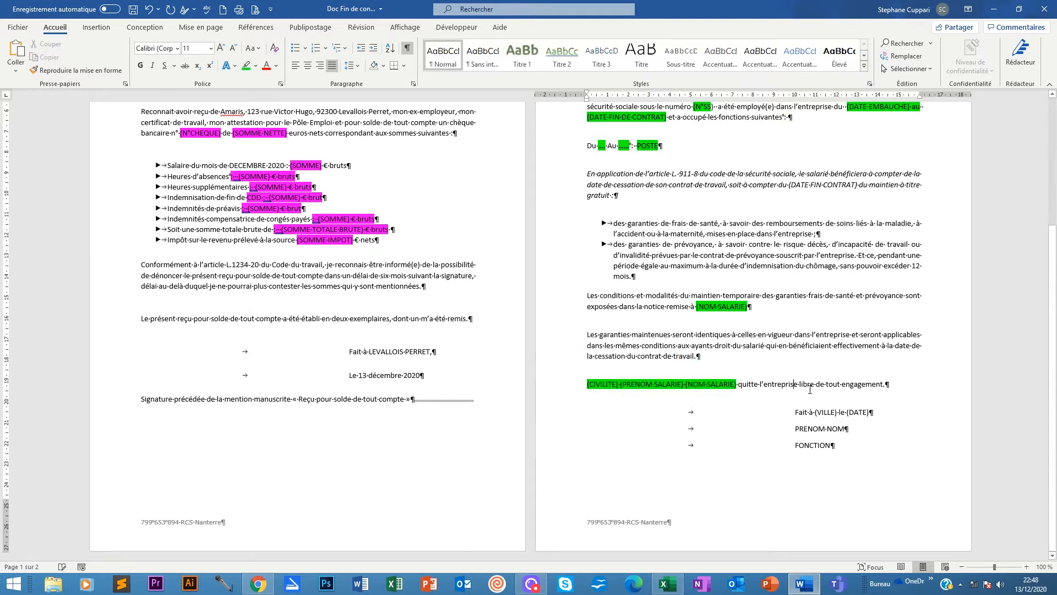
scroll(431, 387, up, 4)
scroll(431, 387, up, 2)
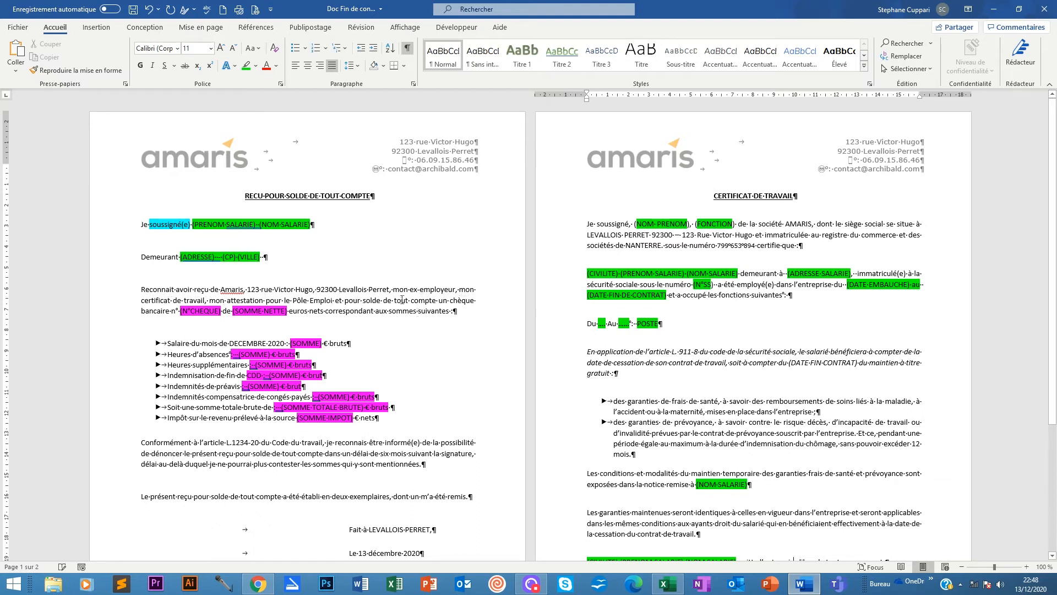
Give the word « informé(e) » a turquoise highlight.
scroll(414, 319, down, 3)
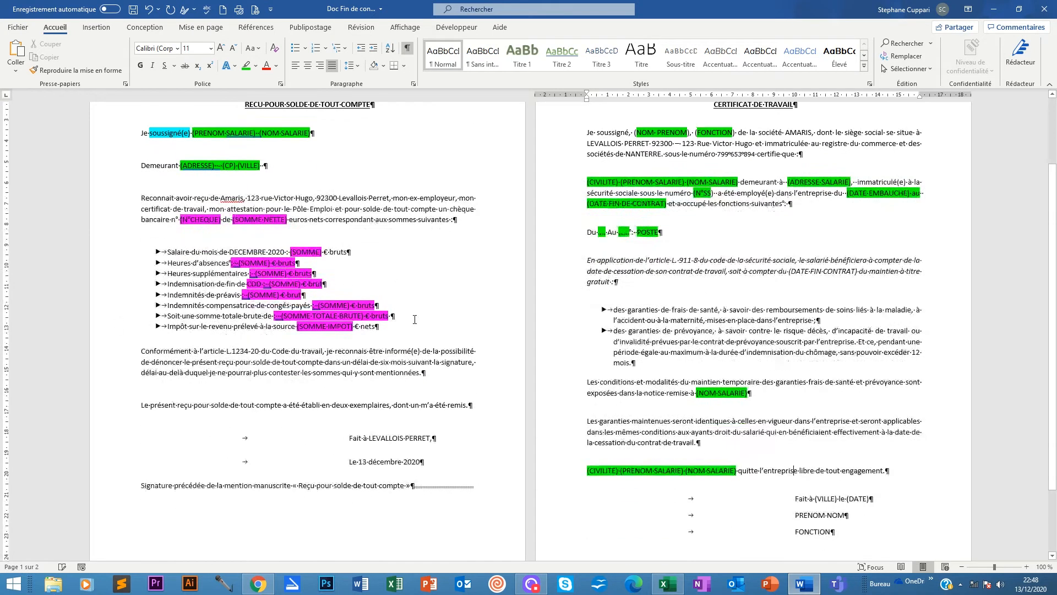
scroll(194, 309, down, 1)
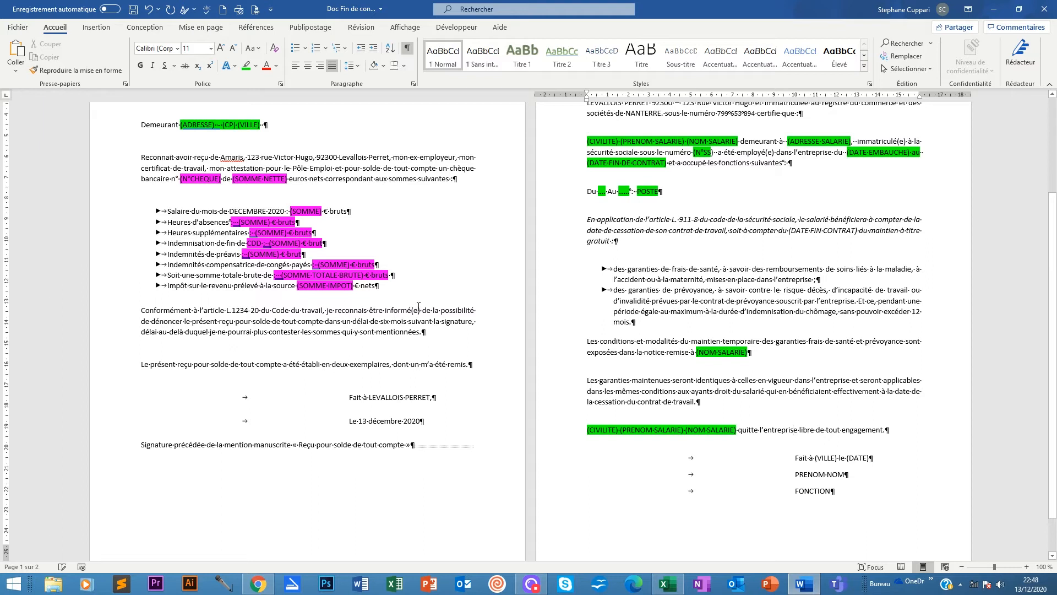
double_click(419, 306)
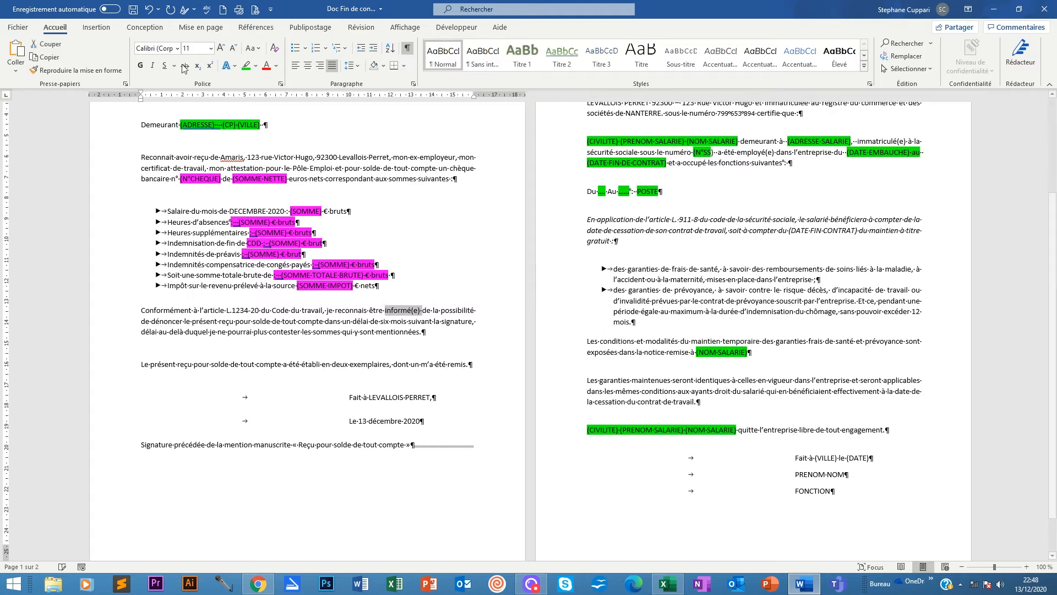
click(255, 66)
click(282, 81)
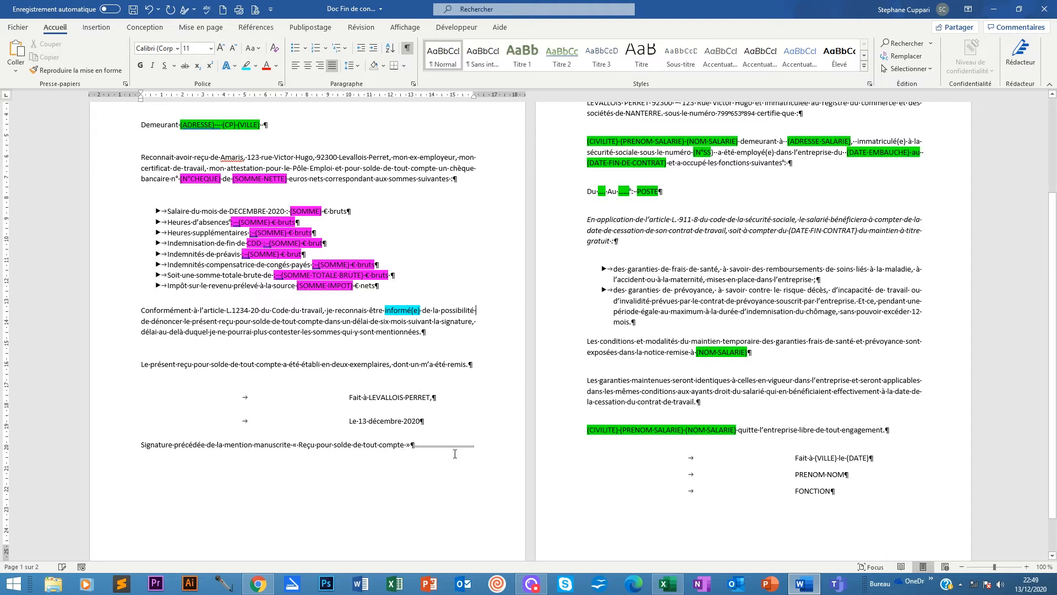
Highlight « Je soussigné », « immatriculé(e) » and « employé(e) » turquoise, deleting the extra space before immatriculé(e).
scroll(455, 453, up, 4)
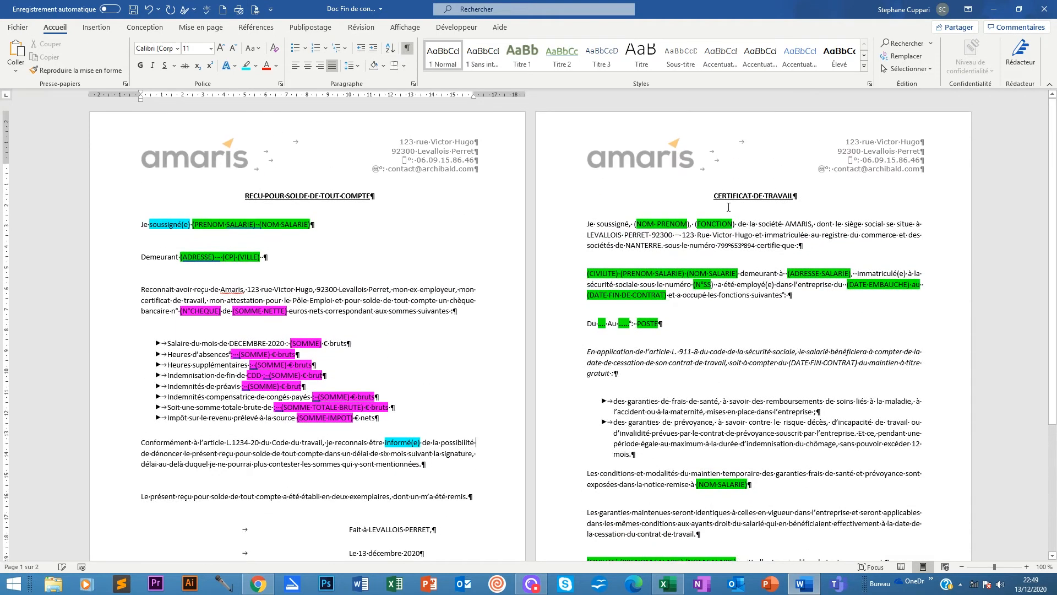
drag(628, 224, 587, 224)
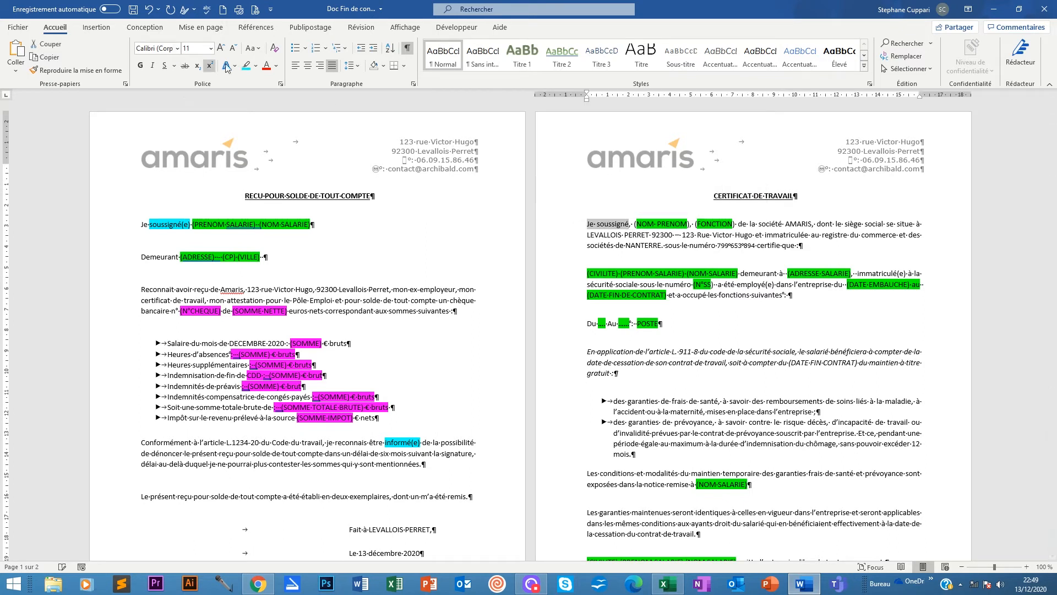
click(247, 67)
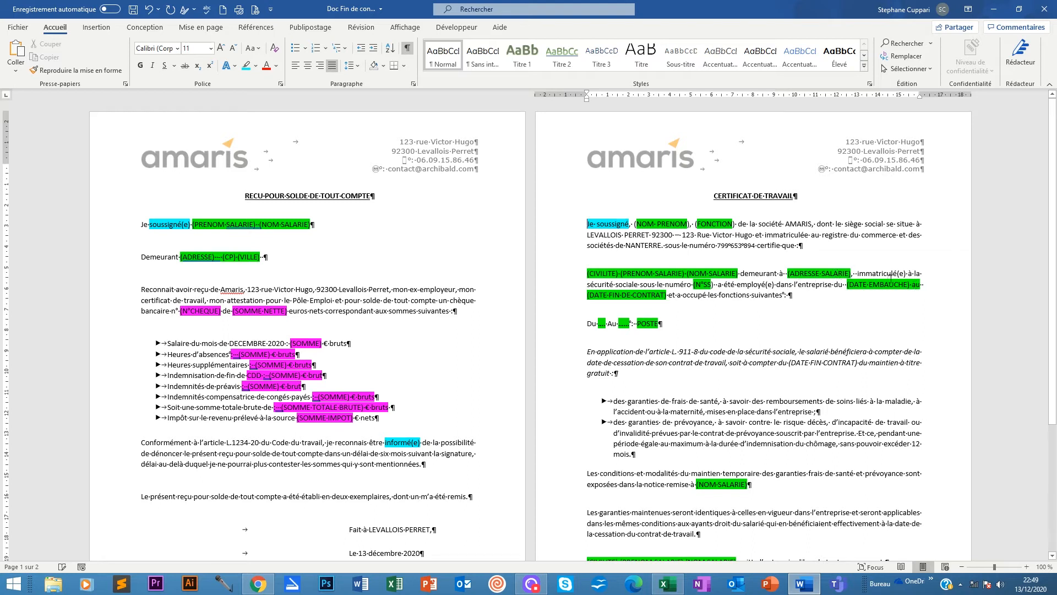
drag(908, 273, 857, 273)
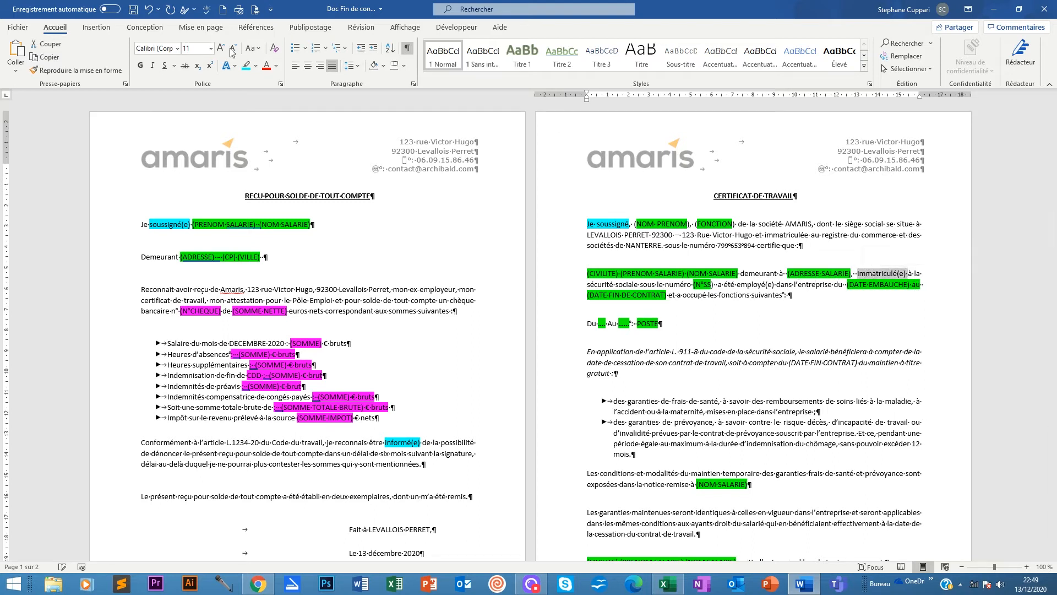
click(246, 66)
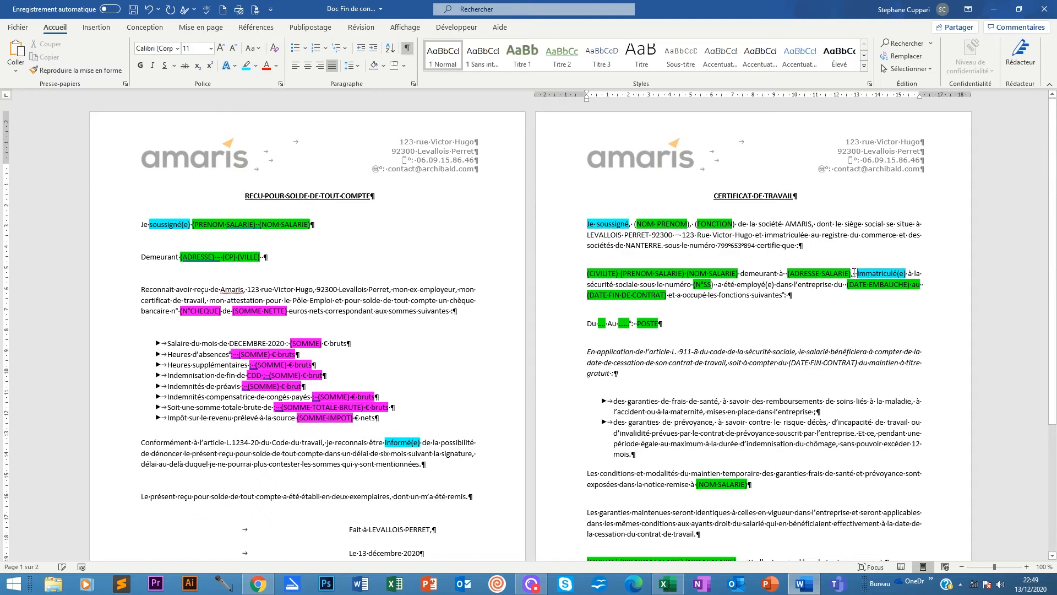
key(Delete)
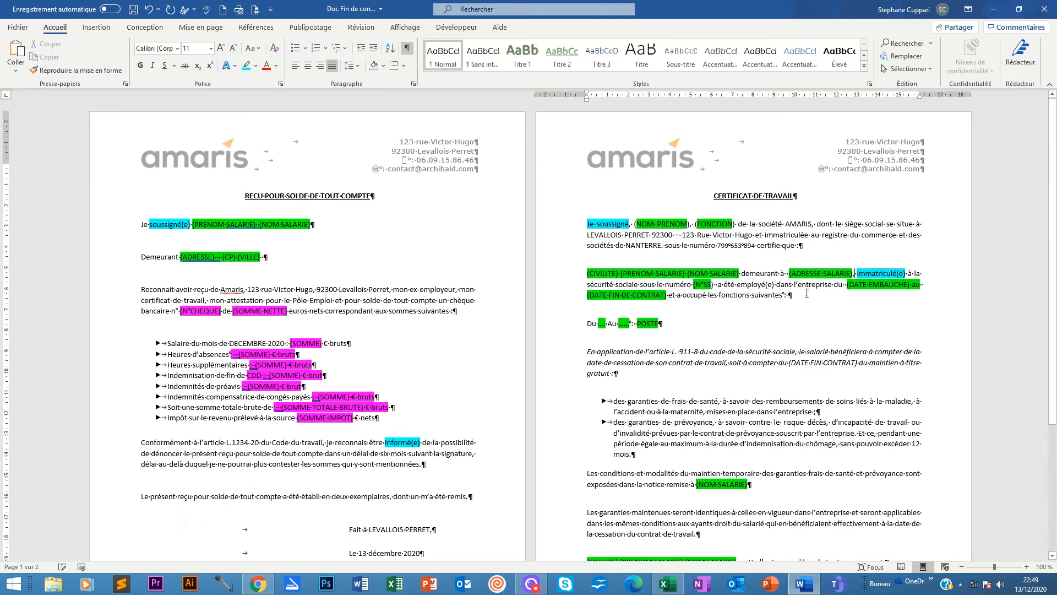
drag(775, 285, 736, 285)
click(246, 66)
Highlight « du salarié » turquoise in the maintained-guarantees paragraph.
scroll(661, 294, down, 2)
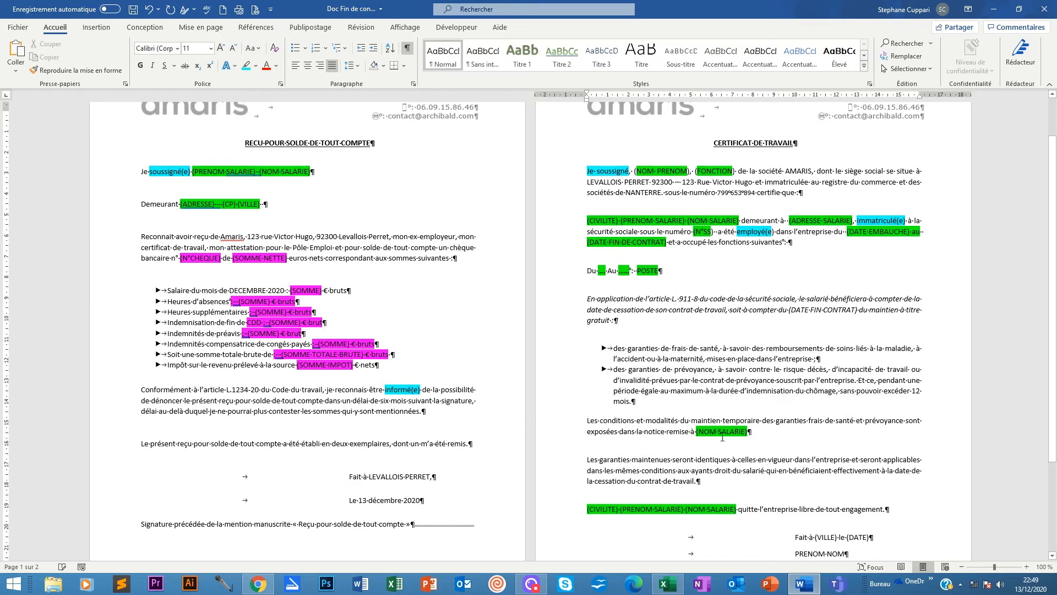
scroll(625, 430, down, 2)
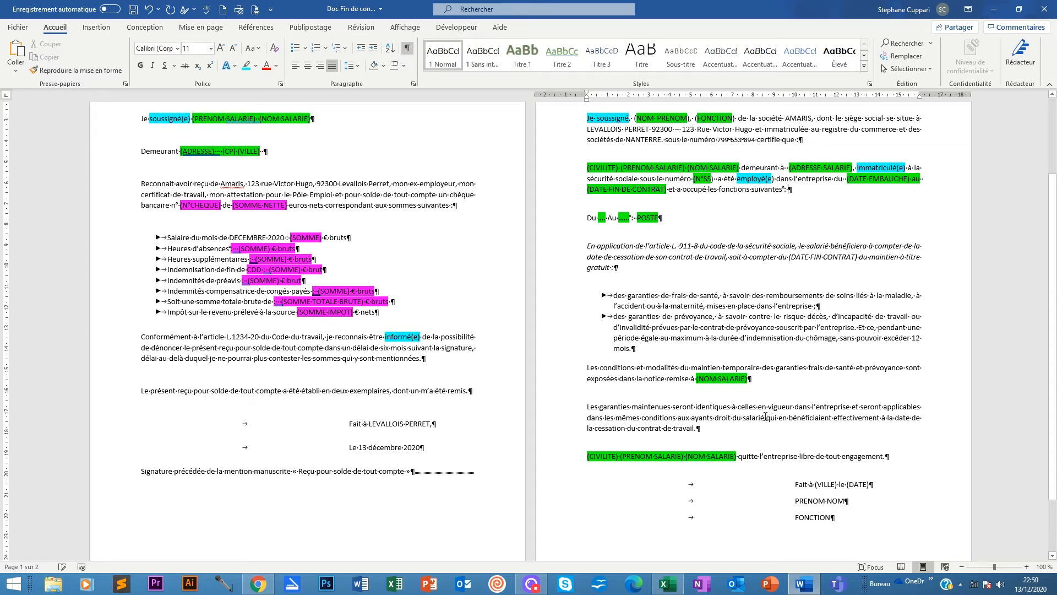
drag(765, 417, 734, 419)
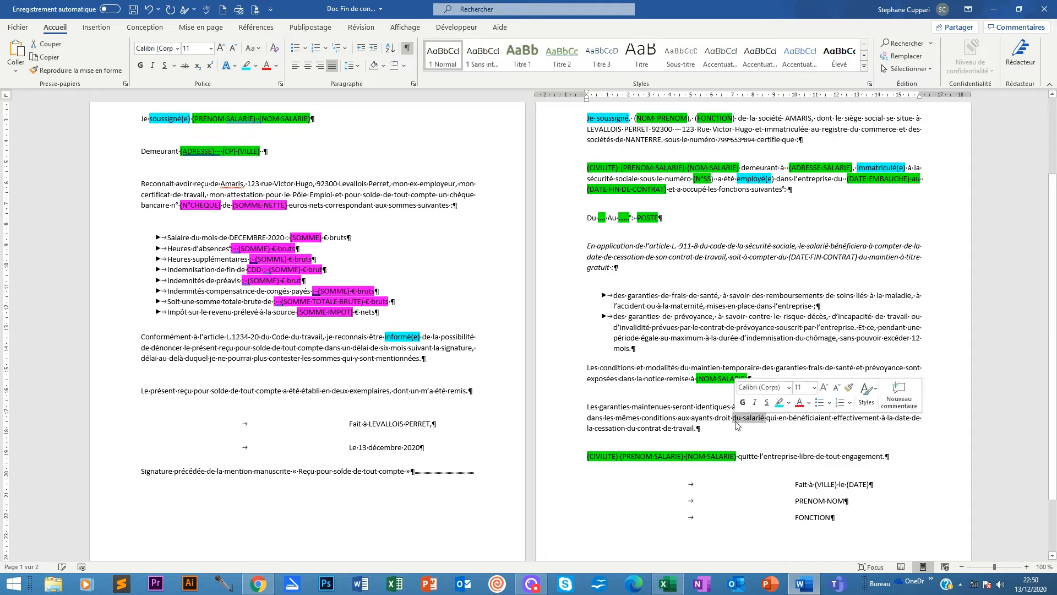
click(779, 403)
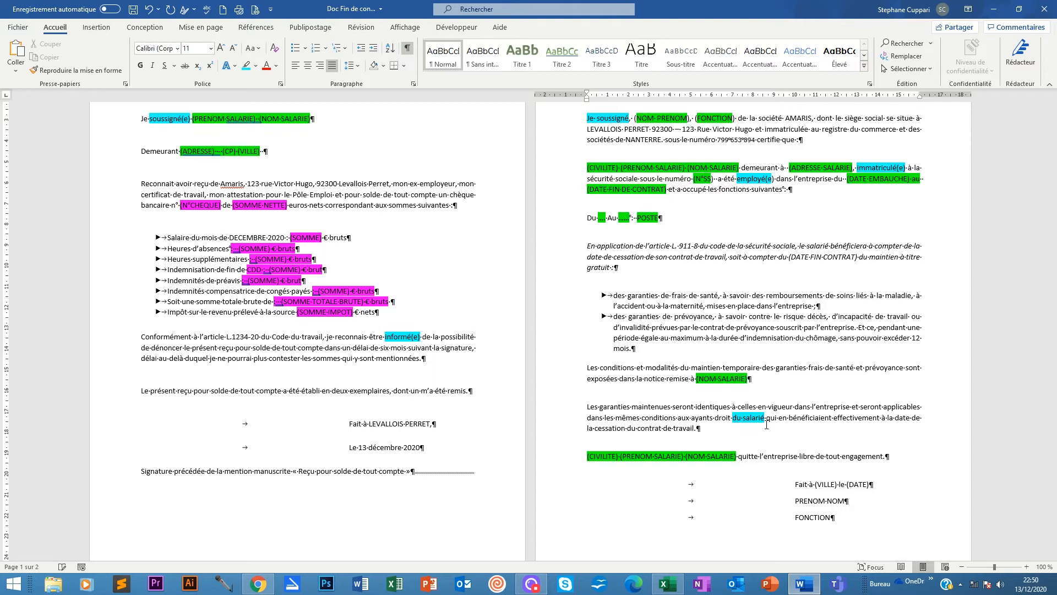
scroll(766, 424, up, 3)
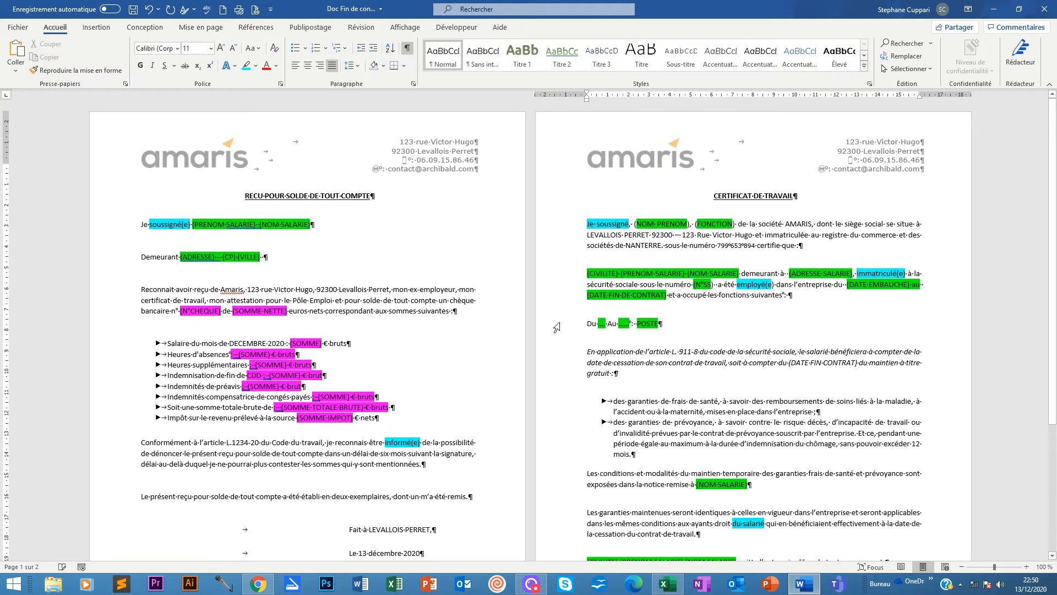
scroll(553, 347, down, 1)
scroll(554, 347, down, 3)
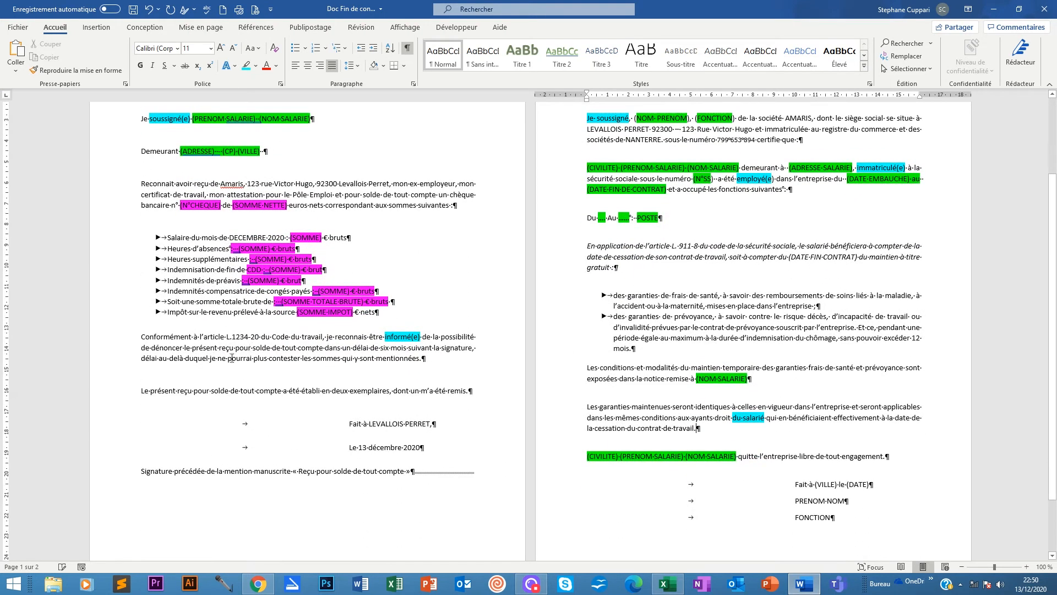
scroll(153, 432, up, 3)
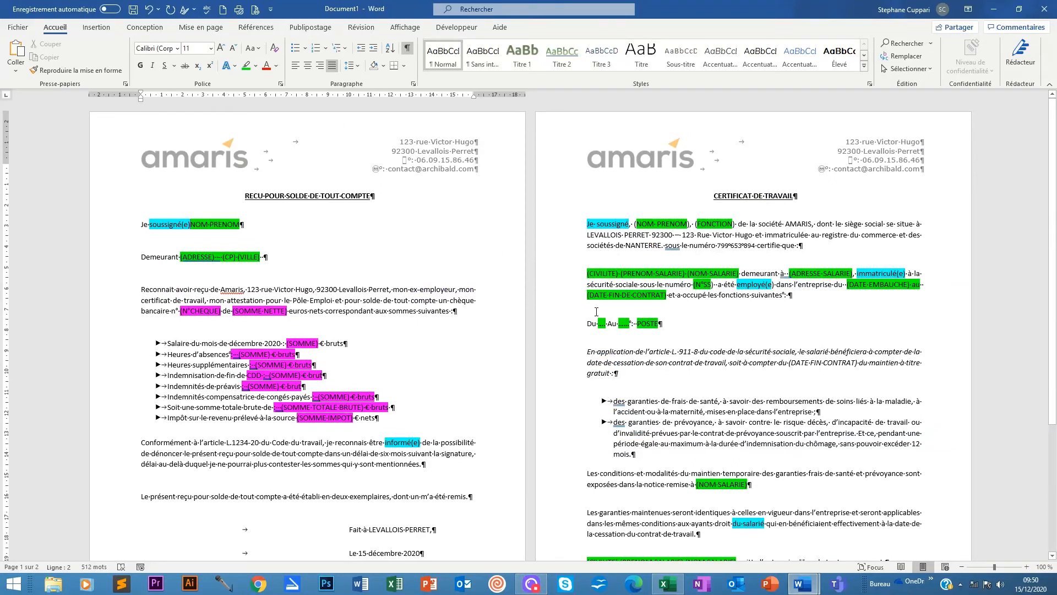
Glance at the Excel employee database, then return to the Word template.
scroll(560, 317, down, 3)
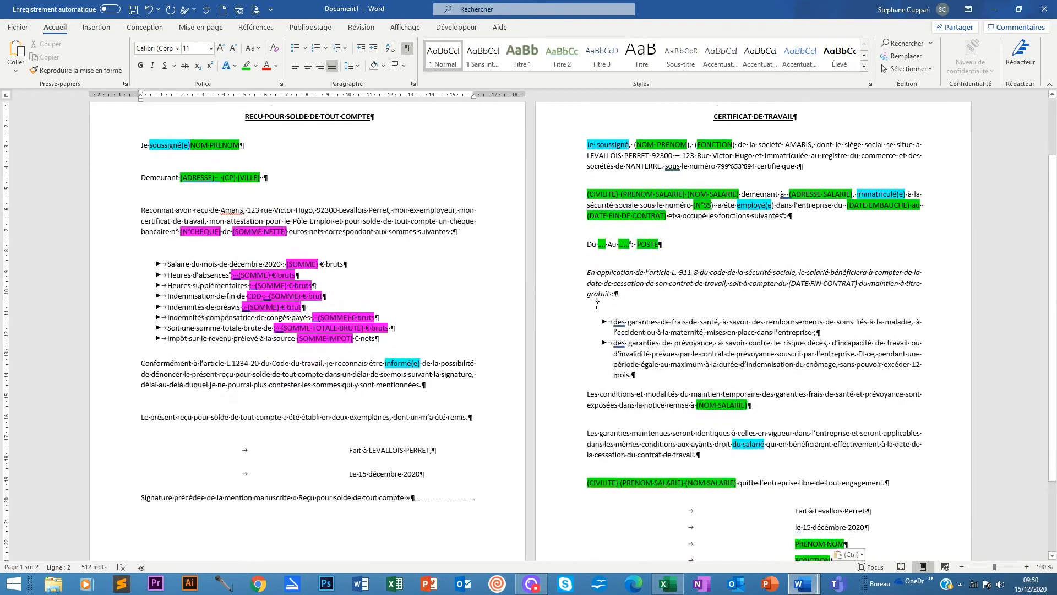
click(668, 584)
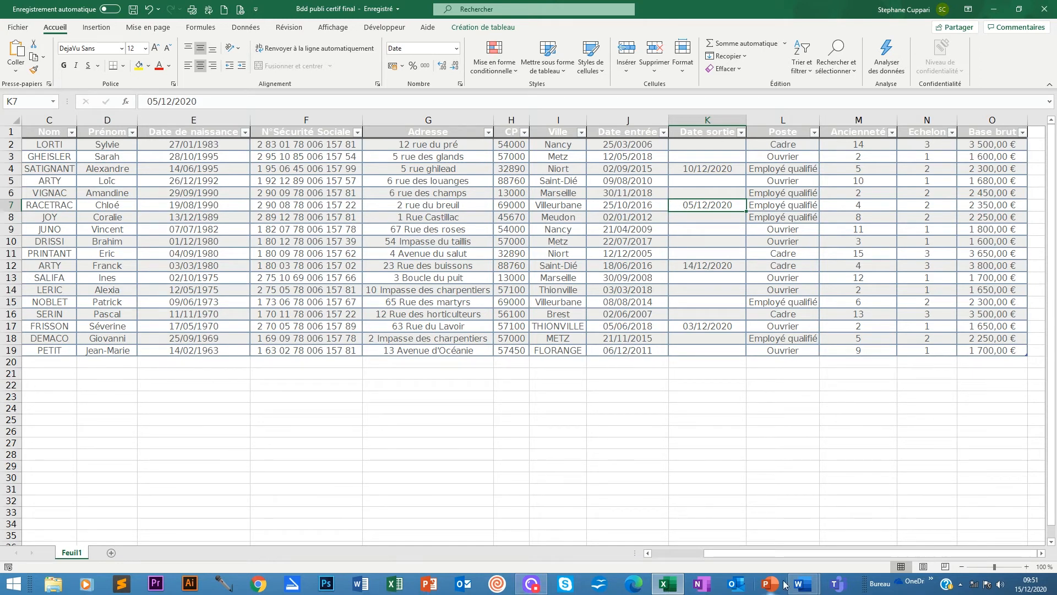
mouse_move(802, 584)
click(863, 528)
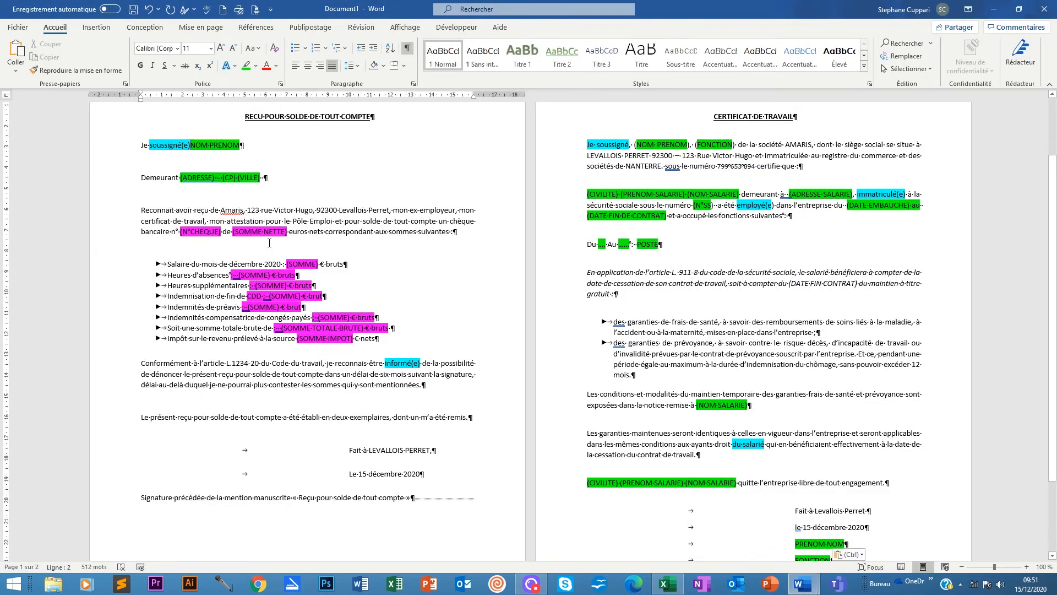
scroll(406, 197, up, 2)
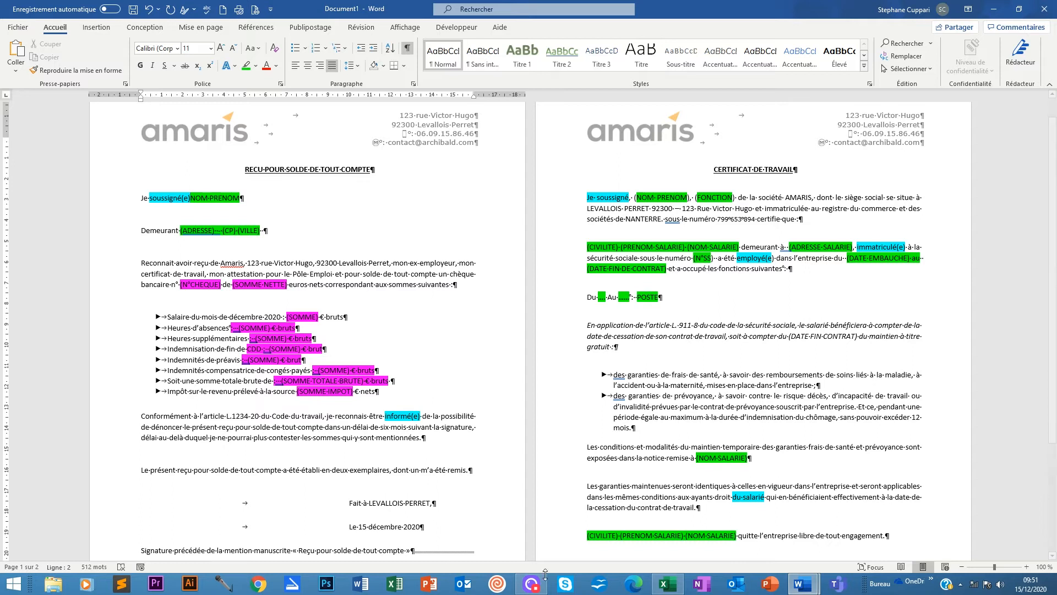
Review the Date sortie values in K2, K4, K7, K12 and K17, then return to Word.
click(669, 586)
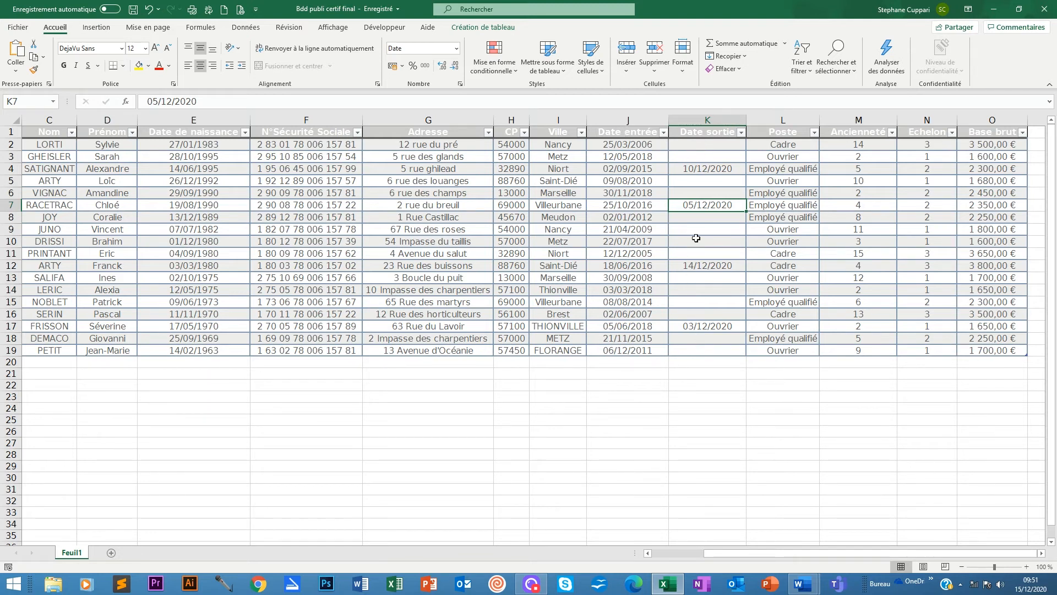
click(691, 146)
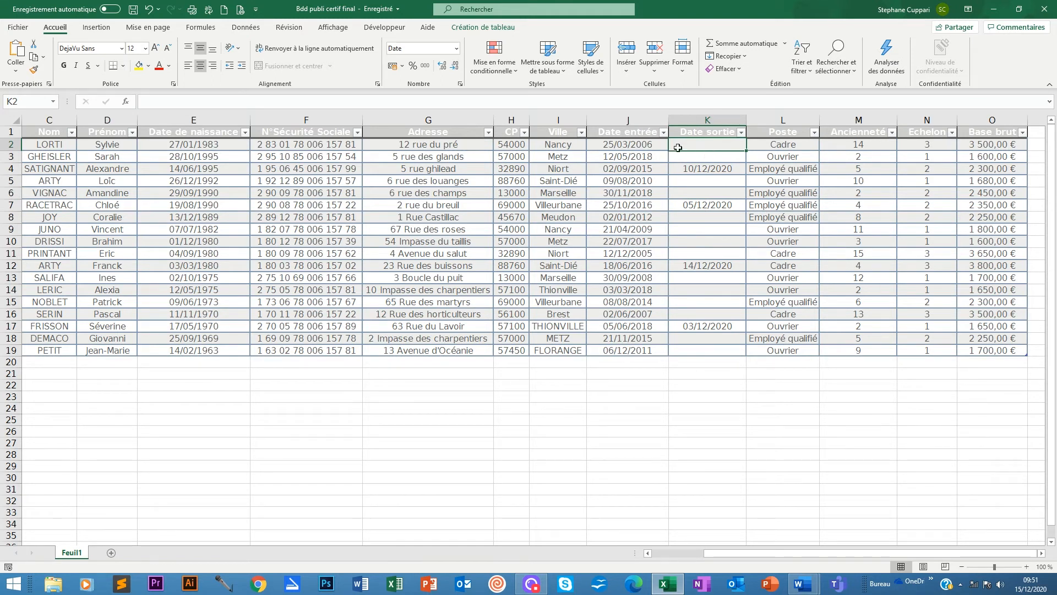
click(694, 170)
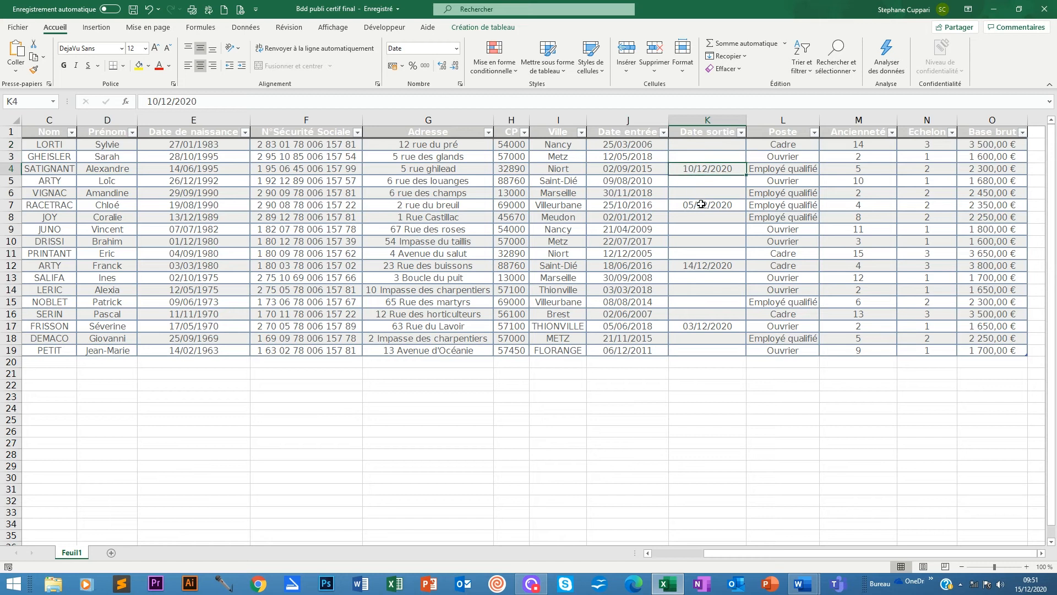
click(698, 205)
click(698, 265)
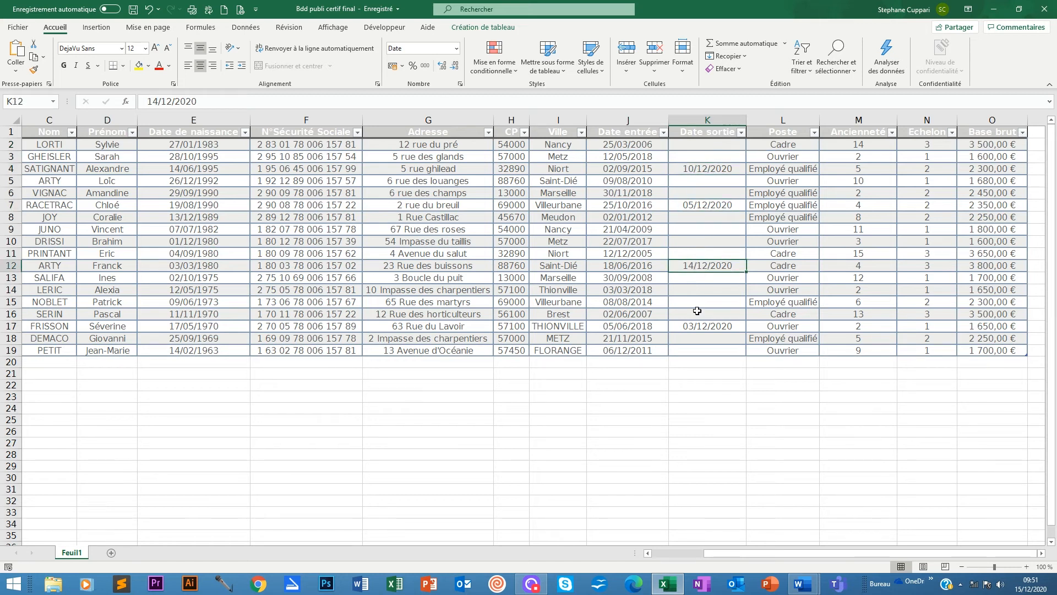
click(700, 325)
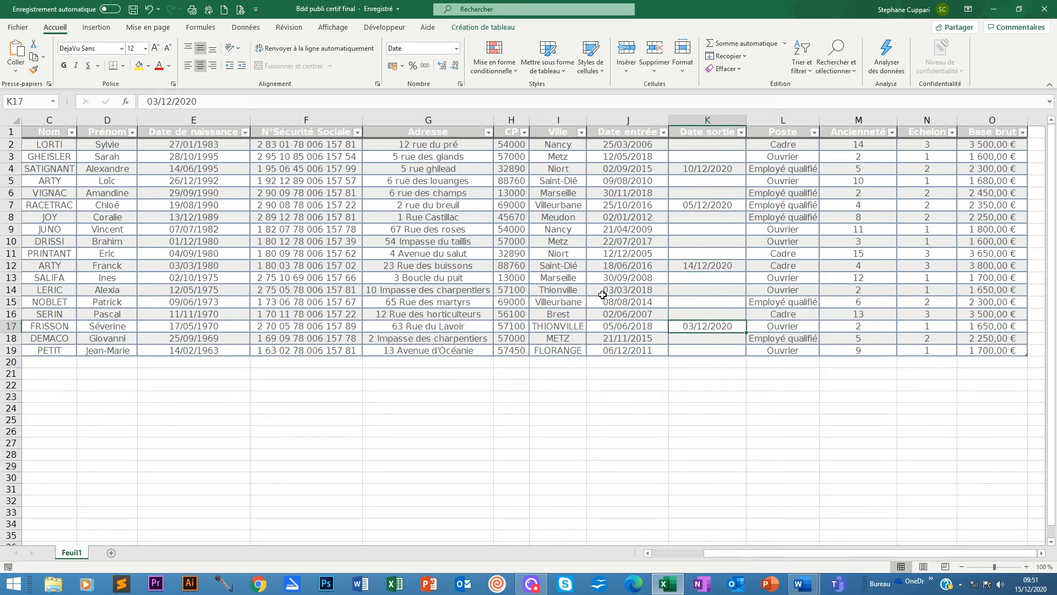
click(711, 170)
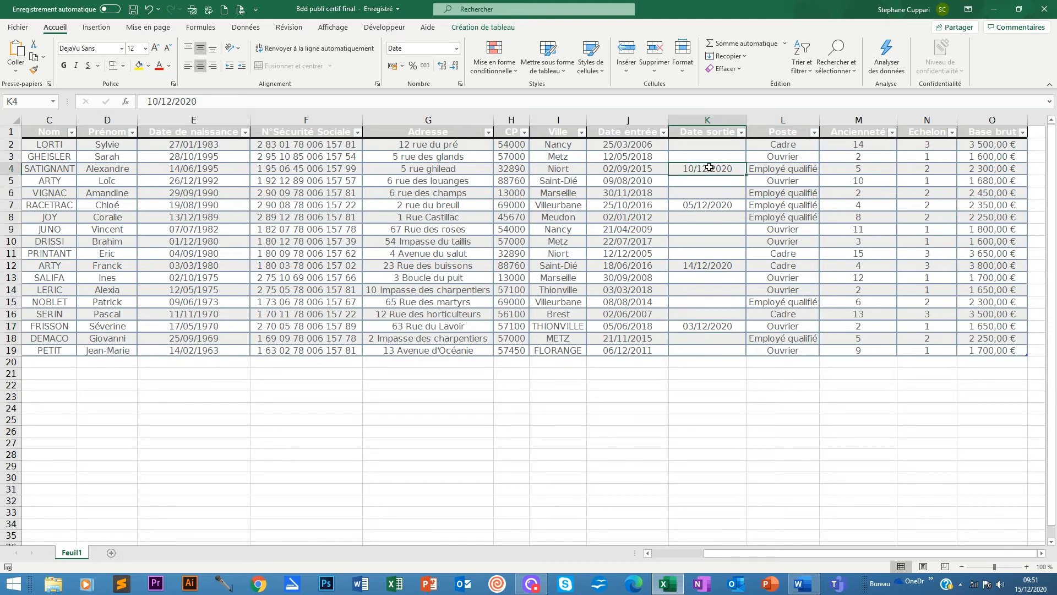
click(702, 204)
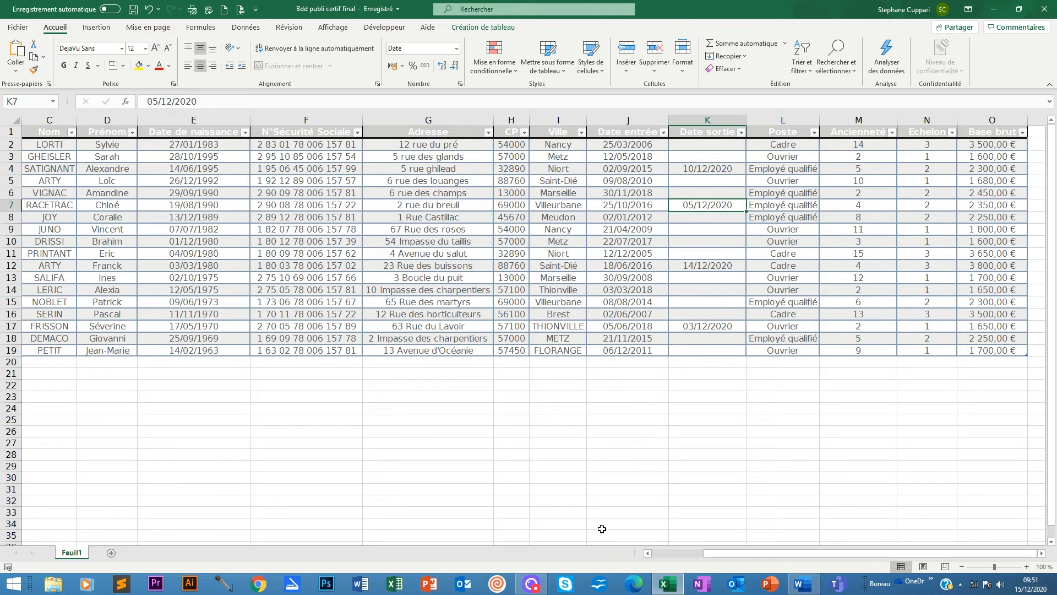
click(701, 326)
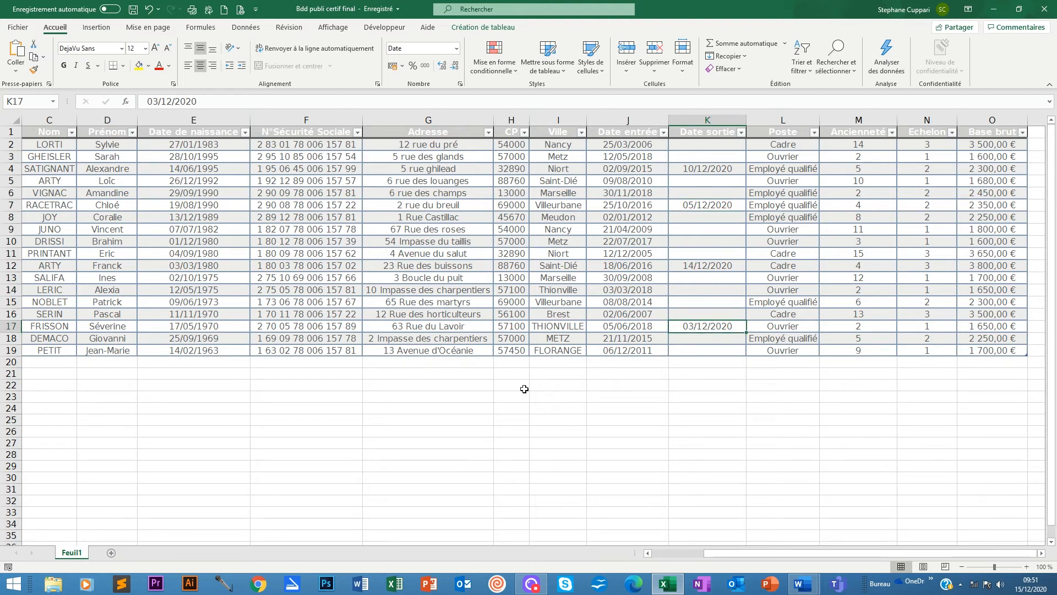
mouse_move(803, 585)
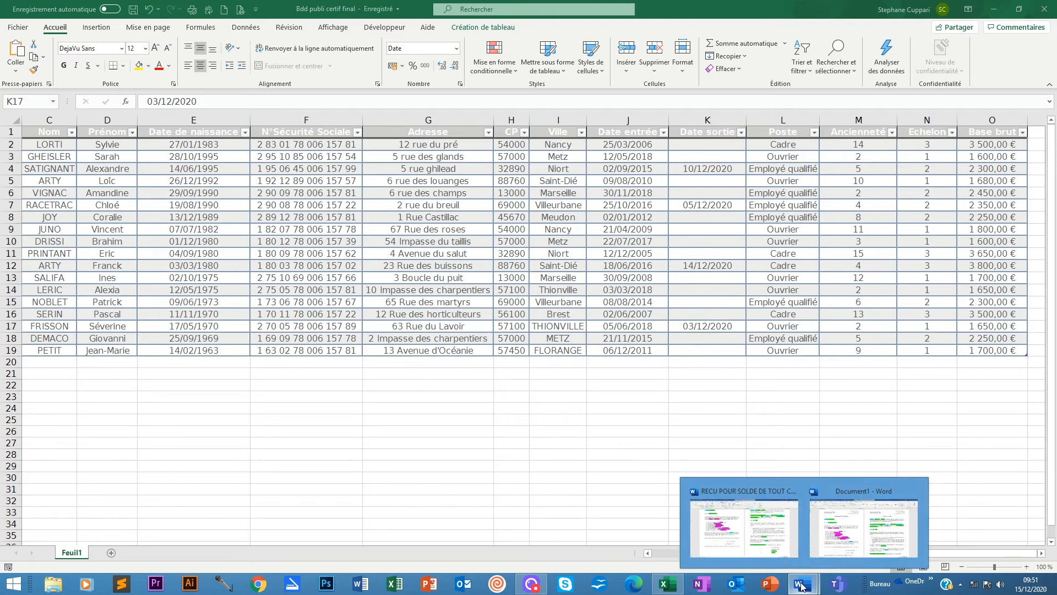
click(859, 537)
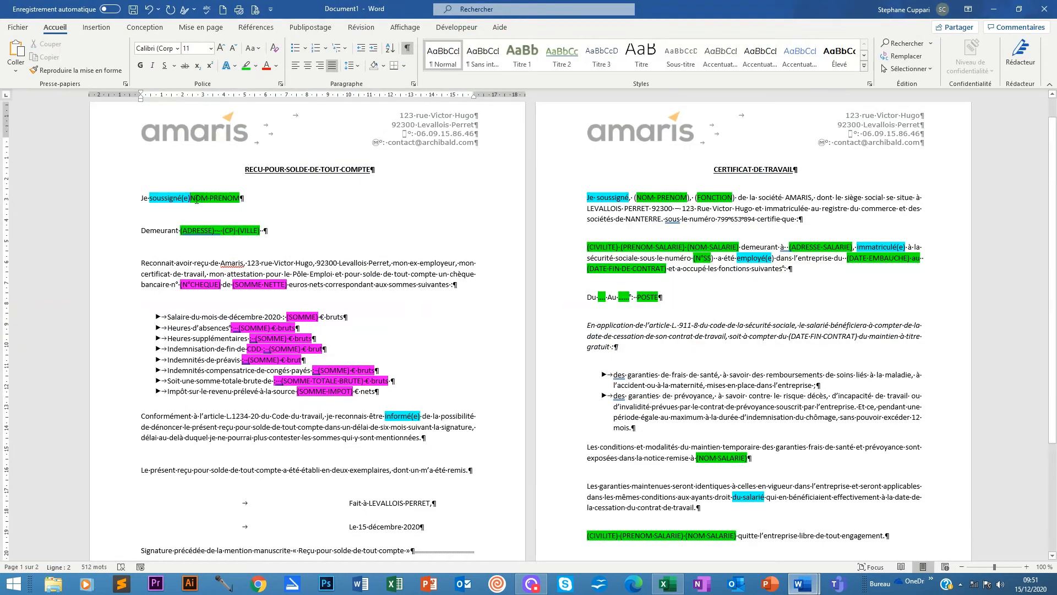
Use the existing list Bureau\GP Docs\ressources\Bdd publi certif final, sheet Feuil1, as recipients.
click(320, 29)
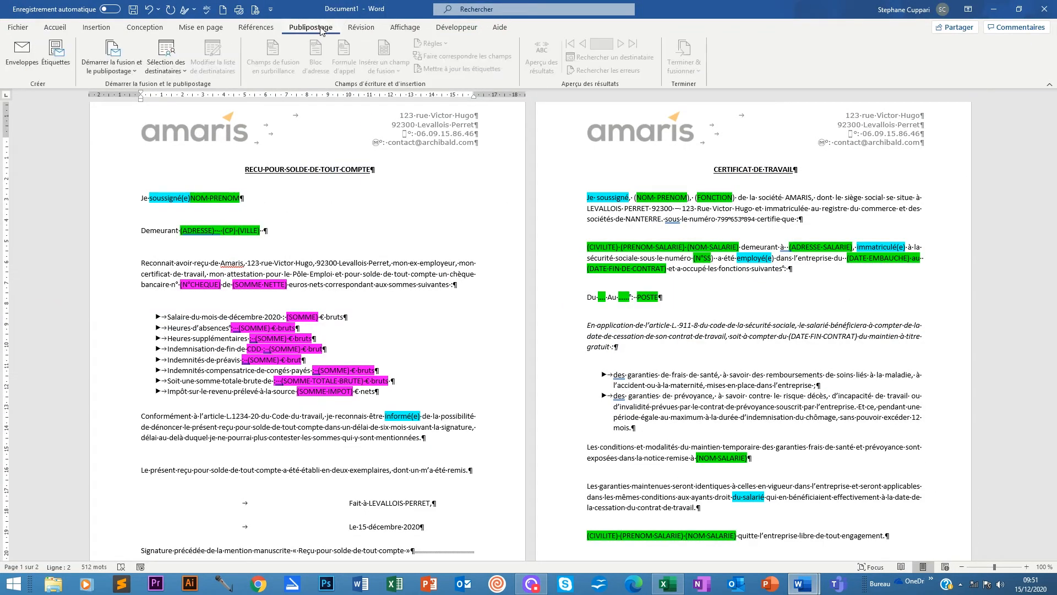
click(168, 67)
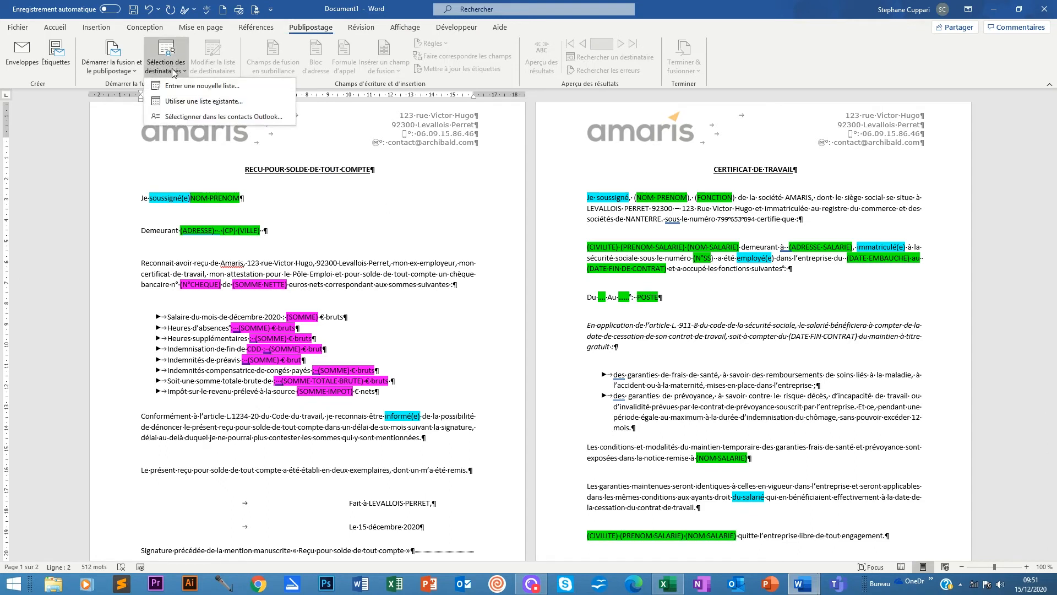
click(193, 103)
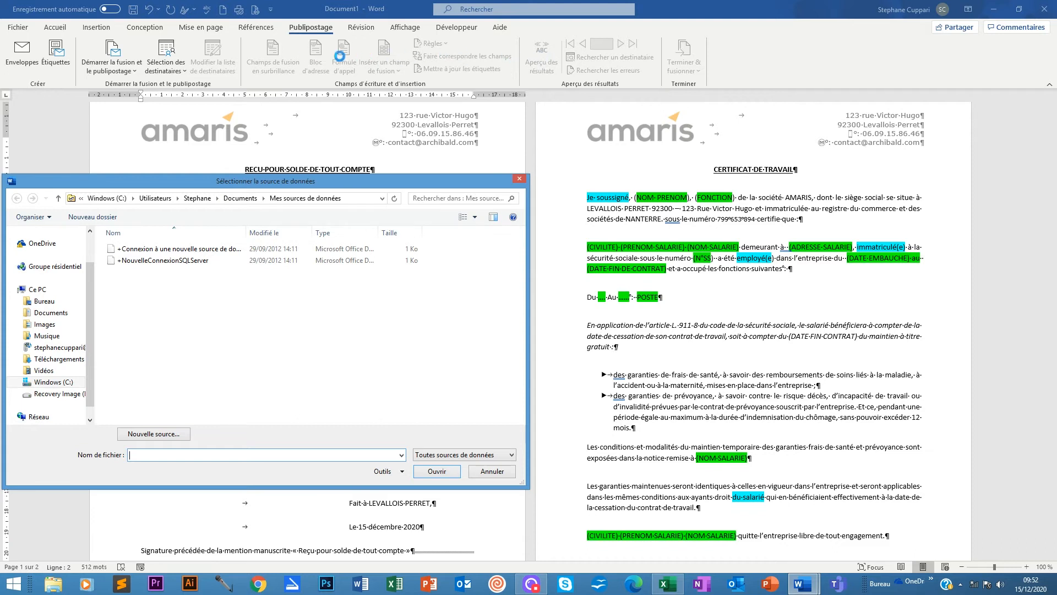
drag(220, 182, 367, 105)
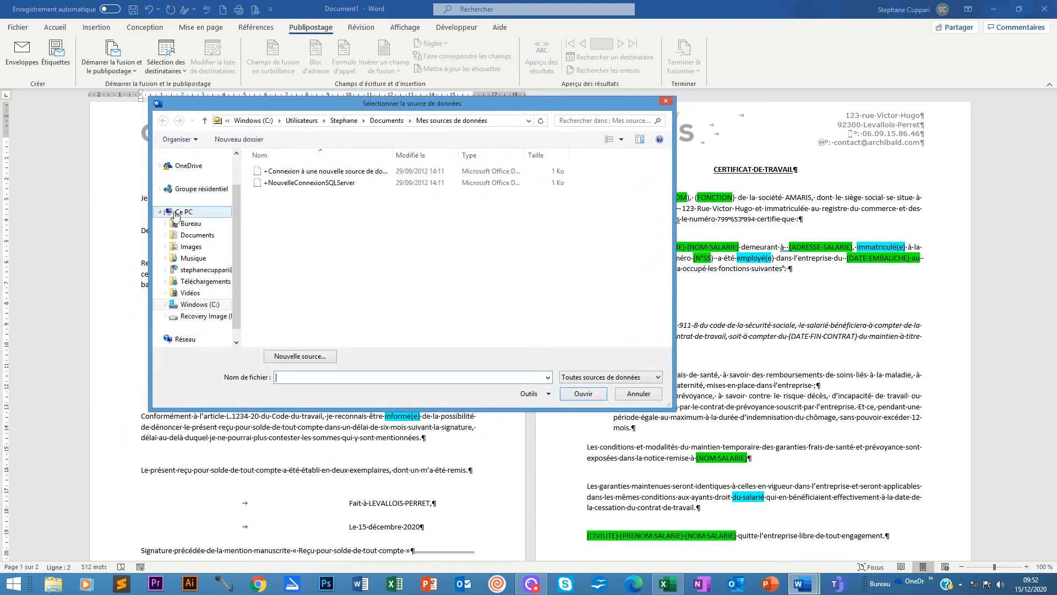
click(187, 227)
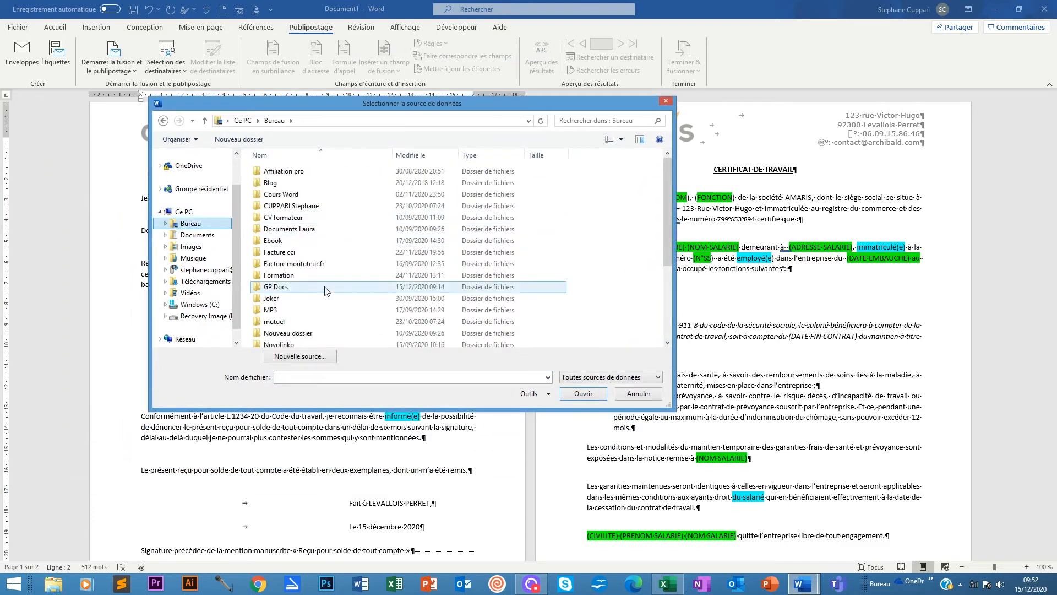
double_click(285, 287)
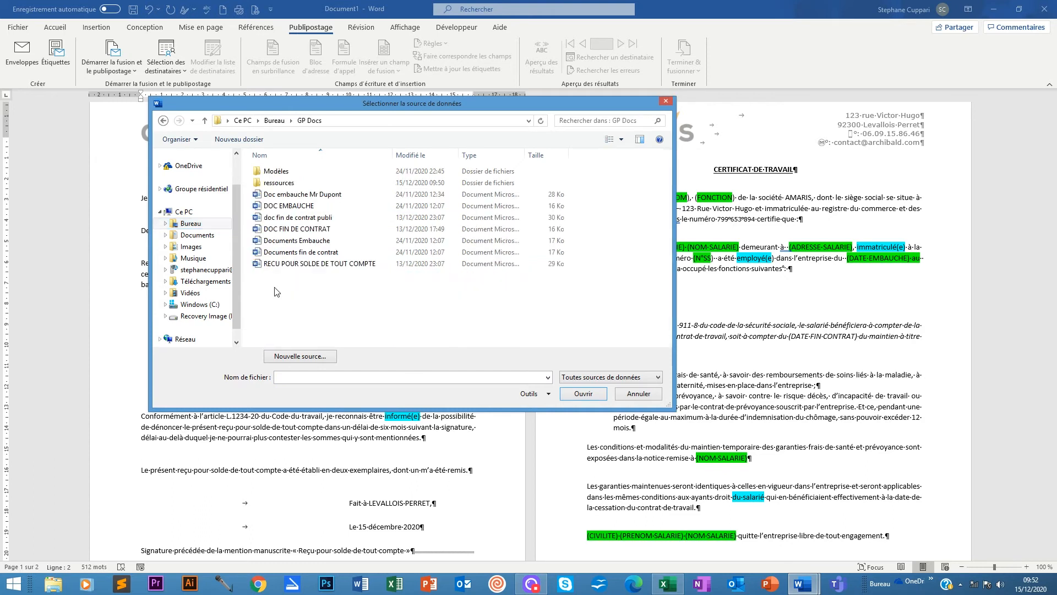
double_click(283, 182)
click(292, 193)
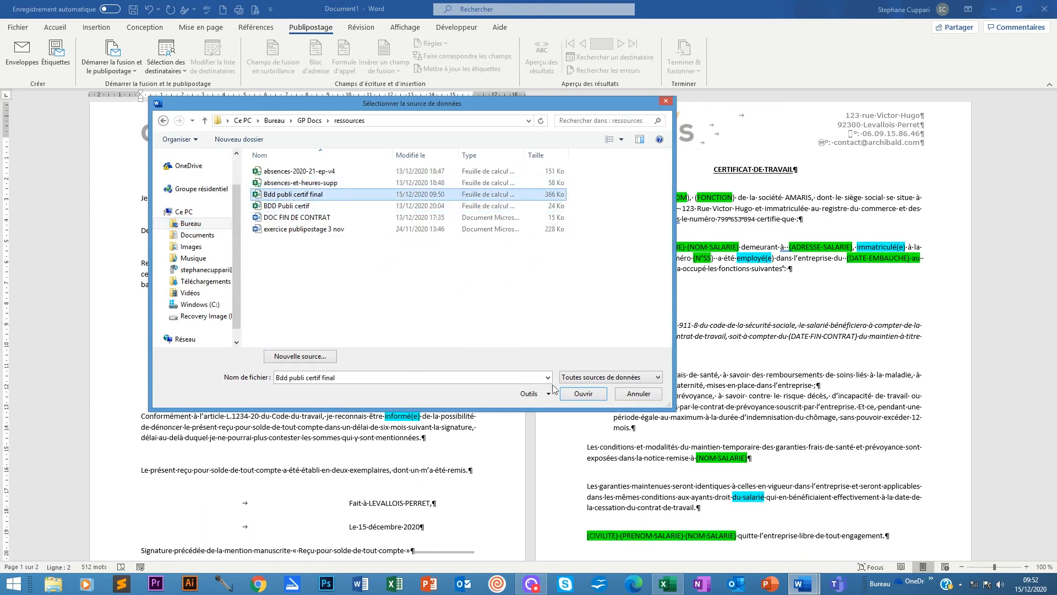
click(583, 393)
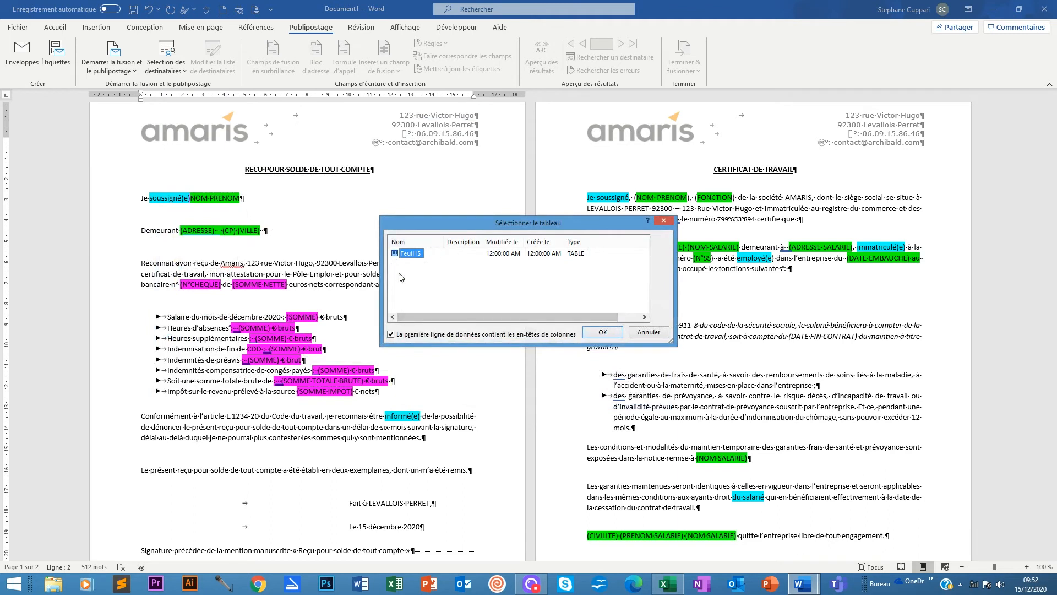
click(608, 333)
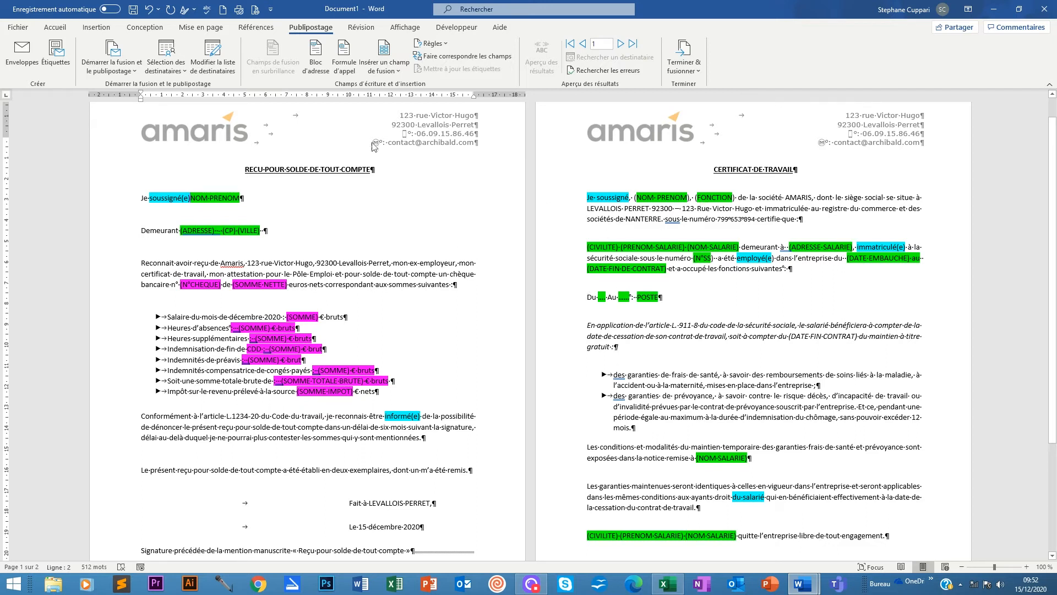
Start a « Sauter l'enregistrement si » rule from the Règles list.
click(445, 45)
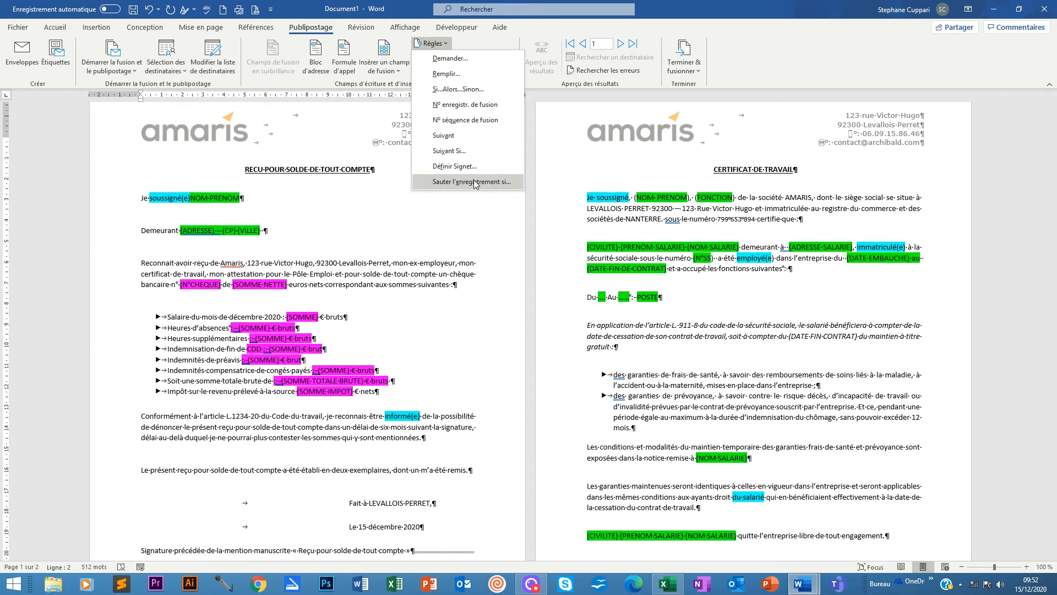
click(443, 43)
click(444, 43)
click(467, 182)
drag(495, 234, 408, 194)
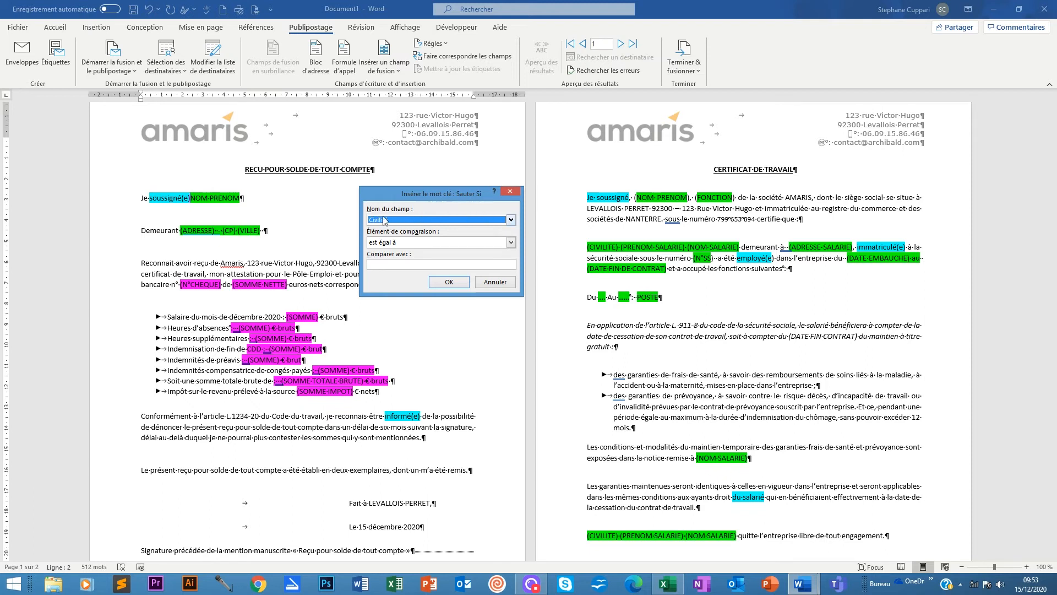
Set the rule to skip records where Date_sortie est vide and insert it.
click(511, 221)
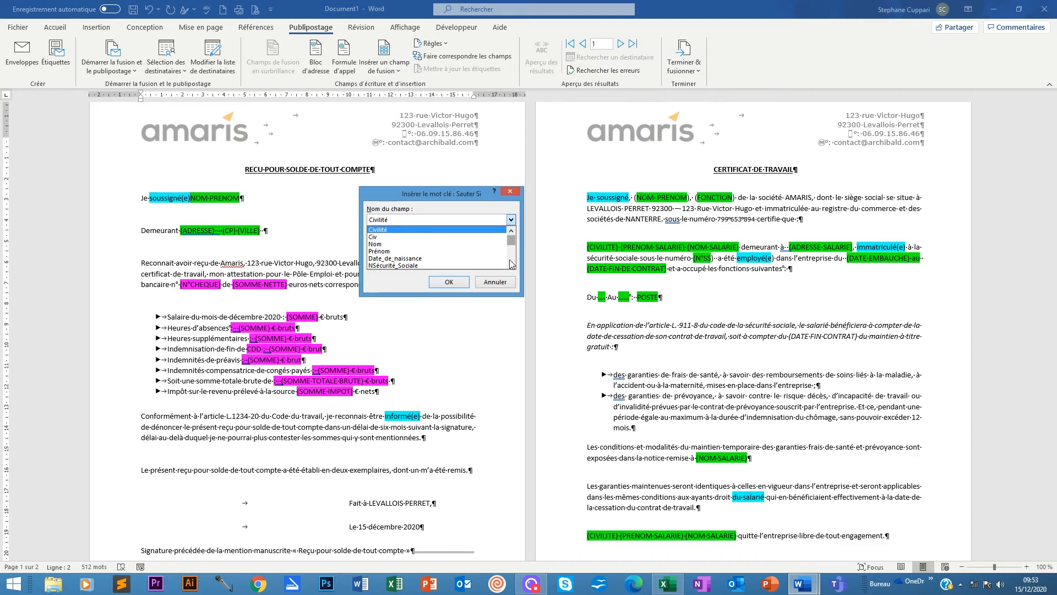
scroll(512, 267, down, 5)
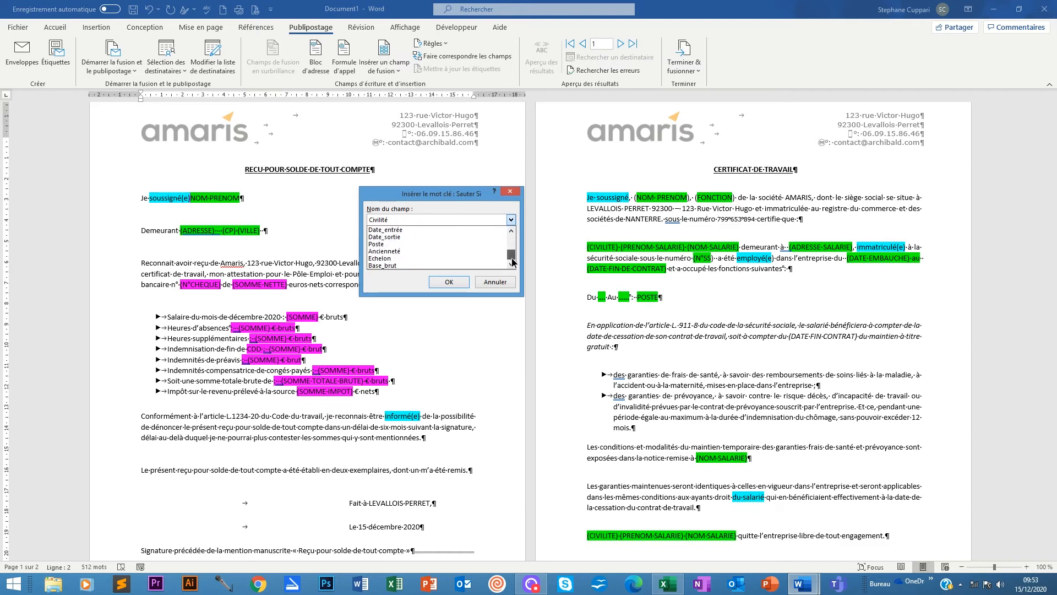
click(401, 242)
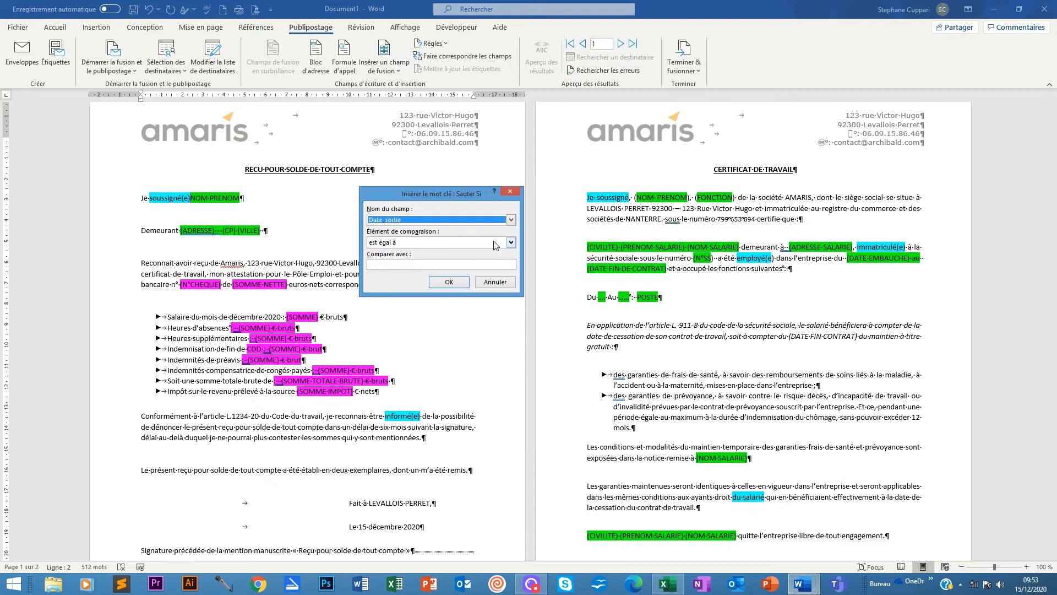
click(510, 243)
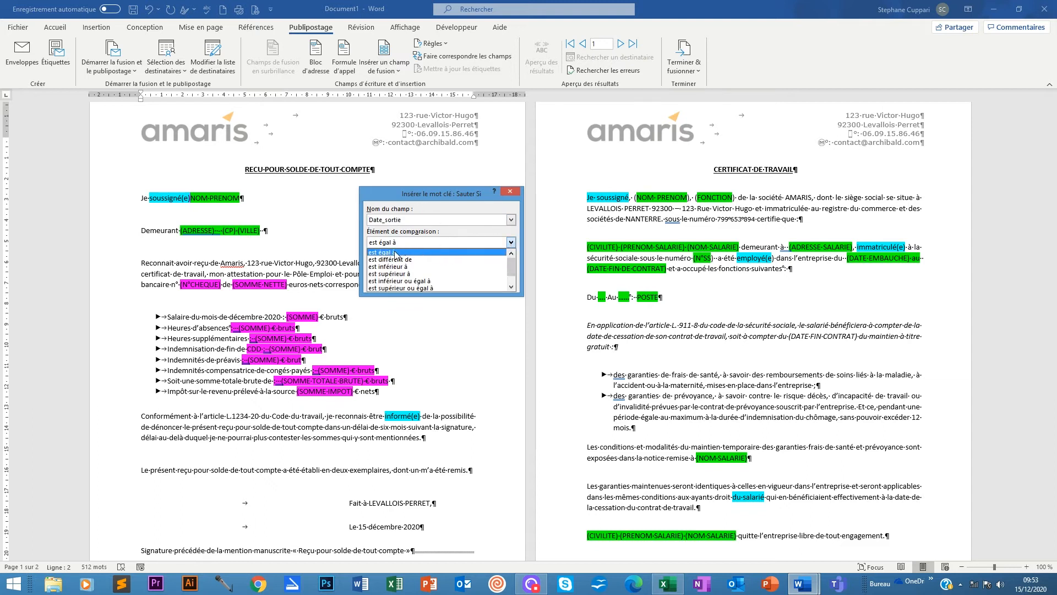
drag(510, 269, 510, 275)
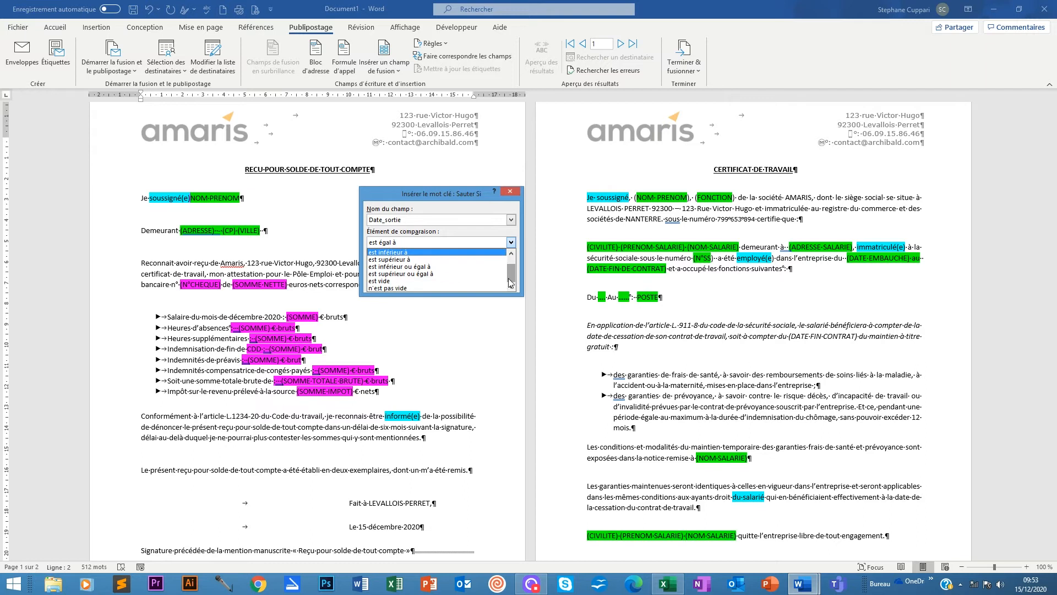
click(394, 281)
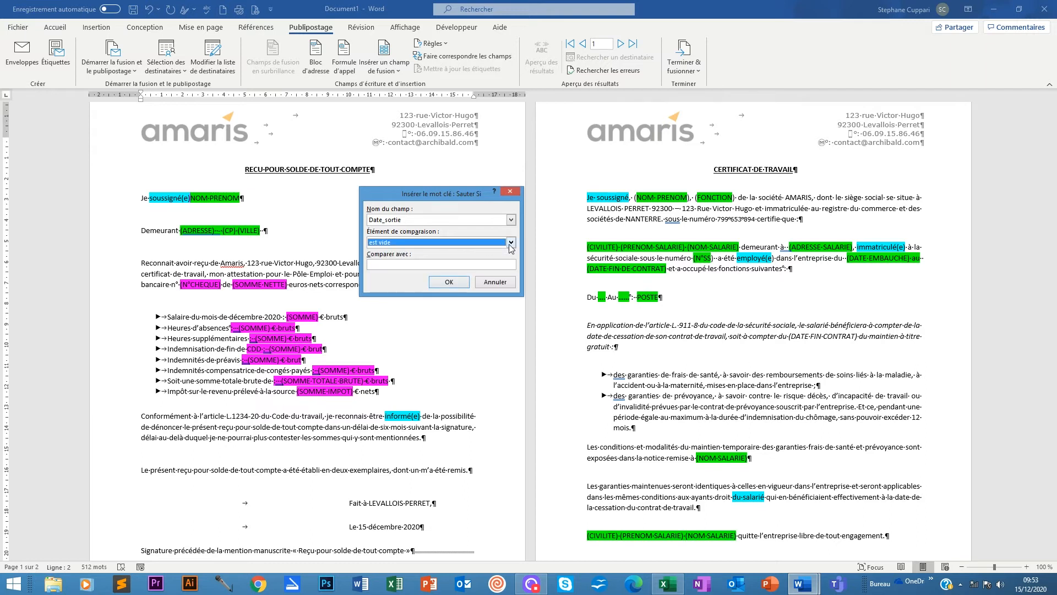
click(510, 243)
click(394, 281)
click(448, 282)
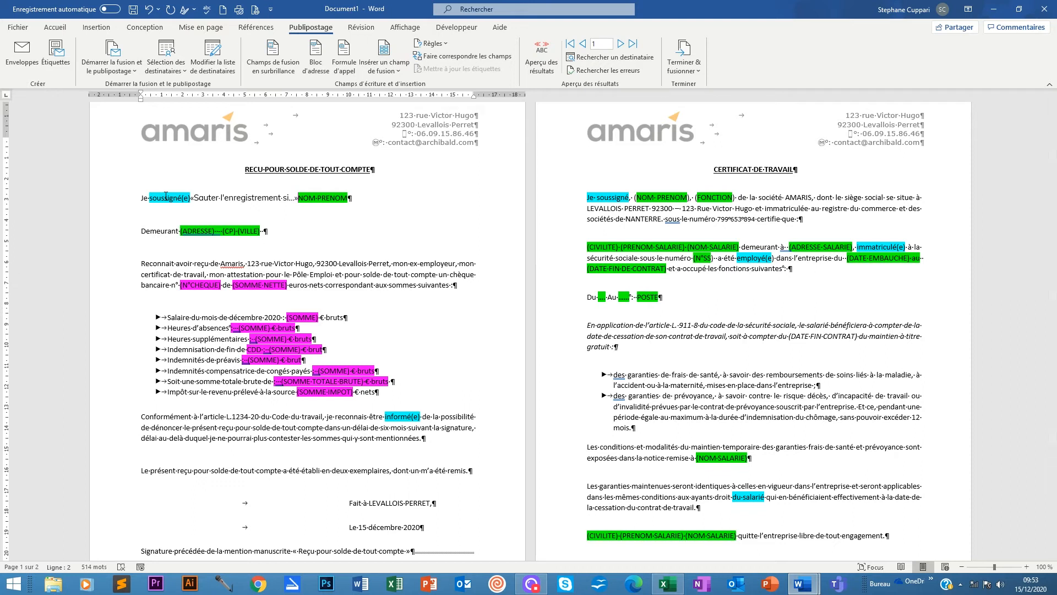
Replace the receipt's NOM PRENOM placeholder with the «Nom» «Prénom» merge fields.
drag(347, 198, 298, 198)
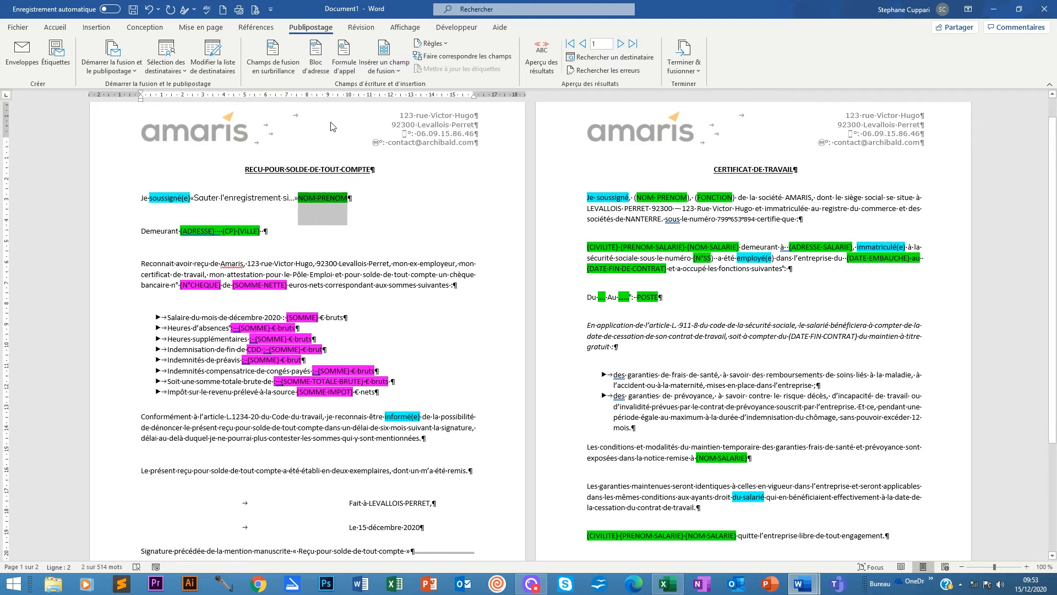
click(393, 71)
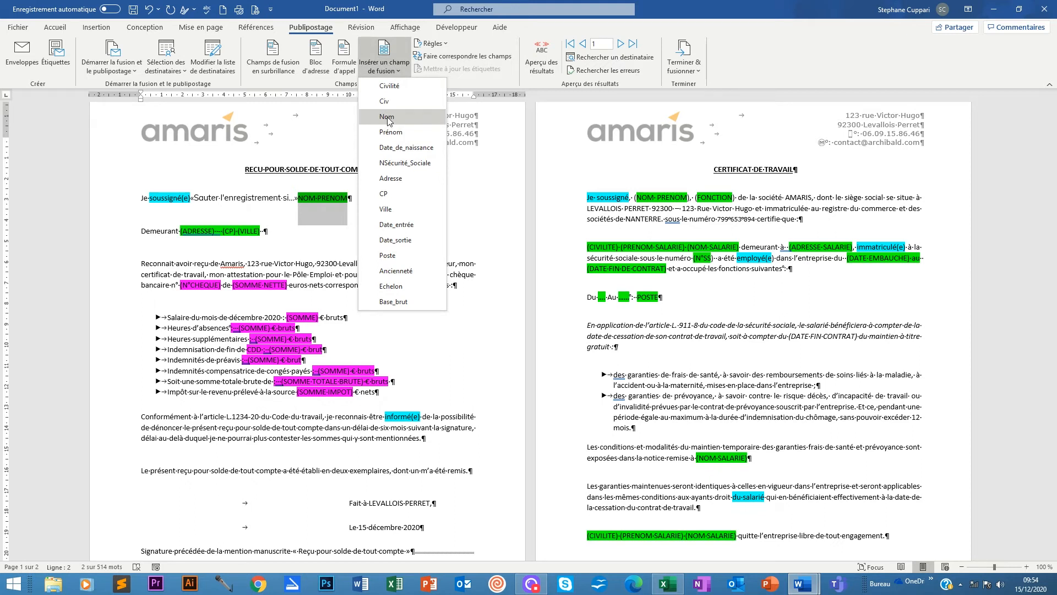
click(387, 117)
click(393, 70)
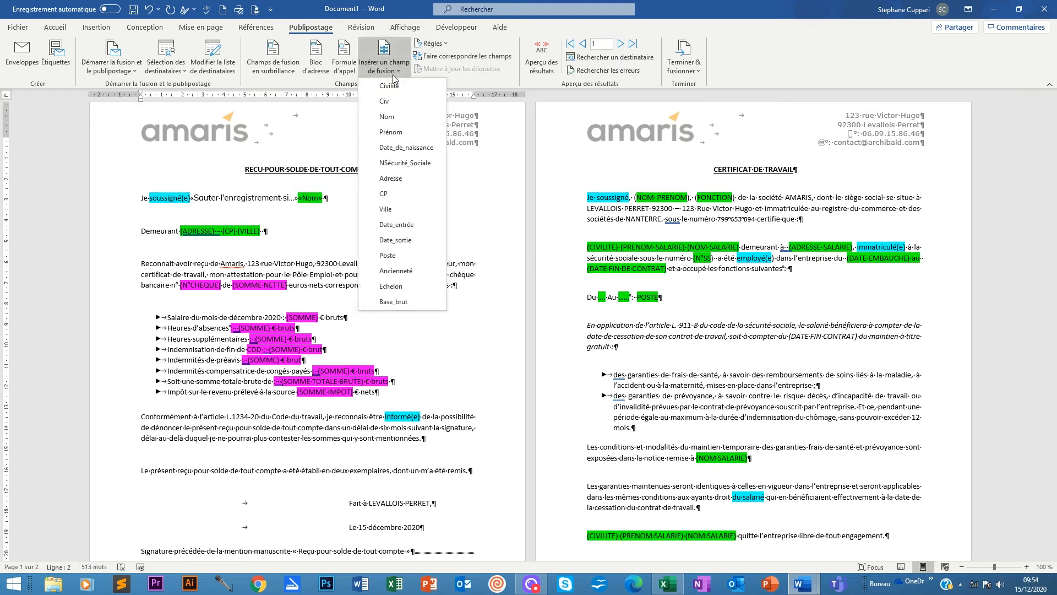
click(399, 132)
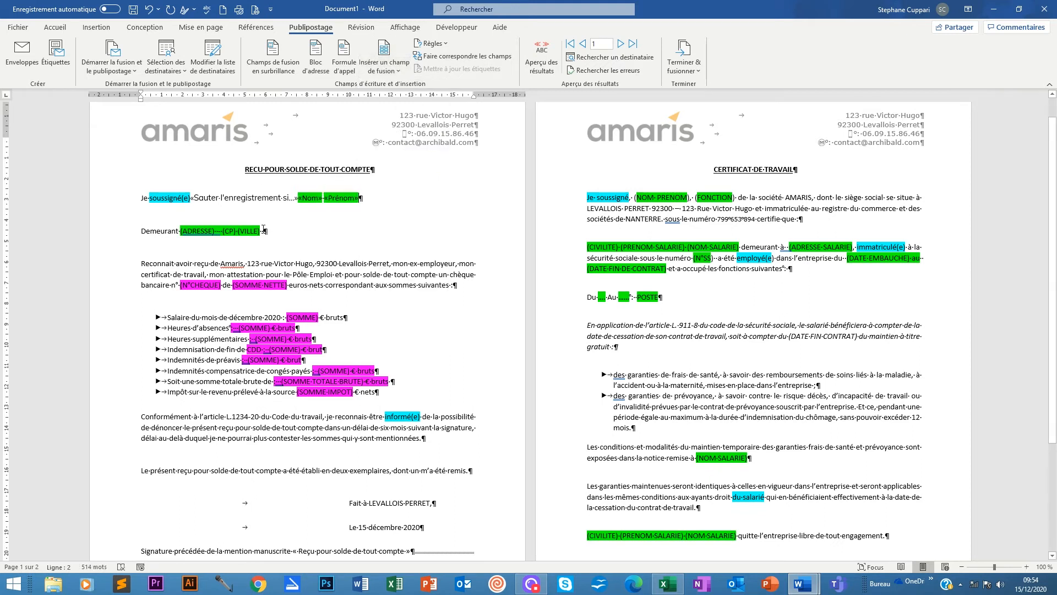
Replace the Demeurant address placeholder with the «Adresse» «CP» «Ville» merge fields.
drag(263, 231, 181, 231)
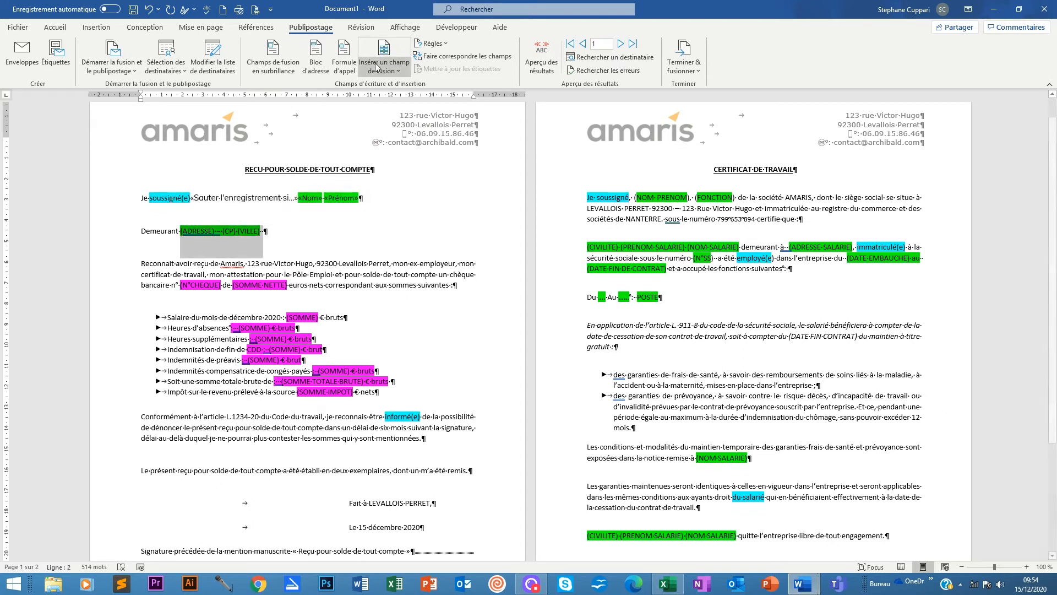
click(396, 69)
click(389, 196)
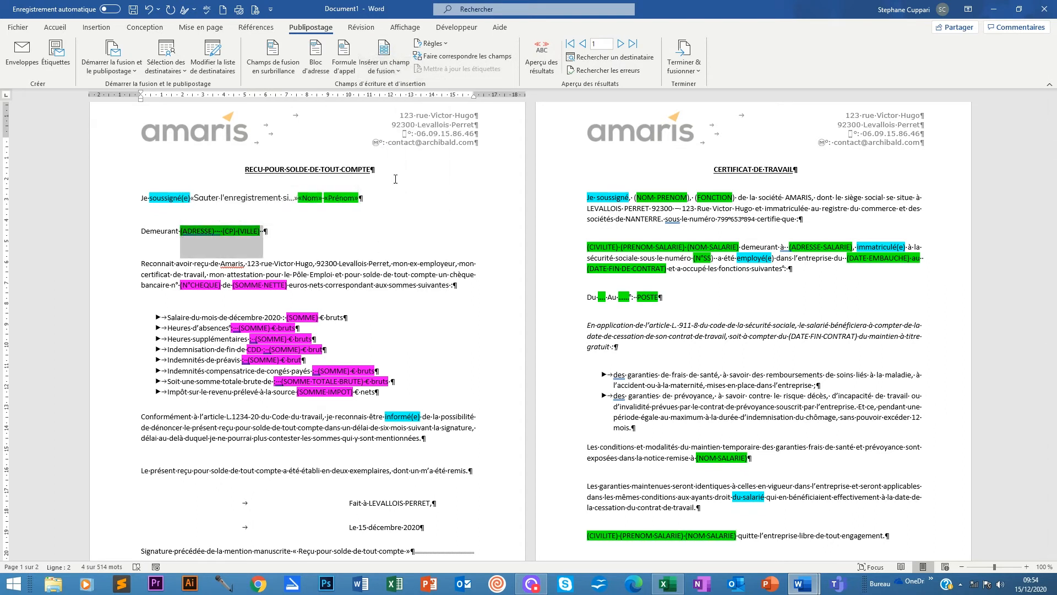
click(396, 68)
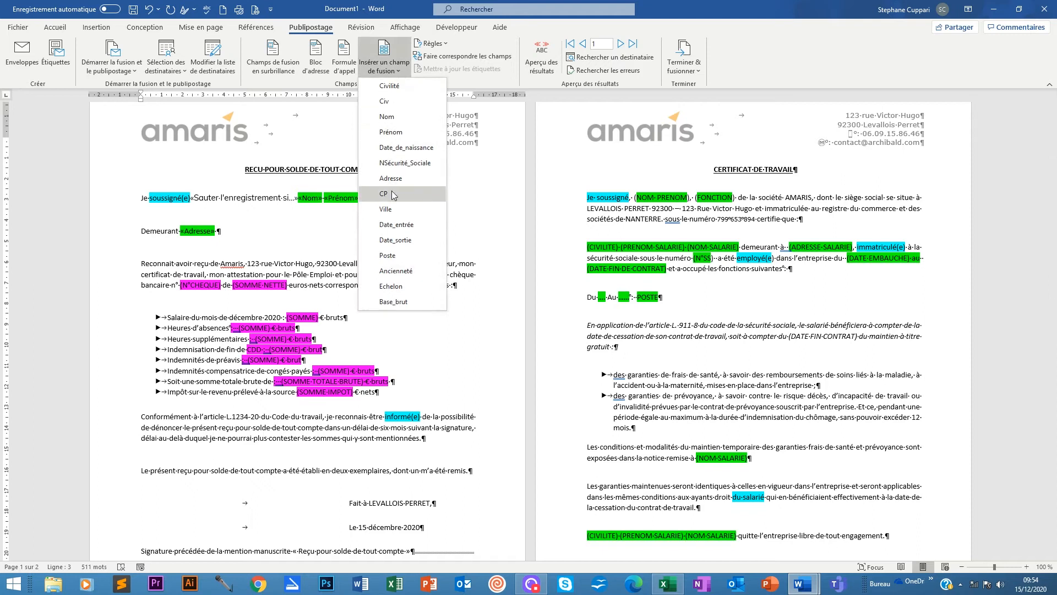
click(392, 191)
click(386, 69)
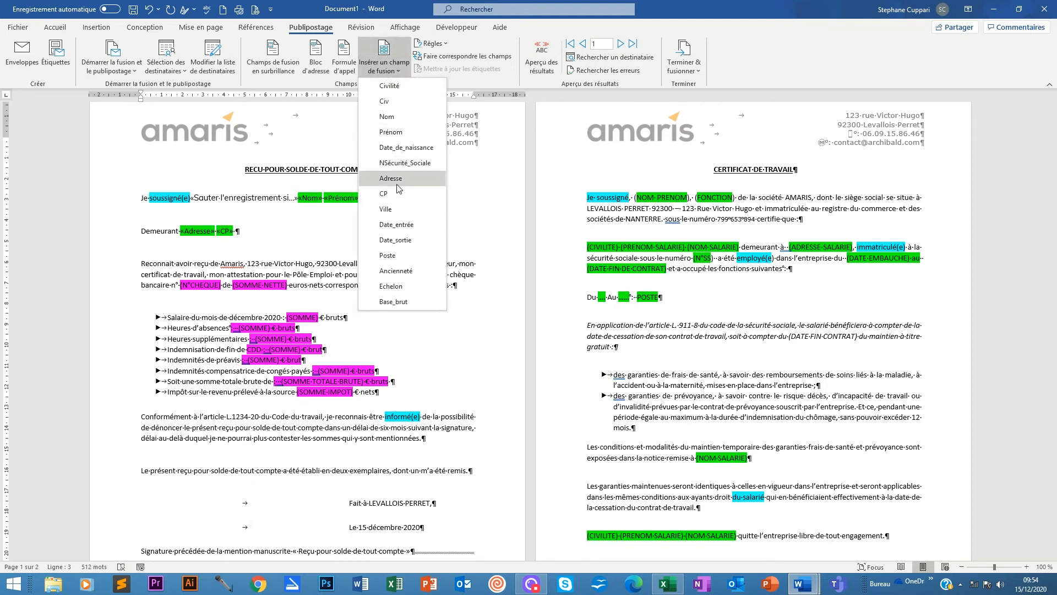
click(396, 209)
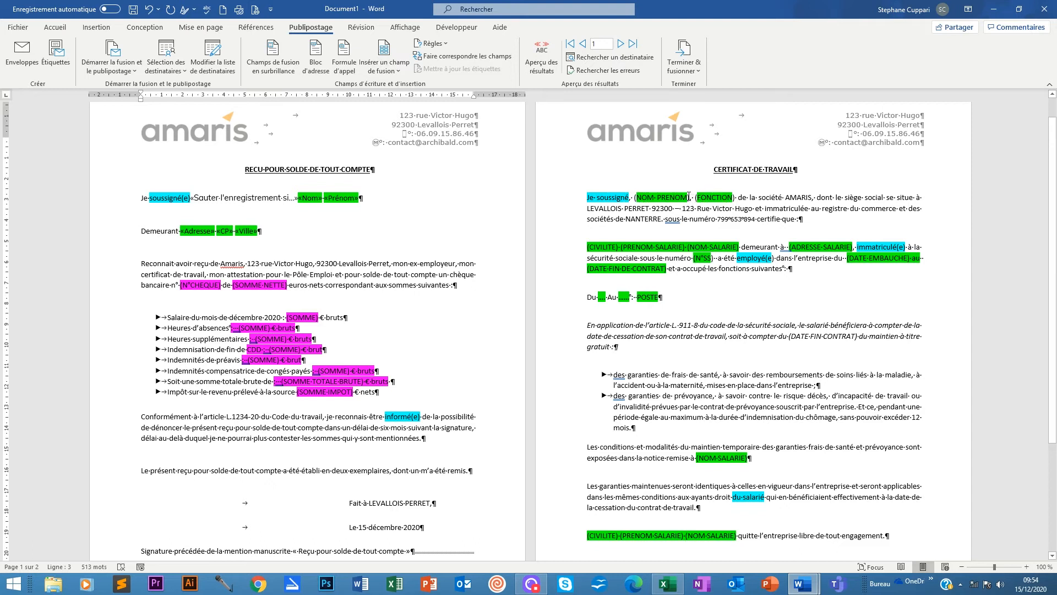
drag(687, 197, 636, 197)
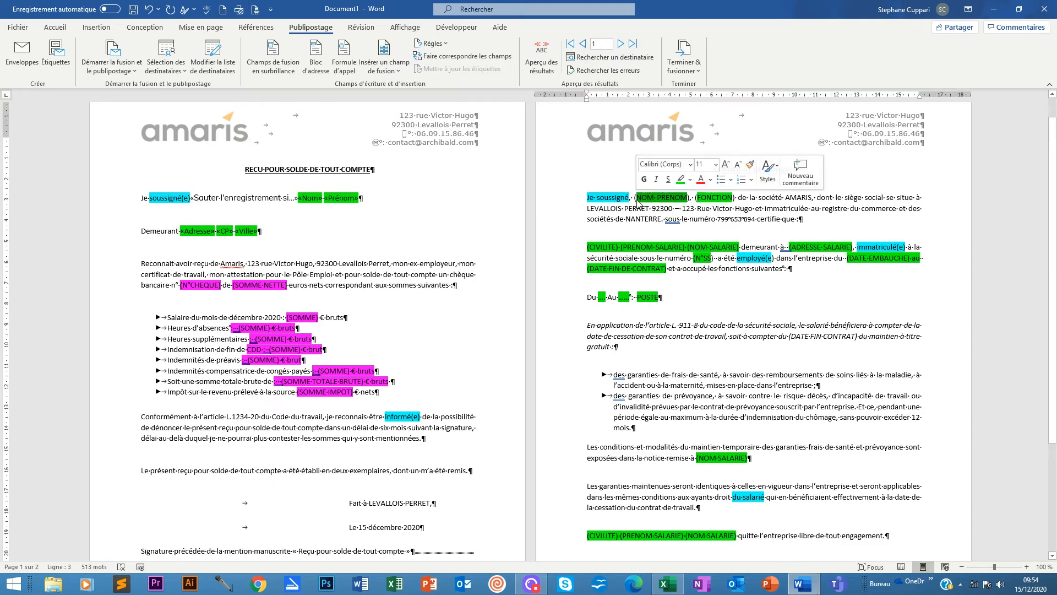
On the certificate, replace NOM PRENOM with «Nom» «Prénom» and FONCTION with «Poste».
click(395, 71)
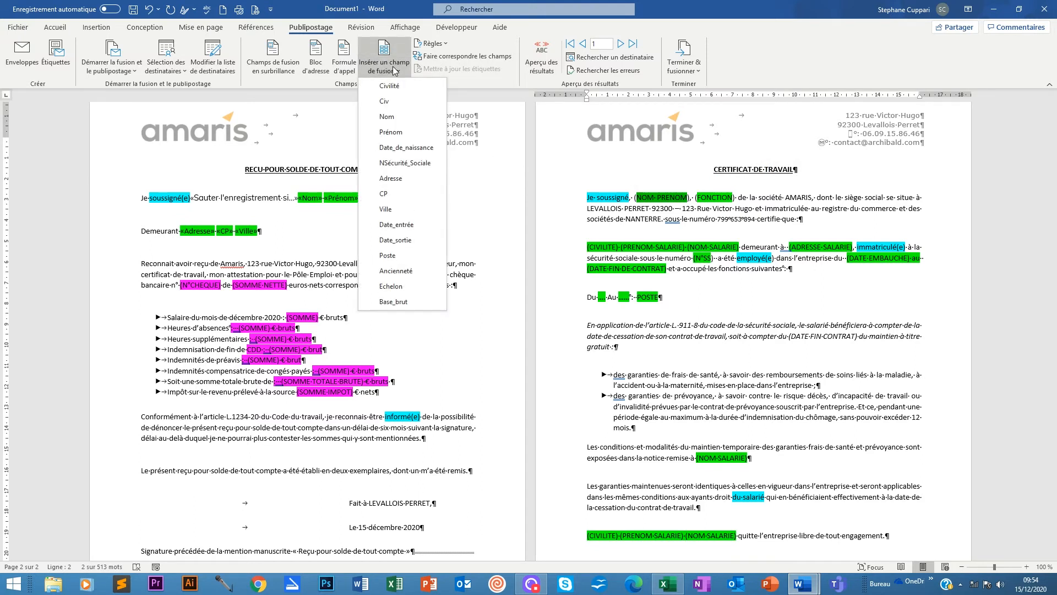
click(394, 117)
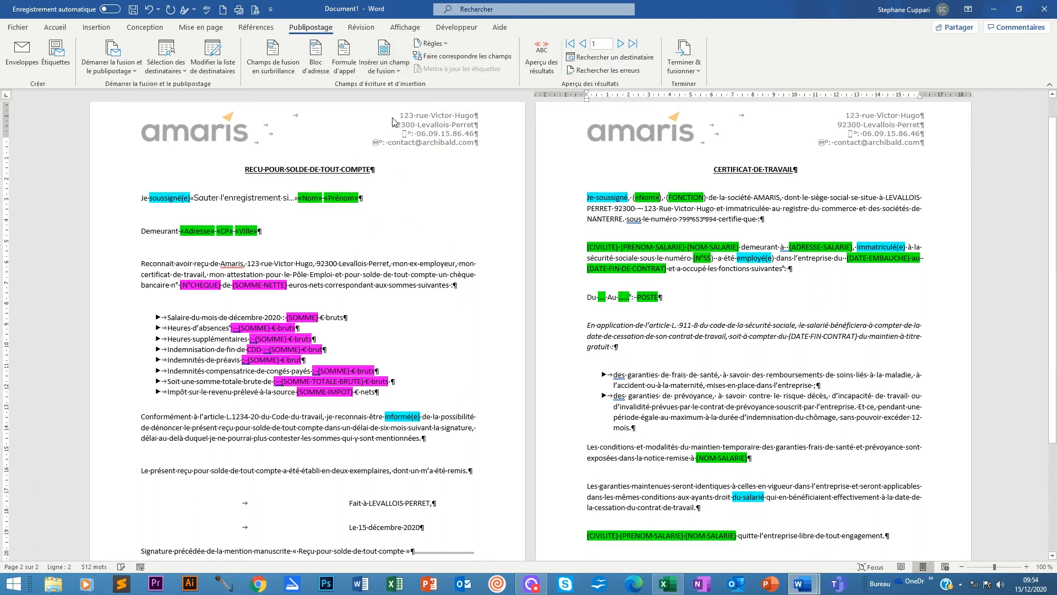
click(401, 71)
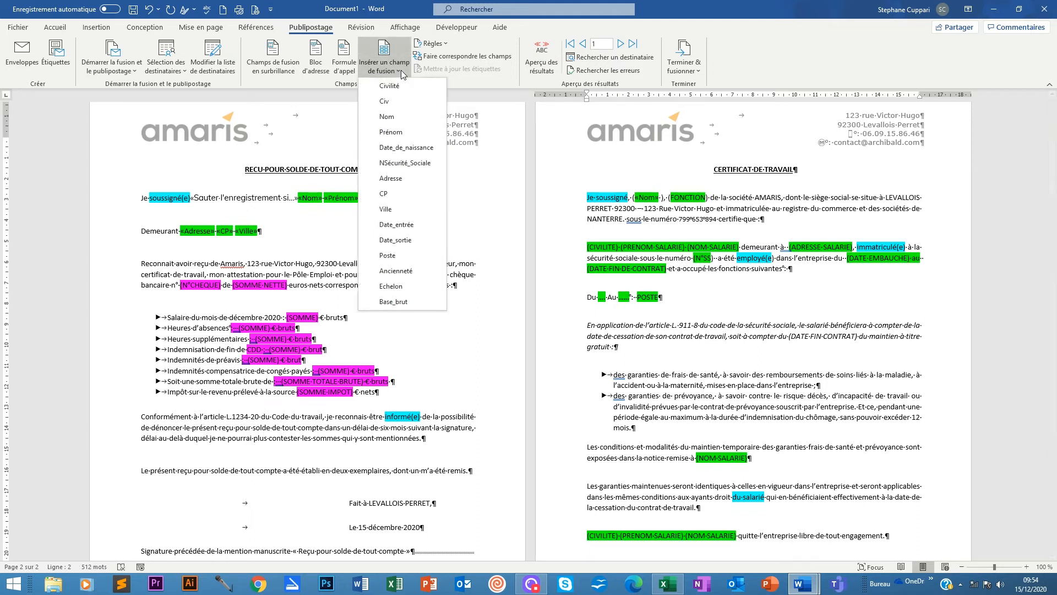
click(398, 133)
drag(742, 197, 704, 197)
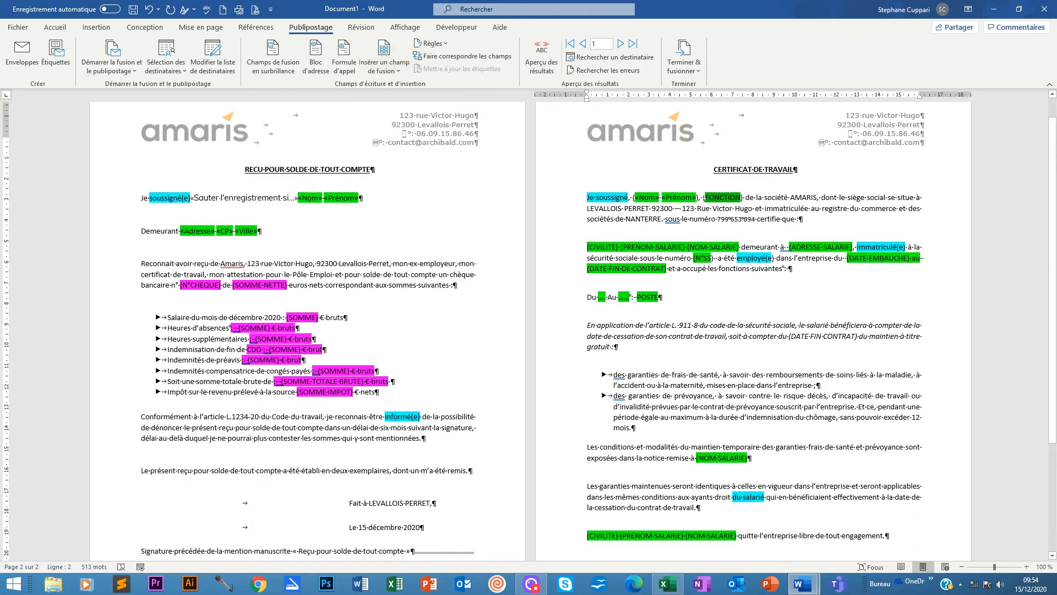
click(385, 67)
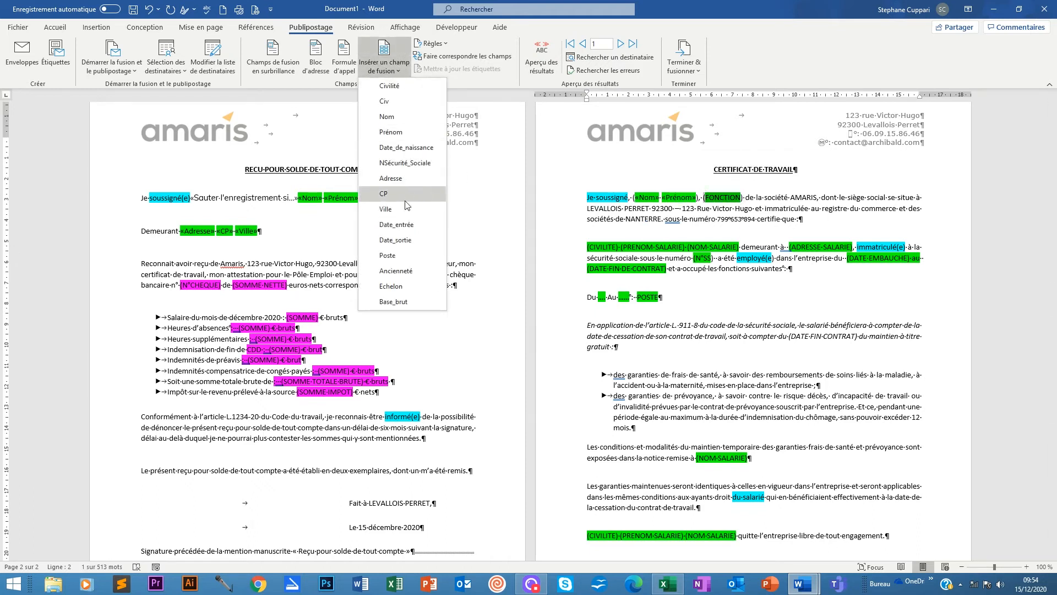
click(398, 256)
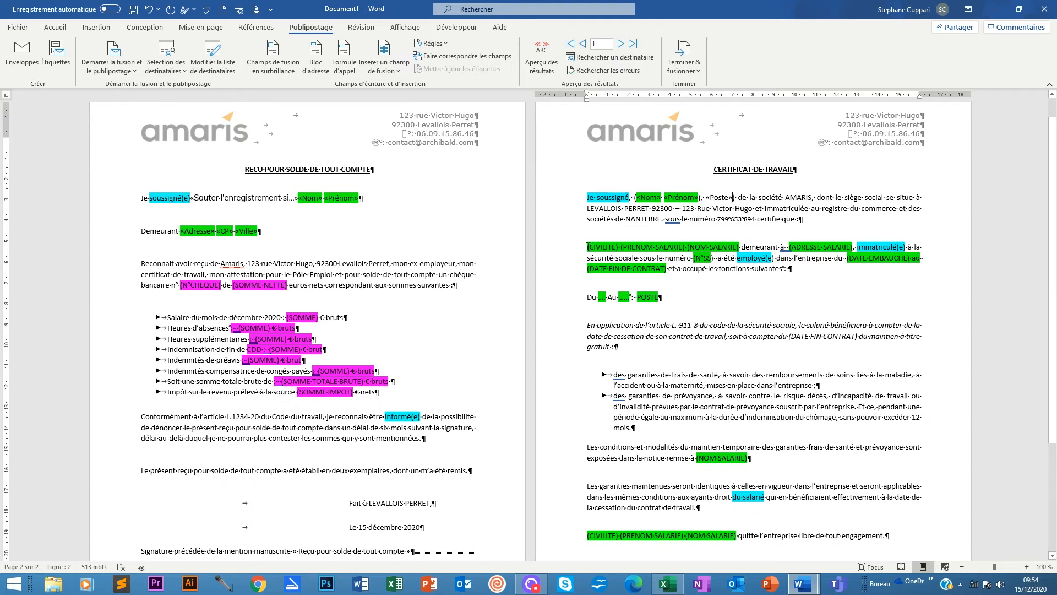
Replace the CIVILITE, PRENOM SALARIE, NOM SALARIE placeholders with «Civilité» «Prénom» «Nom».
drag(587, 247, 740, 247)
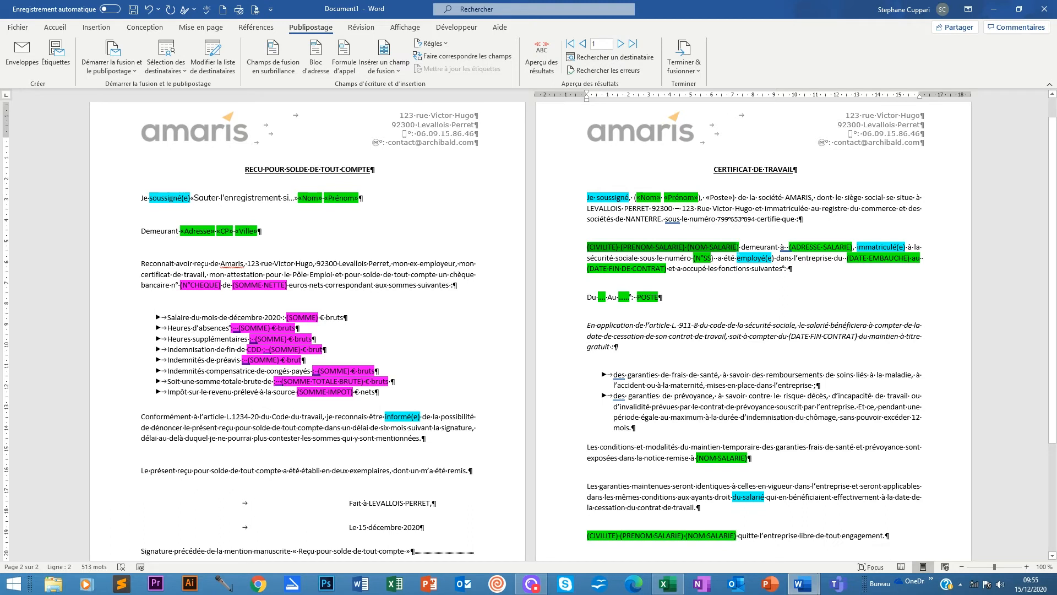
click(392, 65)
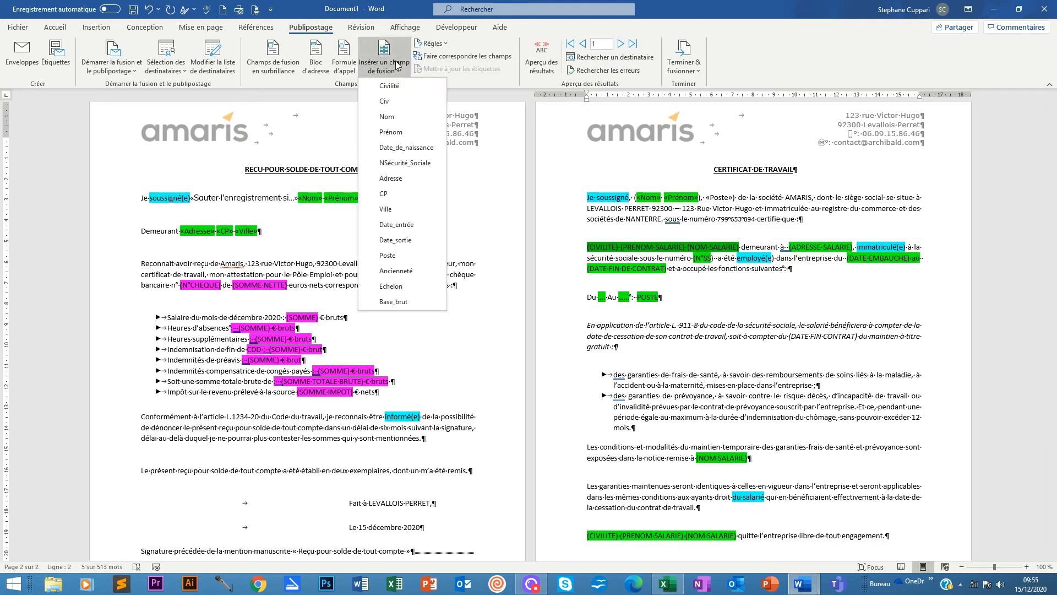
click(393, 87)
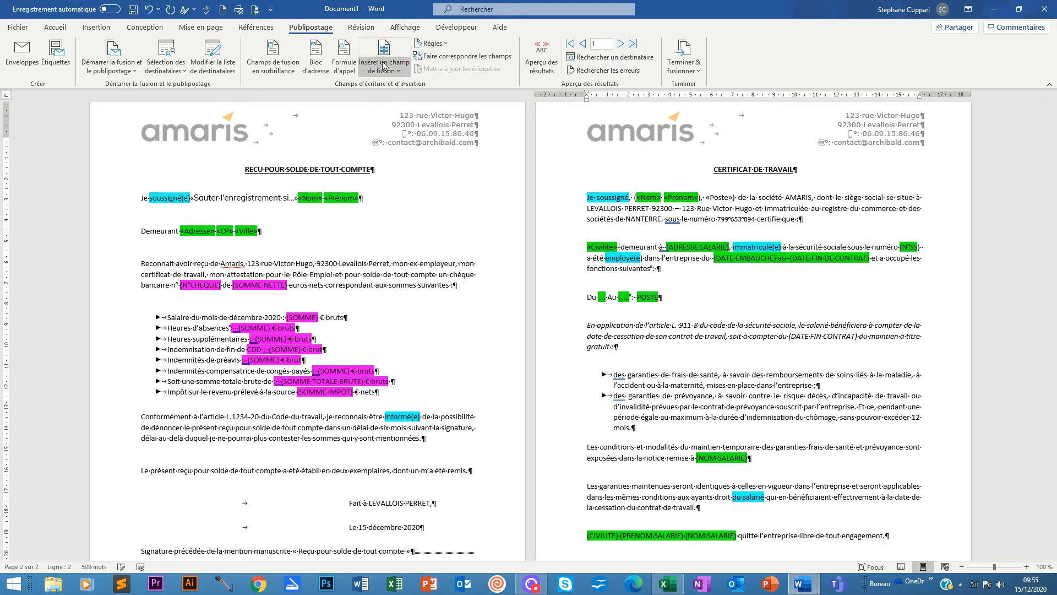
click(384, 65)
click(392, 132)
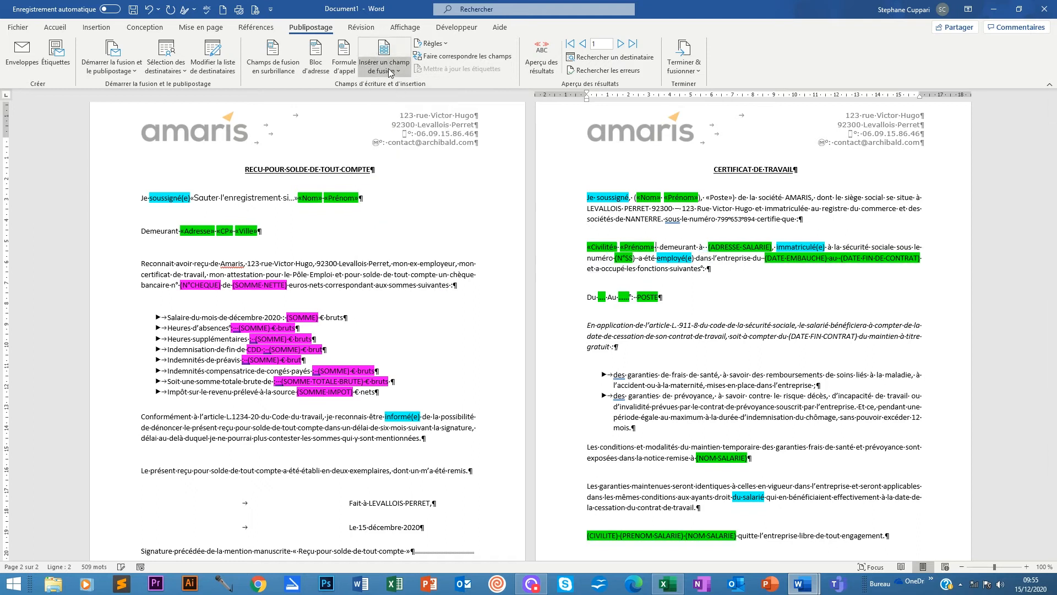
click(390, 71)
click(387, 116)
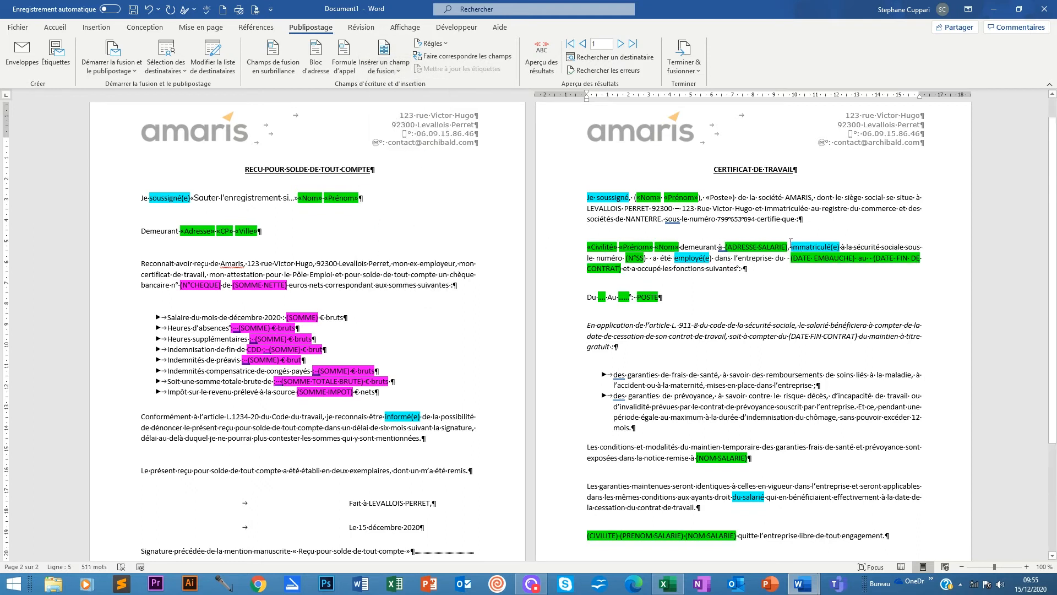
Replace ADRESSE SALARIE with «Adresse» and N°SS with «NSécurité_Sociale».
drag(789, 246, 727, 247)
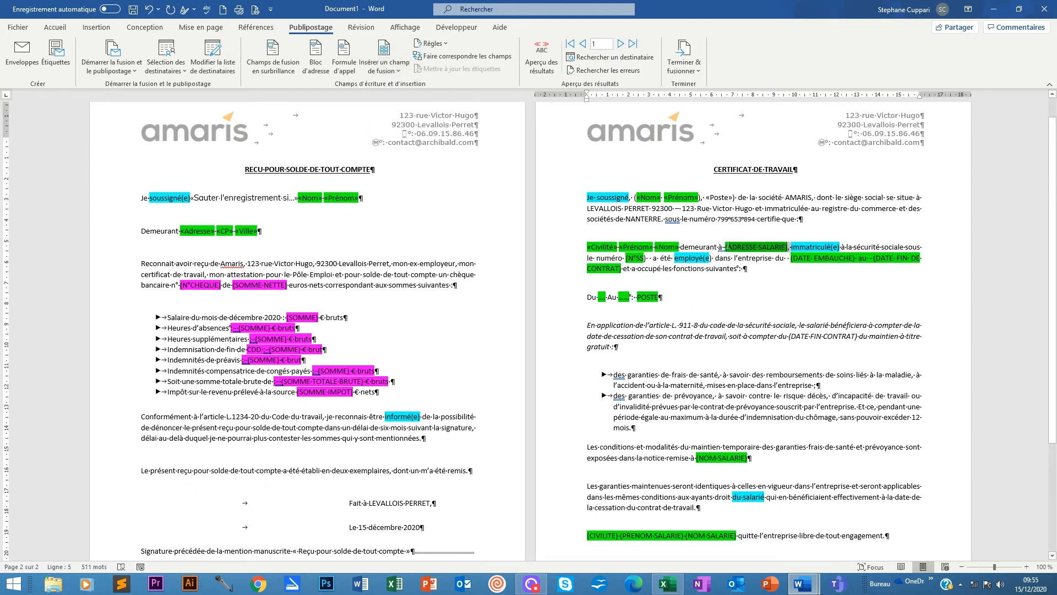
click(385, 69)
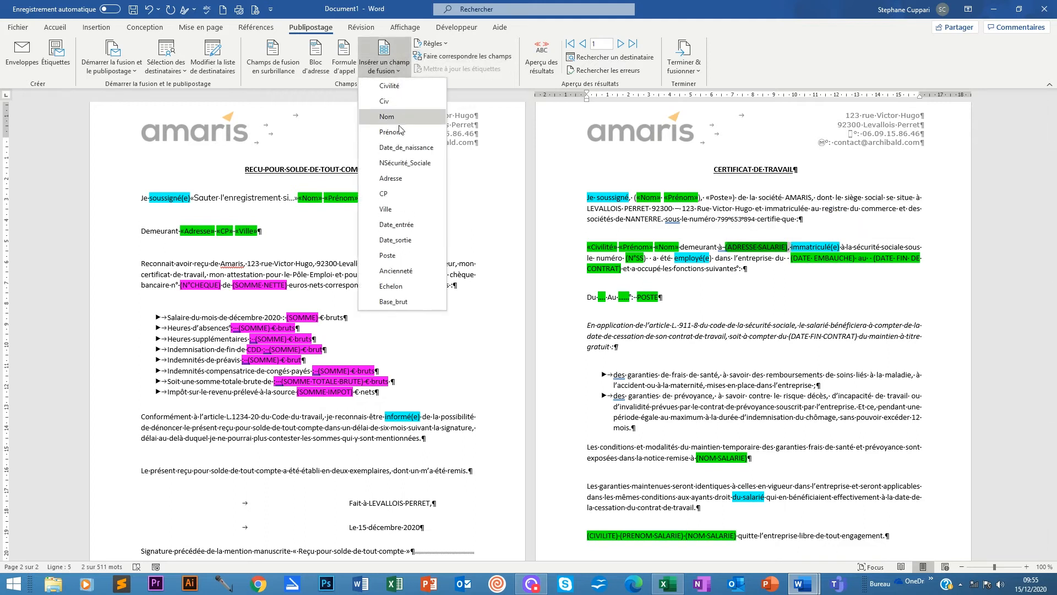
click(397, 178)
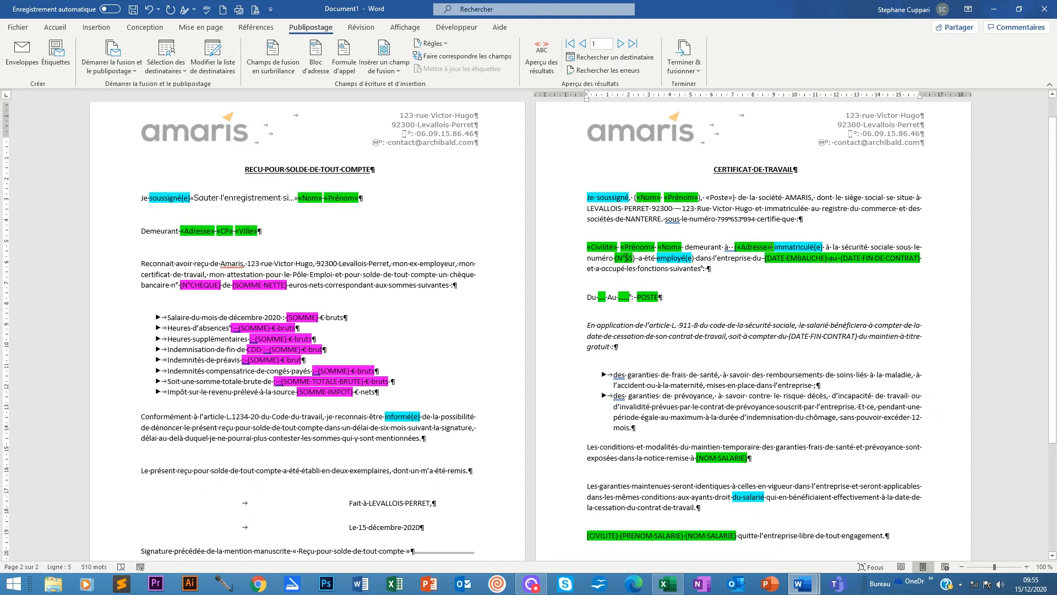
drag(634, 258, 616, 257)
click(384, 58)
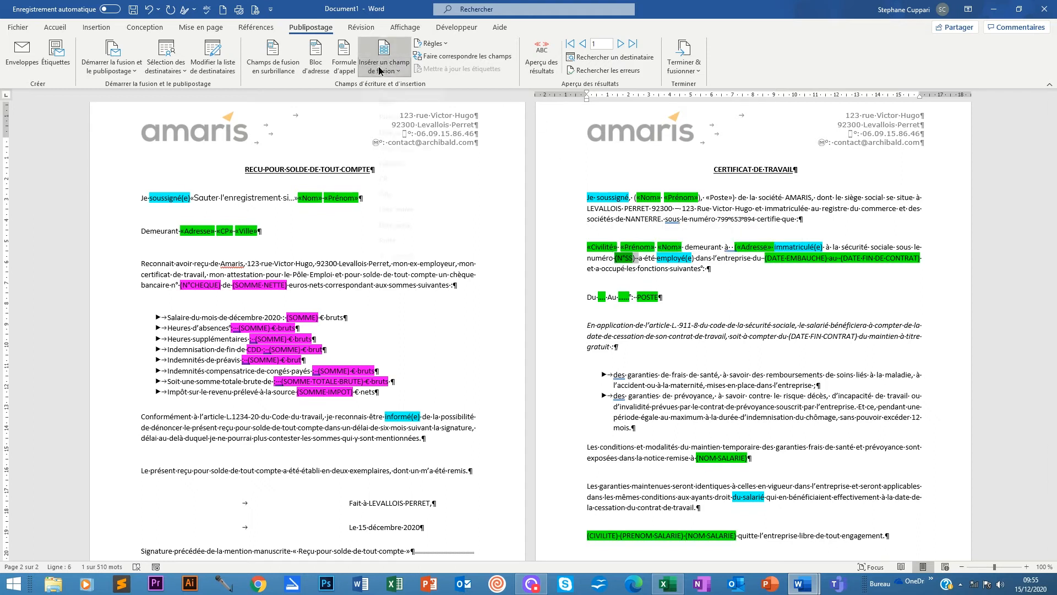
click(405, 162)
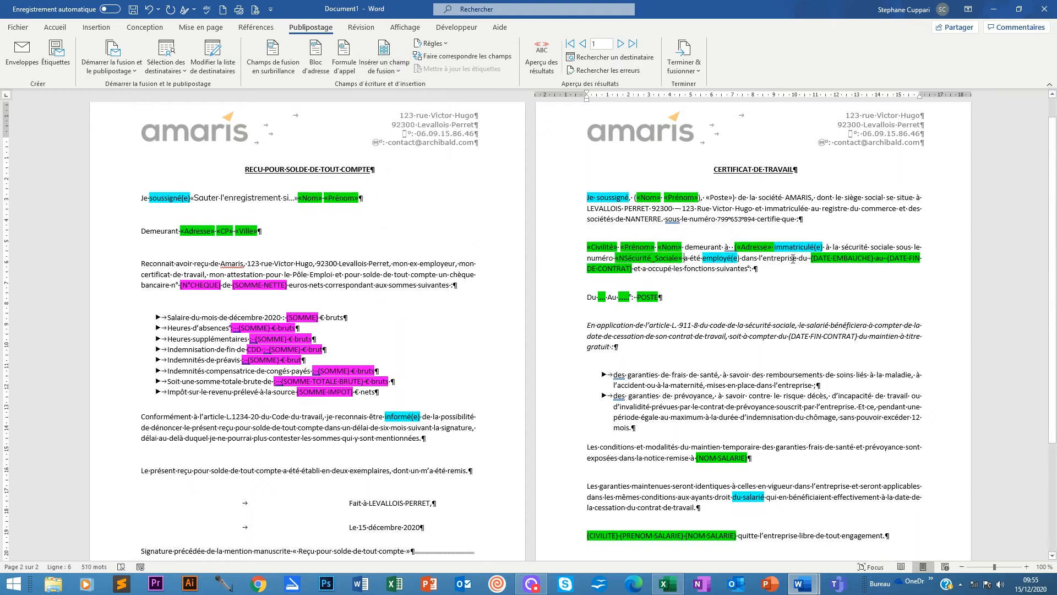
Replace DATE EMBAUCHE with «Date_entrée» and DATE FIN DE CONTRAT with «Date_sortie».
drag(811, 257, 865, 259)
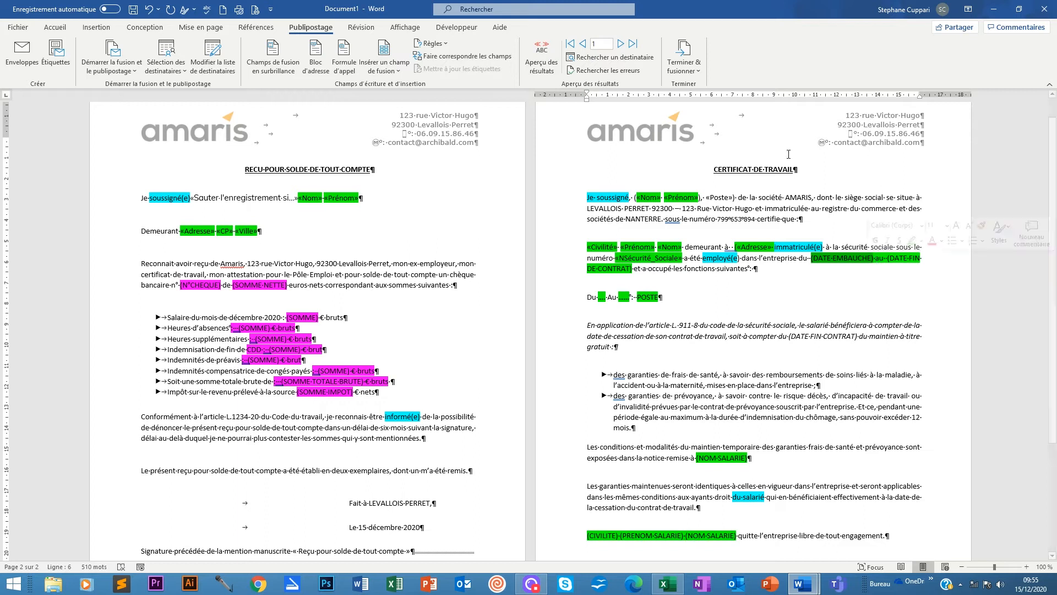
click(384, 58)
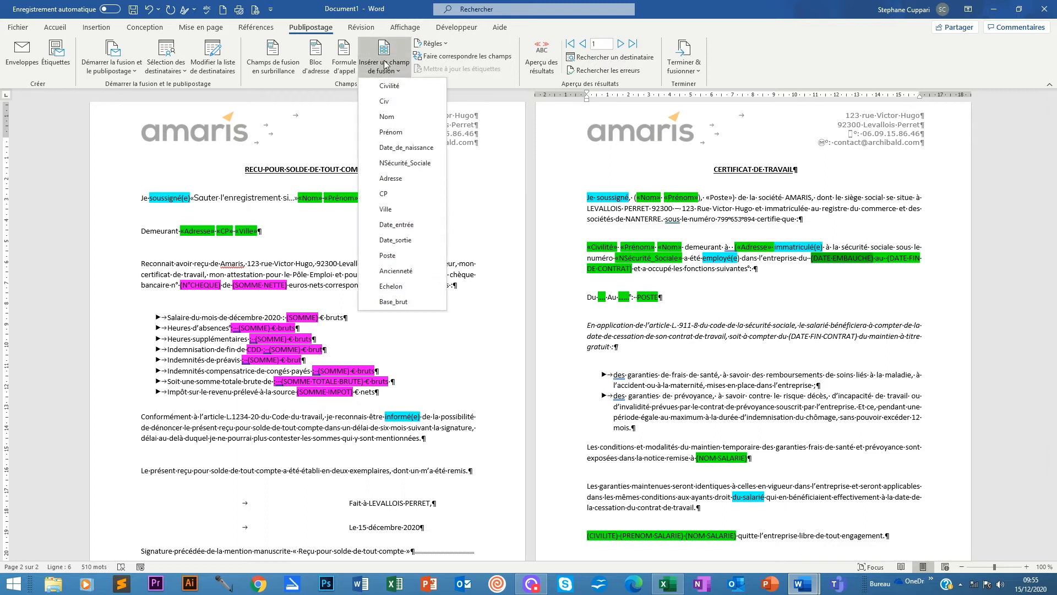
click(395, 224)
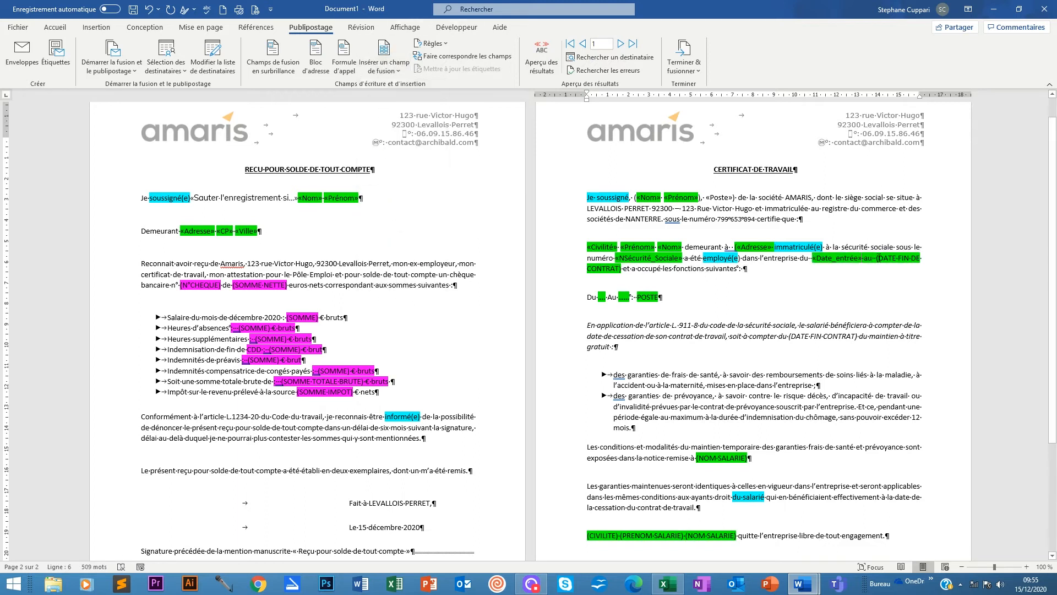
drag(877, 257, 621, 268)
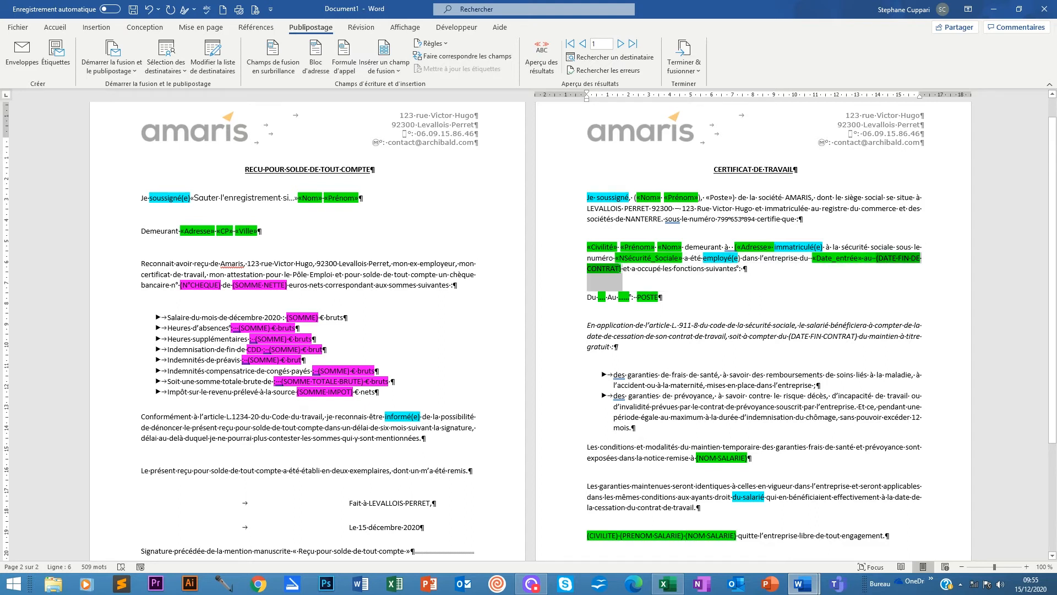
click(384, 61)
click(401, 240)
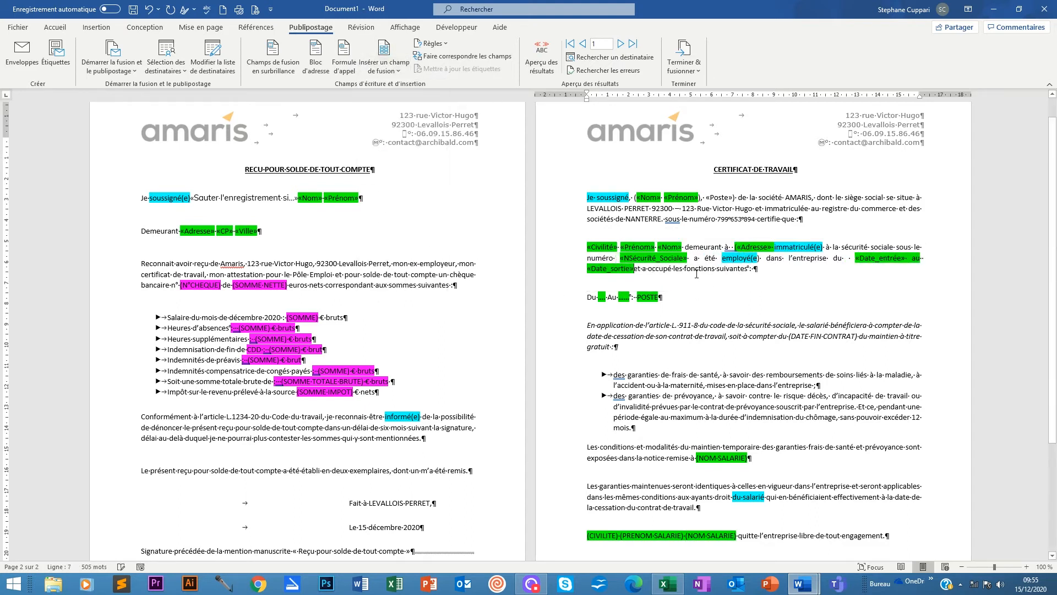
Fill the period line as Du «Date_entrée» Au «Date_sortie» : «Poste».
double_click(601, 296)
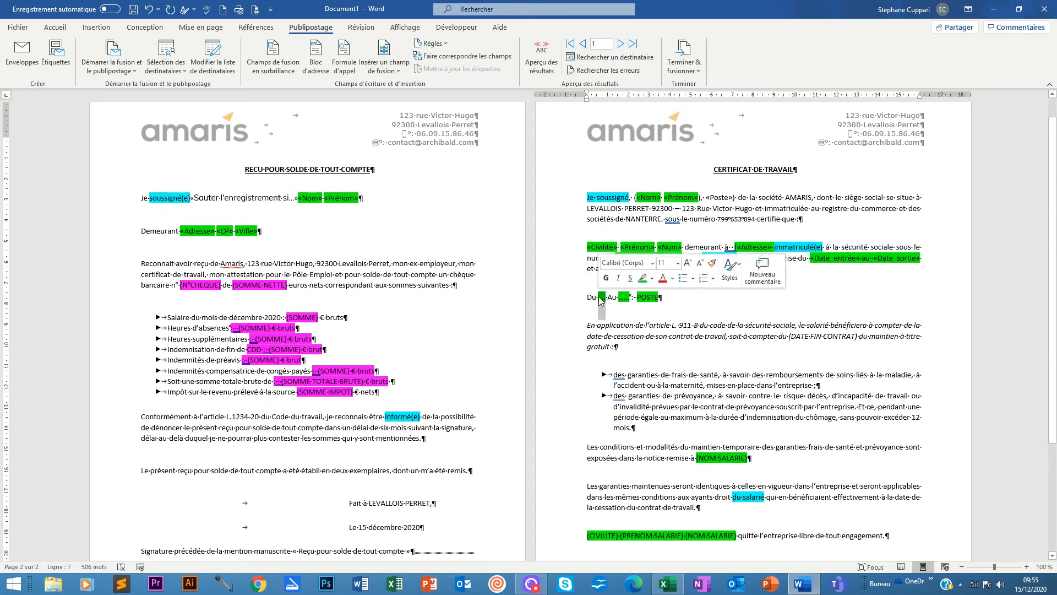
click(372, 70)
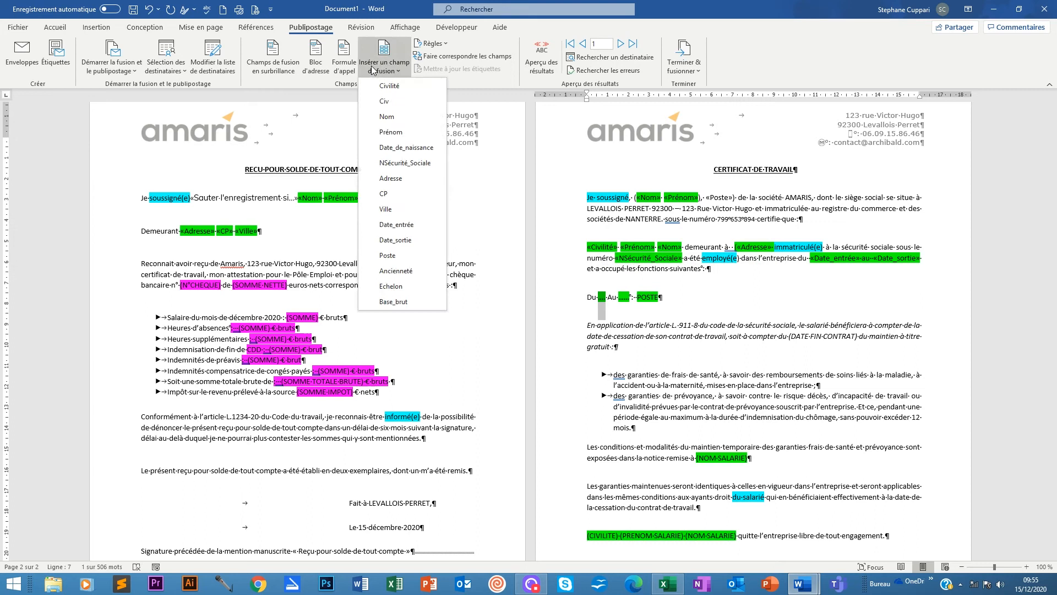
click(399, 231)
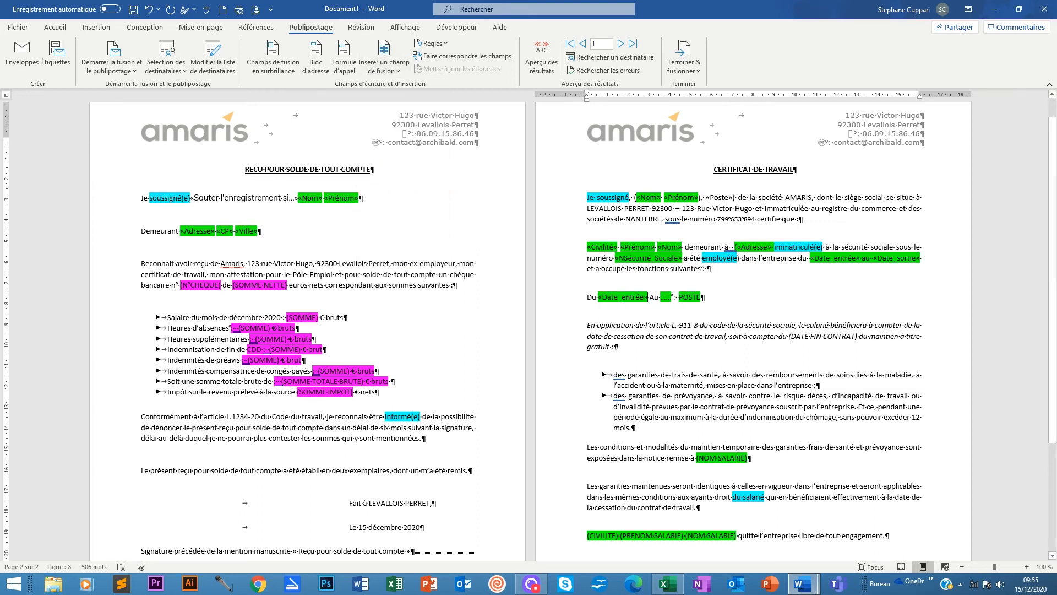
double_click(666, 297)
click(385, 63)
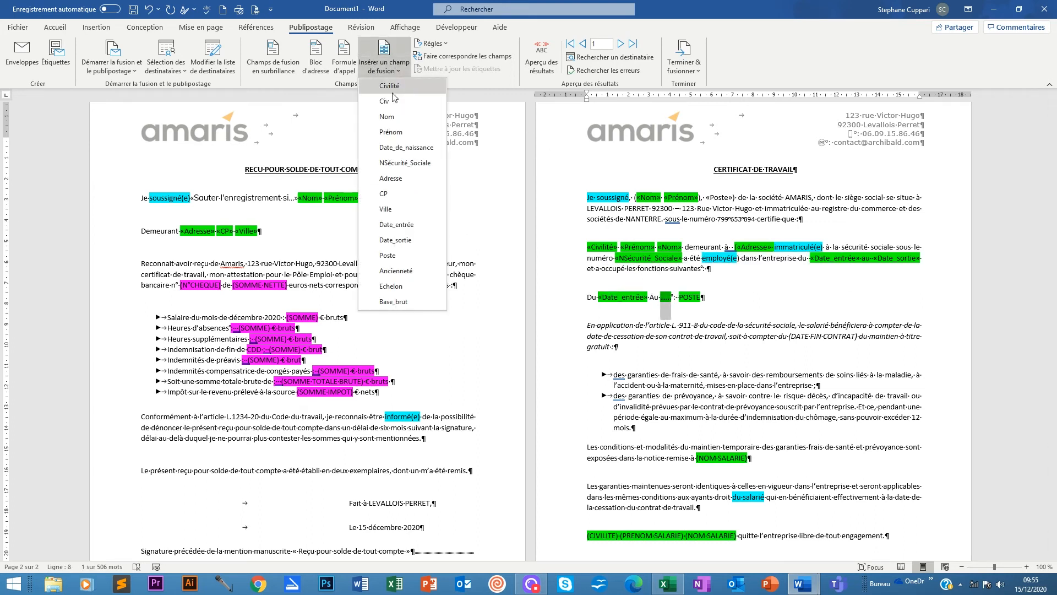
click(396, 240)
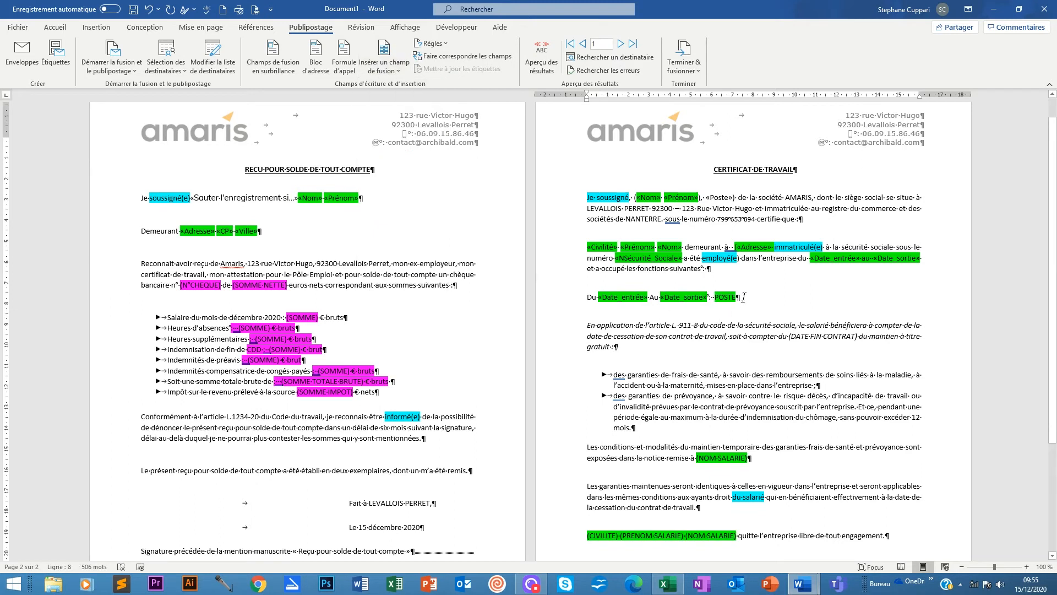
drag(743, 297, 714, 300)
click(384, 64)
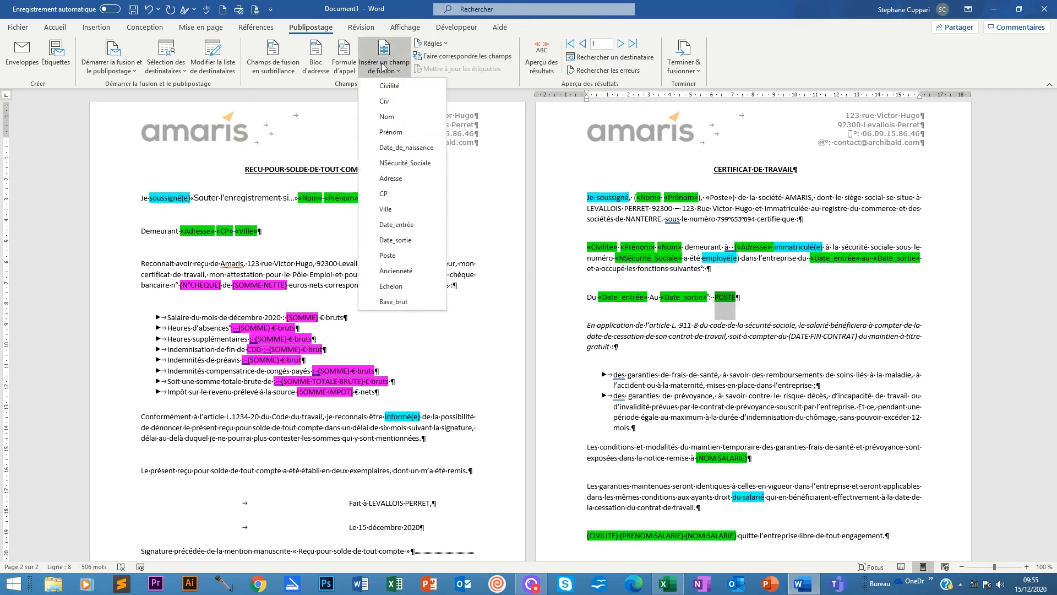
click(388, 254)
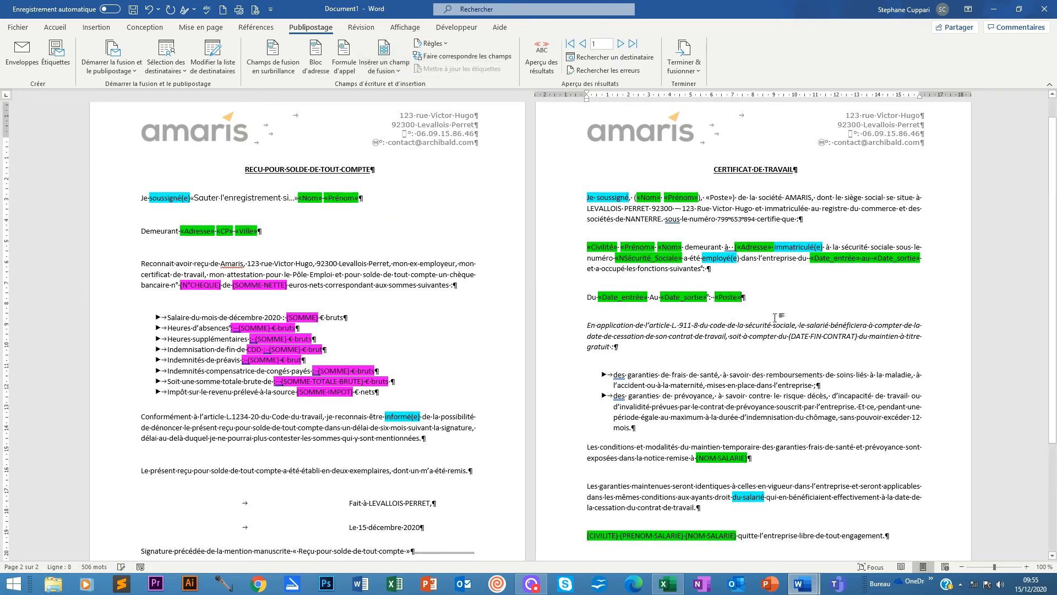
scroll(760, 300, down, 2)
drag(748, 408, 695, 408)
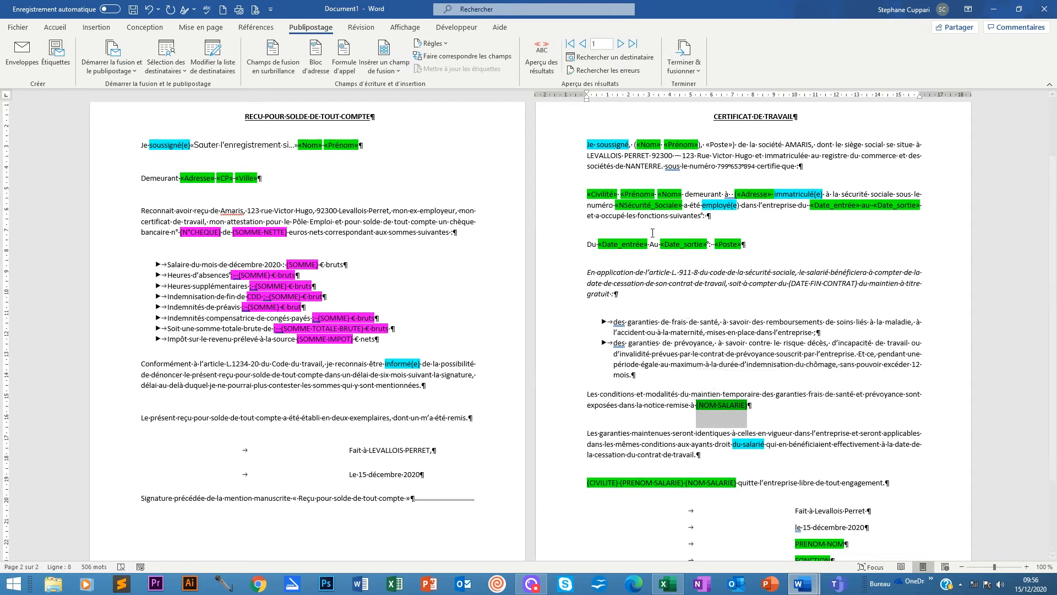
Replace the (NOM SALARIE) placeholder with the Nom and Prénom merge fields.
click(380, 66)
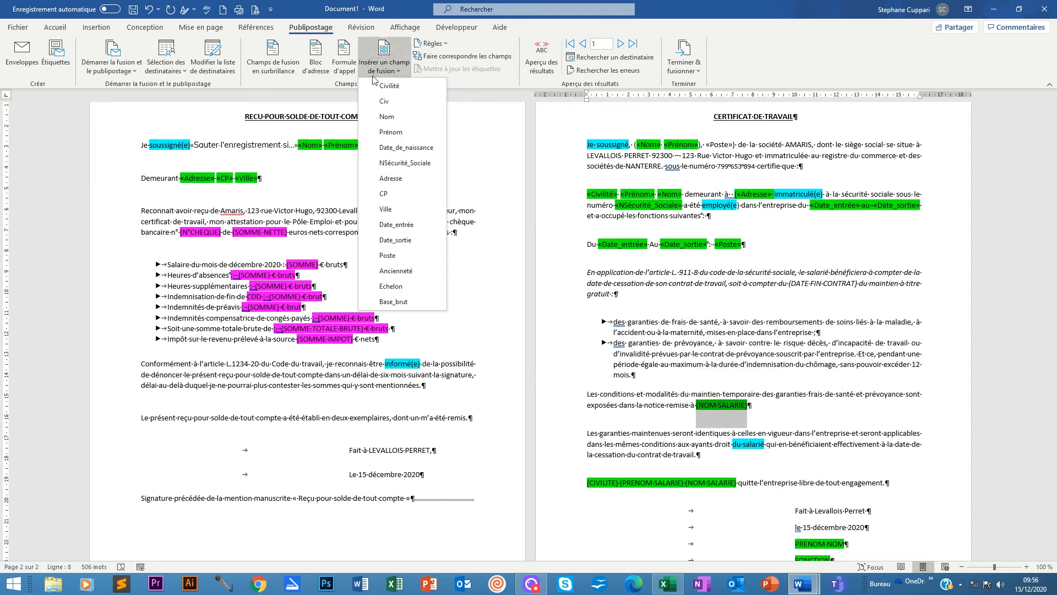
click(386, 116)
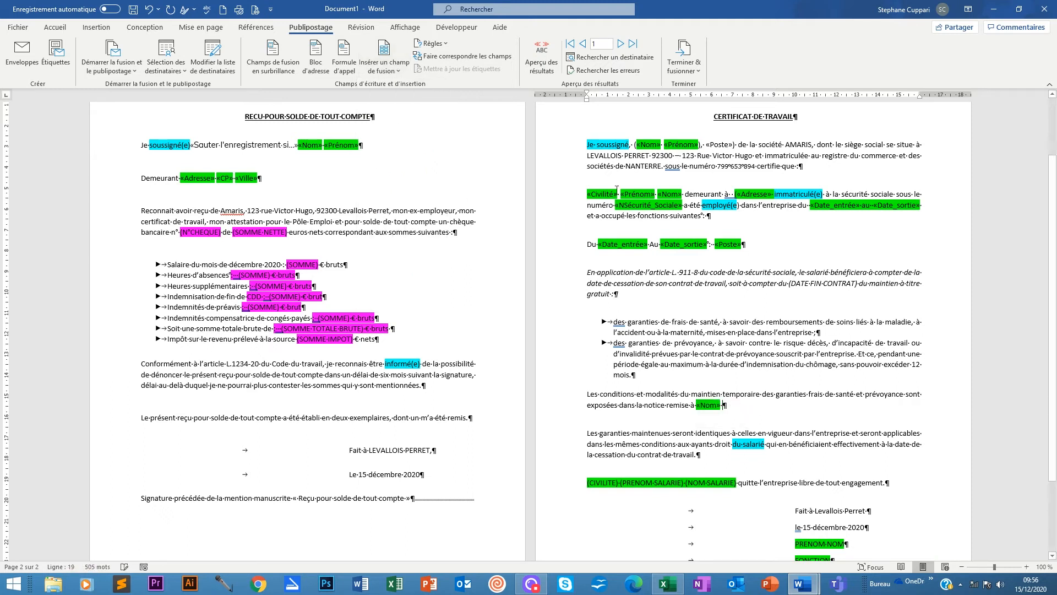
click(383, 63)
click(390, 129)
Replace the closing line's civility and name placeholders with «Civilité» «Prénom» «Nom».
scroll(749, 433, down, 2)
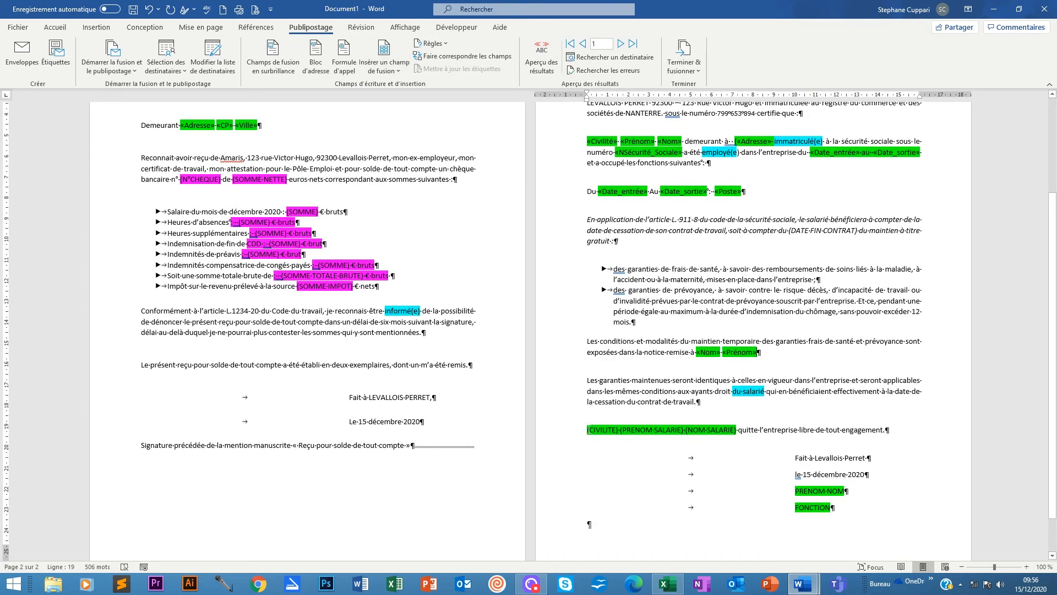
drag(587, 429, 738, 429)
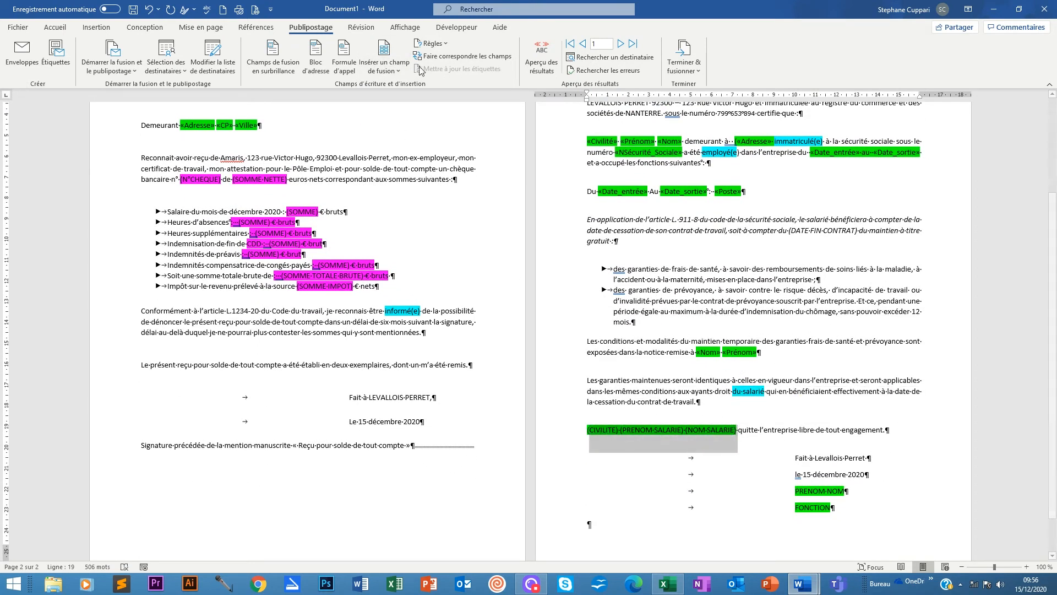
click(397, 70)
click(386, 84)
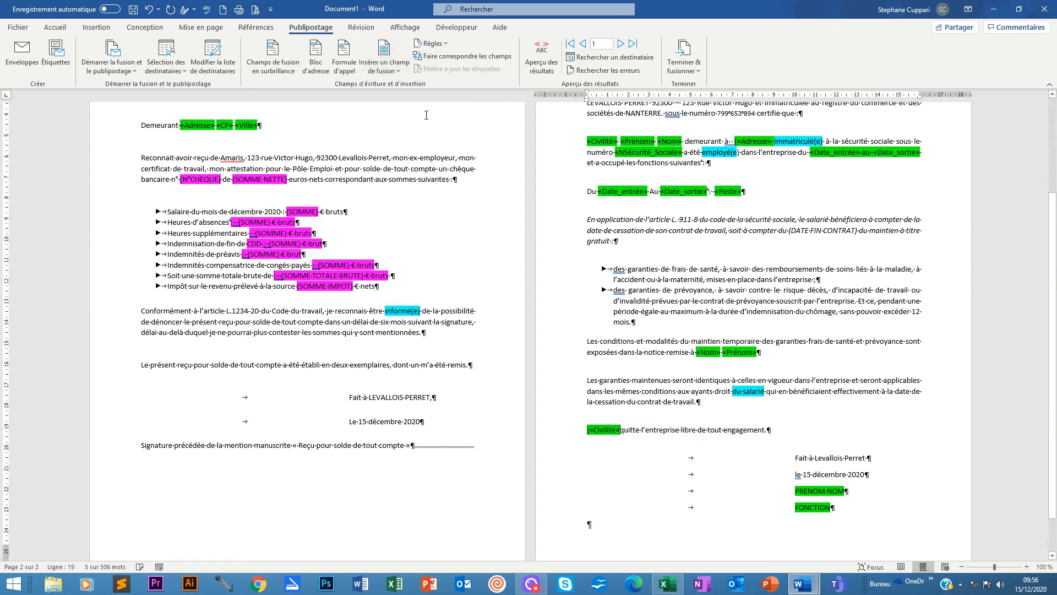
click(397, 71)
click(380, 128)
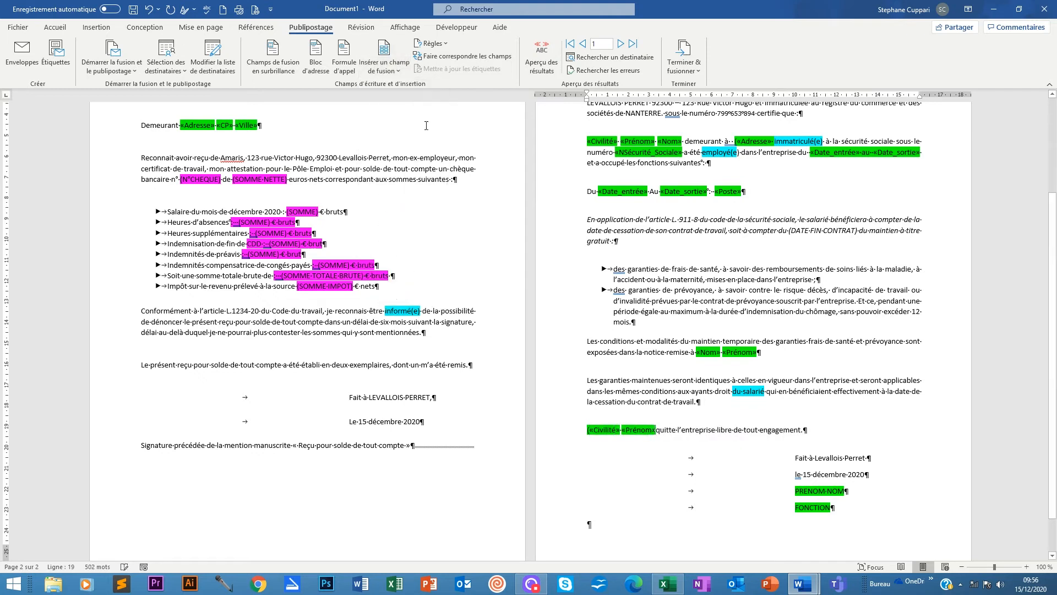
click(400, 70)
click(394, 119)
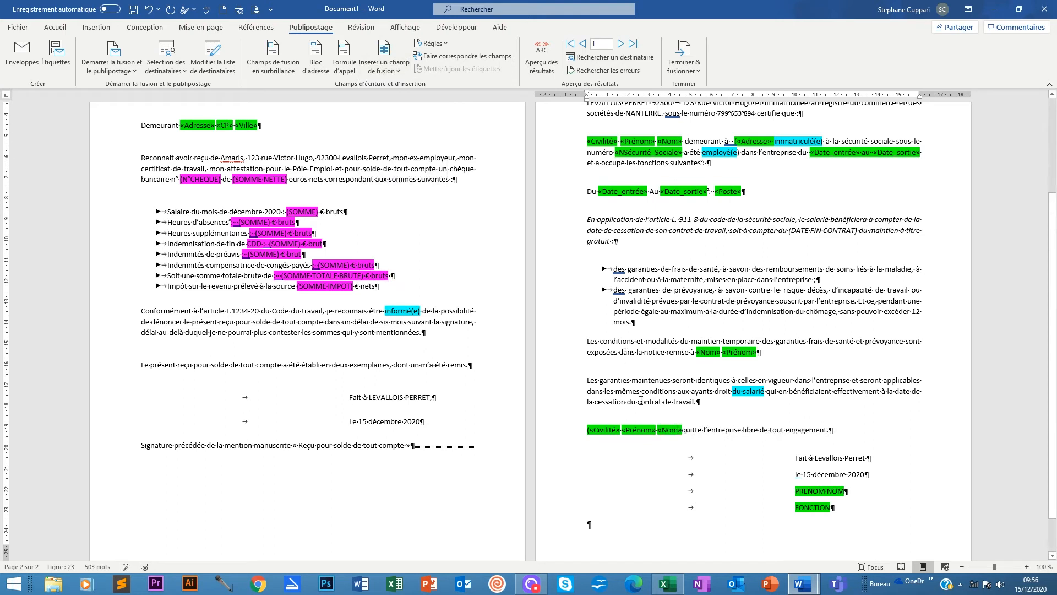
drag(847, 491, 795, 491)
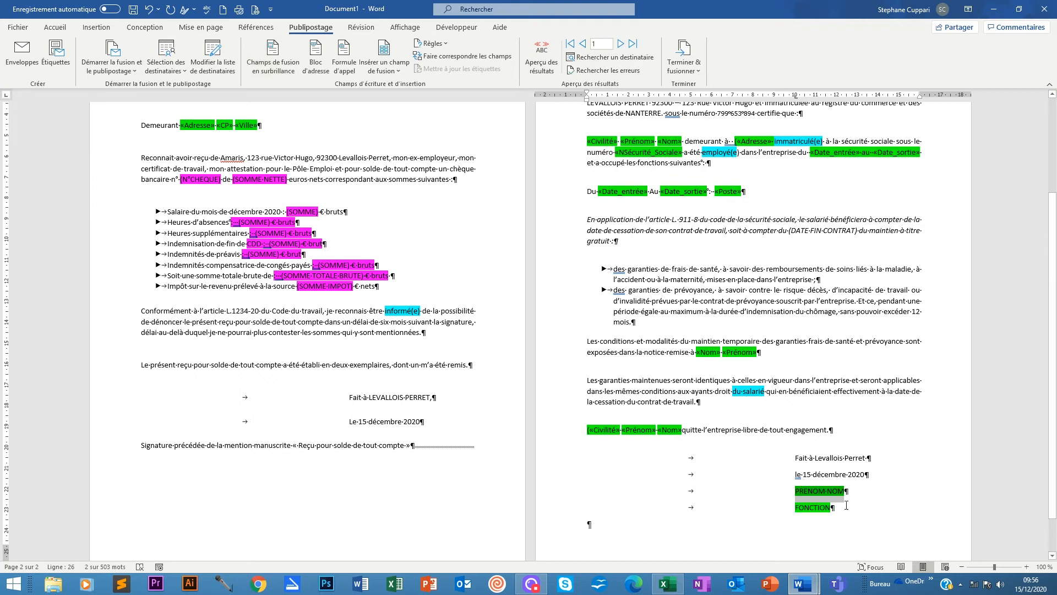
key(Left)
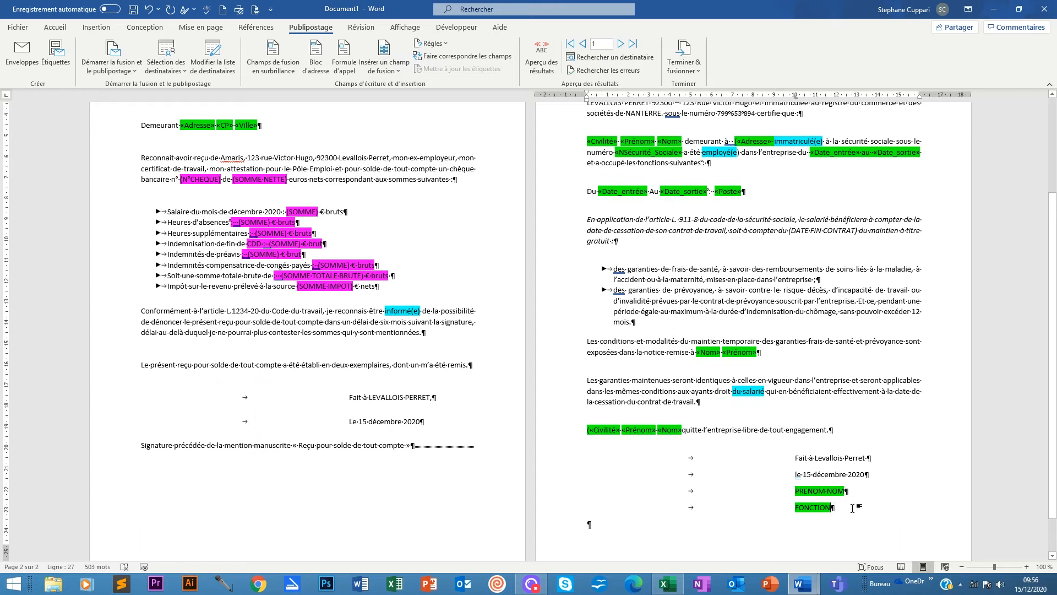
Remove the highlighting from the PRENOM NOM and FONCTION signature lines.
shift+click(843, 507)
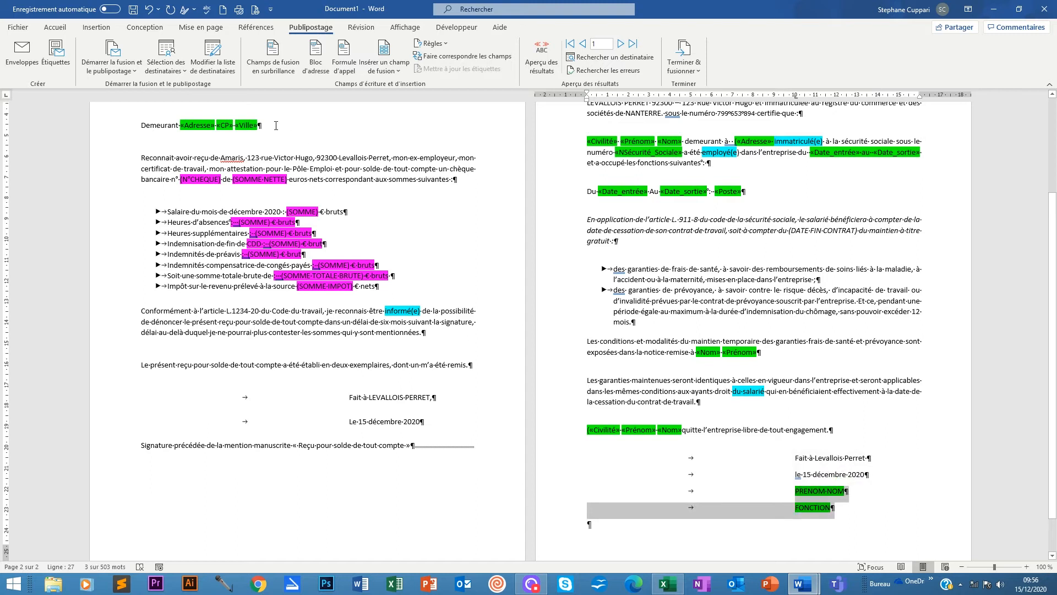
click(55, 27)
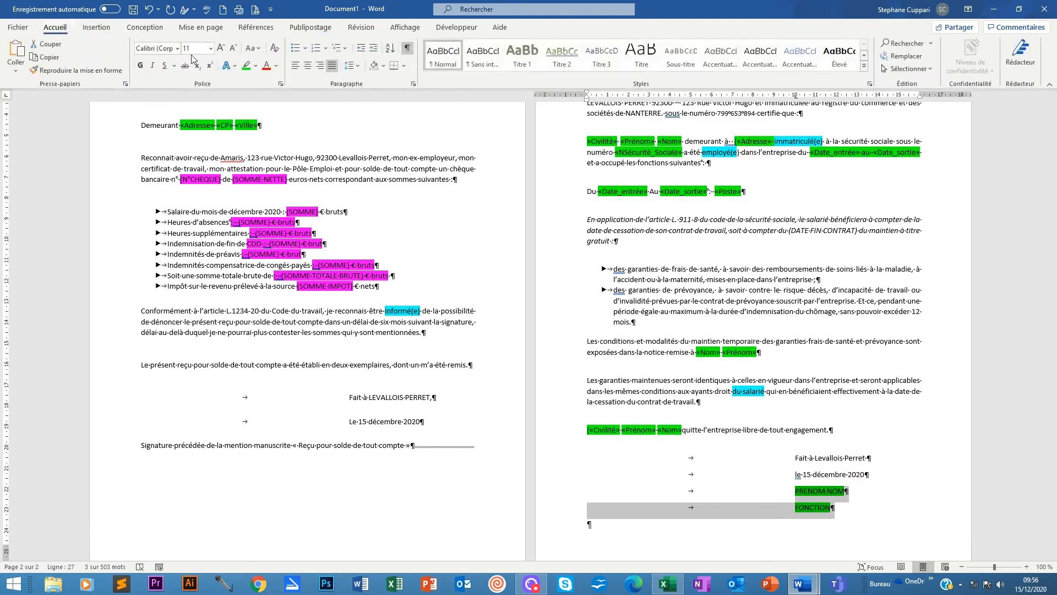
click(256, 66)
click(285, 132)
click(696, 452)
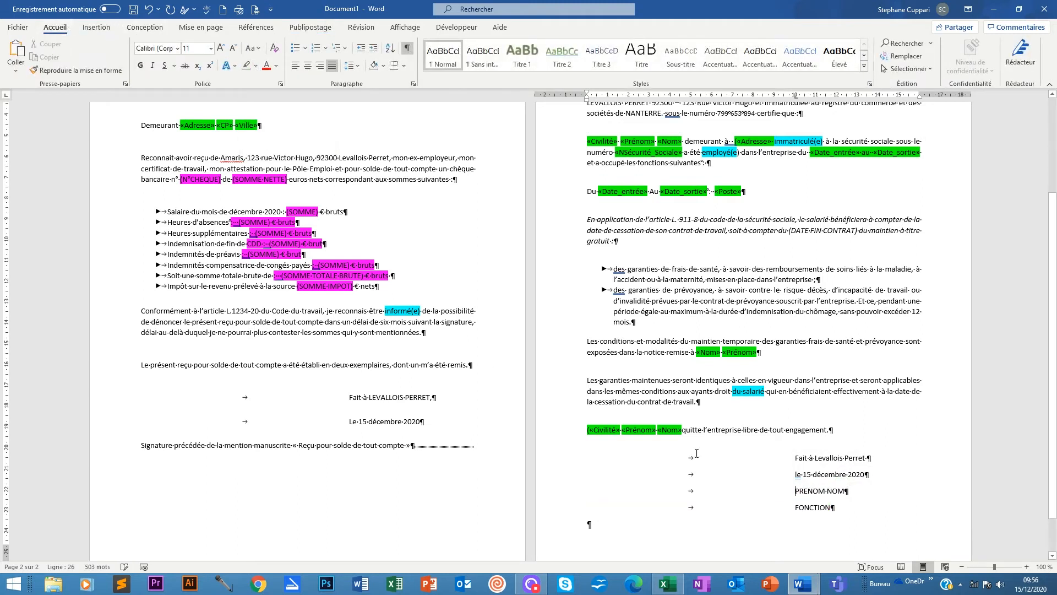
Replace FONCTION with 'Le directeur' and PRENOM NOM with the director's civility and full name.
mouse_move(795, 491)
mouse_down()
mouse_move(836, 507)
mouse_move(795, 508)
mouse_up()
click(852, 502)
text(Le directeur)
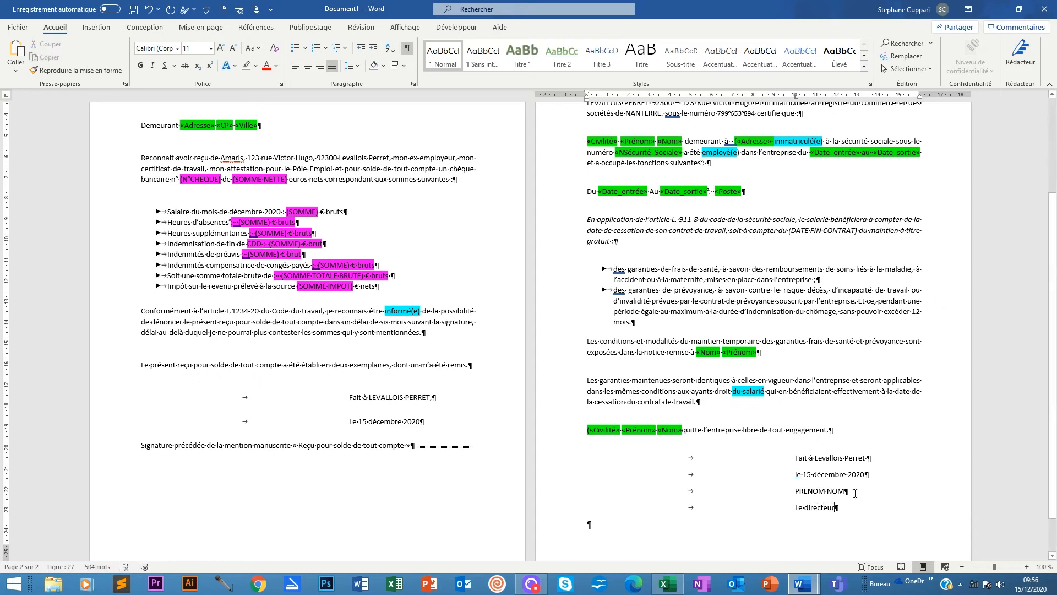
drag(845, 492, 795, 492)
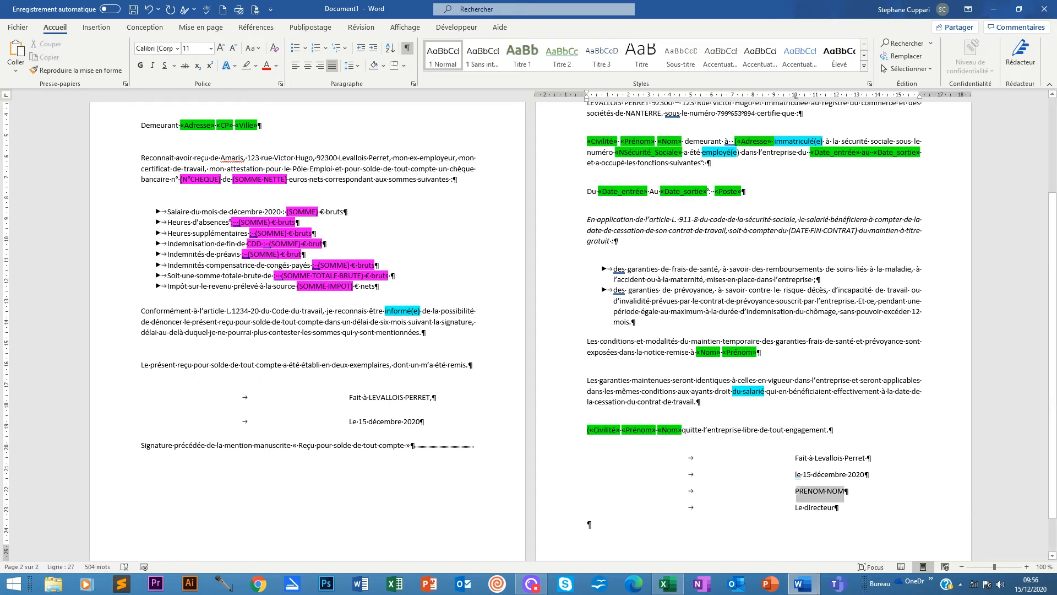
text(Mr )
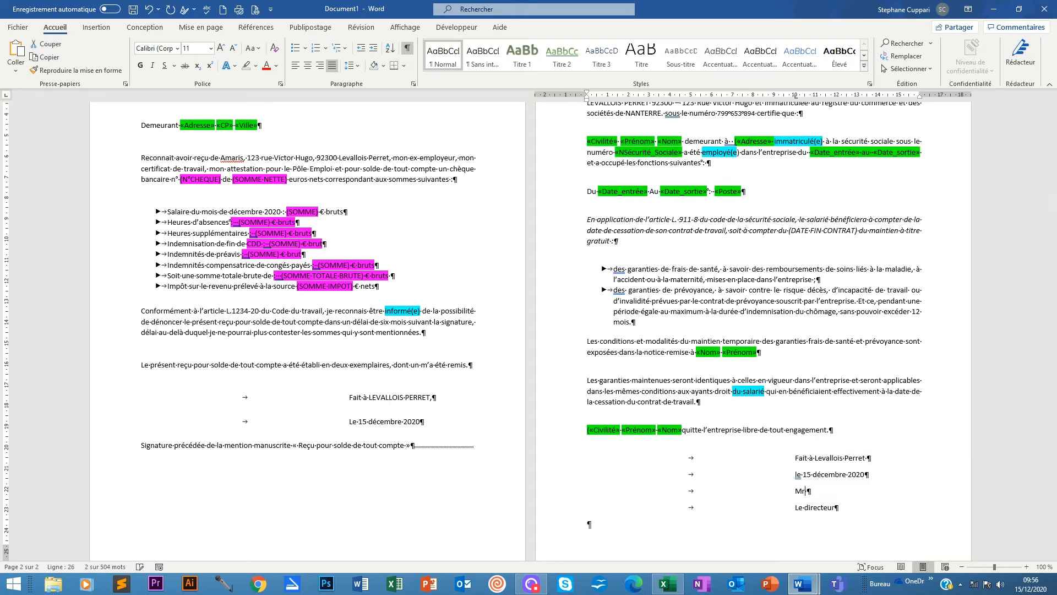
text(leduc)
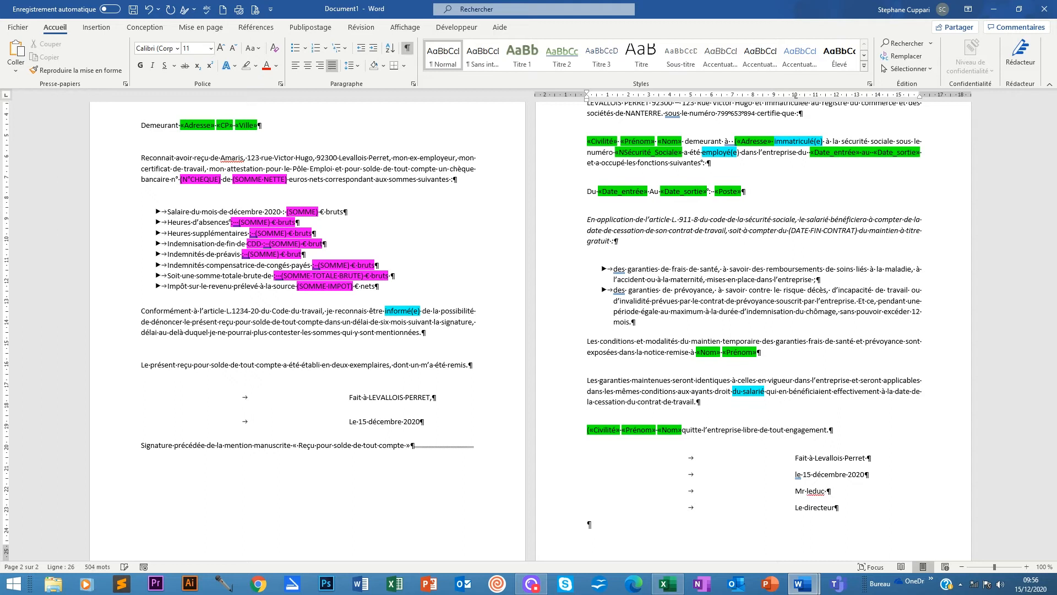
key(BackSpace)
key(BackSpace)
key(BackSpace)
key(BackSpace)
key(BackSpace)
text(XXX)
key(BackSpace)
key(BackSpace)
key(BackSpace)
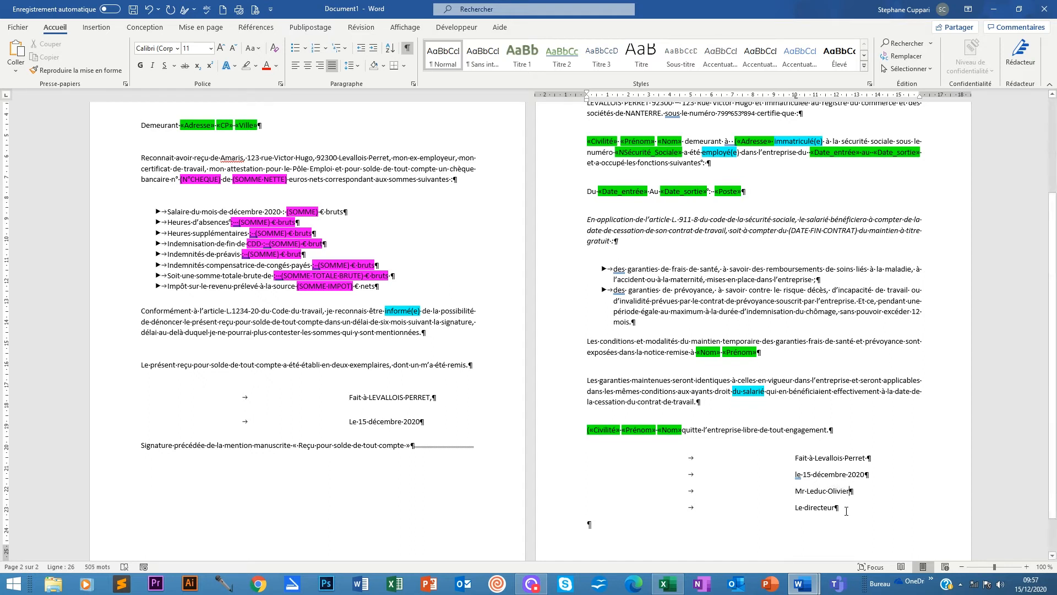
click(864, 508)
click(598, 526)
scroll(582, 385, up, 5)
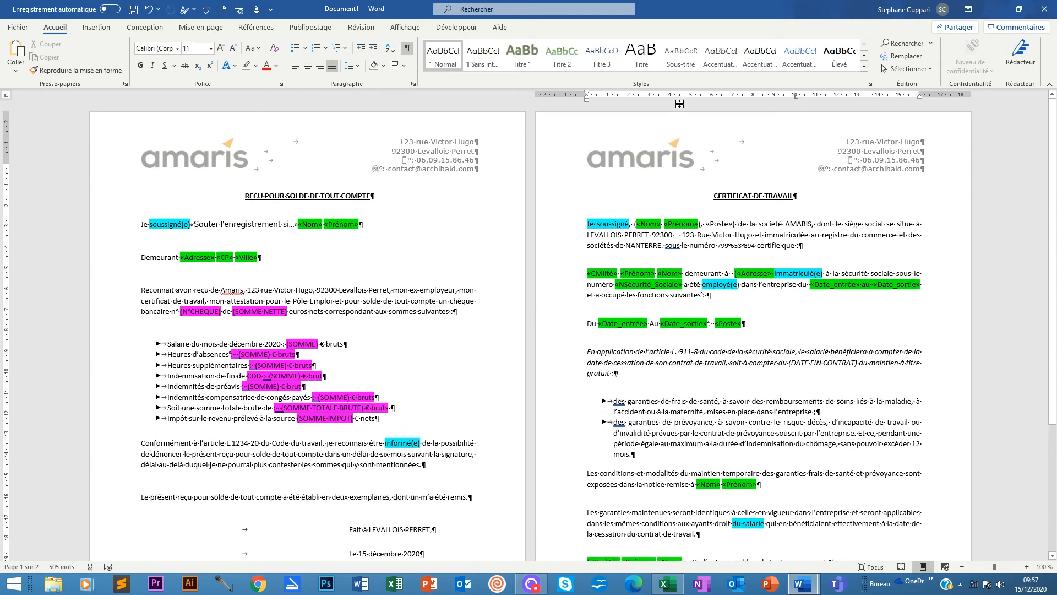
Turn on the mail-merge results preview and advance six records forward.
click(320, 30)
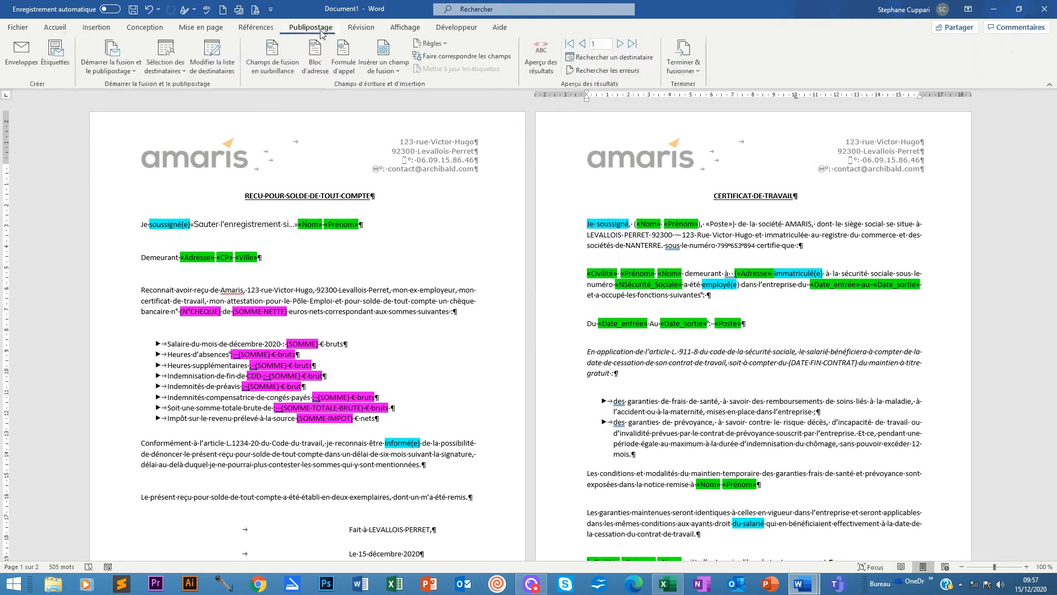
click(544, 51)
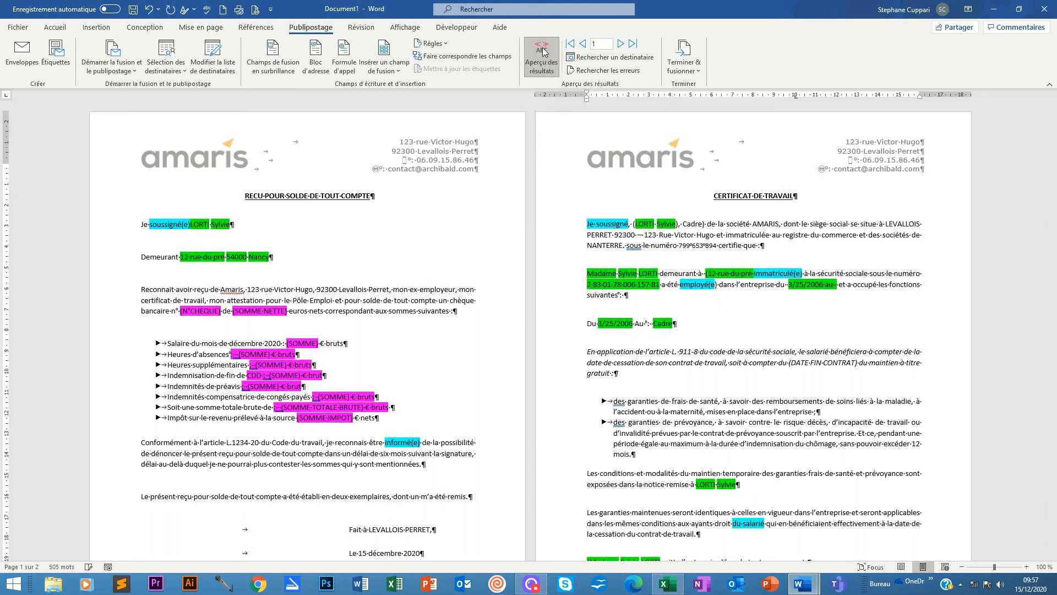
click(192, 224)
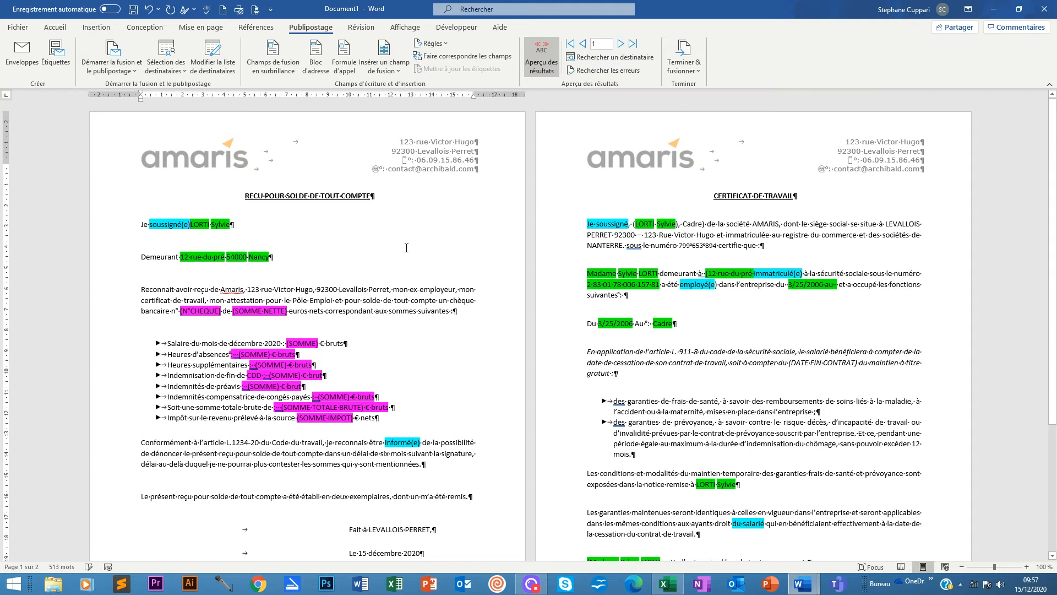
click(620, 43)
click(621, 44)
click(620, 43)
click(620, 44)
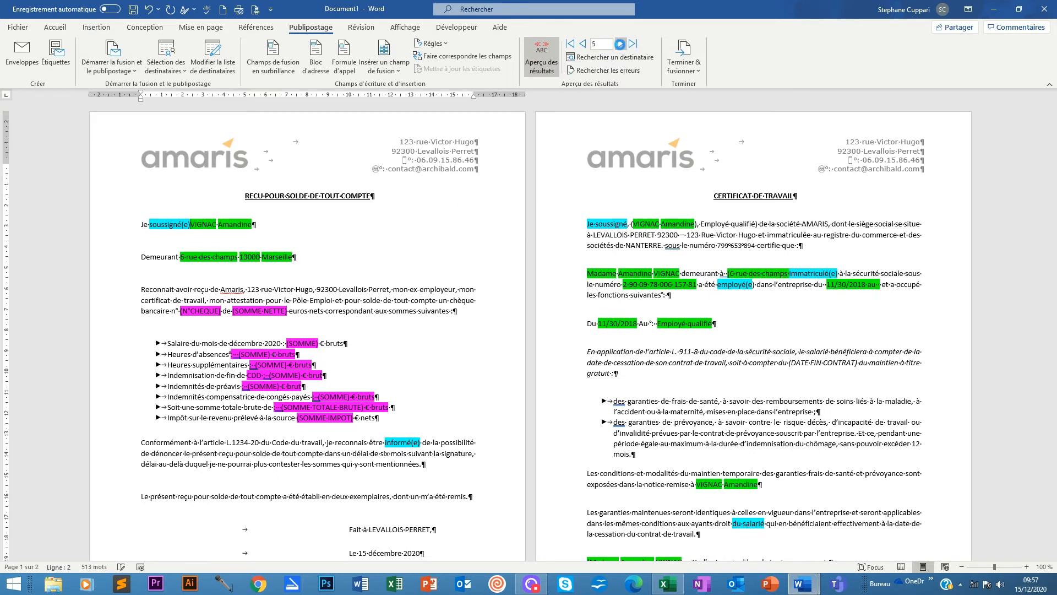
click(620, 43)
click(620, 43)
click(621, 43)
click(620, 43)
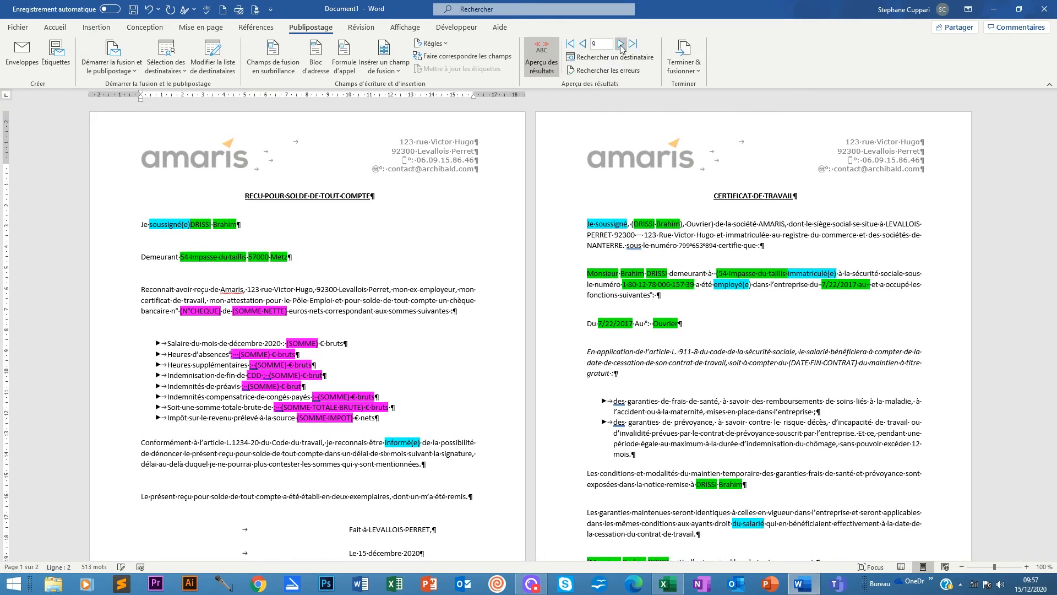
Step the preview back four records, then bring the Excel employee database forward.
click(582, 44)
click(582, 44)
click(582, 44)
click(581, 44)
click(582, 43)
click(582, 44)
click(582, 43)
click(581, 44)
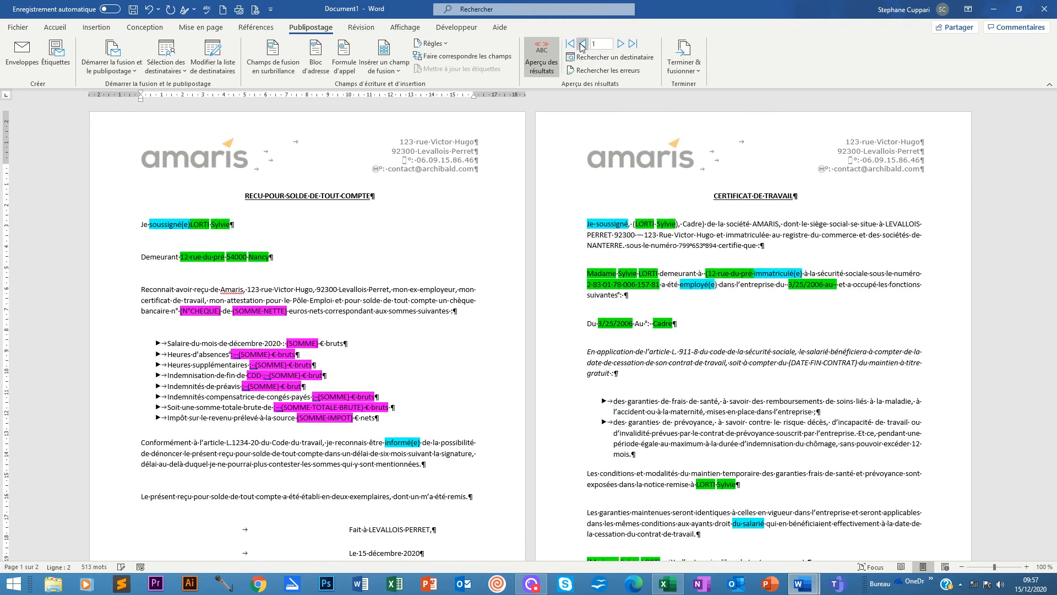
click(664, 583)
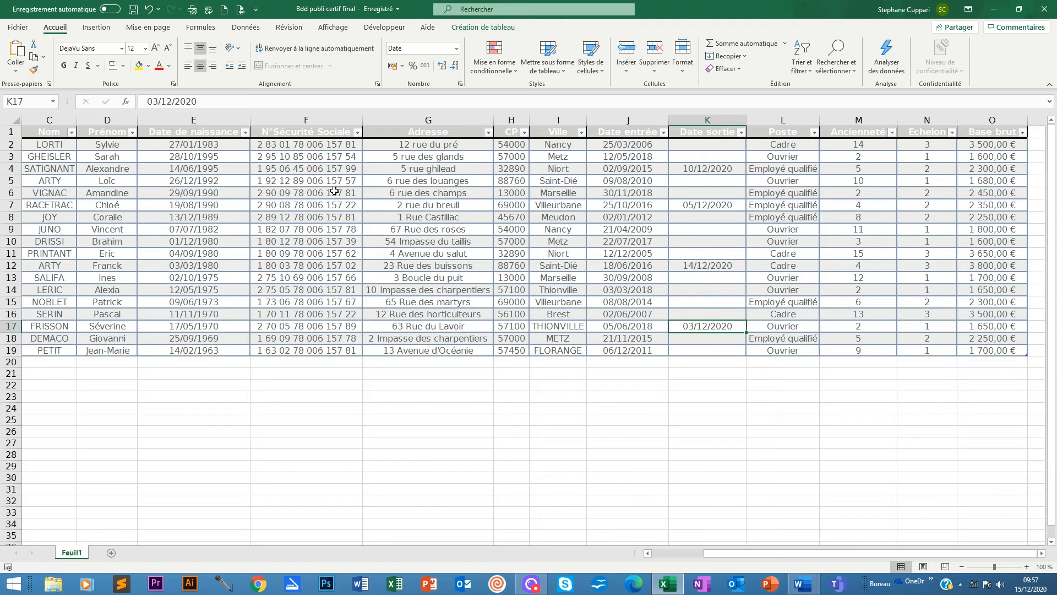
Minimize the Excel employee sheet to bring the Word mail-merge letter back into view.
click(993, 8)
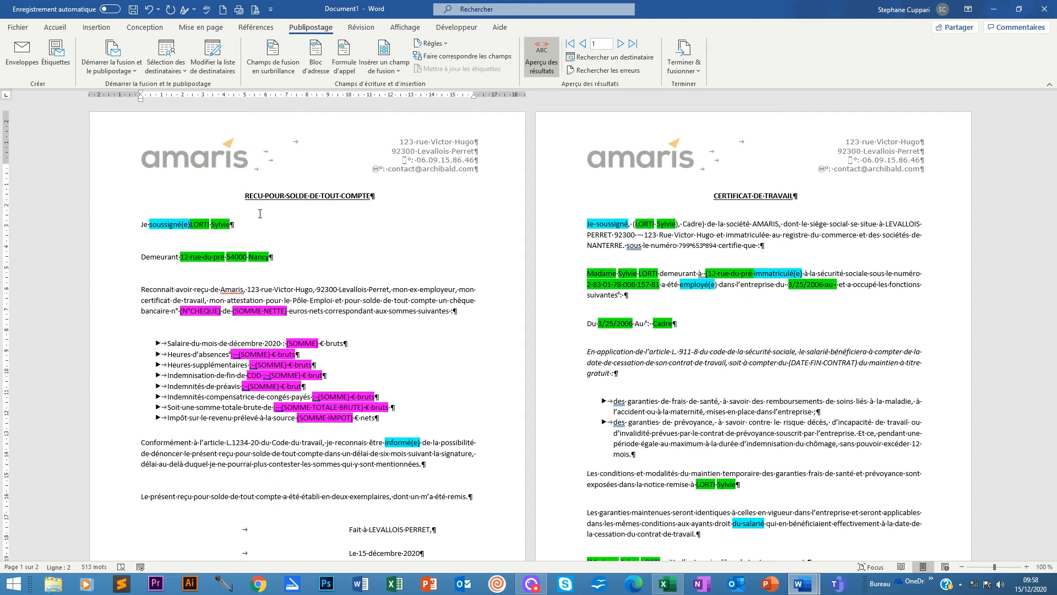
click(696, 70)
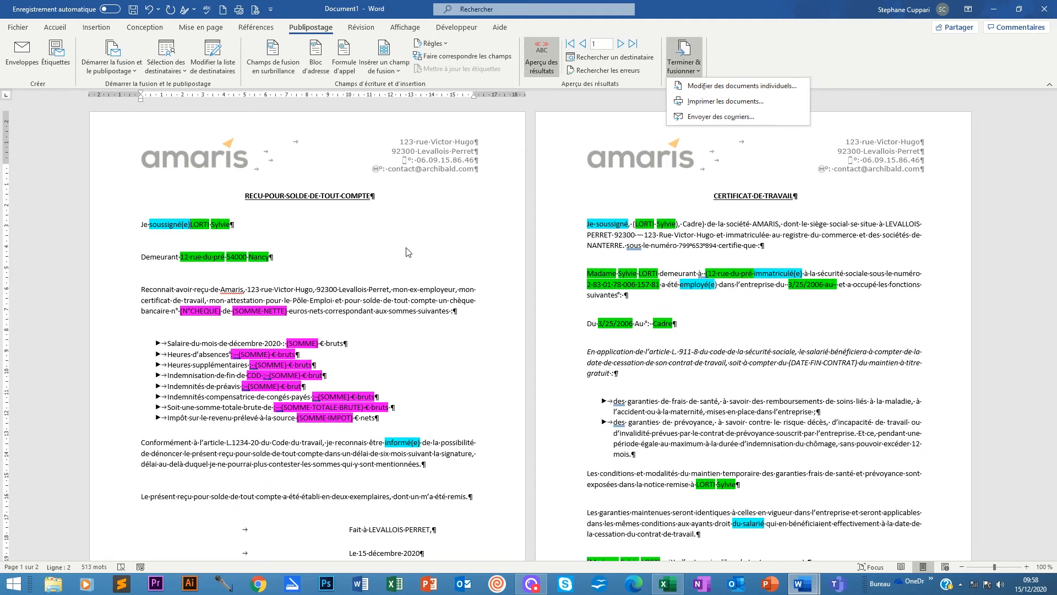
click(259, 224)
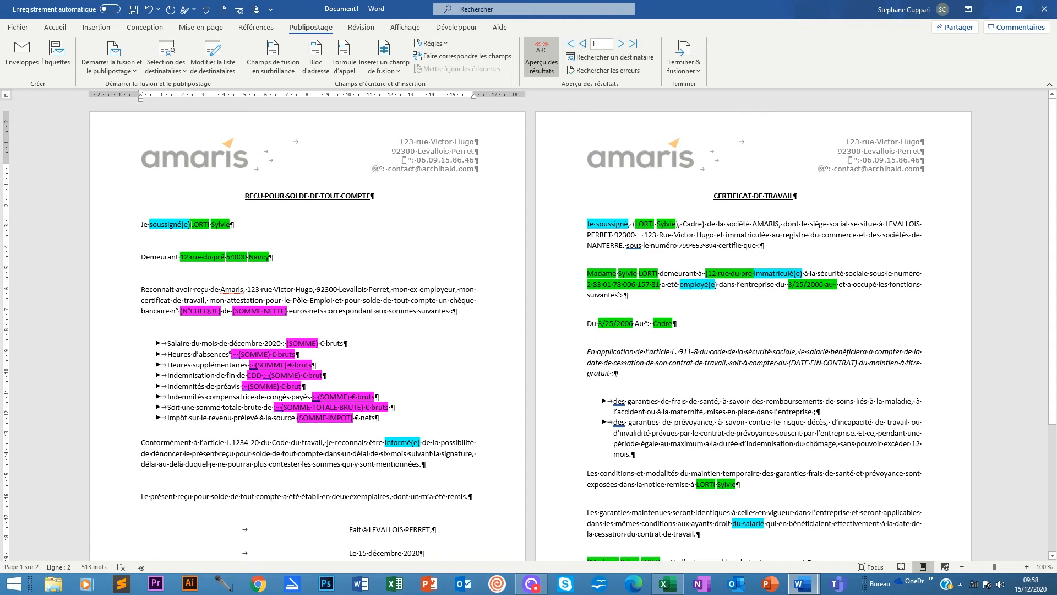
Replace the receipt's soussigné(e) with a Civilité IF field: soussigné for Monsieur, soussignée otherwise.
drag(191, 224, 148, 224)
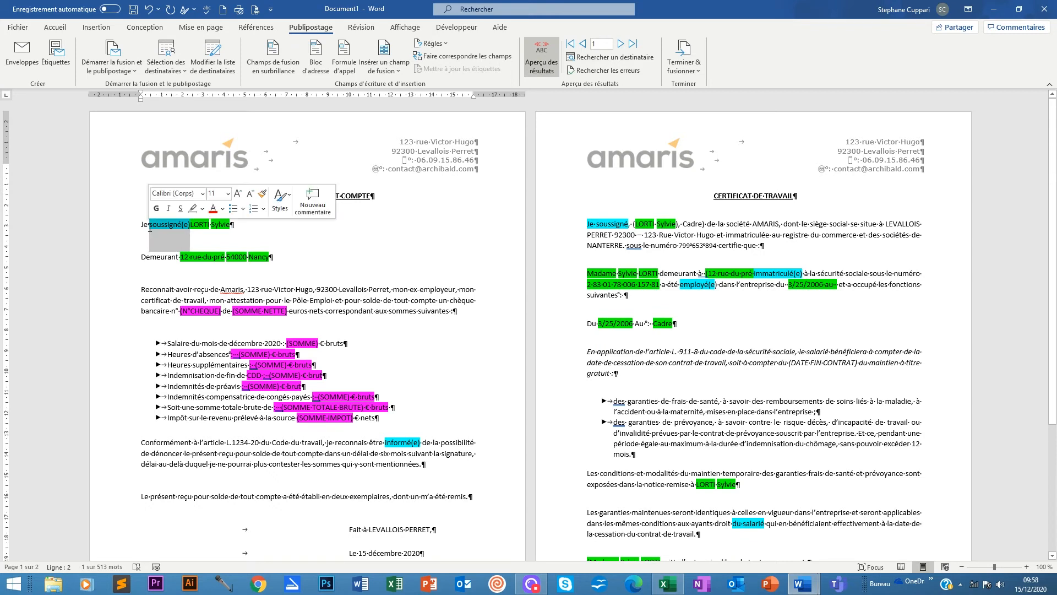
key(Delete)
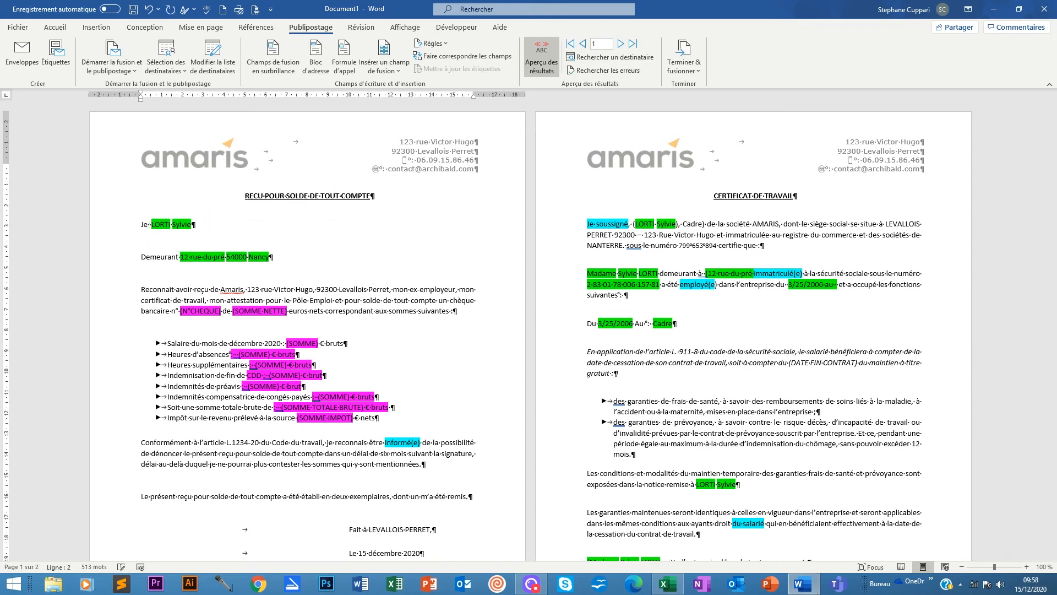
click(431, 43)
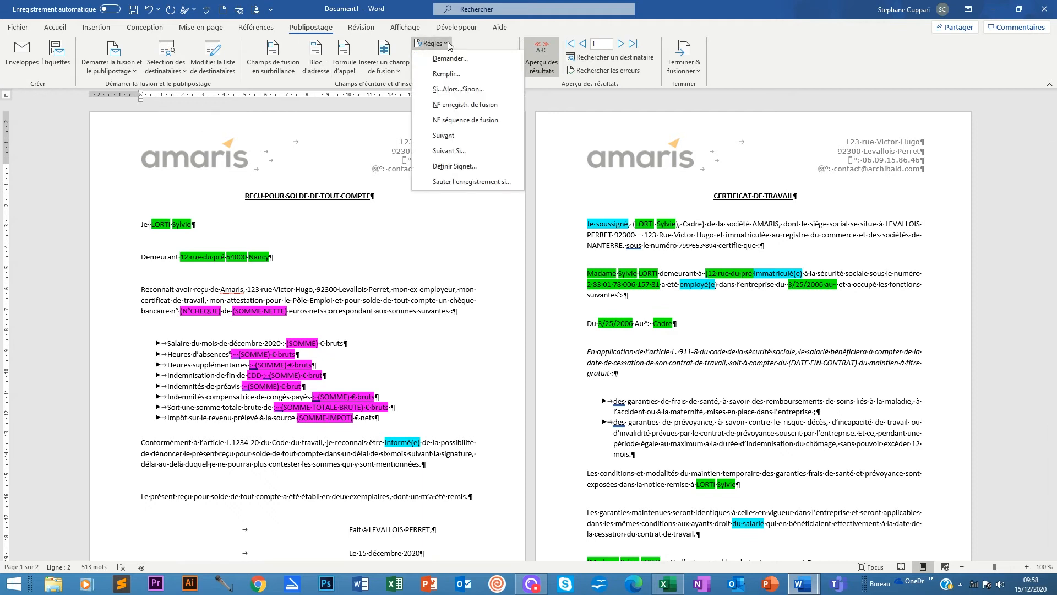
click(454, 89)
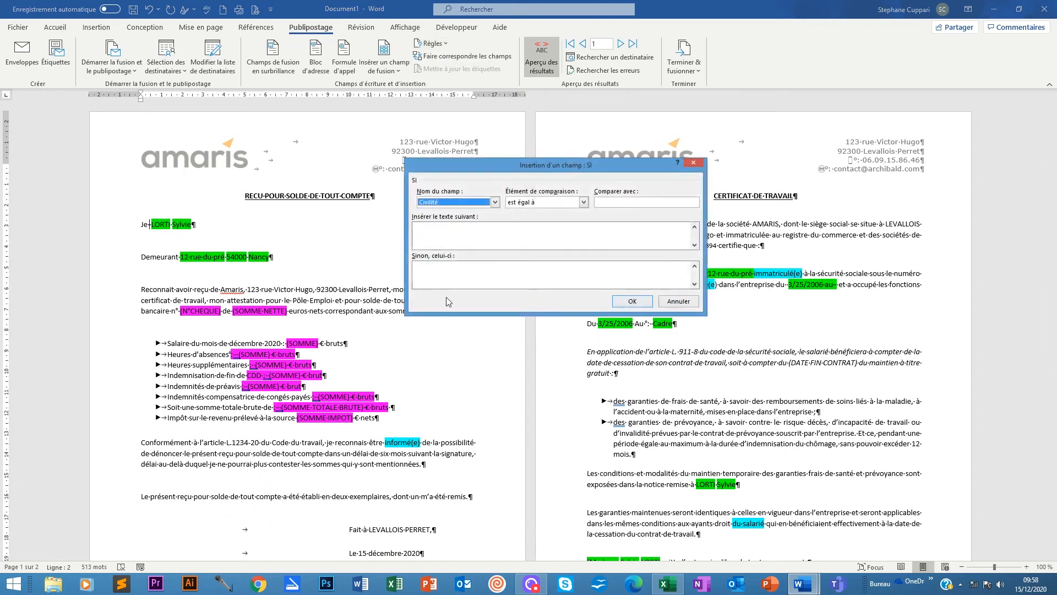
click(626, 203)
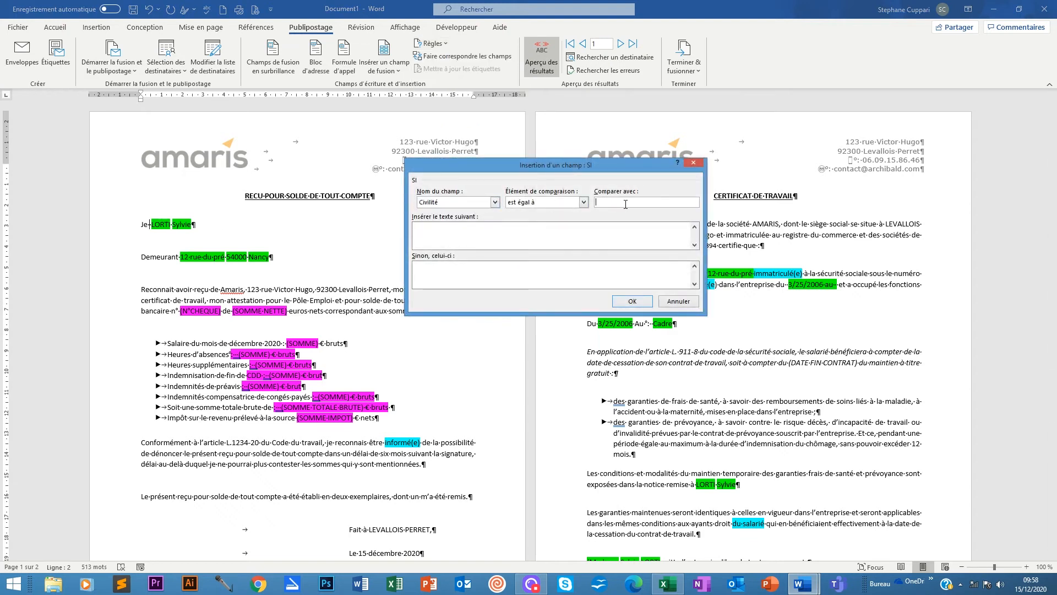
text(Monsieur)
key(Tab)
text(sous)
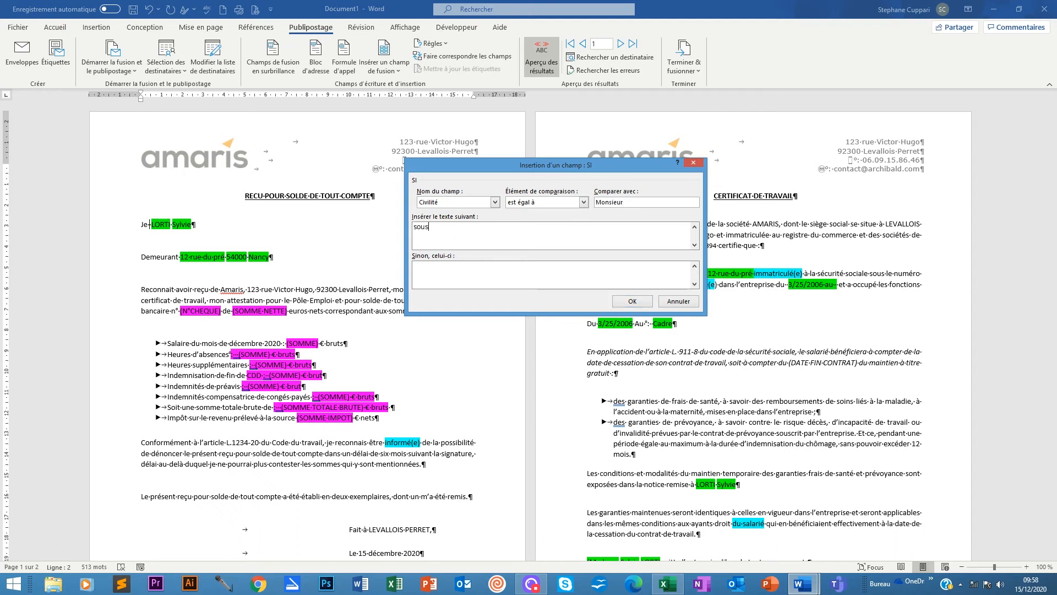
text(ig)
drag(509, 160, 430, 117)
click(348, 182)
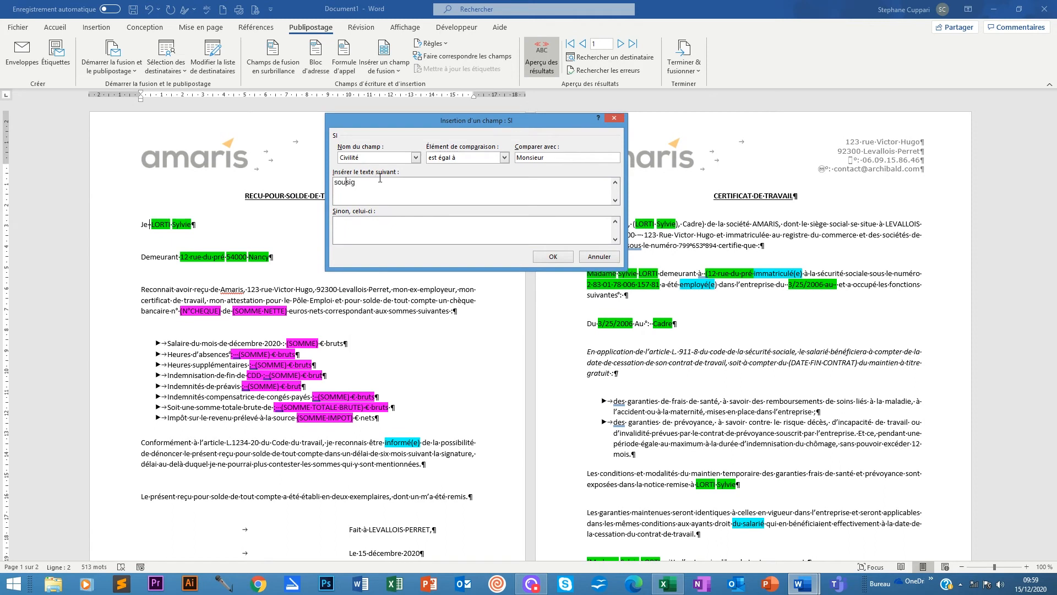
text(s)
text(né)
text(soussign)
text(ée)
click(560, 259)
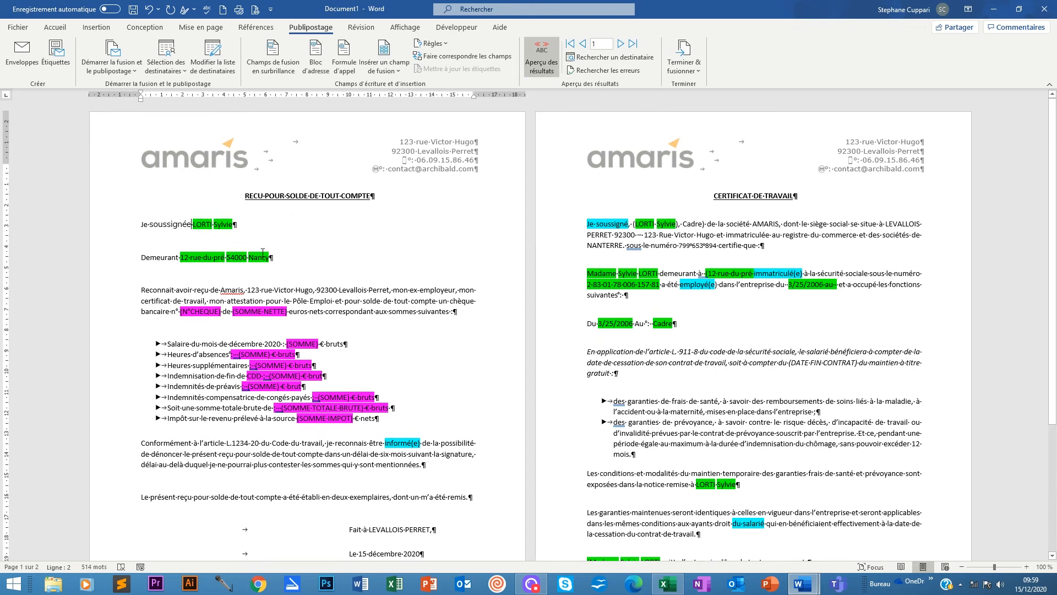
Delete informé(e) from the receipt's legal paragraph.
scroll(343, 331, down, 1)
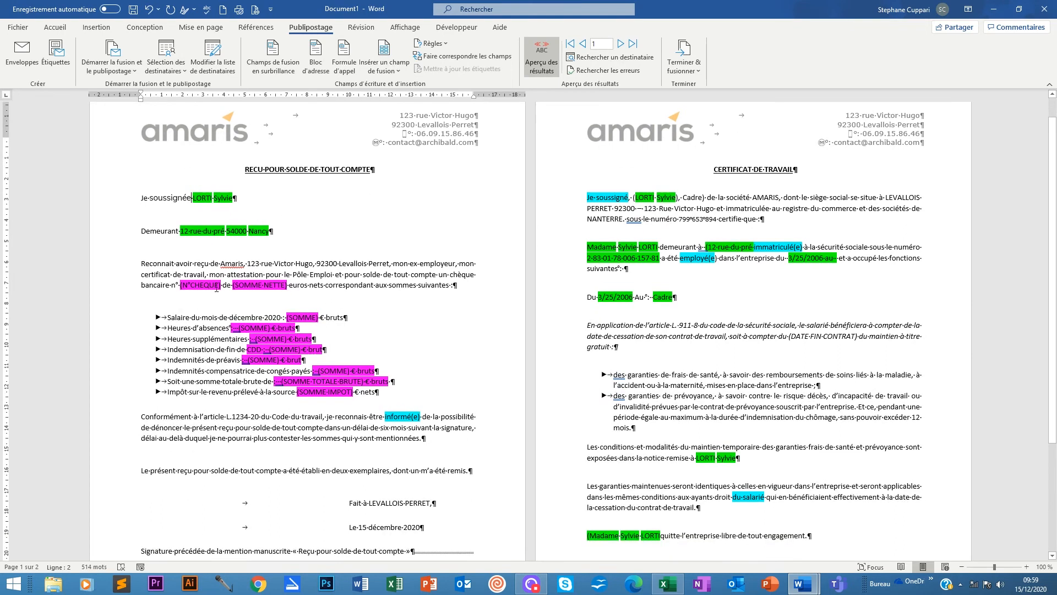
scroll(324, 346, down, 4)
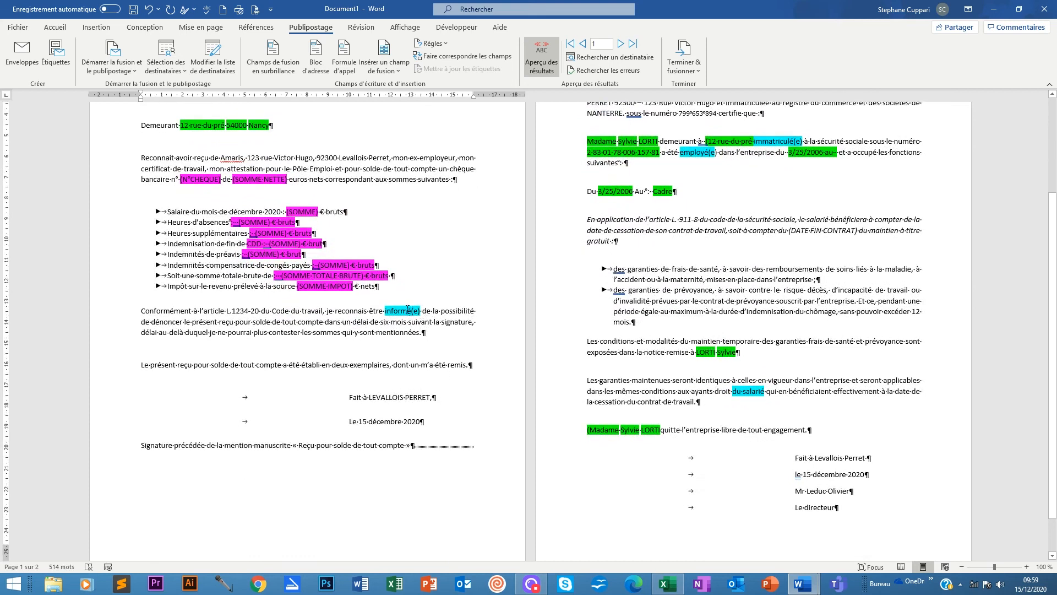
drag(421, 311, 390, 316)
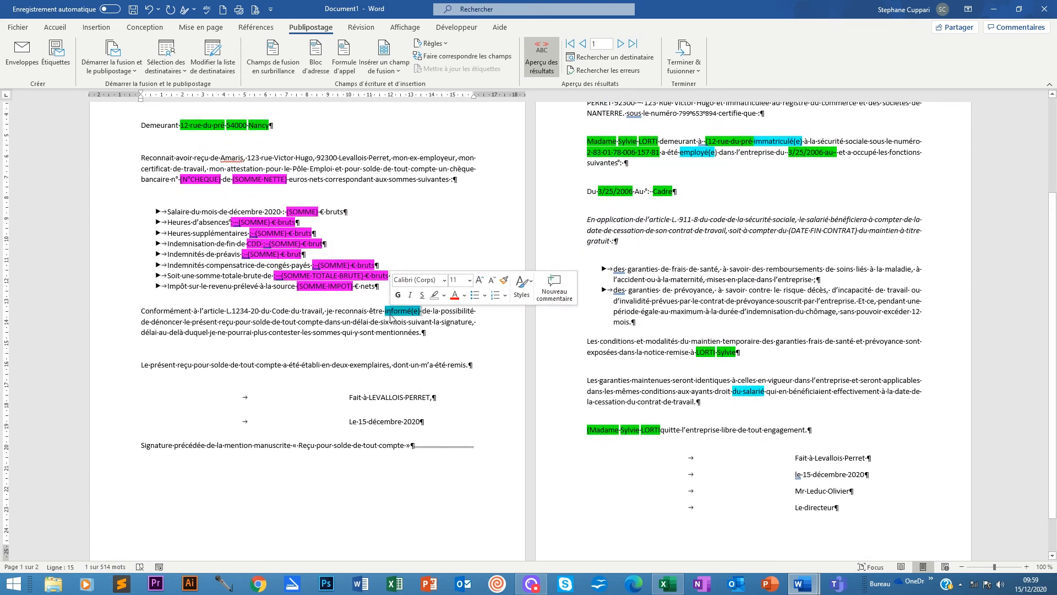
key(Delete)
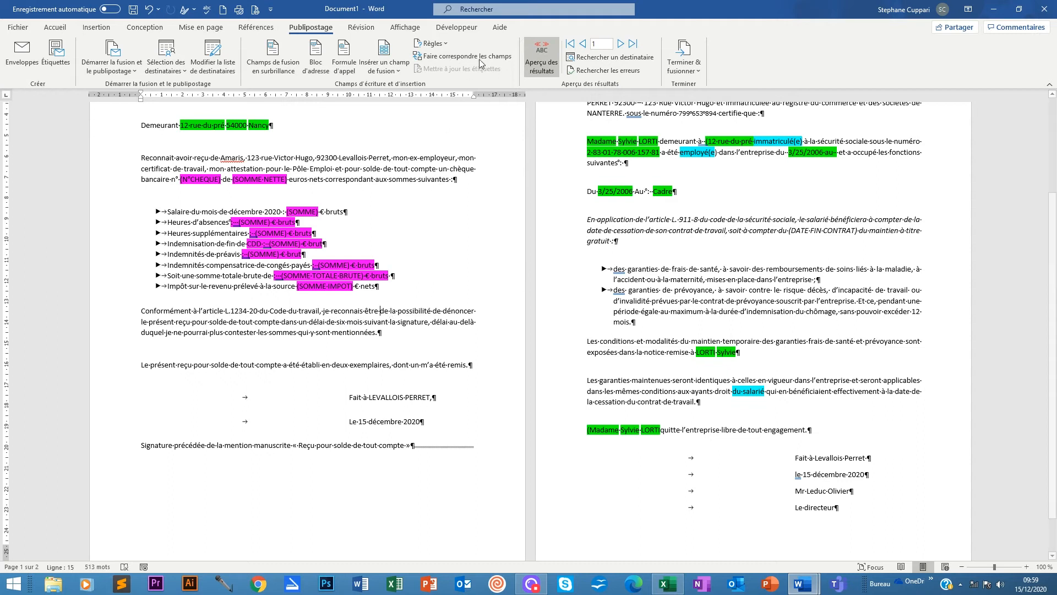
Insert a Civilité IF field there: informé for Monsieur, informée otherwise.
click(432, 43)
click(447, 89)
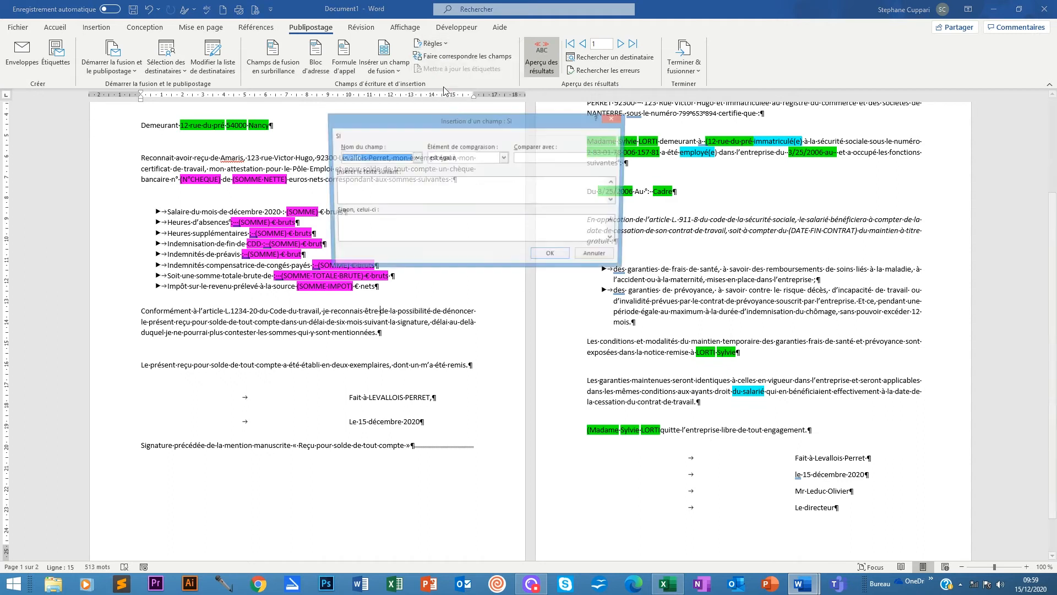
click(547, 159)
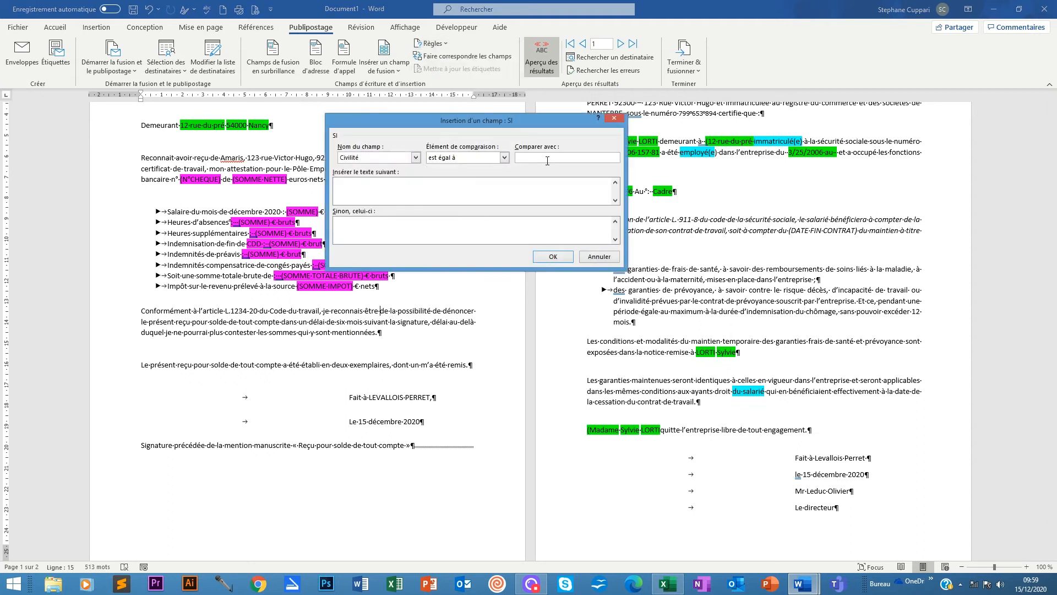
text(Monsieur)
click(447, 189)
text(informé)
click(365, 226)
text(informée)
click(539, 261)
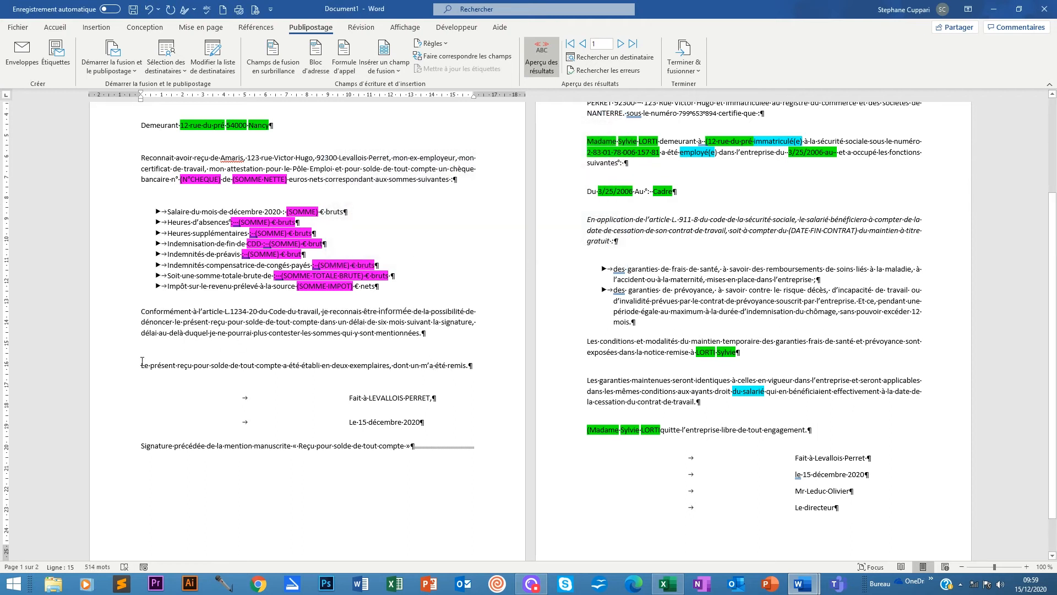
scroll(442, 424, up, 5)
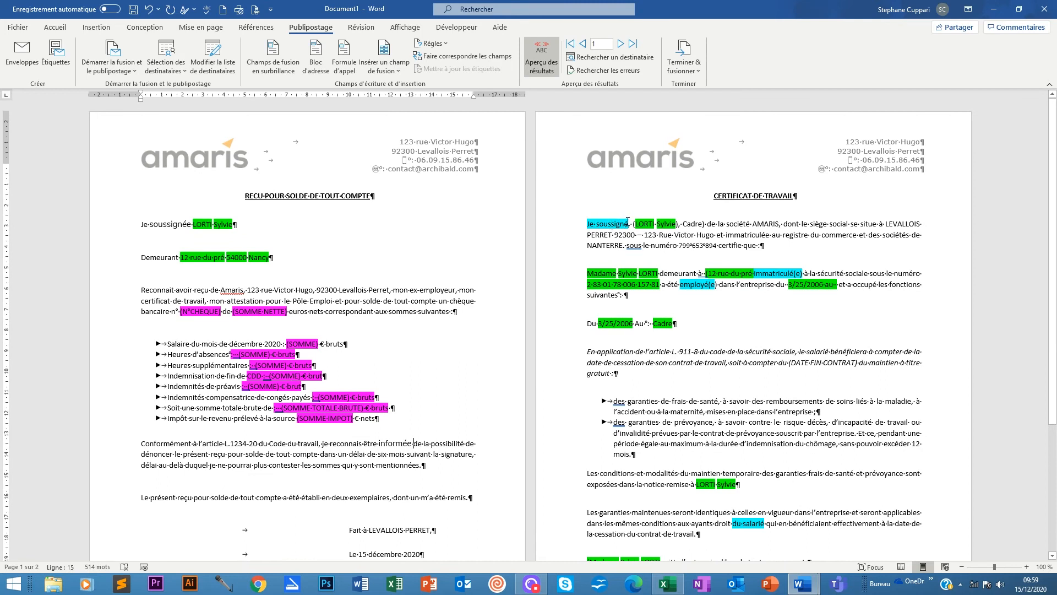
Turn the certificate's opening soussigné into a Civilité IF field: soussigné for Monsieur, soussignée otherwise.
drag(628, 224, 597, 224)
click(447, 47)
click(458, 89)
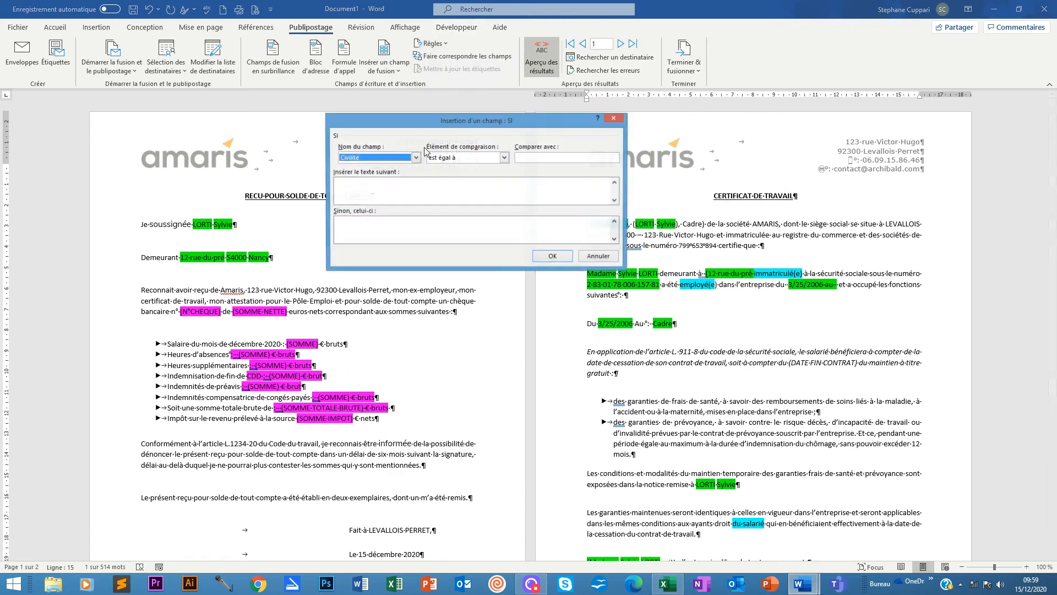
click(538, 159)
text(Mons)
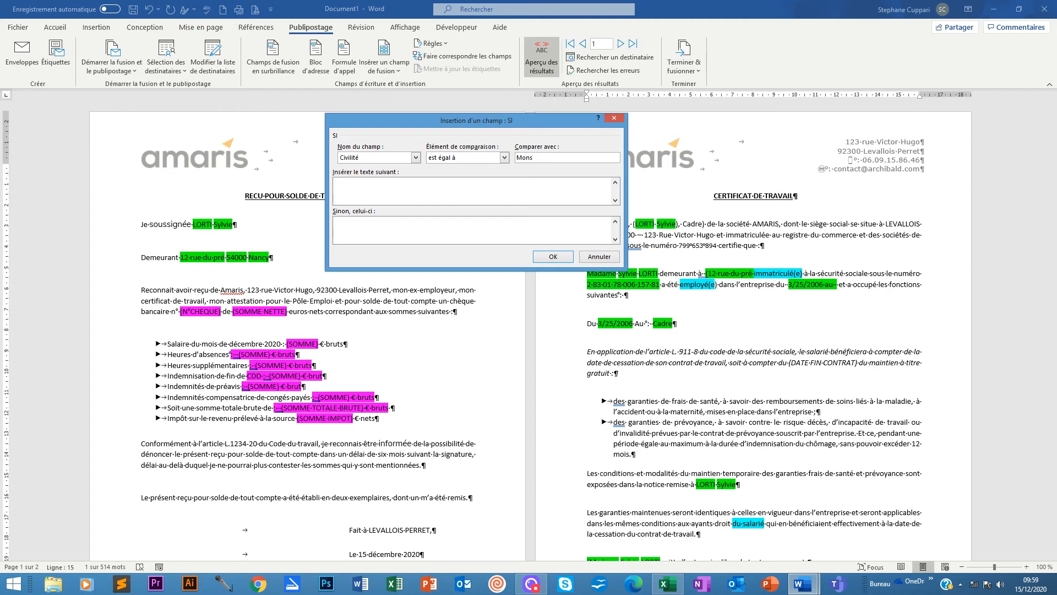
text(ieur)
click(438, 181)
text(soussigné)
click(383, 233)
text(soussignée)
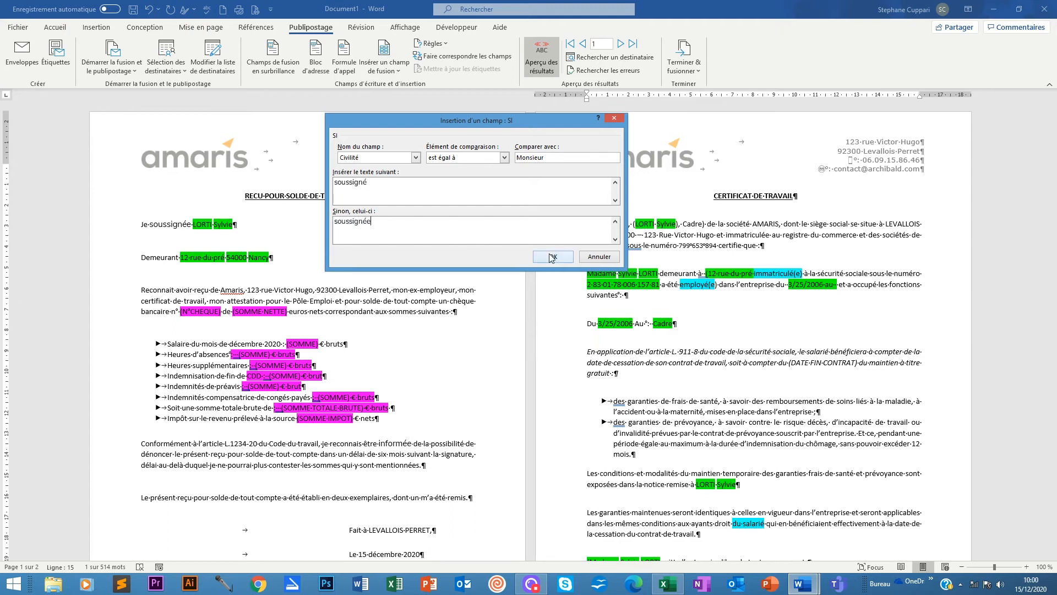
click(551, 258)
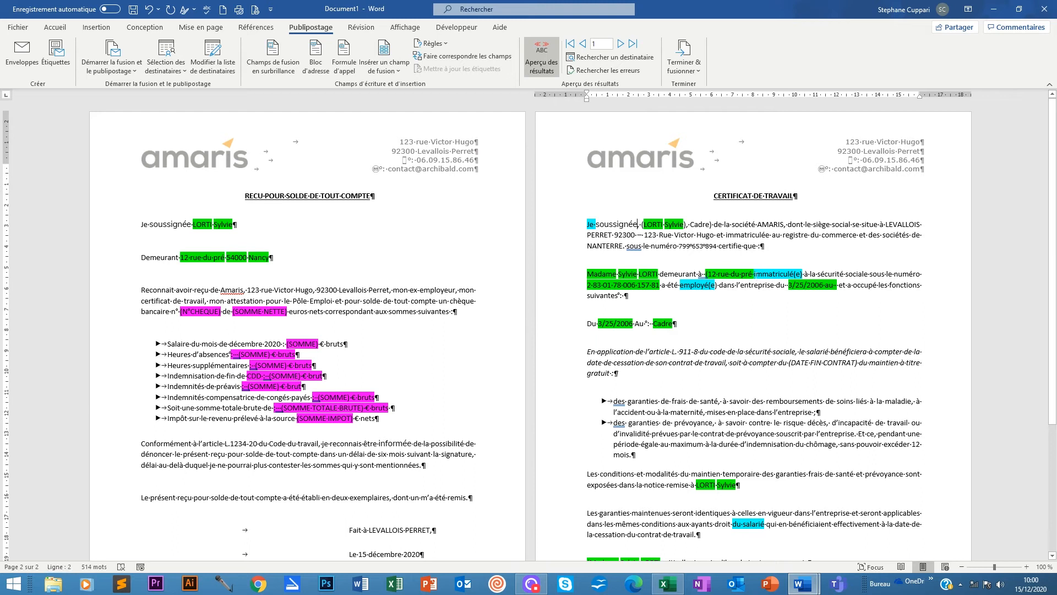
double_click(798, 274)
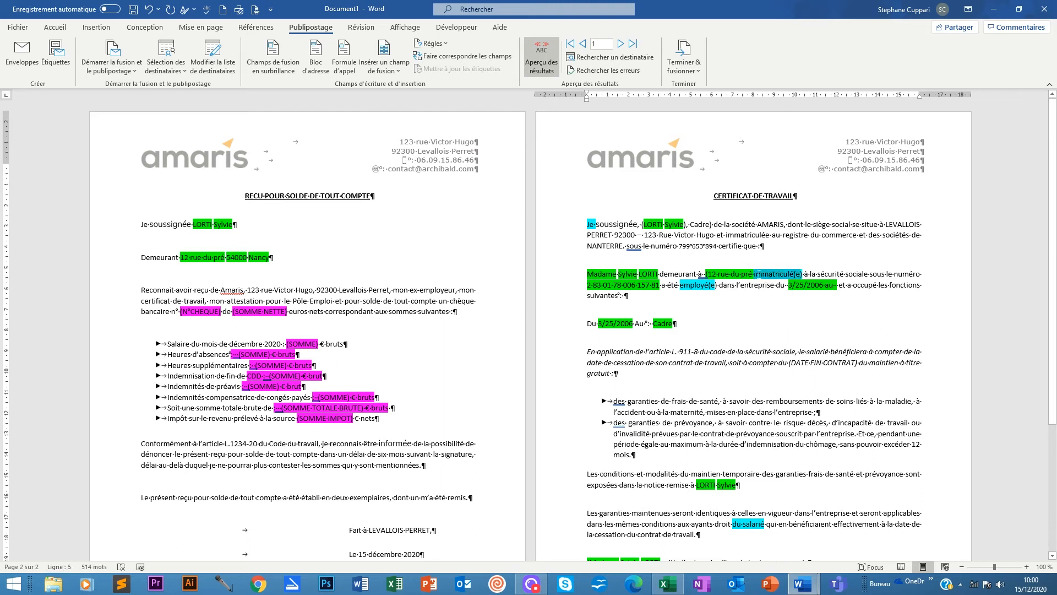
Swap immatriculé(e) for a Civilité IF field: immatriculé for Monsieur, immatriculée otherwise.
click(432, 44)
click(462, 90)
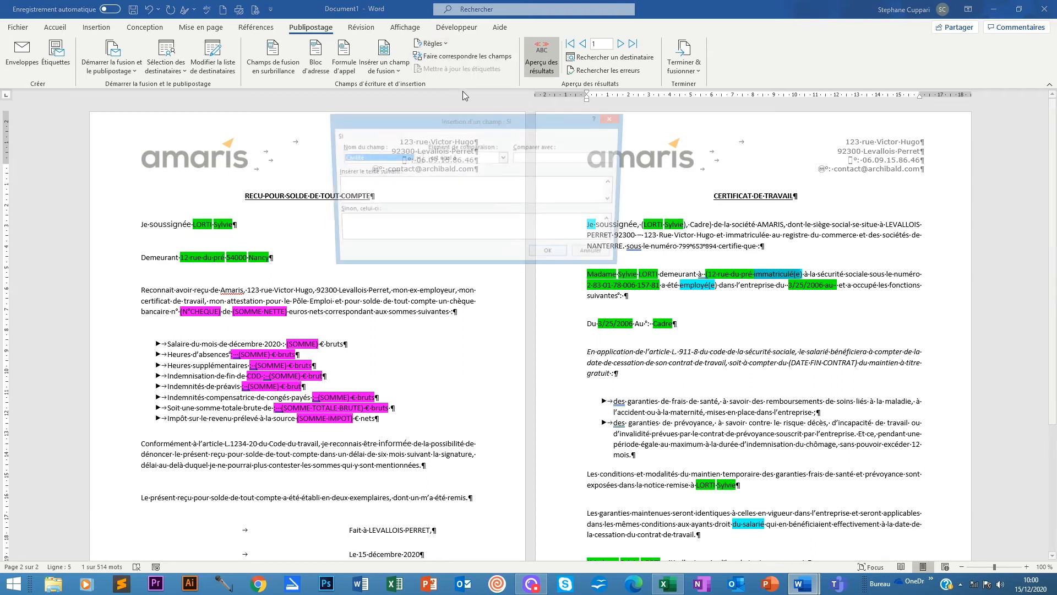
click(542, 158)
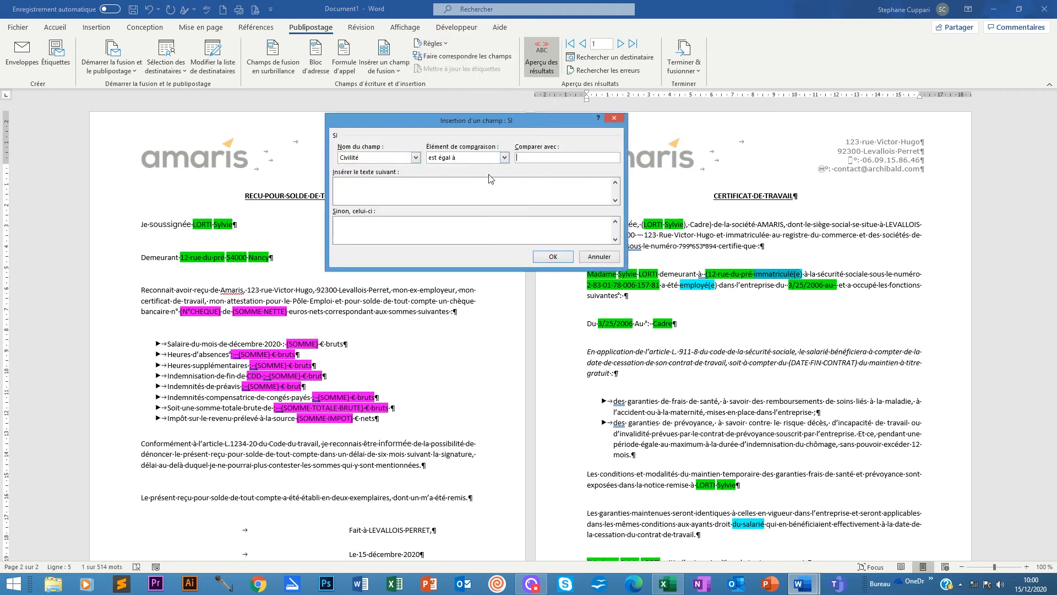
text(Monsieur)
click(400, 184)
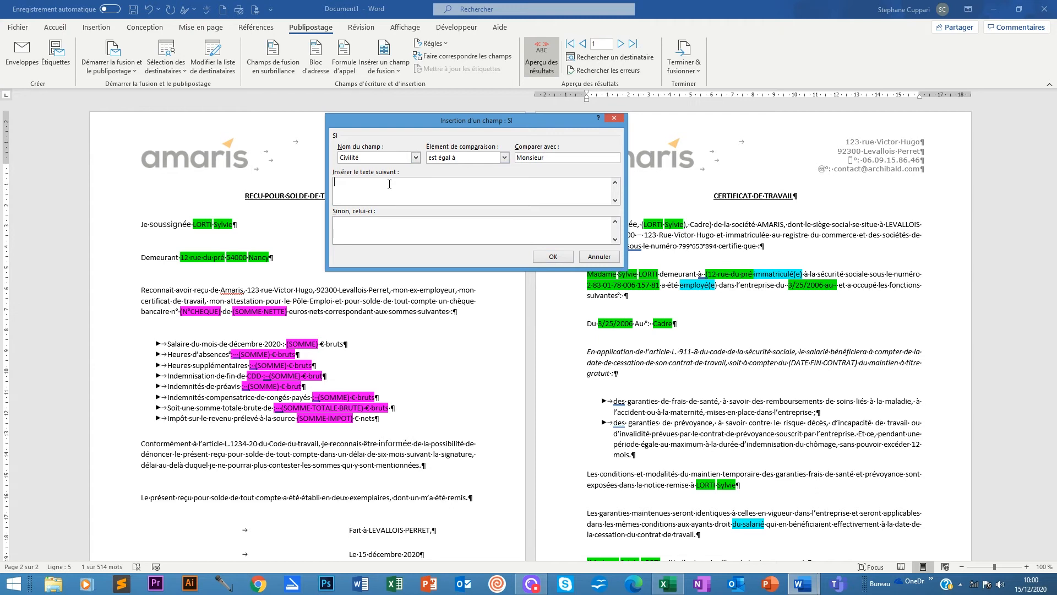
text(immatricul)
text(é)
text(im)
text(matricu)
text(lée)
click(553, 256)
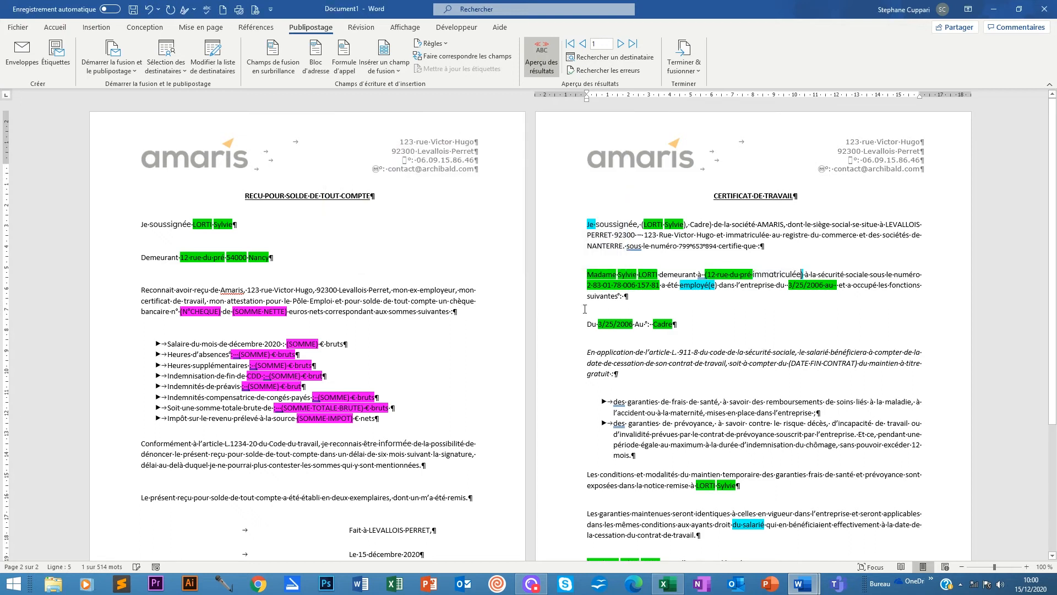
Replace employé(e) with a Civilité IF field: employé for Monsieur, employée otherwise.
drag(682, 285, 680, 285)
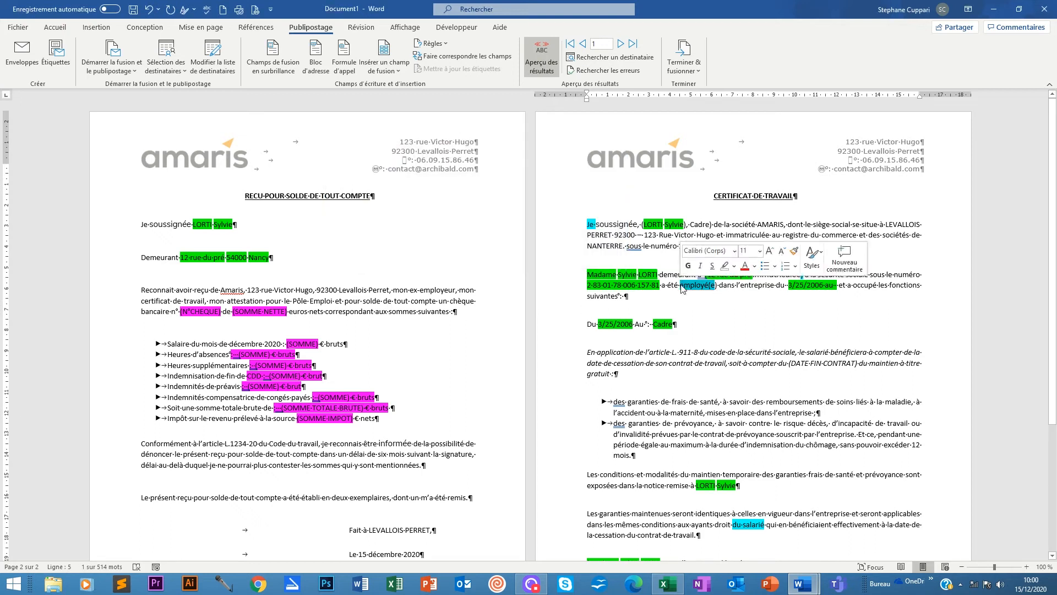
click(426, 43)
click(443, 90)
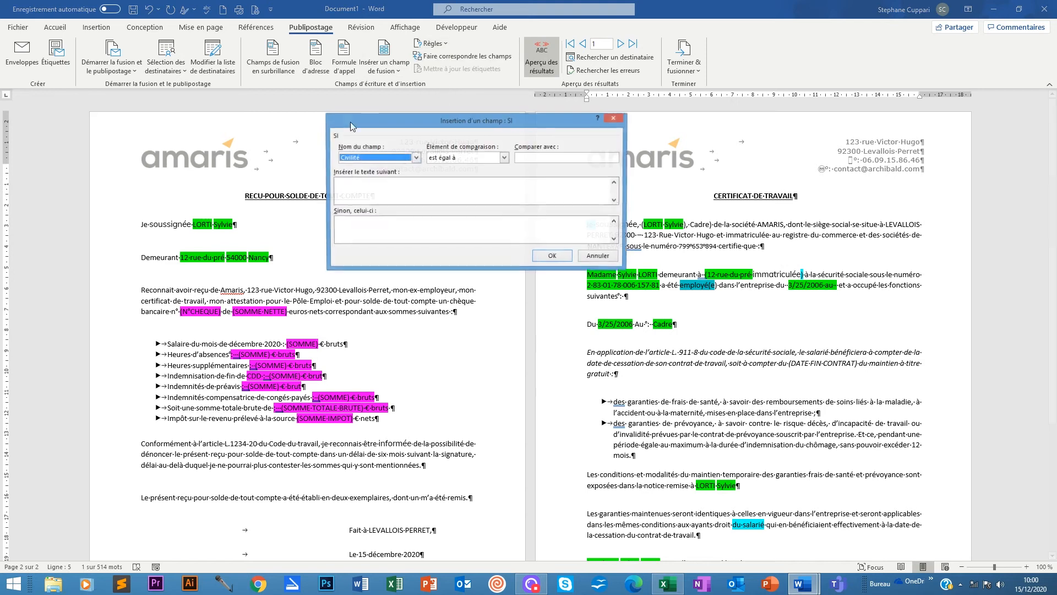
click(533, 157)
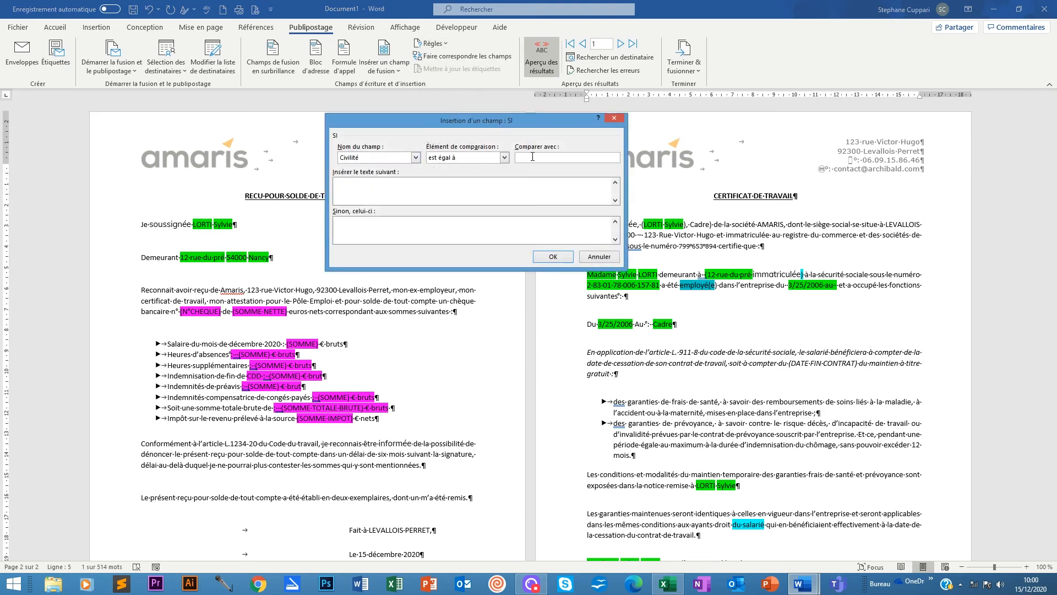
text(Monsieur)
click(353, 190)
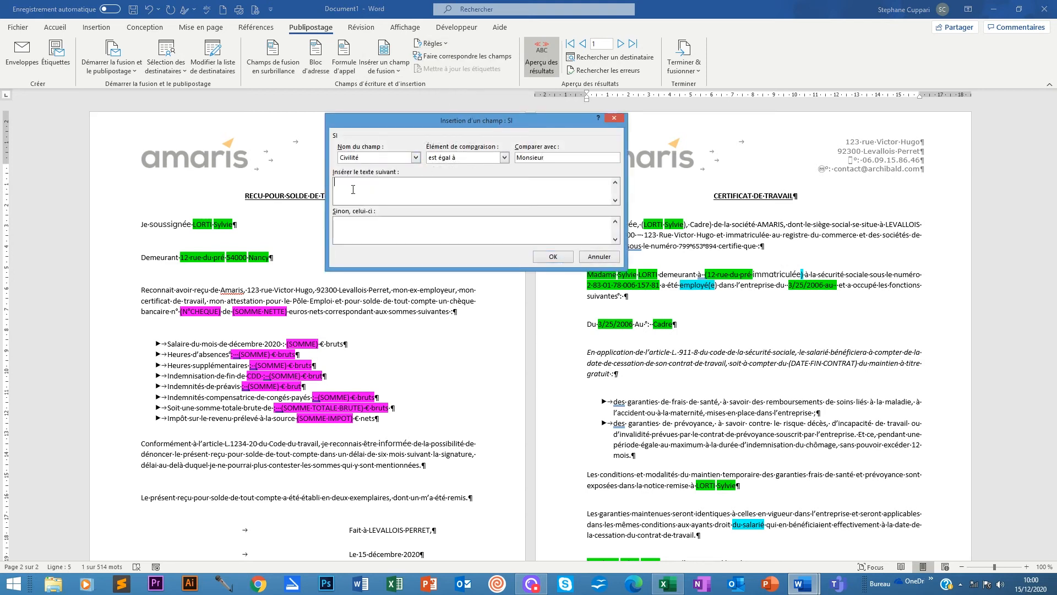
text(employé)
click(347, 235)
text(employée)
click(553, 257)
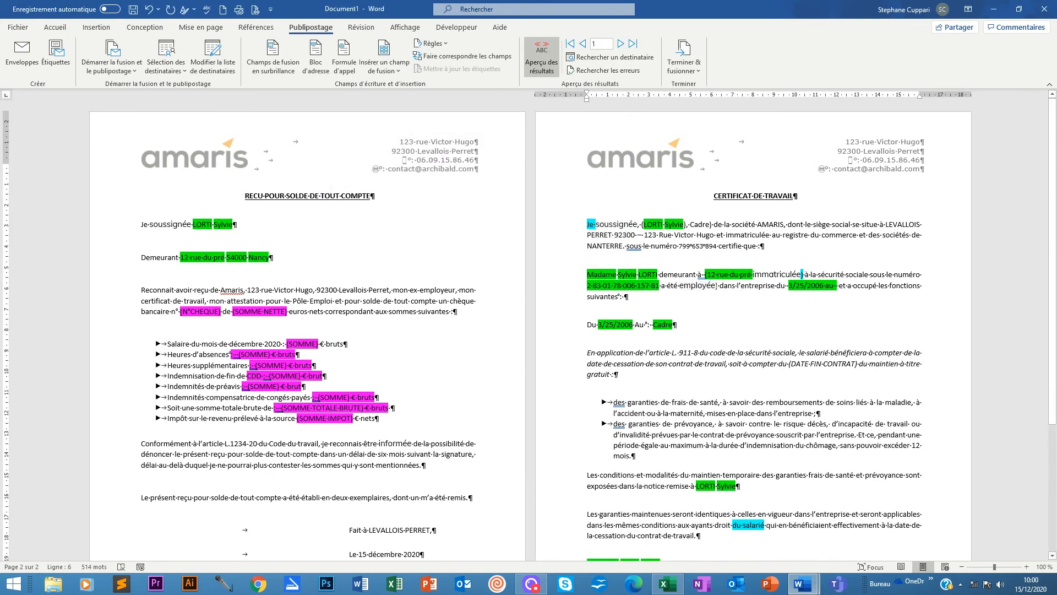
Delete the leftover closing parenthesis after the new employé field.
key(BackSpace)
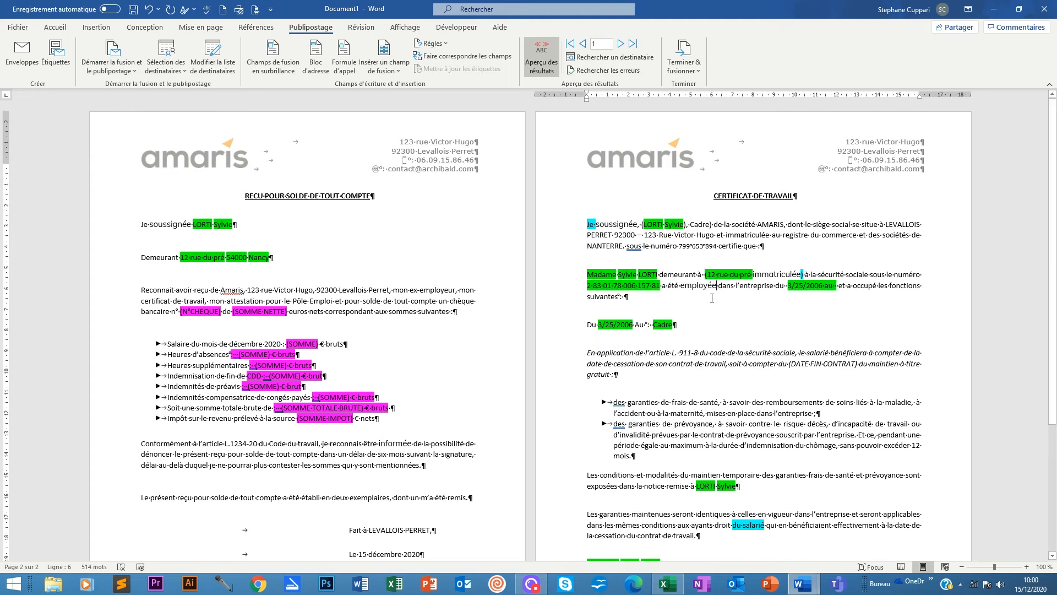
scroll(712, 298, down, 2)
scroll(670, 280, down, 5)
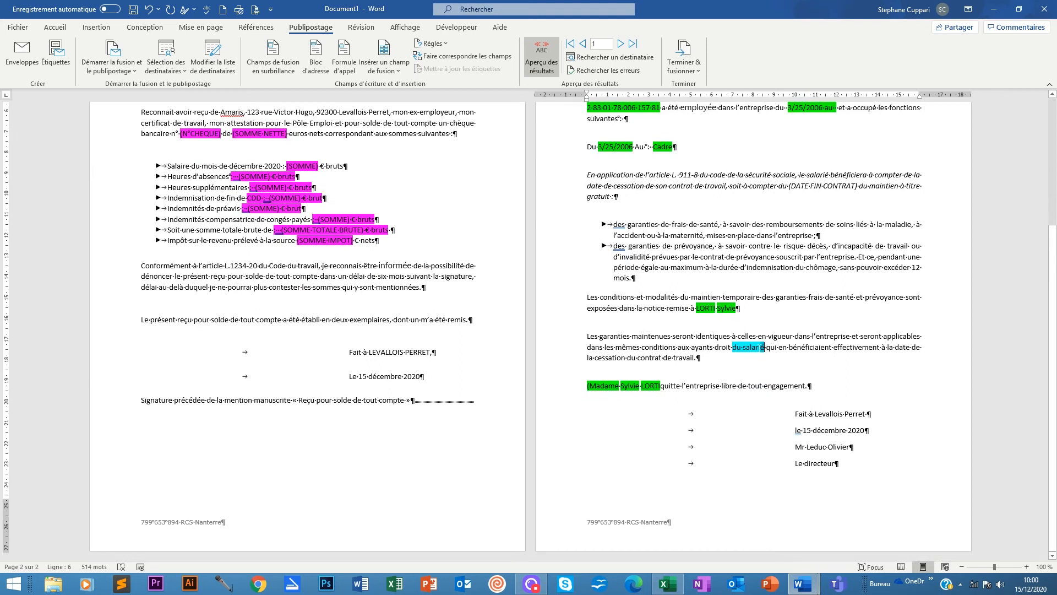
Select the phrase 'du salarié' in the certificate's guarantees paragraph.
drag(742, 348, 742, 354)
click(735, 354)
click(741, 347)
drag(732, 347, 766, 347)
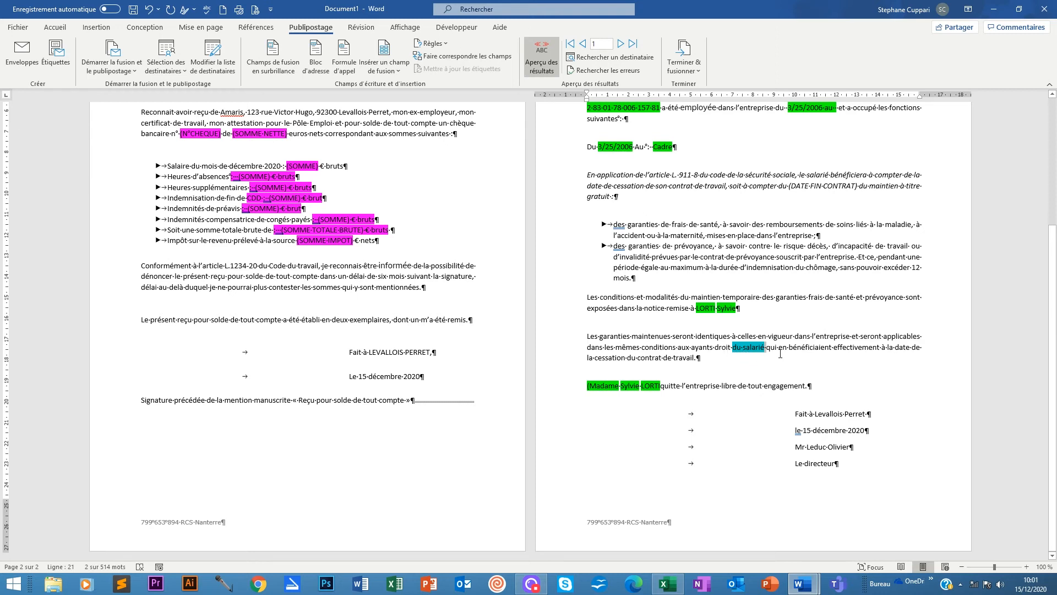
Insert a Civilité IF field: 'du salarié' for Monsieur, 'de la salariée' otherwise.
click(432, 43)
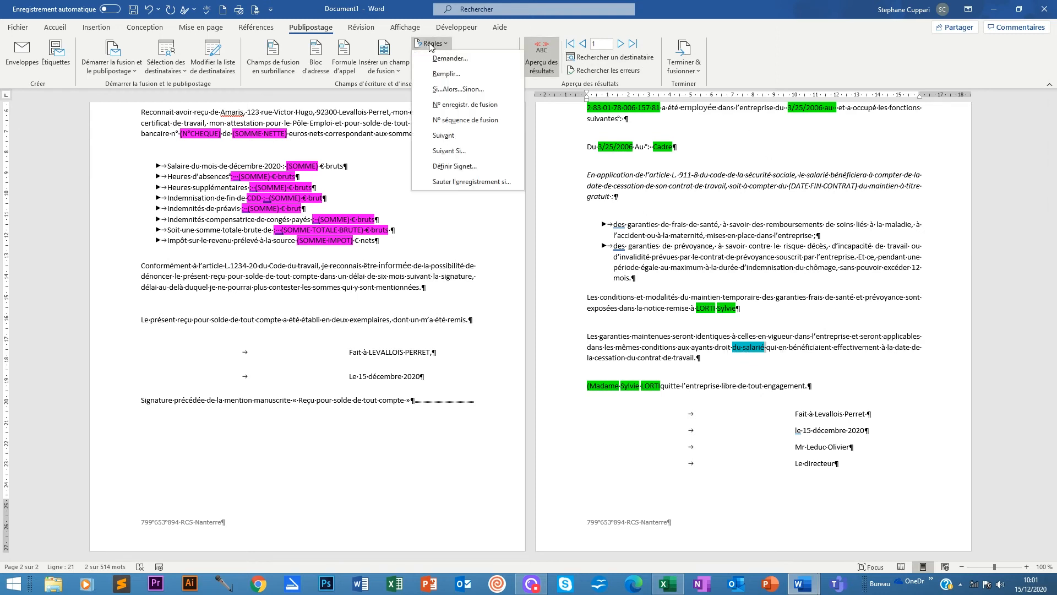
click(454, 90)
click(541, 158)
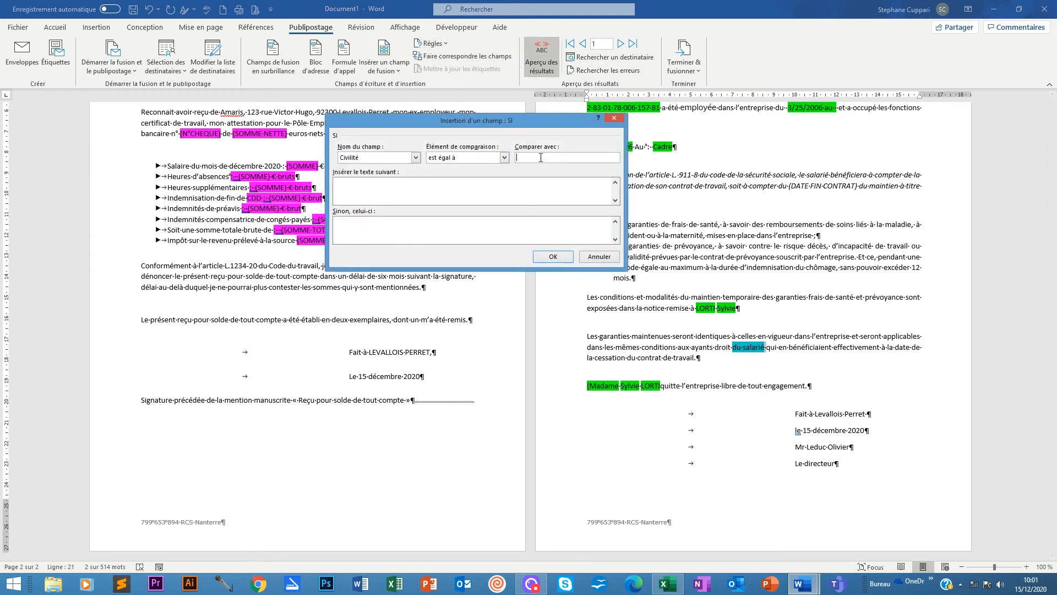
text(Monsieur)
click(387, 187)
text(C)
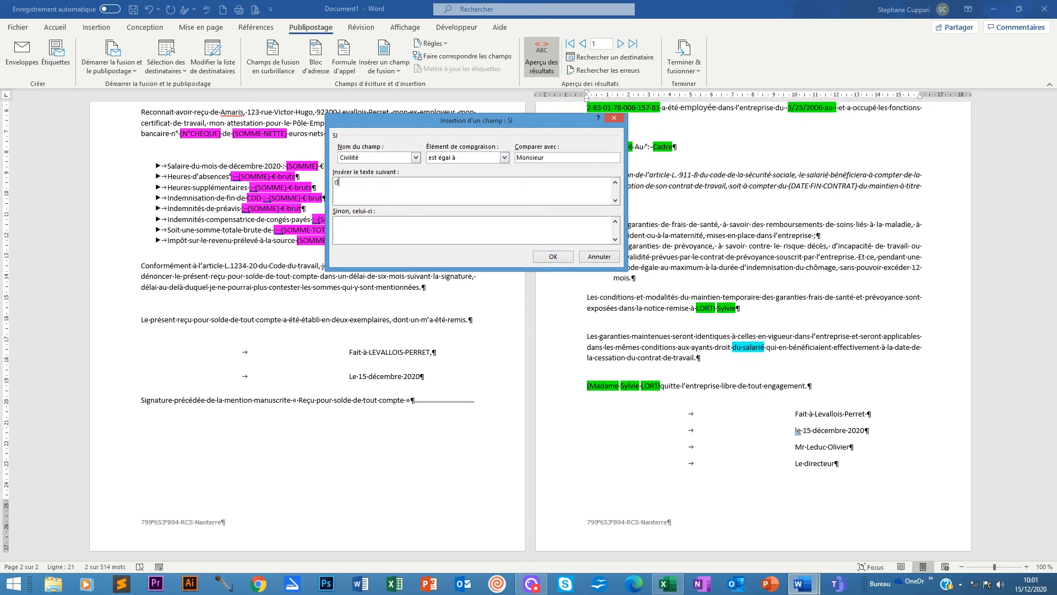
text(u salarie)
text(de la salrié)
key(BackSpace)
key(BackSpace)
text(ariée)
click(538, 258)
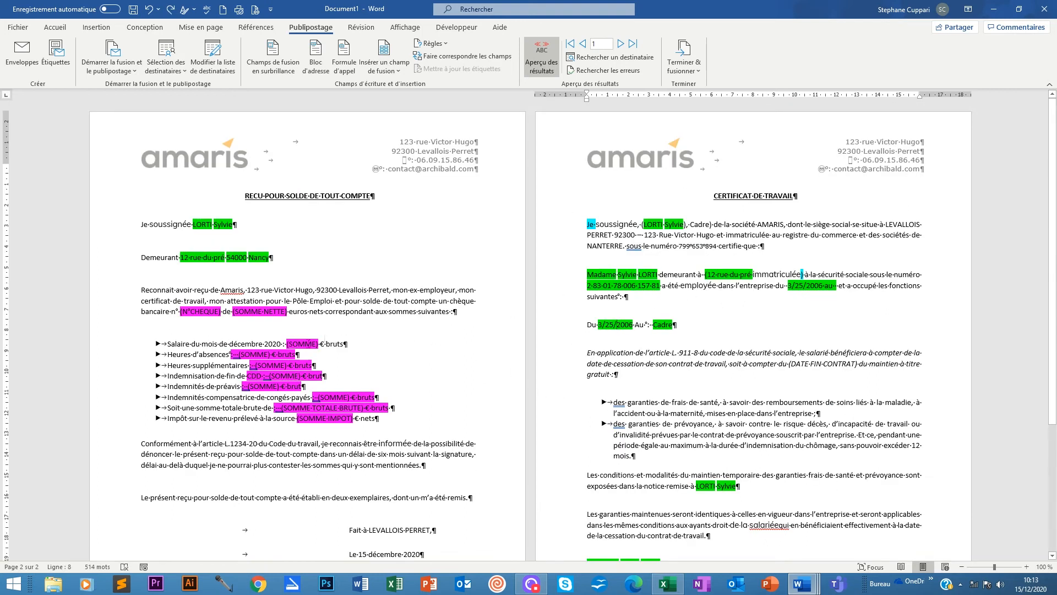
Advance the preview two records to record 3, a man, and check the masculine wording.
scroll(693, 324, down, 1)
scroll(693, 324, down, 2)
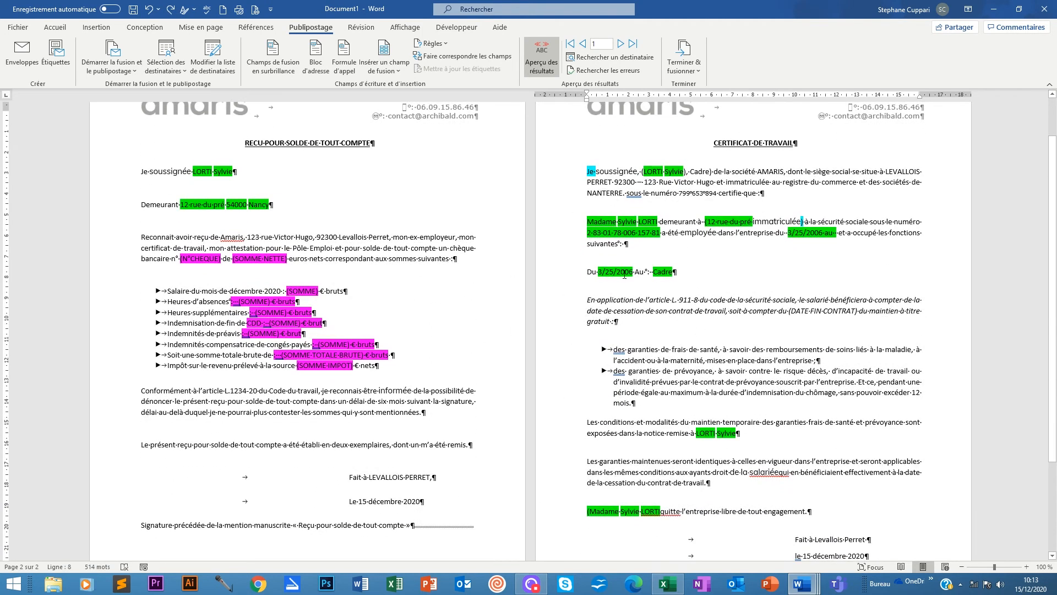
scroll(665, 197, up, 3)
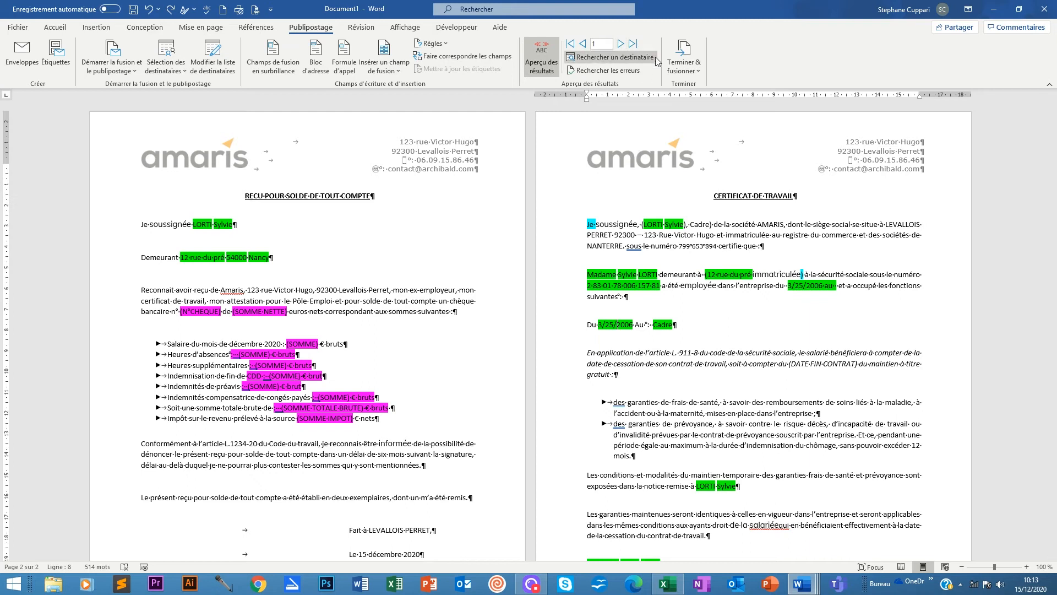
click(620, 45)
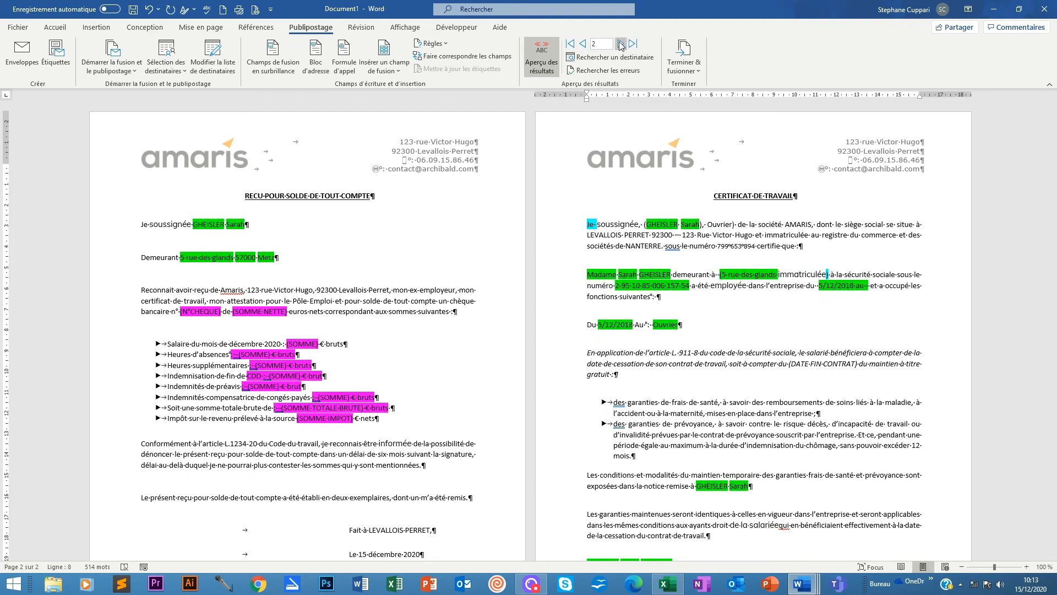
click(621, 45)
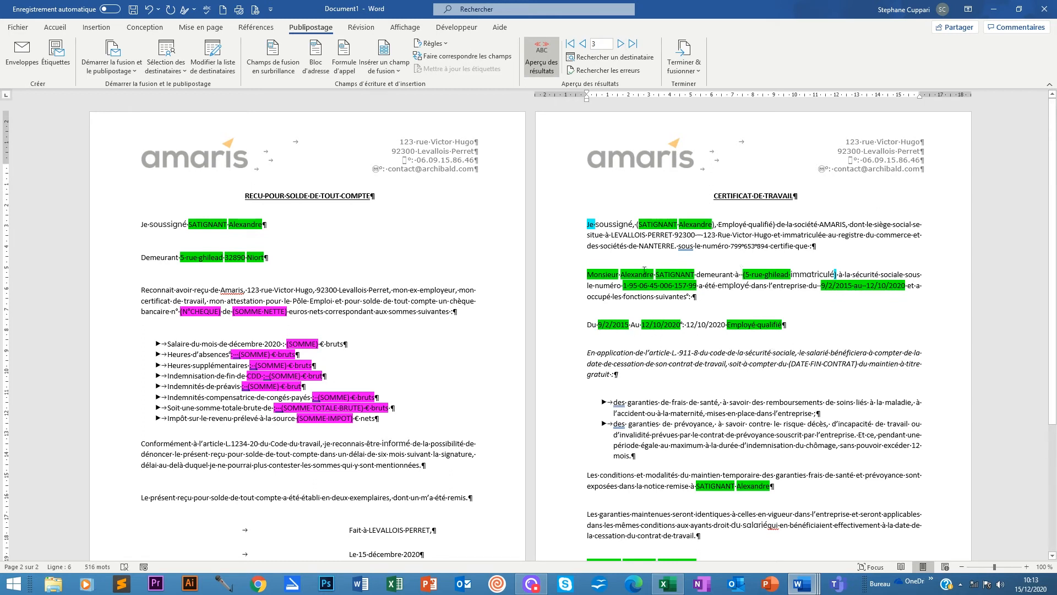
scroll(644, 270, down, 6)
scroll(421, 379, up, 4)
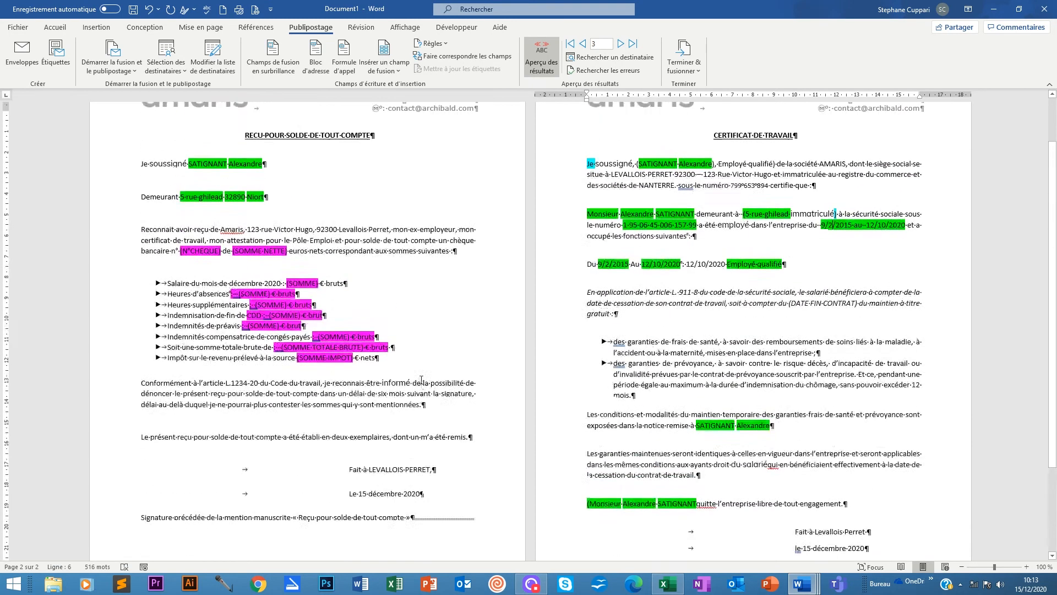
scroll(752, 295, up, 2)
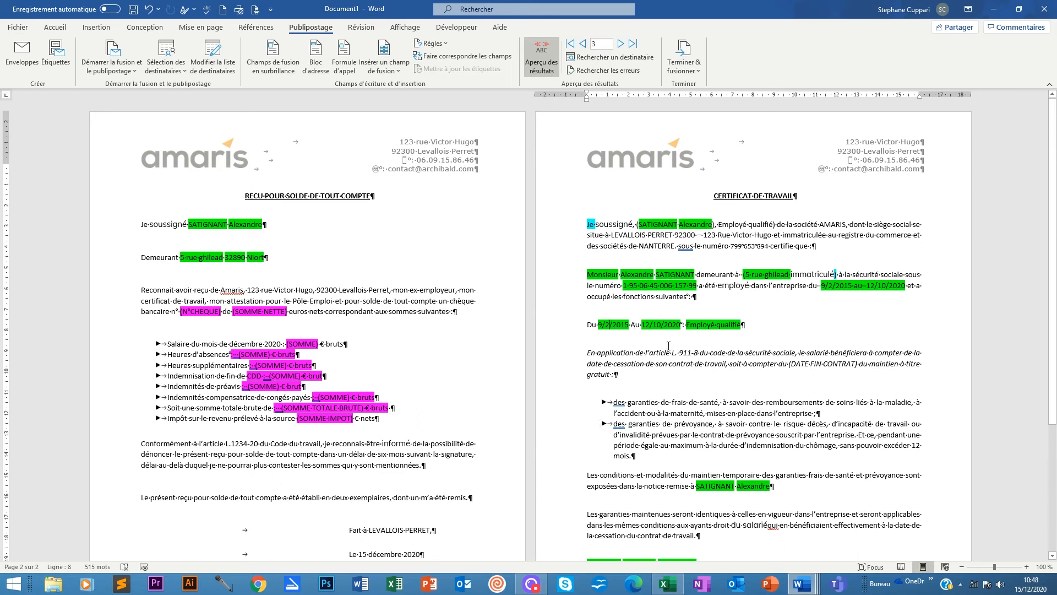
Toggle the field code of the start date after 'Du' in the certificate.
right_click(611, 325)
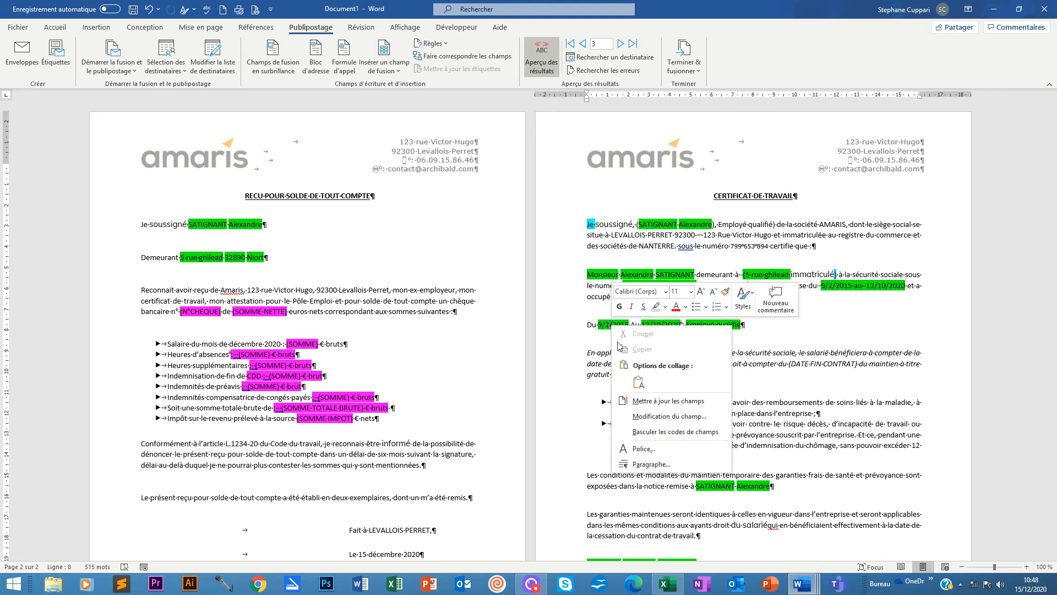
click(672, 433)
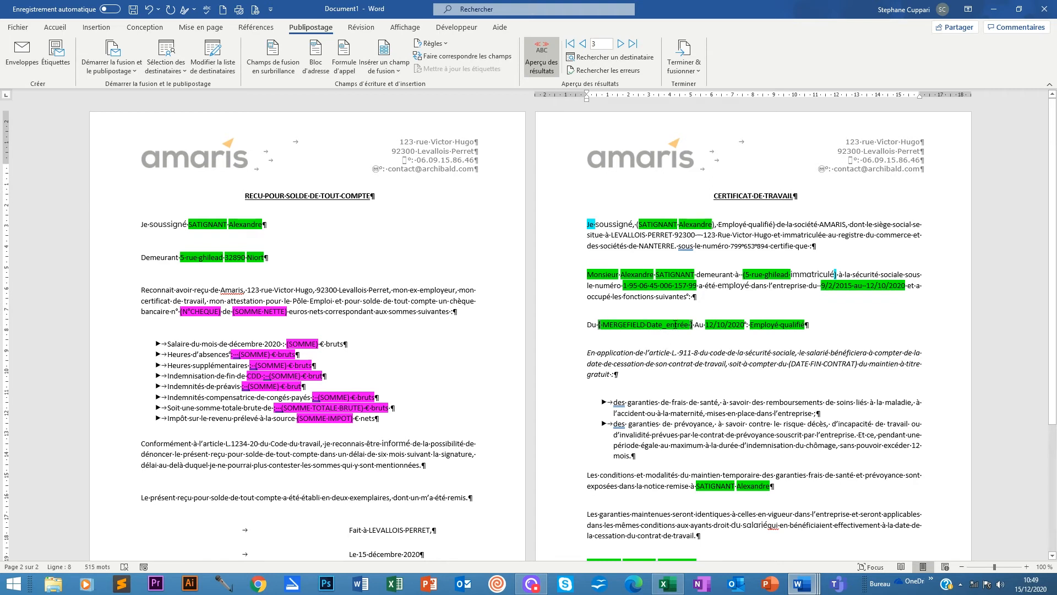
Edit the field into a Date field formatted dd.MM.yyyy, preserving formatting on update.
right_click(644, 325)
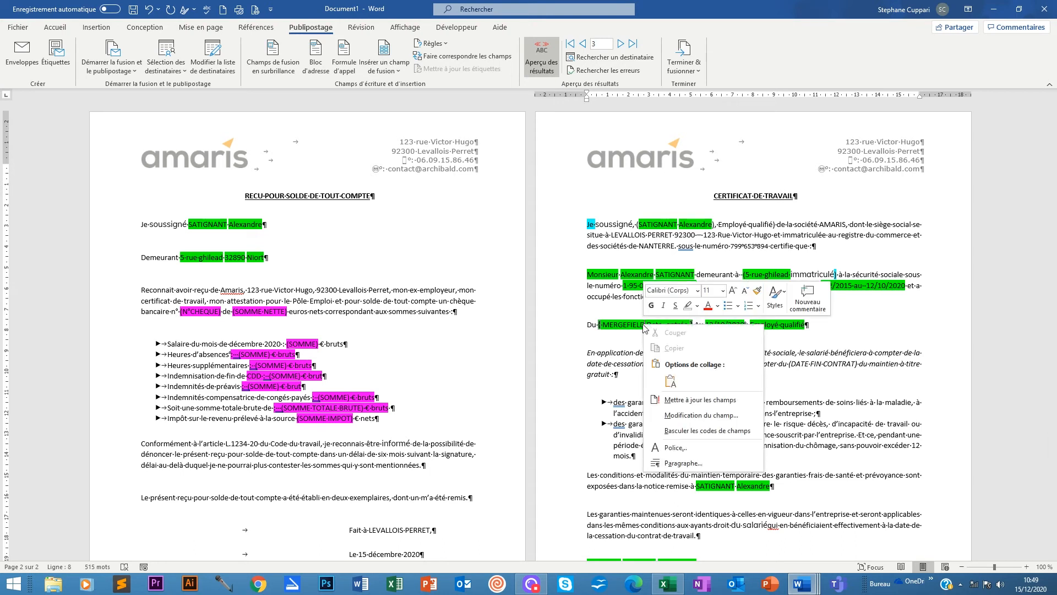
click(689, 417)
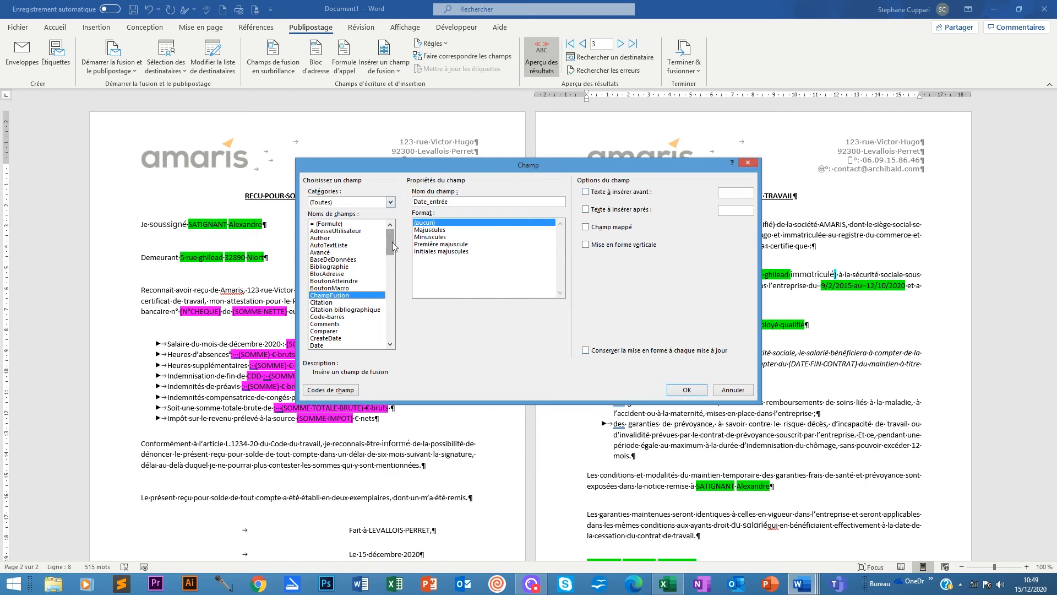
drag(392, 242, 396, 269)
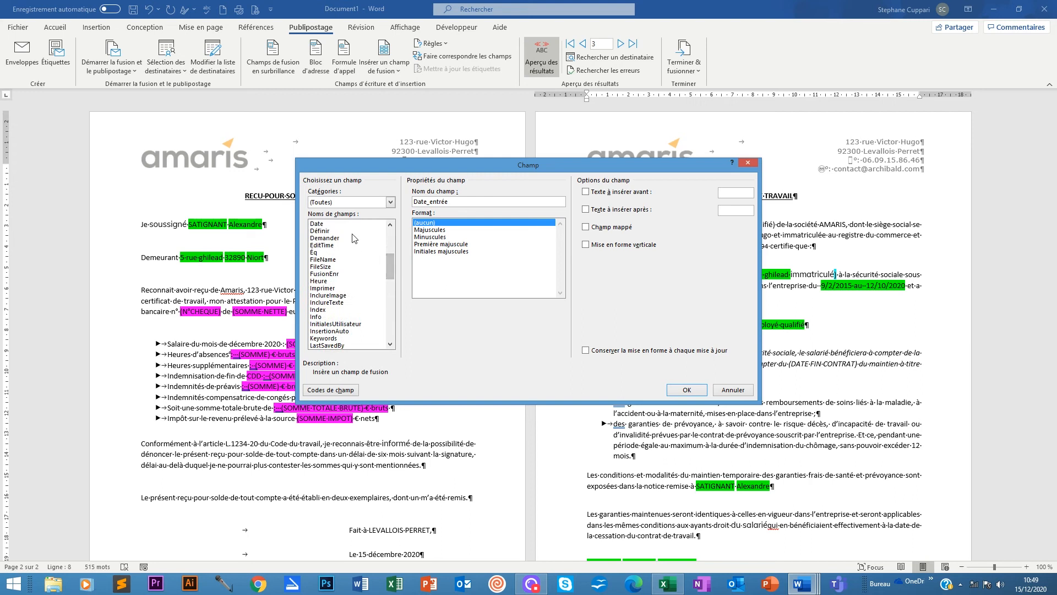
click(319, 224)
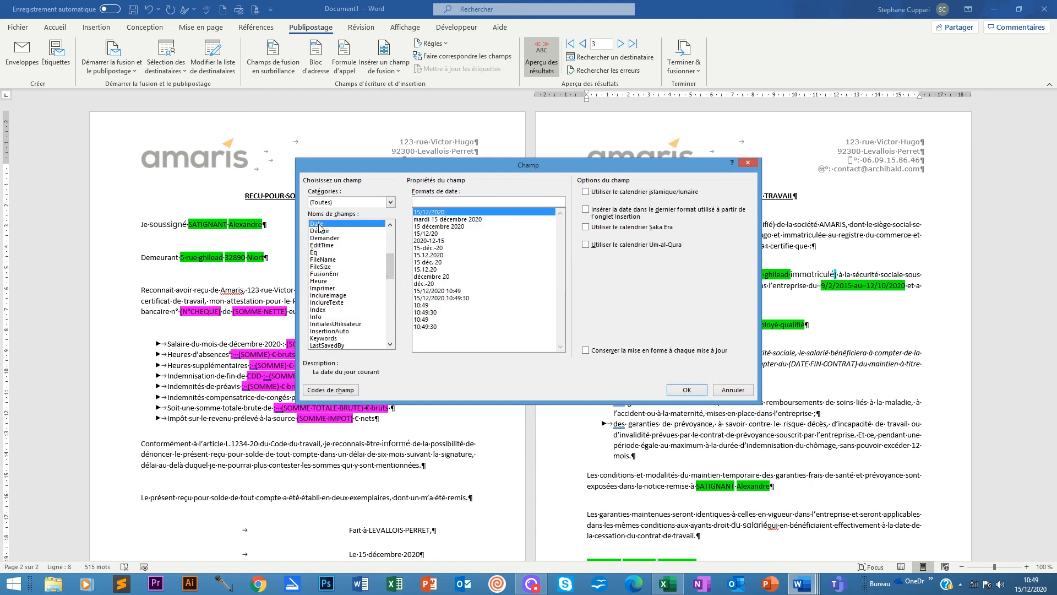
click(432, 227)
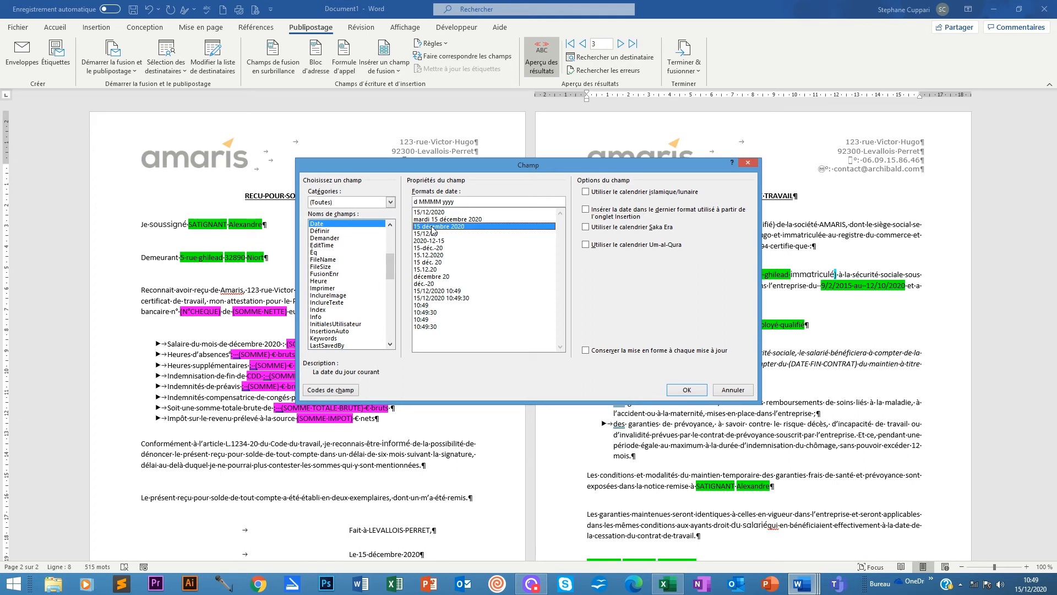
click(433, 234)
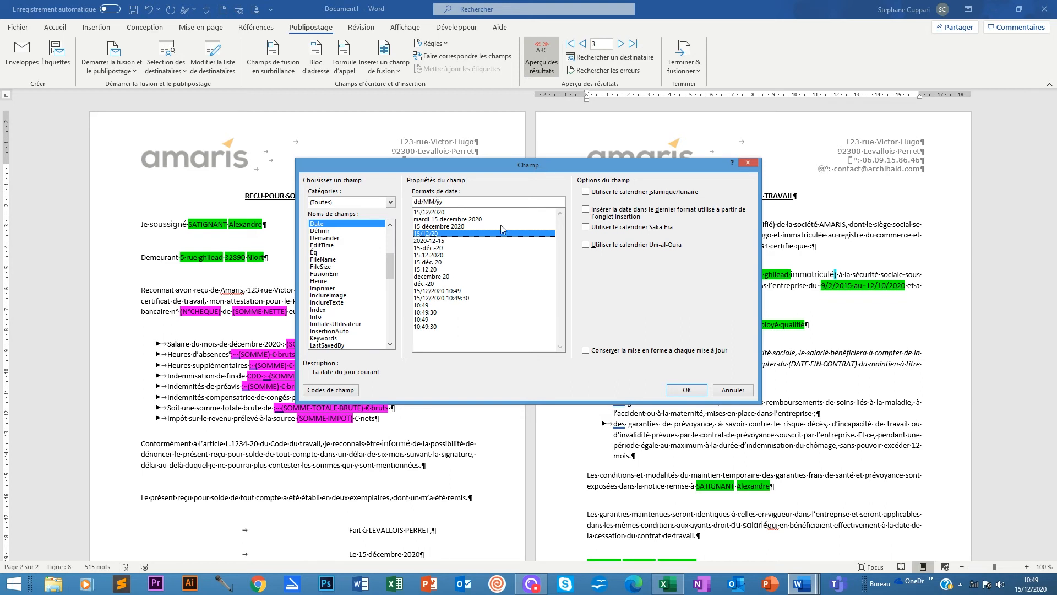
click(429, 255)
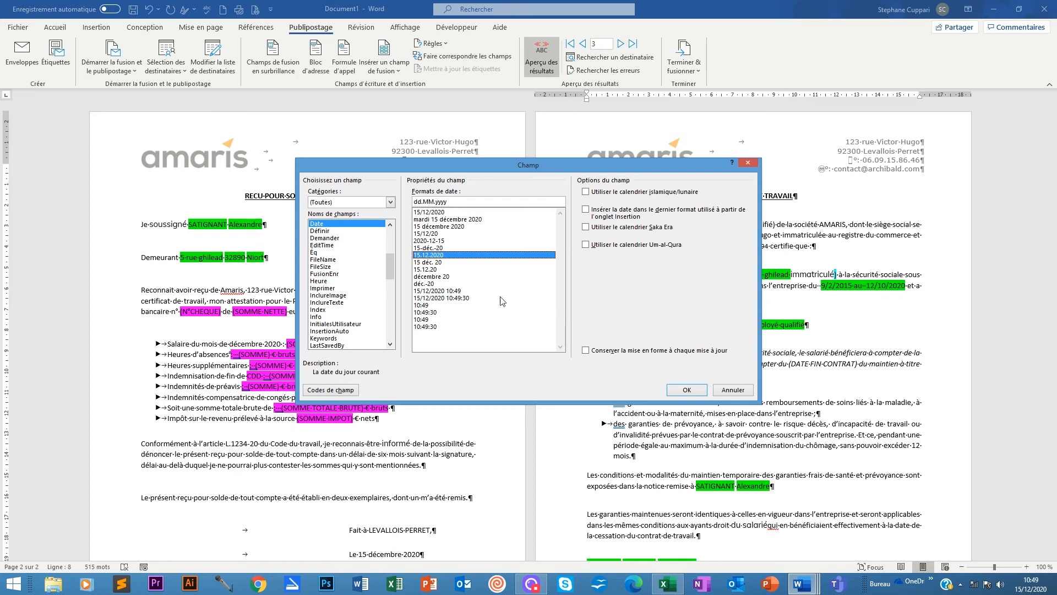
click(586, 351)
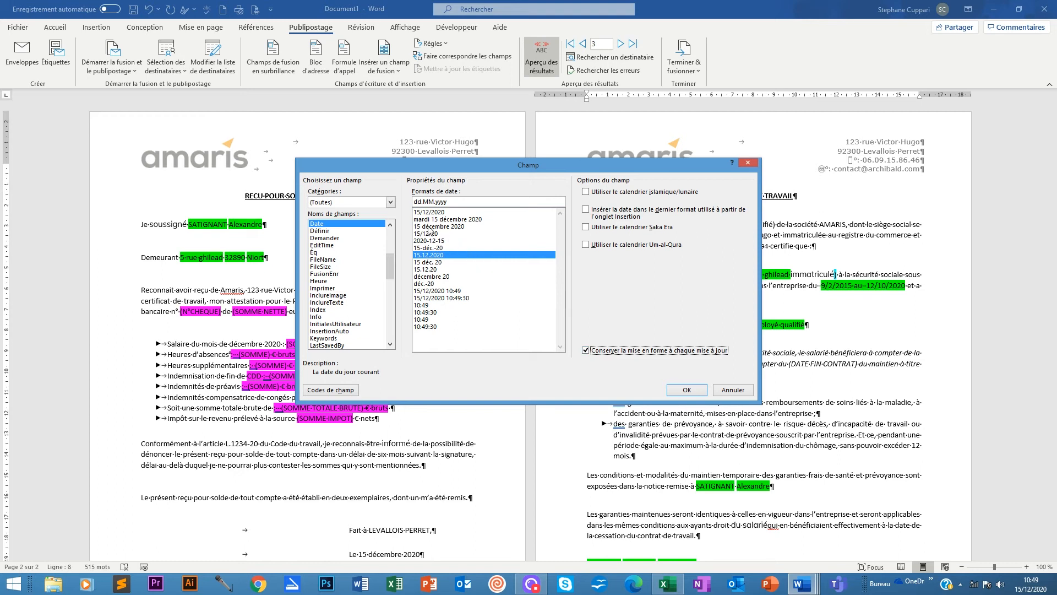
Copy the field code DATE \@ "dd.MM.yyyy", then insert the date field.
click(342, 392)
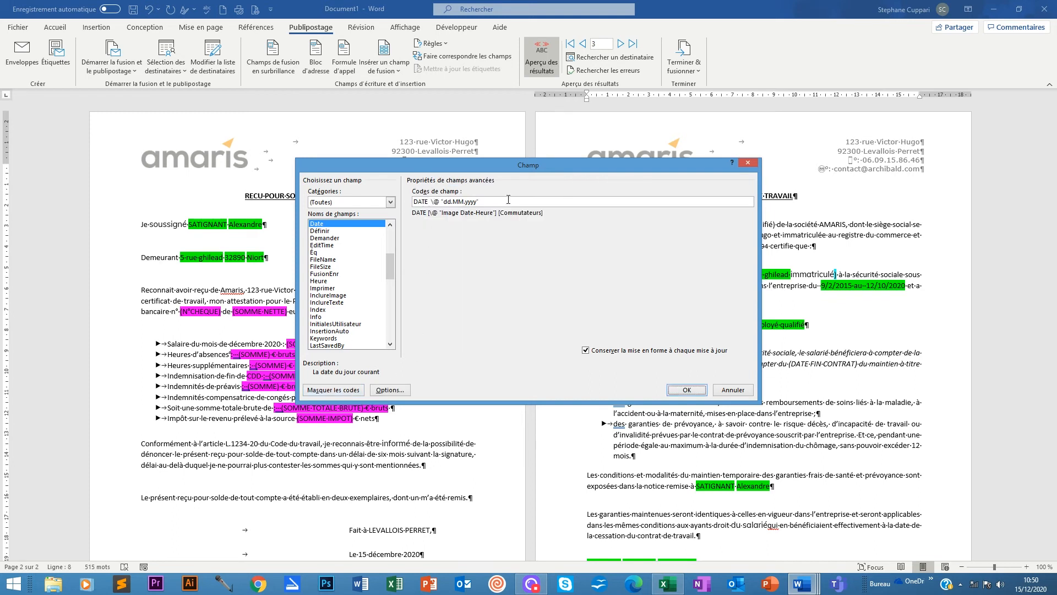
drag(496, 202, 414, 202)
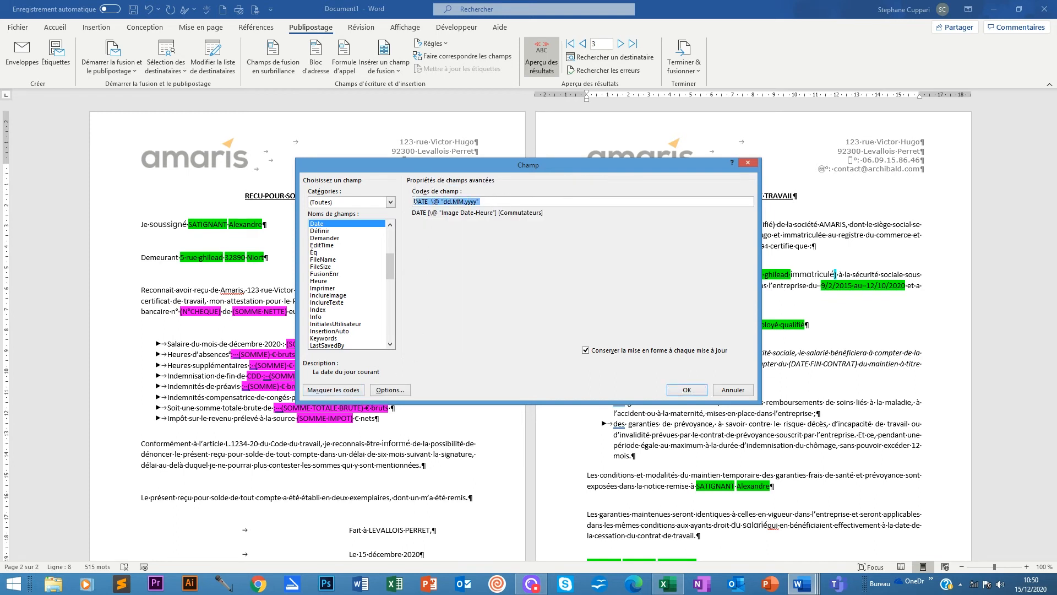
right_click(454, 202)
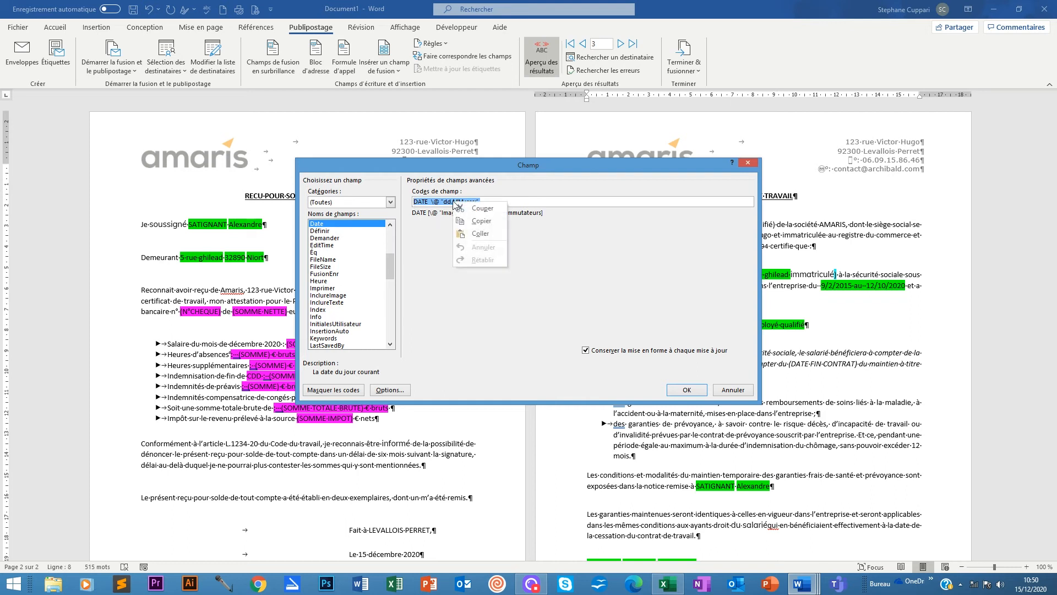
click(480, 221)
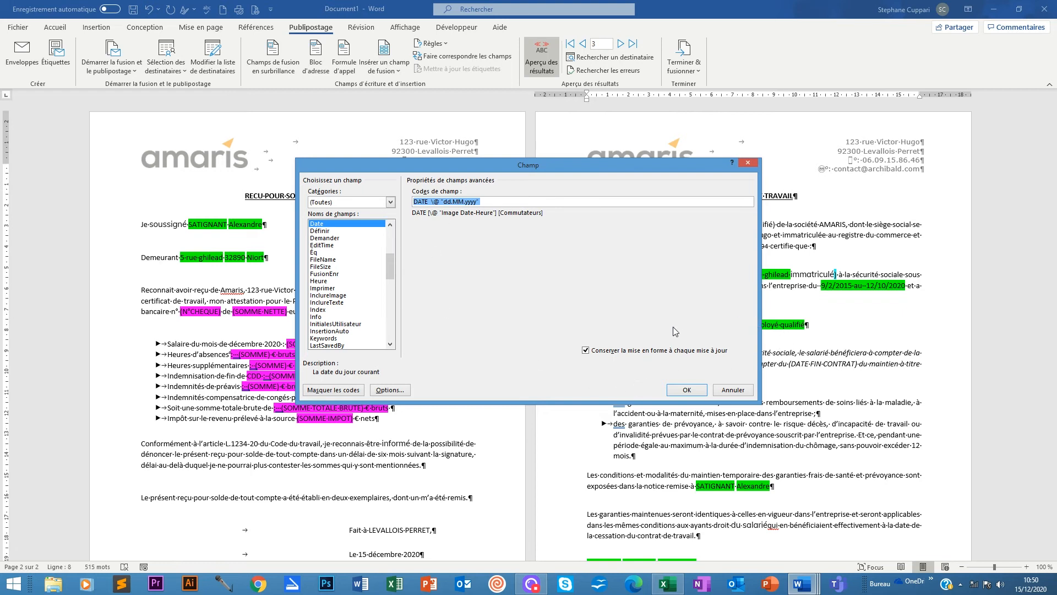
click(687, 391)
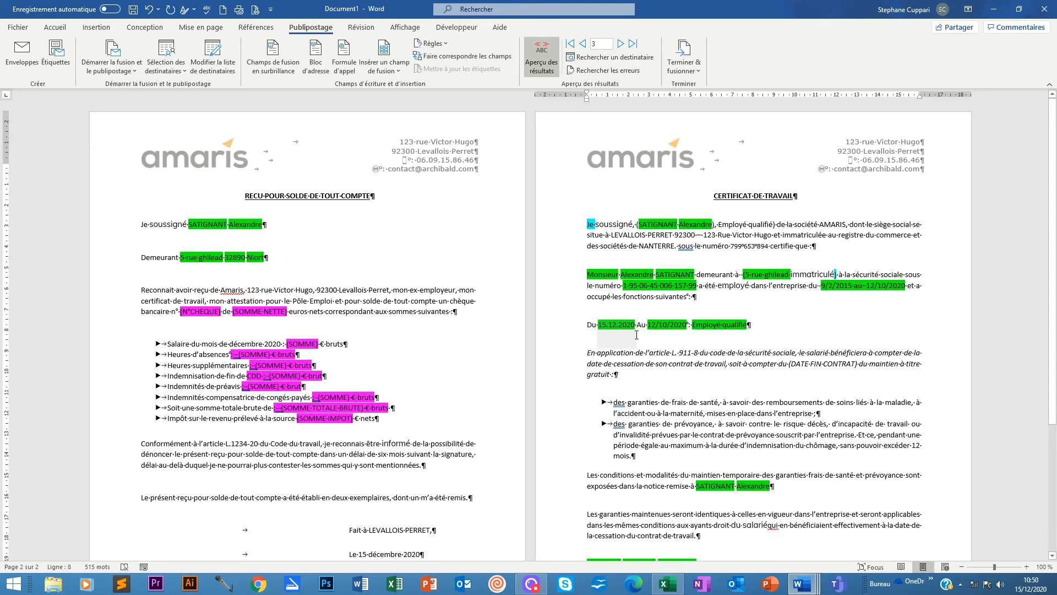
Show the Du date's field code and undo back to the MERGEFIELD Date_entrée code.
right_click(612, 326)
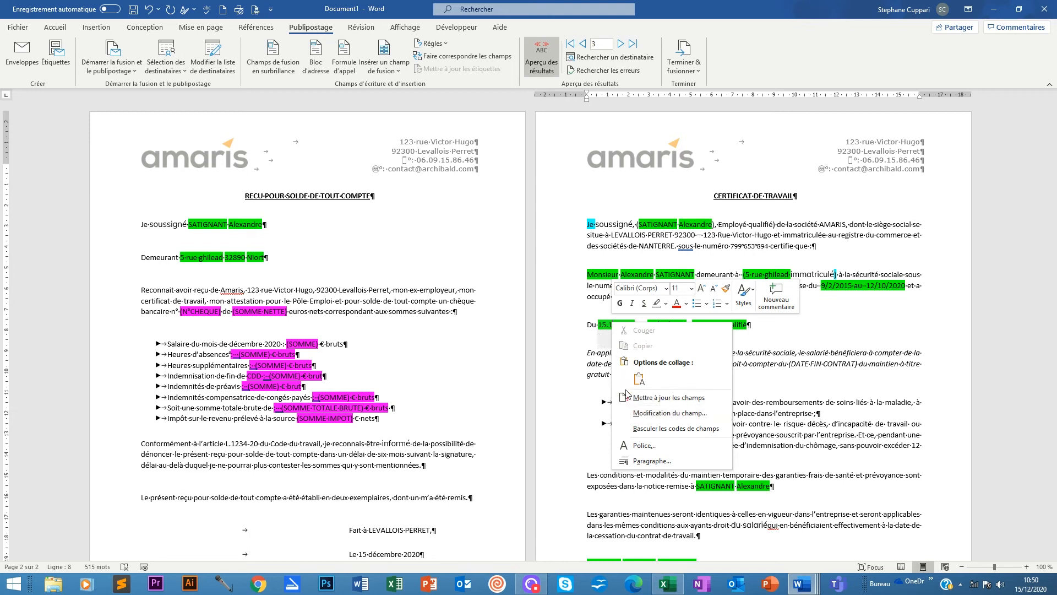
click(662, 430)
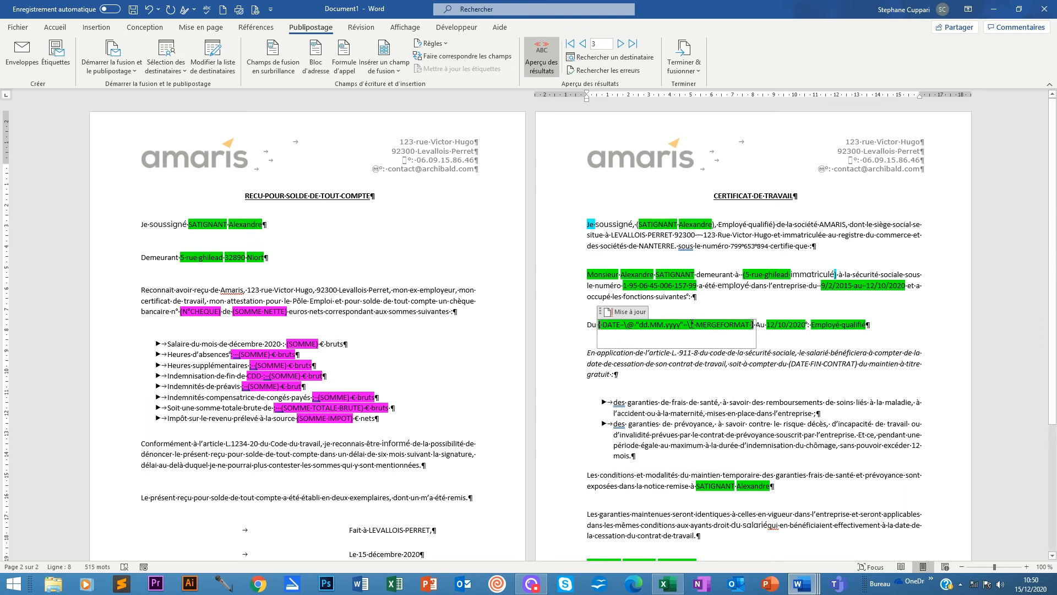
click(602, 324)
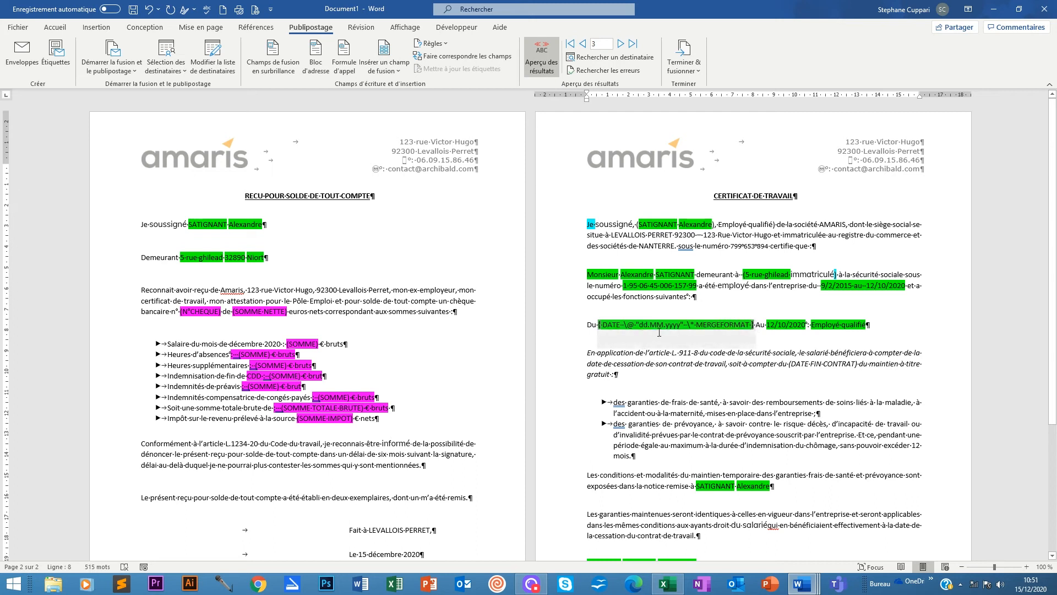
key(ctrl+z)
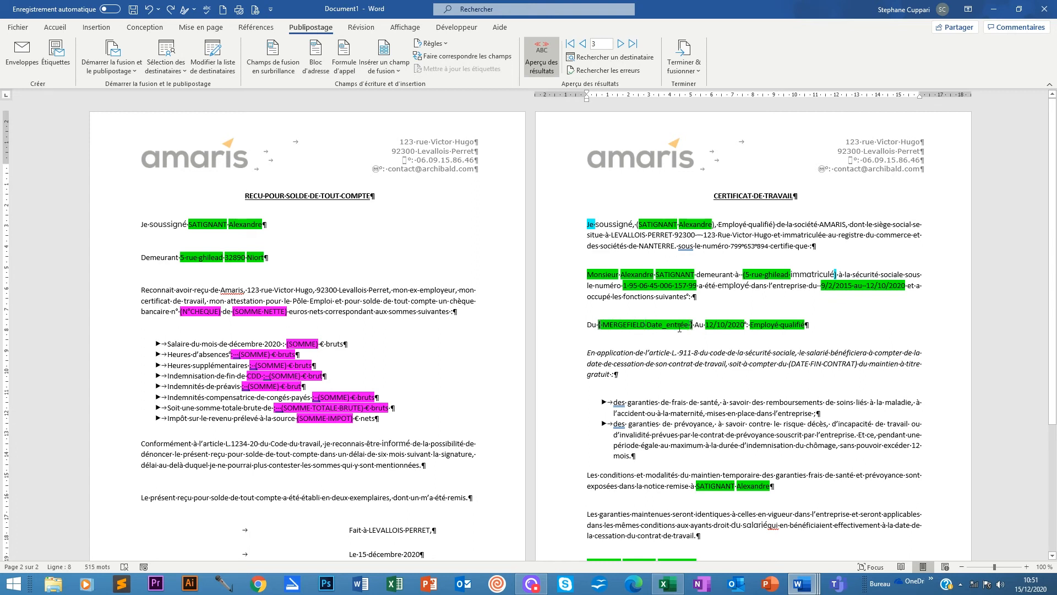
click(171, 10)
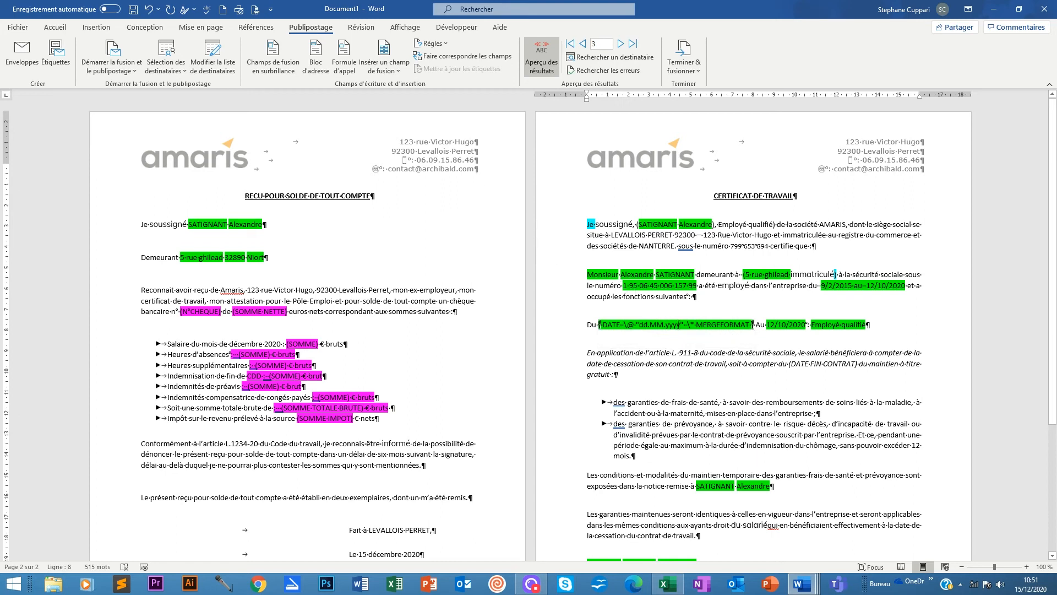
key(ctrl+z)
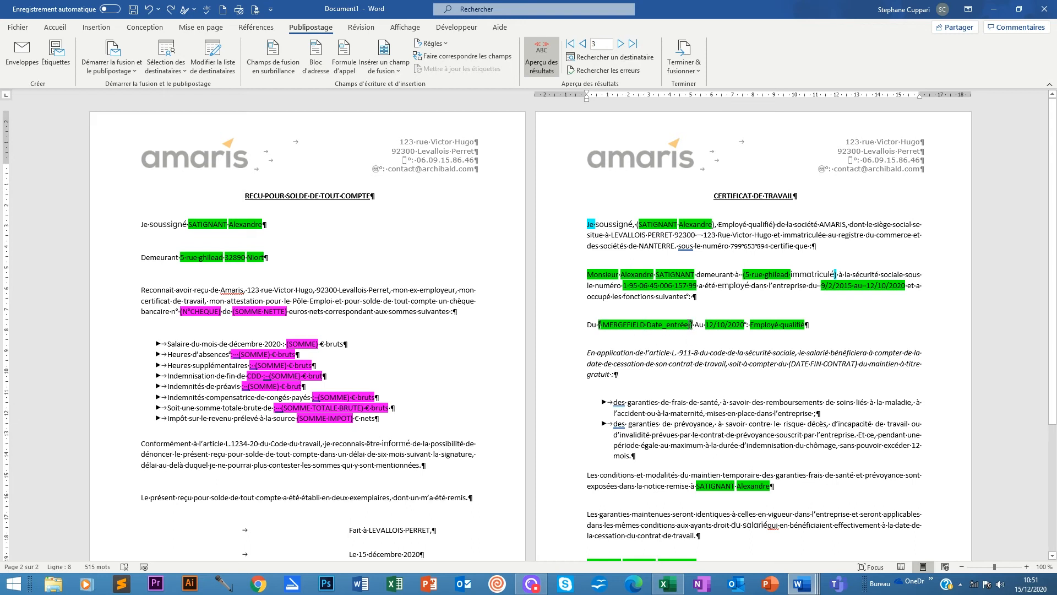
Paste DATE \@ "dd.MM.yyyy" into the Date_entrée field and turn off Preview Results.
right_click(690, 325)
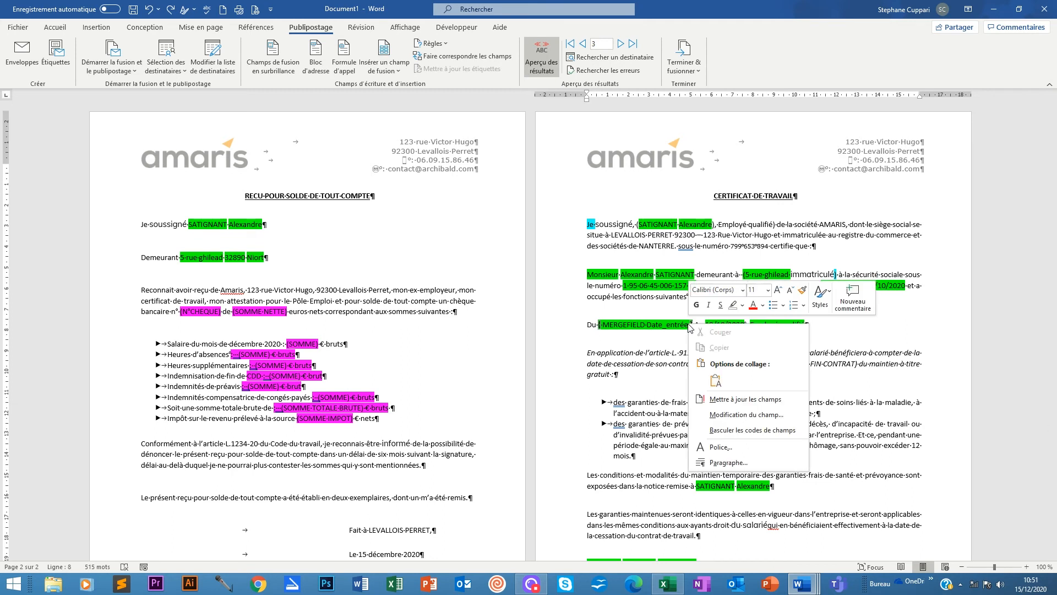
click(715, 380)
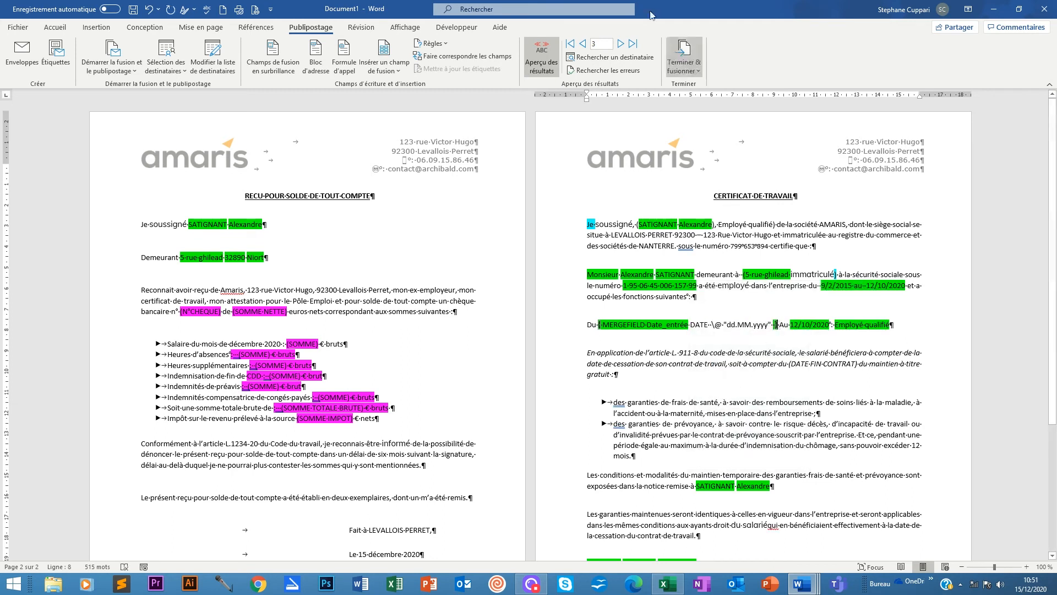
click(549, 57)
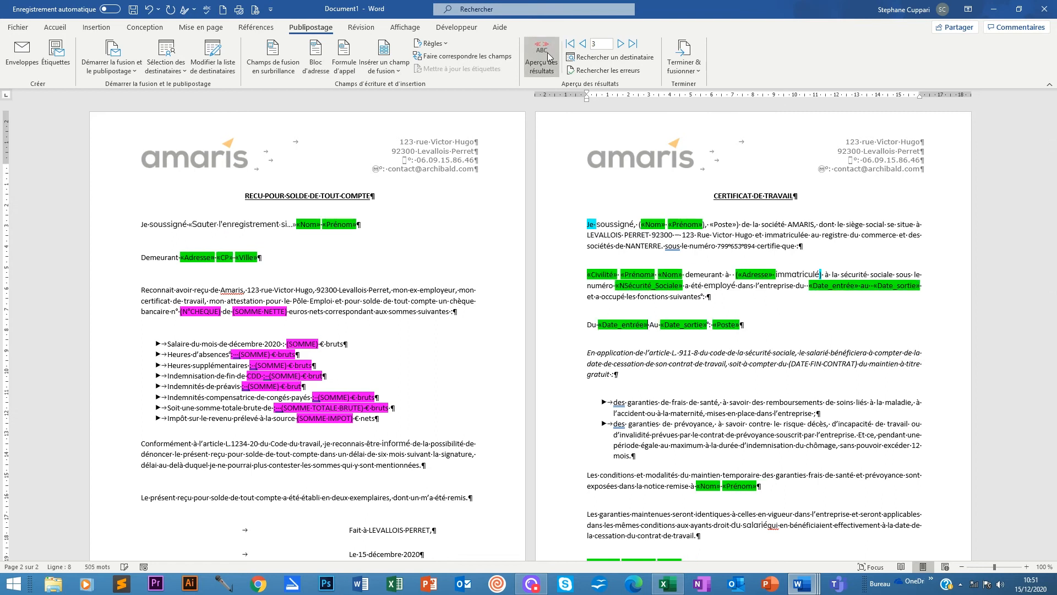
Turn the merge preview back on so the entry date reads 02.09.2015.
click(548, 56)
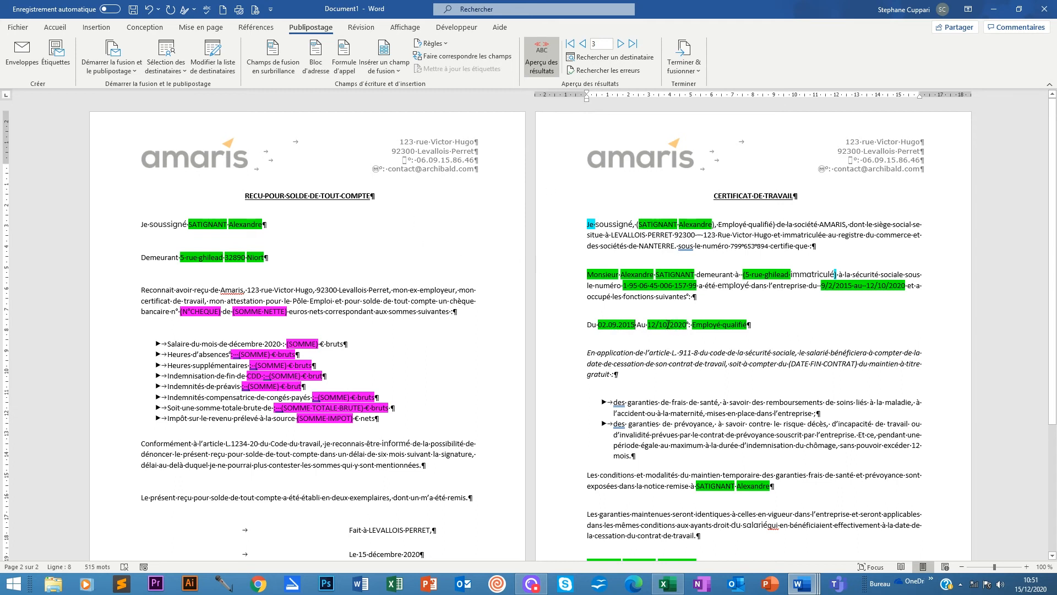
right_click(668, 324)
click(656, 324)
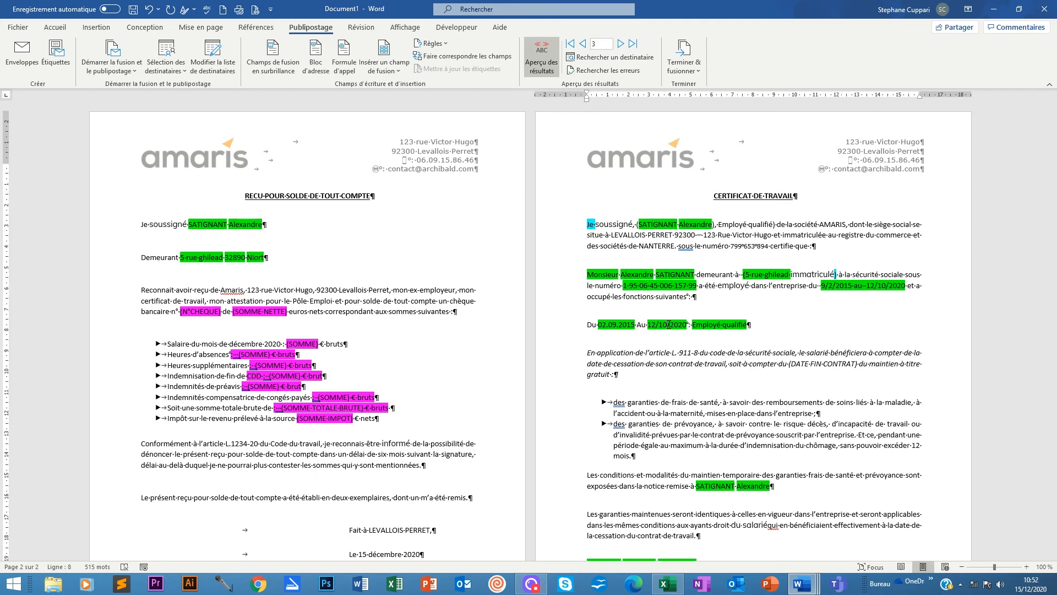
Add the dd.MM.yyyy switch to the Date_sortie field so the Au date reads 10.12.2020.
right_click(669, 324)
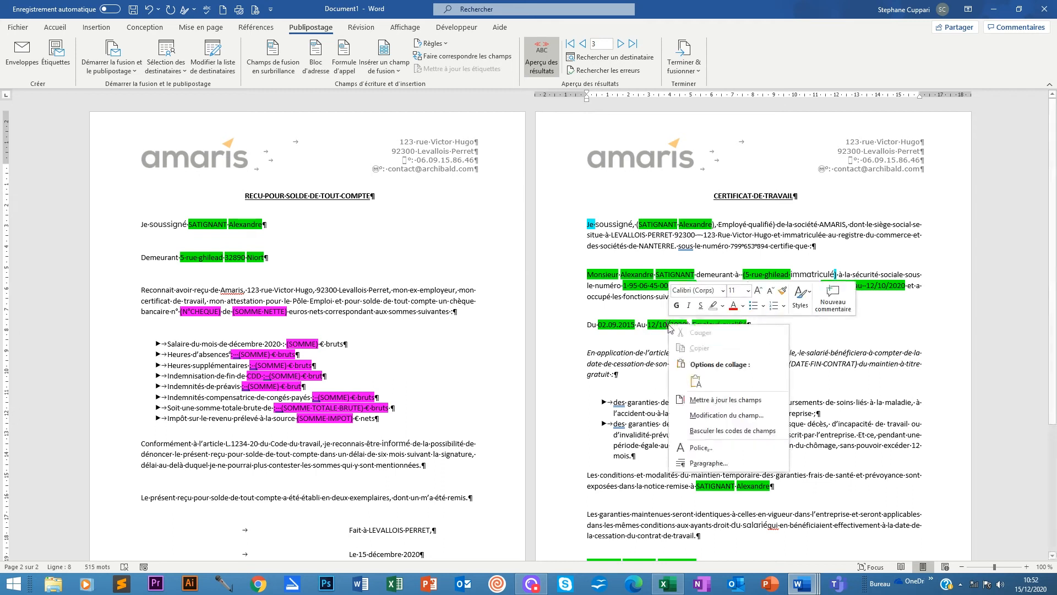
click(707, 432)
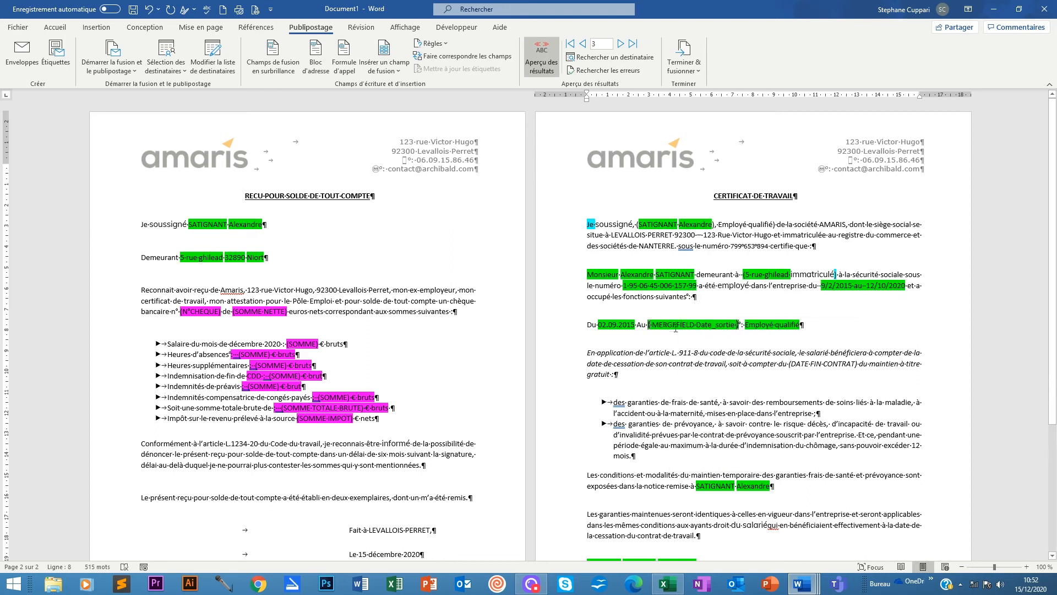
right_click(736, 325)
click(763, 382)
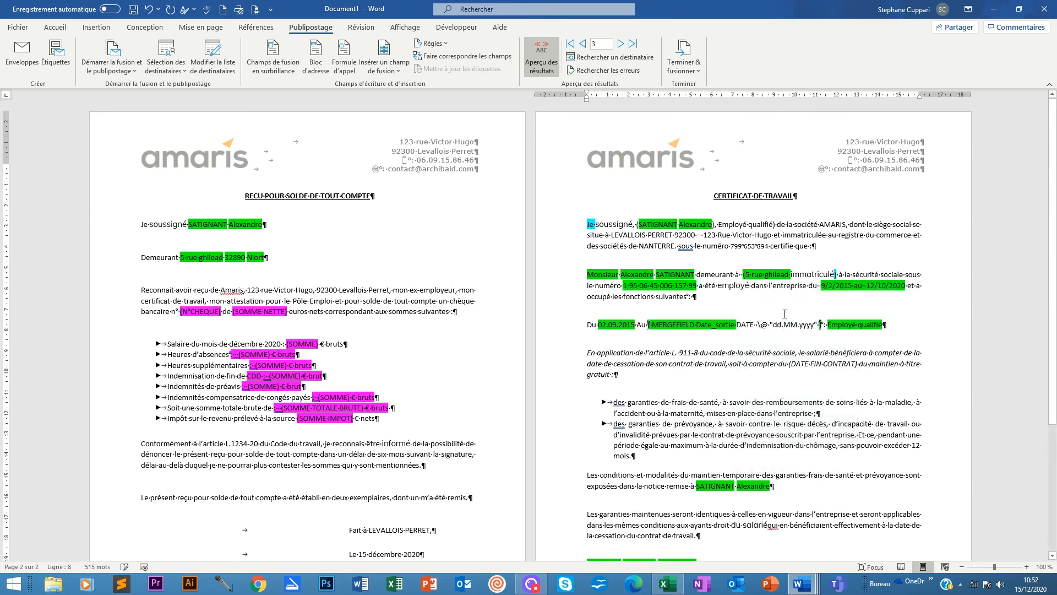
click(542, 59)
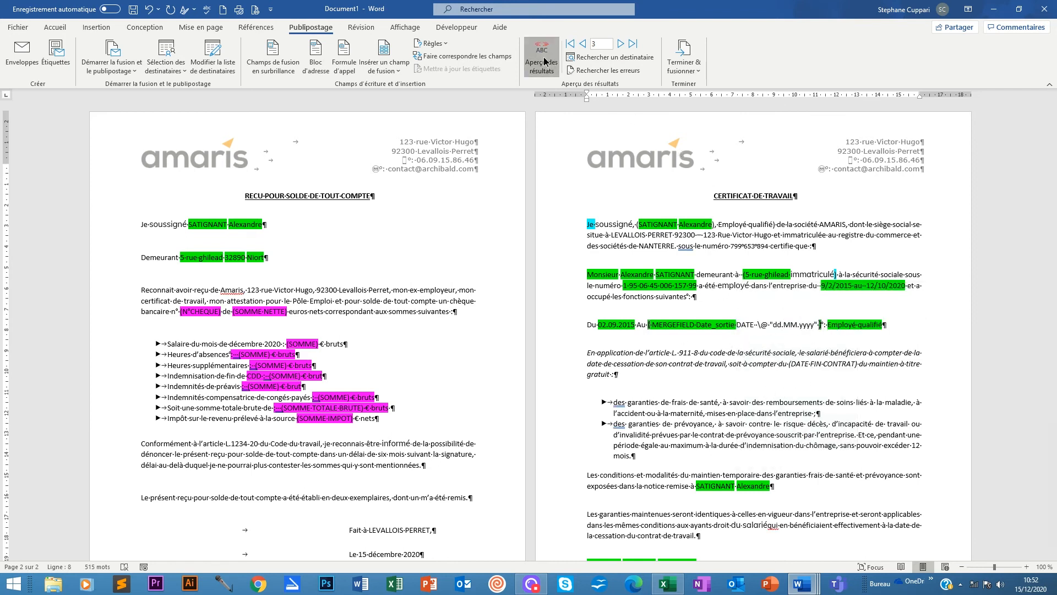
click(542, 59)
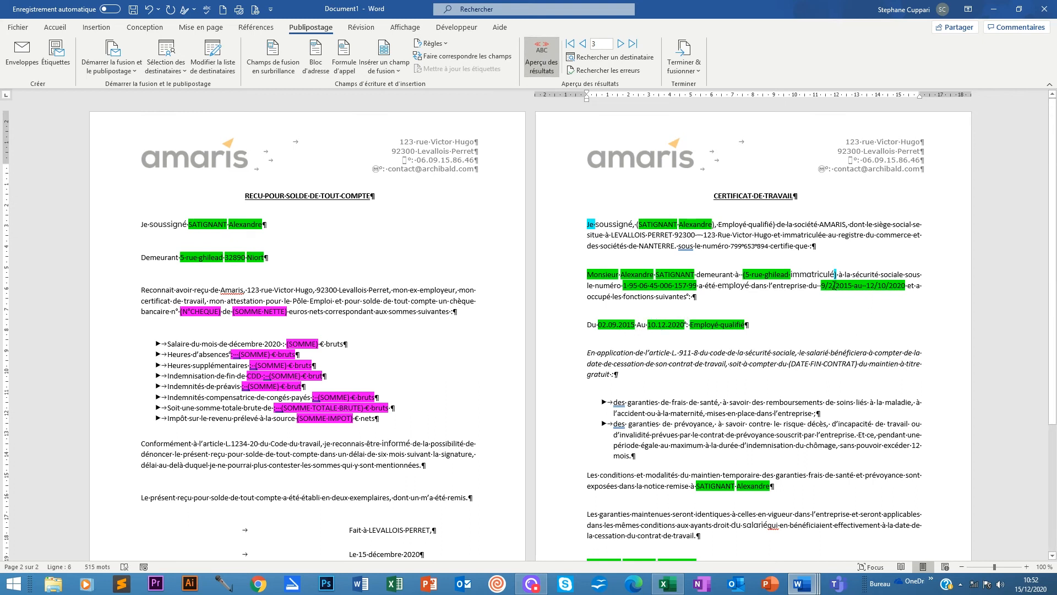
Paste the dd.MM.yyyy format into the employment sentence's entry-date field code.
scroll(834, 285, down, 2)
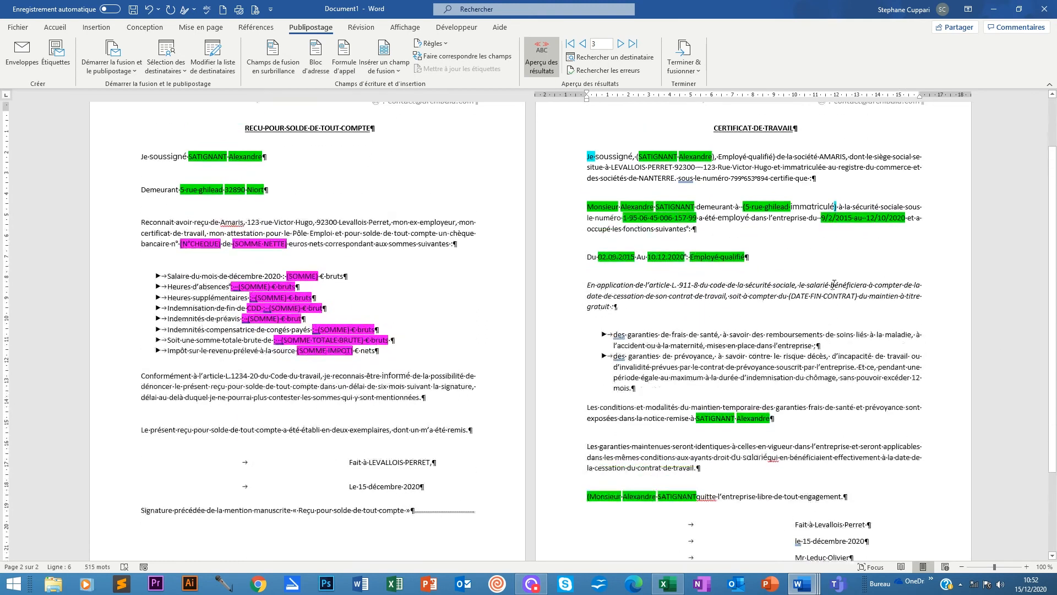
right_click(835, 232)
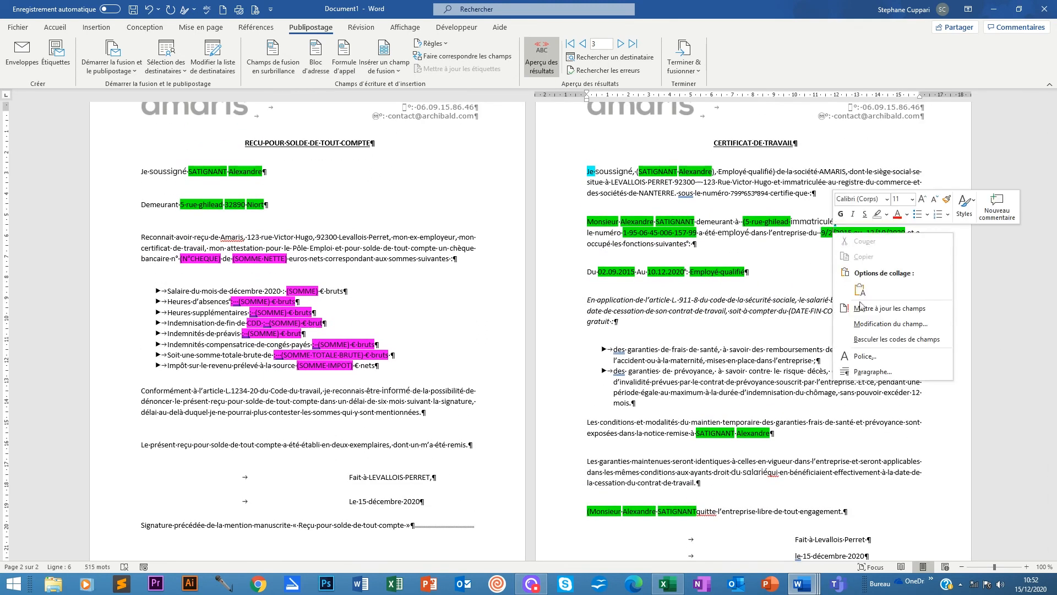
click(873, 335)
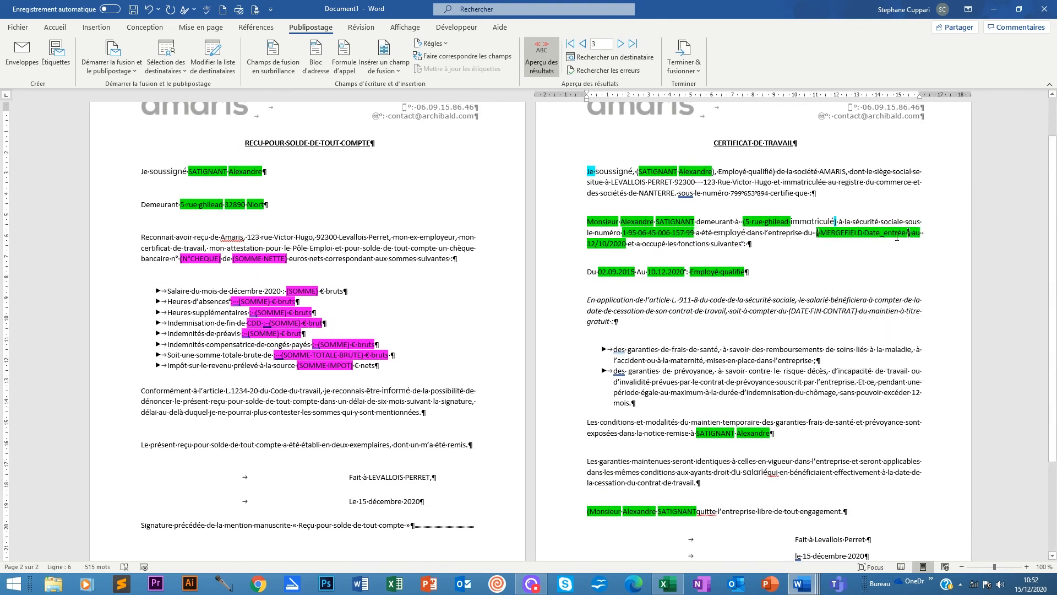
text(DATE  \@ "dd.MM.yyyy")
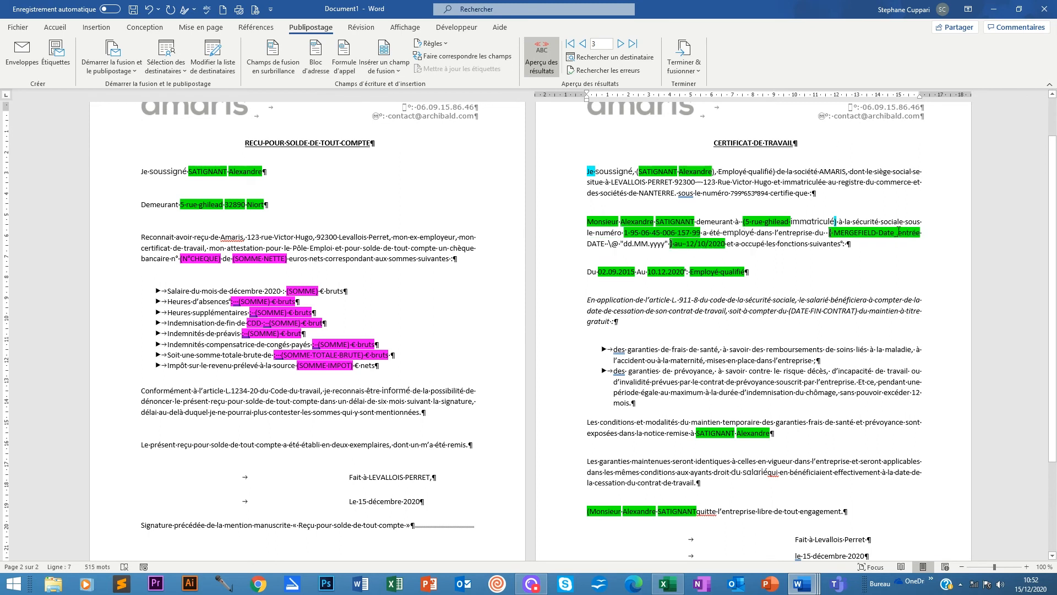
right_click(700, 243)
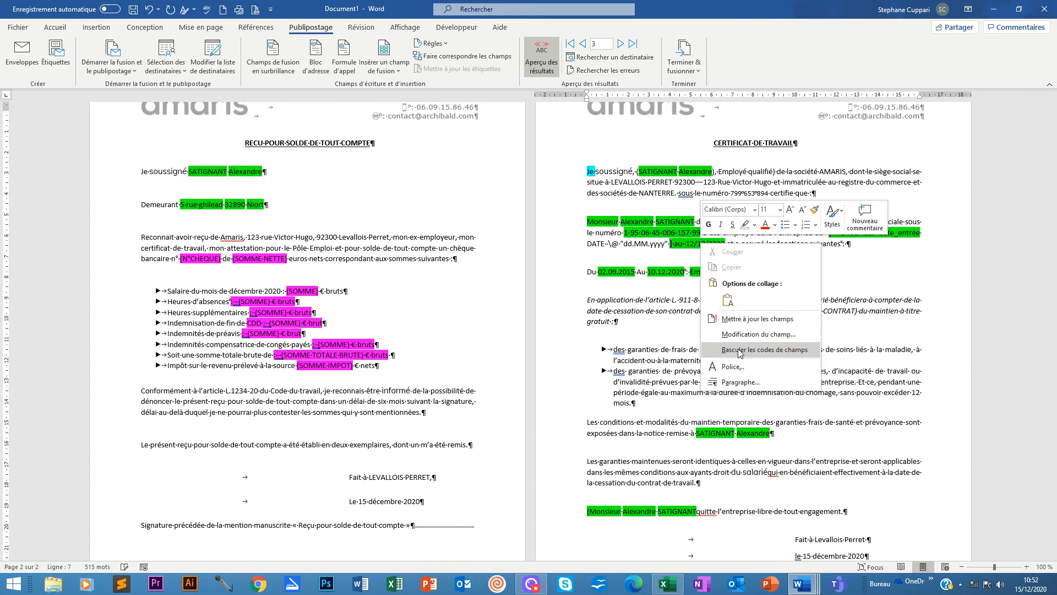
click(695, 241)
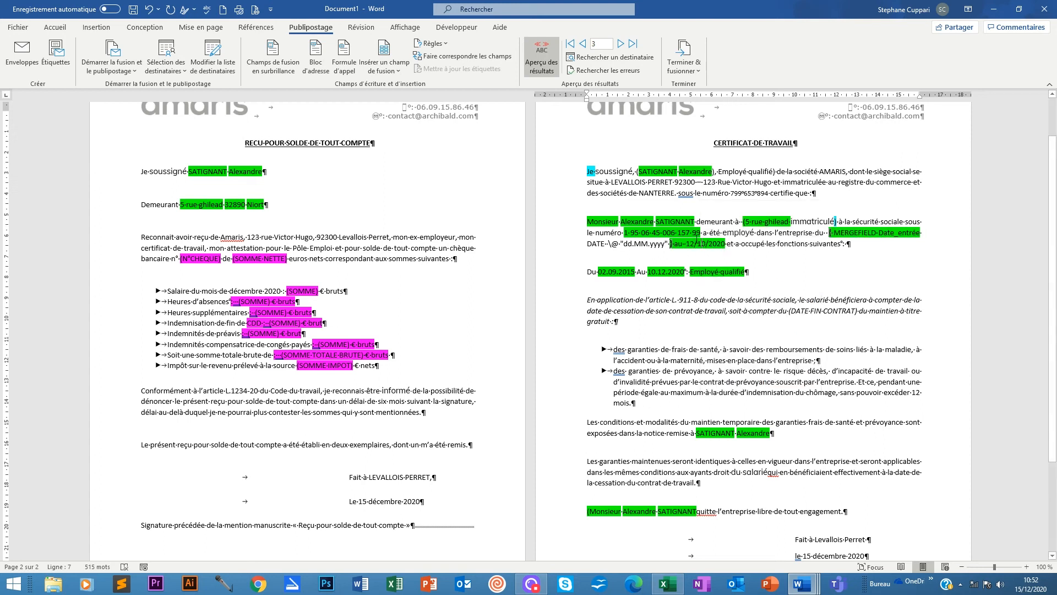
Paste the dd.MM.yyyy format into the sentence's exit-date field and refresh the merge preview.
right_click(707, 244)
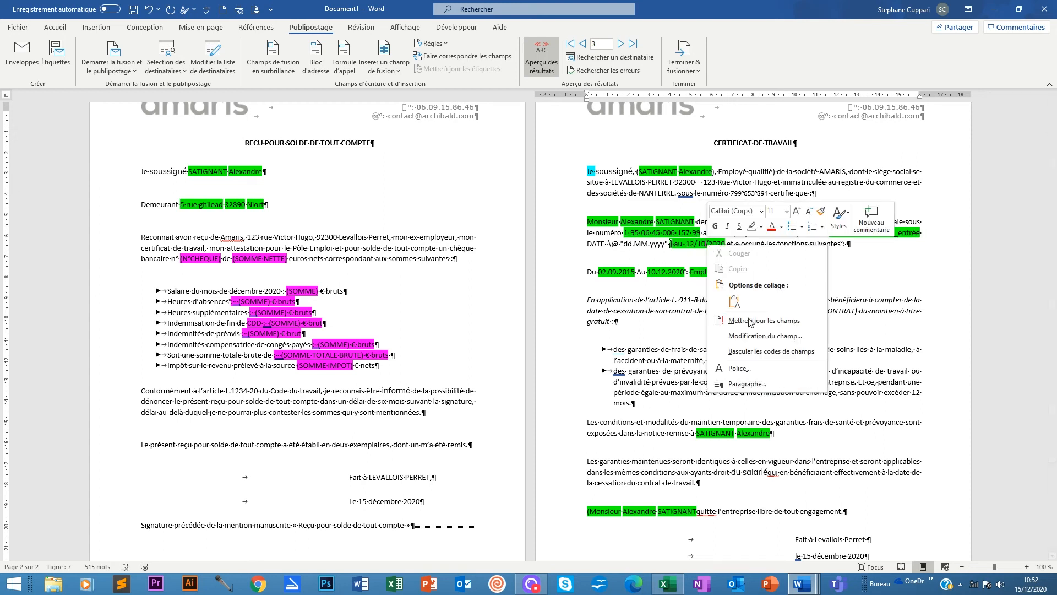
click(737, 347)
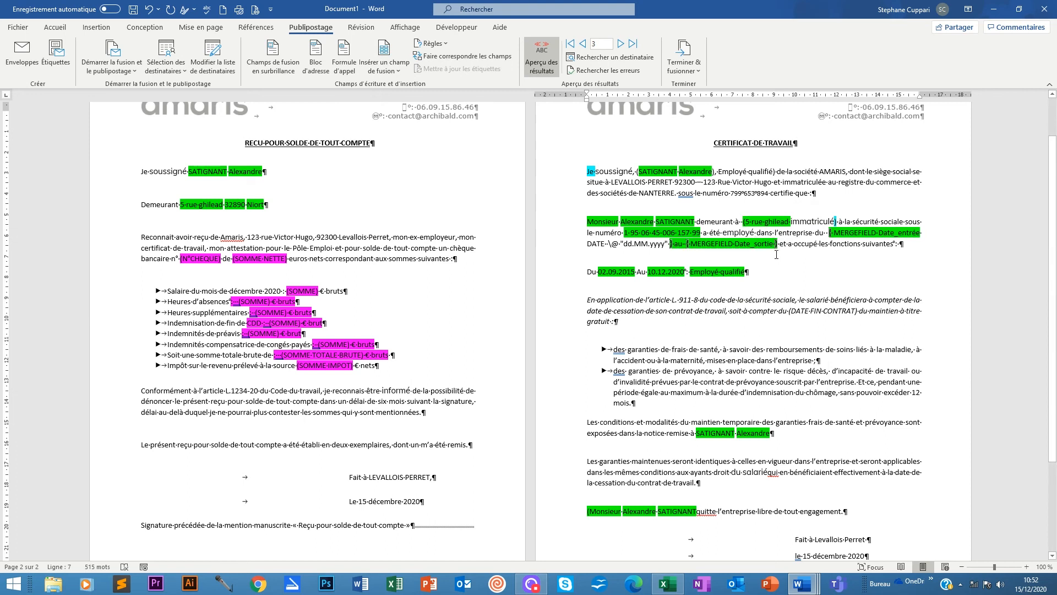
text(DATE  \@ "dd.MM.yyyy")
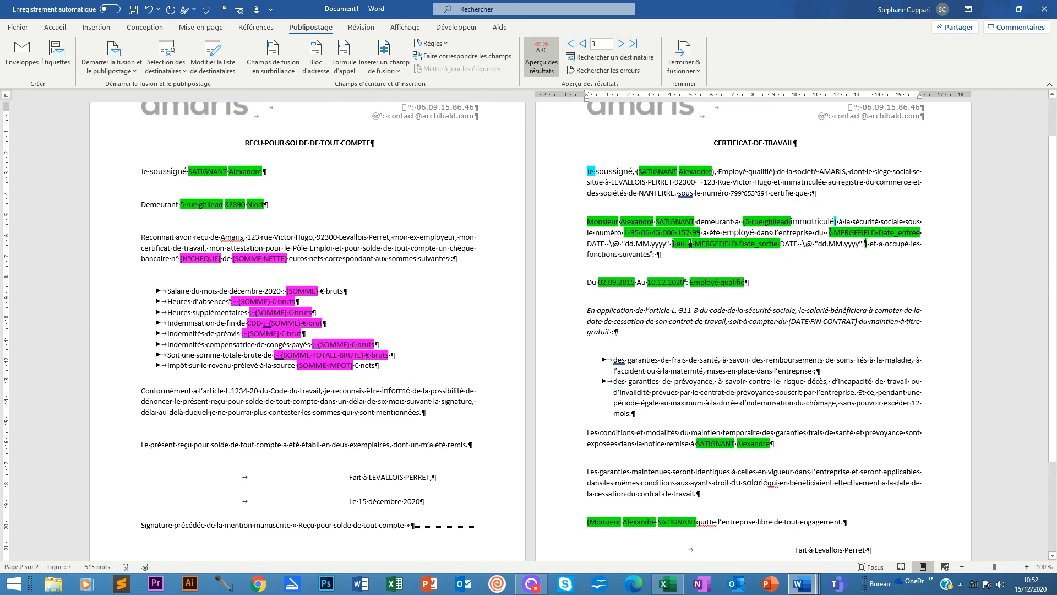
right_click(864, 244)
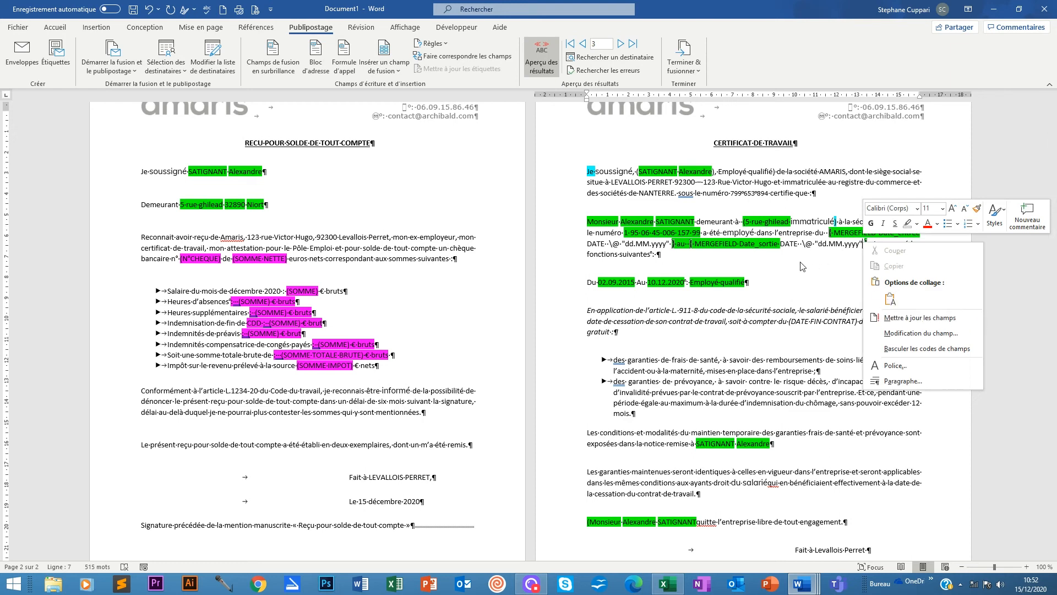
key(Escape)
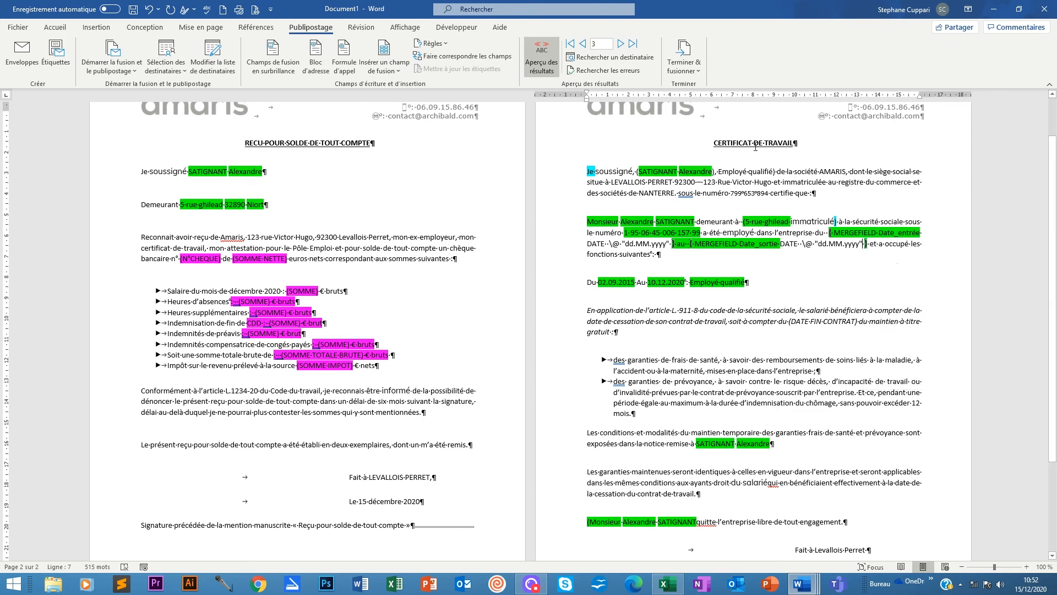
click(542, 55)
click(542, 55)
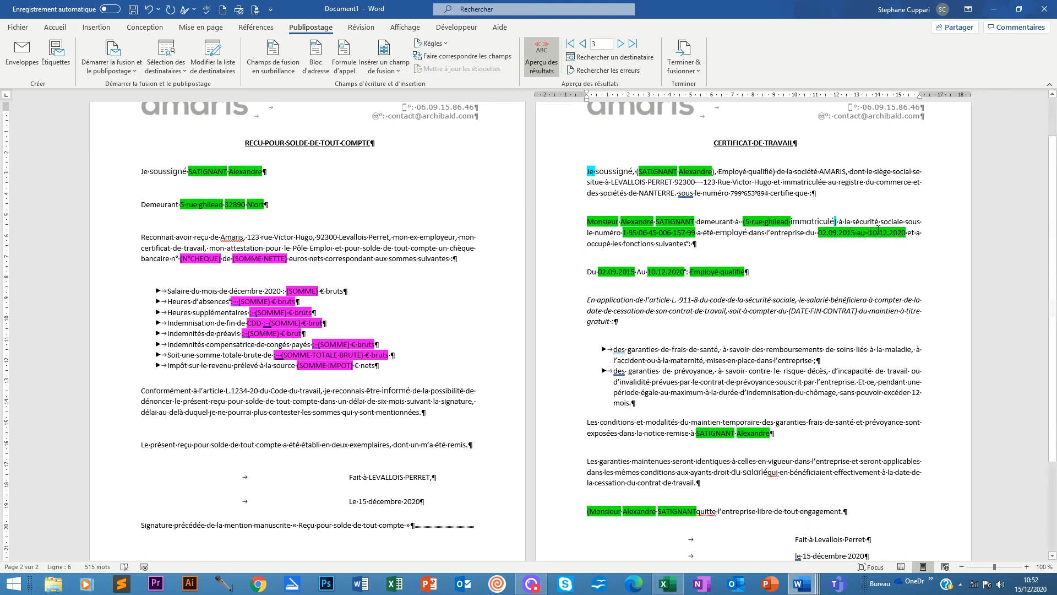
Show the field code behind the certificate's Du start date.
scroll(637, 269, up, 1)
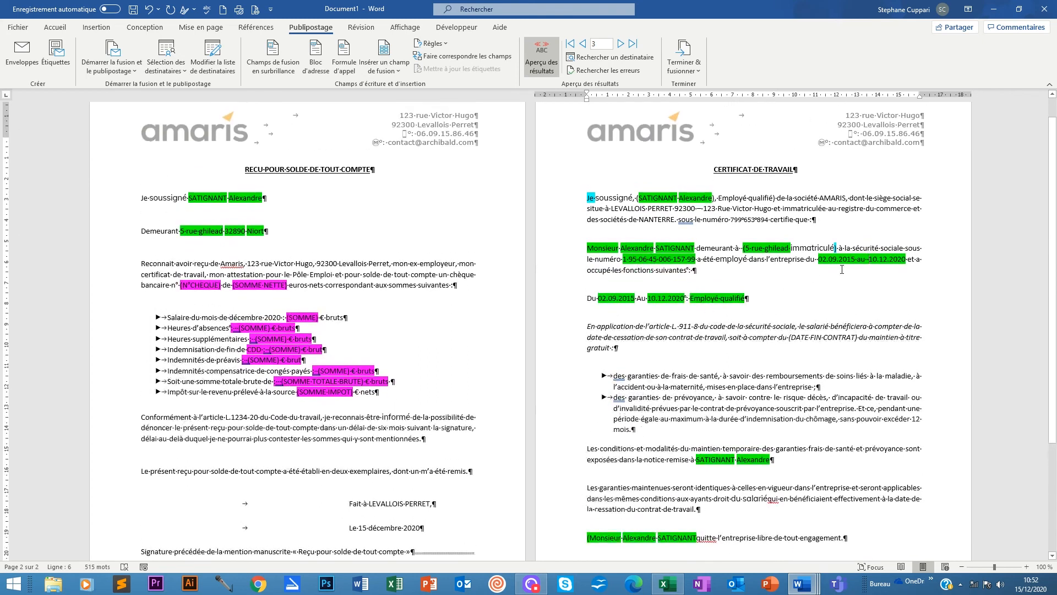
scroll(841, 269, down, 3)
scroll(750, 334, up, 4)
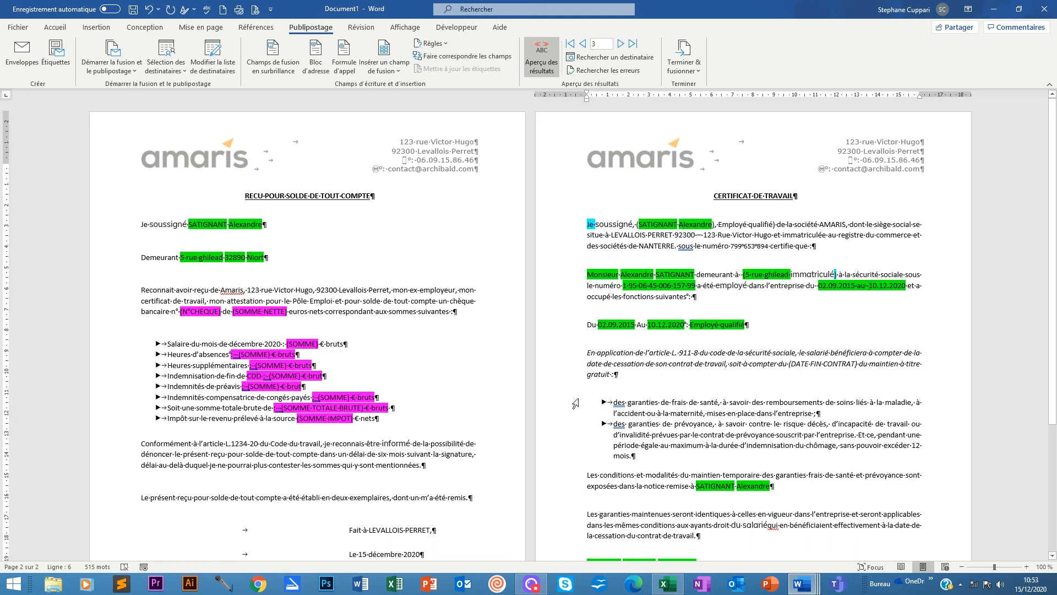
right_click(621, 325)
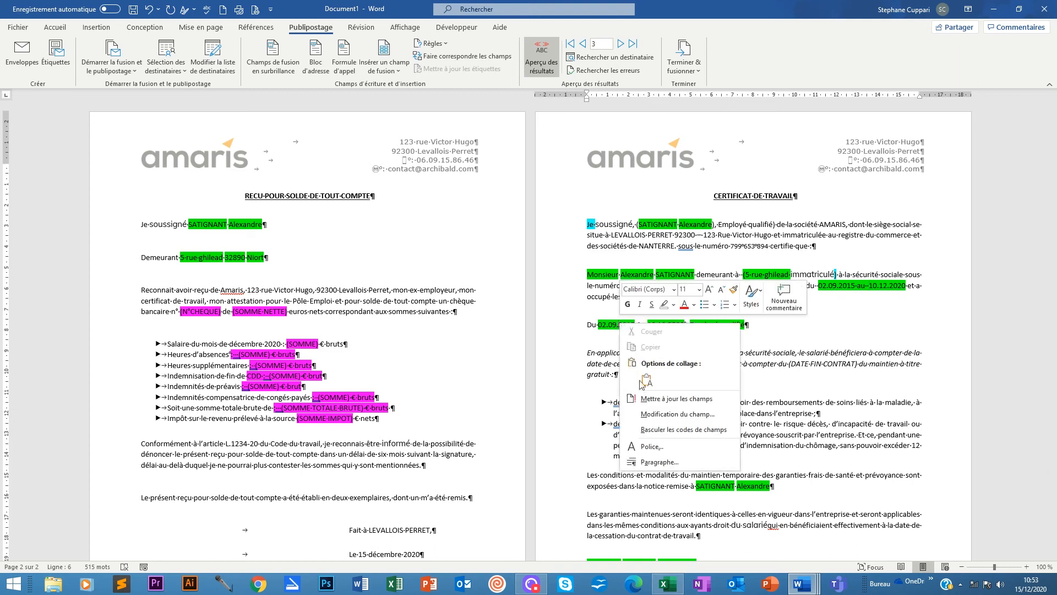
click(652, 429)
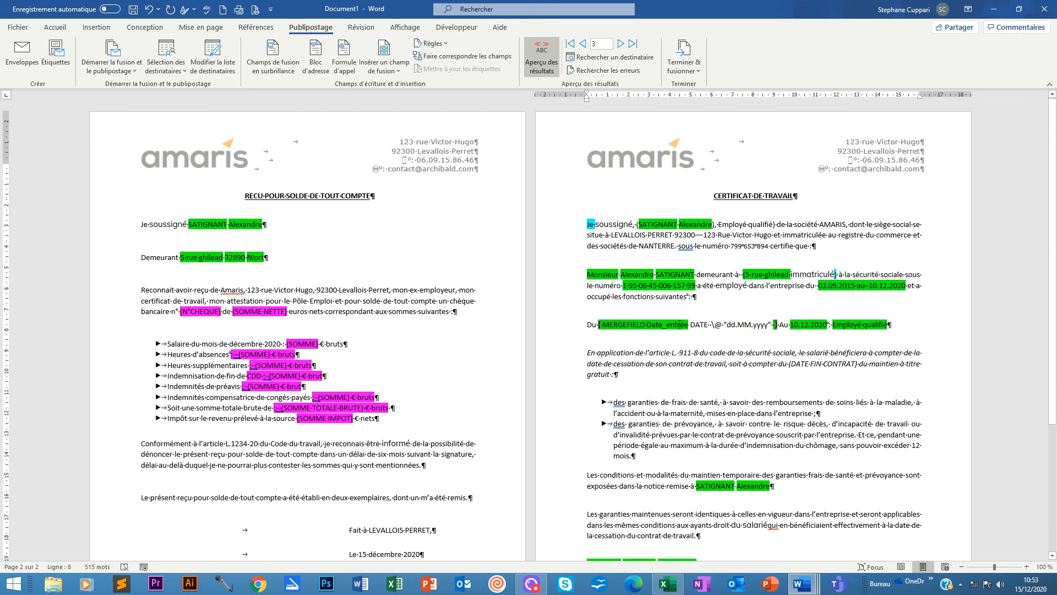
Edit the field into a Date field with dd.MM.yy format, copying its code and preserving formatting.
right_click(643, 324)
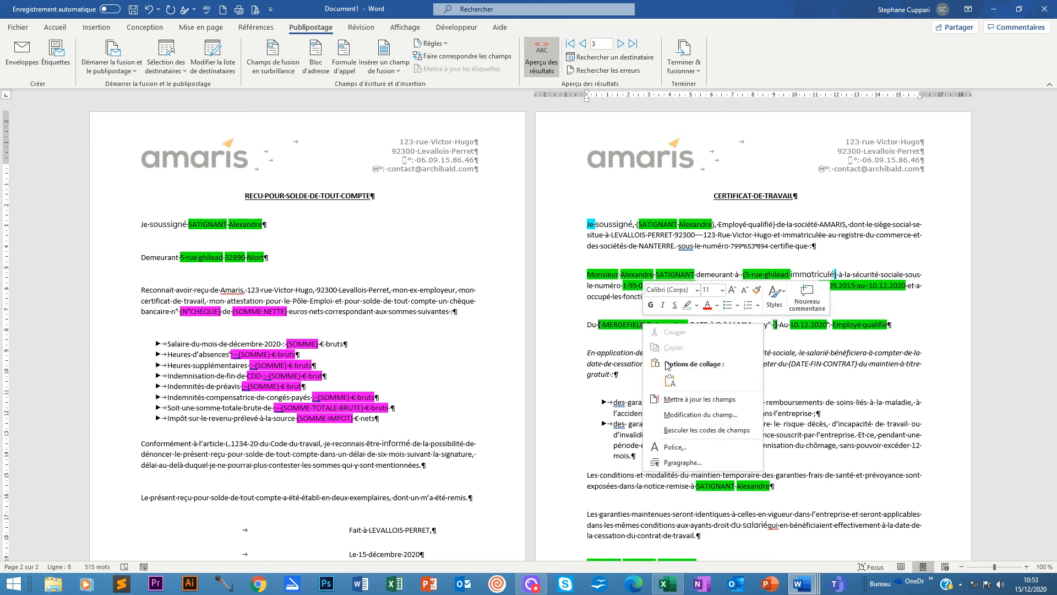
click(698, 421)
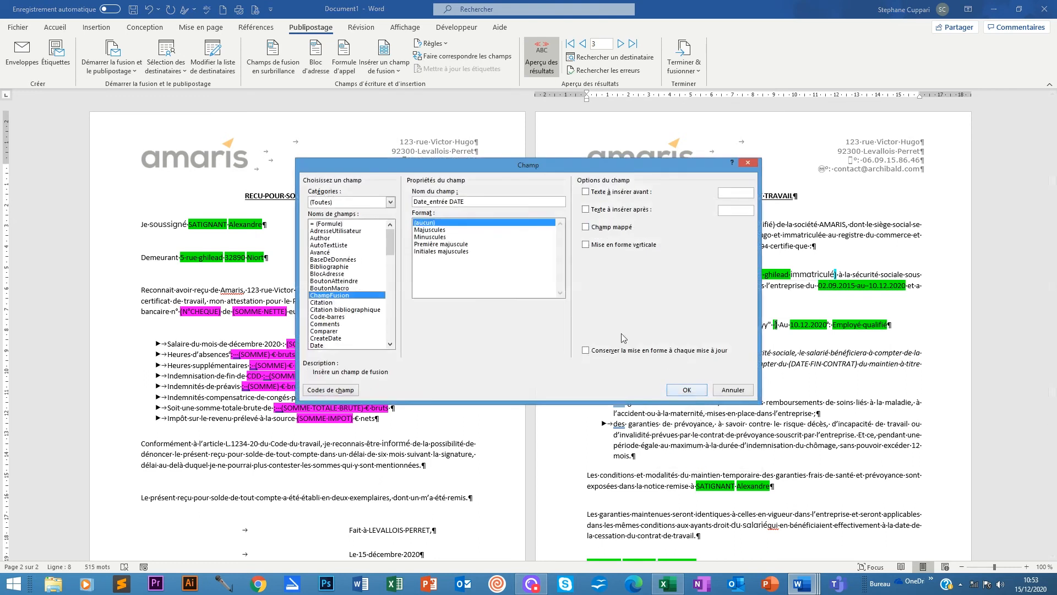
click(324, 344)
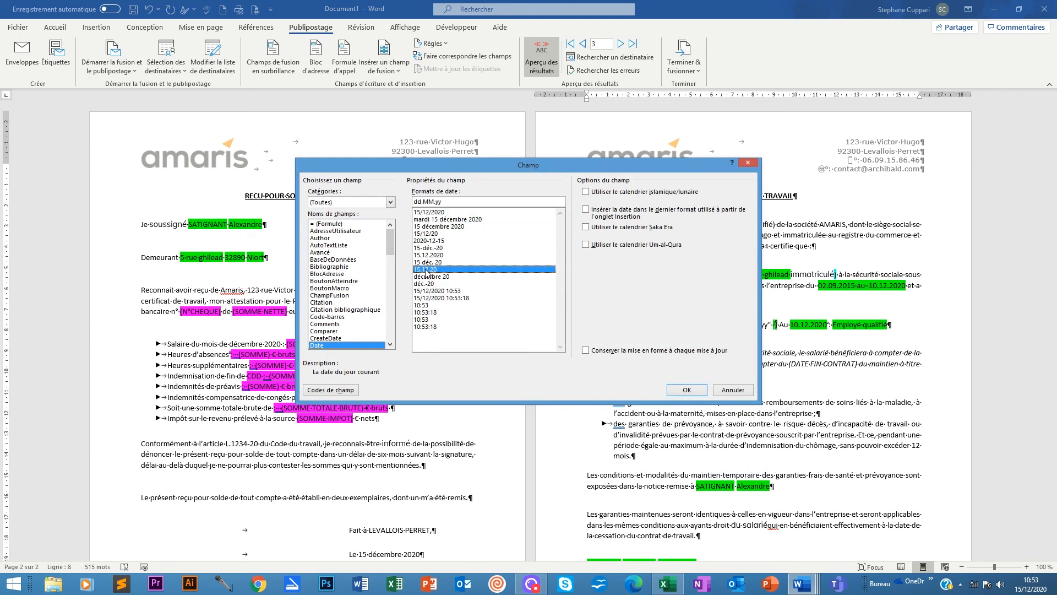
click(428, 269)
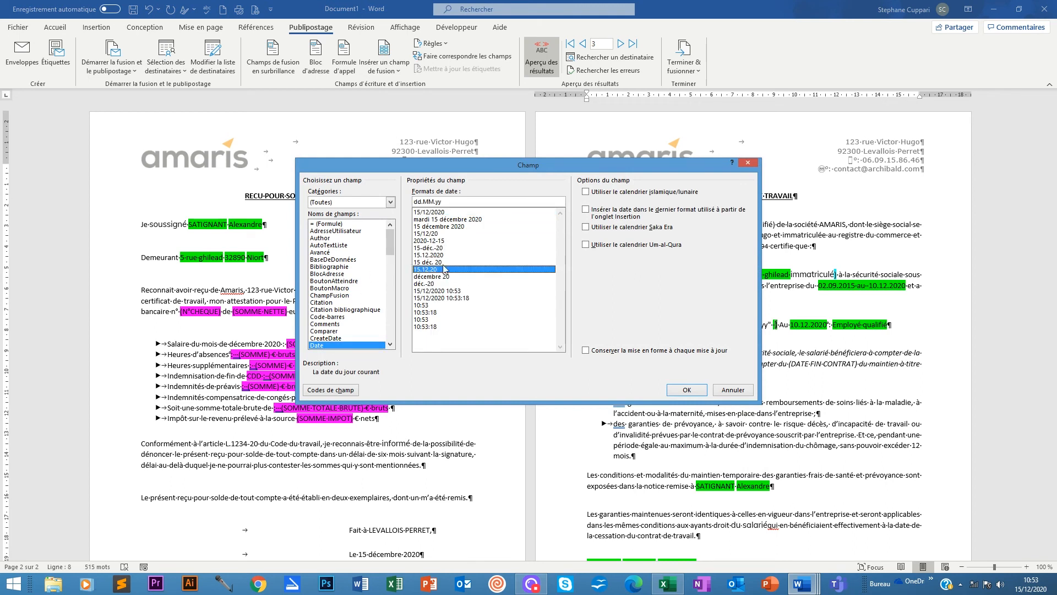
click(326, 391)
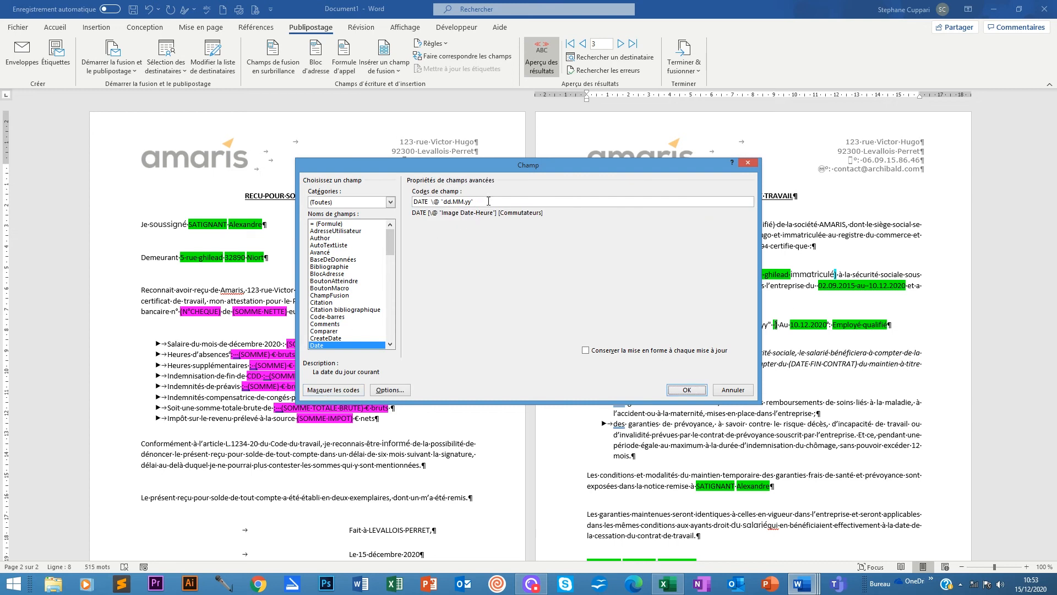
drag(477, 202, 401, 206)
right_click(439, 201)
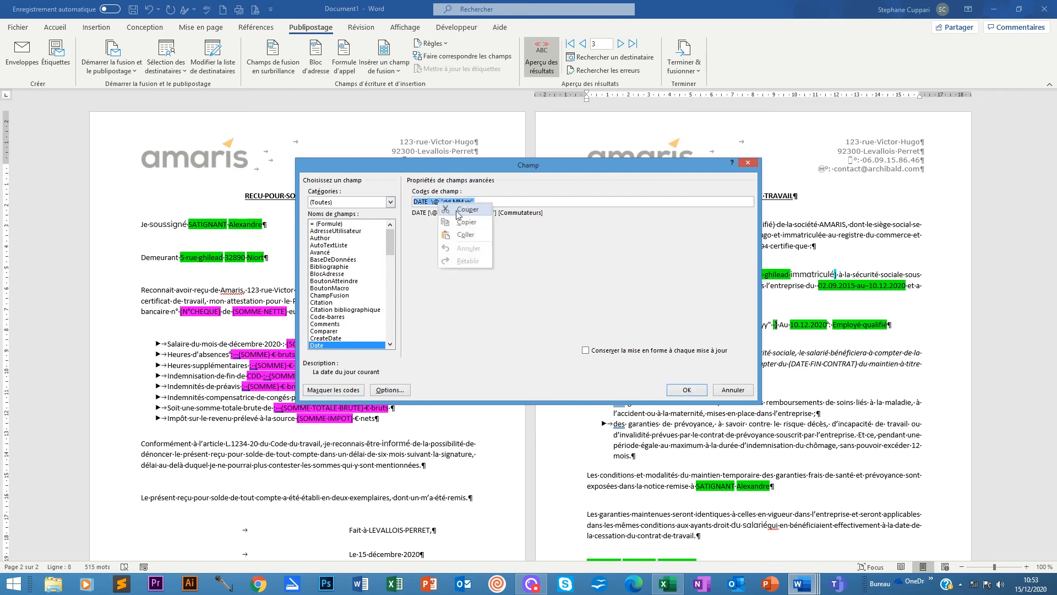
click(463, 223)
click(586, 350)
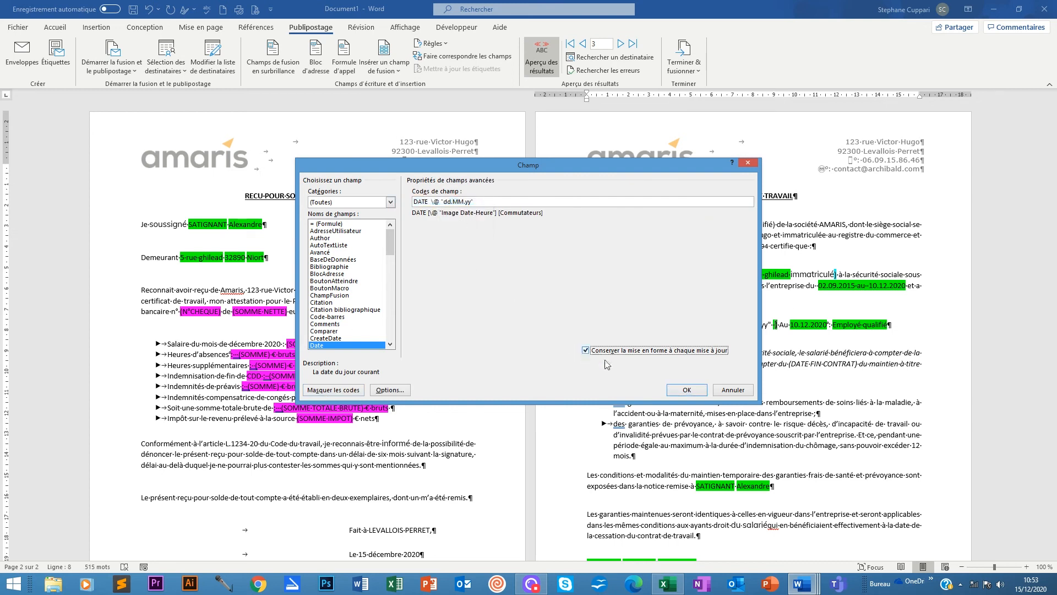
click(687, 391)
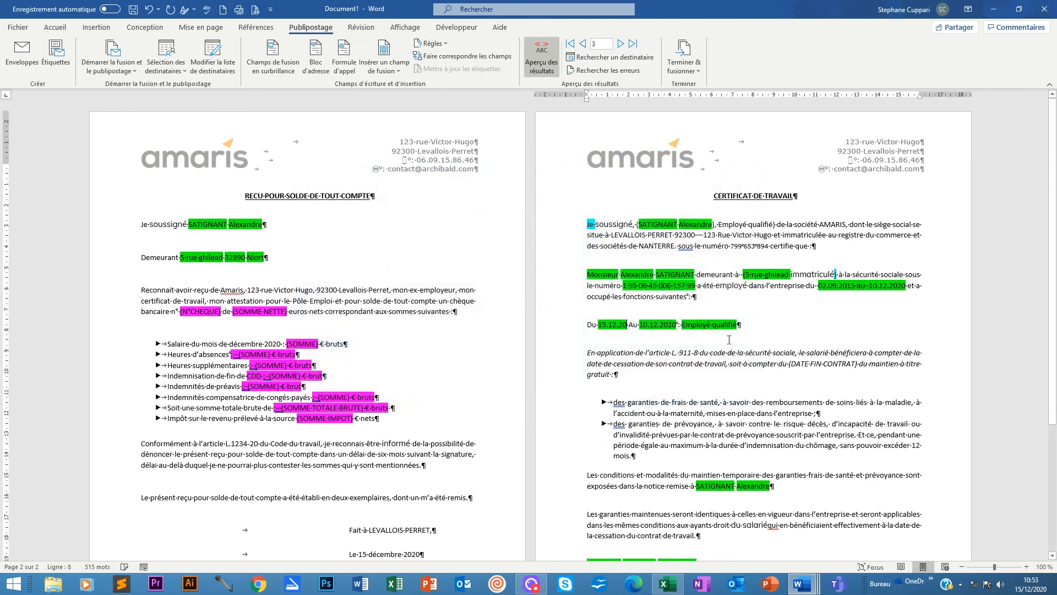
Show the Du date's field code and undo back to MERGEFIELD Date_entrée.
right_click(612, 325)
click(655, 433)
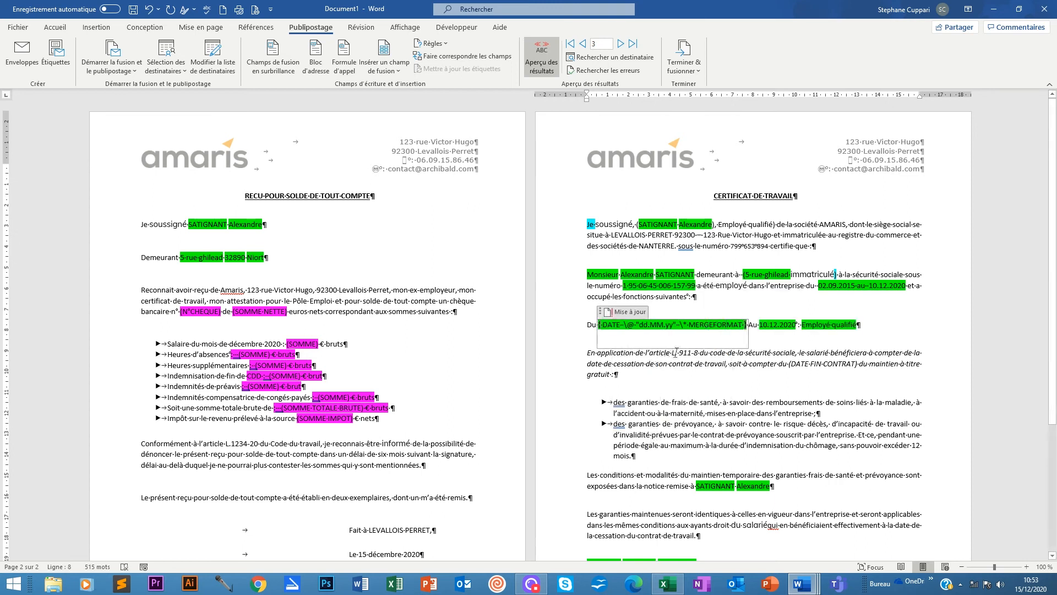
key(ctrl+z)
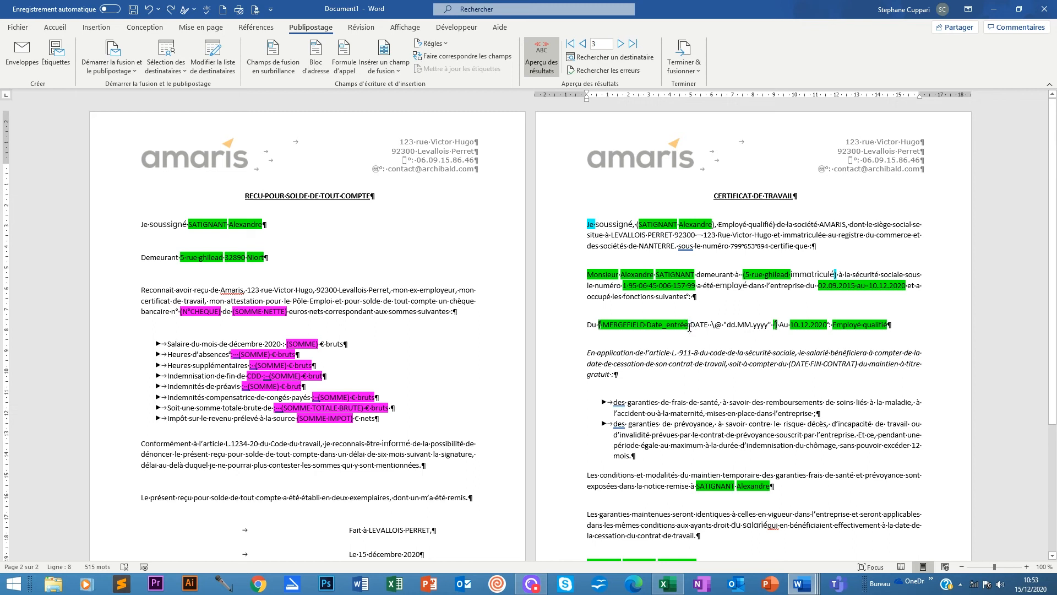
Replace the \@ "dd.MM.yyyy" switch with DATE \@ "dd.MM.yy" and refresh the preview to 02.09.15.
drag(775, 325, 692, 328)
key(Delete)
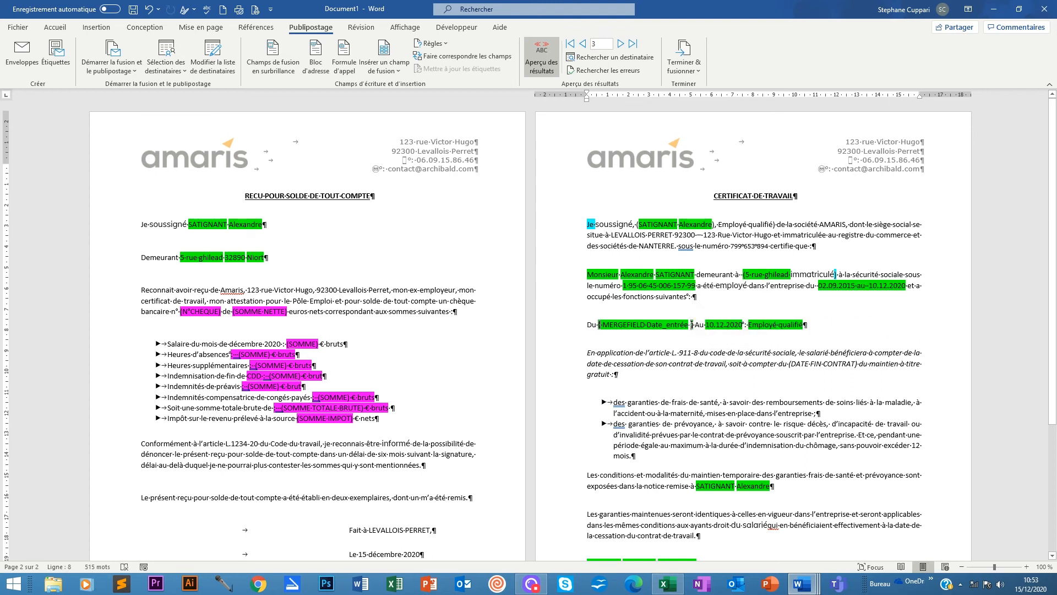
right_click(692, 327)
click(717, 383)
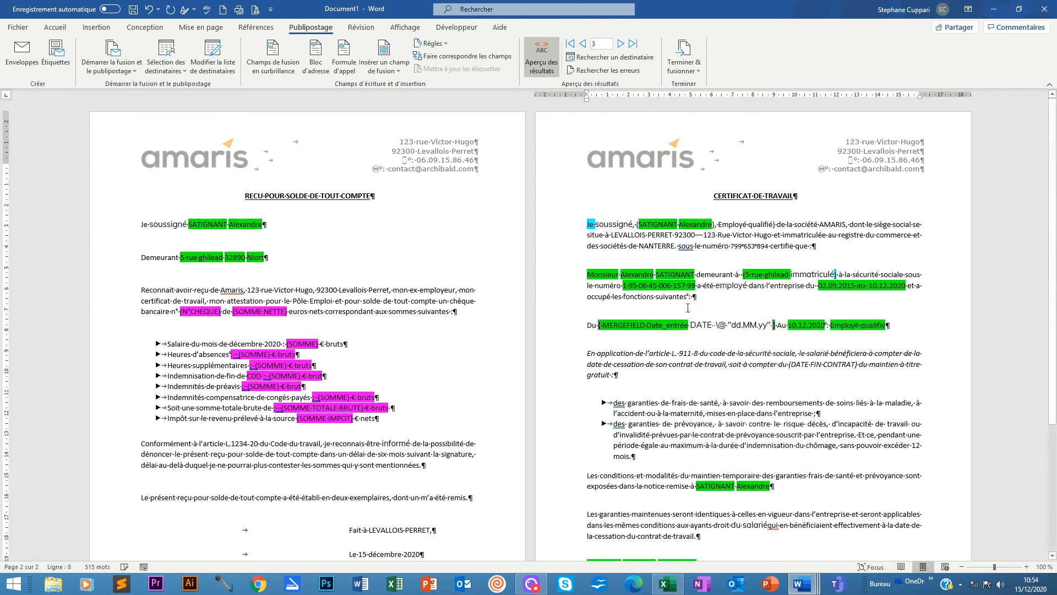
click(540, 53)
click(540, 53)
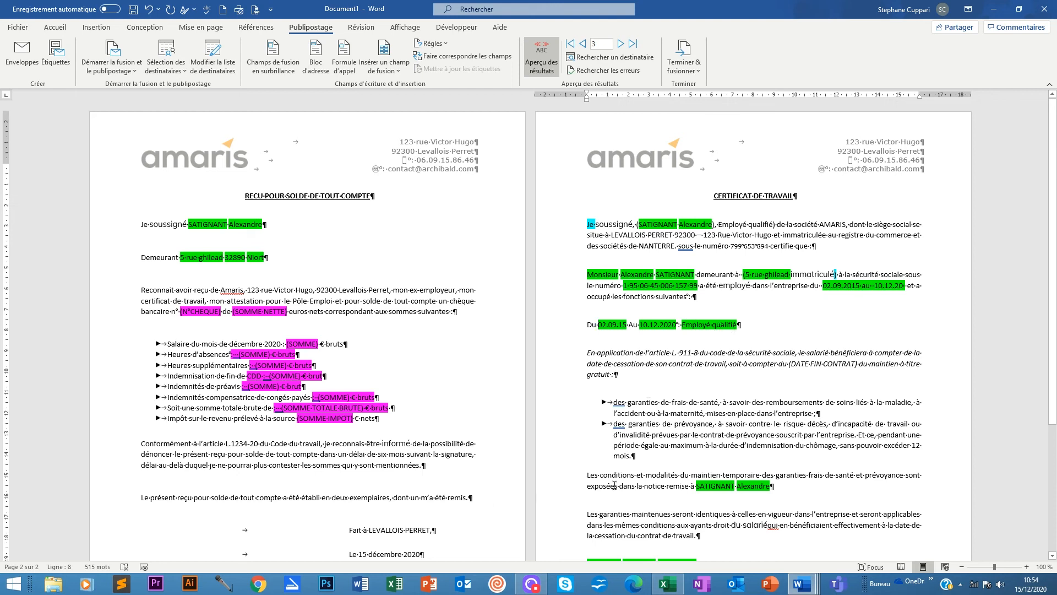
scroll(712, 334, down, 3)
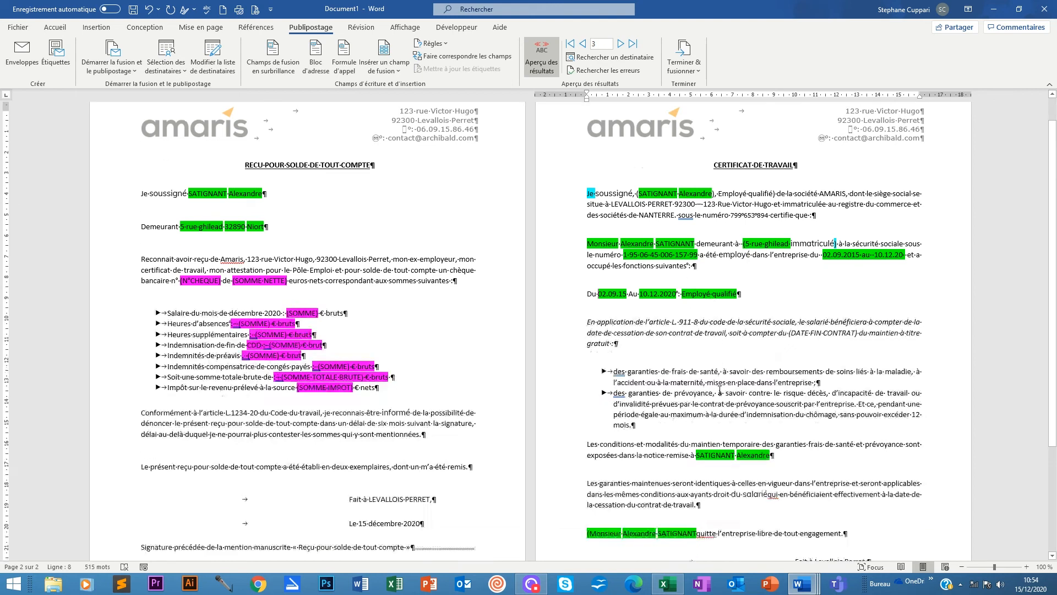
scroll(758, 402, up, 3)
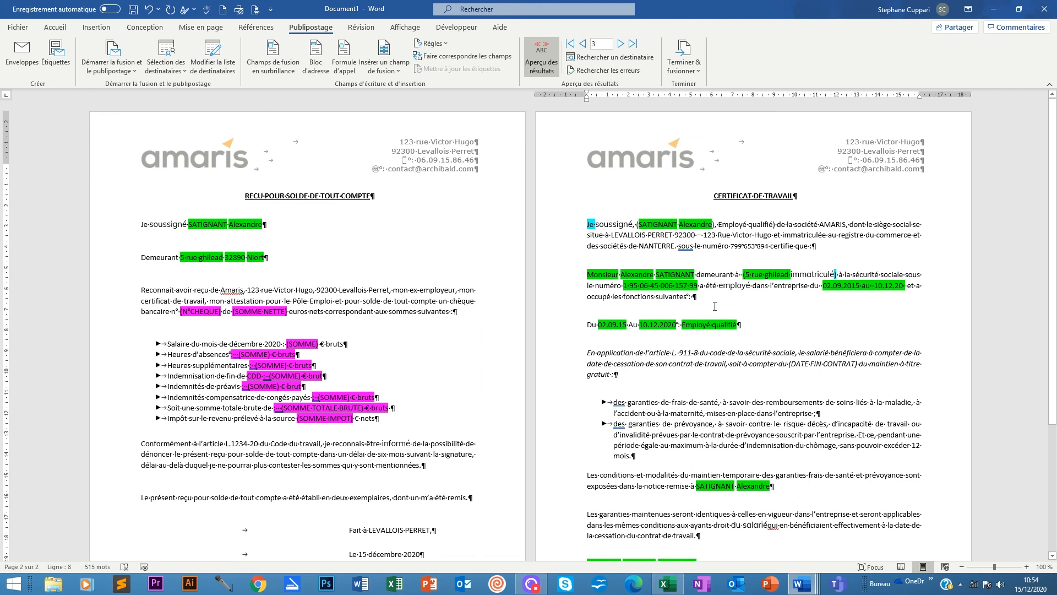
scroll(730, 407, down, 6)
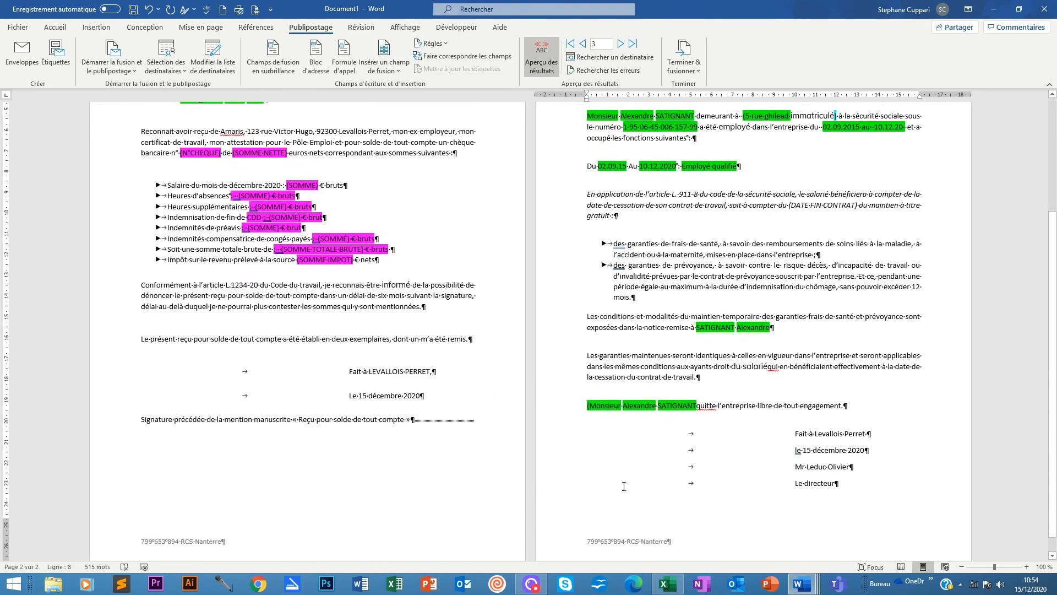
scroll(688, 497, up, 6)
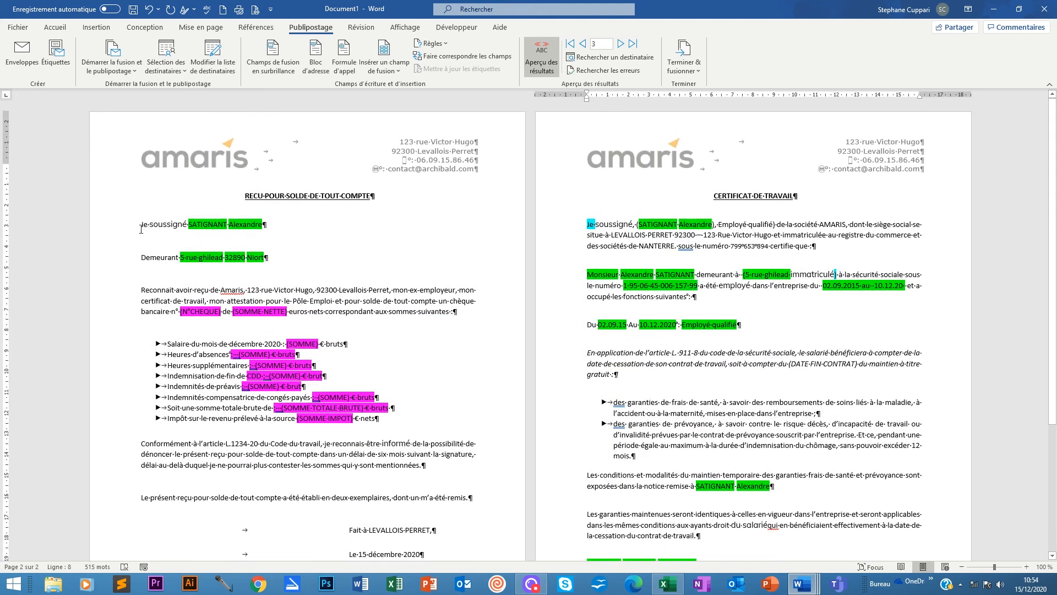
mouse_move(141, 229)
mouse_down()
mouse_move(265, 248)
mouse_move(260, 264)
mouse_move(234, 236)
mouse_up()
click(189, 221)
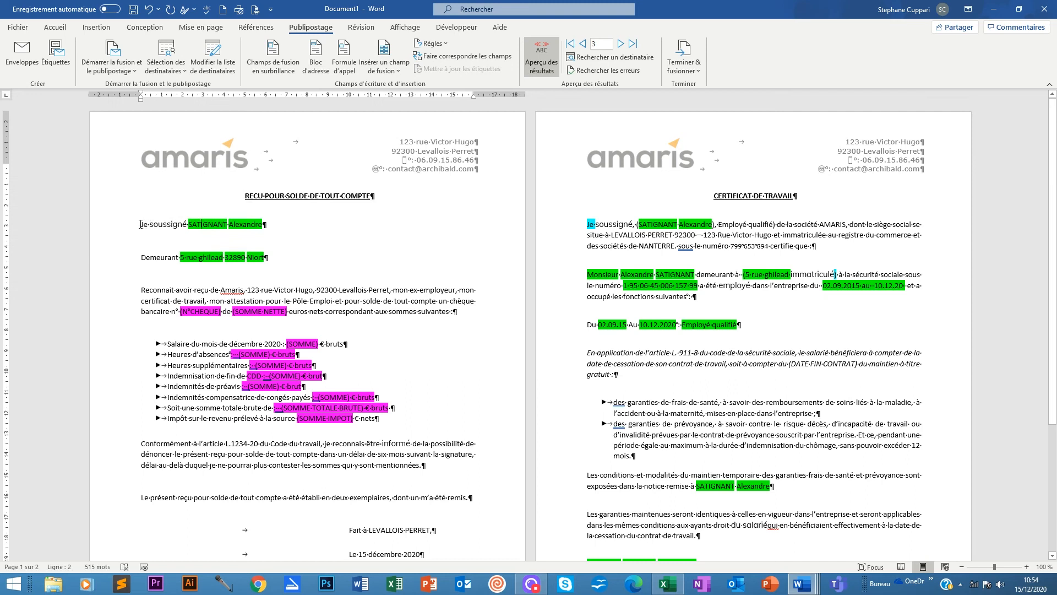
drag(140, 224, 219, 252)
click(209, 250)
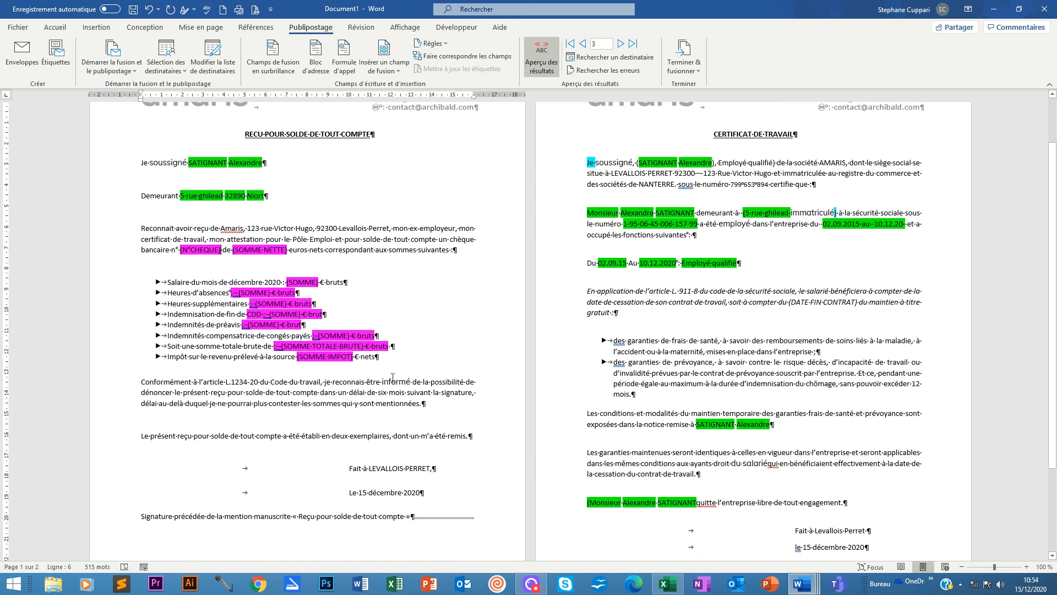
scroll(499, 232, up, 2)
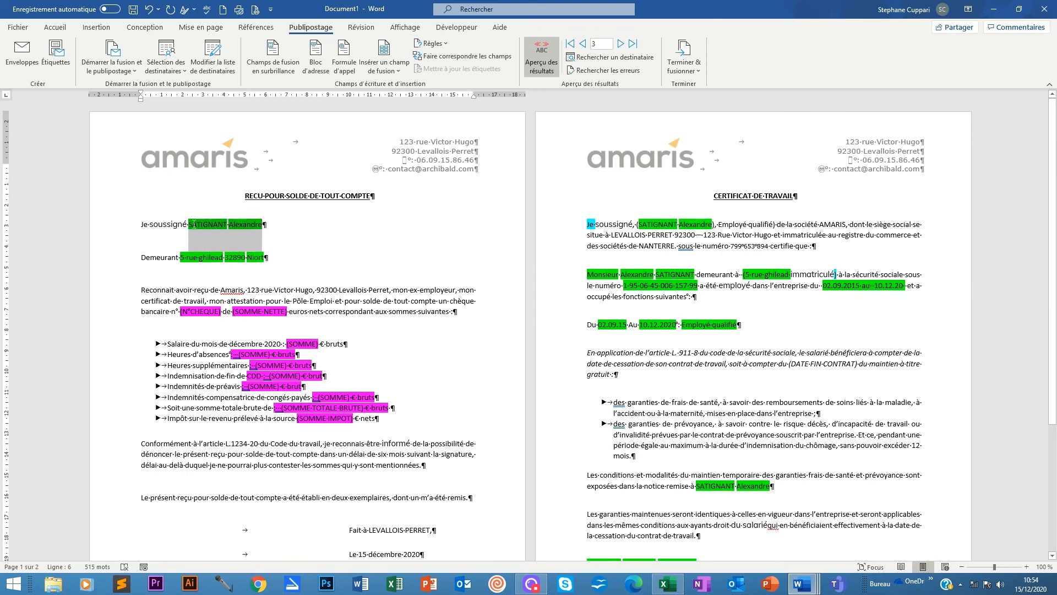
Use Aucune couleur highlight to clear the name, Niort address line and certificate paragraphs.
click(56, 28)
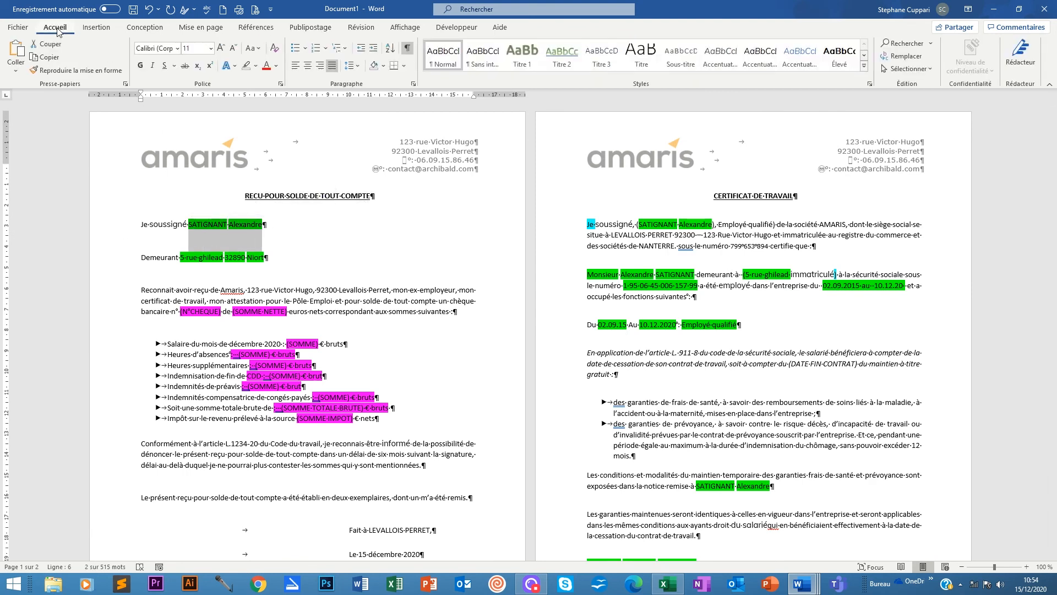
click(256, 66)
click(249, 66)
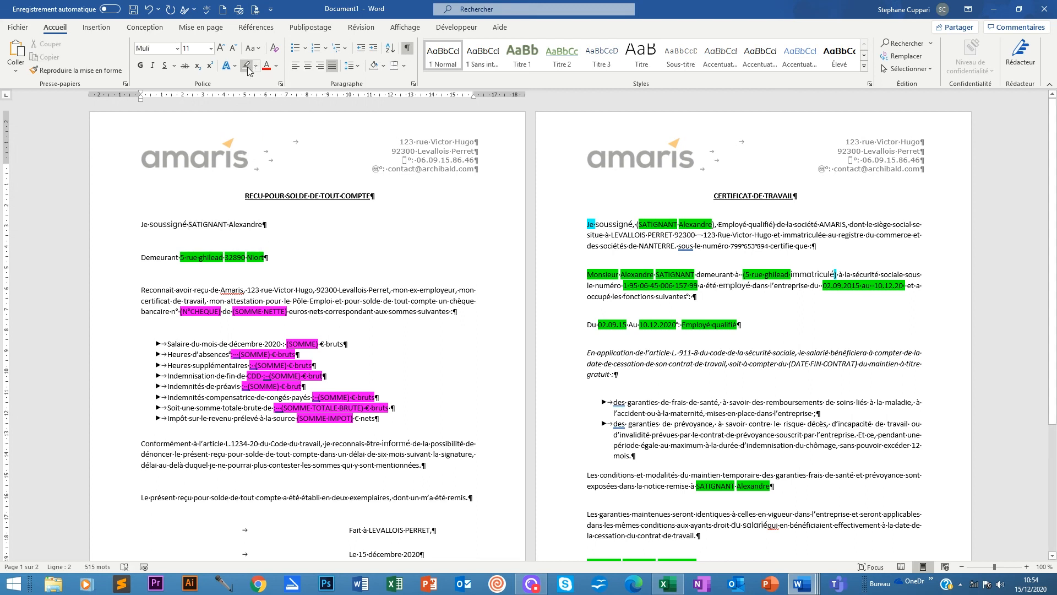
click(256, 66)
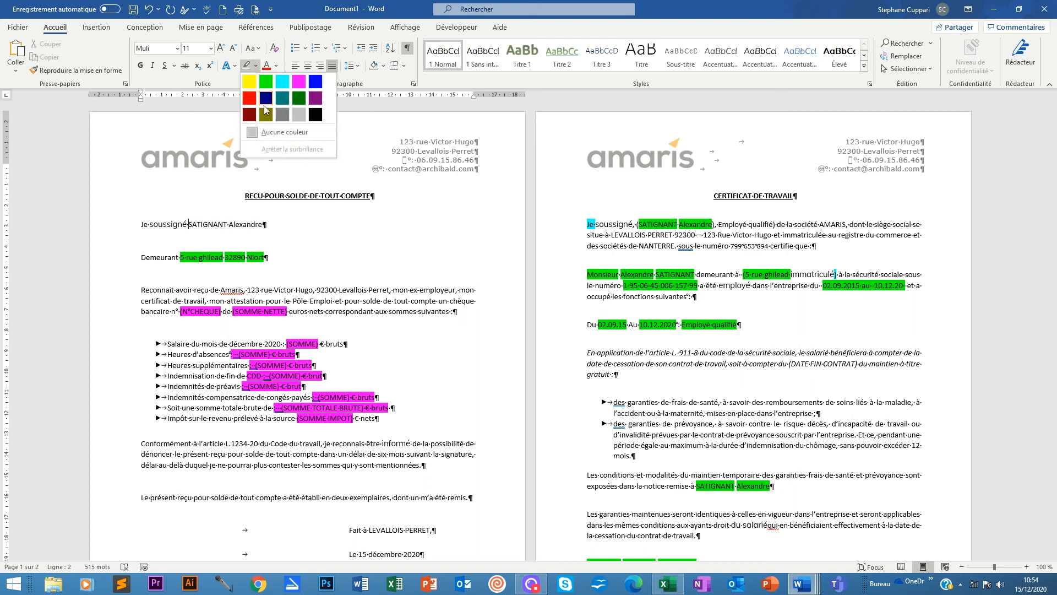
click(278, 133)
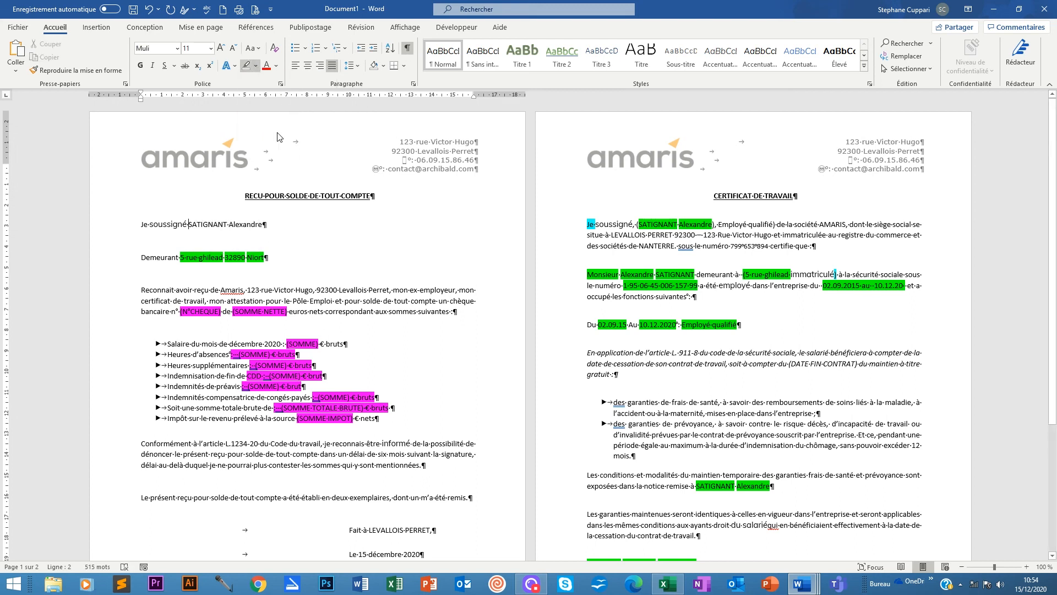
click(268, 260)
drag(269, 257, 180, 257)
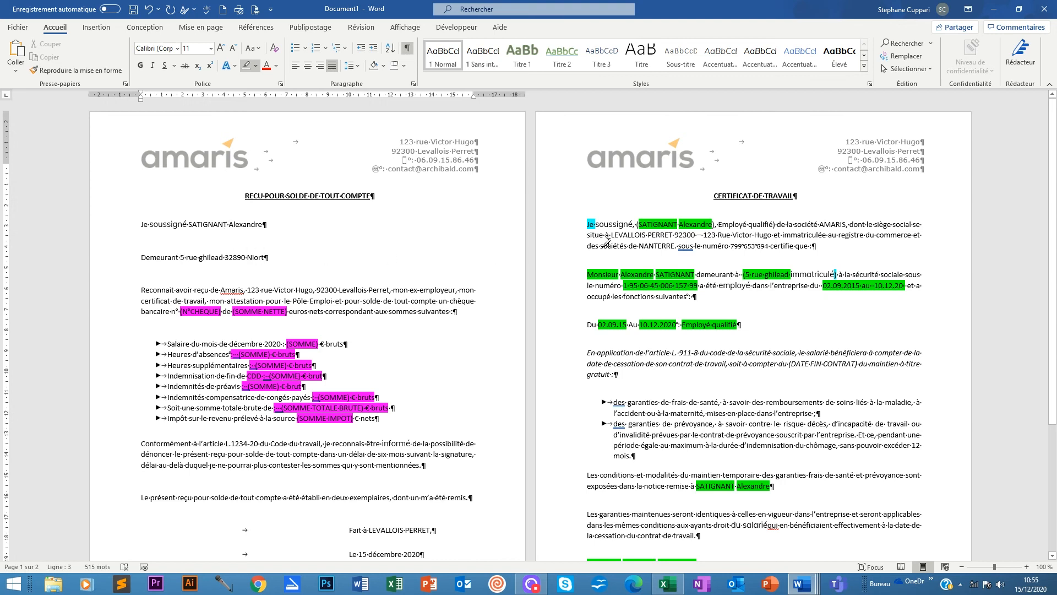
scroll(286, 316, down, 3)
scroll(467, 335, up, 3)
mouse_move(587, 223)
mouse_down()
mouse_move(723, 223)
mouse_move(790, 239)
mouse_move(812, 264)
mouse_move(793, 456)
mouse_move(752, 559)
mouse_move(788, 524)
mouse_move(824, 513)
mouse_move(871, 538)
mouse_move(873, 557)
mouse_move(874, 462)
mouse_up()
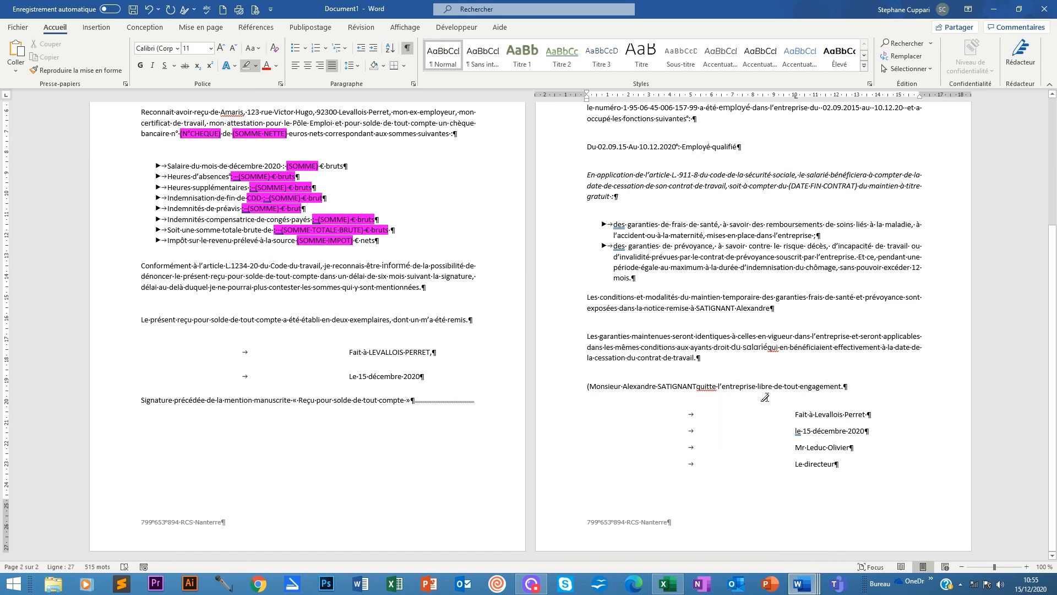
scroll(767, 382, up, 5)
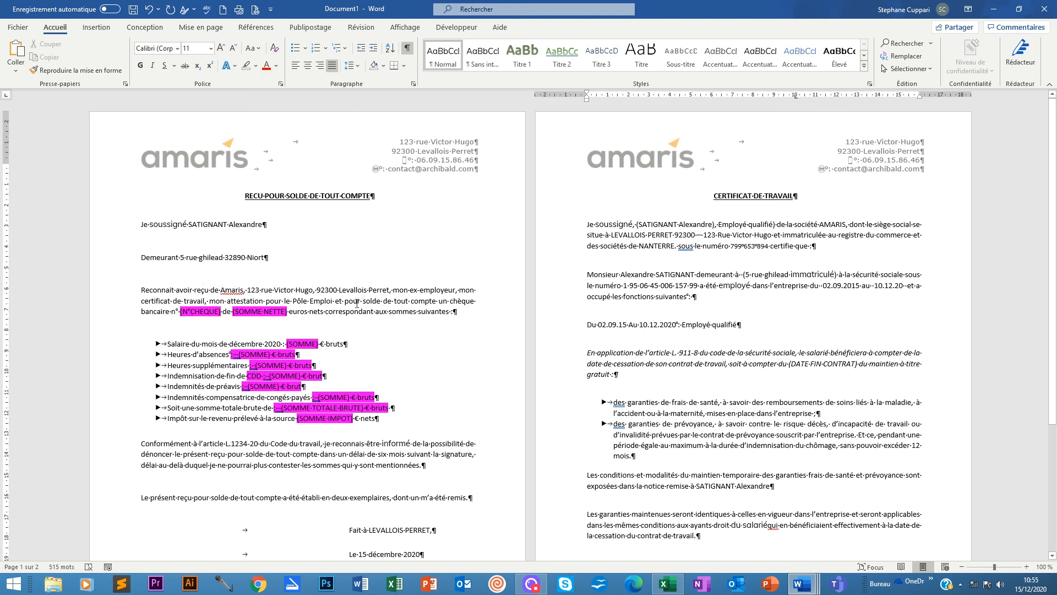
scroll(334, 282, down, 1)
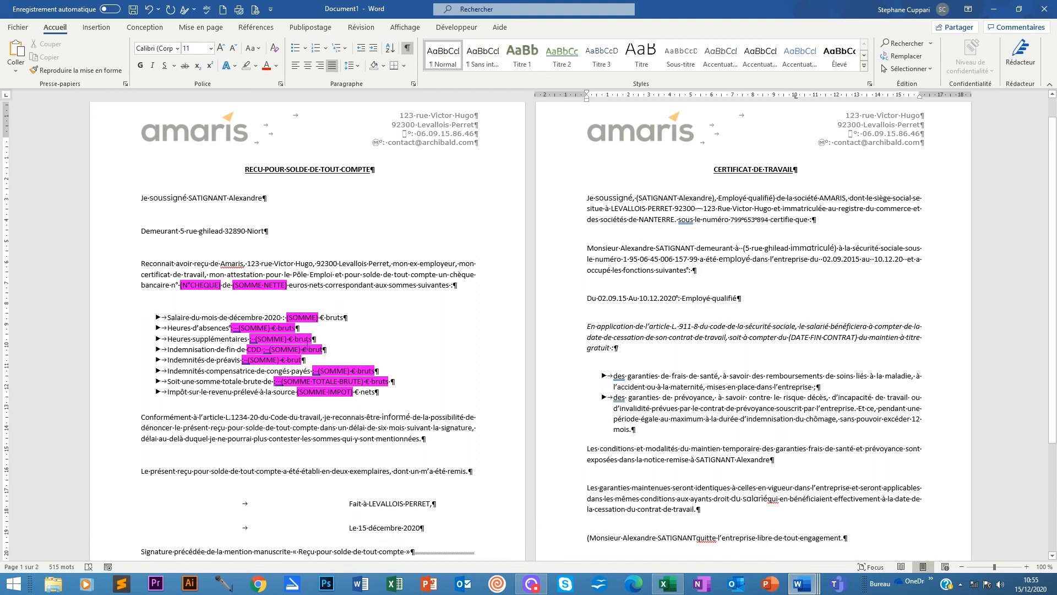
scroll(278, 317, down, 1)
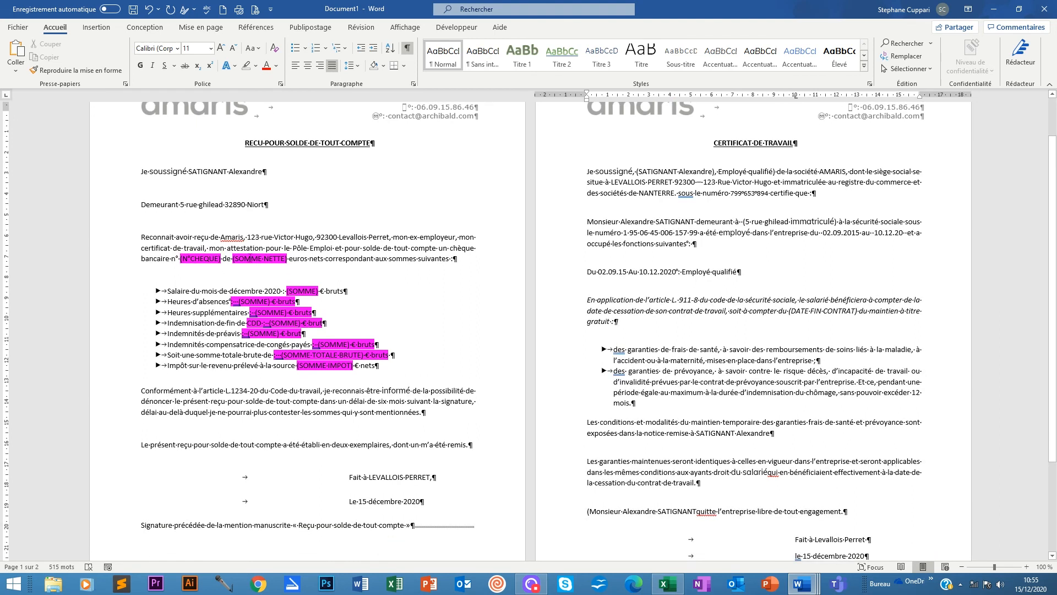
scroll(251, 391, down, 2)
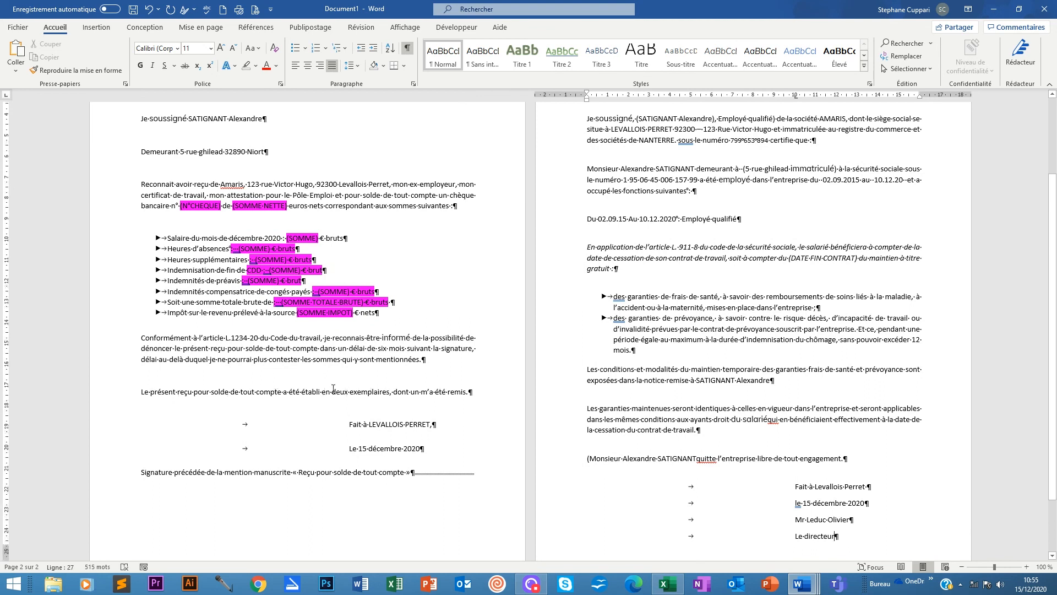
scroll(386, 396, down, 1)
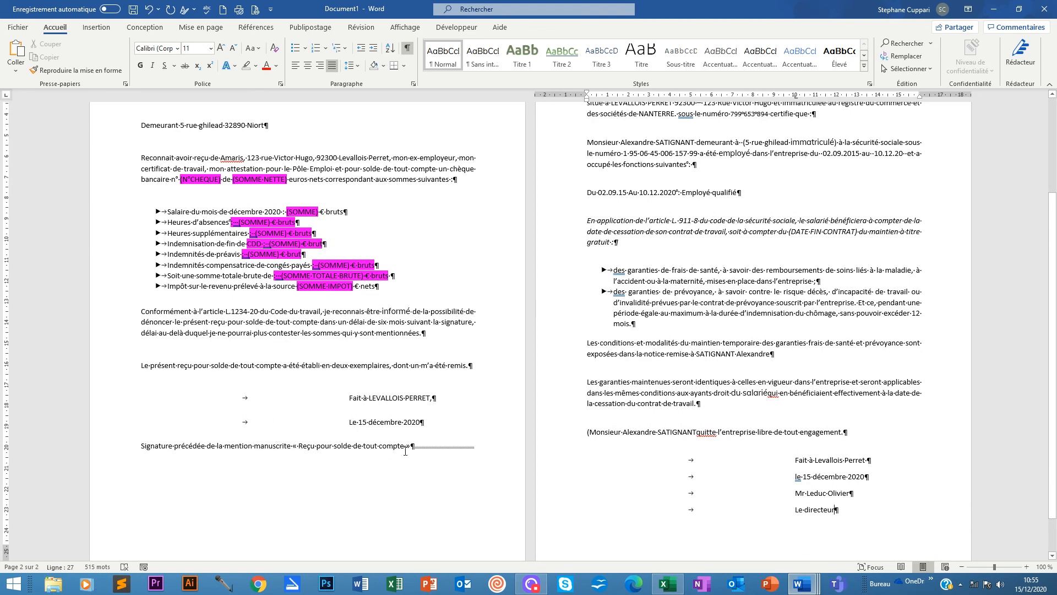
scroll(405, 451, up, 2)
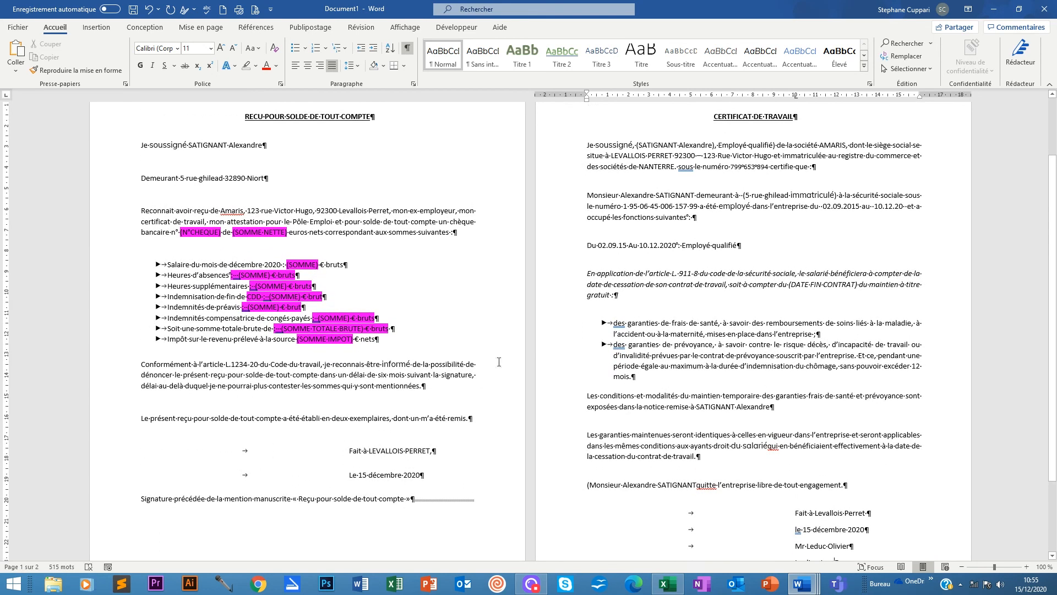
scroll(636, 214, up, 3)
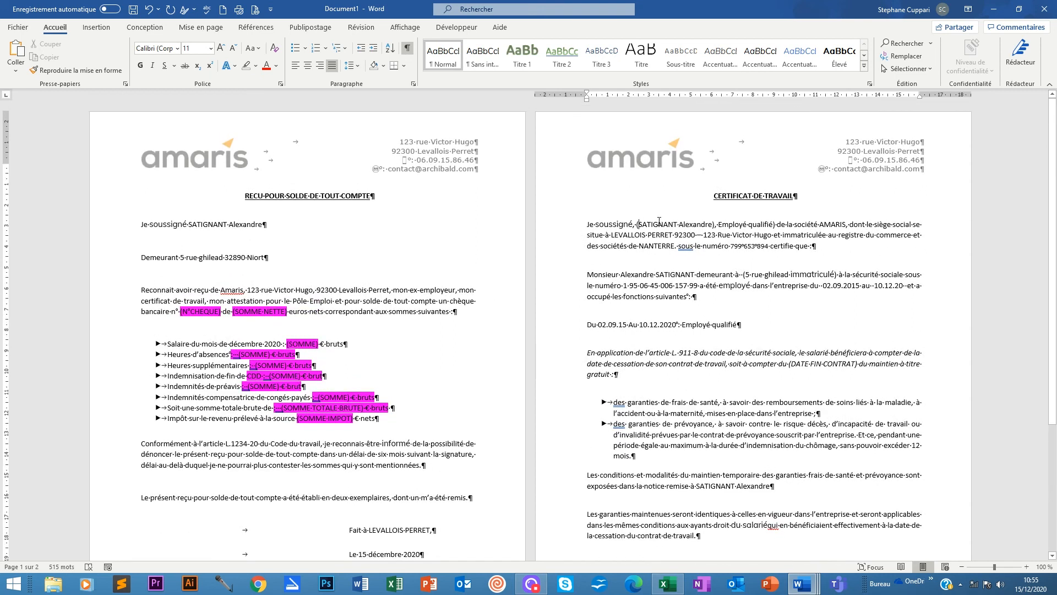
Delete the parentheses around the employee's name, Employé qualifié, the street address and after immatriculé.
click(659, 220)
key(BackSpace)
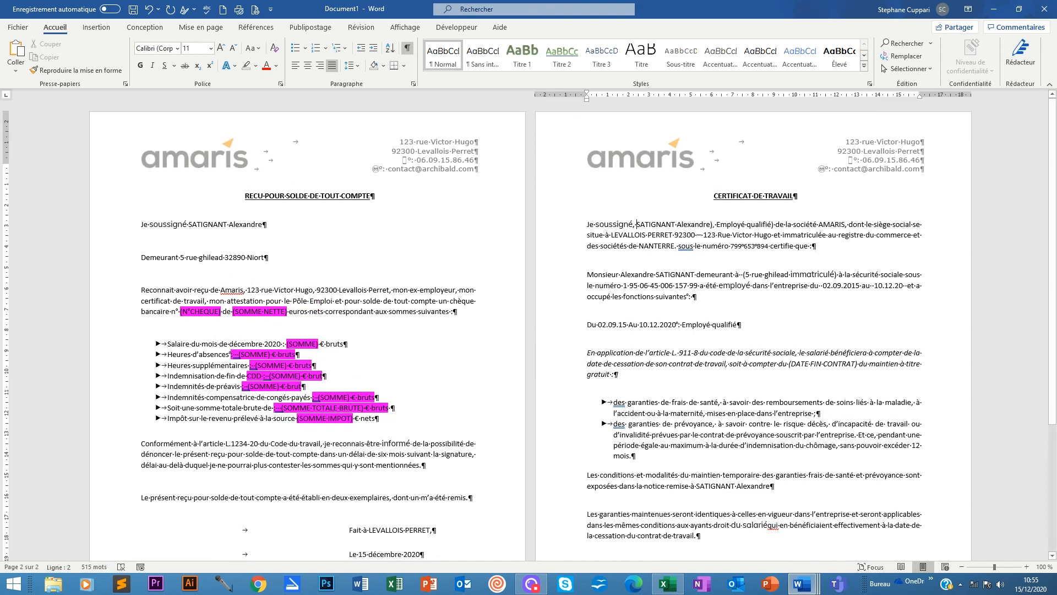
key(BackSpace)
key(Delete)
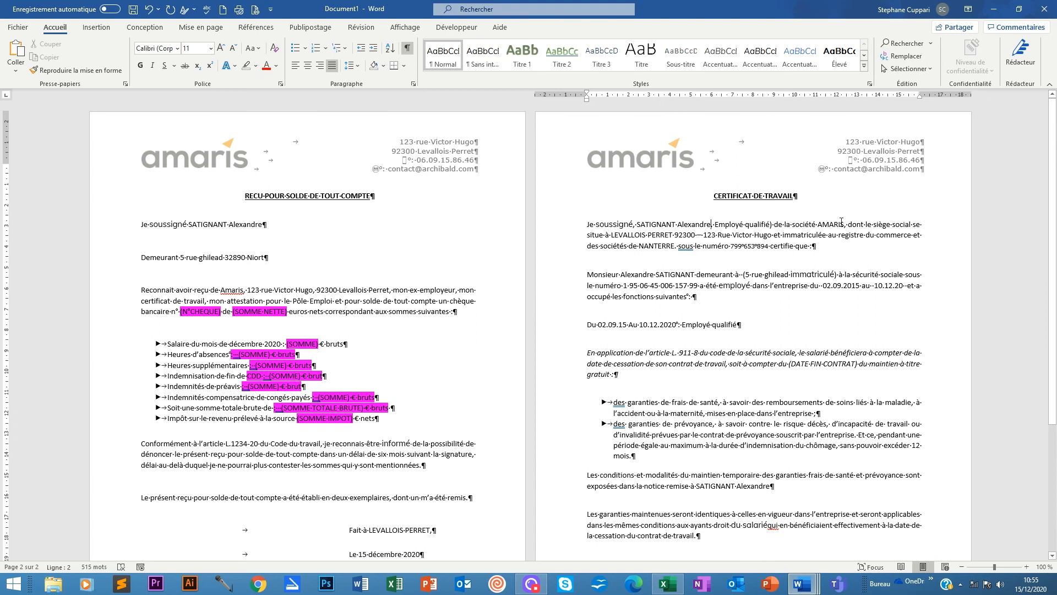
key(BackSpace)
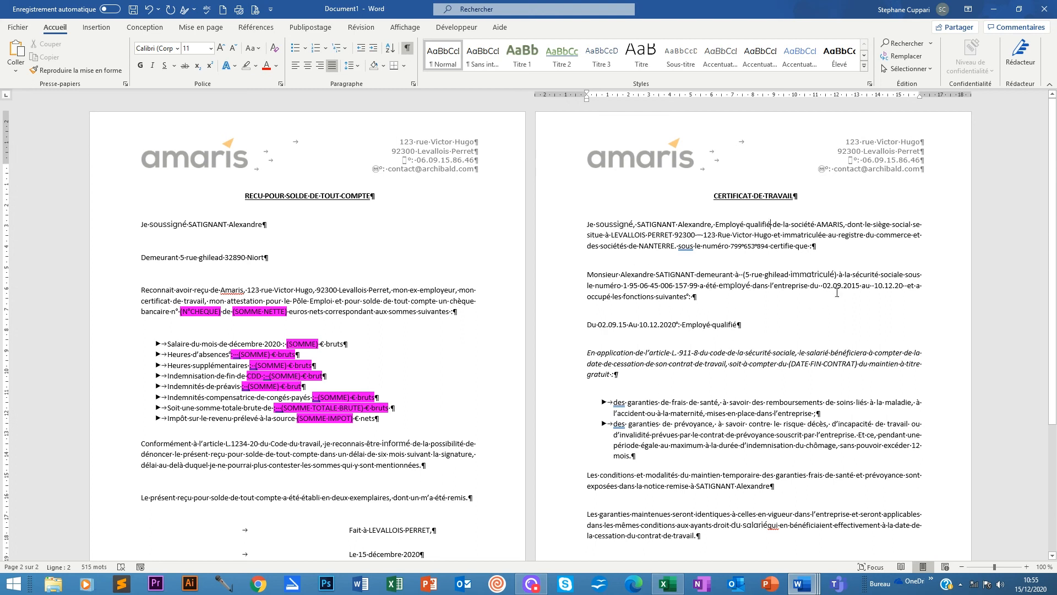
key(BackSpace)
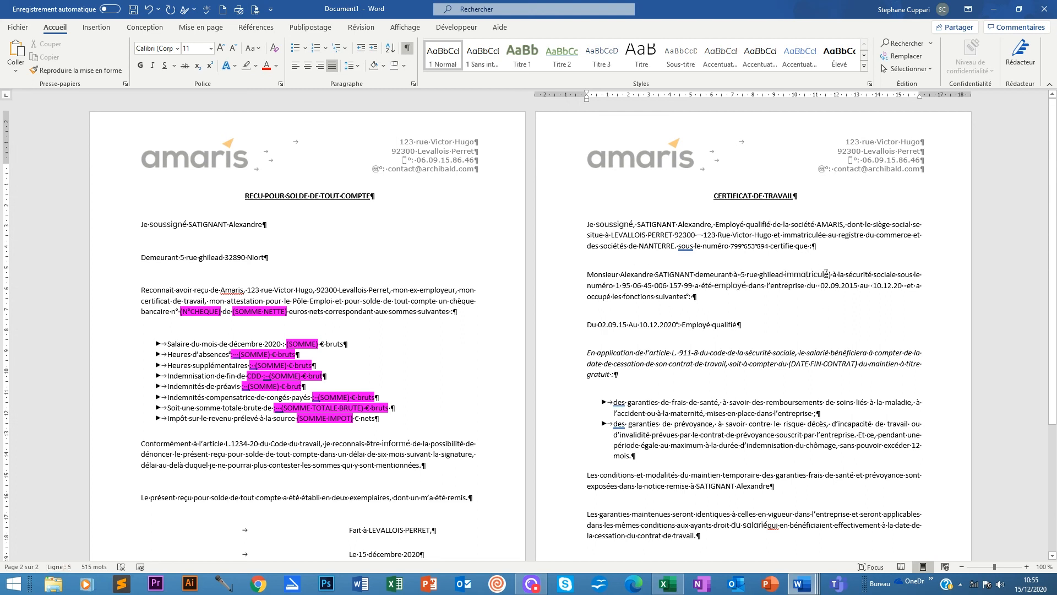
click(830, 275)
key(BackSpace)
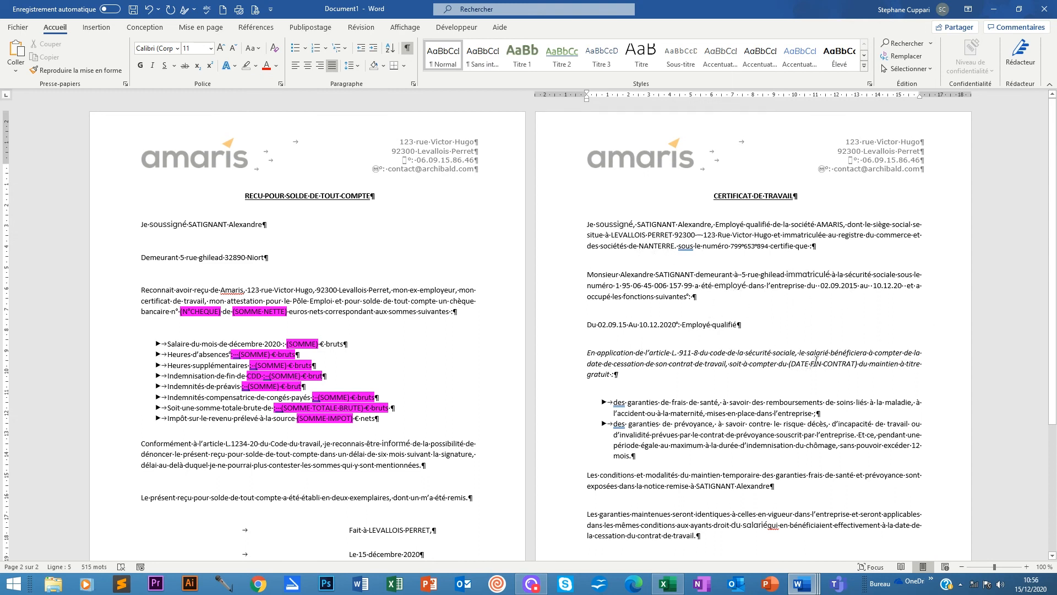
scroll(782, 352, down, 1)
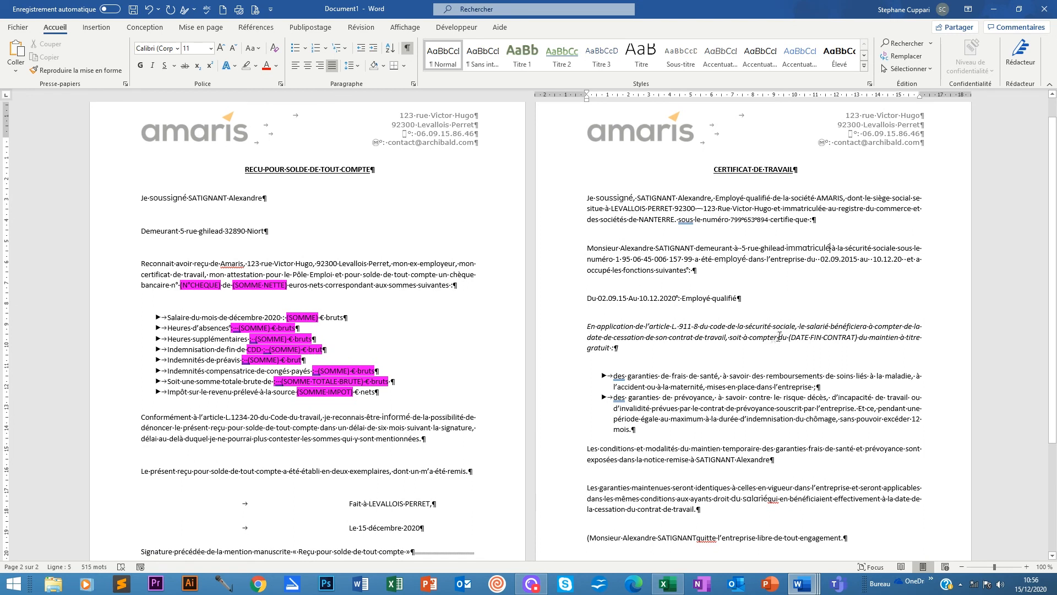
Replace the (DATE FIN CONTRAT) placeholder with the Date_sortie merge field.
drag(789, 337, 857, 337)
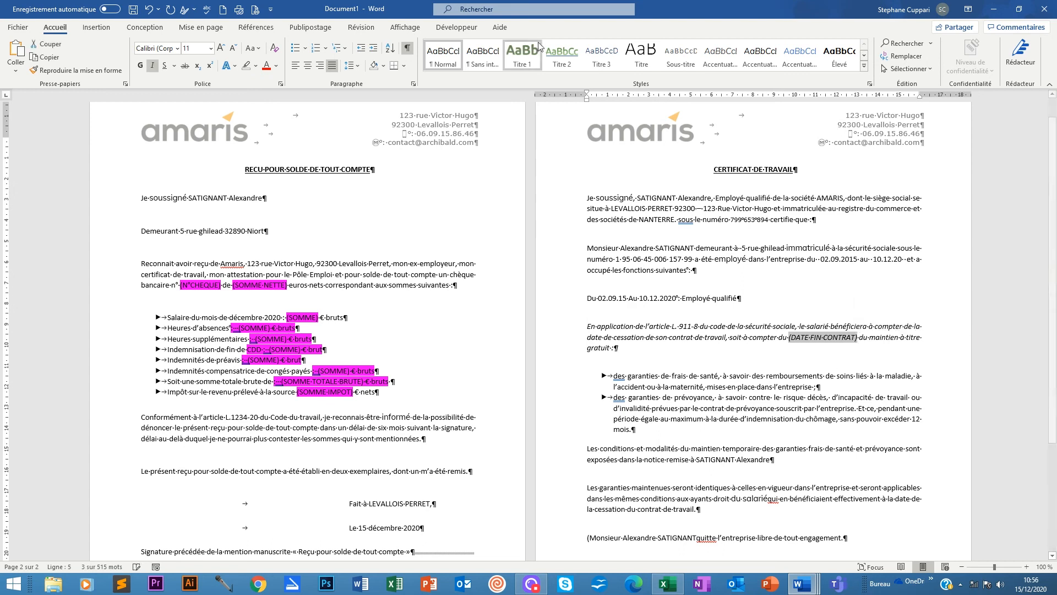
click(310, 27)
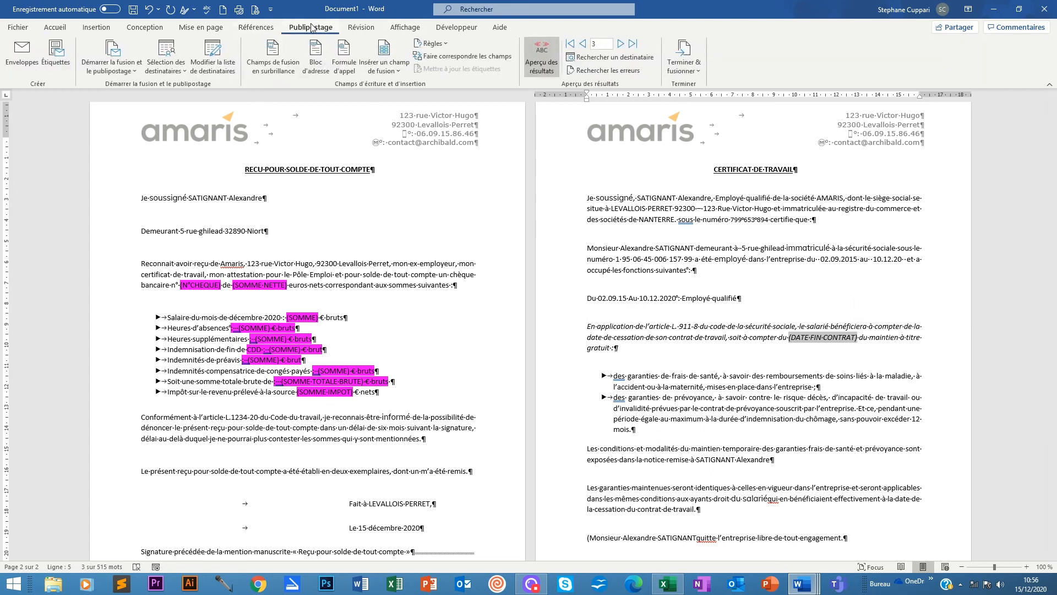
click(398, 67)
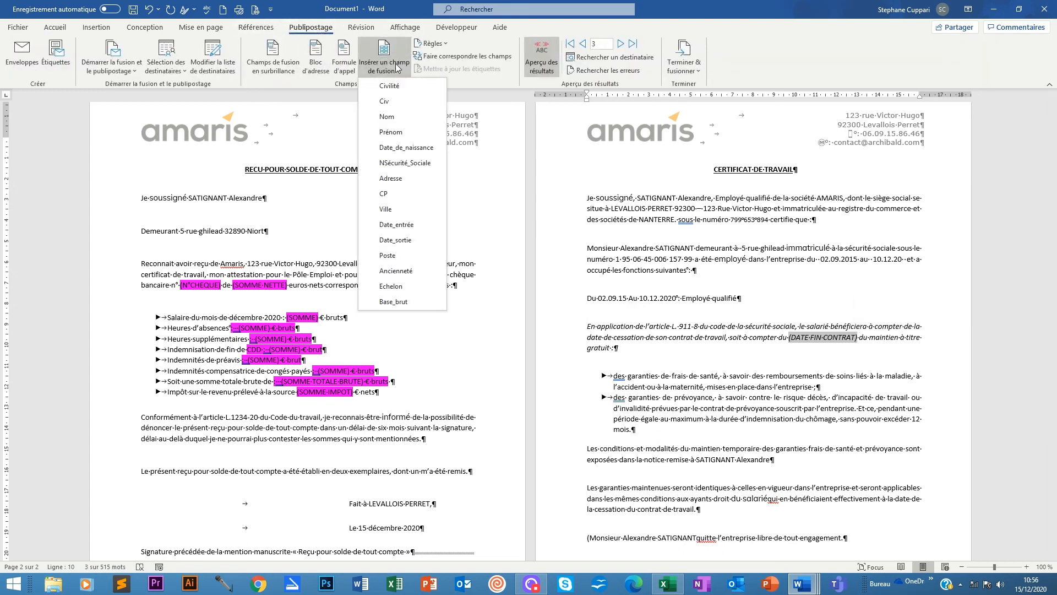
click(395, 240)
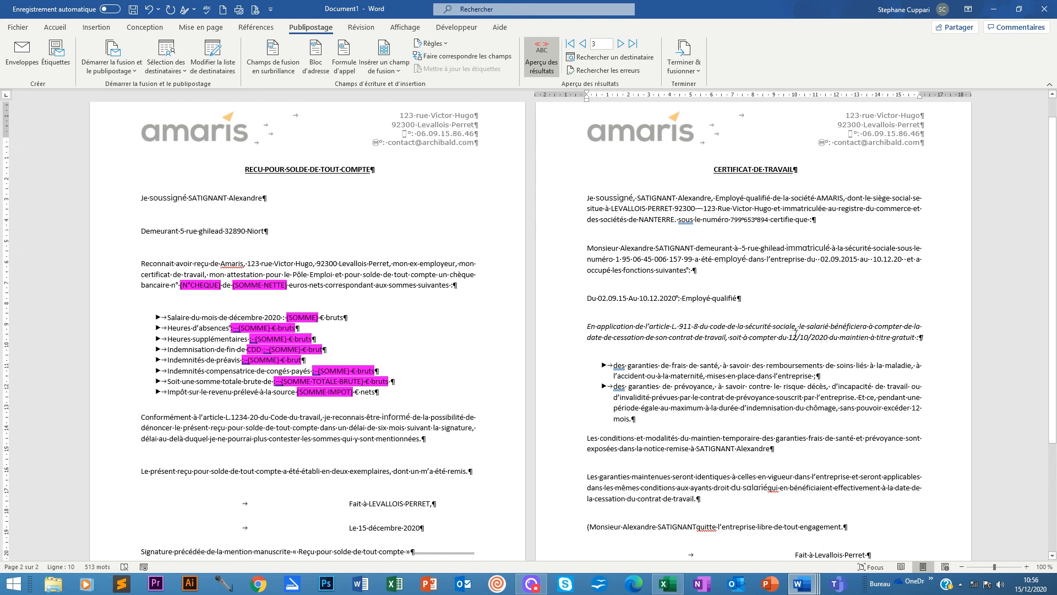
Paste the \@ "dd.MM.yy" switch into the Date_sortie field code and toggle Aperçu des résultats.
right_click(802, 335)
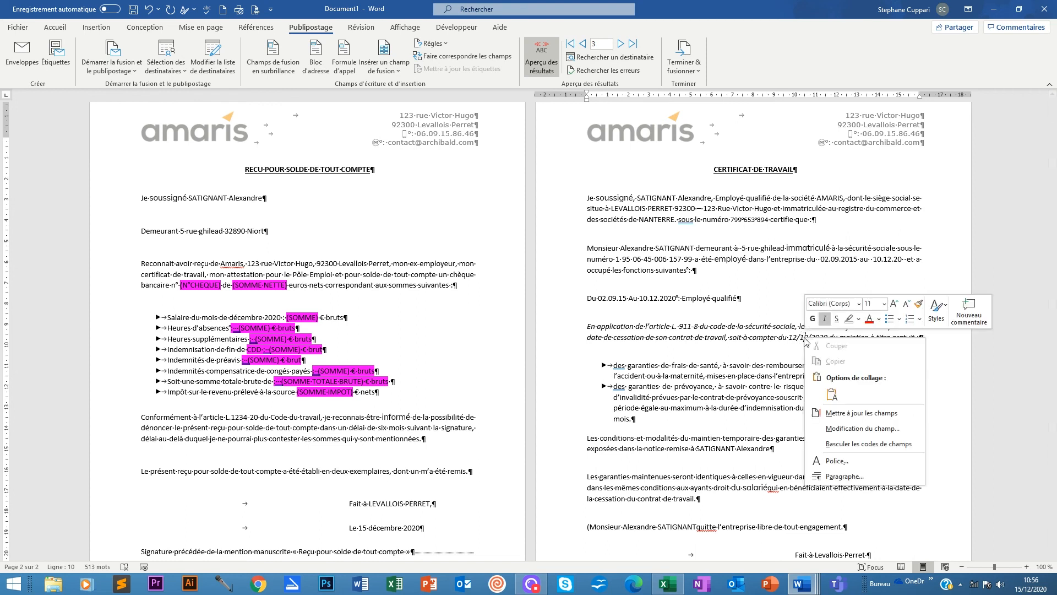
click(854, 444)
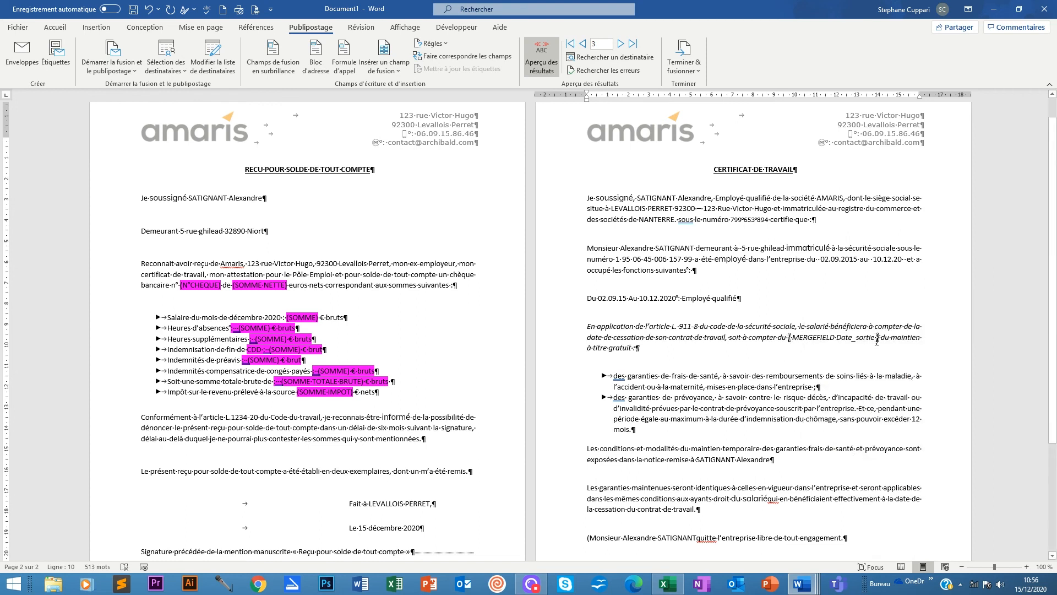
text(DATE  \@ "dd.MM.yy")
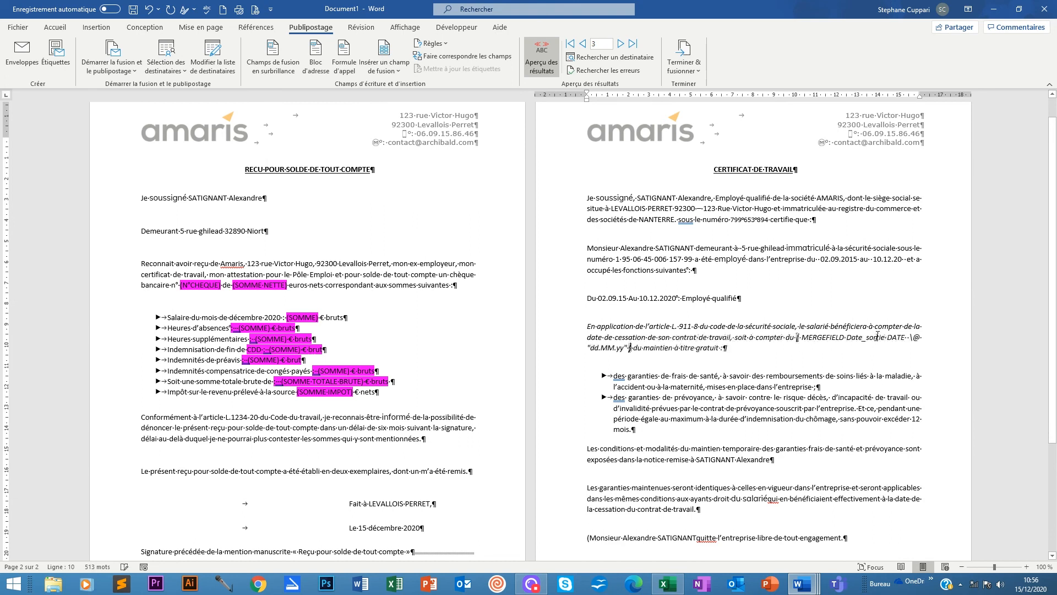
click(547, 51)
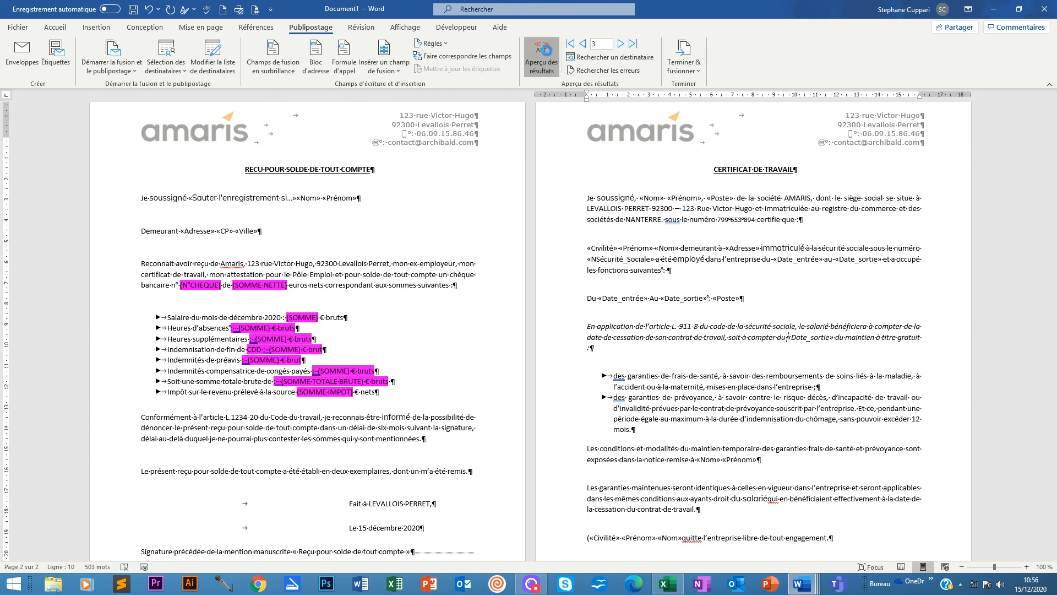
click(547, 50)
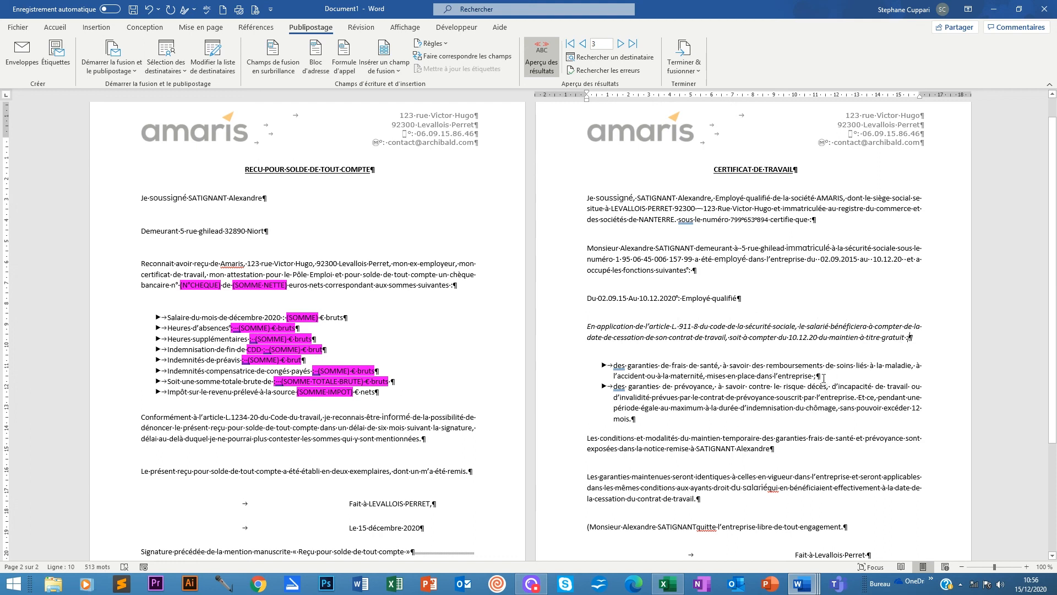
Delete the stray '(' before Monsieur and add spaces before 'quitte' and before 'qui'.
scroll(766, 421, down, 1)
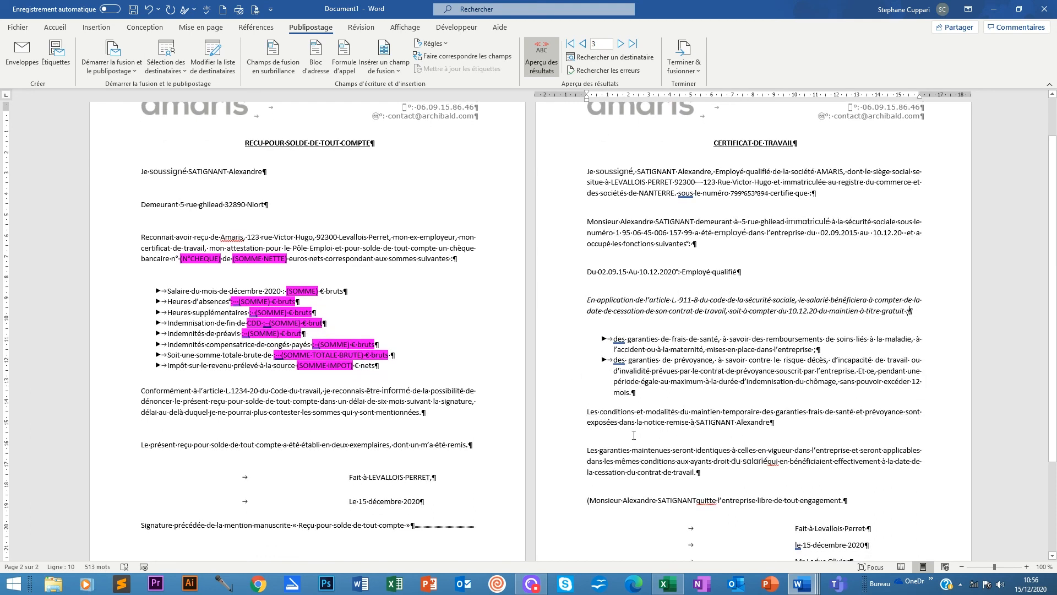
scroll(633, 435, down, 1)
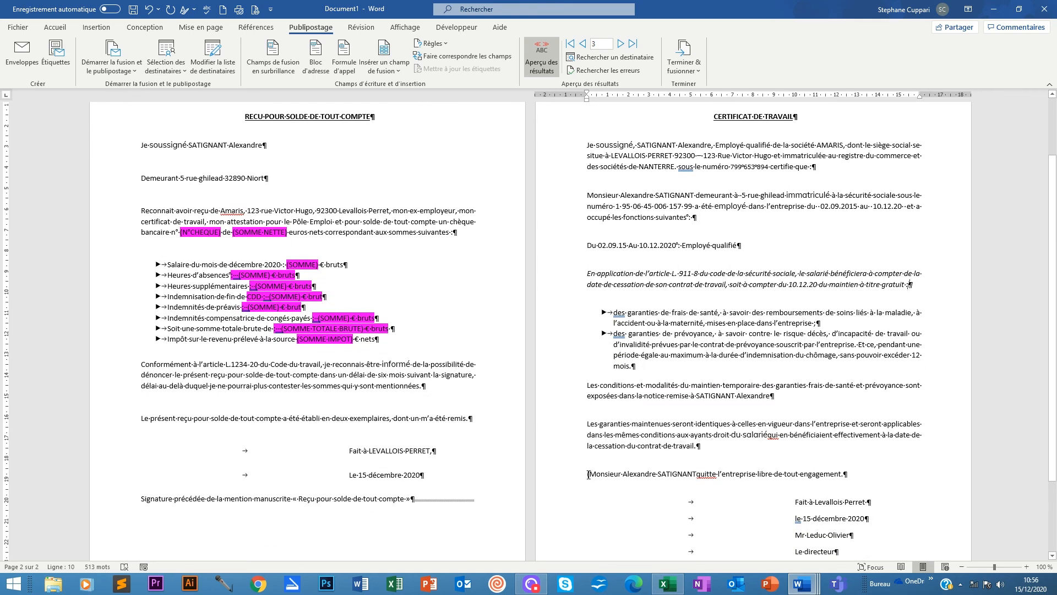
key(Delete)
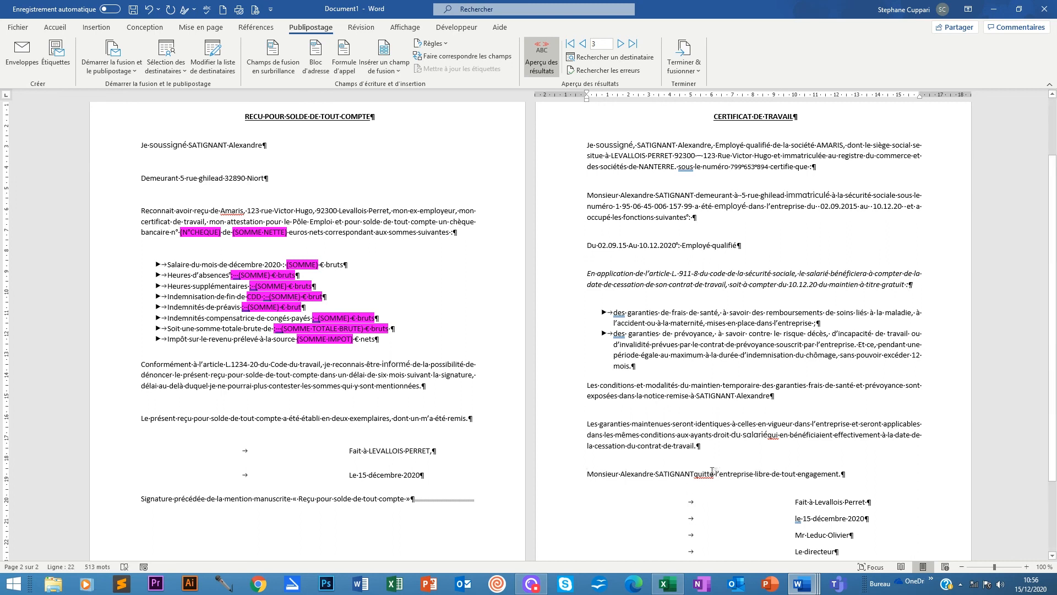
click(692, 473)
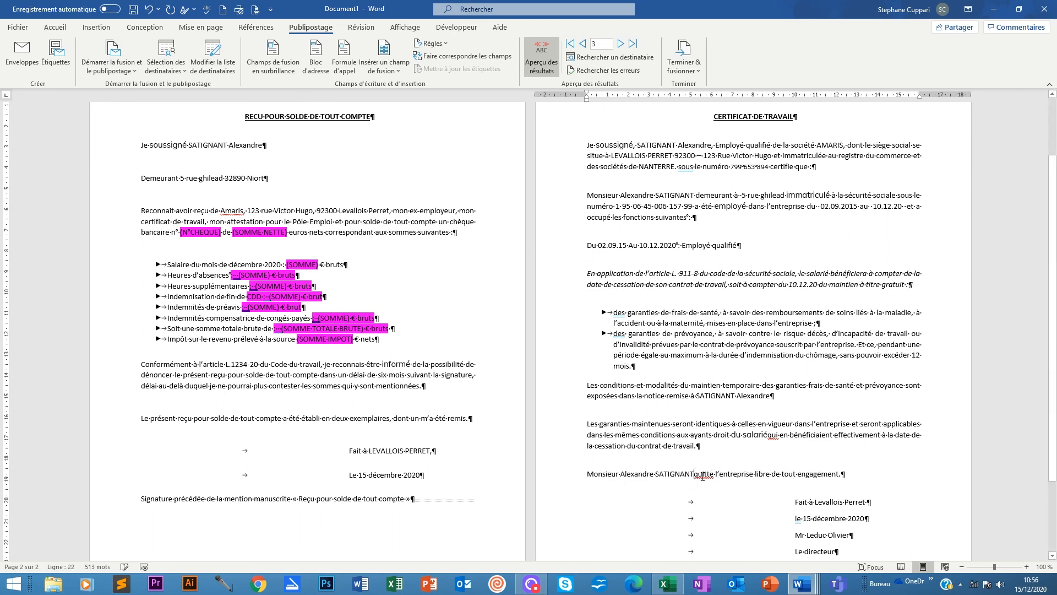
click(769, 434)
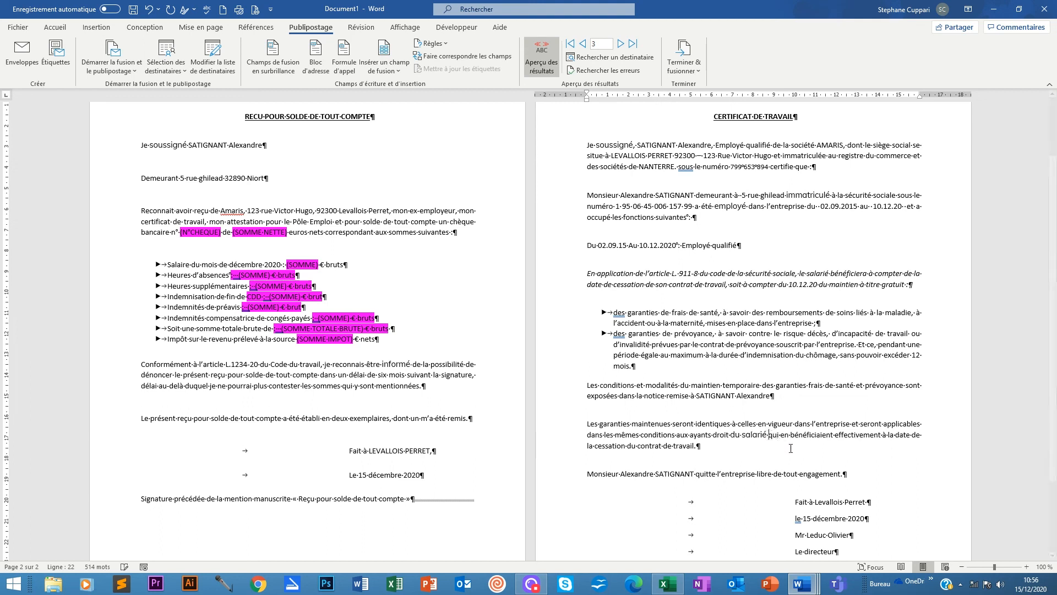
scroll(852, 474, down, 3)
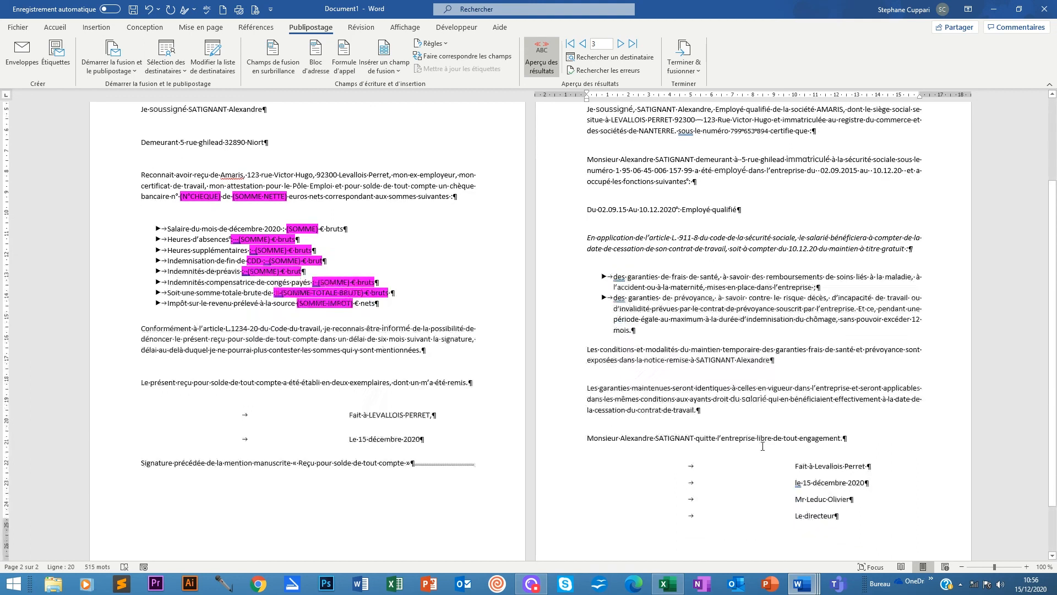
scroll(782, 399, up, 5)
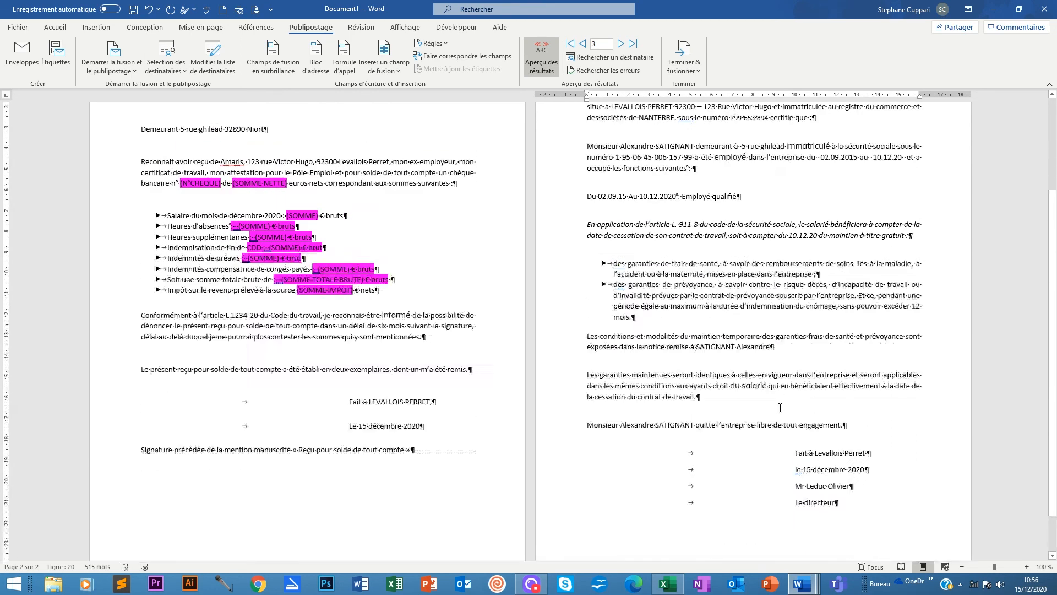
scroll(804, 372, down, 3)
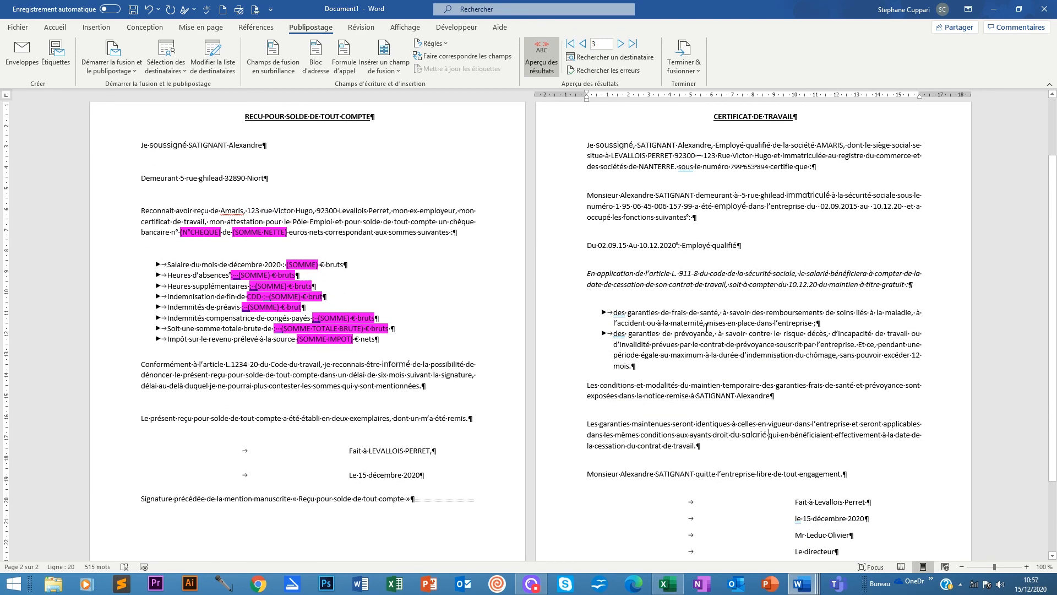
scroll(298, 268, up, 3)
scroll(298, 268, down, 3)
scroll(298, 269, up, 3)
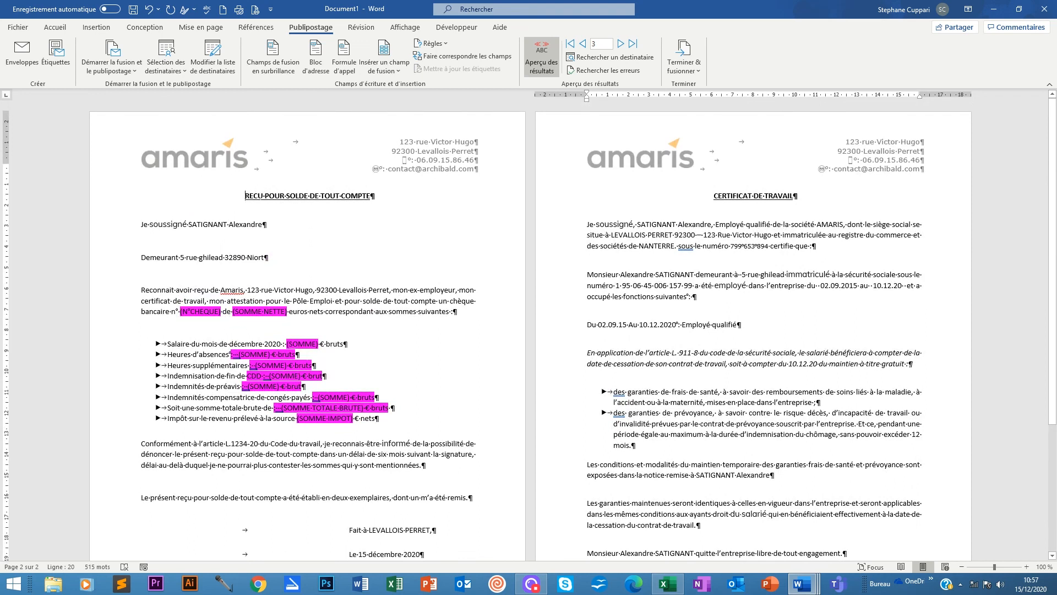
Inspect the current fonts of the receipt's Reconnait, Je soussigné and Demeurant lines.
click(245, 196)
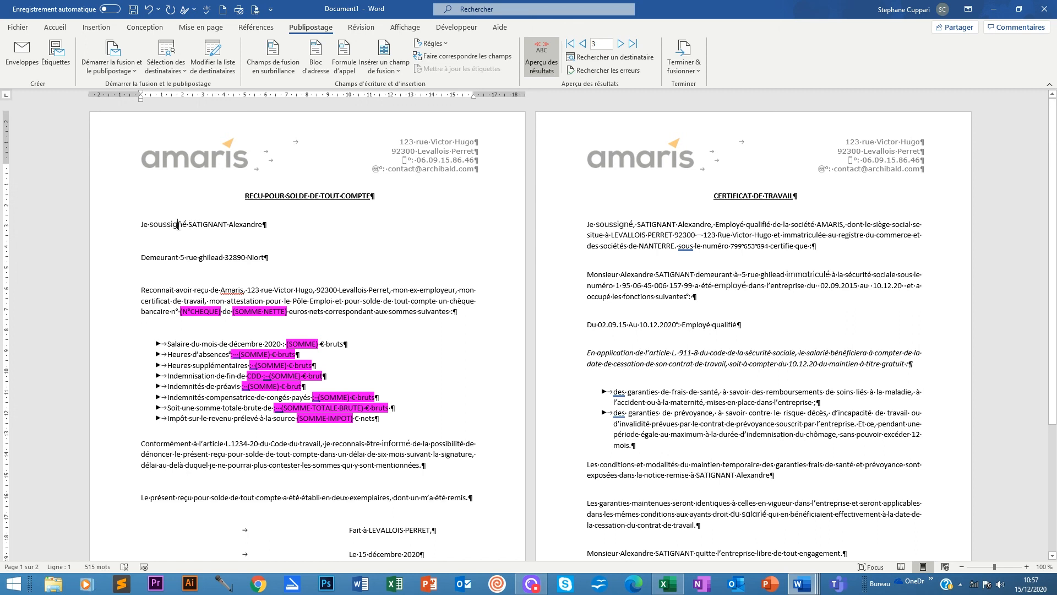
click(55, 27)
click(154, 246)
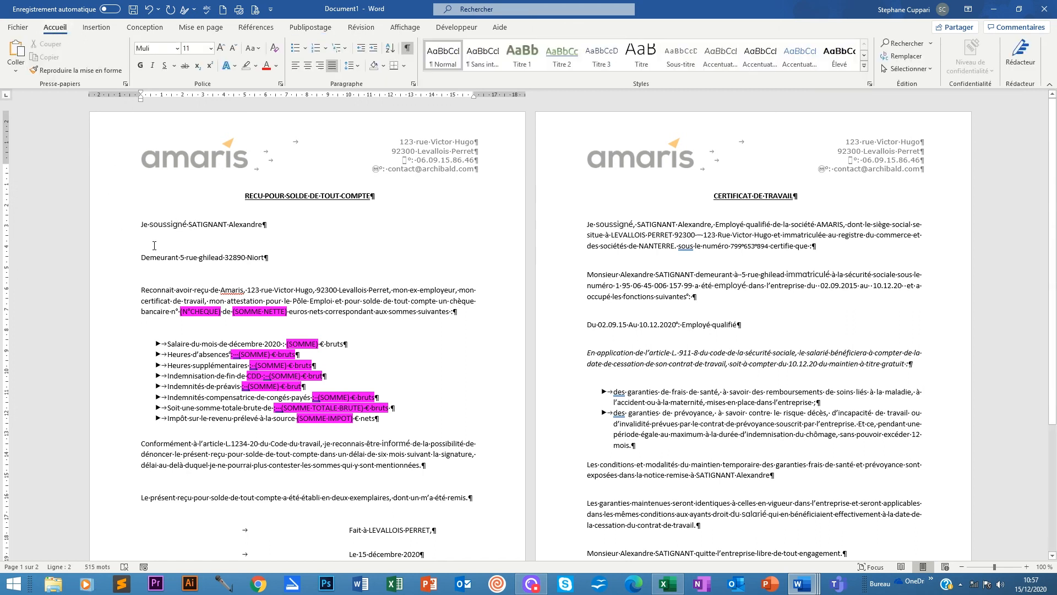
click(271, 289)
click(164, 225)
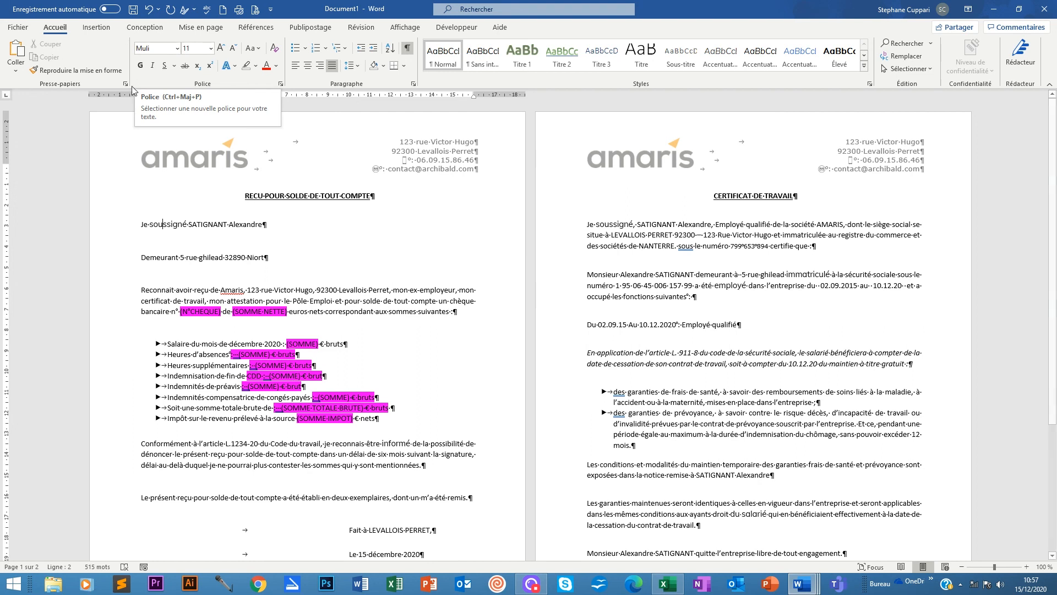
click(215, 258)
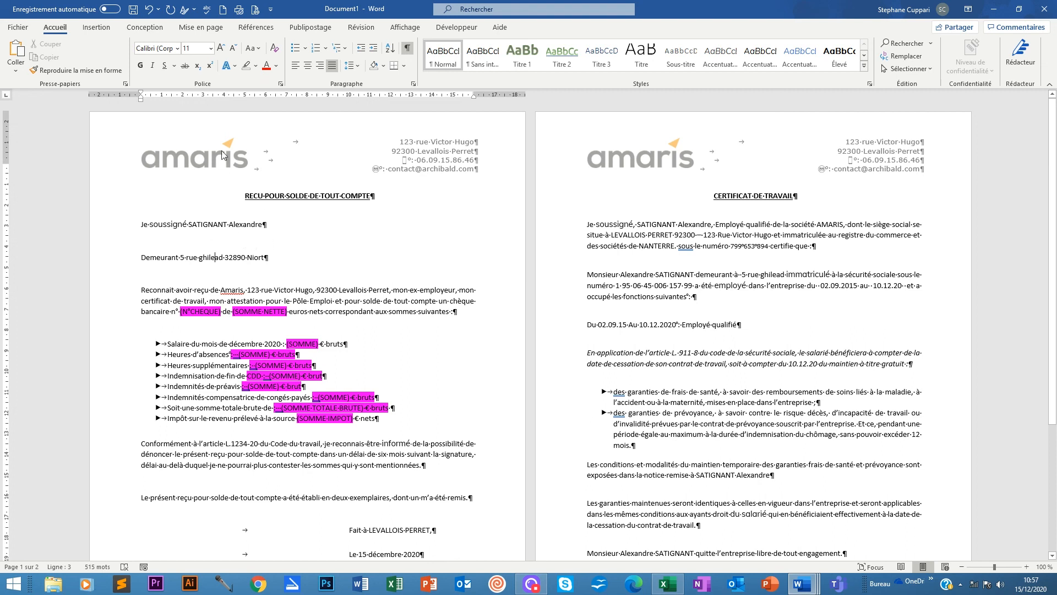
Select the letter text from 'Je soussigné' through 'Le directeur' and set it to Calibri.
click(179, 224)
drag(140, 225, 842, 478)
scroll(666, 308, down, 5)
click(178, 49)
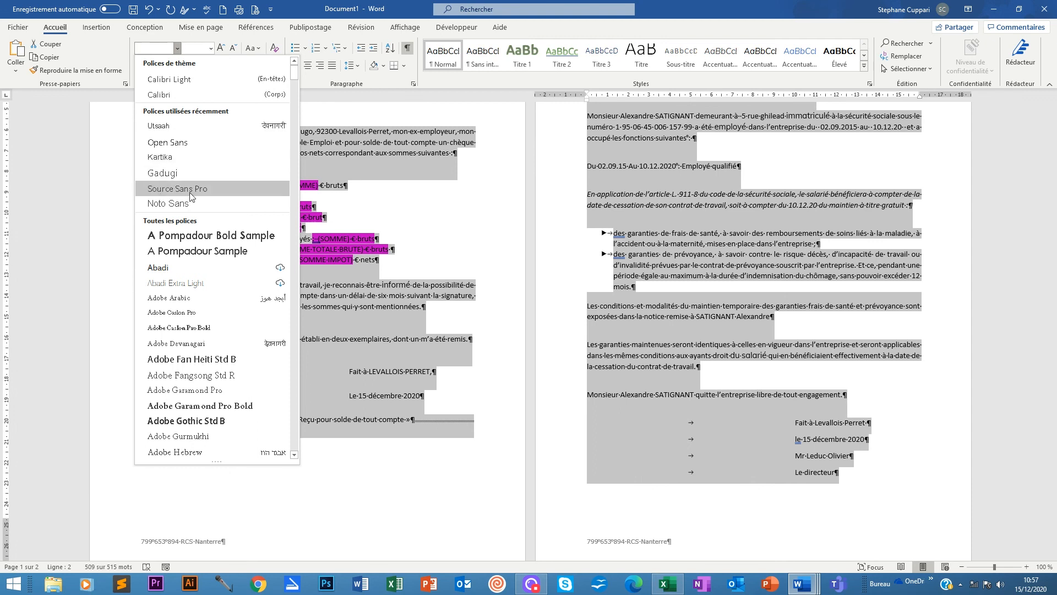
click(165, 94)
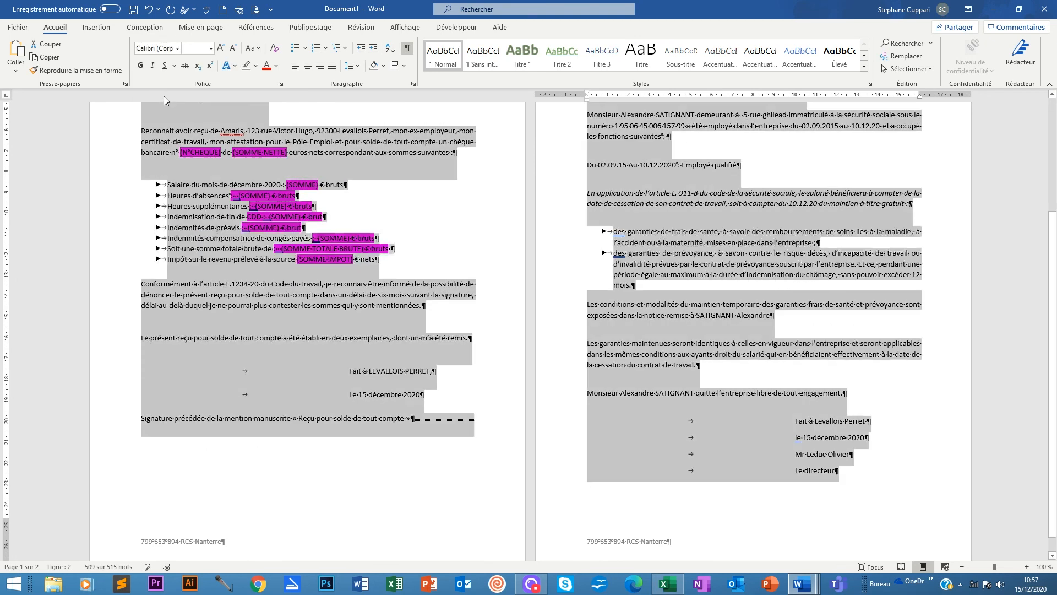
click(339, 284)
scroll(378, 290, up, 3)
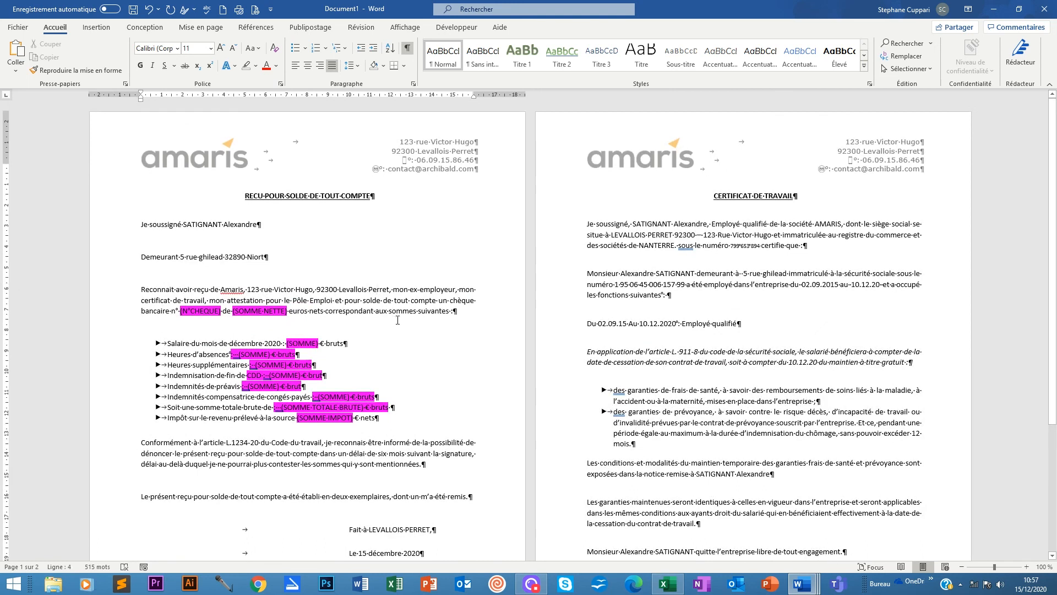
Review both Calibri pages, including the certificate's first bullet, then return to Publipostage.
scroll(528, 336, down, 3)
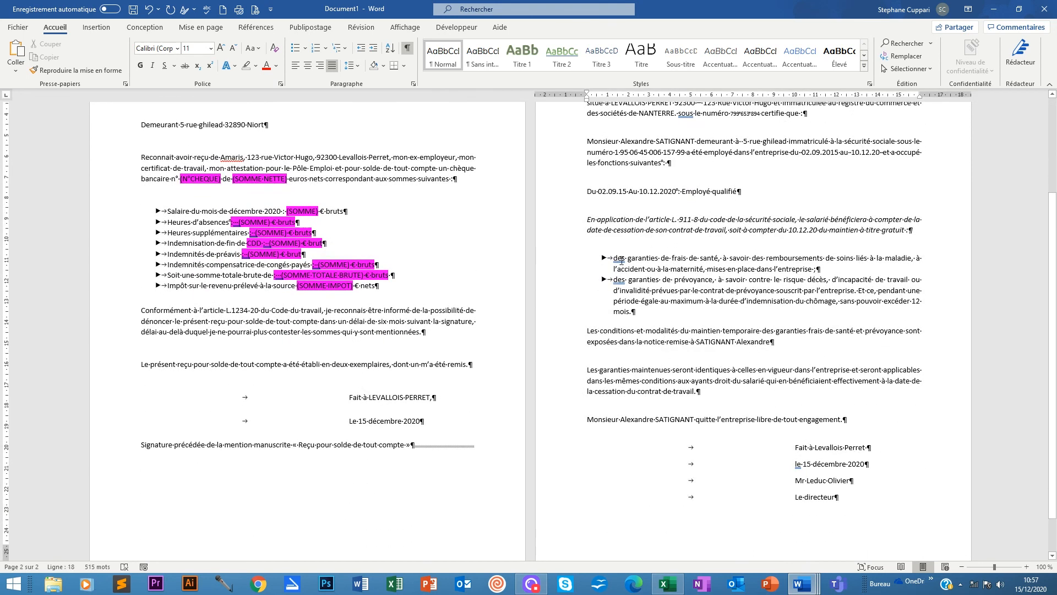
click(619, 258)
scroll(807, 451, down, 2)
scroll(797, 434, up, 5)
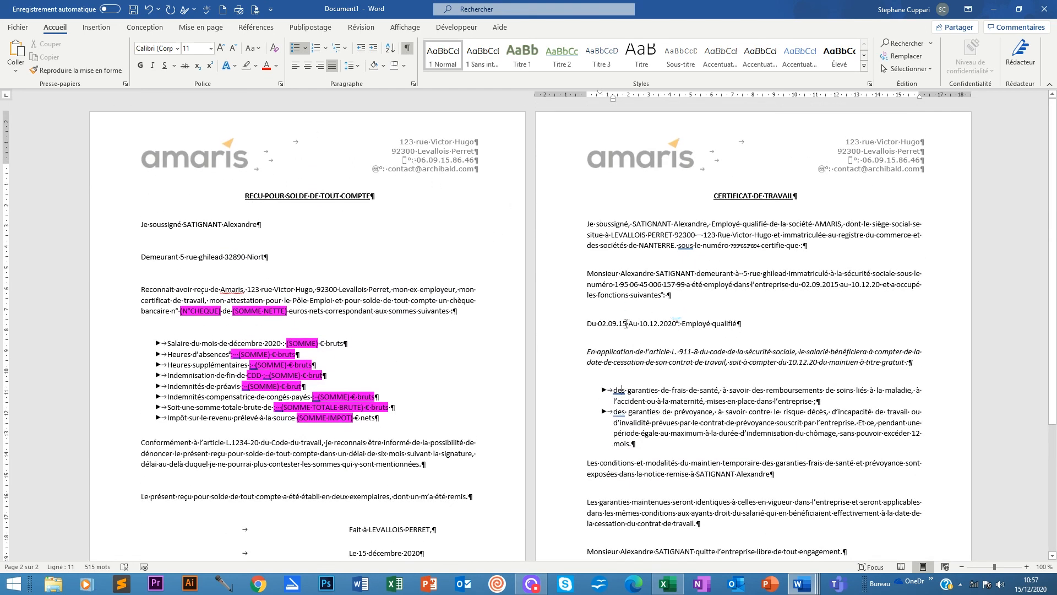
click(333, 29)
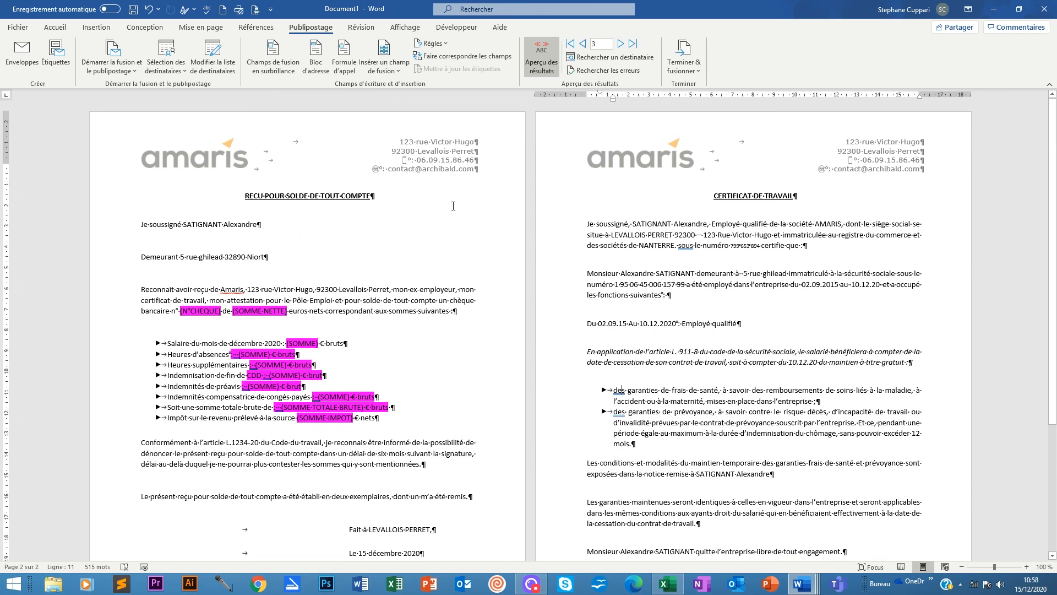
click(668, 584)
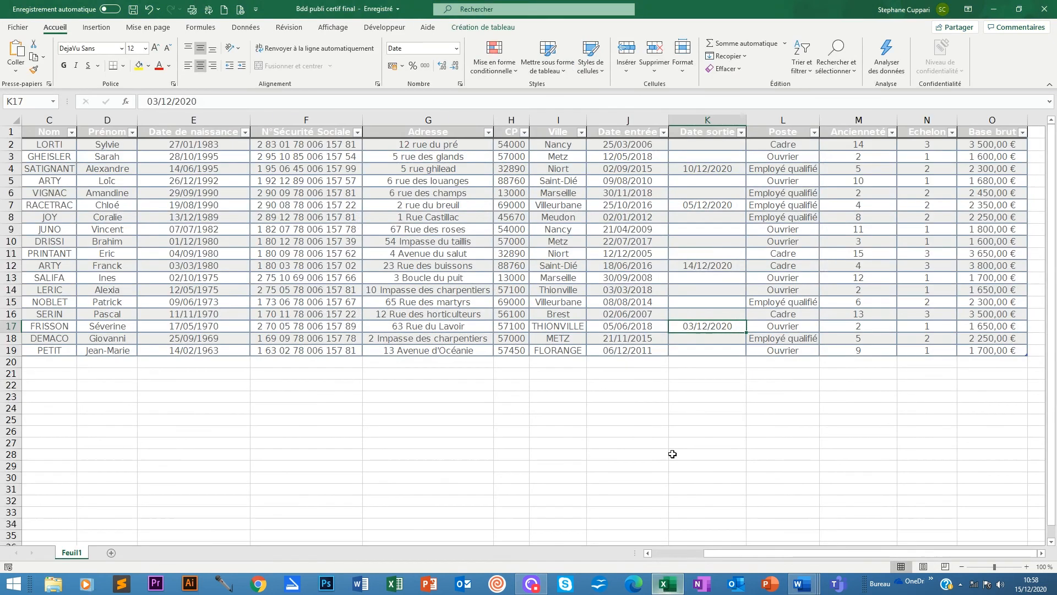
click(704, 169)
click(697, 204)
click(701, 265)
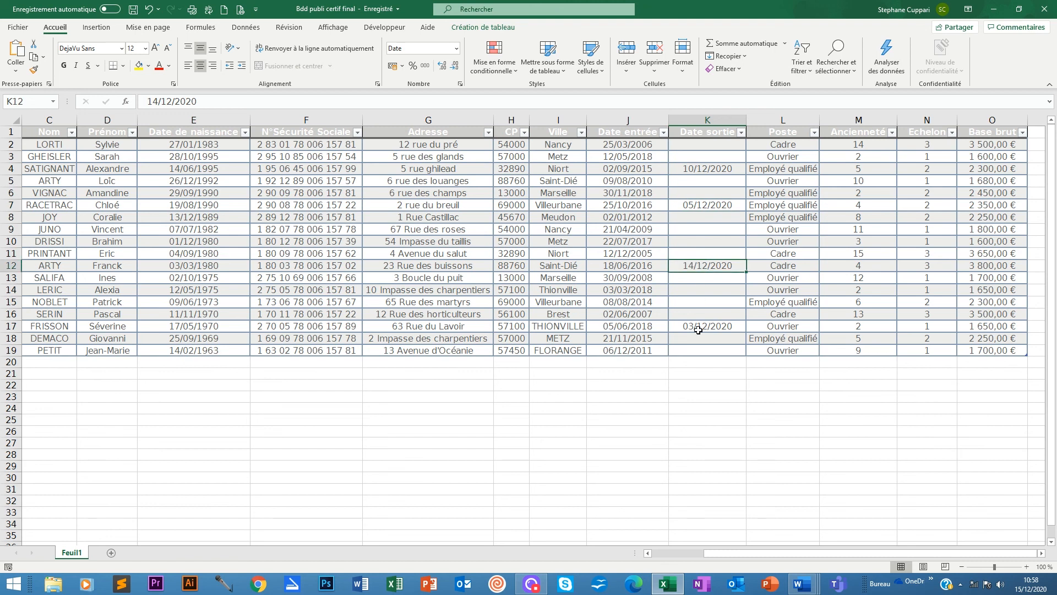
click(701, 326)
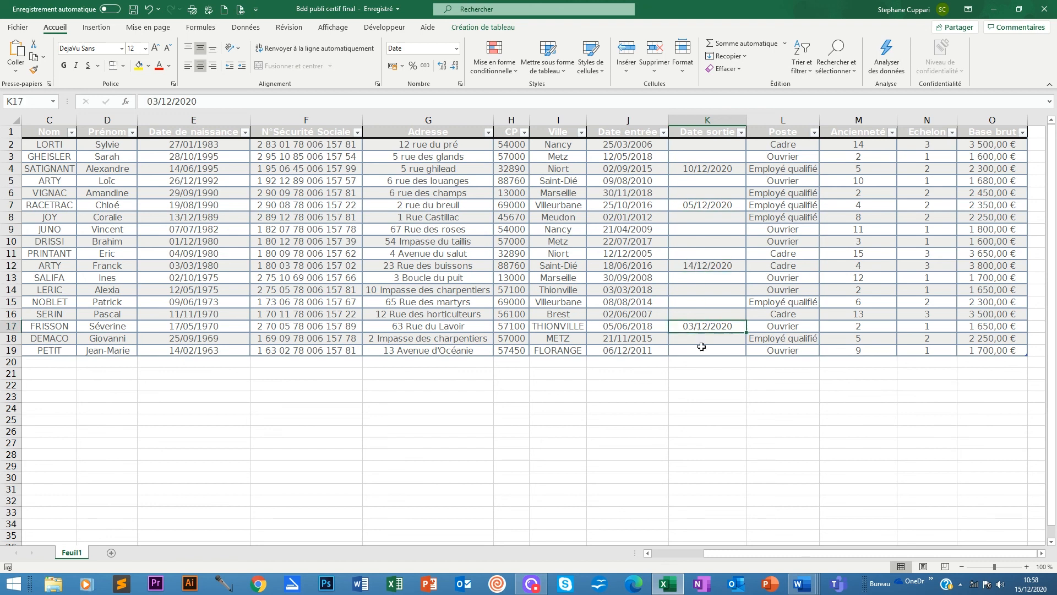
click(707, 146)
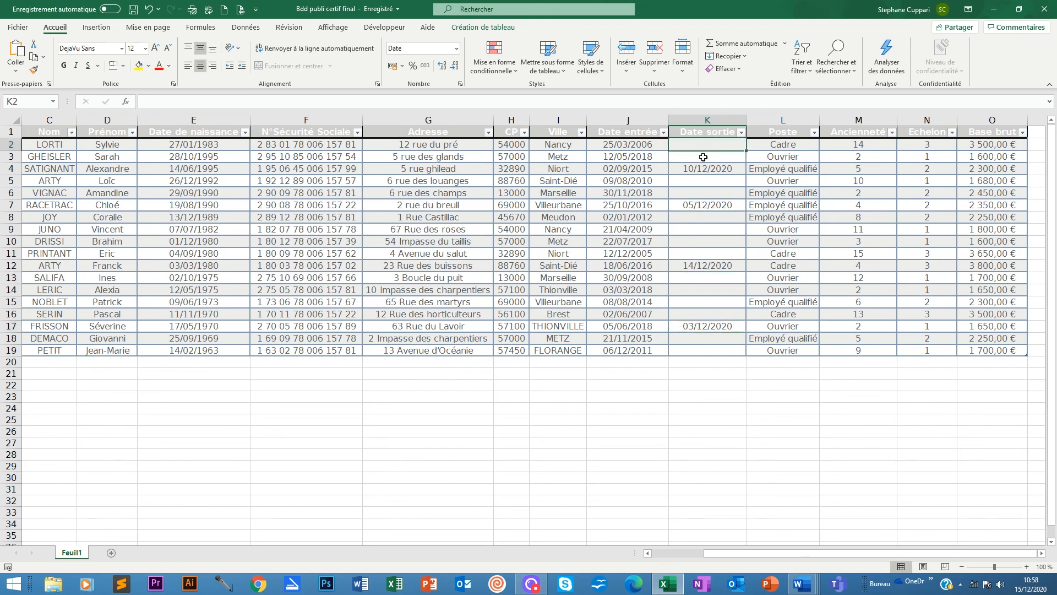
click(701, 205)
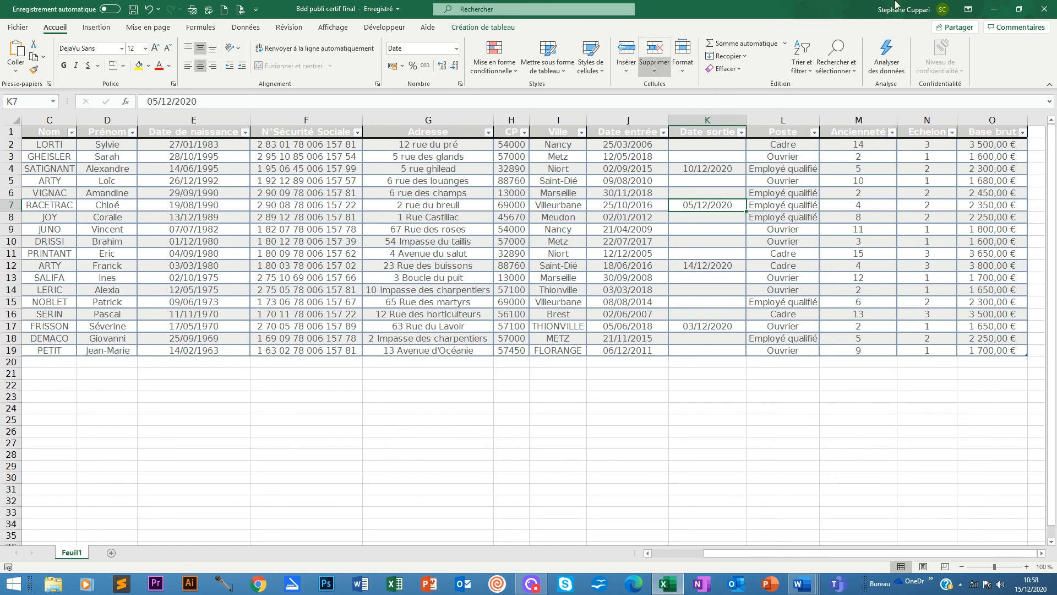
click(994, 10)
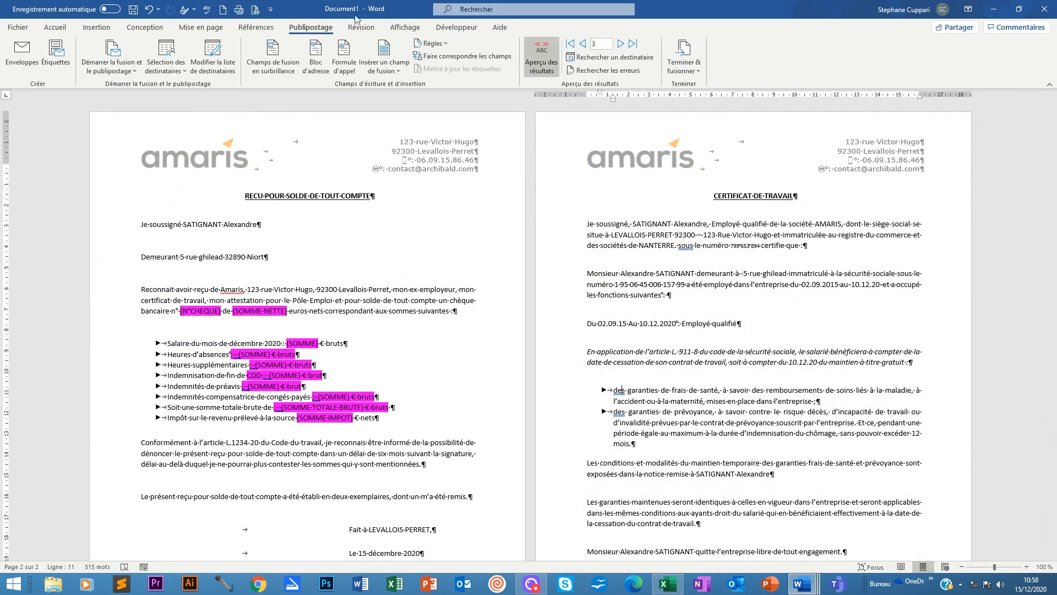
Finish the merge via Modifier des documents individuels with Tous, creating Lettres1.
click(691, 70)
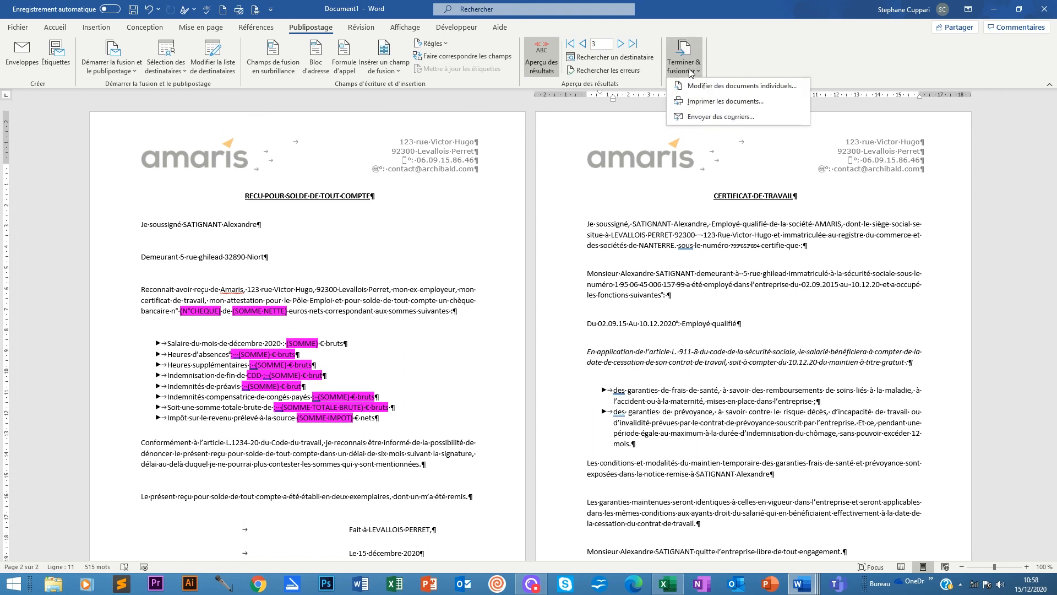
click(742, 86)
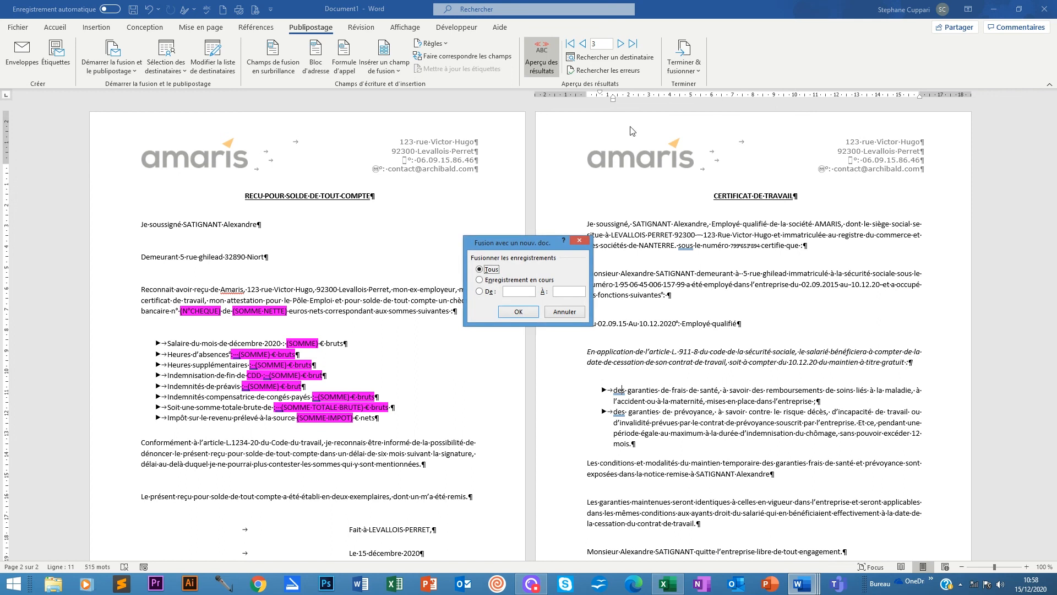
click(517, 313)
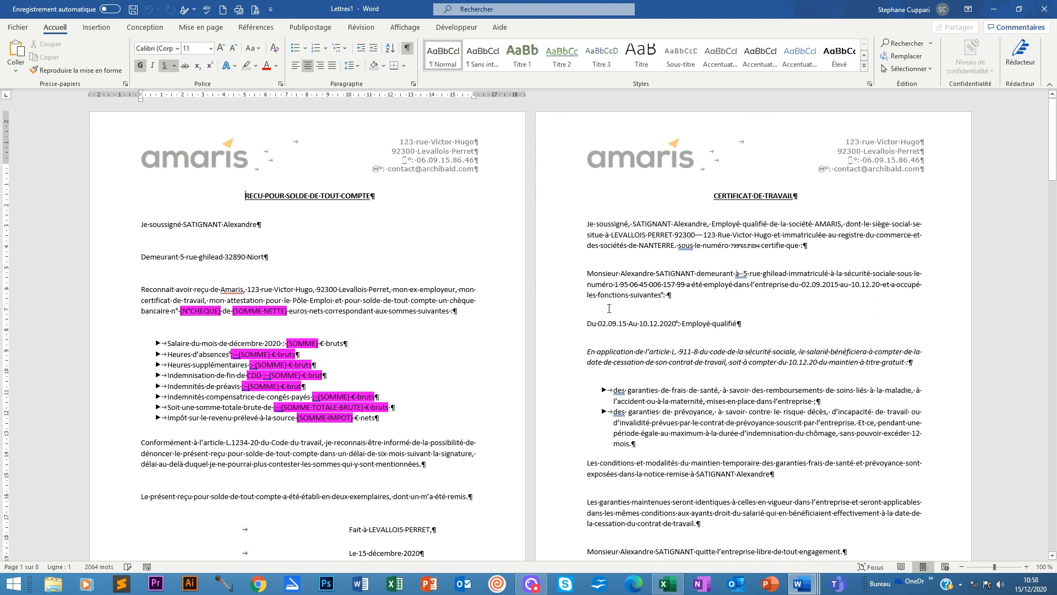
Scroll through the merged Lettres1 letters, then switch to the Excel employee workbook.
scroll(279, 382, down, 2)
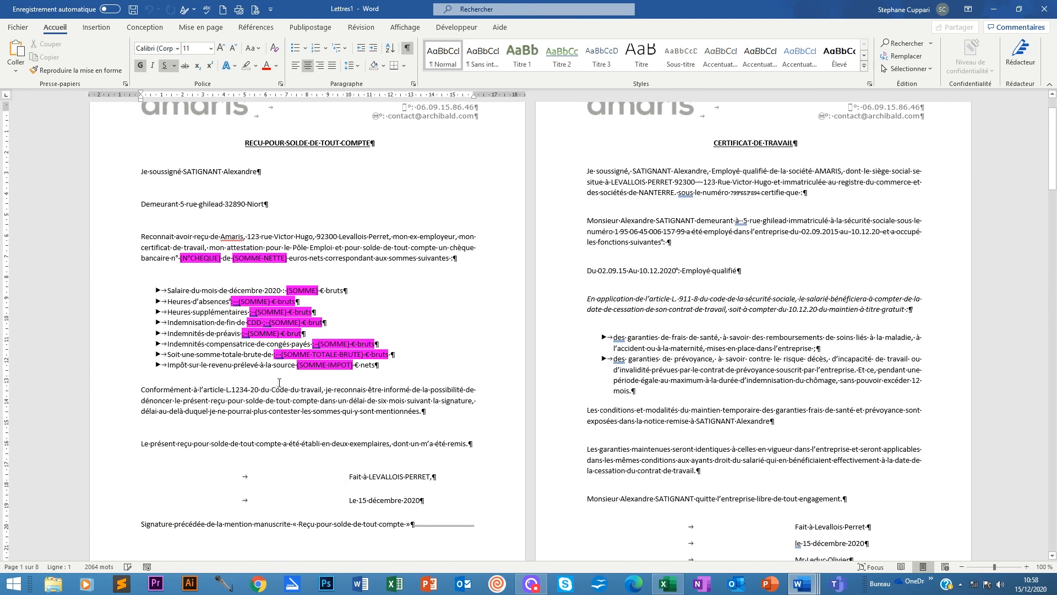
scroll(283, 232, up, 1)
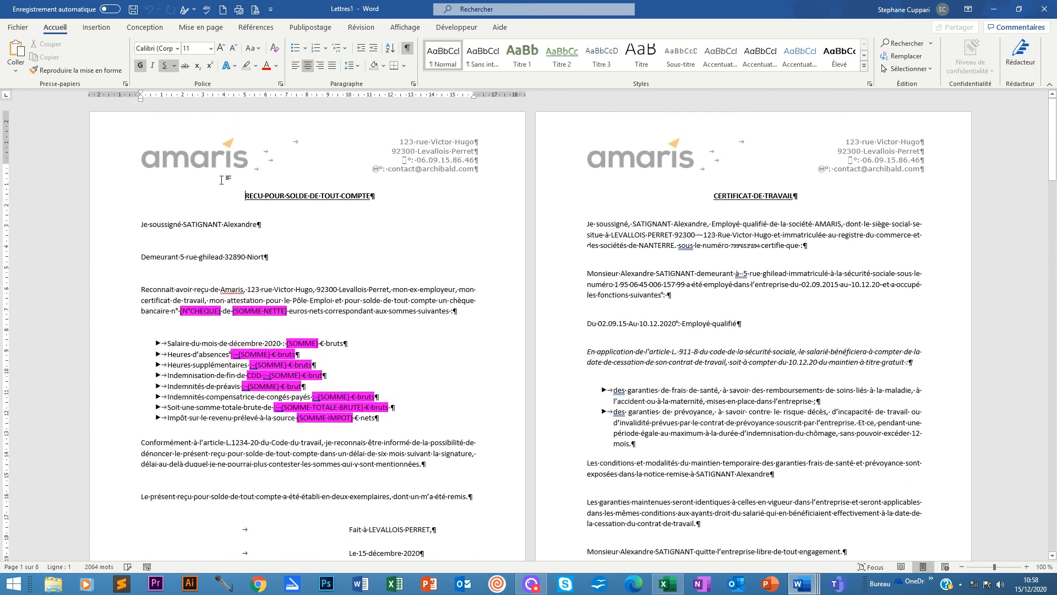
scroll(331, 222, up, 1)
scroll(267, 267, down, 19)
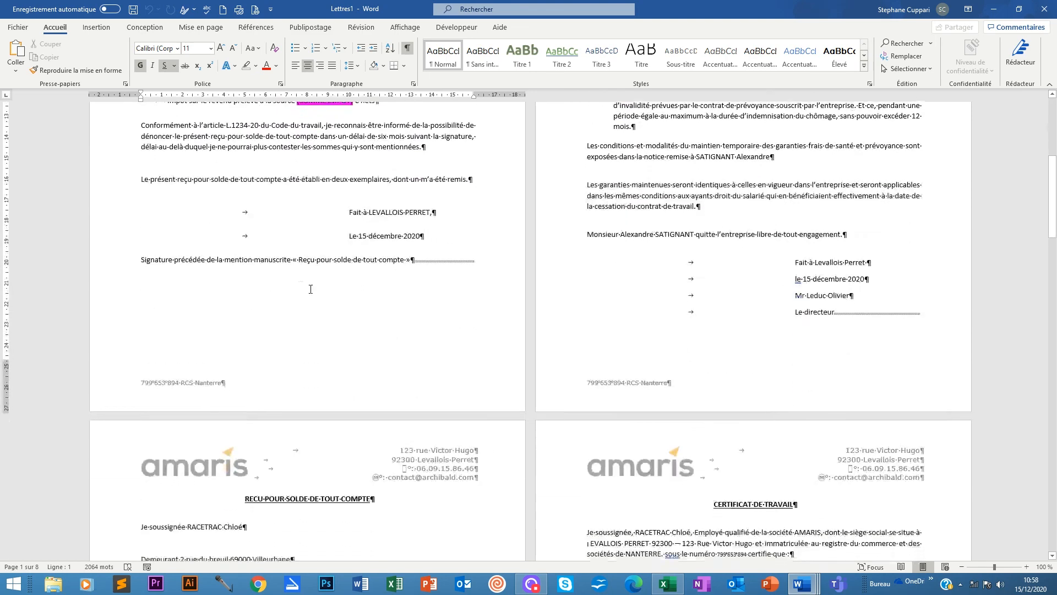
scroll(408, 315, down, 19)
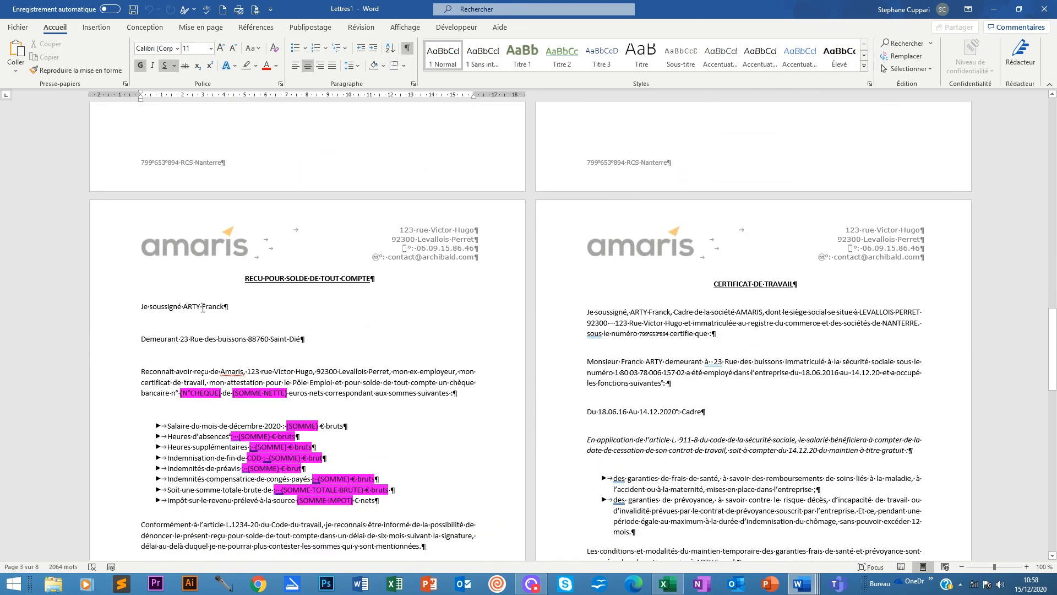
scroll(645, 307, down, 20)
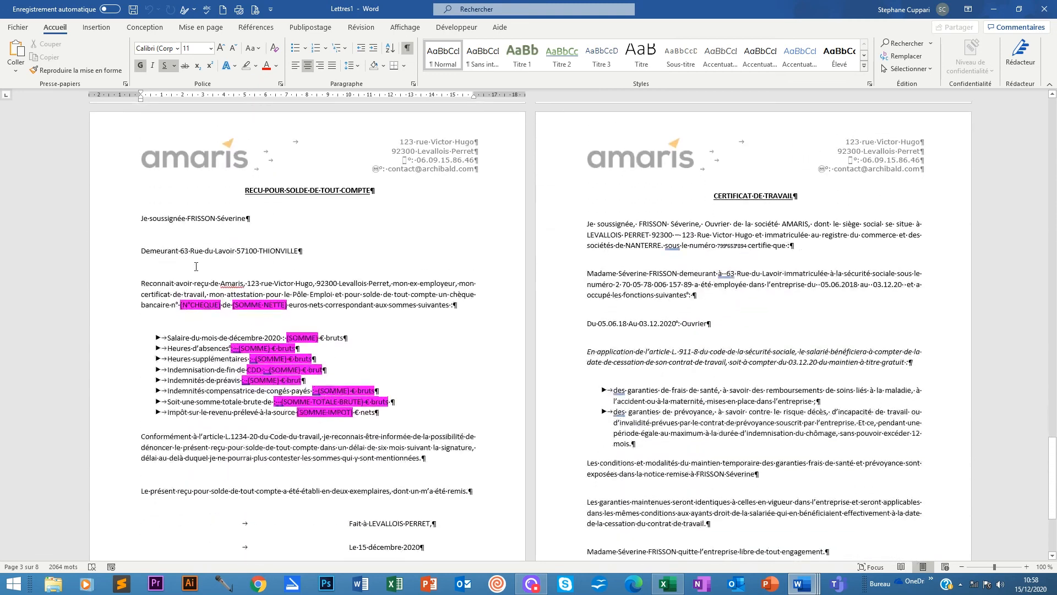
scroll(651, 237, down, 6)
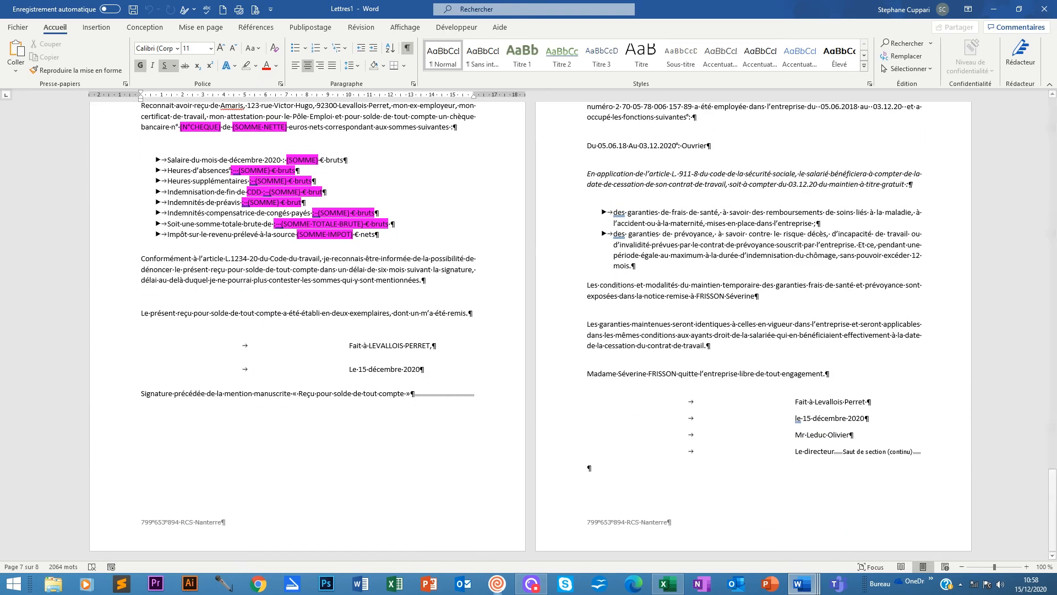
click(663, 585)
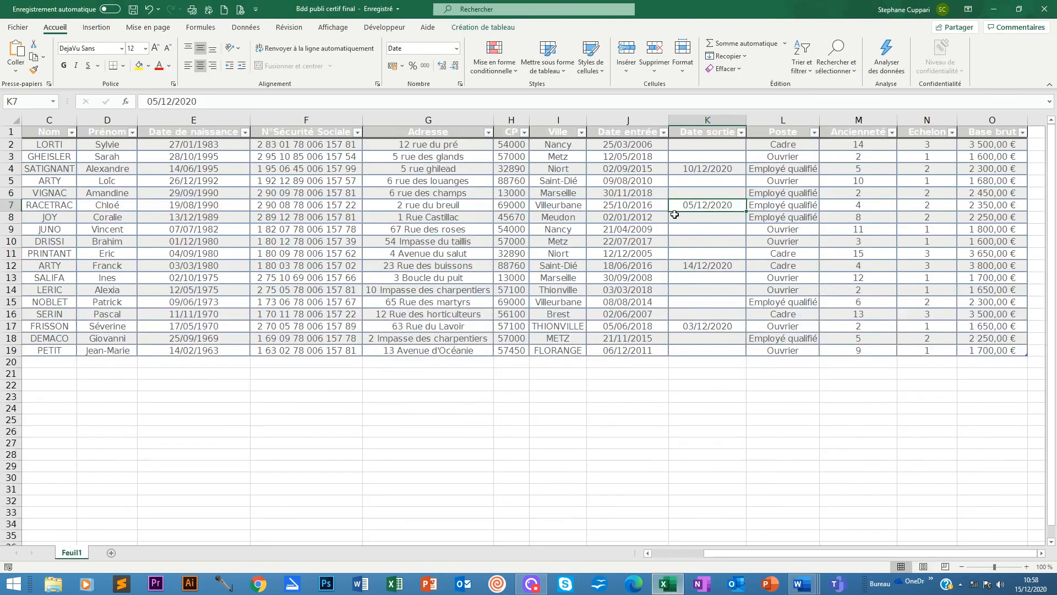
Compare the employee rows with exit dates (rows 4, 7, 12, 17), then return to Lettres1.
click(10, 168)
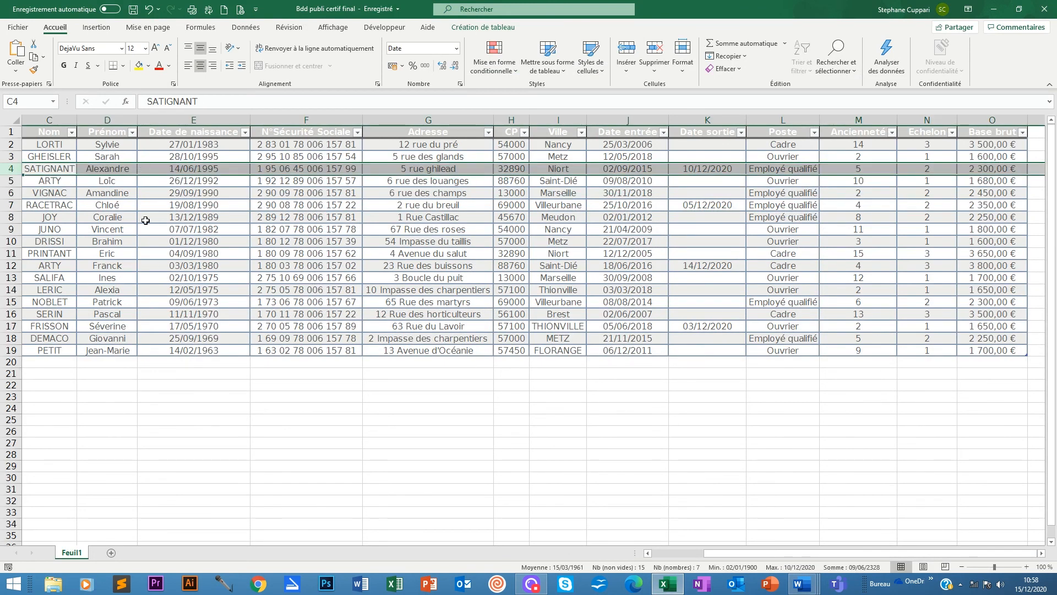
click(12, 204)
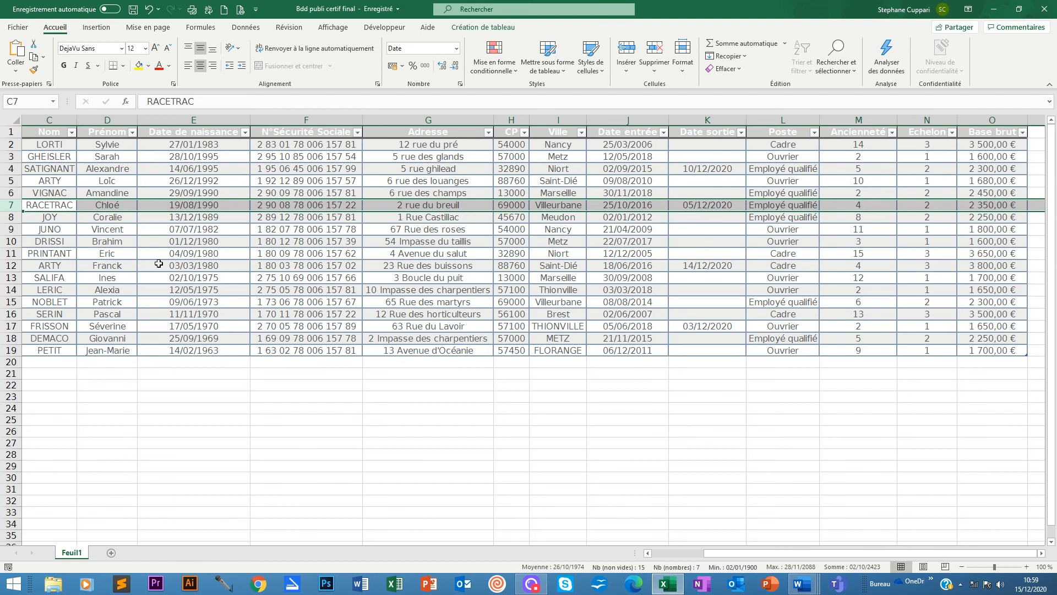
click(9, 266)
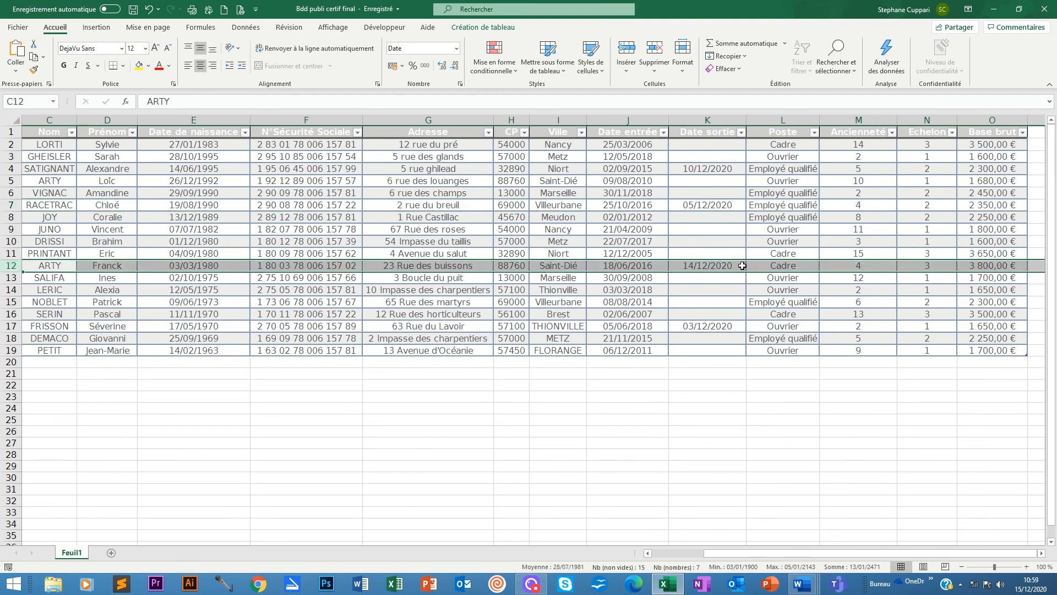
click(16, 314)
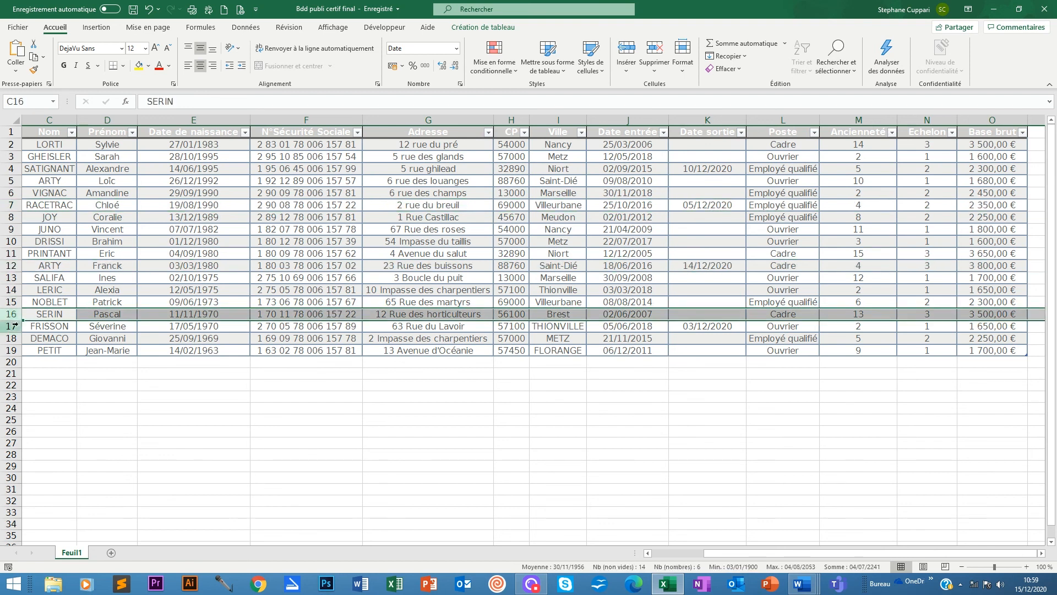
click(12, 325)
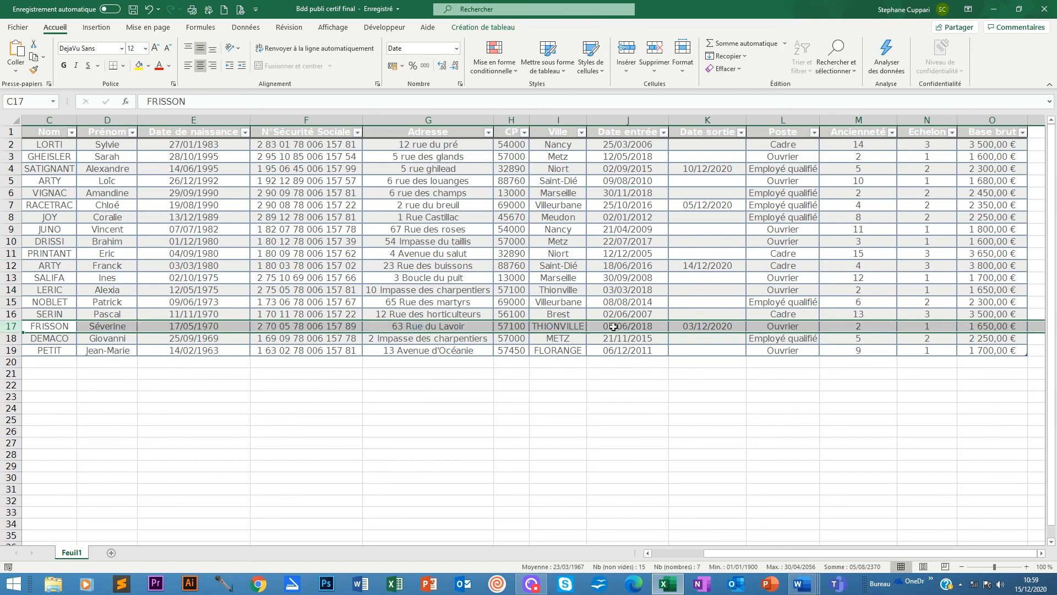
click(802, 583)
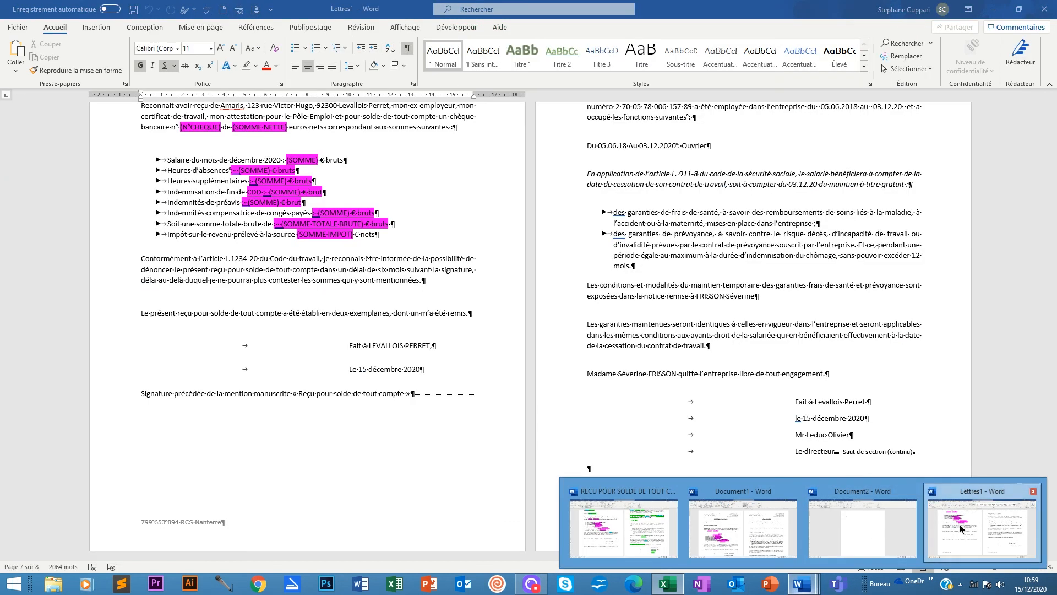
Return to the merged Lettres1 document and go back to the first letter.
click(962, 525)
scroll(622, 355, down, 8)
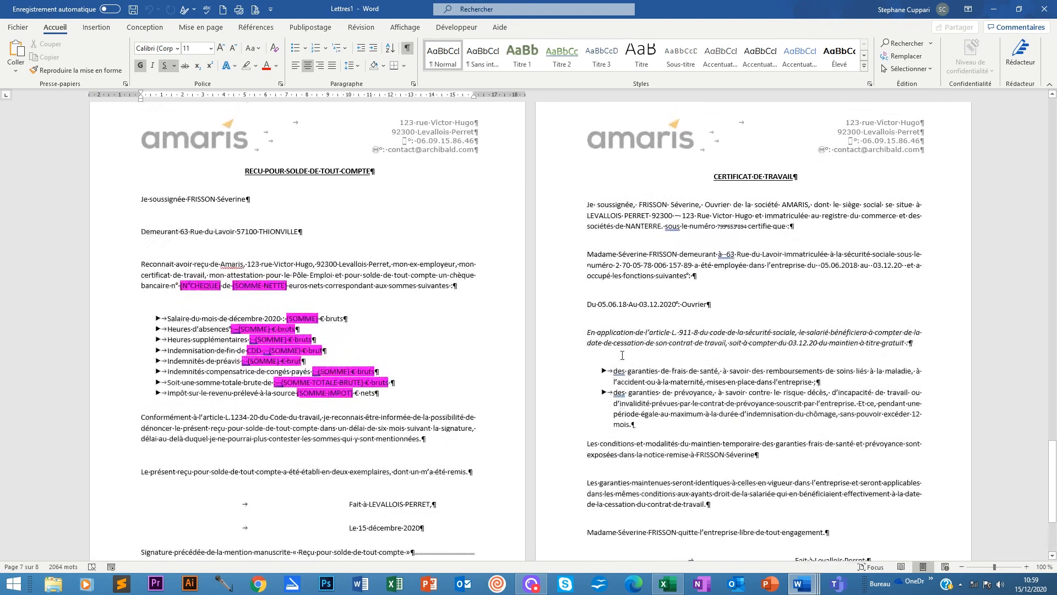
scroll(277, 292, down, 12)
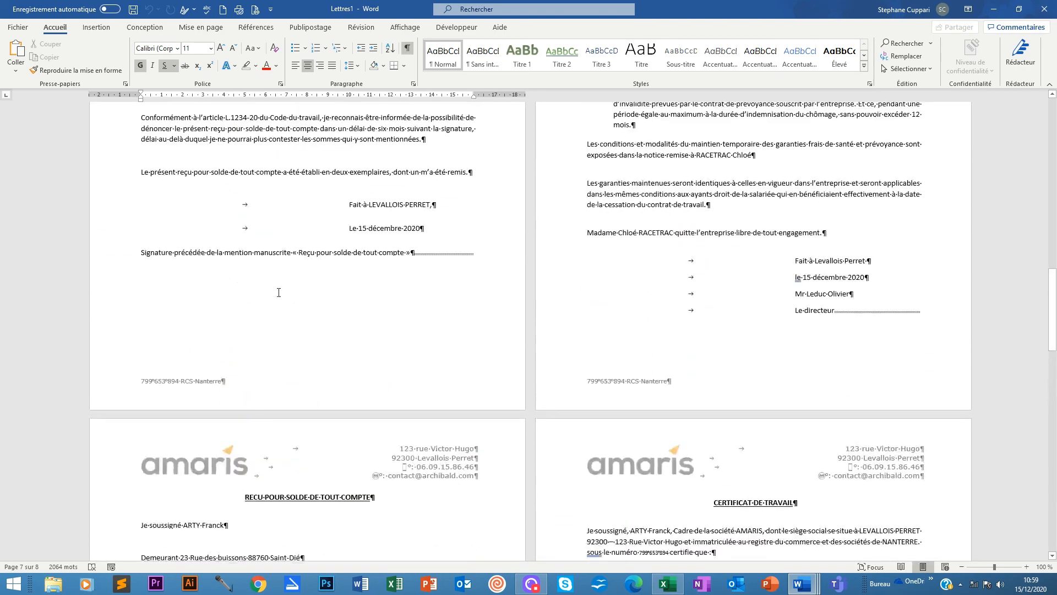
scroll(277, 292, up, 2)
click(139, 222)
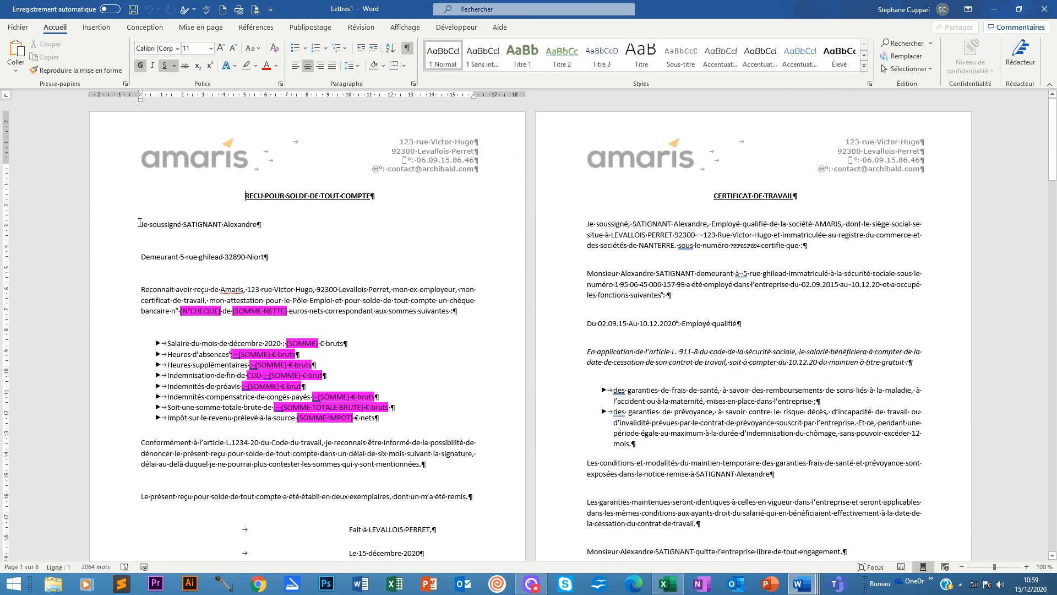
Open Publipostage and scroll through each employee's merged receipt and work certificate.
click(310, 27)
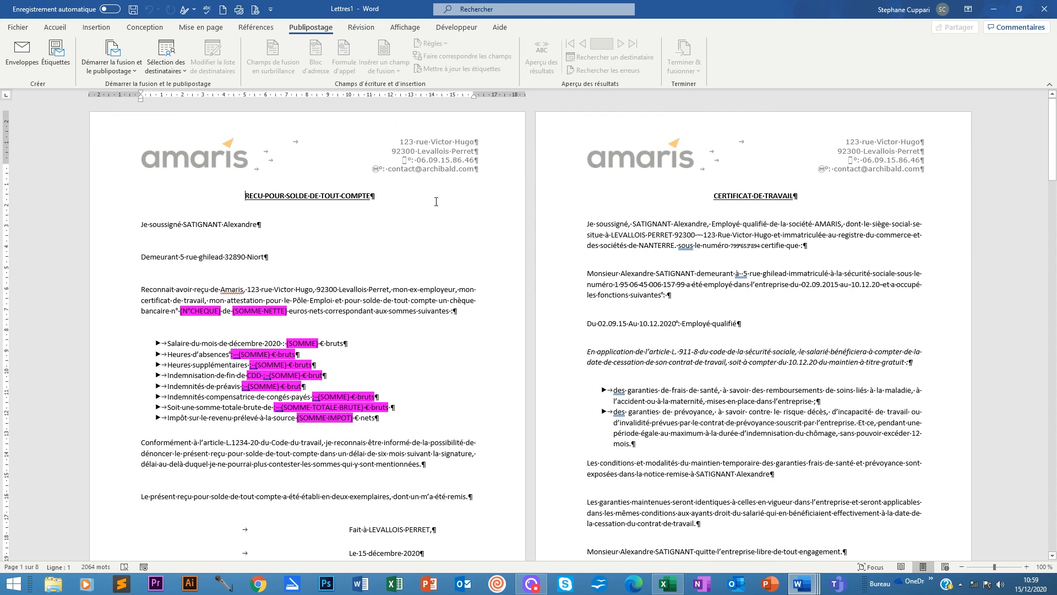
scroll(612, 459, down, 6)
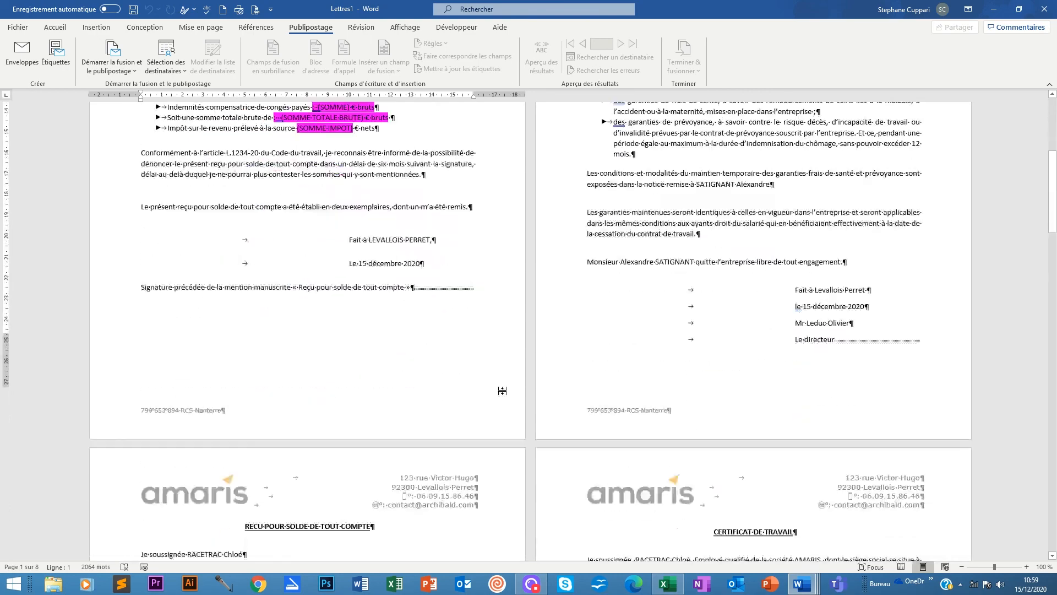
scroll(612, 459, down, 8)
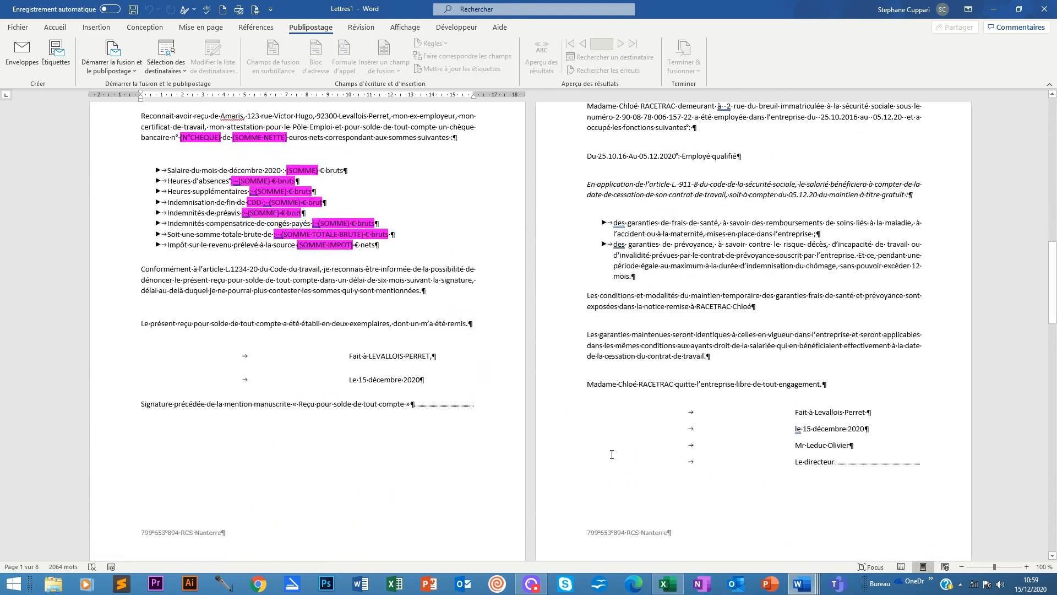
scroll(612, 454, down, 12)
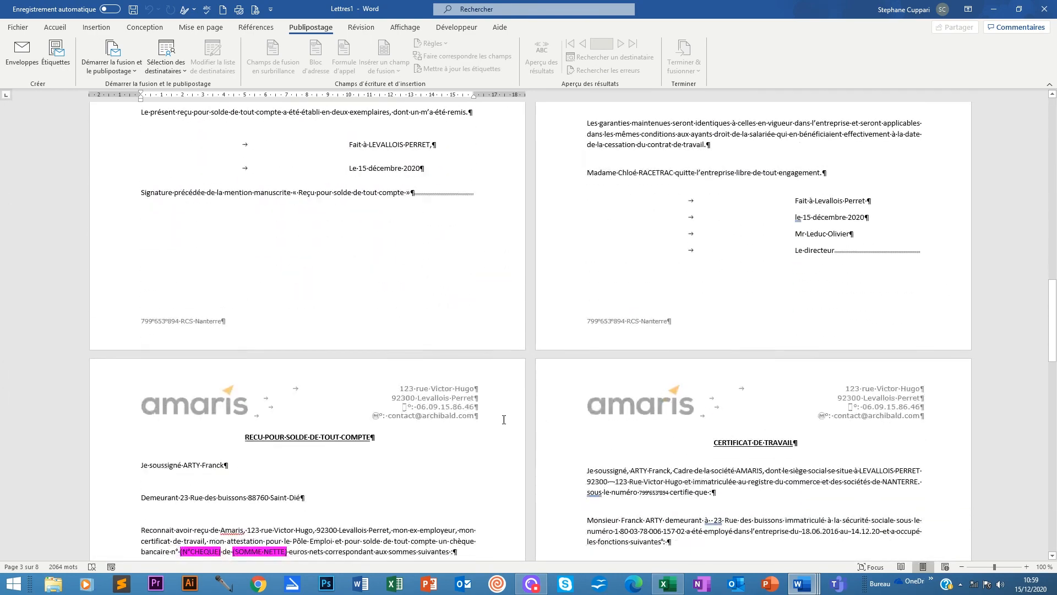
scroll(504, 420, down, 12)
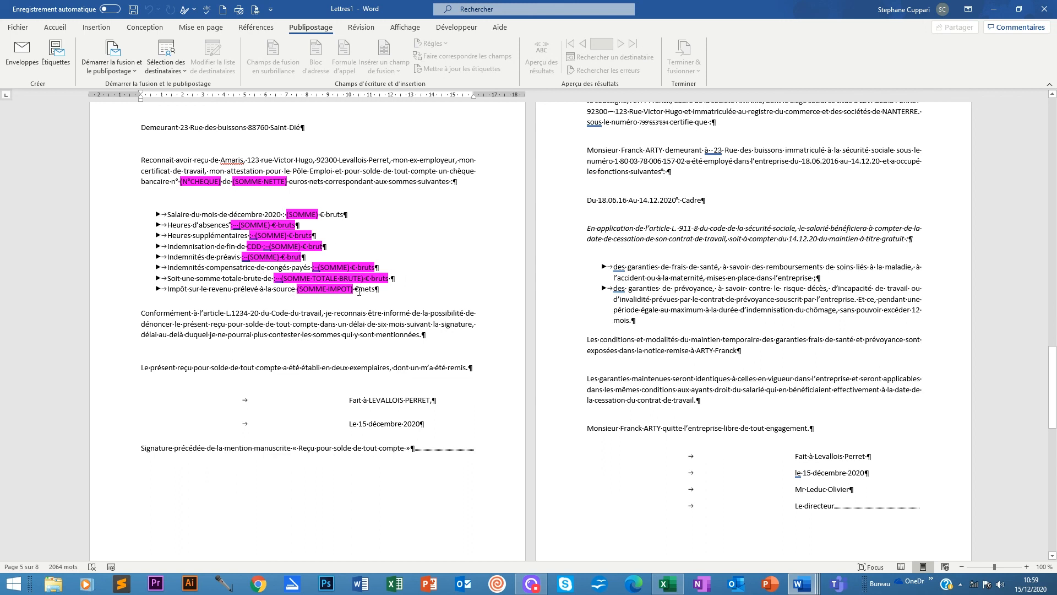
scroll(529, 519, down, 10)
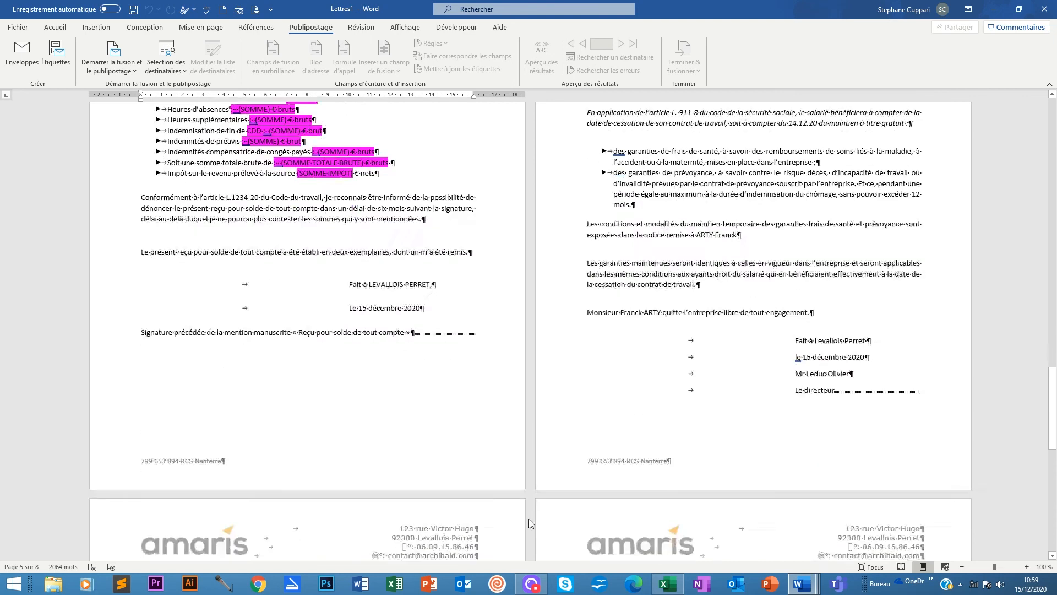
scroll(302, 319, up, 10)
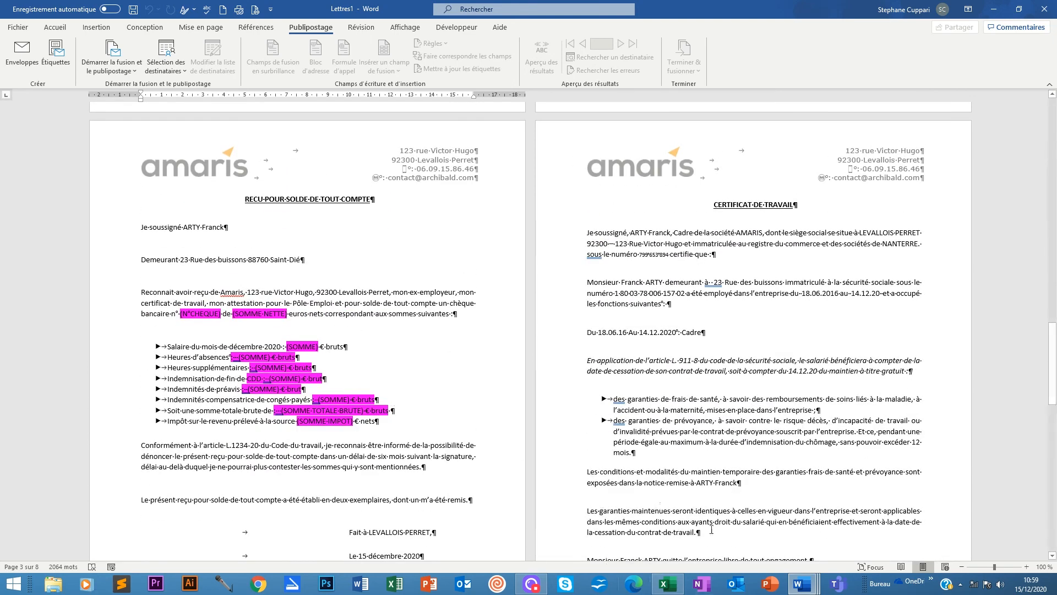
scroll(738, 510, up, 15)
scroll(738, 511, down, 10)
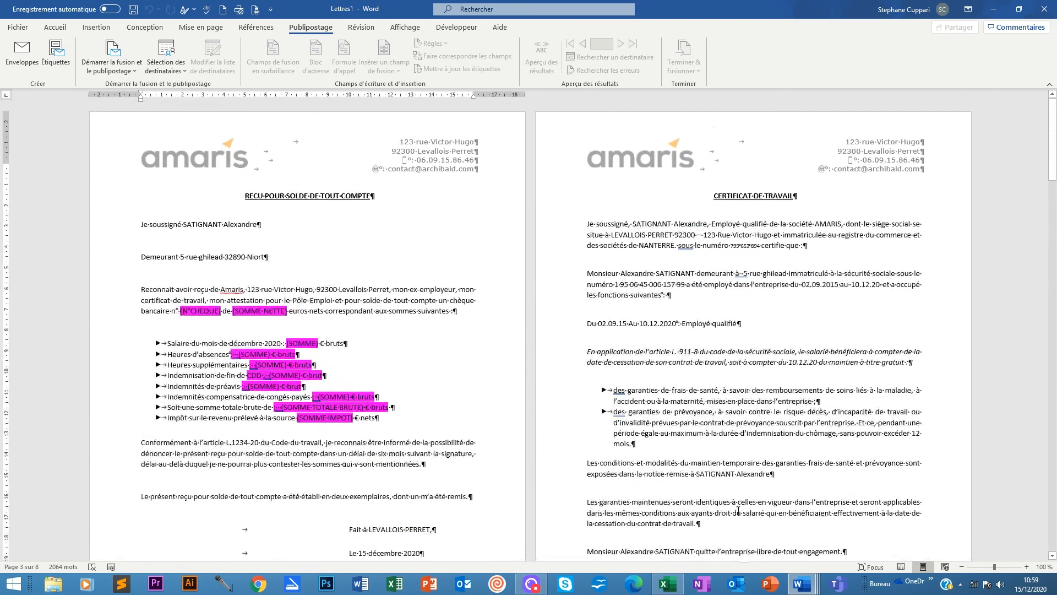